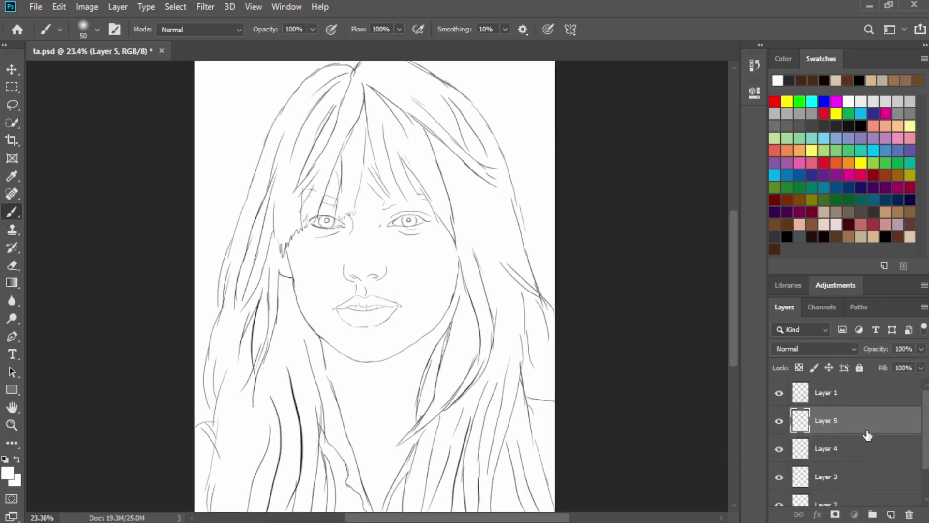
# Delete Layers 3, 4 and 5, and lock the line-art Layer 1.
pyautogui.moveTo(867, 435); pyautogui.dragTo(909, 514)
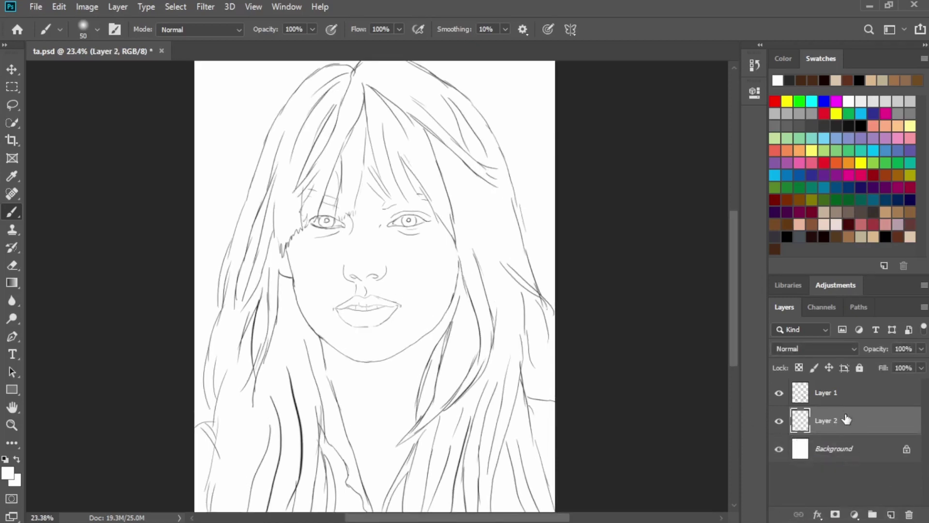
pyautogui.click(832, 392)
pyautogui.click(859, 367)
# Paint the left cheek and the ear on Layer 2 with a salmon skin tone, following the sketch outline.
pyautogui.click(869, 423)
pyautogui.scroll(1, 405, 268)
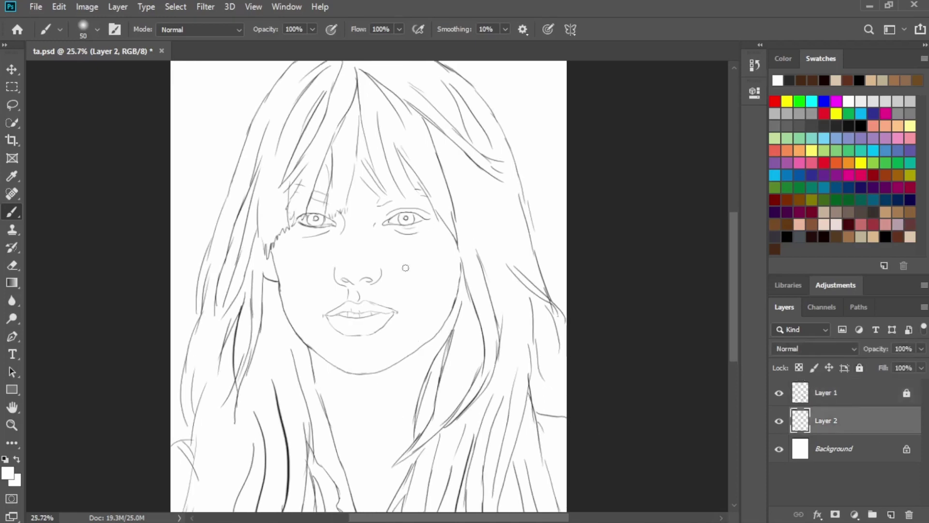
pyautogui.click(800, 222)
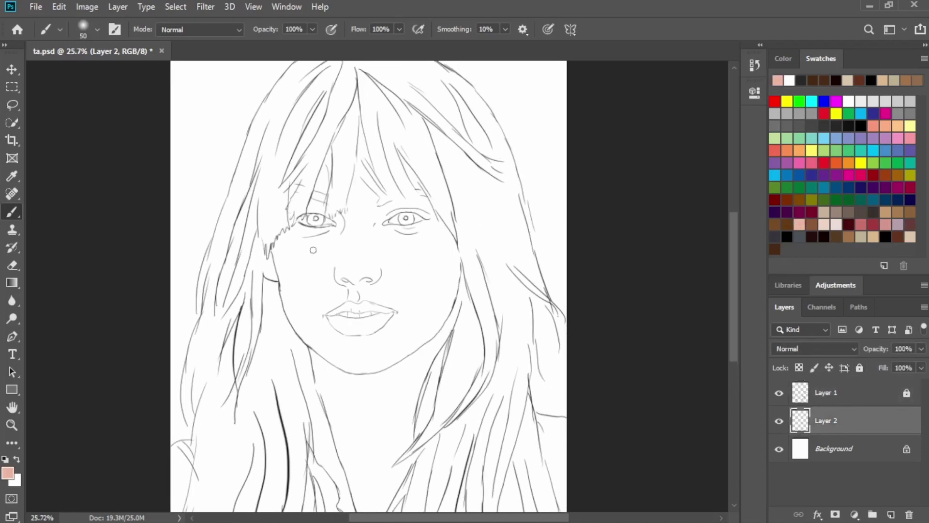
pyautogui.moveTo(307, 246); pyautogui.dragTo(321, 291)
pyautogui.moveTo(291, 249)
pyautogui.mouseDown()
pyautogui.moveTo(314, 308)
pyautogui.moveTo(294, 298)
pyautogui.mouseUp()
pyautogui.scroll(9, 276, 275)
pyautogui.moveTo(242, 251)
pyautogui.mouseDown()
pyautogui.moveTo(269, 270)
pyautogui.moveTo(242, 262)
pyautogui.moveTo(279, 274)
pyautogui.moveTo(244, 229)
pyautogui.moveTo(233, 232)
pyautogui.moveTo(296, 274)
pyautogui.moveTo(291, 293)
pyautogui.moveTo(286, 282)
pyautogui.moveTo(316, 381)
pyautogui.moveTo(373, 447)
pyautogui.moveTo(316, 350)
pyautogui.moveTo(382, 424)
pyautogui.moveTo(373, 368)
pyautogui.moveTo(280, 205)
pyautogui.moveTo(320, 273)
pyautogui.mouseUp()
pyautogui.moveTo(309, 335)
pyautogui.mouseDown()
pyautogui.moveTo(356, 386)
pyautogui.moveTo(333, 318)
pyautogui.mouseUp()
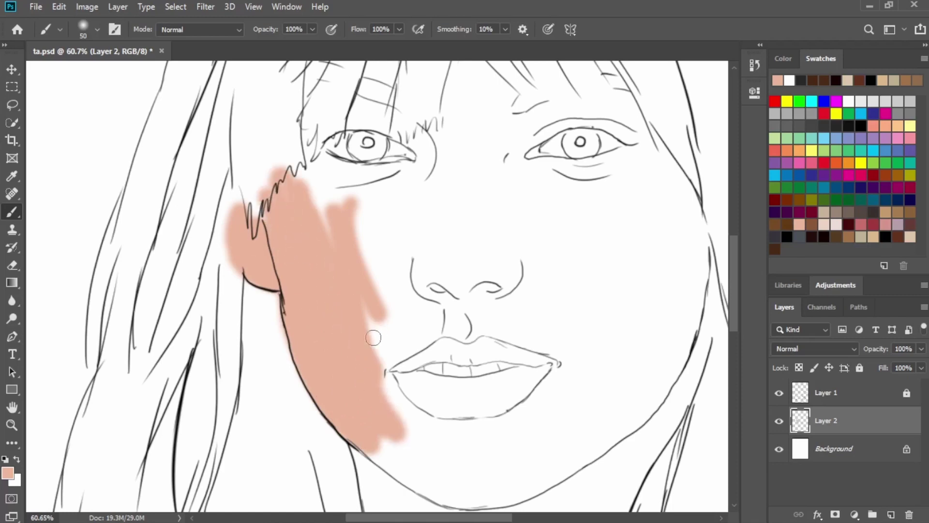
# Paint the skin tone along both edges of the neck and down to the V of the neckline.
pyautogui.scroll(-5, 373, 337)
pyautogui.moveTo(360, 194)
pyautogui.mouseDown()
pyautogui.moveTo(382, 237)
pyautogui.moveTo(391, 331)
pyautogui.moveTo(368, 242)
pyautogui.moveTo(380, 296)
pyautogui.mouseUp()
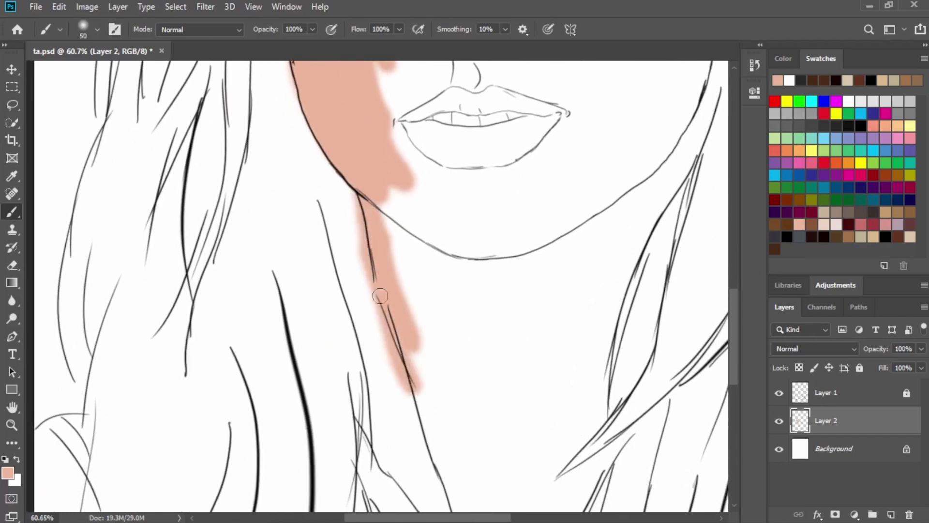
pyautogui.moveTo(363, 212); pyautogui.dragTo(433, 488)
pyautogui.press('space')
pyautogui.moveTo(429, 338); pyautogui.dragTo(348, 127)
pyautogui.moveTo(358, 266); pyautogui.dragTo(415, 390)
pyautogui.moveTo(356, 290)
pyautogui.mouseDown()
pyautogui.moveTo(426, 470)
pyautogui.moveTo(428, 408)
pyautogui.moveTo(511, 247)
pyautogui.moveTo(535, 233)
pyautogui.moveTo(486, 340)
pyautogui.moveTo(466, 448)
pyautogui.moveTo(475, 363)
pyautogui.mouseUp()
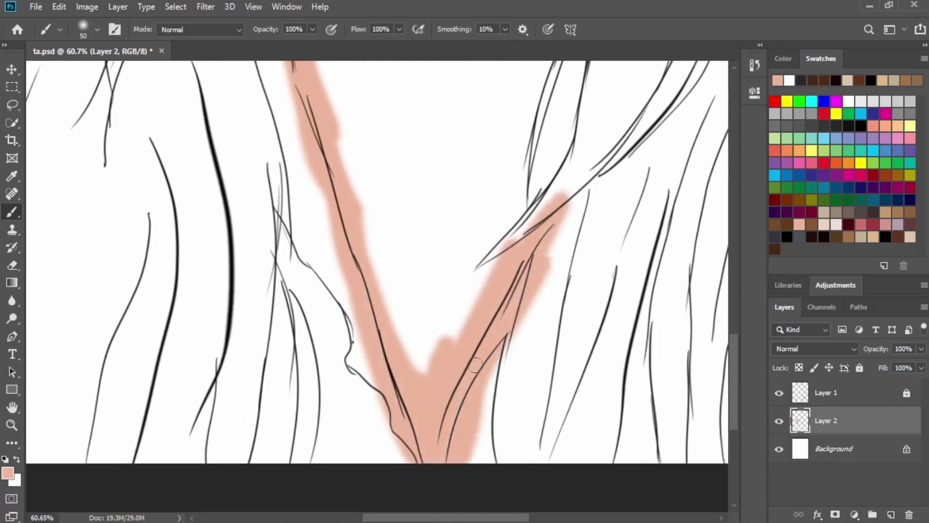
pyautogui.scroll(3, 475, 364)
pyautogui.moveTo(465, 423)
pyautogui.mouseDown()
pyautogui.moveTo(532, 222)
pyautogui.moveTo(520, 297)
pyautogui.moveTo(571, 125)
pyautogui.mouseUp()
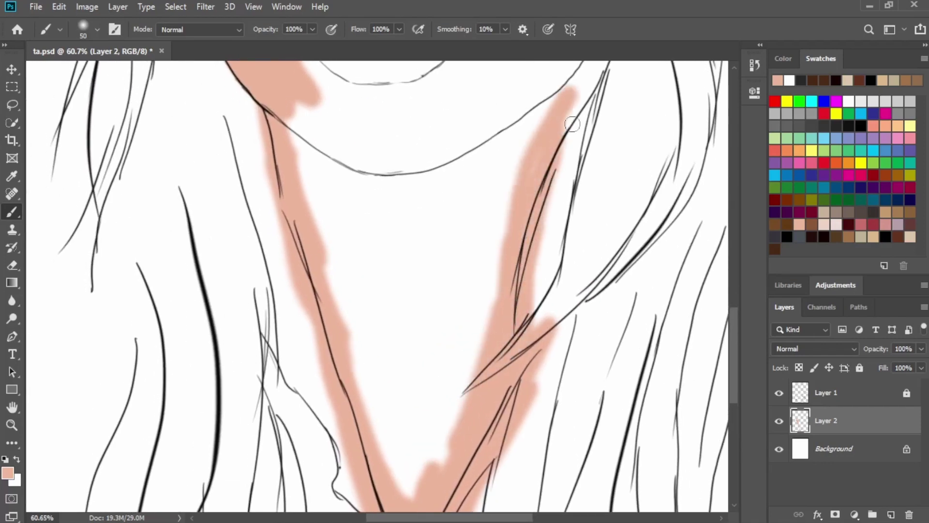
# Paint the skin tone along the right side of the face, across the forehead and around the left eye.
pyautogui.scroll(6, 452, 328)
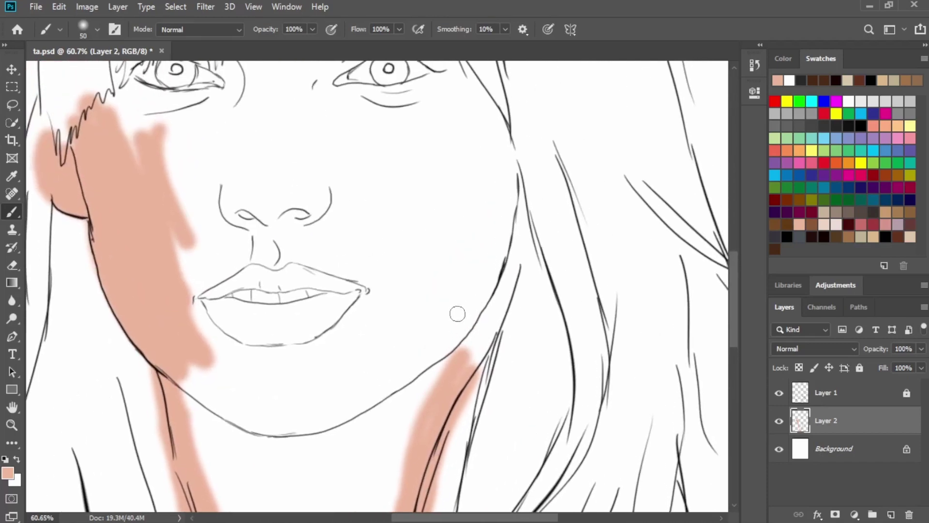
pyautogui.moveTo(455, 372)
pyautogui.mouseDown()
pyautogui.moveTo(460, 310)
pyautogui.moveTo(467, 312)
pyautogui.moveTo(477, 280)
pyautogui.moveTo(476, 300)
pyautogui.moveTo(504, 200)
pyautogui.moveTo(502, 232)
pyautogui.moveTo(486, 281)
pyautogui.moveTo(504, 146)
pyautogui.mouseUp()
pyautogui.scroll(4, 518, 232)
pyautogui.moveTo(533, 317)
pyautogui.mouseDown()
pyautogui.moveTo(516, 250)
pyautogui.moveTo(482, 204)
pyautogui.moveTo(505, 247)
pyautogui.moveTo(533, 260)
pyautogui.moveTo(379, 67)
pyautogui.moveTo(453, 160)
pyautogui.moveTo(454, 130)
pyautogui.moveTo(492, 265)
pyautogui.moveTo(493, 231)
pyautogui.moveTo(510, 368)
pyautogui.mouseUp()
pyautogui.moveTo(405, 183); pyautogui.dragTo(566, 301)
pyautogui.moveTo(598, 312)
pyautogui.mouseDown()
pyautogui.moveTo(463, 190)
pyautogui.moveTo(477, 140)
pyautogui.moveTo(583, 305)
pyautogui.moveTo(441, 338)
pyautogui.moveTo(369, 317)
pyautogui.moveTo(396, 223)
pyautogui.moveTo(436, 159)
pyautogui.moveTo(425, 232)
pyautogui.moveTo(387, 145)
pyautogui.moveTo(566, 183)
pyautogui.moveTo(339, 300)
pyautogui.moveTo(310, 412)
pyautogui.moveTo(286, 368)
pyautogui.moveTo(326, 311)
pyautogui.moveTo(368, 194)
pyautogui.moveTo(327, 445)
pyautogui.moveTo(348, 450)
pyautogui.moveTo(364, 361)
pyautogui.mouseUp()
pyautogui.moveTo(364, 360)
pyautogui.mouseDown()
pyautogui.moveTo(344, 311)
pyautogui.moveTo(327, 182)
pyautogui.mouseUp()
pyautogui.moveTo(329, 164)
pyautogui.mouseDown()
pyautogui.moveTo(353, 444)
pyautogui.moveTo(351, 198)
pyautogui.moveTo(406, 397)
pyautogui.moveTo(376, 248)
pyautogui.mouseUp()
# Fill the remaining white areas of the face and neck with the skin tone using a 150 px brush.
pyautogui.press(']')
pyautogui.press(']')
pyautogui.press(']')
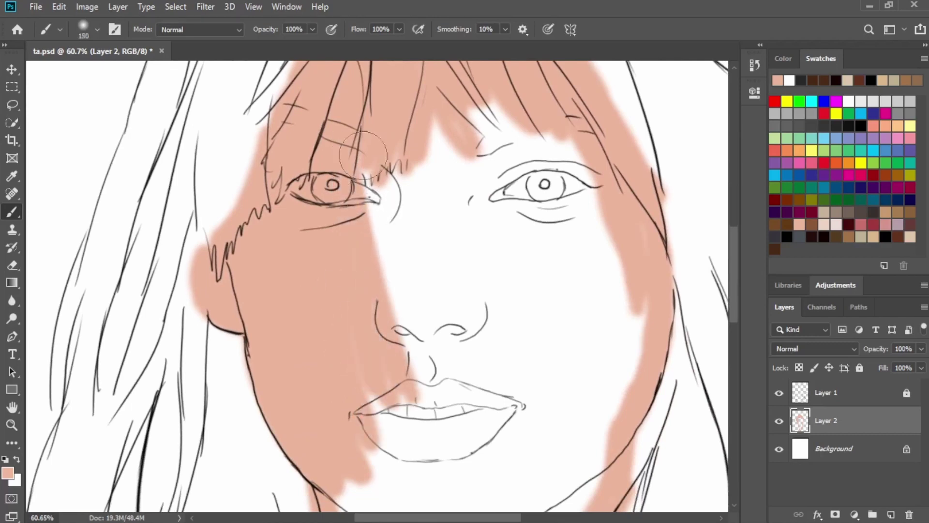
pyautogui.moveTo(382, 208)
pyautogui.mouseDown()
pyautogui.moveTo(412, 201)
pyautogui.moveTo(499, 321)
pyautogui.moveTo(598, 207)
pyautogui.moveTo(501, 253)
pyautogui.moveTo(602, 429)
pyautogui.moveTo(587, 374)
pyautogui.moveTo(486, 421)
pyautogui.moveTo(432, 377)
pyautogui.moveTo(445, 435)
pyautogui.moveTo(424, 212)
pyautogui.mouseUp()
pyautogui.moveTo(479, 261)
pyautogui.mouseDown()
pyautogui.moveTo(316, 255)
pyautogui.moveTo(387, 356)
pyautogui.moveTo(498, 286)
pyautogui.moveTo(429, 423)
pyautogui.mouseUp()
pyautogui.scroll(-5, 319, 176)
pyautogui.moveTo(318, 177)
pyautogui.mouseDown()
pyautogui.moveTo(412, 395)
pyautogui.moveTo(375, 210)
pyautogui.moveTo(439, 381)
pyautogui.moveTo(479, 253)
pyautogui.moveTo(461, 333)
pyautogui.moveTo(405, 446)
pyautogui.mouseUp()
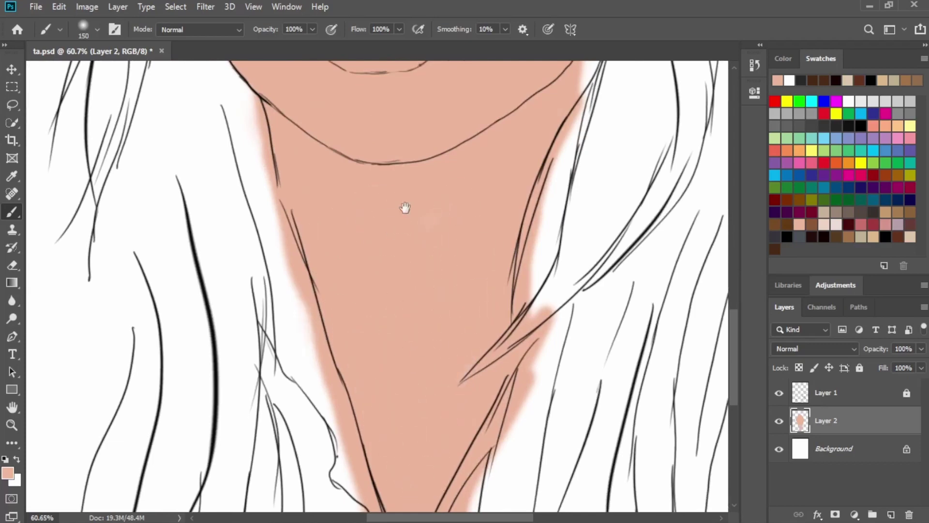
pyautogui.moveTo(405, 208); pyautogui.dragTo(436, 488)
pyautogui.moveTo(468, 253); pyautogui.dragTo(434, 275)
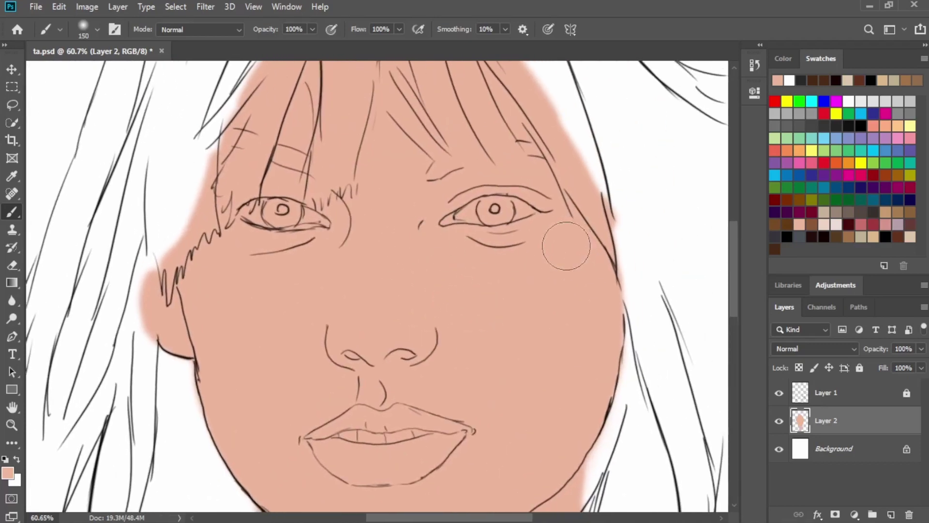
# Add a new layer clipped to the skin layer and pick a soft round pressure-opacity brush.
pyautogui.click(891, 514)
pyautogui.rightClick(847, 423)
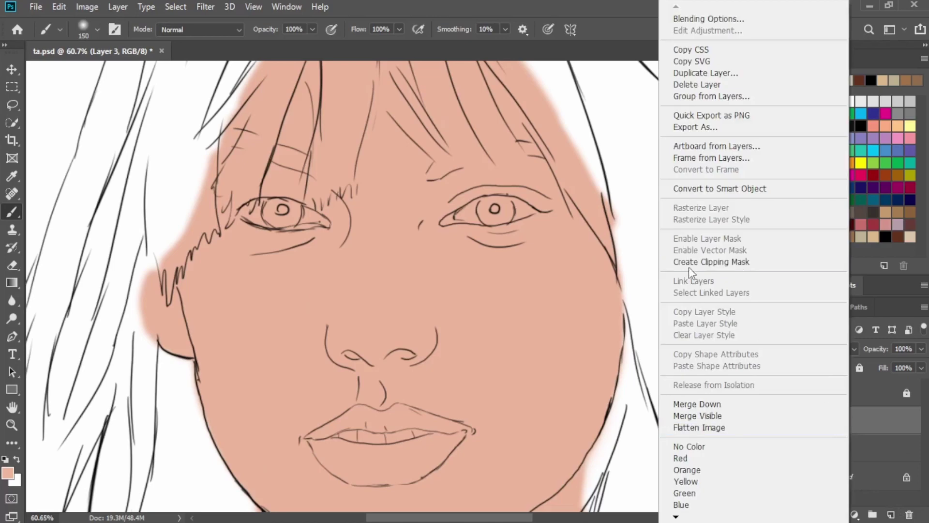
pyautogui.click(691, 263)
pyautogui.rightClick(543, 310)
pyautogui.click(568, 354)
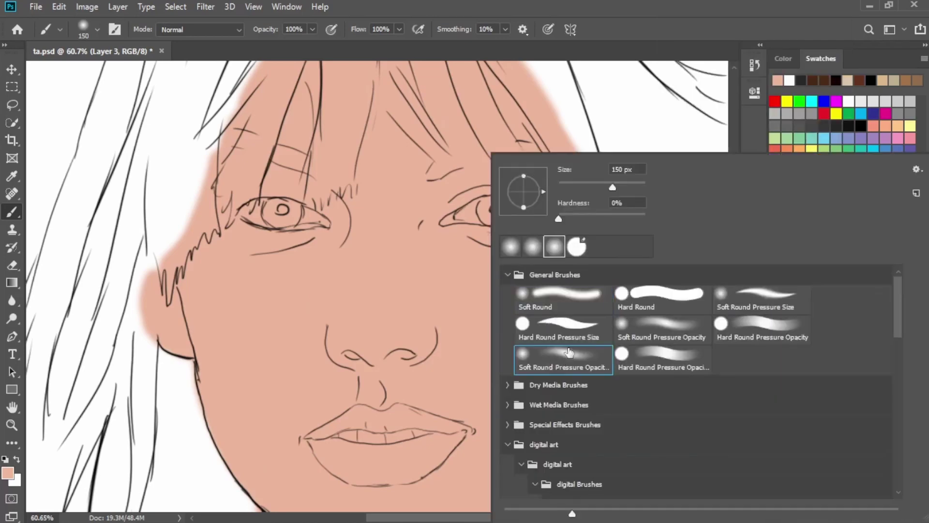
pyautogui.click(648, 52)
# Shade the right edge of the face from cheek to jaw in brown with a 125 px brush.
pyautogui.click(811, 223)
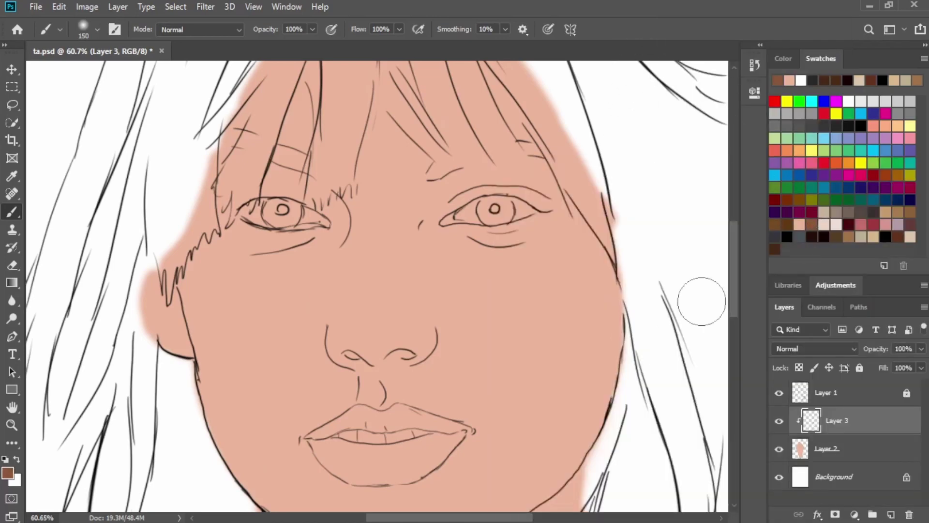
pyautogui.press('[')
pyautogui.press('[')
pyautogui.press('[')
pyautogui.press('[')
pyautogui.press('[')
pyautogui.press('[')
pyautogui.press('[')
pyautogui.press(']')
pyautogui.press(']')
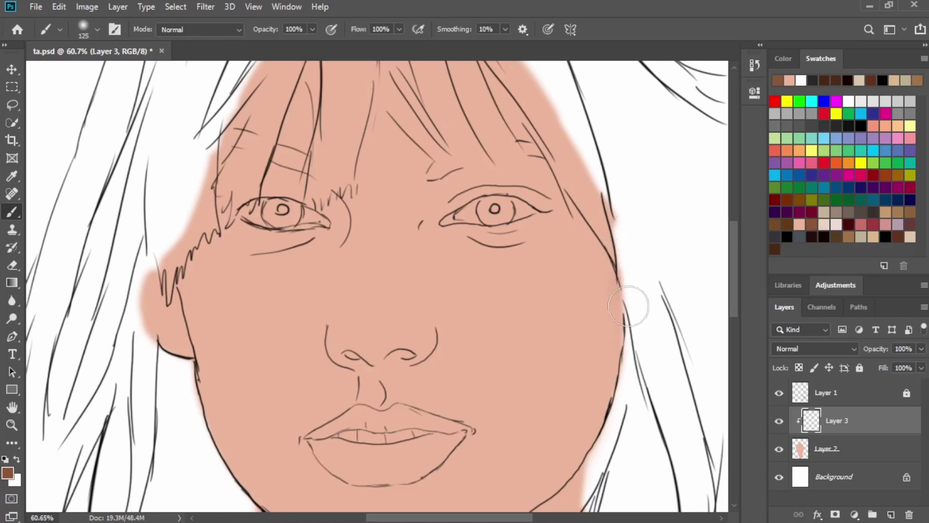
pyautogui.moveTo(626, 275)
pyautogui.mouseDown()
pyautogui.moveTo(615, 412)
pyautogui.moveTo(600, 435)
pyautogui.mouseUp()
# Deepen the brown shading from the right temple down to the jaw with a smaller brush.
pyautogui.press('[')
pyautogui.press('[')
pyautogui.press('[')
pyautogui.press('[')
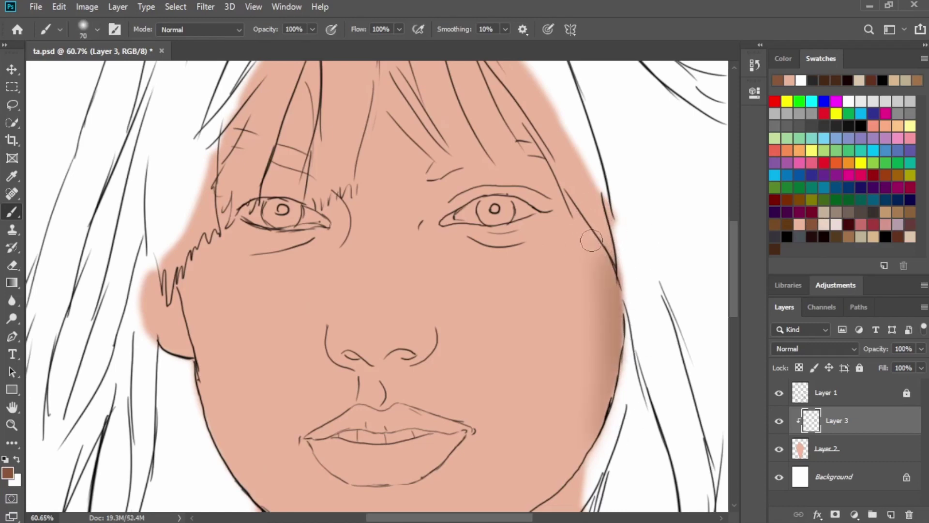
pyautogui.moveTo(577, 205)
pyautogui.mouseDown()
pyautogui.moveTo(608, 244)
pyautogui.moveTo(631, 333)
pyautogui.moveTo(617, 424)
pyautogui.mouseUp()
pyautogui.press(']')
pyautogui.moveTo(600, 248); pyautogui.dragTo(607, 431)
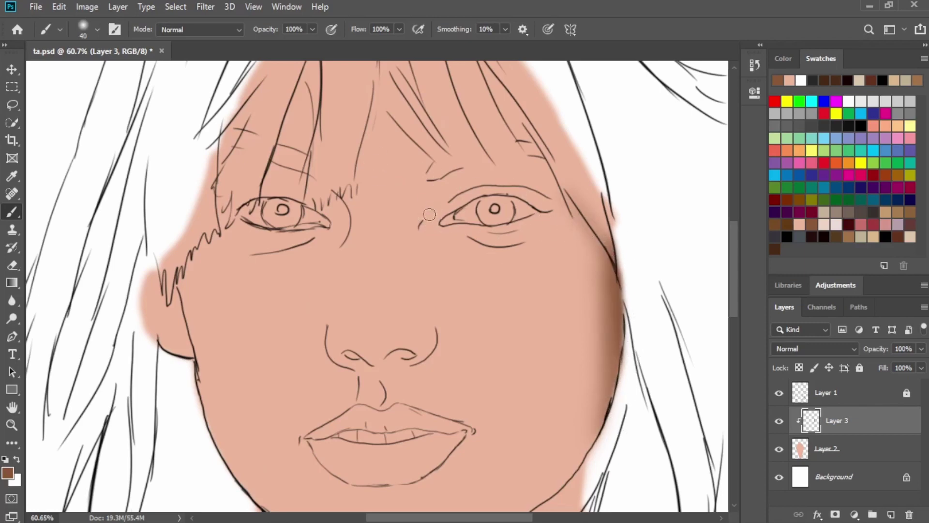
# Shade the upper eyelid and the area under the right eye in brown.
pyautogui.press(']')
pyautogui.moveTo(437, 205)
pyautogui.mouseDown()
pyautogui.moveTo(493, 178)
pyautogui.moveTo(473, 192)
pyautogui.moveTo(452, 189)
pyautogui.moveTo(466, 174)
pyautogui.moveTo(454, 195)
pyautogui.moveTo(499, 173)
pyautogui.moveTo(467, 234)
pyautogui.moveTo(433, 222)
pyautogui.moveTo(497, 189)
pyautogui.moveTo(559, 214)
pyautogui.moveTo(482, 199)
pyautogui.mouseUp()
pyautogui.press('[')
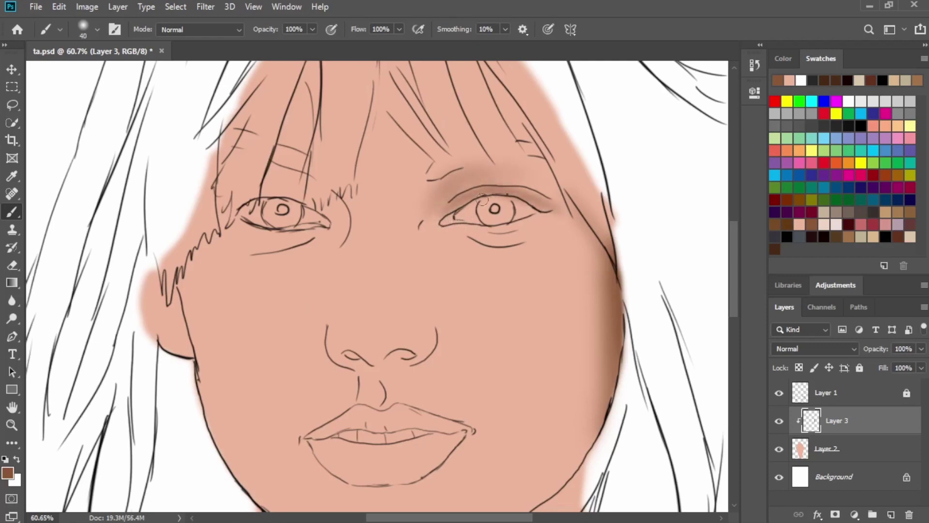
pyautogui.press('[')
pyautogui.moveTo(440, 238)
pyautogui.mouseDown()
pyautogui.moveTo(499, 246)
pyautogui.moveTo(510, 226)
pyautogui.moveTo(482, 226)
pyautogui.moveTo(515, 219)
pyautogui.moveTo(455, 230)
pyautogui.moveTo(476, 246)
pyautogui.moveTo(520, 235)
pyautogui.mouseUp()
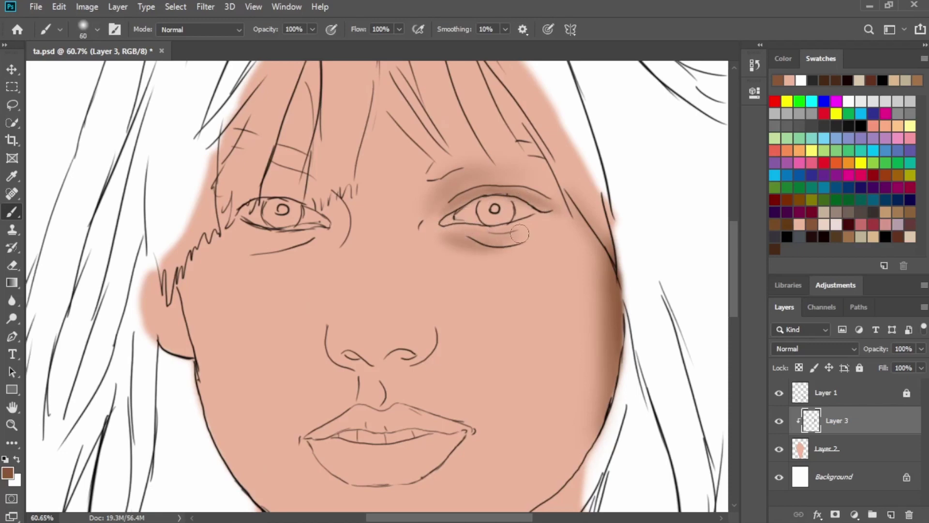
# Shade the right cheek softly in brown with a 250 px brush.
pyautogui.press(']')
pyautogui.press(']')
pyautogui.press(']')
pyautogui.press(']')
pyautogui.press(']')
pyautogui.press(']')
pyautogui.press(']')
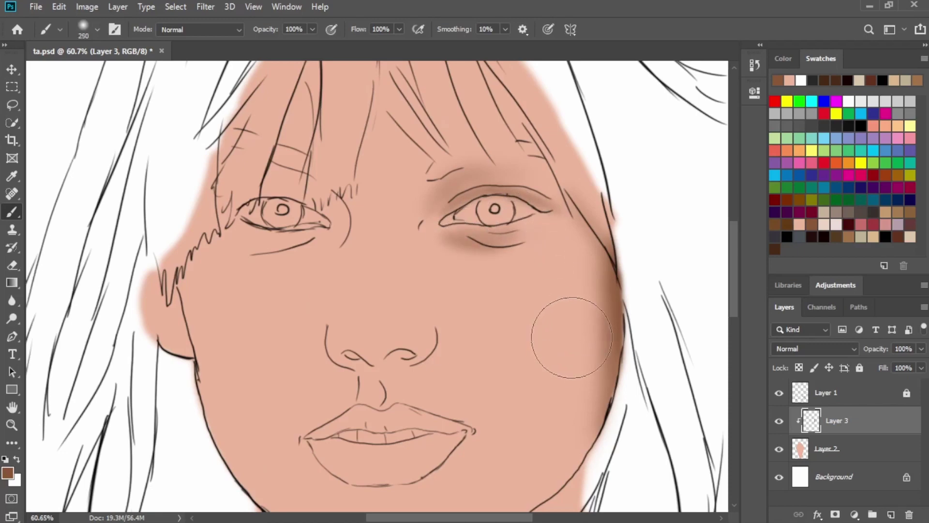
pyautogui.moveTo(583, 292)
pyautogui.mouseDown()
pyautogui.moveTo(534, 345)
pyautogui.moveTo(585, 279)
pyautogui.moveTo(604, 299)
pyautogui.moveTo(581, 347)
pyautogui.moveTo(570, 318)
pyautogui.moveTo(527, 310)
pyautogui.mouseUp()
# Shade the inner corner and upper eyelid of the left eye in brown with a smaller brush.
pyautogui.press('[')
pyautogui.press('[')
pyautogui.press('[')
pyautogui.press('[')
pyautogui.press('[')
pyautogui.press('[')
pyautogui.press('[')
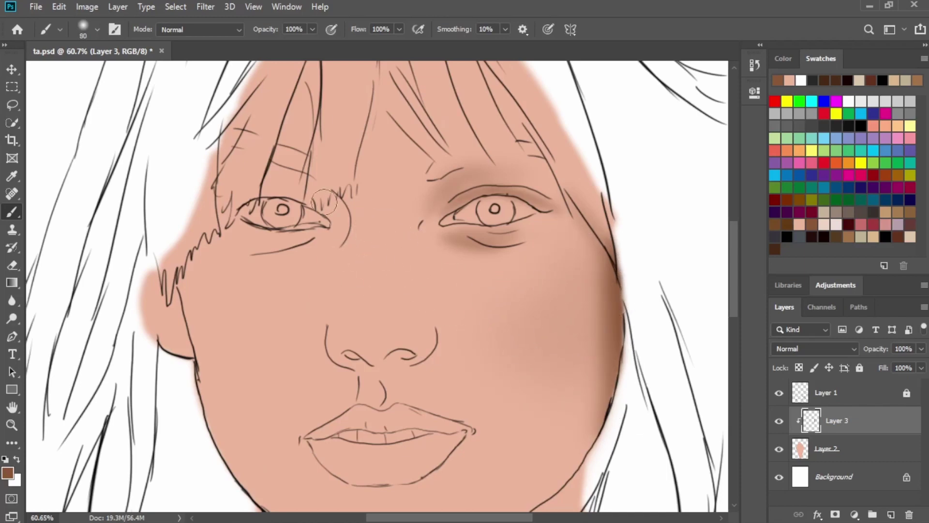
pyautogui.moveTo(338, 221); pyautogui.dragTo(330, 195)
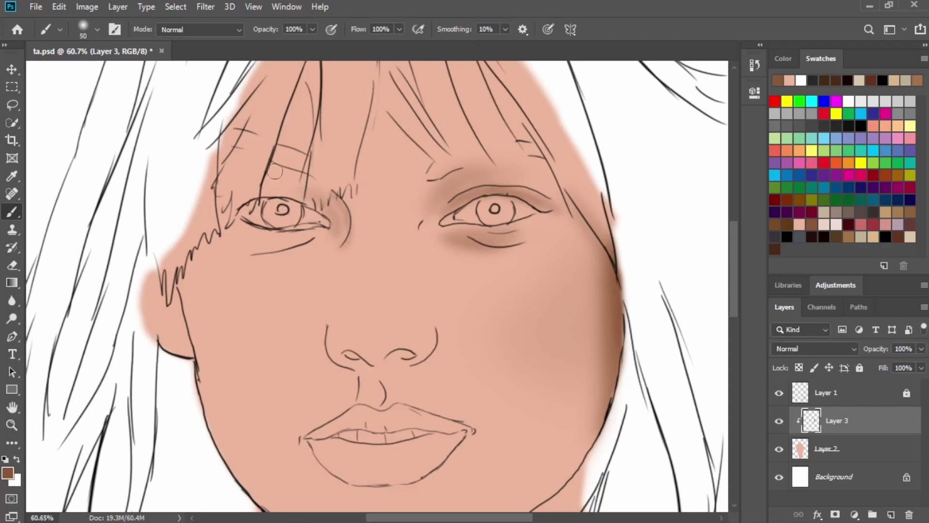
pyautogui.moveTo(302, 190); pyautogui.dragTo(328, 207)
pyautogui.moveTo(246, 198)
pyautogui.mouseDown()
pyautogui.moveTo(273, 170)
pyautogui.moveTo(338, 209)
pyautogui.mouseUp()
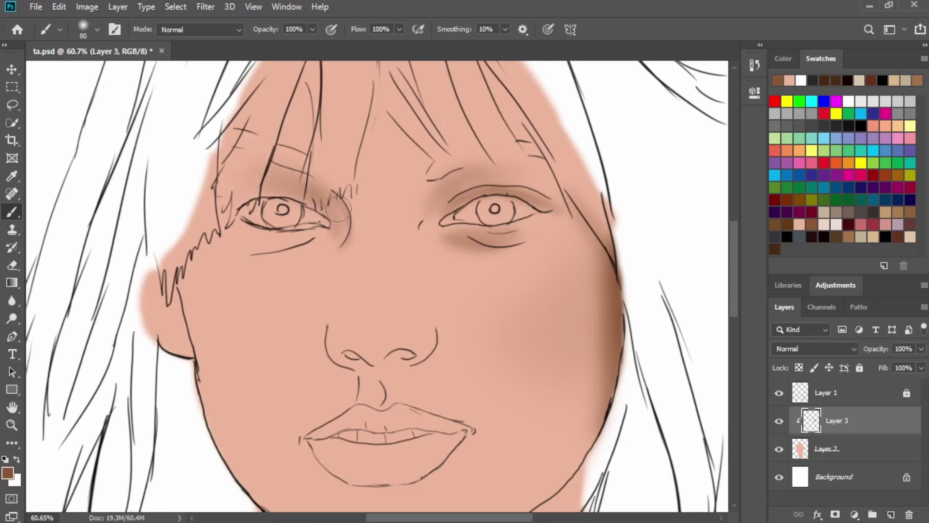
# Shade beneath the left eye and darken the inside of both eyes along the lower lids.
pyautogui.moveTo(274, 255); pyautogui.dragTo(262, 253)
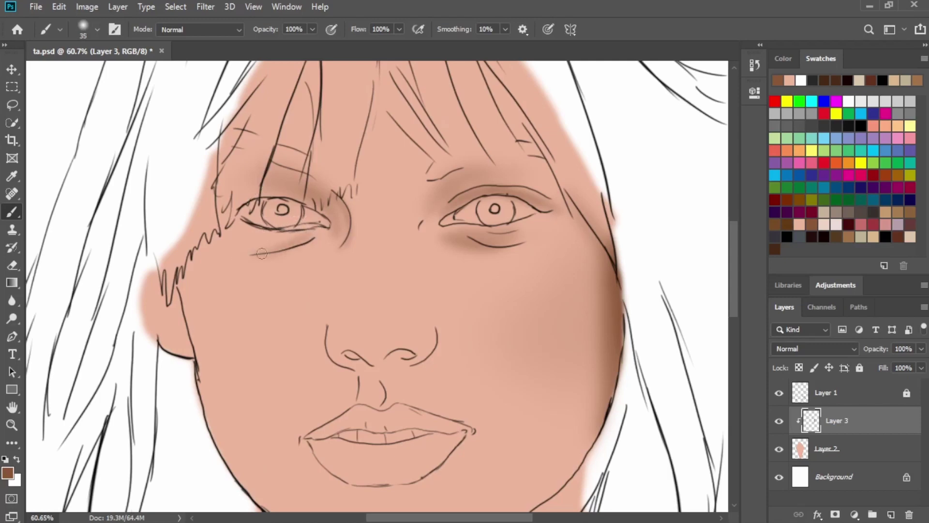
pyautogui.moveTo(293, 218)
pyautogui.mouseDown()
pyautogui.moveTo(270, 219)
pyautogui.moveTo(315, 222)
pyautogui.mouseUp()
pyautogui.moveTo(471, 220)
pyautogui.mouseDown()
pyautogui.moveTo(545, 212)
pyautogui.moveTo(460, 218)
pyautogui.moveTo(471, 226)
pyautogui.moveTo(552, 209)
pyautogui.moveTo(467, 222)
pyautogui.moveTo(487, 220)
pyautogui.mouseUp()
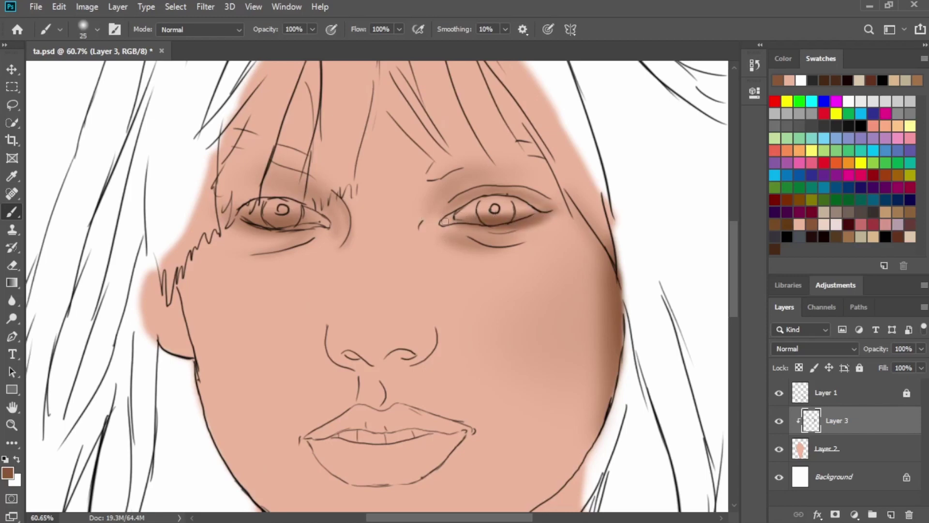
# Shade along the left wing of the nose and fill the left nostril with brown.
pyautogui.scroll(2, 363, 354)
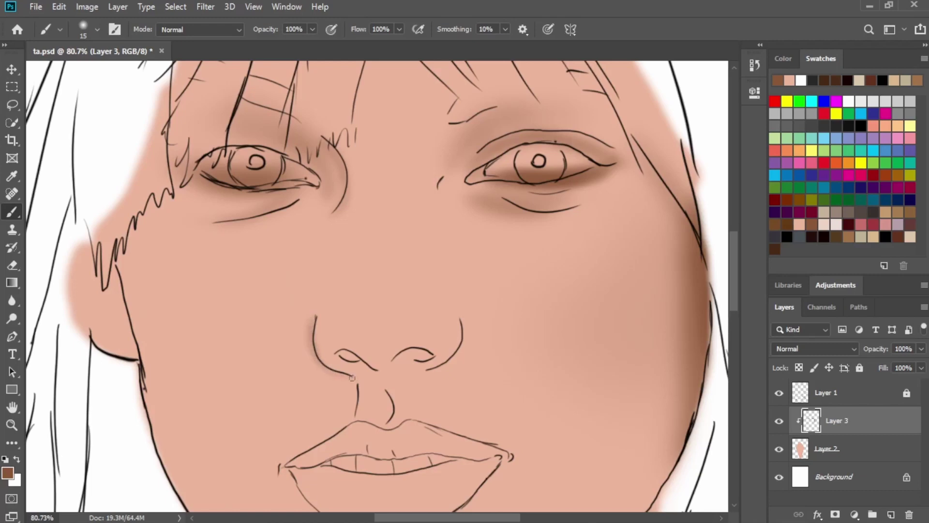
pyautogui.scroll(2, 359, 389)
pyautogui.moveTo(312, 396); pyautogui.dragTo(394, 253)
pyautogui.press('[')
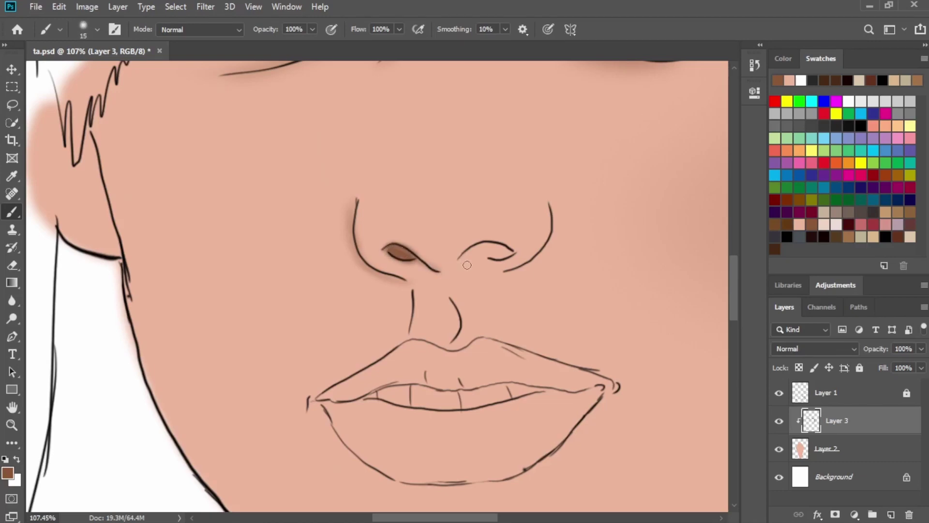
# Darken the right nostril and shade the groove between the nose and the upper lip.
pyautogui.moveTo(460, 264); pyautogui.dragTo(454, 281)
pyautogui.press('[')
pyautogui.moveTo(471, 245); pyautogui.dragTo(493, 245)
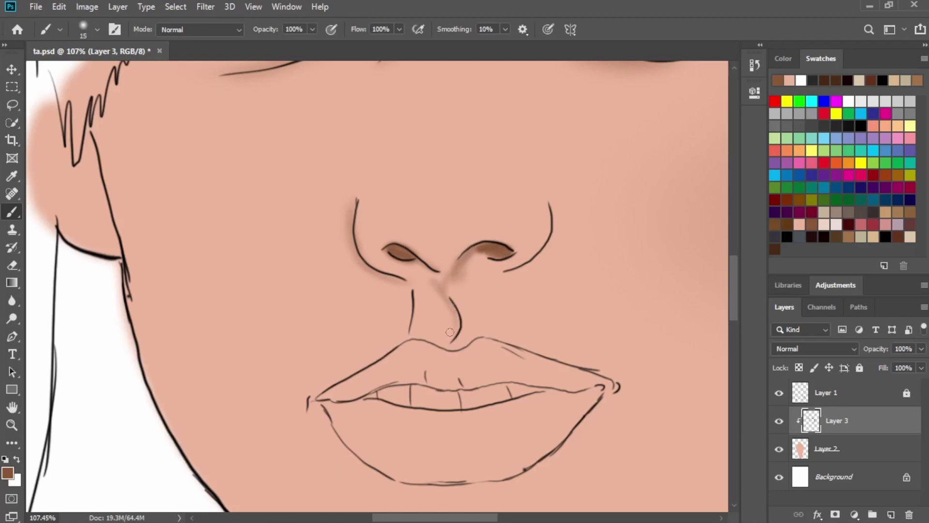
pyautogui.moveTo(444, 301); pyautogui.dragTo(448, 321)
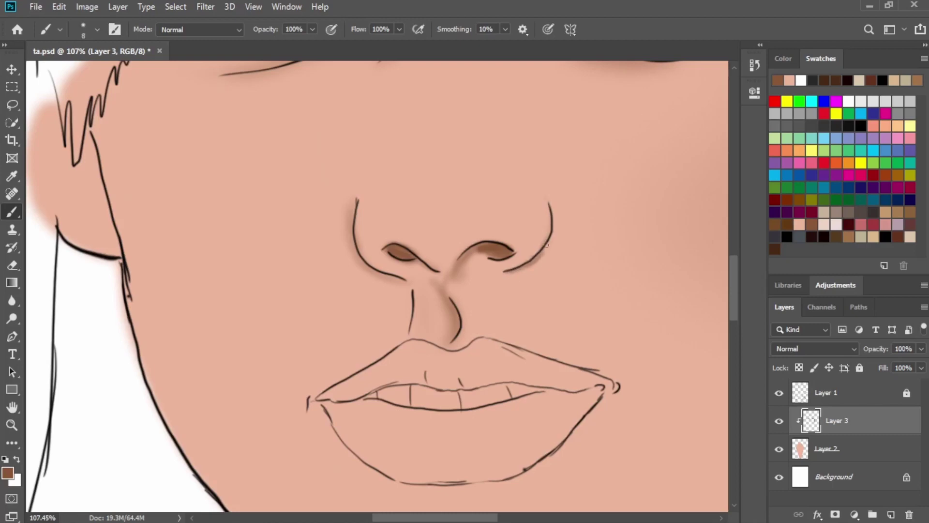
# Shade both corners of the mouth in brown with a 40 to 45 px brush.
pyautogui.press(']')
pyautogui.moveTo(611, 385); pyautogui.dragTo(626, 404)
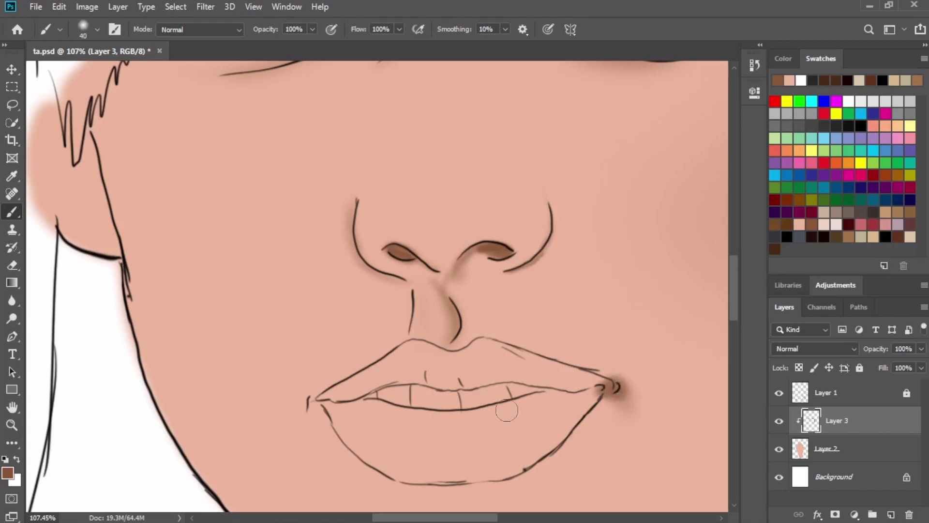
pyautogui.press(']')
pyautogui.moveTo(309, 404); pyautogui.dragTo(312, 417)
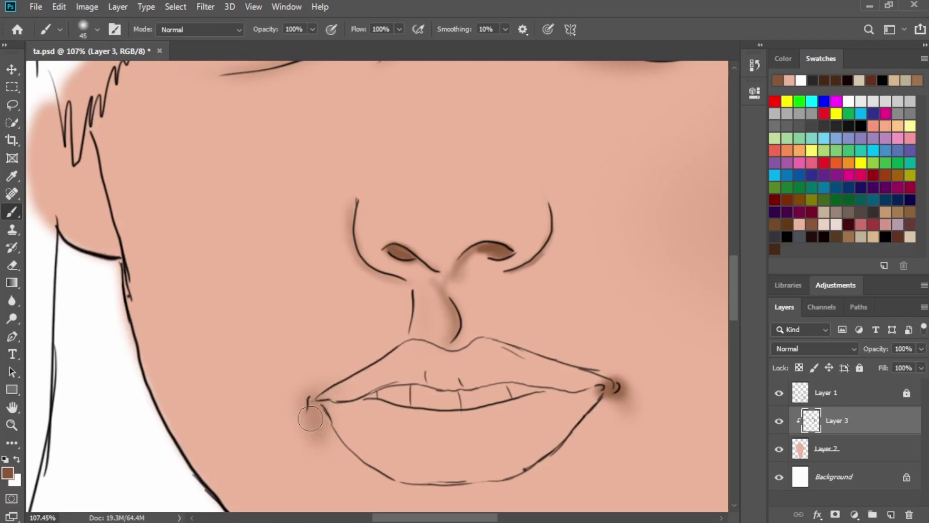
# Shade along the bottom edge of the lower lip in brown.
pyautogui.scroll(-5, 366, 423)
pyautogui.press('[')
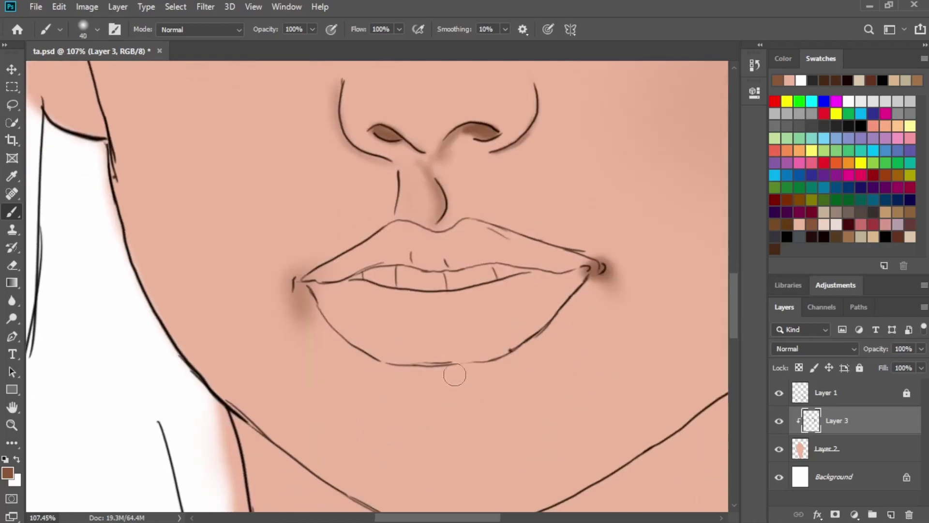
pyautogui.moveTo(410, 372)
pyautogui.mouseDown()
pyautogui.moveTo(503, 364)
pyautogui.moveTo(472, 370)
pyautogui.mouseUp()
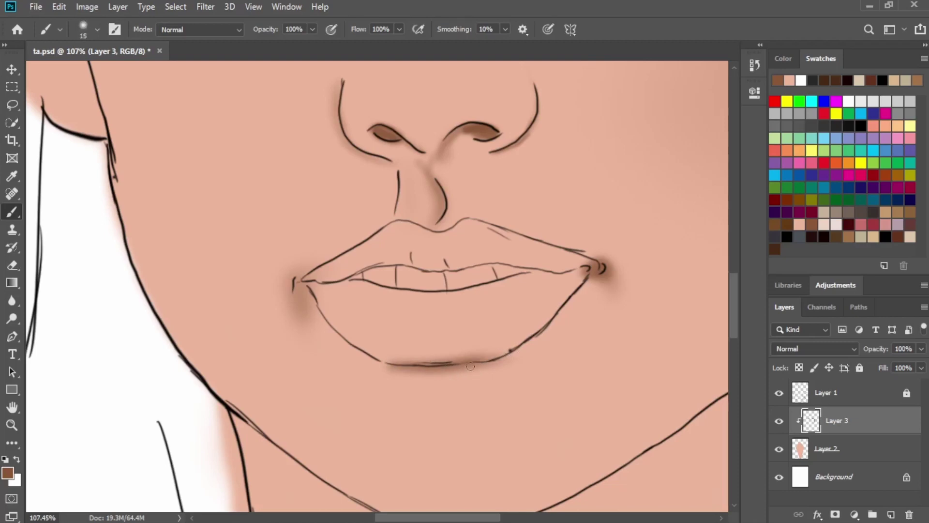
# Shade lightly along the bottom contour of the chin in brown.
pyautogui.moveTo(425, 340); pyautogui.dragTo(272, 172)
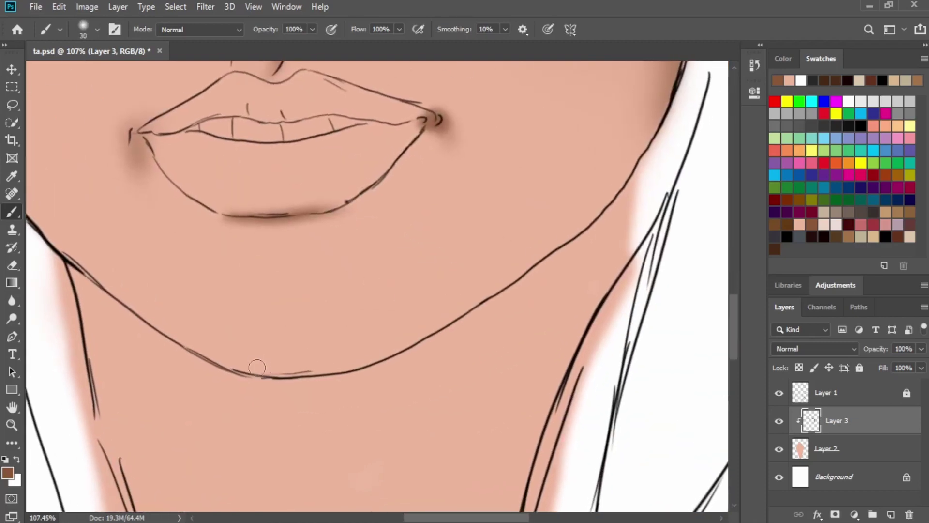
pyautogui.press(']')
pyautogui.moveTo(257, 366); pyautogui.dragTo(247, 360)
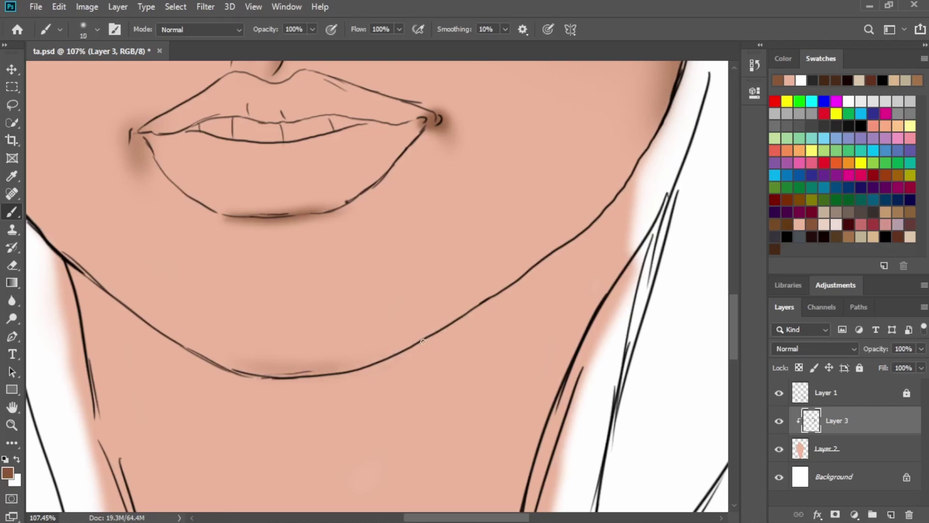
# Shade beneath the right side of the jawline in brown with a 20 px brush, undoing the unwanted strokes.
pyautogui.moveTo(379, 366); pyautogui.dragTo(482, 302)
pyautogui.moveTo(409, 352)
pyautogui.mouseDown()
pyautogui.moveTo(606, 211)
pyautogui.moveTo(641, 170)
pyautogui.mouseUp()
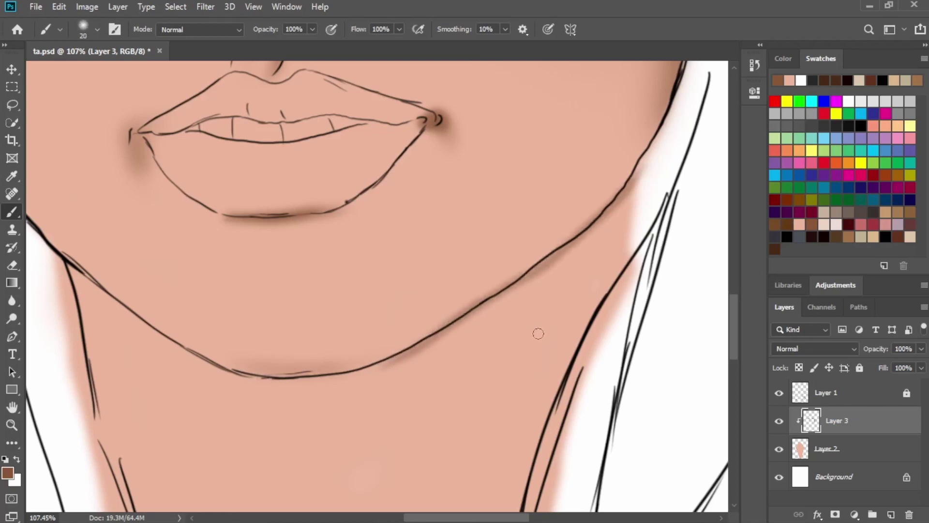
pyautogui.hotkey('ctrl', 'z')
pyautogui.hotkey('ctrl', 'z')
pyautogui.moveTo(416, 363)
pyautogui.mouseDown()
pyautogui.moveTo(595, 221)
pyautogui.moveTo(368, 368)
pyautogui.mouseUp()
pyautogui.hotkey('ctrl', 'z')
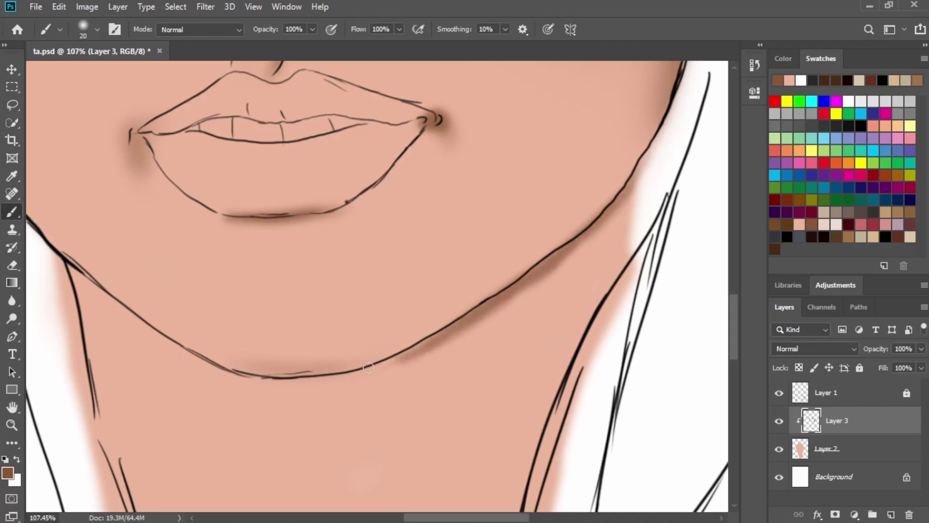
# Continue the brown shadow beneath the left jawline and around under the chin to join the right side.
pyautogui.moveTo(96, 293)
pyautogui.mouseDown()
pyautogui.moveTo(197, 369)
pyautogui.moveTo(123, 323)
pyautogui.moveTo(257, 362)
pyautogui.mouseUp()
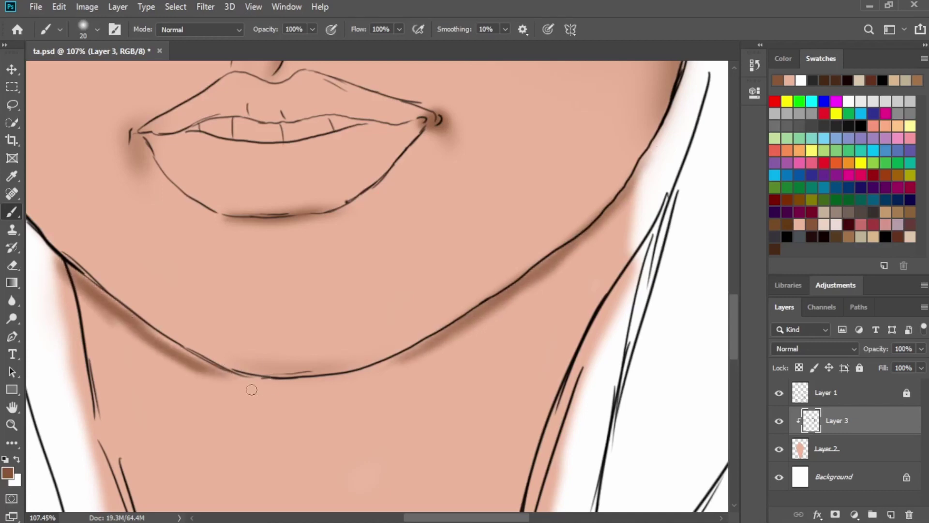
pyautogui.moveTo(197, 360)
pyautogui.mouseDown()
pyautogui.moveTo(300, 380)
pyautogui.moveTo(418, 346)
pyautogui.moveTo(430, 333)
pyautogui.moveTo(393, 360)
pyautogui.moveTo(493, 306)
pyautogui.mouseUp()
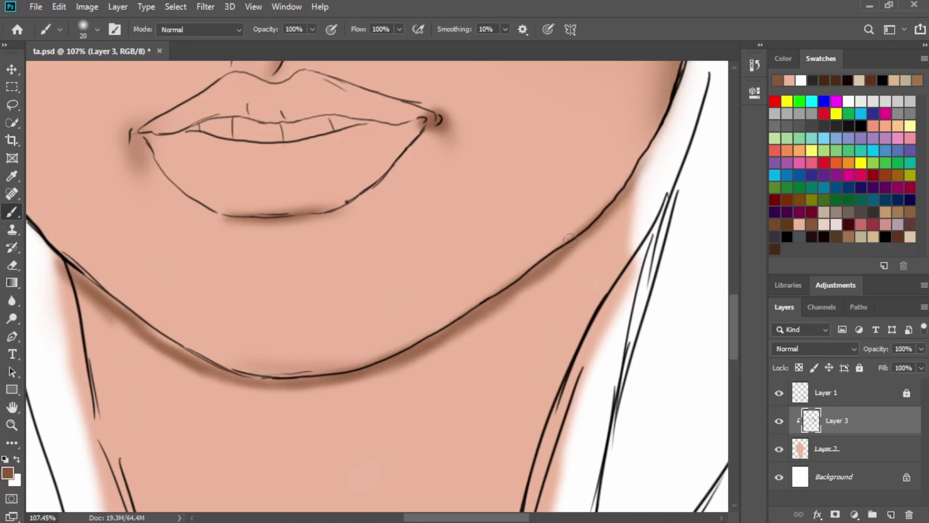
pyautogui.moveTo(604, 220)
pyautogui.mouseDown()
pyautogui.moveTo(481, 321)
pyautogui.moveTo(491, 301)
pyautogui.moveTo(527, 279)
pyautogui.mouseUp()
# Fill the right side of the neck below the jaw with broad brown shading using a 100 px brush.
pyautogui.press(']')
pyautogui.press(']')
pyautogui.press(']')
pyautogui.press(']')
pyautogui.press(']')
pyautogui.press(']')
pyautogui.moveTo(618, 257)
pyautogui.mouseDown()
pyautogui.moveTo(412, 394)
pyautogui.moveTo(454, 413)
pyautogui.mouseUp()
pyautogui.moveTo(590, 281); pyautogui.dragTo(472, 370)
pyautogui.moveTo(578, 341); pyautogui.dragTo(472, 447)
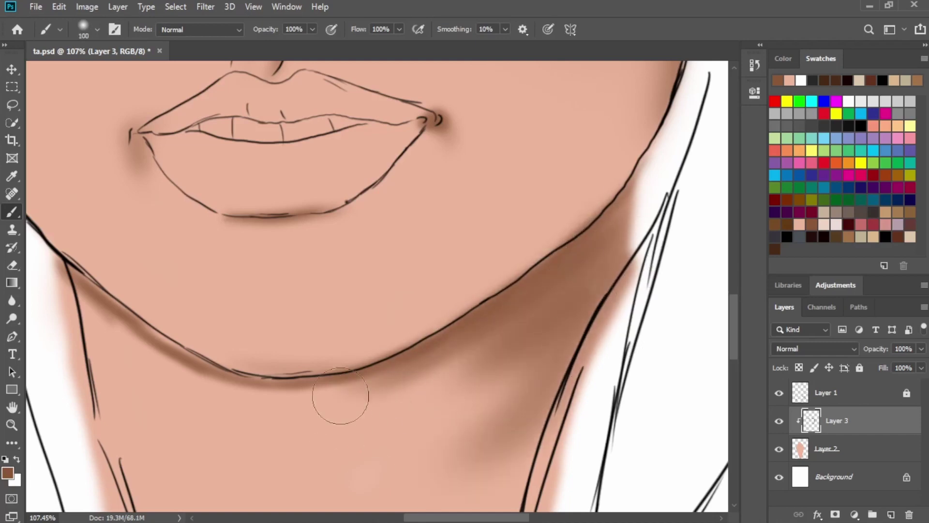
# Shade the left side of the neck below the jaw in brown with a 50 to 90 px brush.
pyautogui.press('[')
pyautogui.moveTo(72, 305)
pyautogui.mouseDown()
pyautogui.moveTo(187, 349)
pyautogui.moveTo(224, 403)
pyautogui.mouseUp()
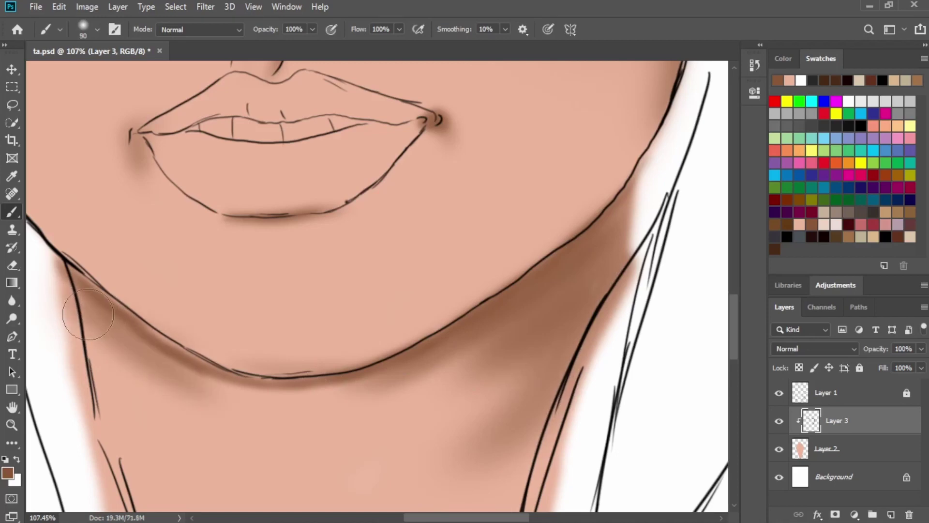
pyautogui.press(']')
pyautogui.moveTo(68, 303)
pyautogui.mouseDown()
pyautogui.moveTo(118, 339)
pyautogui.moveTo(68, 300)
pyautogui.moveTo(182, 431)
pyautogui.moveTo(124, 346)
pyautogui.moveTo(228, 397)
pyautogui.moveTo(145, 353)
pyautogui.mouseUp()
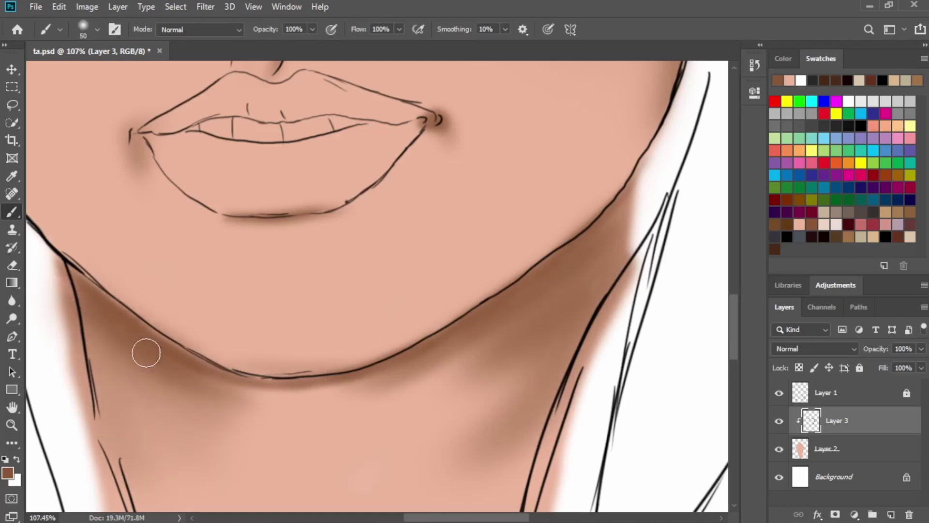
pyautogui.press(']')
pyautogui.press(']')
pyautogui.press(']')
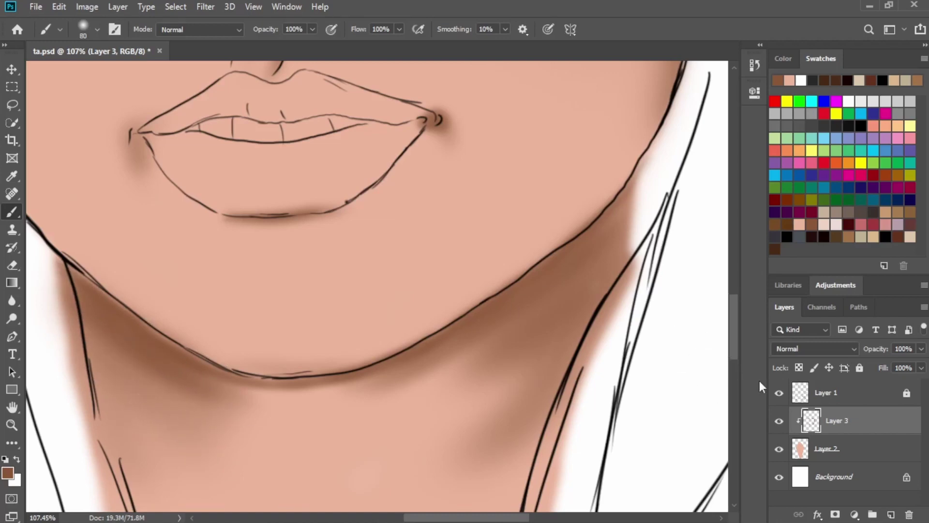
# Hide the line art on Layer 1 and soften the shadow under the right jaw with skin tone sampled from the neck.
pyautogui.click(779, 393)
pyautogui.press('[')
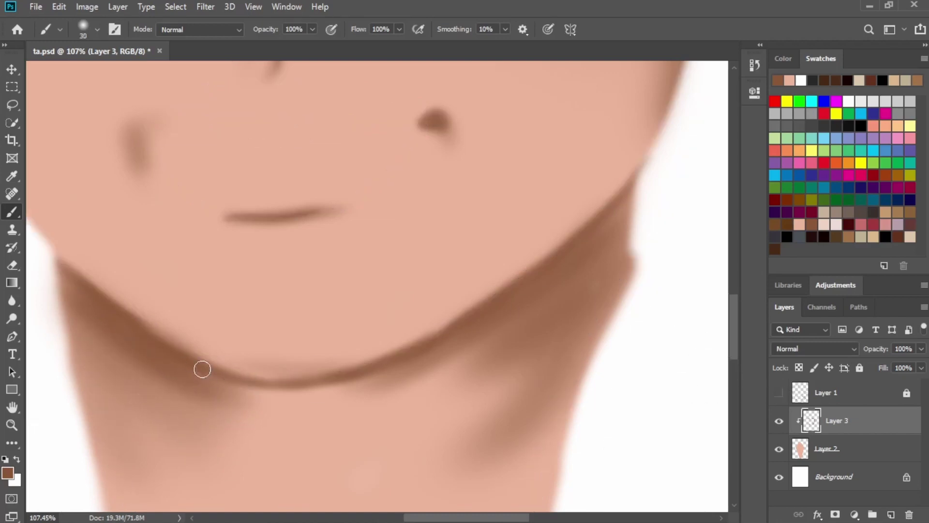
pyautogui.keyDown('alt'); pyautogui.click(373, 415); pyautogui.keyUp('alt')
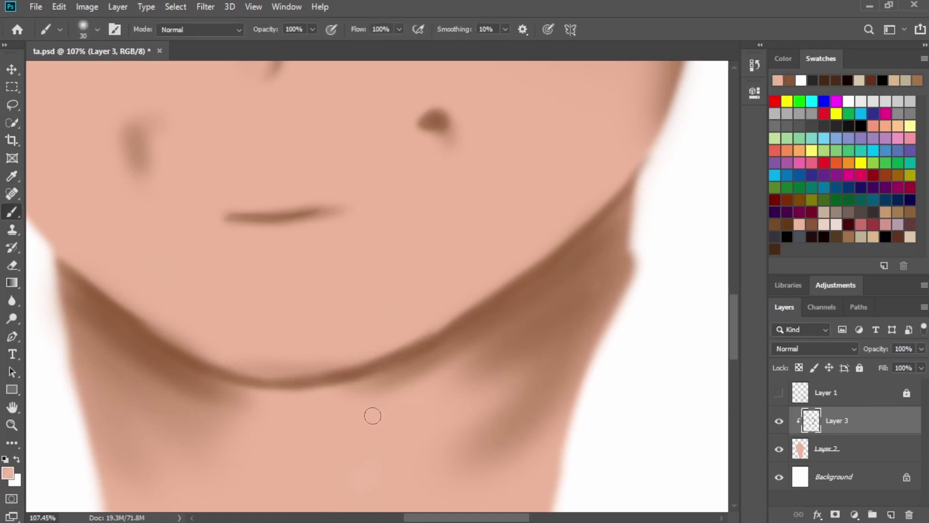
pyautogui.moveTo(290, 404)
pyautogui.mouseDown()
pyautogui.moveTo(315, 400)
pyautogui.moveTo(599, 225)
pyautogui.mouseUp()
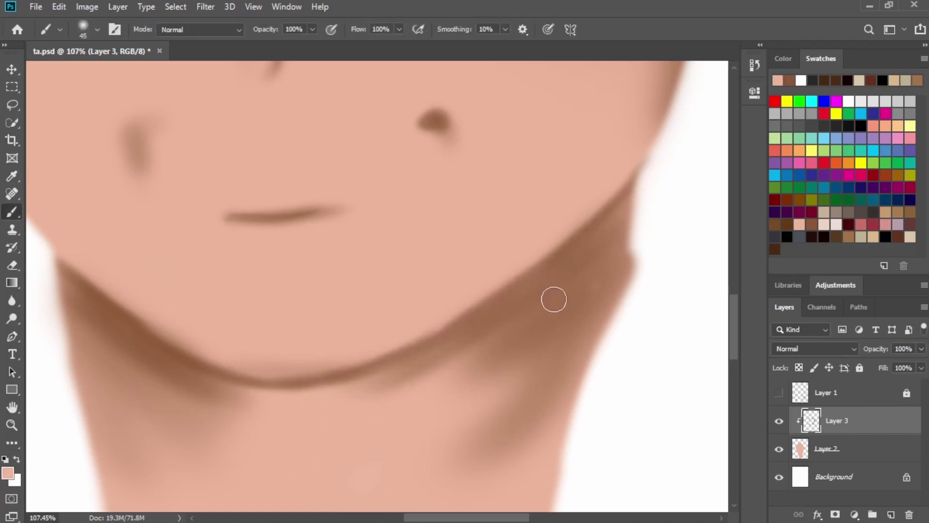
pyautogui.moveTo(554, 299)
pyautogui.mouseDown()
pyautogui.moveTo(488, 344)
pyautogui.moveTo(649, 237)
pyautogui.moveTo(528, 293)
pyautogui.mouseUp()
# Soften the brown shadow on the left side of the neck with the skin tone and a 90 px brush.
pyautogui.press(']')
pyautogui.press(']')
pyautogui.press(']')
pyautogui.press(']')
pyautogui.press(']')
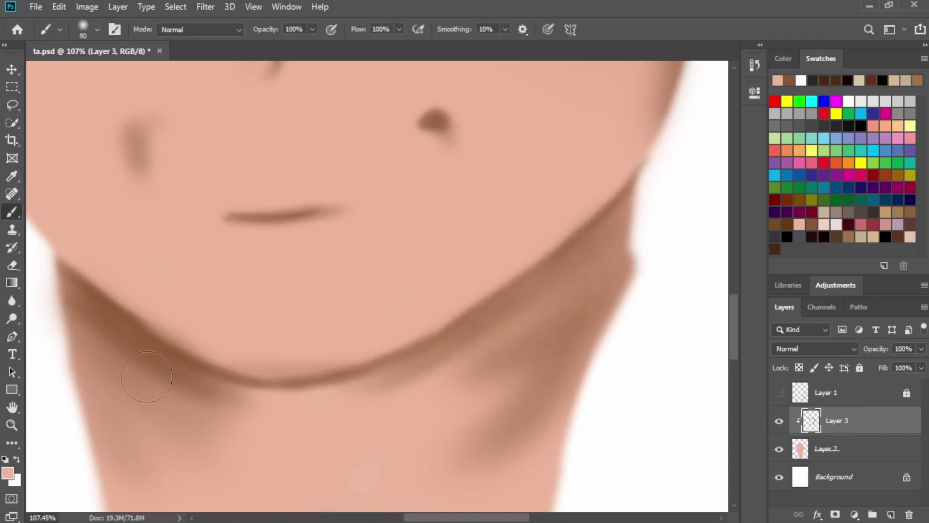
pyautogui.moveTo(146, 376)
pyautogui.mouseDown()
pyautogui.moveTo(239, 385)
pyautogui.moveTo(297, 410)
pyautogui.mouseUp()
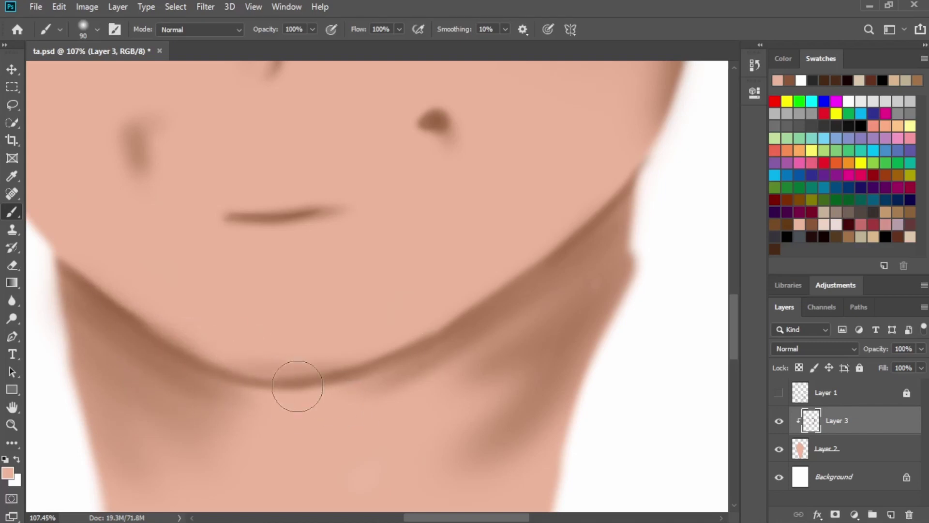
# Thin the shadow directly beneath the chin with the skin tone, starting with a 45 px brush.
pyautogui.press('[')
pyautogui.press('[')
pyautogui.press('[')
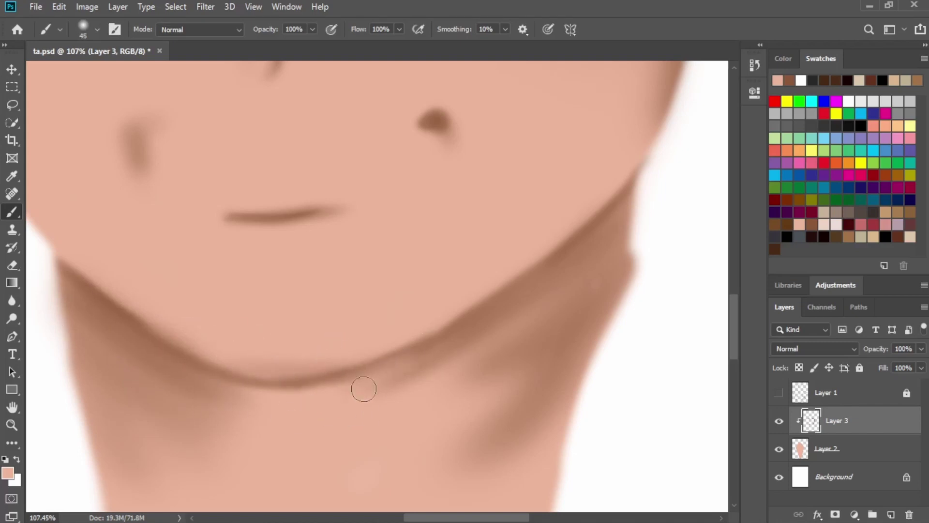
pyautogui.moveTo(364, 388); pyautogui.dragTo(277, 399)
pyautogui.moveTo(334, 388); pyautogui.dragTo(405, 373)
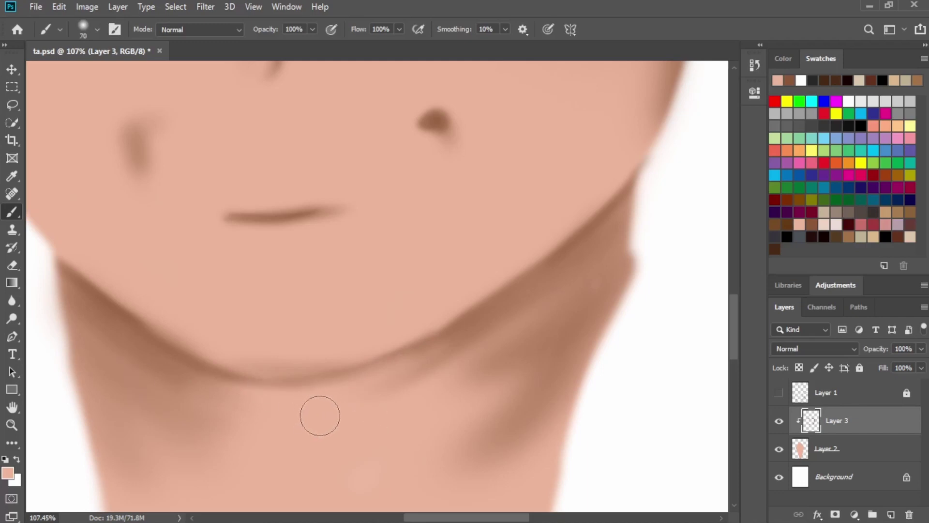
# Choose the dark maroon swatch and shade the upper right side of the neck with a 125 px brush.
pyautogui.click(815, 224)
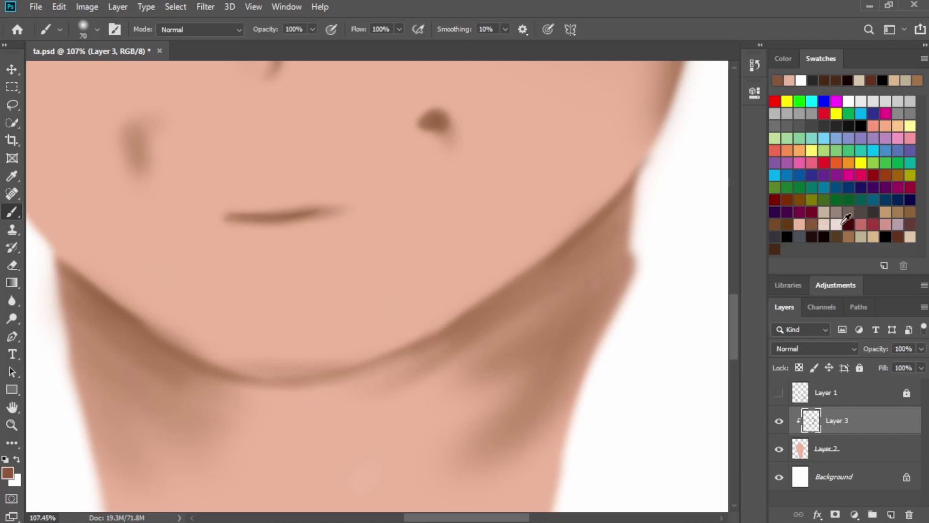
pyautogui.click(849, 224)
pyautogui.moveTo(596, 307)
pyautogui.mouseDown()
pyautogui.moveTo(584, 287)
pyautogui.moveTo(459, 355)
pyautogui.mouseUp()
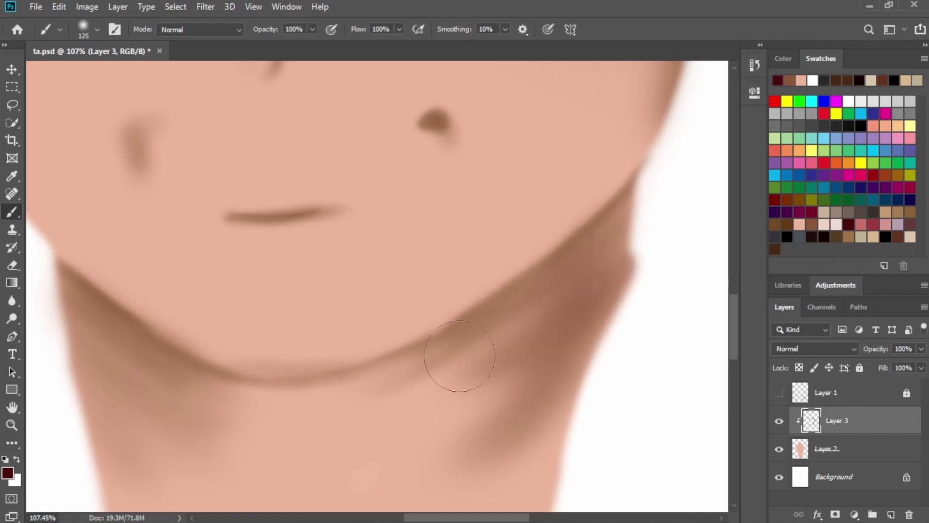
# Extend the maroon shading down the right side of the neck and onto the upper left side with a 150 px brush.
pyautogui.press(']')
pyautogui.press(']')
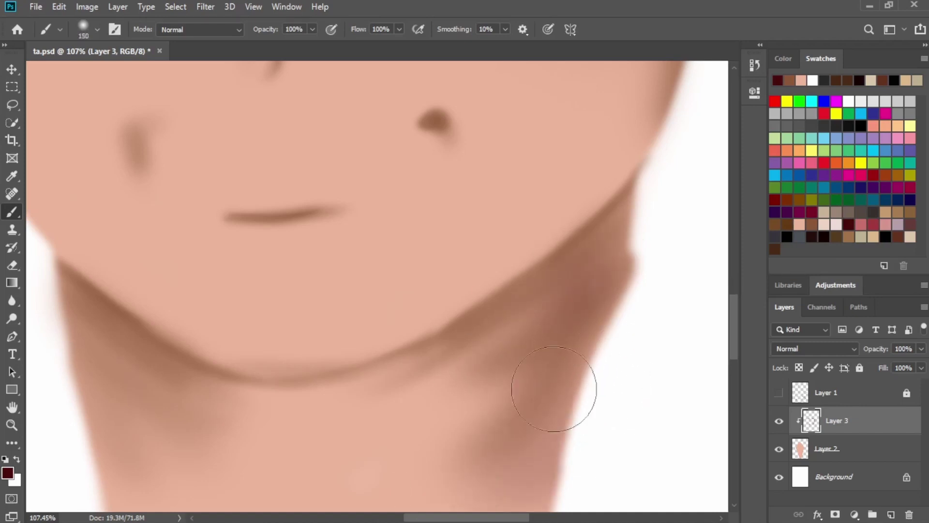
pyautogui.moveTo(532, 286)
pyautogui.mouseDown()
pyautogui.moveTo(525, 232)
pyautogui.moveTo(540, 125)
pyautogui.mouseUp()
pyautogui.moveTo(556, 300)
pyautogui.mouseDown()
pyautogui.moveTo(434, 406)
pyautogui.moveTo(455, 382)
pyautogui.mouseUp()
pyautogui.moveTo(460, 273); pyautogui.dragTo(421, 305)
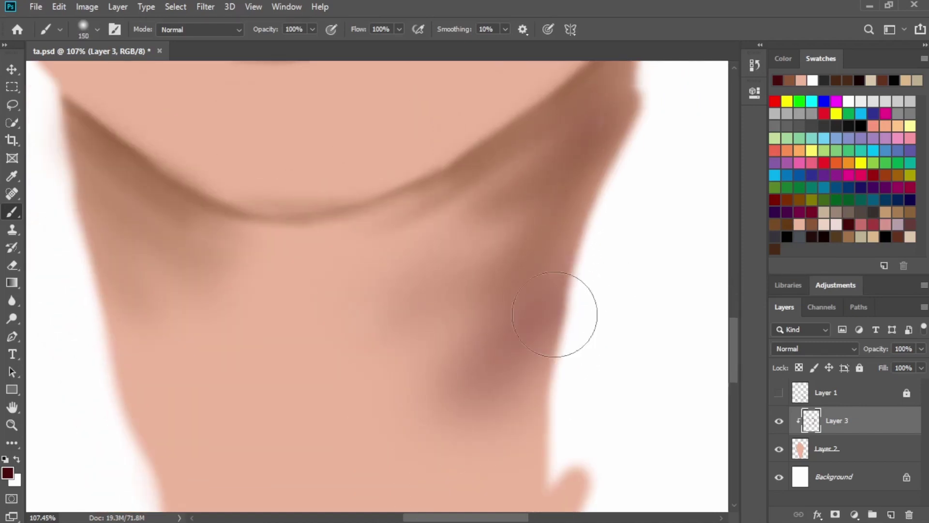
pyautogui.moveTo(576, 385)
pyautogui.mouseDown()
pyautogui.moveTo(458, 454)
pyautogui.moveTo(451, 315)
pyautogui.mouseUp()
pyautogui.moveTo(448, 431); pyautogui.dragTo(513, 252)
pyautogui.moveTo(361, 311)
pyautogui.mouseDown()
pyautogui.moveTo(480, 382)
pyautogui.moveTo(556, 468)
pyautogui.moveTo(467, 291)
pyautogui.mouseUp()
pyautogui.press('[')
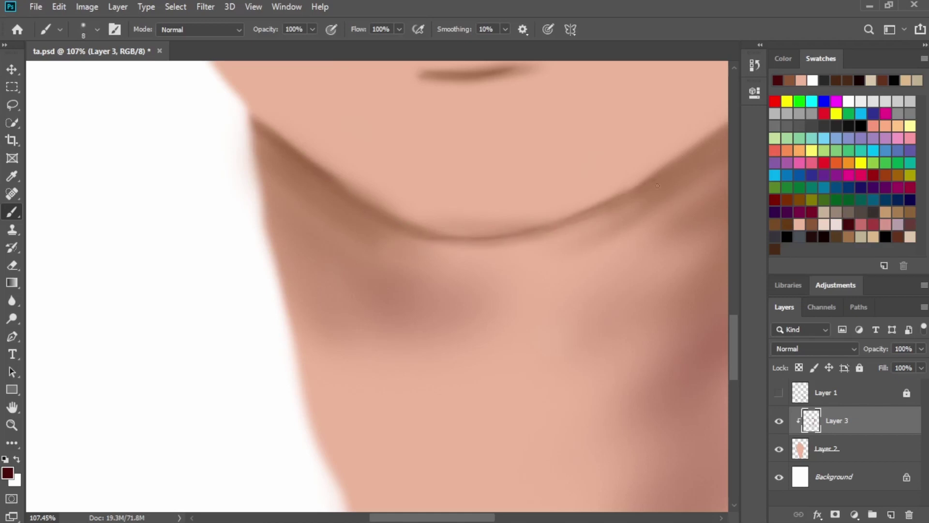
# Deepen the shadow directly beneath the right jawline in dark maroon with a 70 px brush.
pyautogui.moveTo(521, 245); pyautogui.dragTo(297, 347)
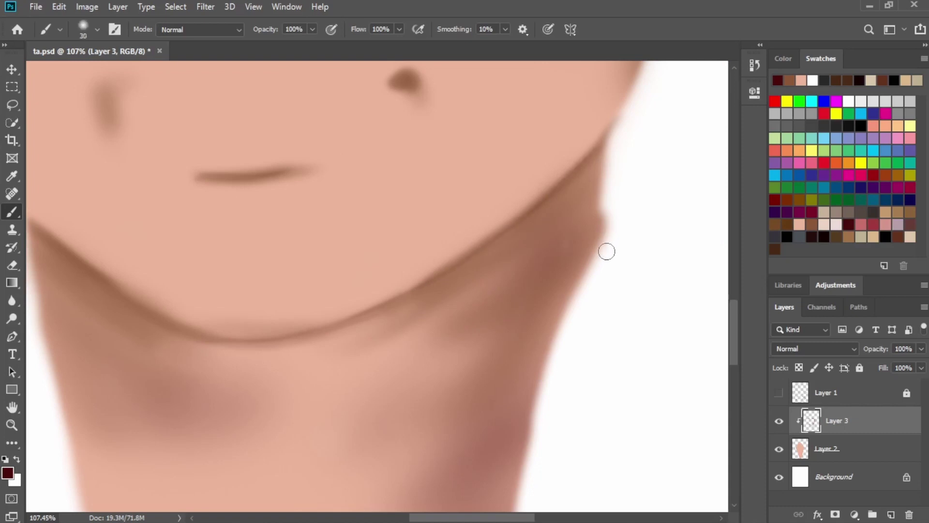
pyautogui.press(']')
pyautogui.press(']')
pyautogui.moveTo(554, 249); pyautogui.dragTo(447, 296)
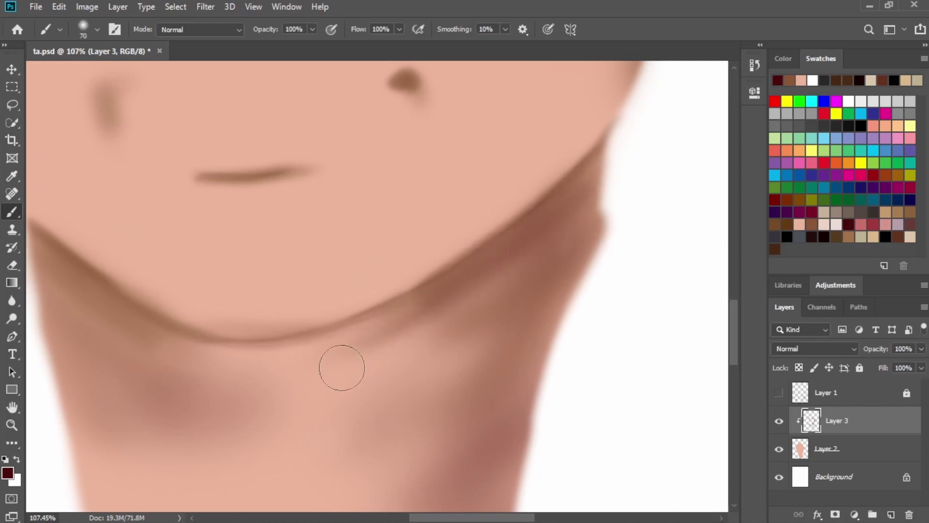
# Carry the maroon shading beneath the chin and over the left side of the neck with a 90 px brush.
pyautogui.press(']')
pyautogui.press(']')
pyautogui.moveTo(342, 367); pyautogui.dragTo(180, 400)
pyautogui.moveTo(232, 385); pyautogui.dragTo(197, 408)
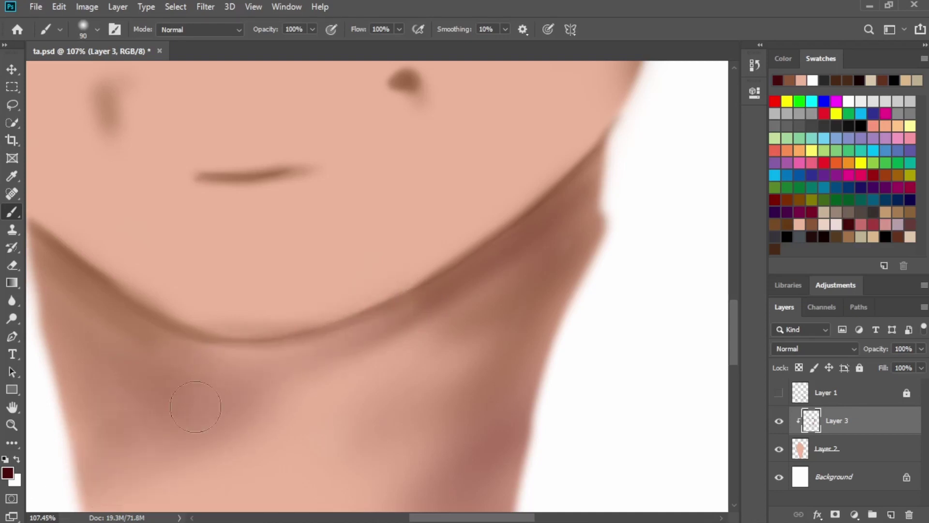
pyautogui.scroll(-1, 283, 328)
pyautogui.moveTo(282, 338); pyautogui.dragTo(348, 195)
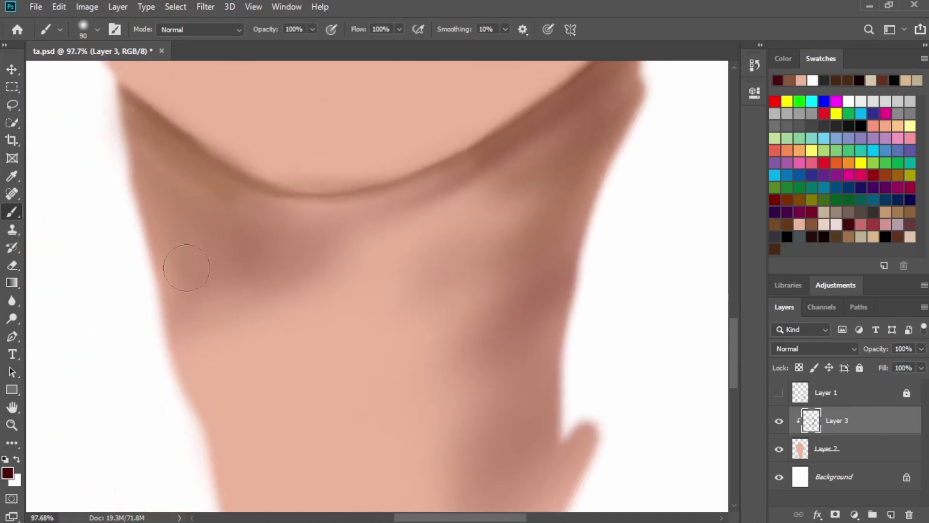
pyautogui.moveTo(185, 267)
pyautogui.mouseDown()
pyautogui.moveTo(215, 226)
pyautogui.moveTo(247, 230)
pyautogui.moveTo(184, 226)
pyautogui.mouseUp()
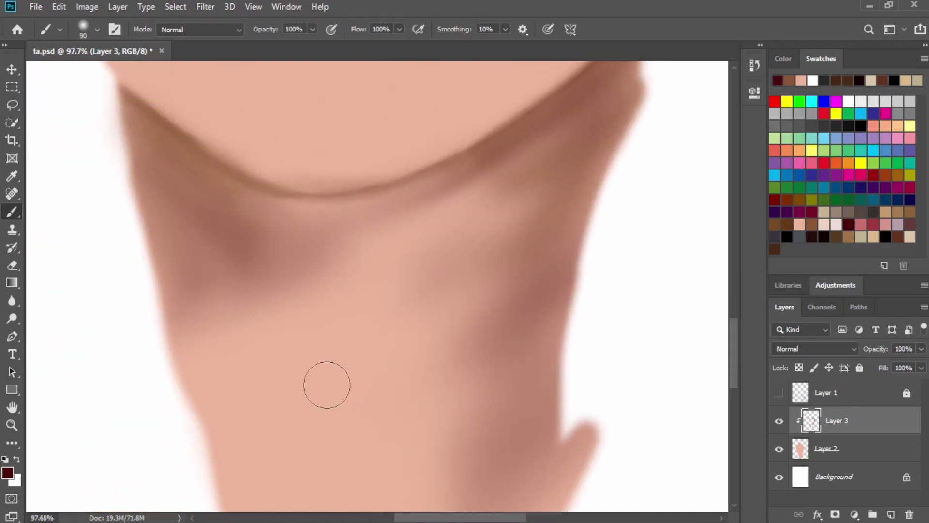
# Paint diagonal maroon shadow streaks across the right side of the neck and darken its base, enlarging the brush to 125 px.
pyautogui.press('[')
pyautogui.press('[')
pyautogui.moveTo(514, 276); pyautogui.dragTo(384, 339)
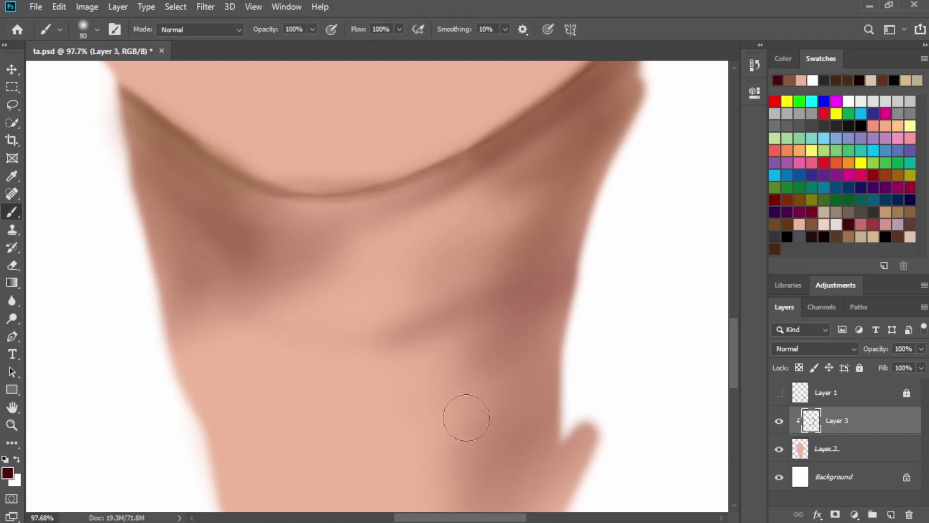
pyautogui.press(']')
pyautogui.press(']')
pyautogui.moveTo(498, 356); pyautogui.dragTo(383, 397)
pyautogui.moveTo(508, 421); pyautogui.dragTo(375, 471)
pyautogui.moveTo(472, 353); pyautogui.dragTo(462, 237)
pyautogui.moveTo(457, 380); pyautogui.dragTo(387, 420)
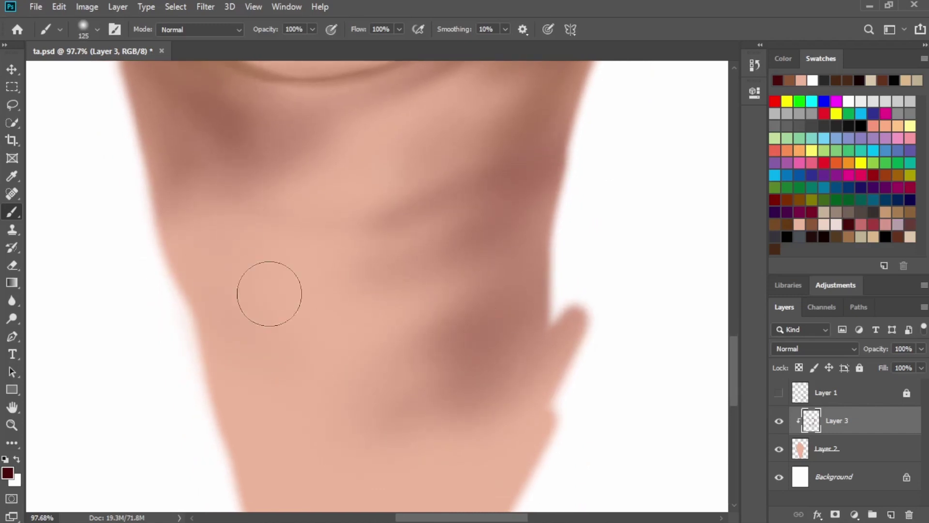
# Strengthen the maroon shadow along the underside of the chin and right jaw with an 80 px brush.
pyautogui.moveTo(419, 261); pyautogui.dragTo(533, 394)
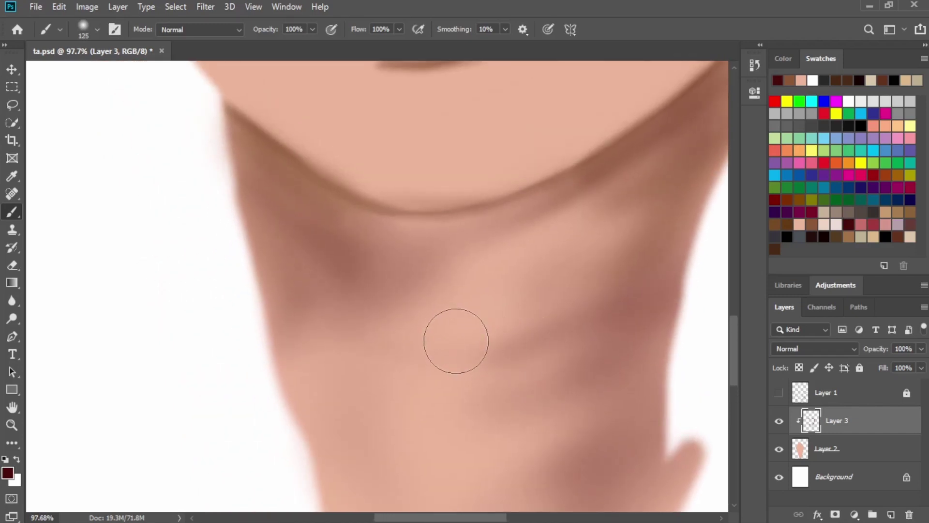
pyautogui.press('[')
pyautogui.press('[')
pyautogui.press('[')
pyautogui.moveTo(379, 239); pyautogui.dragTo(593, 184)
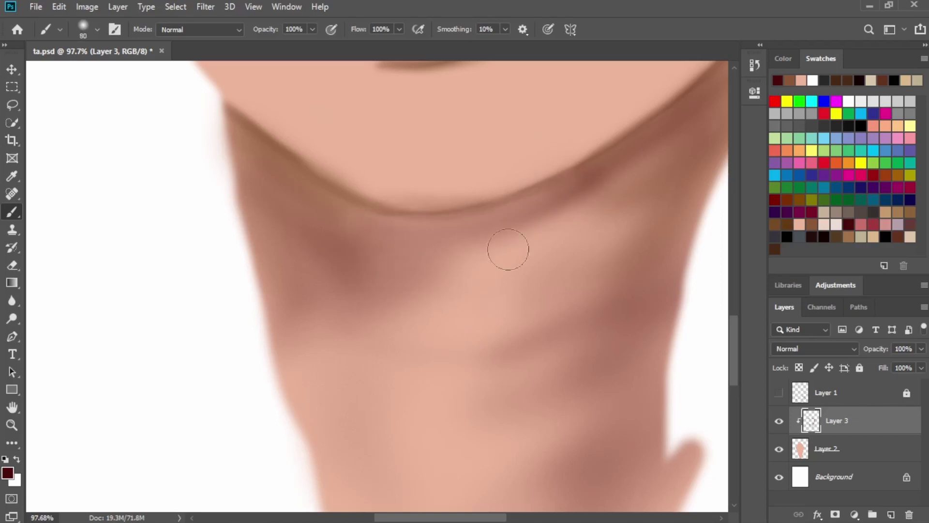
pyautogui.moveTo(508, 249); pyautogui.dragTo(444, 293)
# Blend maroon shading over the light upper middle of the neck with a 175 px brush.
pyautogui.press(']')
pyautogui.press(']')
pyautogui.press(']')
pyautogui.press(']')
pyautogui.press(']')
pyautogui.moveTo(590, 226); pyautogui.dragTo(540, 257)
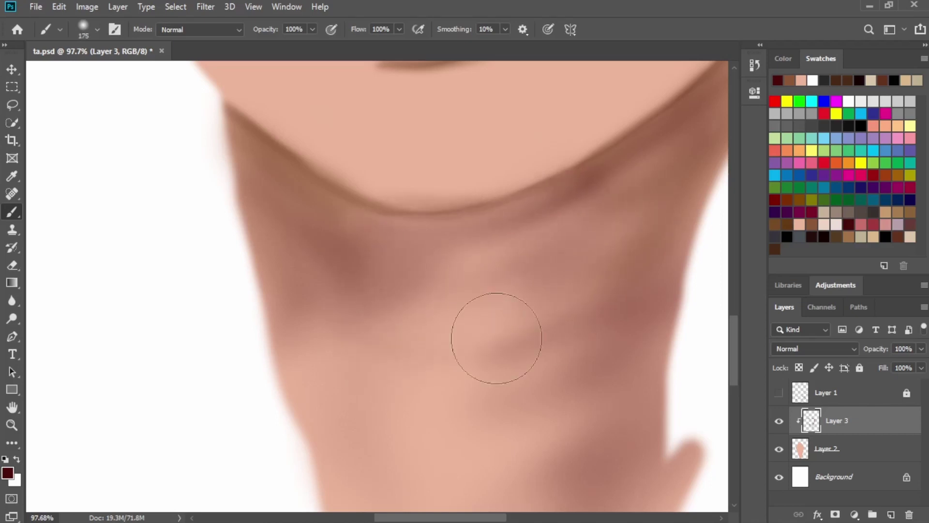
# Check the chin against the line art and darken its bottom edge in maroon with a 50 to 60 px brush.
pyautogui.moveTo(515, 315); pyautogui.dragTo(449, 483)
pyautogui.press('e')
pyautogui.click(778, 393)
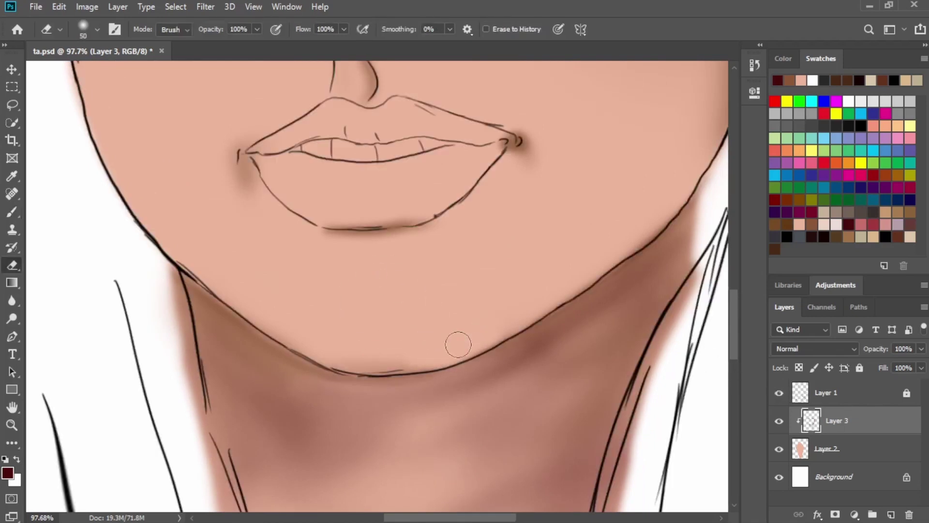
pyautogui.click(779, 392)
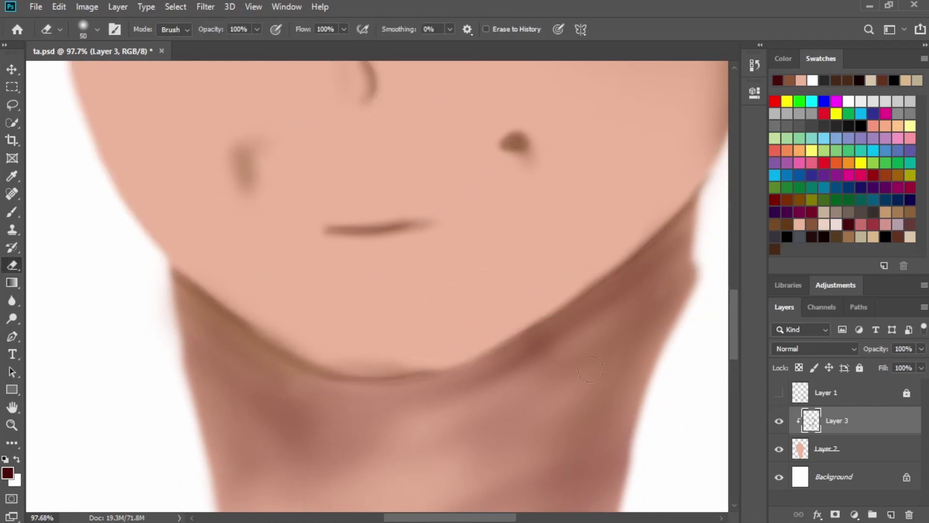
pyautogui.press('b')
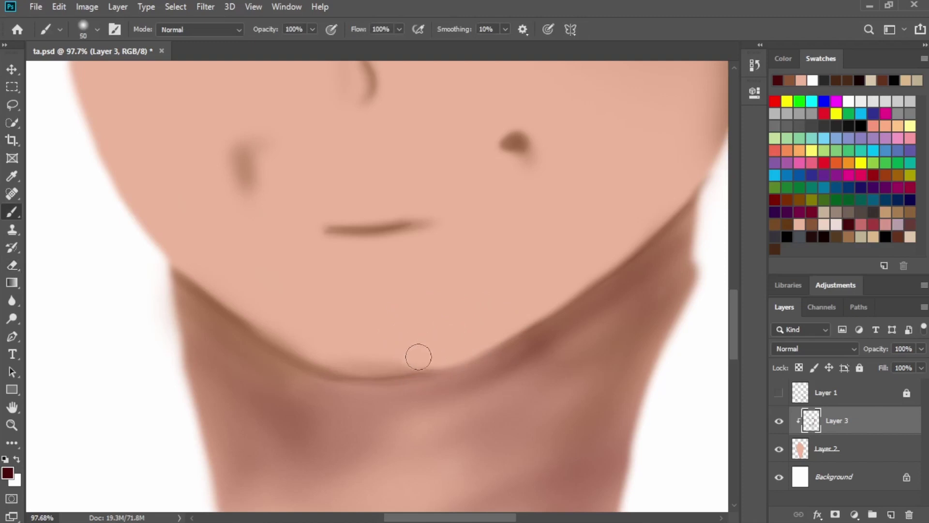
pyautogui.moveTo(375, 376); pyautogui.dragTo(451, 366)
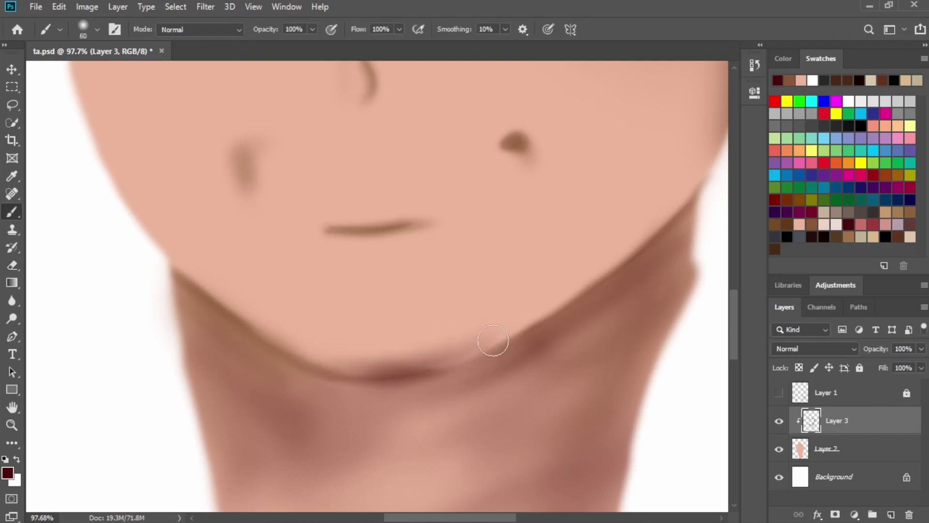
pyautogui.scroll(-2, 493, 341)
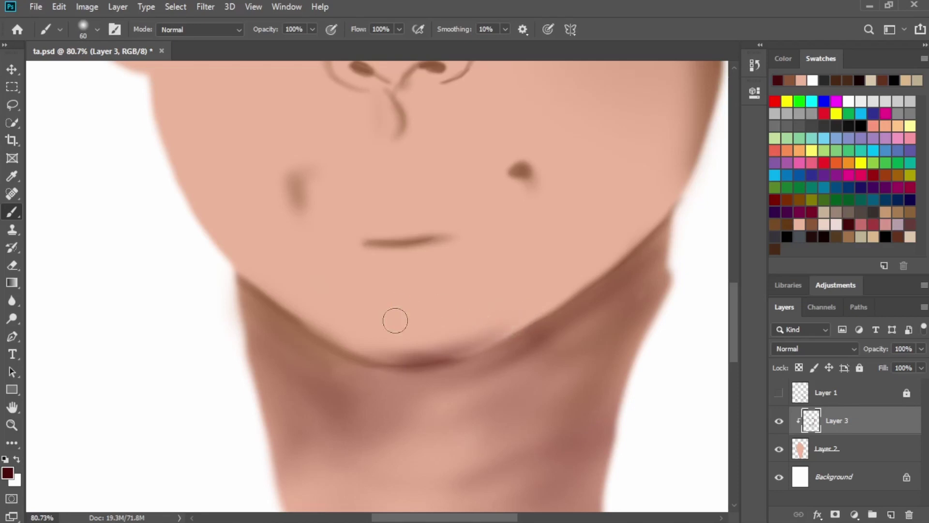
# Erase the maroon spill above the chin line and along the right jaw edge with a 50 px eraser.
pyautogui.moveTo(400, 339)
pyautogui.mouseDown()
pyautogui.moveTo(425, 332)
pyautogui.moveTo(370, 344)
pyautogui.moveTo(459, 340)
pyautogui.moveTo(396, 337)
pyautogui.moveTo(491, 320)
pyautogui.moveTo(456, 343)
pyautogui.moveTo(361, 345)
pyautogui.mouseUp()
pyautogui.press('e')
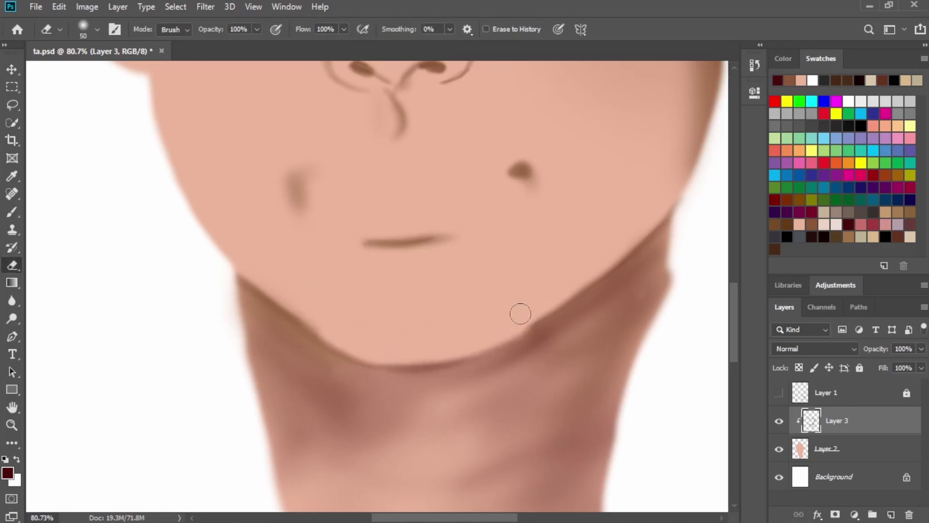
pyautogui.moveTo(520, 314); pyautogui.dragTo(611, 242)
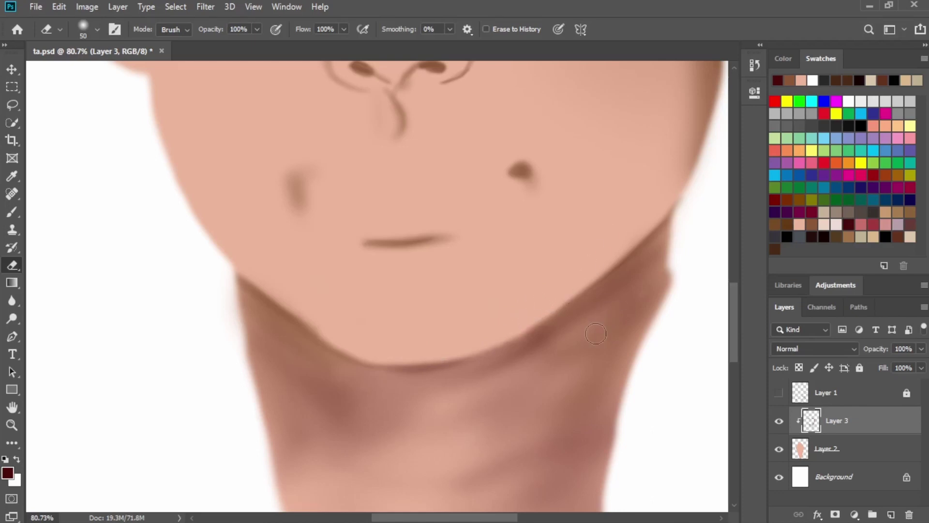
# Trace thin maroon shadow along the chin and right jaw with a 15 to 20 px brush, showing the line art only as a guide.
pyautogui.click(779, 393)
pyautogui.press('b')
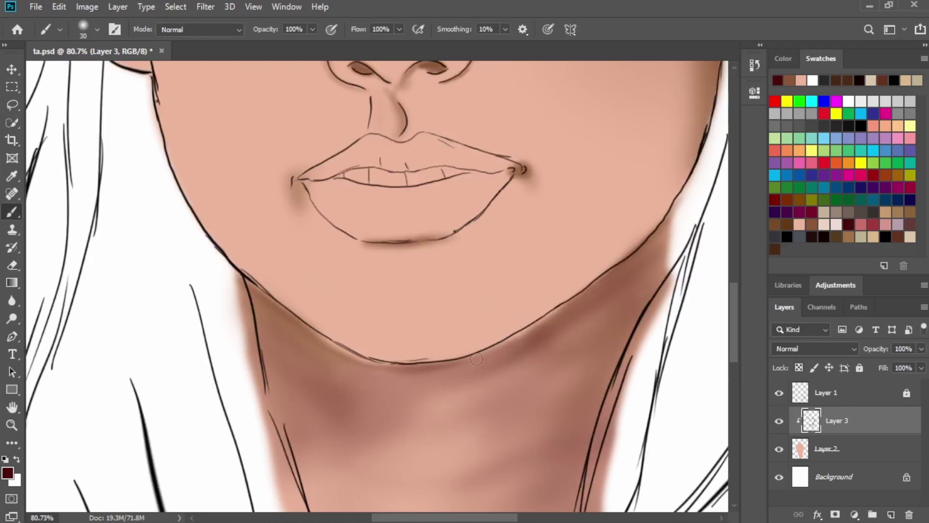
pyautogui.moveTo(468, 358); pyautogui.dragTo(589, 291)
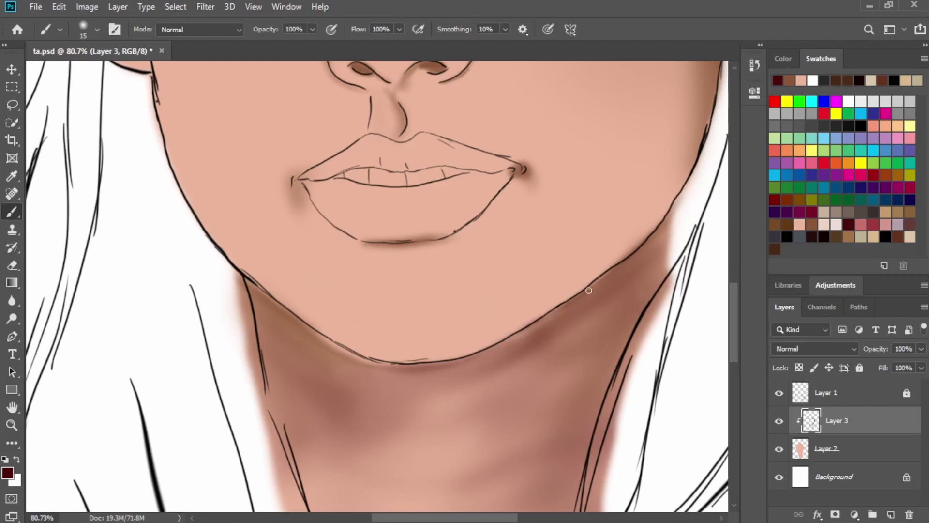
pyautogui.click(779, 393)
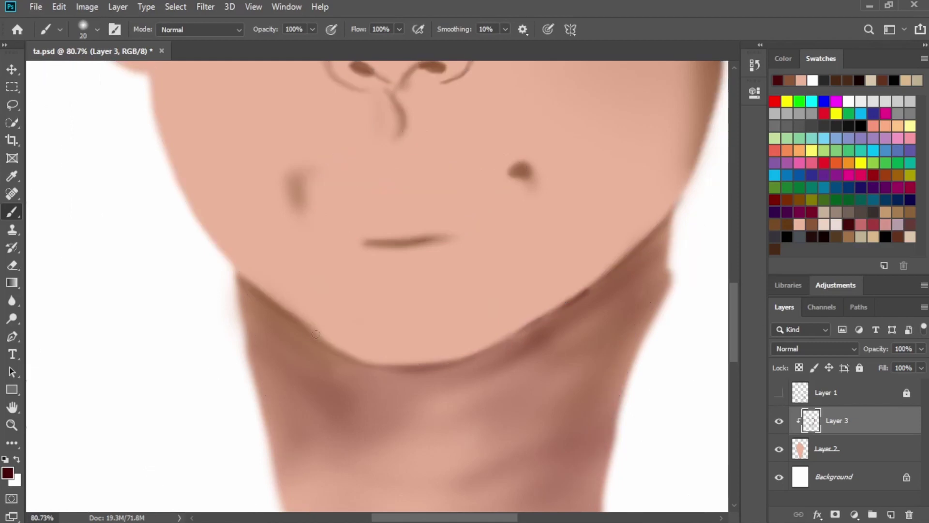
pyautogui.moveTo(343, 351)
pyautogui.mouseDown()
pyautogui.moveTo(430, 369)
pyautogui.moveTo(342, 351)
pyautogui.moveTo(432, 354)
pyautogui.moveTo(498, 340)
pyautogui.mouseUp()
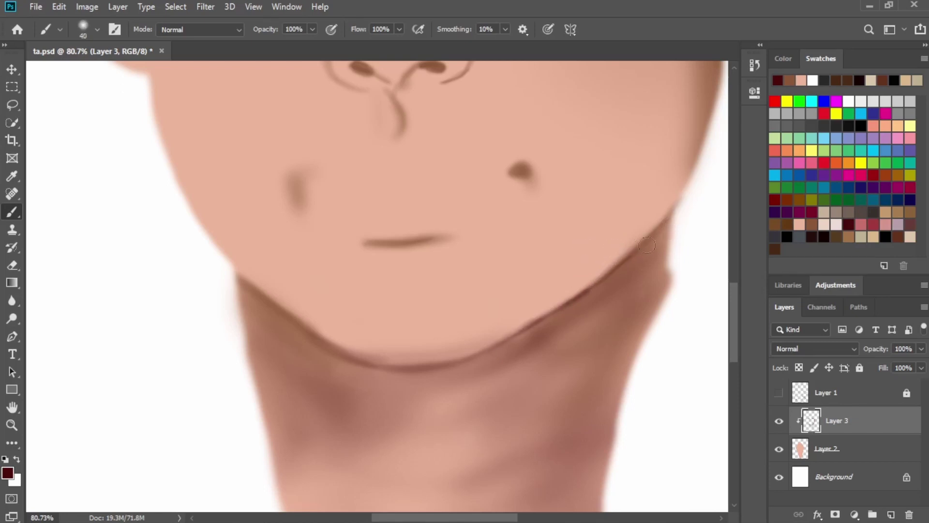
# Deepen the maroon shadow under the right jaw with a 35 to 40 px brush, and darken the right neck side at 125 px.
pyautogui.moveTo(673, 218)
pyautogui.mouseDown()
pyautogui.moveTo(601, 283)
pyautogui.moveTo(494, 355)
pyautogui.mouseUp()
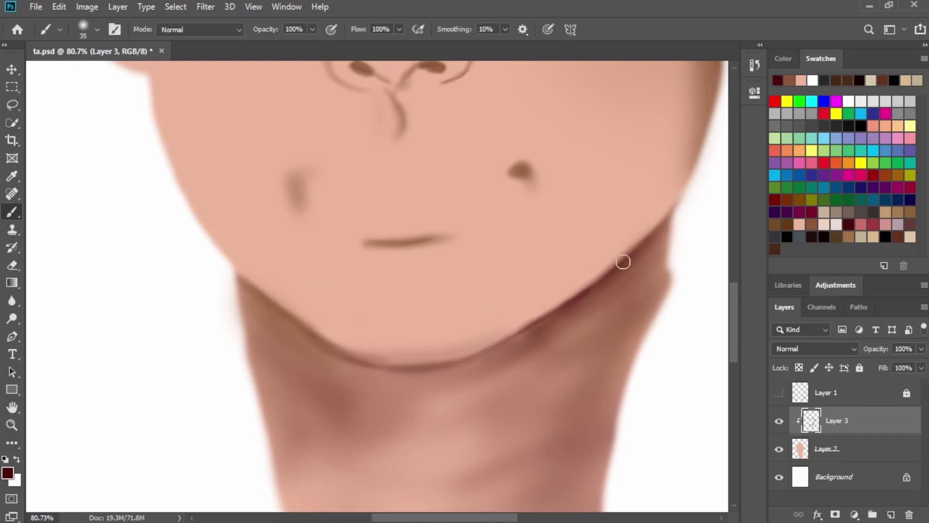
pyautogui.moveTo(670, 216); pyautogui.dragTo(590, 290)
pyautogui.press(']')
pyautogui.press(']')
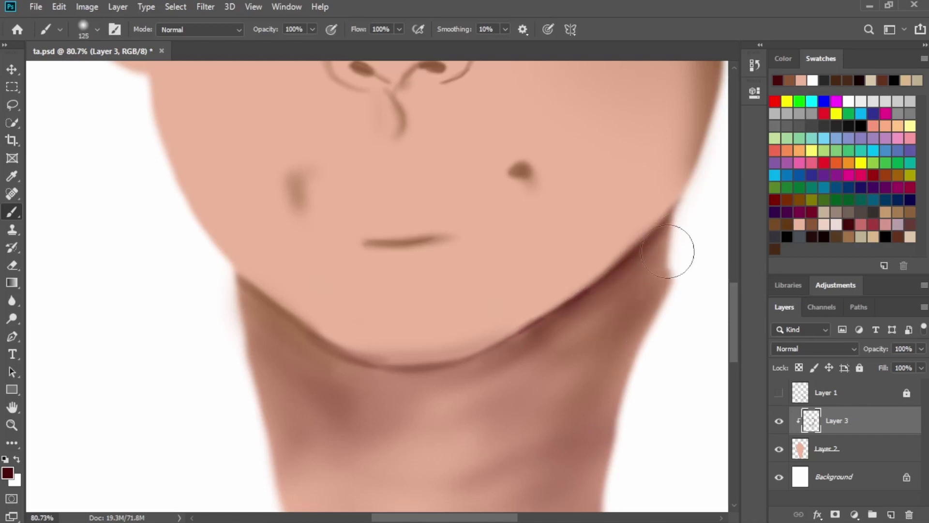
pyautogui.moveTo(675, 217); pyautogui.dragTo(639, 349)
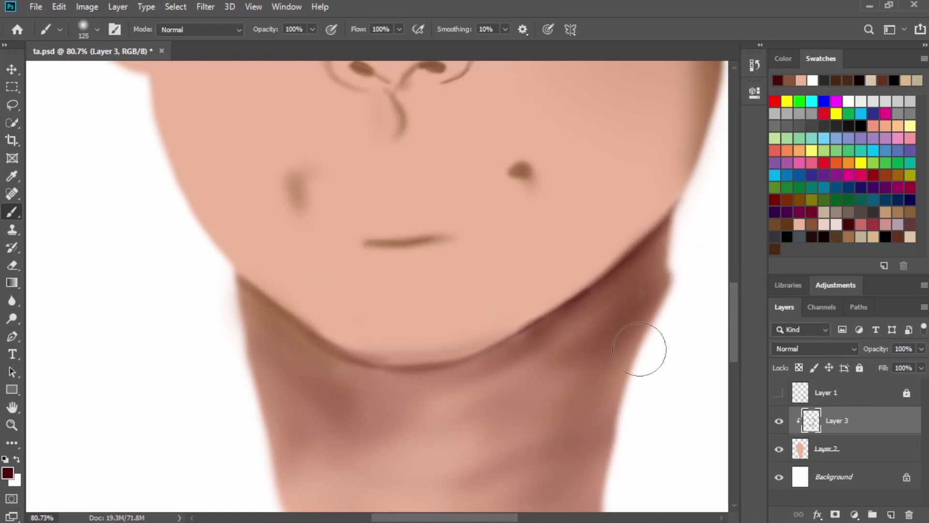
# Paint faint maroon shading down the bridge of the nose and along its right side.
pyautogui.scroll(10, 462, 307)
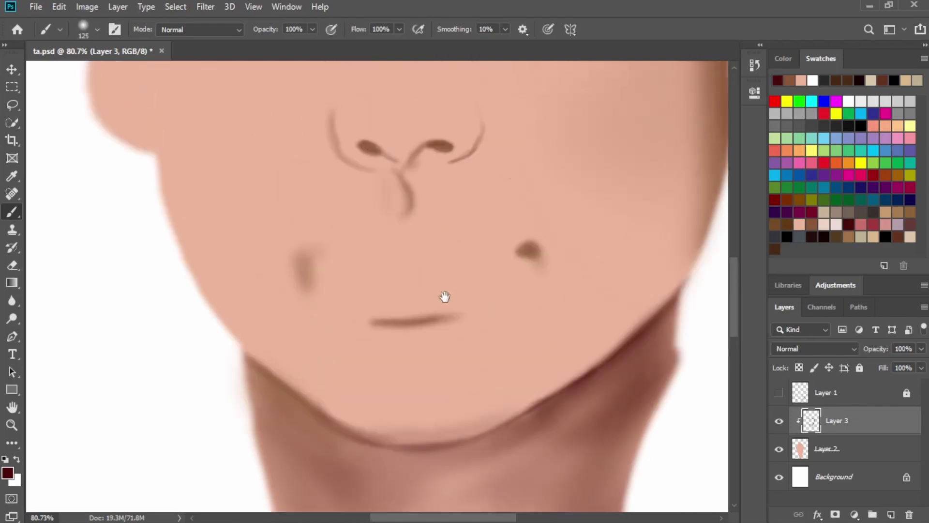
pyautogui.moveTo(647, 296)
pyautogui.mouseDown()
pyautogui.moveTo(580, 255)
pyautogui.moveTo(492, 151)
pyautogui.moveTo(617, 220)
pyautogui.moveTo(486, 203)
pyautogui.moveTo(558, 290)
pyautogui.moveTo(513, 231)
pyautogui.moveTo(436, 201)
pyautogui.moveTo(447, 180)
pyautogui.moveTo(492, 202)
pyautogui.moveTo(326, 267)
pyautogui.moveTo(297, 215)
pyautogui.moveTo(349, 94)
pyautogui.moveTo(376, 240)
pyautogui.moveTo(480, 314)
pyautogui.moveTo(317, 204)
pyautogui.mouseUp()
pyautogui.moveTo(455, 313)
pyautogui.mouseDown()
pyautogui.moveTo(405, 234)
pyautogui.moveTo(441, 265)
pyautogui.moveTo(436, 208)
pyautogui.mouseUp()
pyautogui.moveTo(378, 284); pyautogui.dragTo(400, 219)
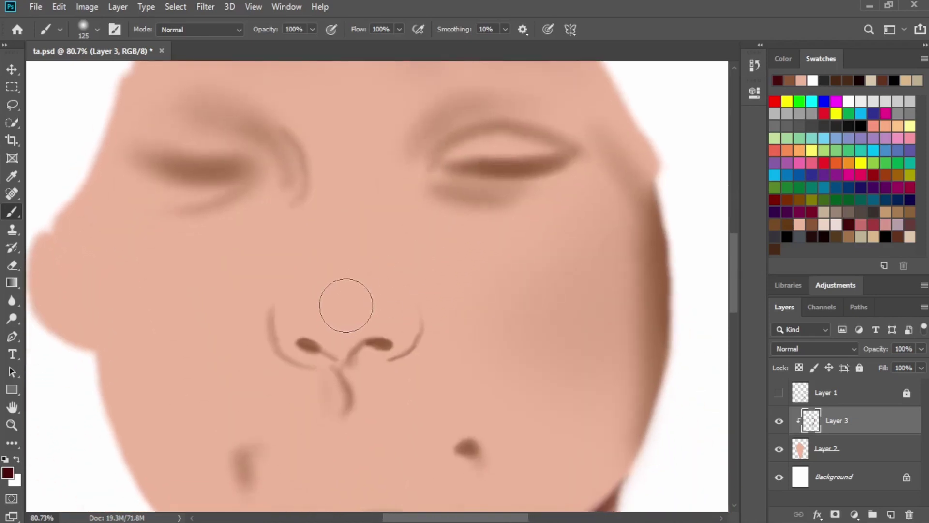
pyautogui.press('[')
pyautogui.press('[')
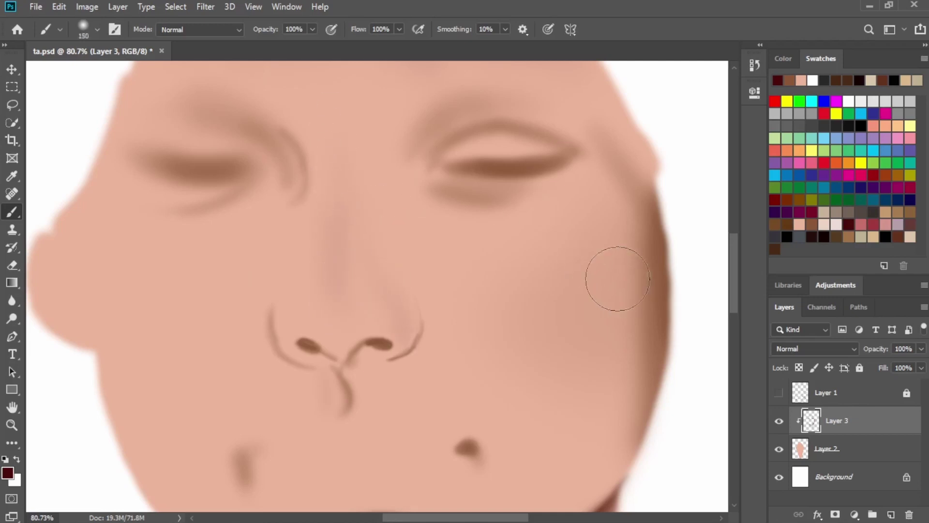
pyautogui.moveTo(617, 278)
pyautogui.mouseDown()
pyautogui.moveTo(598, 386)
pyautogui.moveTo(608, 421)
pyautogui.mouseUp()
pyautogui.press(']')
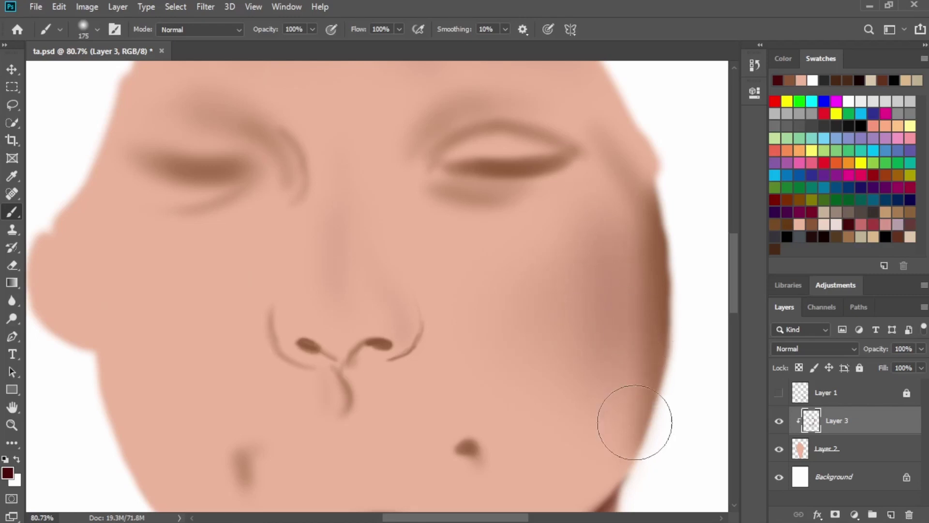
pyautogui.moveTo(629, 369)
pyautogui.mouseDown()
pyautogui.moveTo(545, 324)
pyautogui.moveTo(549, 300)
pyautogui.moveTo(590, 332)
pyautogui.mouseUp()
pyautogui.press(']')
pyautogui.press(']')
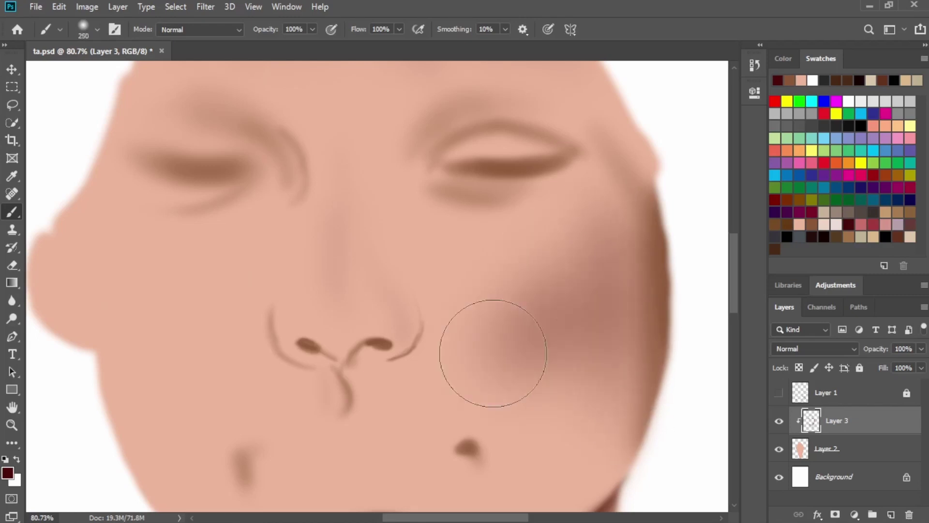
pyautogui.hotkey('ctrl', 'z')
pyautogui.hotkey('ctrl', 'z')
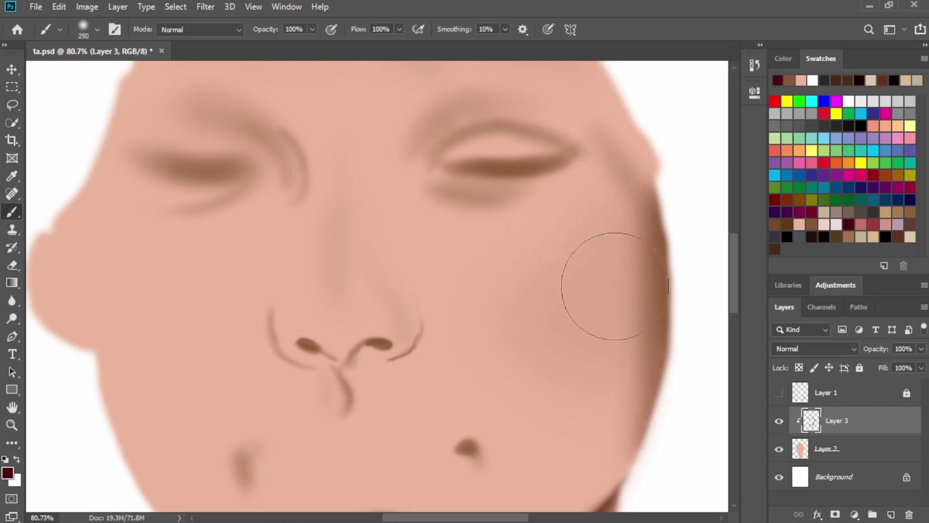
# Shade the right cheek softly in maroon with a 250 px brush, and darken the right eye's outer corner and temple at 150 px.
pyautogui.moveTo(615, 286)
pyautogui.mouseDown()
pyautogui.moveTo(630, 422)
pyautogui.moveTo(541, 312)
pyautogui.moveTo(536, 324)
pyautogui.moveTo(612, 256)
pyautogui.moveTo(617, 442)
pyautogui.moveTo(550, 336)
pyautogui.moveTo(633, 360)
pyautogui.mouseUp()
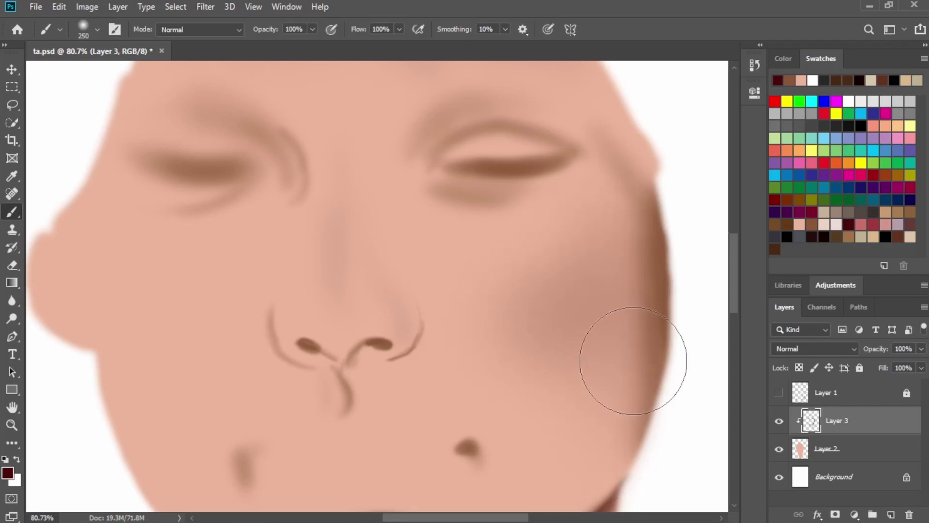
pyautogui.hotkey('ctrl', 'z')
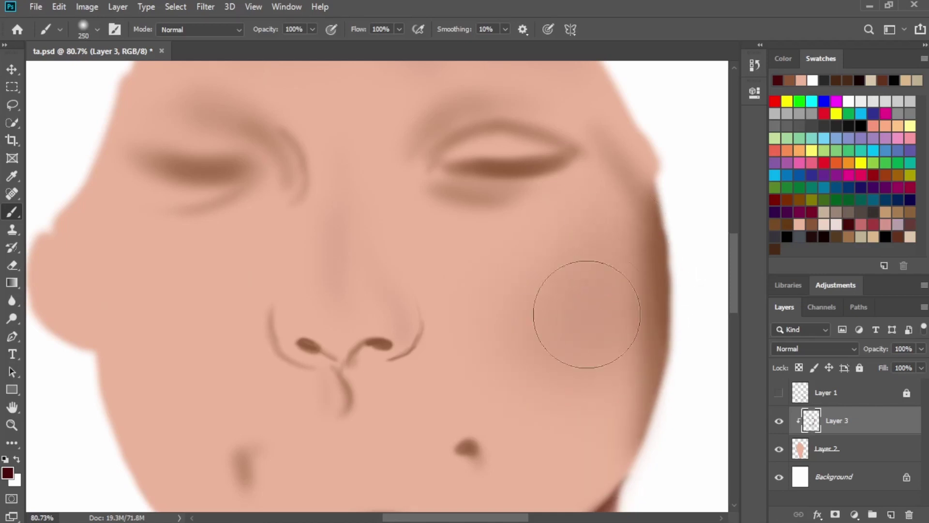
pyautogui.press('space')
pyautogui.moveTo(446, 319); pyautogui.dragTo(526, 435)
pyautogui.press('space')
pyautogui.moveTo(614, 280)
pyautogui.mouseDown()
pyautogui.moveTo(494, 282)
pyautogui.moveTo(528, 261)
pyautogui.mouseUp()
pyautogui.press('[')
pyautogui.press('[')
pyautogui.press('[')
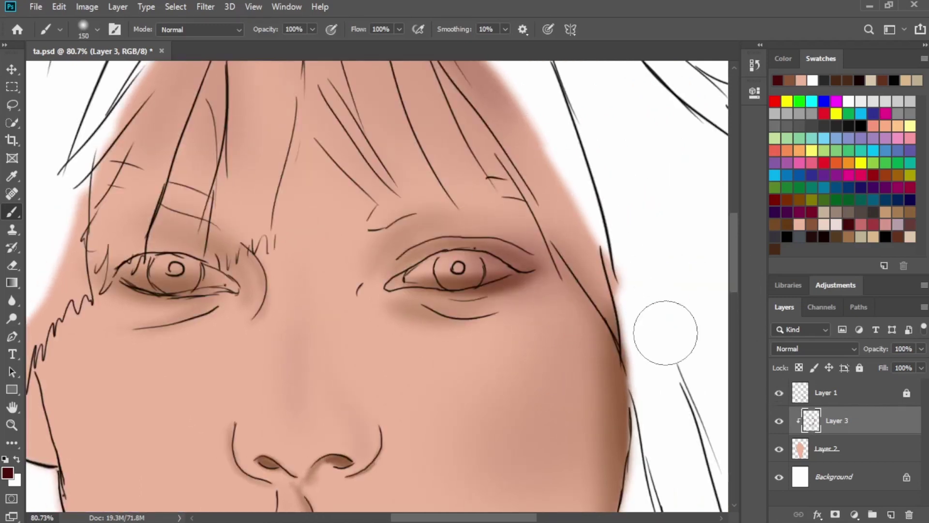
pyautogui.click(779, 393)
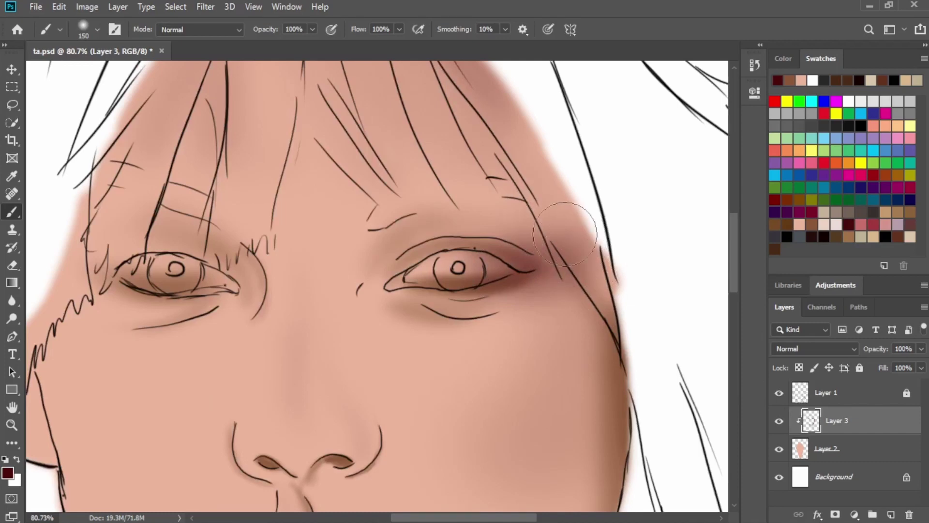
# Add a new clipped layer above Layer 3 and choose a pale pinkish-beige swatch as the paint color.
pyautogui.moveTo(561, 376); pyautogui.dragTo(507, 188)
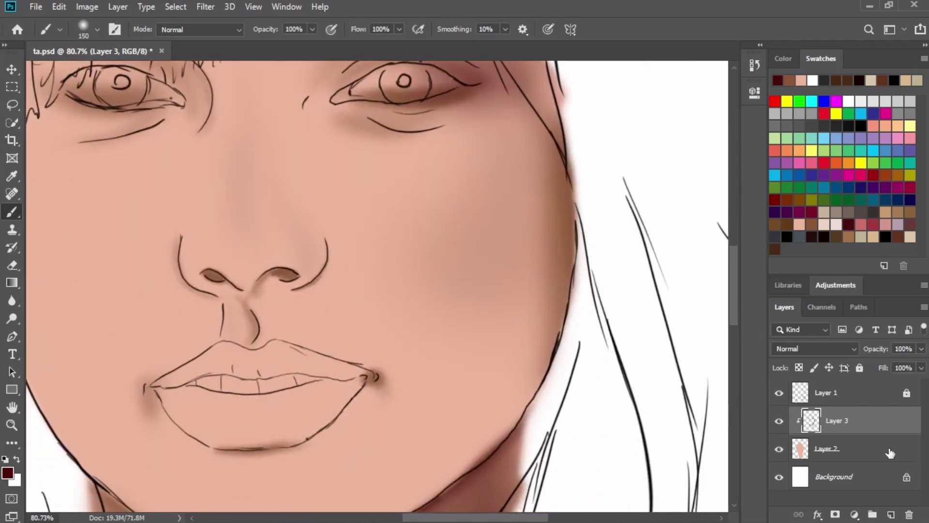
pyautogui.click(887, 515)
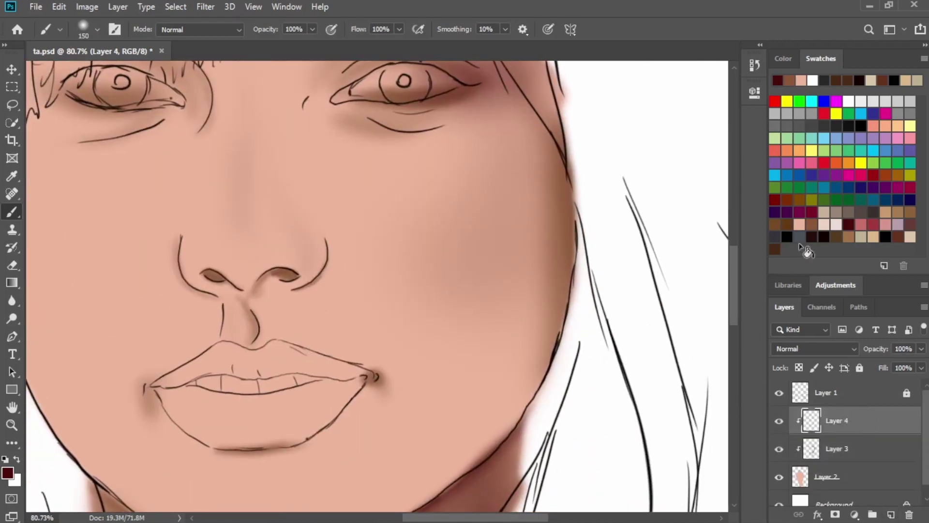
pyautogui.click(824, 224)
# Paint a pale highlight on the right cheek below the eye.
pyautogui.moveTo(408, 244); pyautogui.dragTo(503, 300)
pyautogui.press('[')
pyautogui.press('[')
pyautogui.press('[')
pyautogui.press('[')
pyautogui.press('[')
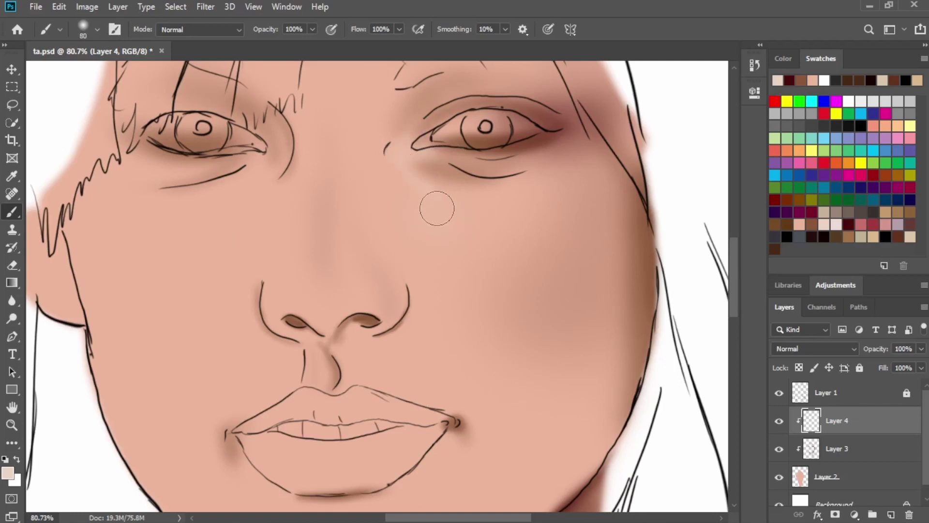
pyautogui.press(']')
pyautogui.press(']')
pyautogui.press(']')
pyautogui.moveTo(437, 208)
pyautogui.mouseDown()
pyautogui.moveTo(487, 248)
pyautogui.moveTo(472, 206)
pyautogui.moveTo(554, 191)
pyautogui.moveTo(549, 211)
pyautogui.moveTo(495, 254)
pyautogui.moveTo(522, 267)
pyautogui.moveTo(441, 233)
pyautogui.moveTo(450, 283)
pyautogui.moveTo(436, 275)
pyautogui.moveTo(444, 228)
pyautogui.moveTo(521, 226)
pyautogui.moveTo(551, 213)
pyautogui.moveTo(502, 335)
pyautogui.mouseUp()
# Widen and soften the pale highlight across the right cheek, enlarging the brush from 175 to 250 px.
pyautogui.press(']')
pyautogui.press(']')
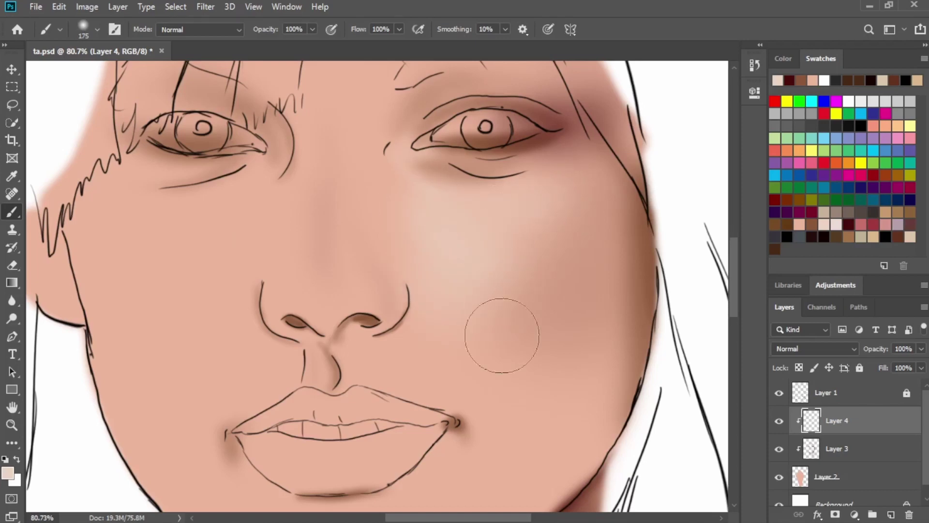
pyautogui.press(']')
pyautogui.press(']')
pyautogui.press(']')
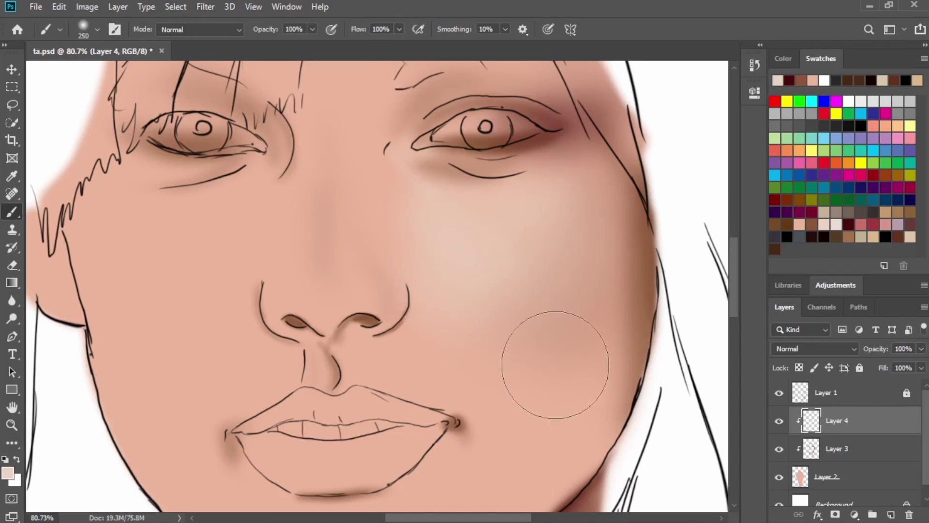
# Paint pale highlights on the lower right cheek near the jaw and across the chin with a 150 px brush.
pyautogui.press('[')
pyautogui.press('[')
pyautogui.press('[')
pyautogui.press('[')
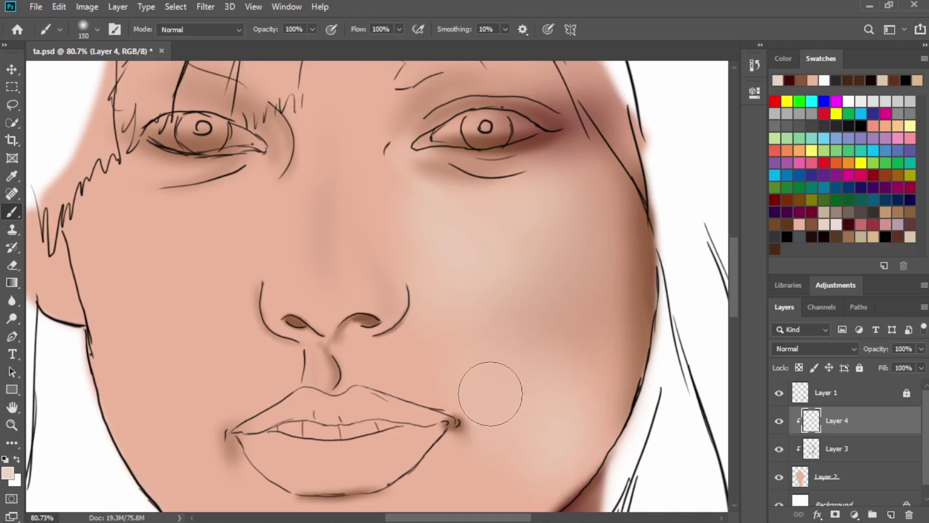
pyautogui.moveTo(526, 419); pyautogui.dragTo(582, 290)
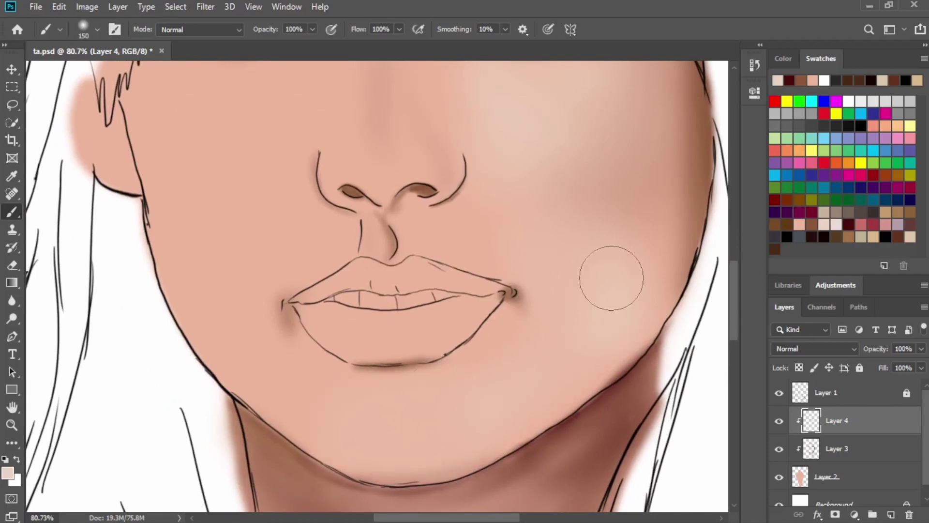
# Brighten the pale highlight on the lower right cheek and reduce the brush to 40 px.
pyautogui.press('[')
pyautogui.press('[')
pyautogui.press('[')
pyautogui.press('[')
pyautogui.press('[')
pyautogui.press('[')
pyautogui.press(']')
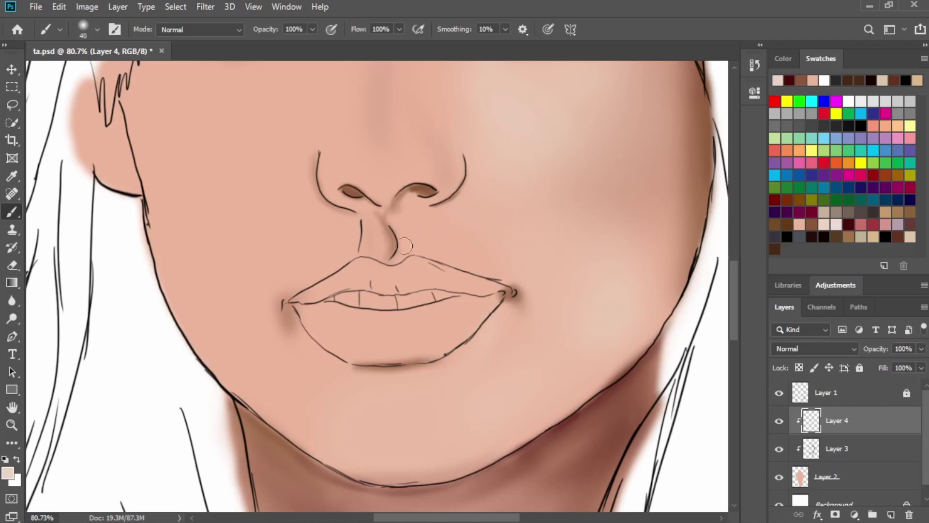
# Paint a pale highlight along the left cheek and jaw edge with a 100 px brush.
pyautogui.press(']')
pyautogui.press(']')
pyautogui.press(']')
pyautogui.press(']')
pyautogui.press(']')
pyautogui.press('[')
pyautogui.press('[')
pyautogui.moveTo(224, 275); pyautogui.dragTo(359, 325)
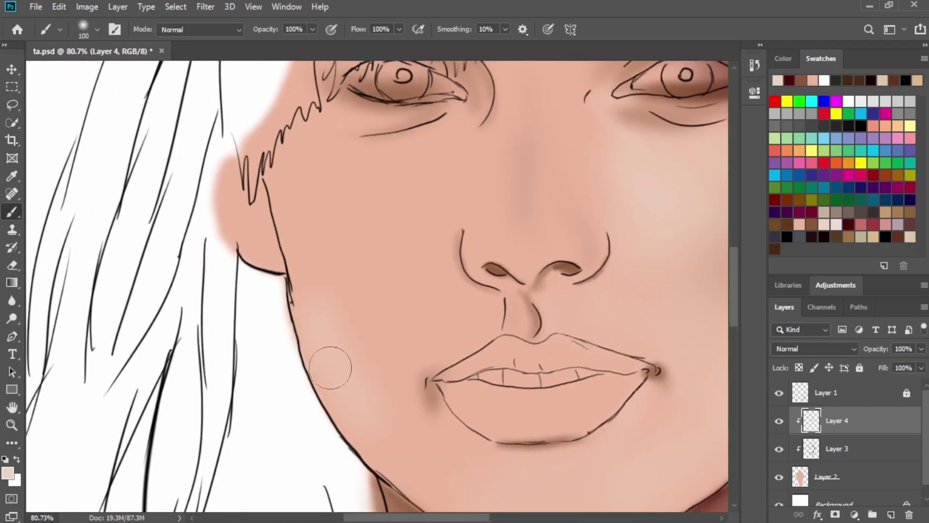
pyautogui.press('[')
pyautogui.press('[')
pyautogui.press('[')
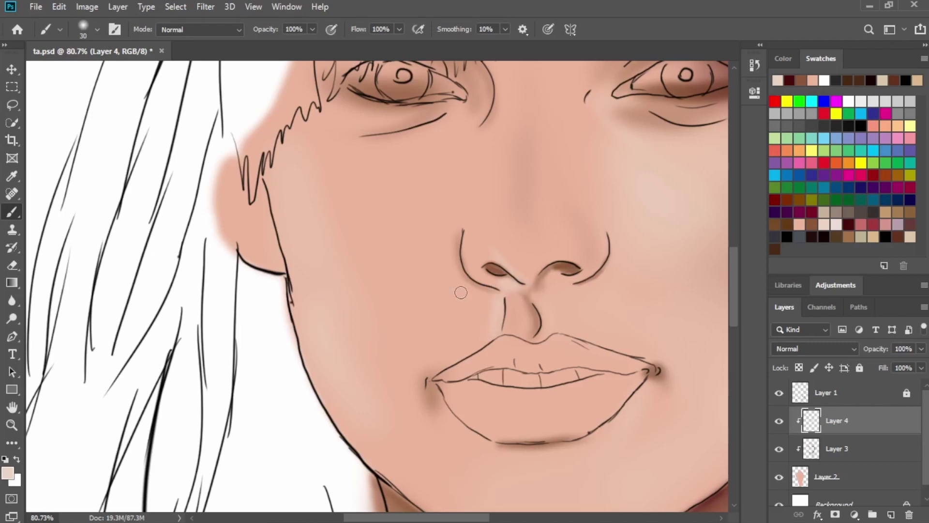
# Paint small pale highlights below the left nostril and beside the left philtrum line with a 30 to 40 px brush.
pyautogui.press('[')
pyautogui.press('[')
pyautogui.press('[')
pyautogui.scroll(6, 463, 267)
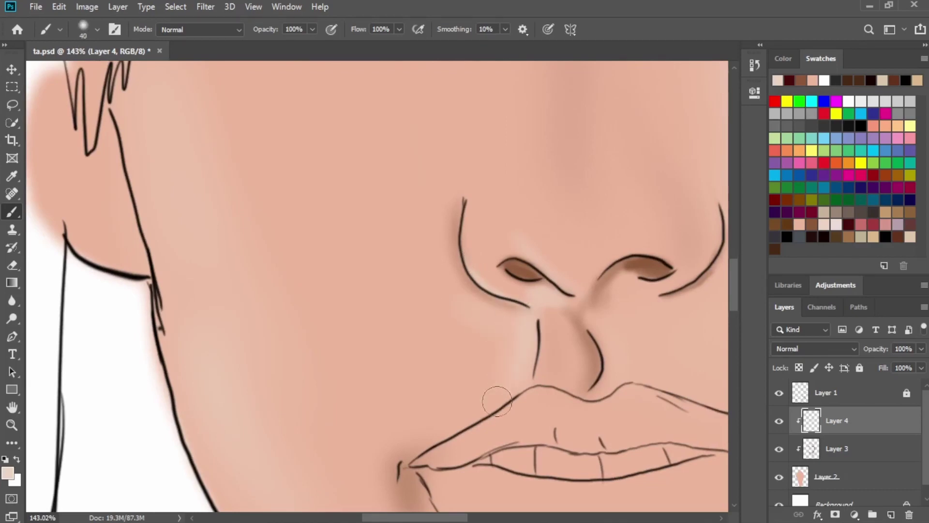
# Extend the pale highlight from below the left nostril down along the left upper lip, enlarging the brush from 50 to 90 px.
pyautogui.moveTo(477, 386); pyautogui.dragTo(440, 450)
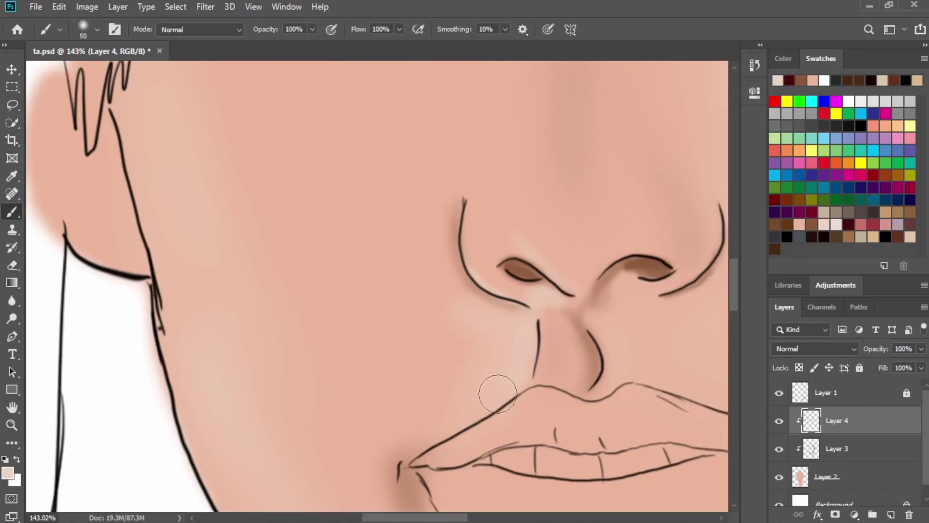
pyautogui.press(']')
pyautogui.press(']')
pyautogui.moveTo(498, 398)
pyautogui.mouseDown()
pyautogui.moveTo(444, 443)
pyautogui.moveTo(492, 377)
pyautogui.moveTo(477, 367)
pyautogui.moveTo(443, 433)
pyautogui.mouseUp()
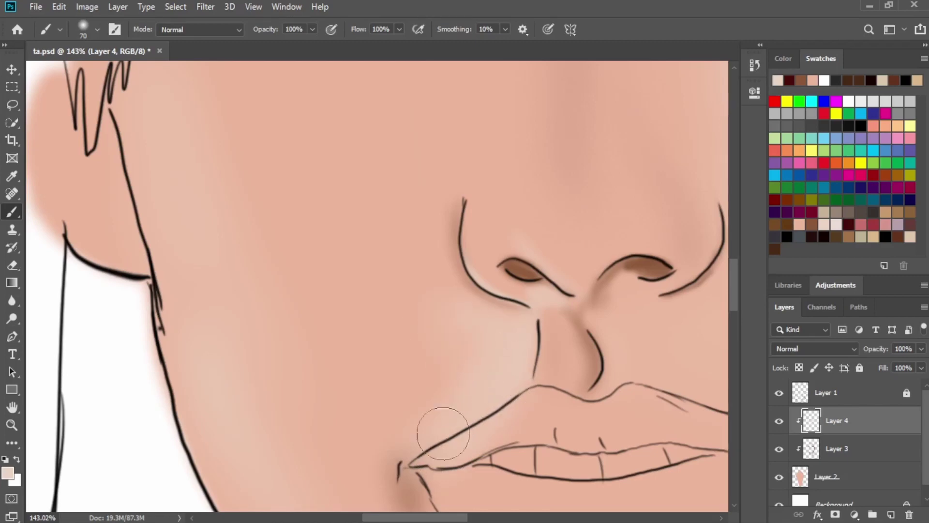
pyautogui.press(']')
pyautogui.press(']')
pyautogui.scroll(-2, 423, 358)
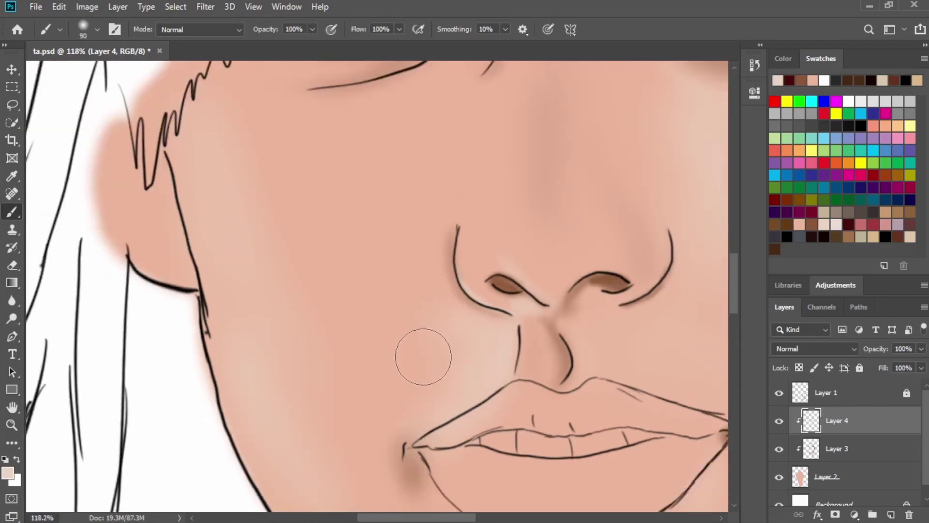
pyautogui.scroll(-3, 423, 357)
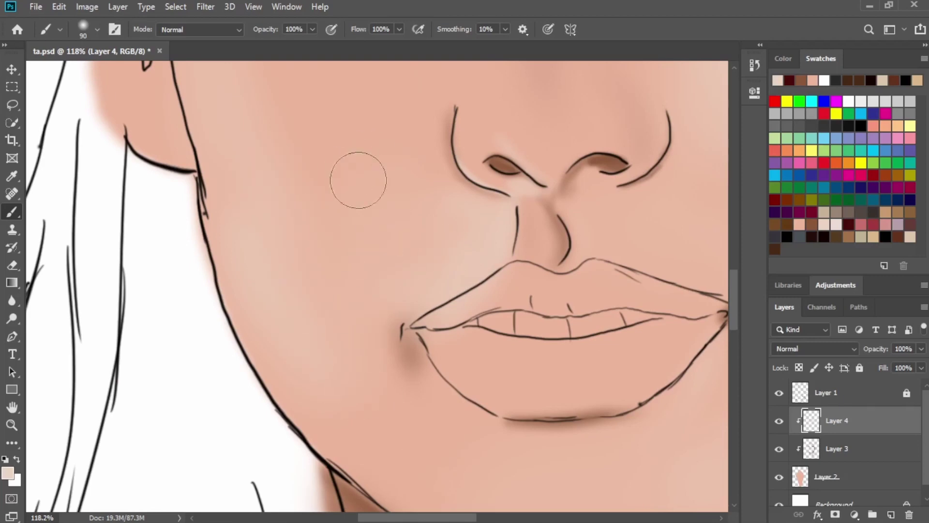
# Paint a pale highlight around the left corner of the mouth and enlarge the brush to 125 px.
pyautogui.press('[')
pyautogui.press('[')
pyautogui.press('[')
pyautogui.press('[')
pyautogui.press('[')
pyautogui.press('[')
pyautogui.press(']')
pyautogui.press(']')
pyautogui.press(']')
pyautogui.press(']')
pyautogui.press(']')
pyautogui.press(']')
pyautogui.press(']')
pyautogui.press(']')
pyautogui.press(']')
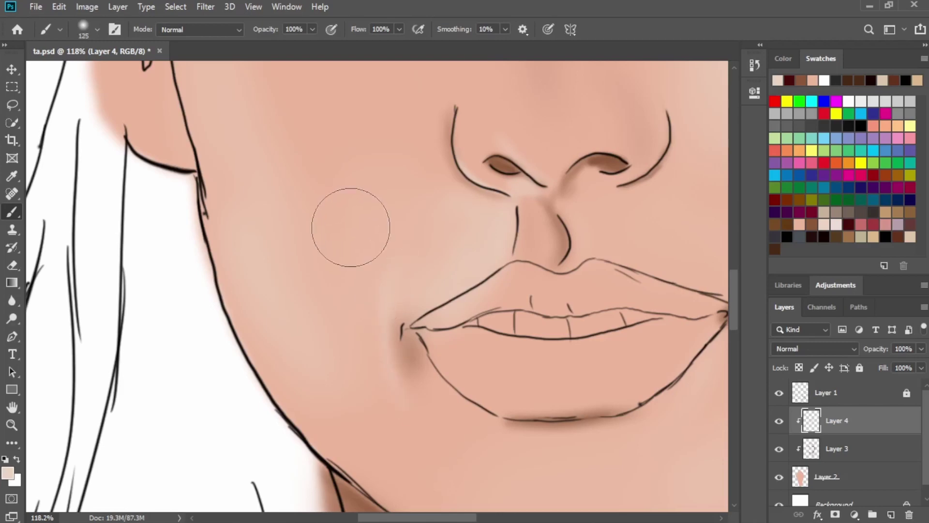
# Blend a broad pale highlight across the left cheek with a 125 px brush.
pyautogui.scroll(-1, 335, 207)
pyautogui.moveTo(381, 221); pyautogui.dragTo(458, 377)
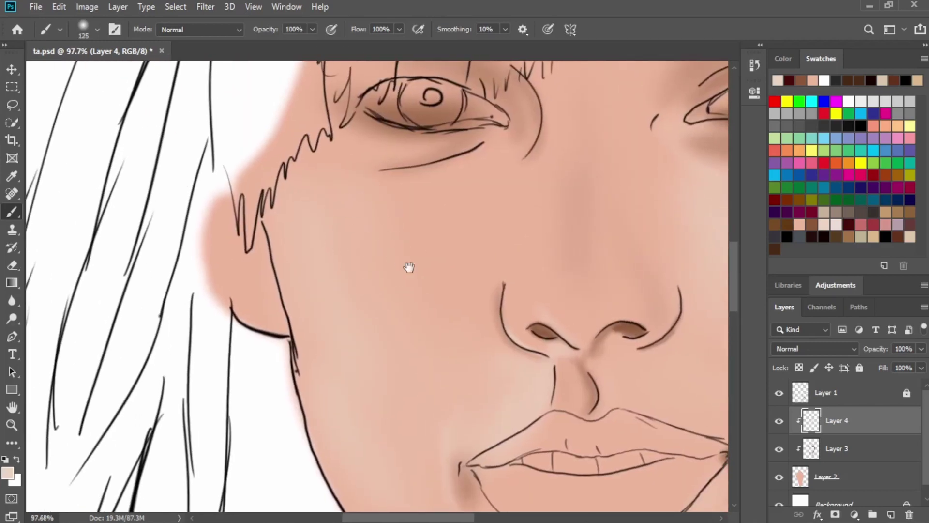
pyautogui.moveTo(408, 268); pyautogui.dragTo(367, 251)
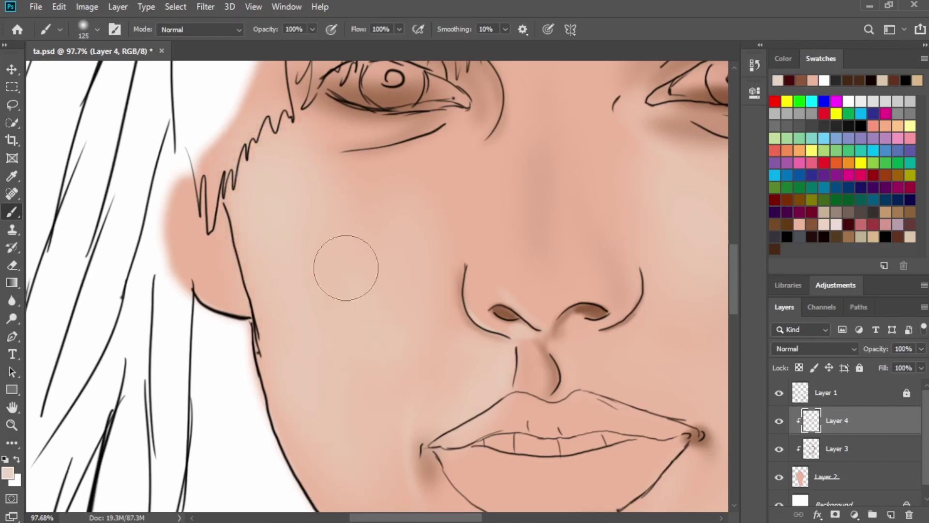
# Paint a narrow pale highlight along the left side of the nose bridge up towards the inner eye with a 40 to 45 px brush.
pyautogui.press('[')
pyautogui.press('[')
pyautogui.press('[')
pyautogui.press('[')
pyautogui.press('[')
pyautogui.press('[')
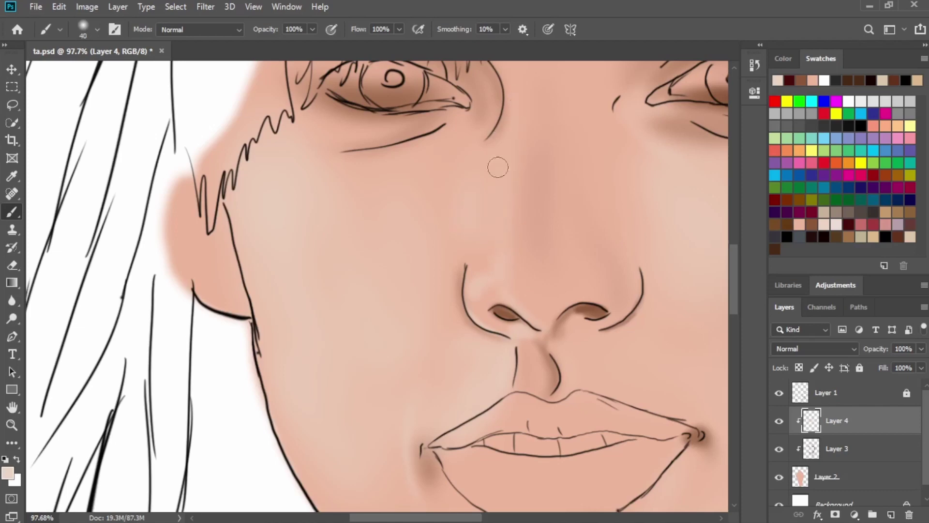
pyautogui.scroll(5, 532, 205)
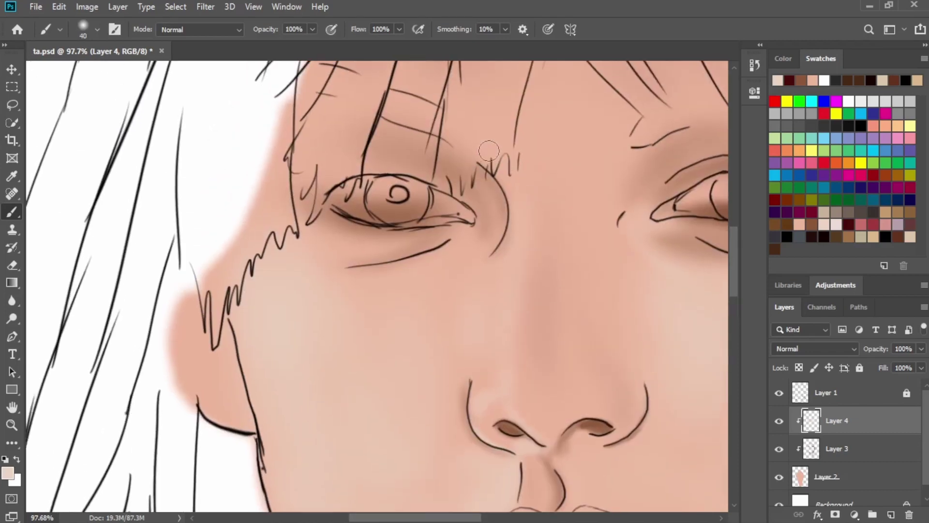
pyautogui.scroll(-3, 546, 267)
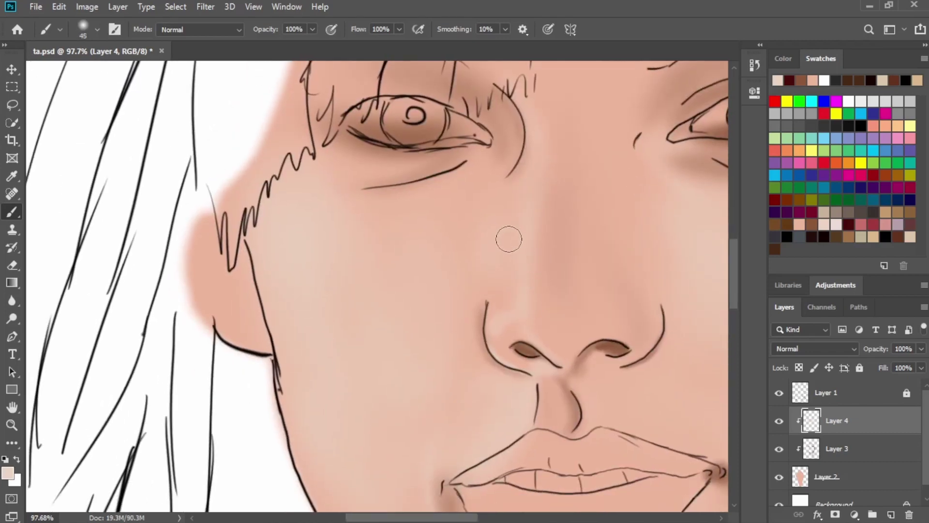
# Paint small pale highlights on the nose tip and above the right nostril with a soft brush of about 45 px.
pyautogui.press(']')
pyautogui.press(']')
pyautogui.scroll(-2, 550, 237)
pyautogui.moveTo(566, 208); pyautogui.dragTo(498, 338)
pyautogui.press(']')
pyautogui.press(']')
pyautogui.scroll(1, 518, 250)
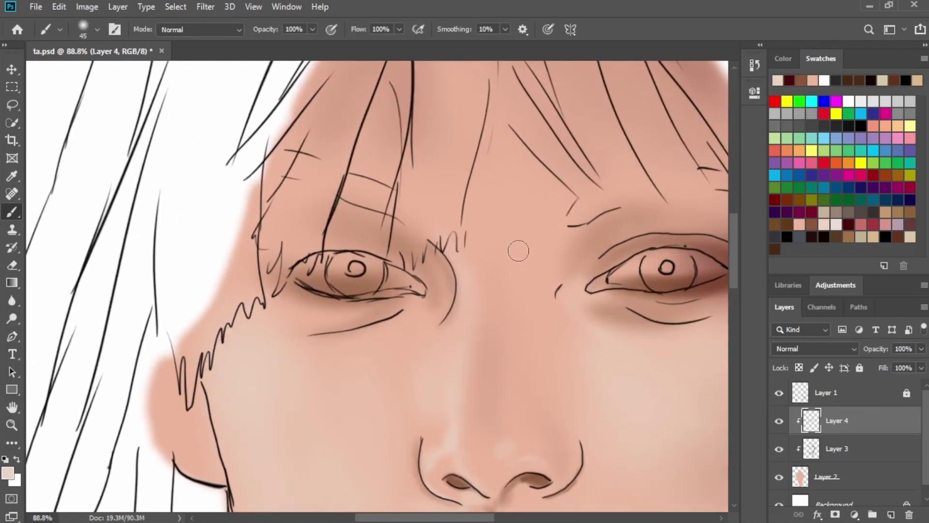
# Paint a soft pale highlight between the eyebrows and down the upper nose bridge with a 70 px brush.
pyautogui.press(']')
pyautogui.press(']')
pyautogui.press(']')
pyautogui.moveTo(521, 265)
pyautogui.mouseDown()
pyautogui.moveTo(542, 283)
pyautogui.moveTo(513, 247)
pyautogui.moveTo(558, 266)
pyautogui.moveTo(560, 299)
pyautogui.mouseUp()
pyautogui.keyDown('alt'); pyautogui.scroll(-3, 493, 194); pyautogui.keyUp('alt')
pyautogui.scroll(-4, 466, 256)
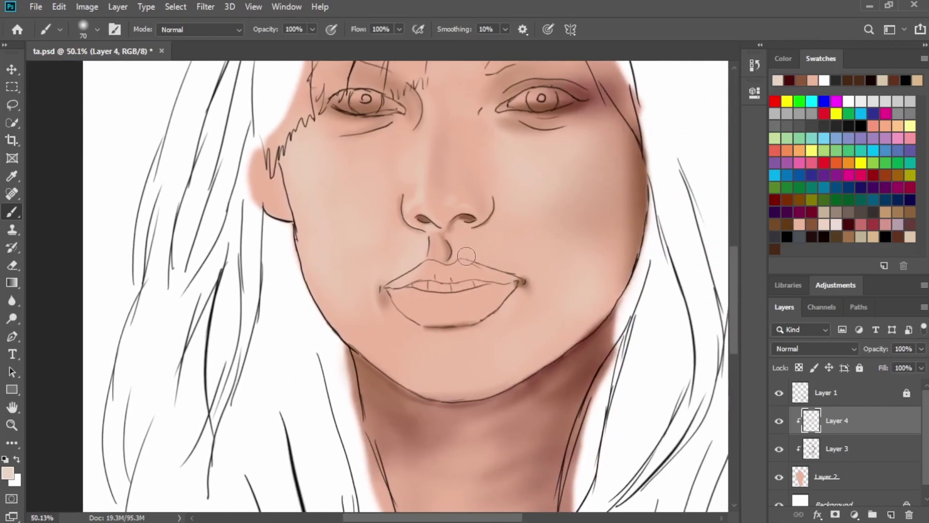
# Paint a pale highlight on the left side of the chin below the mouth corner with an 80 to 125 px brush.
pyautogui.press(']')
pyautogui.press(']')
pyautogui.press(']')
pyautogui.press(']')
pyautogui.press('[')
pyautogui.press('[')
pyautogui.press('[')
pyautogui.press('[')
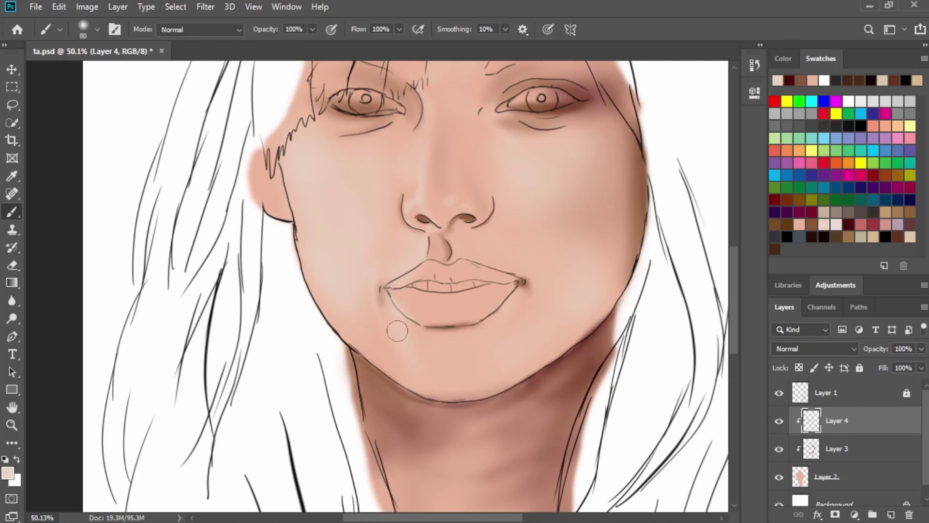
pyautogui.press(']')
pyautogui.press(']')
pyautogui.press(']')
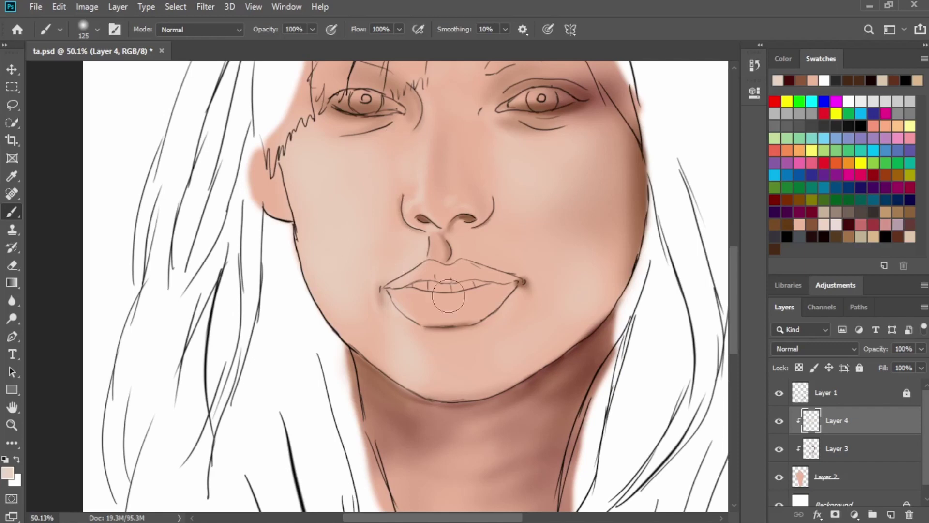
# Paint soft pale highlights on the middle and base of the neck with a 90 to 125 px brush.
pyautogui.moveTo(516, 262)
pyautogui.mouseDown()
pyautogui.moveTo(487, 222)
pyautogui.moveTo(454, 84)
pyautogui.mouseUp()
pyautogui.moveTo(398, 312)
pyautogui.mouseDown()
pyautogui.moveTo(427, 302)
pyautogui.moveTo(411, 277)
pyautogui.moveTo(422, 252)
pyautogui.mouseUp()
pyautogui.scroll(-5, 422, 251)
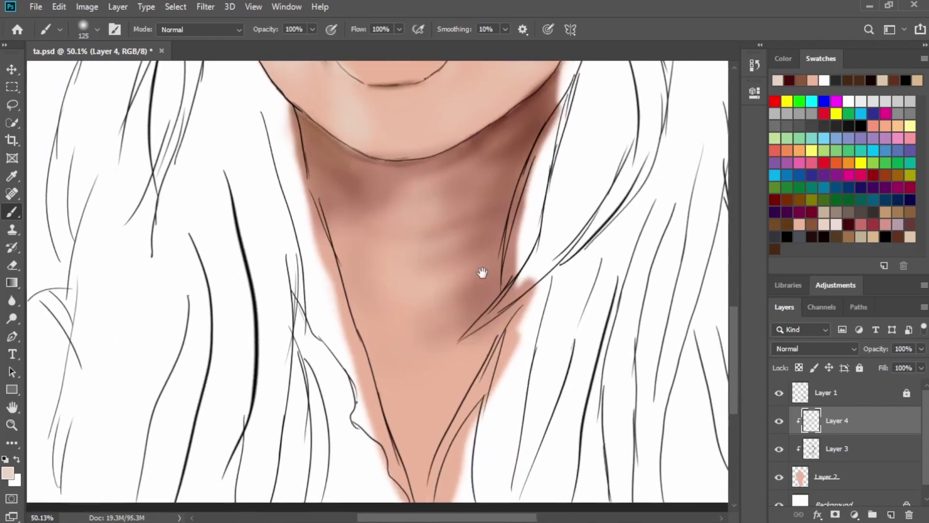
pyautogui.press('[')
pyautogui.press('[')
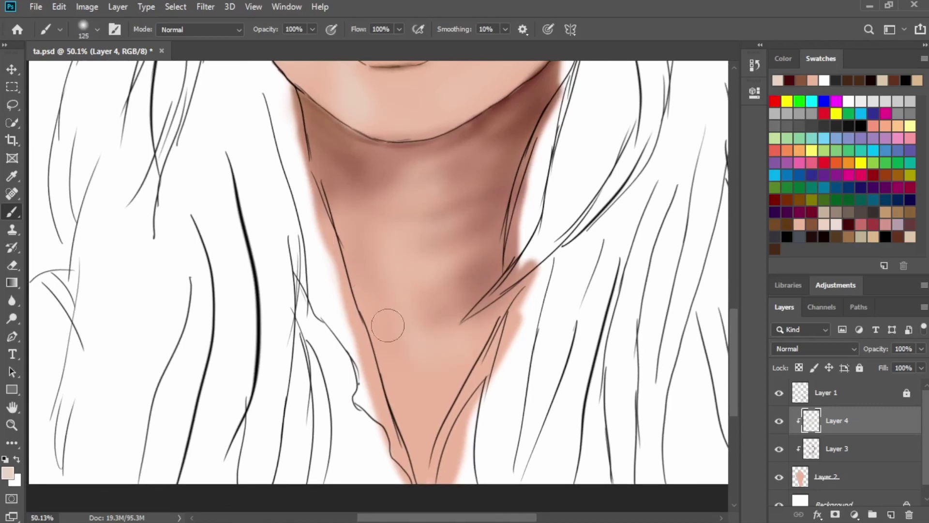
pyautogui.press(']')
pyautogui.press(']')
pyautogui.press('[')
pyautogui.press('[')
pyautogui.scroll(10, 510, 279)
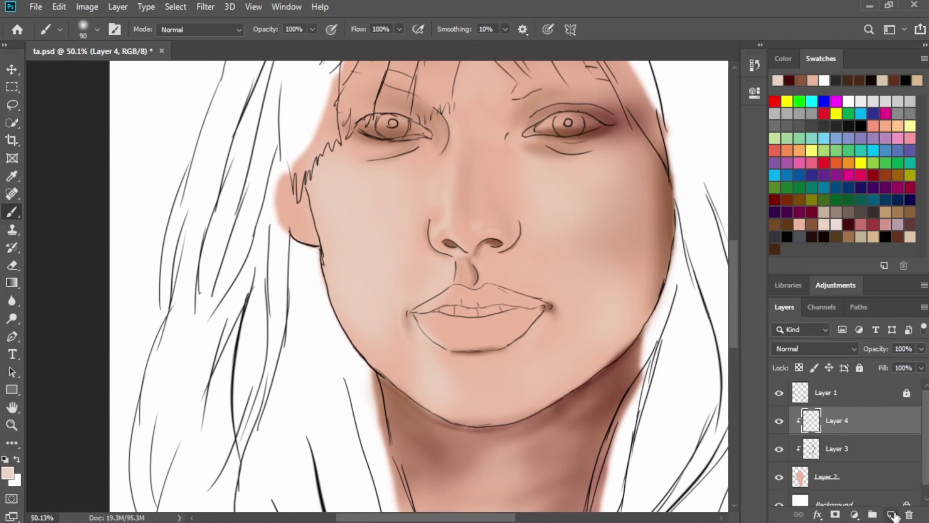
# Add a clipped layer above Layer 4 and pick a lighter pink for the brush.
pyautogui.click(891, 515)
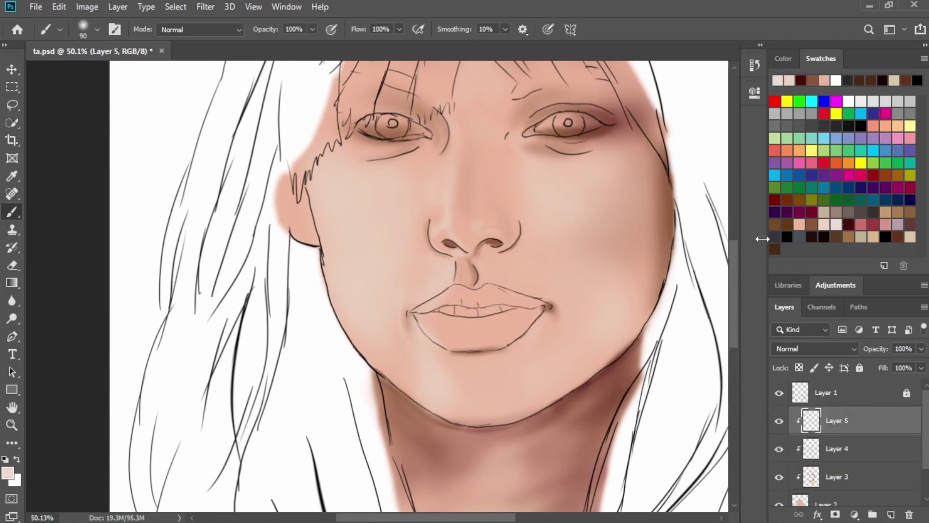
pyautogui.scroll(5, 459, 295)
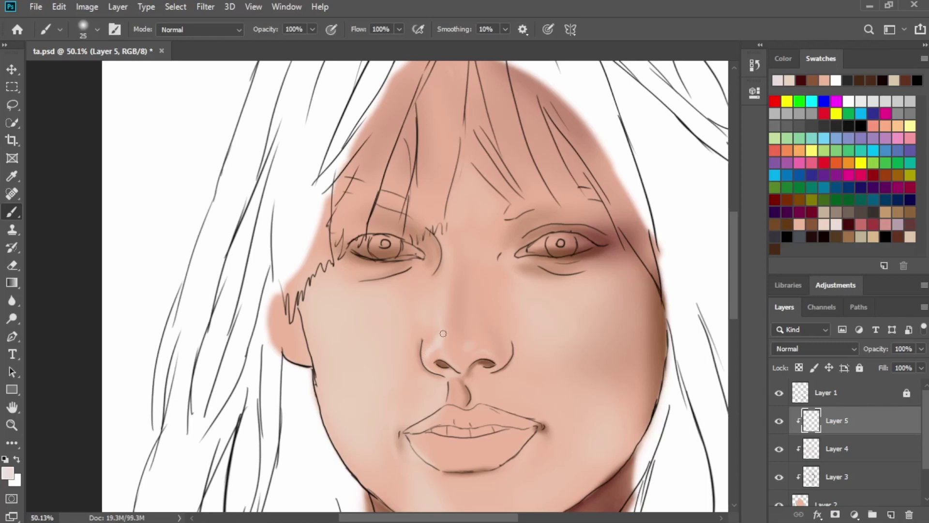
# Paint light pink highlights along the left side of the nose and around the left nostril, reducing the brush from 25 to 8 px.
pyautogui.press(']')
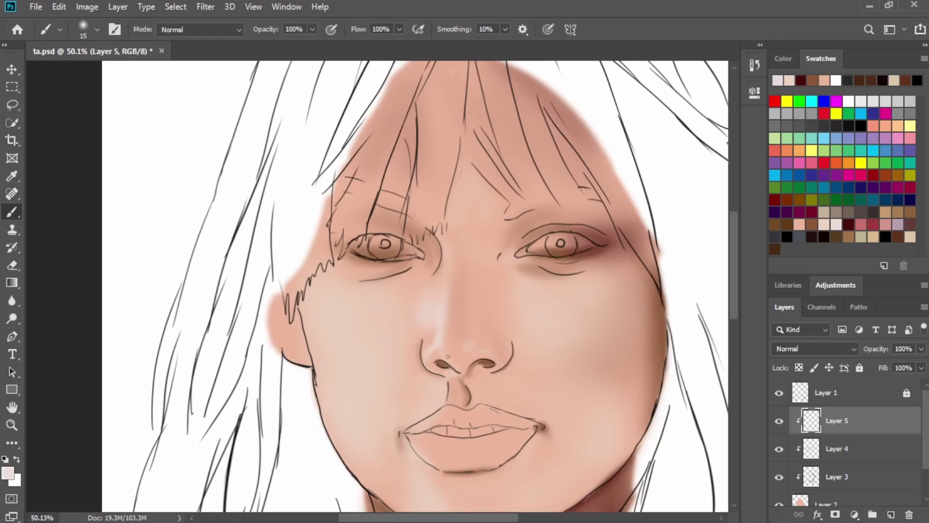
pyautogui.press('[')
pyautogui.press('[')
pyautogui.scroll(5, 425, 372)
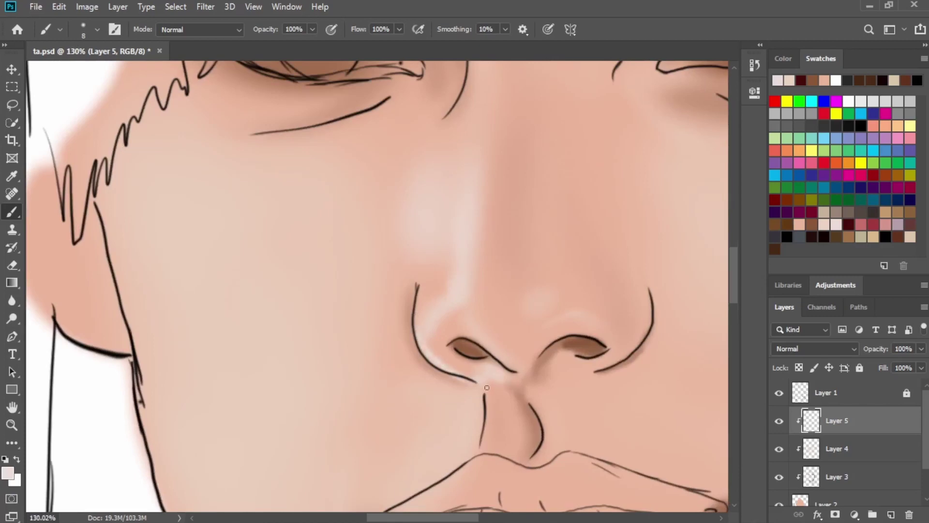
pyautogui.moveTo(480, 371); pyautogui.dragTo(498, 377)
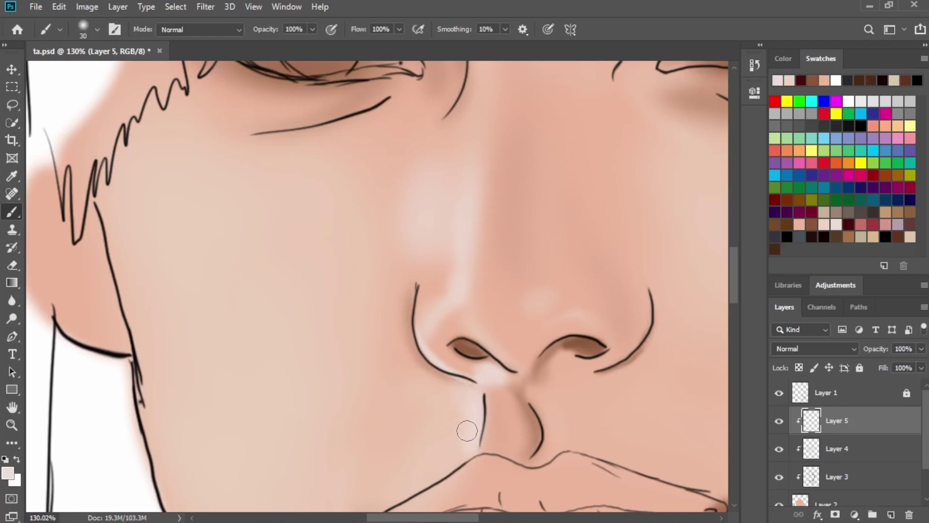
# Paint a light pink highlight beside the left philtrum line and above the left upper lip, enlarging the brush from 30 to 80 px.
pyautogui.press(']')
pyautogui.press(']')
pyautogui.moveTo(460, 408)
pyautogui.mouseDown()
pyautogui.moveTo(458, 427)
pyautogui.moveTo(442, 431)
pyautogui.moveTo(452, 415)
pyautogui.moveTo(451, 474)
pyautogui.moveTo(423, 498)
pyautogui.moveTo(460, 432)
pyautogui.moveTo(395, 500)
pyautogui.moveTo(442, 422)
pyautogui.mouseUp()
pyautogui.press(']')
pyautogui.press(']')
pyautogui.press(']')
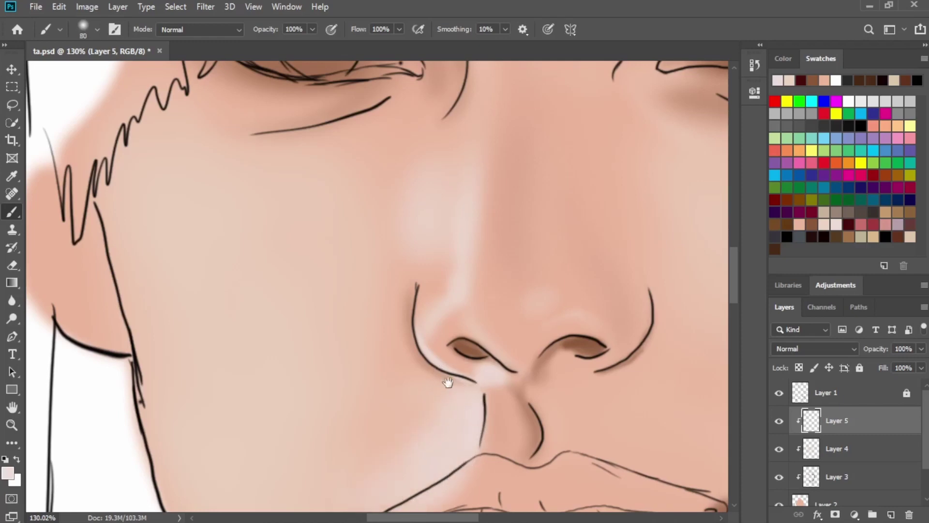
# Paint a thin light pink highlight around the left mouth corner with a 25 px brush.
pyautogui.moveTo(448, 382); pyautogui.dragTo(488, 285)
pyautogui.moveTo(470, 380); pyautogui.dragTo(482, 275)
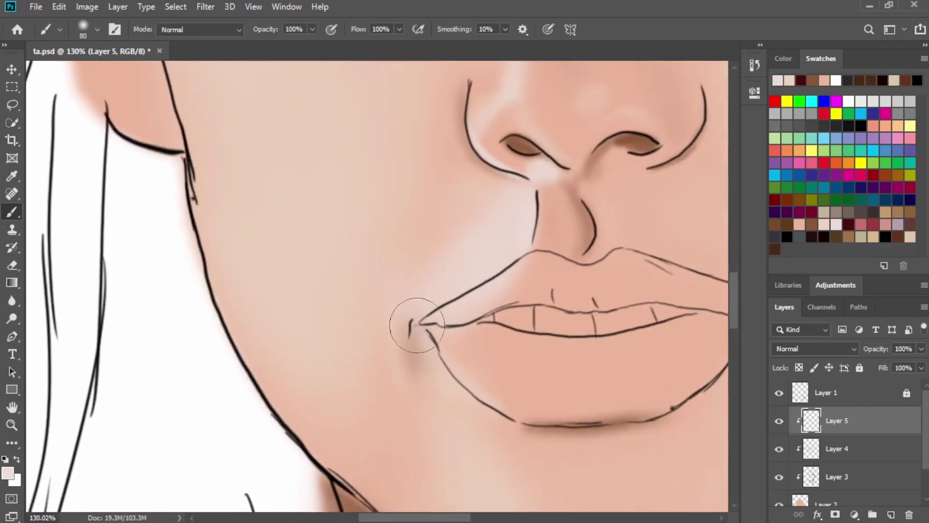
pyautogui.press('[')
pyautogui.press('[')
pyautogui.press('[')
pyautogui.press('[')
pyautogui.press('[')
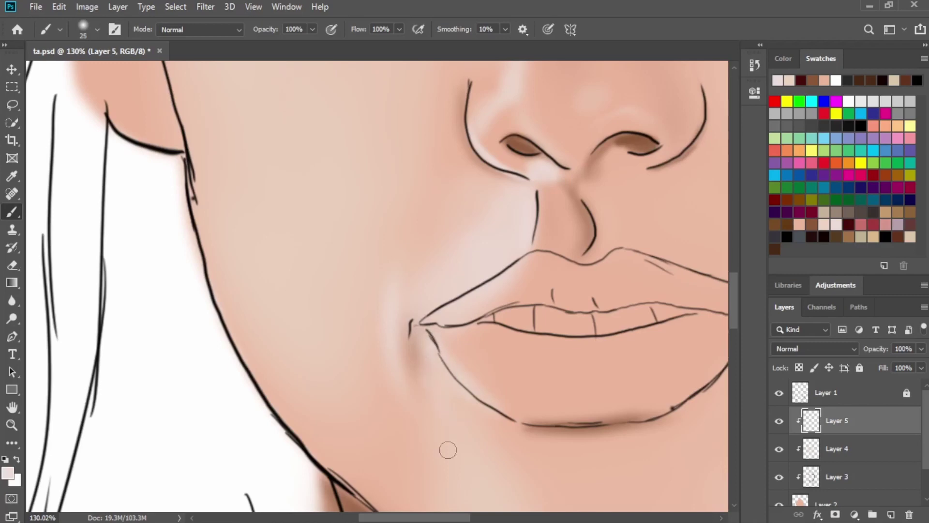
# Paint a light pink highlight below the left lower lip and on the left side of the chin with a brush up to 60 px.
pyautogui.press(']')
pyautogui.press(']')
pyautogui.moveTo(482, 377); pyautogui.dragTo(410, 205)
pyautogui.moveTo(421, 361)
pyautogui.mouseDown()
pyautogui.moveTo(432, 384)
pyautogui.moveTo(415, 358)
pyautogui.mouseUp()
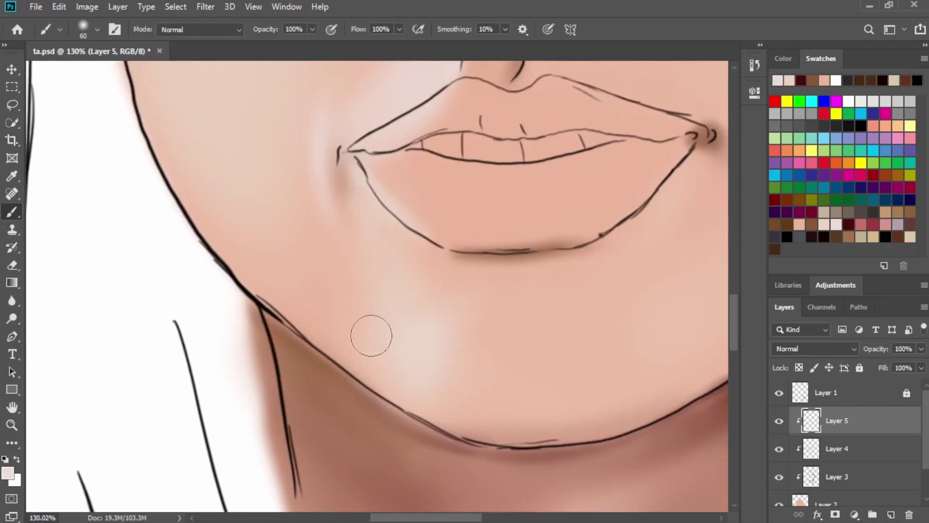
# Paint a small light pink highlight on the right side of the chin with a 60 px brush, undoing the first attempt.
pyautogui.scroll(-1, 612, 362)
pyautogui.moveTo(598, 355); pyautogui.dragTo(586, 350)
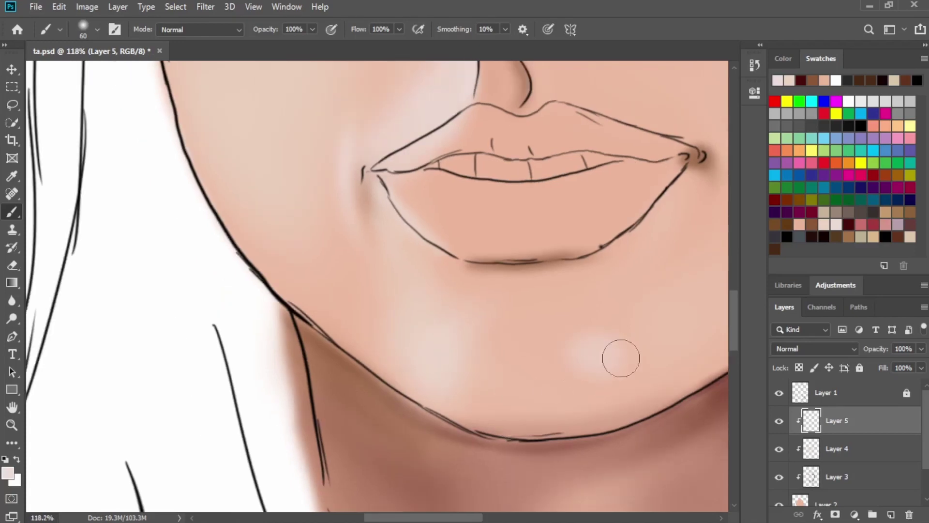
pyautogui.hotkey('ctrl', 'z')
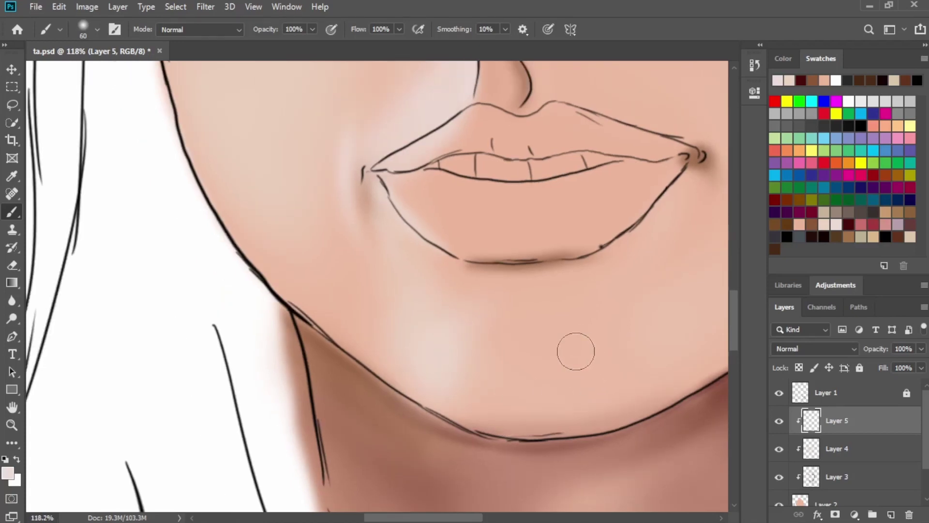
pyautogui.scroll(-2, 575, 348)
pyautogui.moveTo(572, 346); pyautogui.dragTo(598, 346)
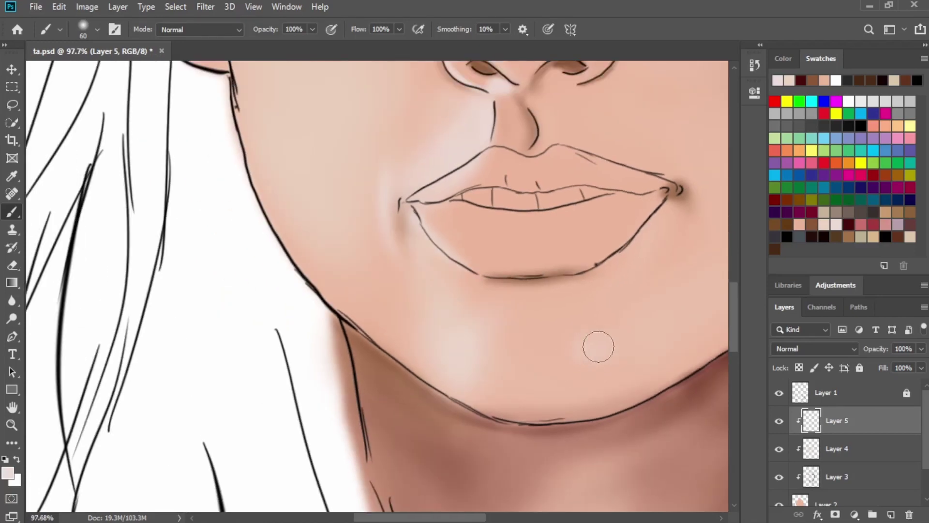
pyautogui.scroll(-1, 583, 354)
# Paint light pink highlights below the inner corner of the right eye and on the right cheek, enlarging the brush for the cheek.
pyautogui.scroll(5, 564, 327)
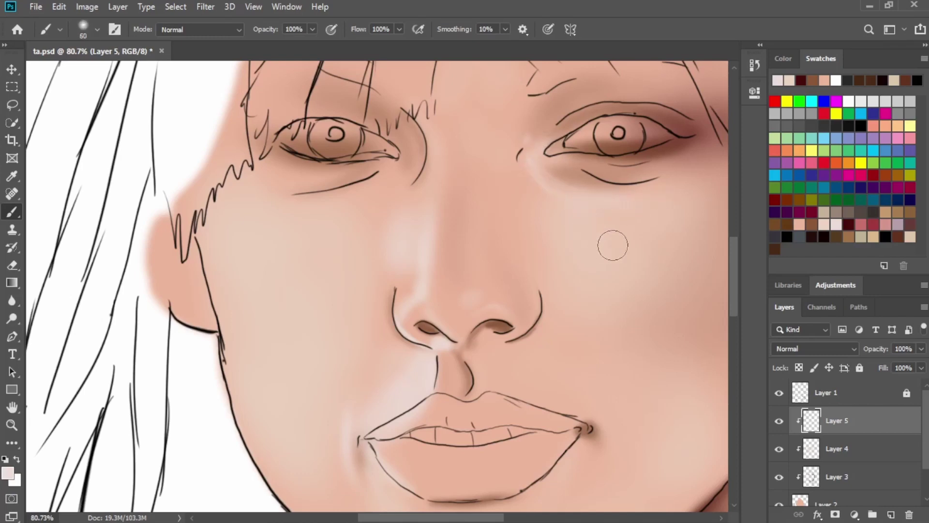
pyautogui.press(']')
pyautogui.press(']')
pyautogui.press(']')
pyautogui.press(']')
pyautogui.press(']')
pyautogui.press(']')
# Paint a light pink highlight on the left cheekbone beside the hairline and reduce the brush to 40 px.
pyautogui.hscroll(-5, 380, 251)
pyautogui.moveTo(380, 251)
pyautogui.mouseDown()
pyautogui.moveTo(400, 233)
pyautogui.moveTo(383, 240)
pyautogui.moveTo(379, 231)
pyautogui.moveTo(409, 196)
pyautogui.mouseUp()
pyautogui.press('[')
pyautogui.press('[')
pyautogui.press('[')
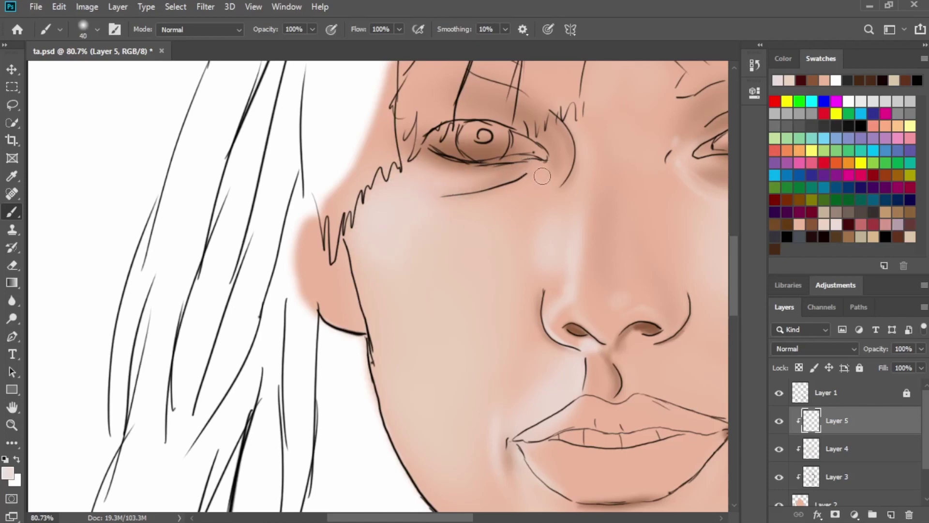
# Blend a light pink highlight down the left cheek towards the jaw with a 100 to 150 px brush.
pyautogui.press(']')
pyautogui.press(']')
pyautogui.press(']')
pyautogui.press(']')
pyautogui.press(']')
pyautogui.press(']')
pyautogui.press(']')
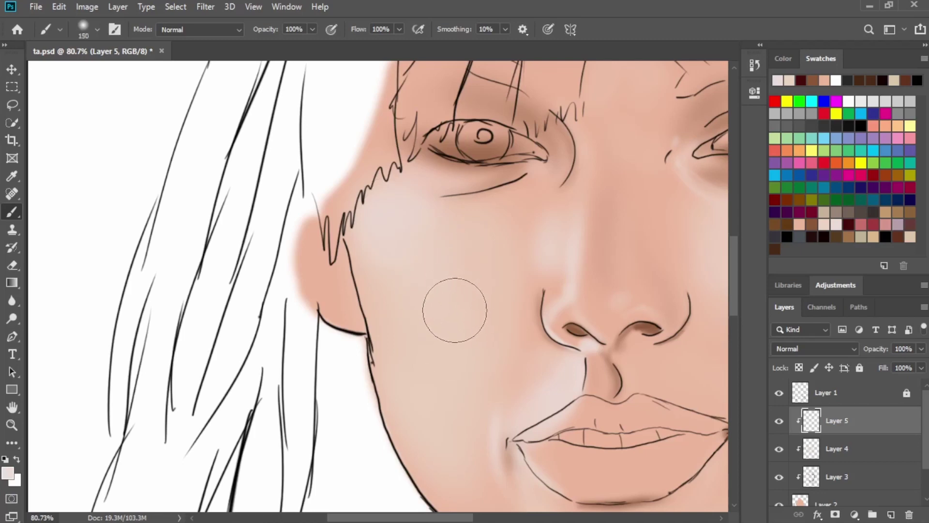
pyautogui.press('[')
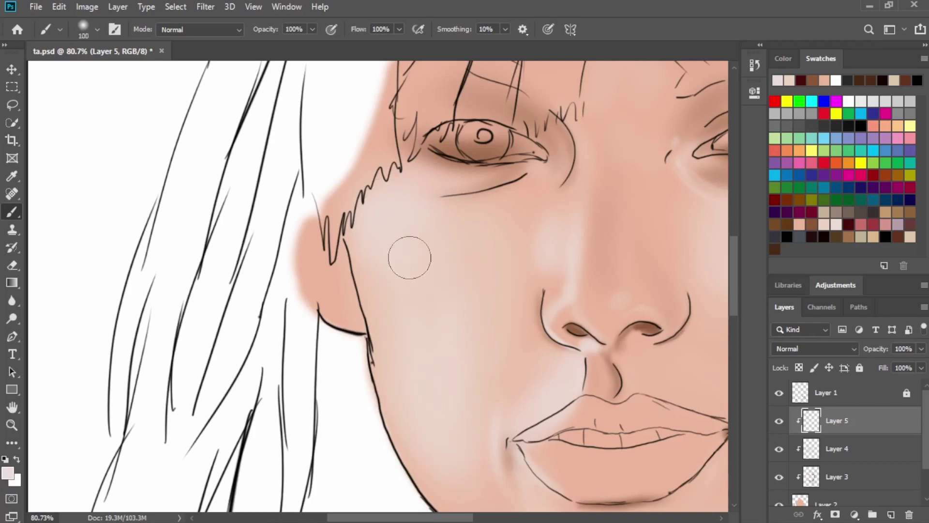
pyautogui.press(']')
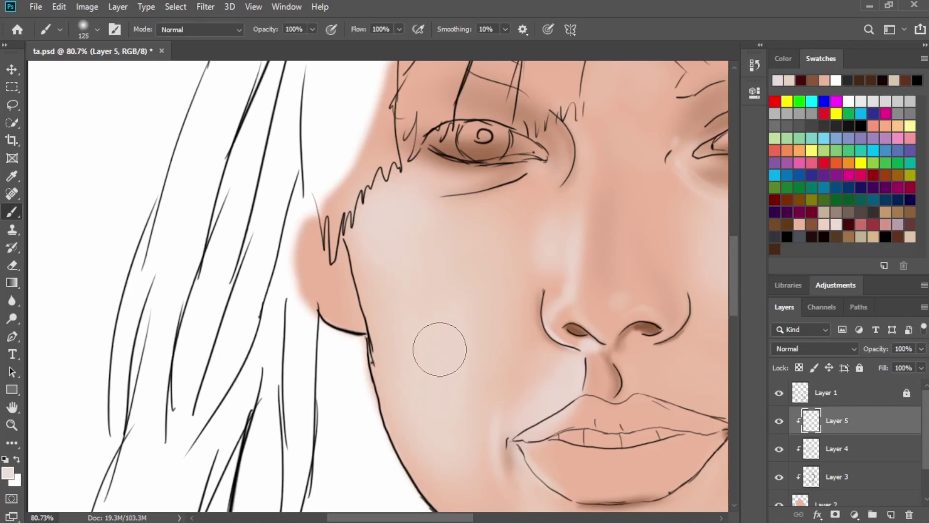
pyautogui.moveTo(437, 348); pyautogui.dragTo(373, 218)
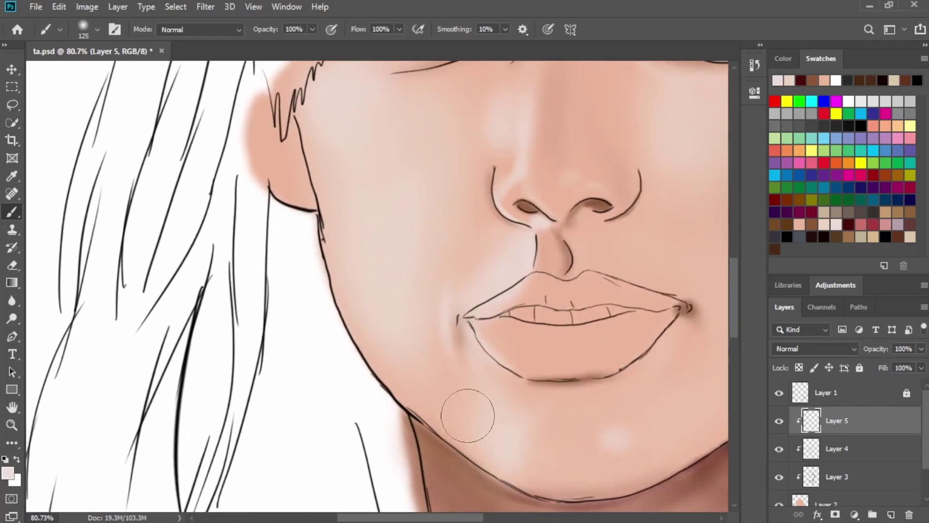
pyautogui.moveTo(489, 347); pyautogui.dragTo(499, 441)
# Touch up the light pink highlights on the nose and lower left cheek with brush sizes between 70 and 125 px.
pyautogui.press('[')
pyautogui.press('[')
pyautogui.press('[')
pyautogui.press('[')
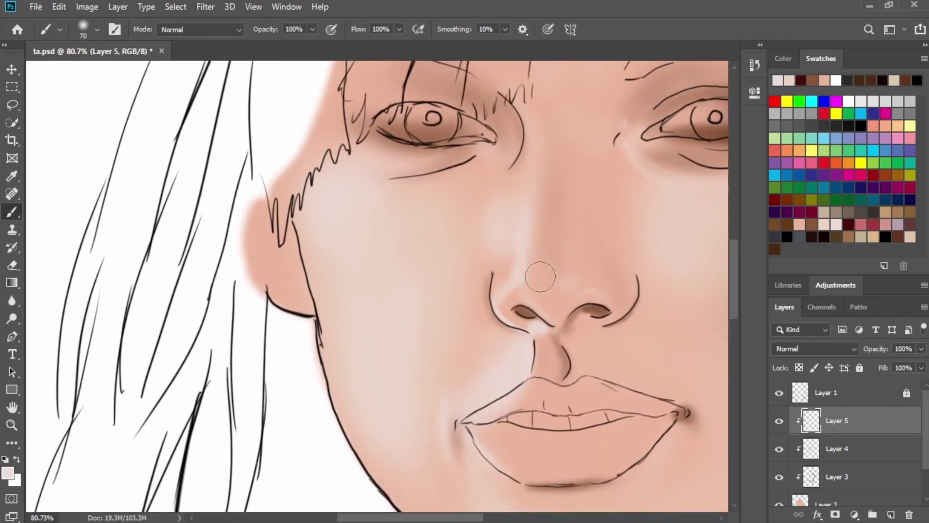
pyautogui.press('[')
pyautogui.press(']')
pyautogui.press(']')
pyautogui.scroll(-5, 566, 135)
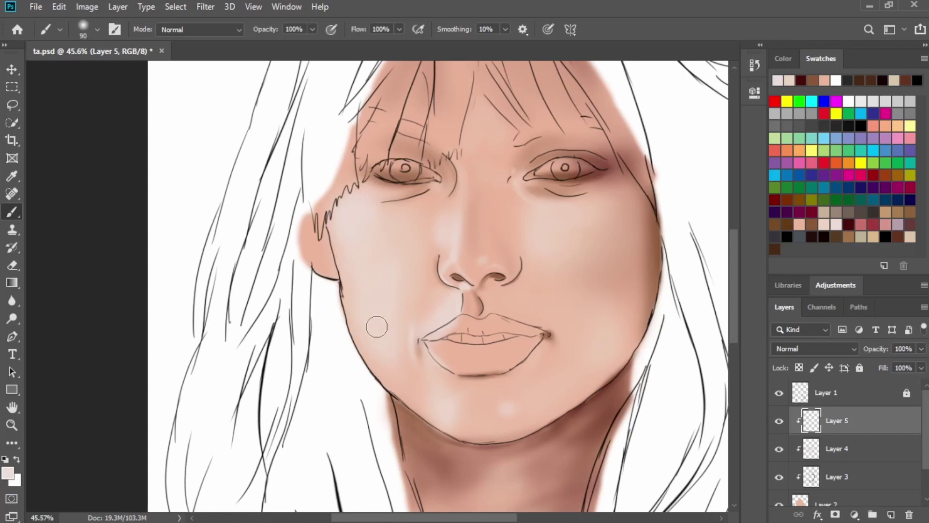
pyautogui.press(']')
pyautogui.press(']')
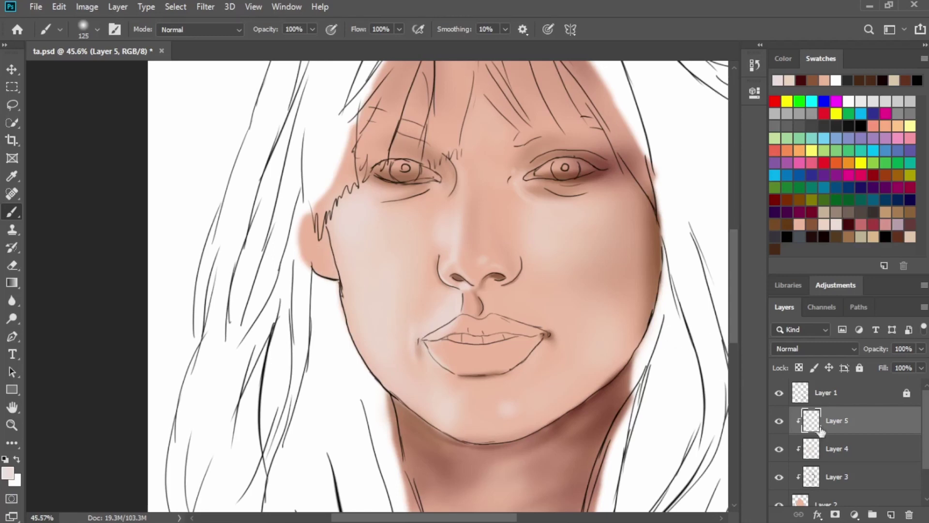
# Add a clipped layer above Layer 5 and set the brush colour to dark maroon.
pyautogui.click(890, 514)
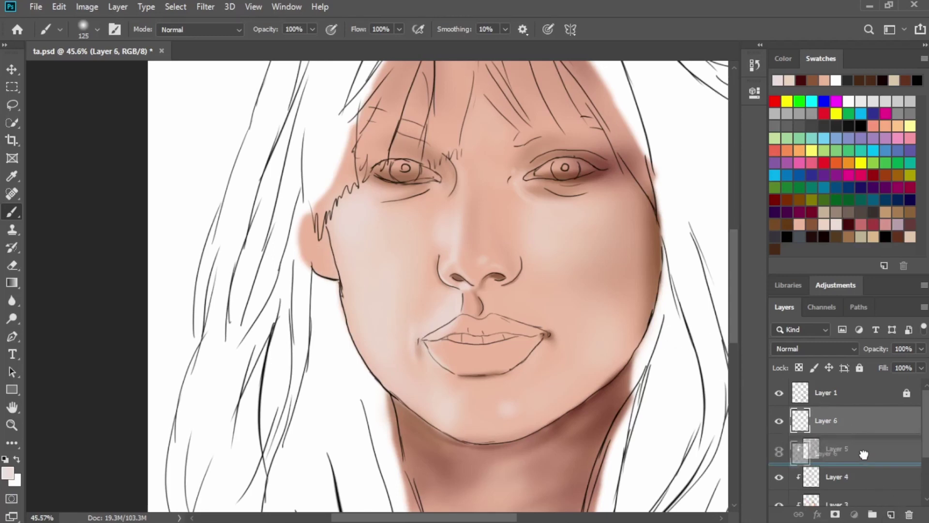
pyautogui.click(848, 224)
pyautogui.scroll(8, 528, 284)
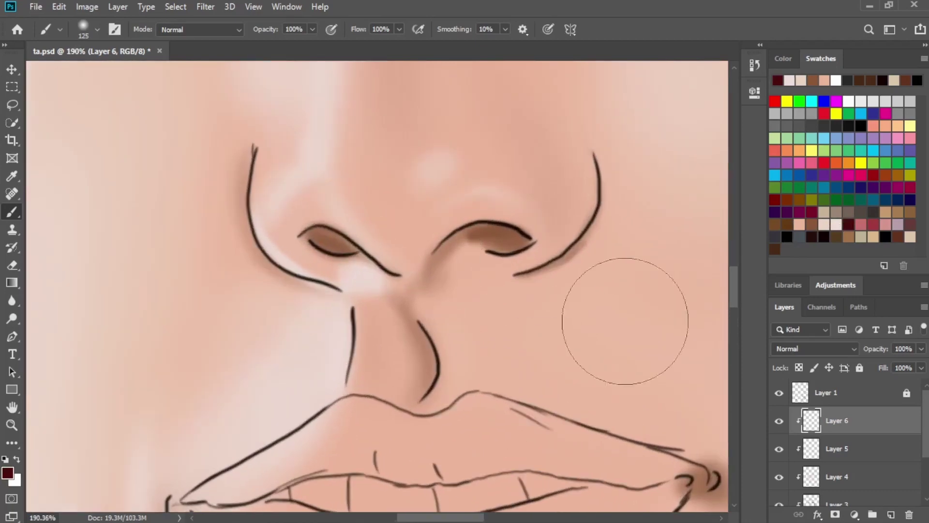
# Hide the line-art Layer 1 and reduce the brush to 8 px for painting the nostrils.
pyautogui.click(778, 393)
pyautogui.scroll(1, 493, 290)
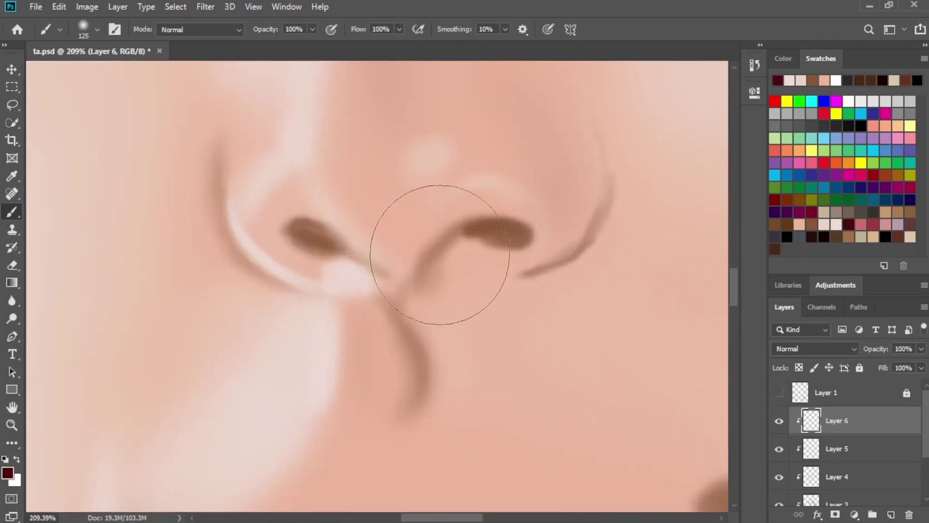
pyautogui.press('[')
pyautogui.press('[')
pyautogui.press('[')
pyautogui.press('[')
pyautogui.press('[')
pyautogui.press('[')
pyautogui.press('[')
pyautogui.press('[')
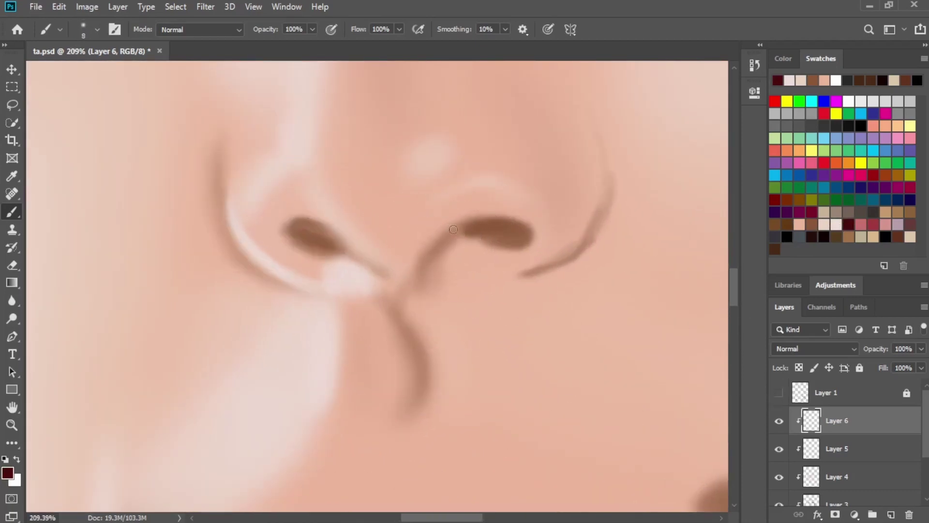
# Fill the right nostril and its inner curve with dark maroon using a brush of about 8 to 10 px.
pyautogui.moveTo(454, 229)
pyautogui.mouseDown()
pyautogui.moveTo(525, 226)
pyautogui.moveTo(530, 238)
pyautogui.moveTo(488, 232)
pyautogui.mouseUp()
pyautogui.press(']')
pyautogui.press('[')
pyautogui.press('[')
pyautogui.moveTo(529, 232)
pyautogui.mouseDown()
pyautogui.moveTo(498, 244)
pyautogui.moveTo(525, 232)
pyautogui.moveTo(462, 229)
pyautogui.moveTo(525, 232)
pyautogui.moveTo(480, 224)
pyautogui.moveTo(497, 242)
pyautogui.moveTo(472, 242)
pyautogui.moveTo(512, 245)
pyautogui.moveTo(439, 242)
pyautogui.mouseUp()
pyautogui.press(']')
pyautogui.press(']')
pyautogui.press('[')
pyautogui.press('[')
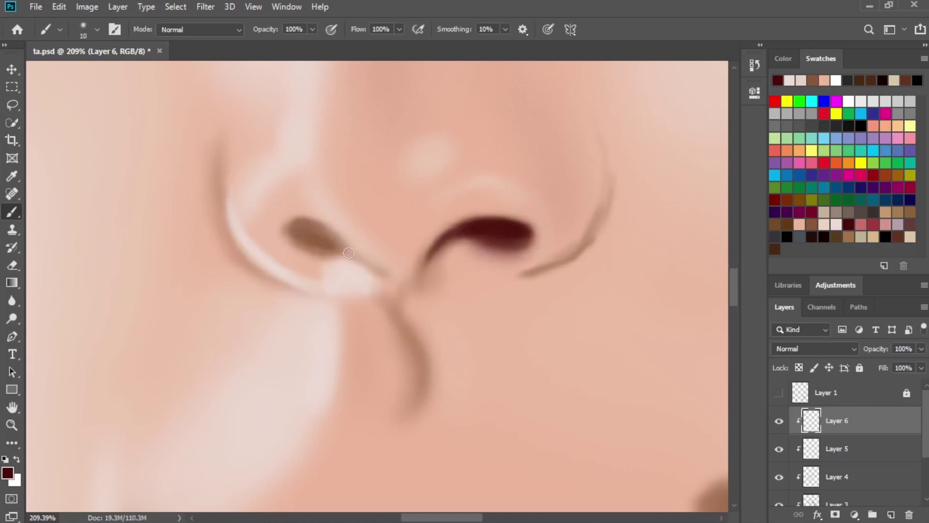
# Fill the left nostril with dark maroon and softly shade just below it with a 30 px brush.
pyautogui.moveTo(309, 232)
pyautogui.mouseDown()
pyautogui.moveTo(387, 275)
pyautogui.moveTo(307, 228)
pyautogui.moveTo(315, 242)
pyautogui.moveTo(306, 224)
pyautogui.moveTo(310, 236)
pyautogui.moveTo(336, 245)
pyautogui.moveTo(315, 228)
pyautogui.moveTo(349, 247)
pyautogui.mouseUp()
pyautogui.press(']')
pyautogui.press(']')
pyautogui.press(']')
pyautogui.press(']')
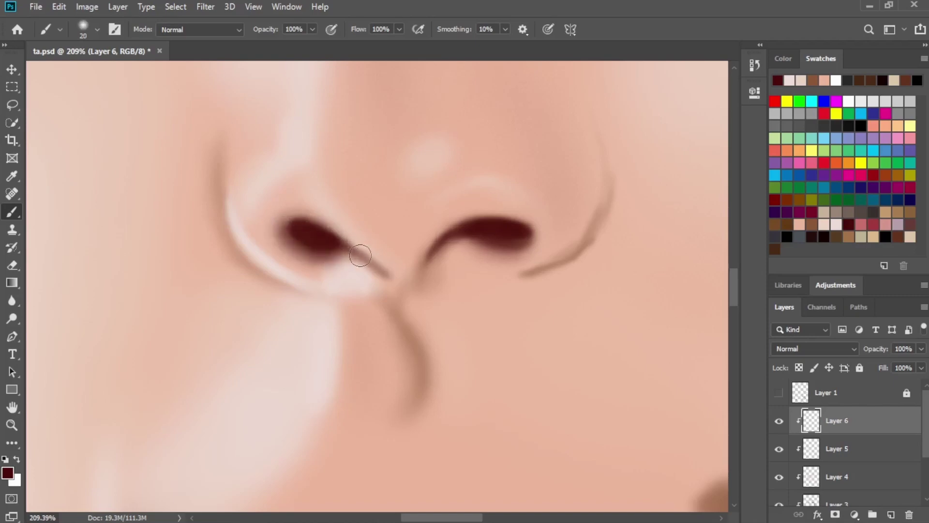
pyautogui.press(']')
pyautogui.moveTo(290, 251)
pyautogui.mouseDown()
pyautogui.moveTo(356, 280)
pyautogui.moveTo(327, 287)
pyautogui.mouseUp()
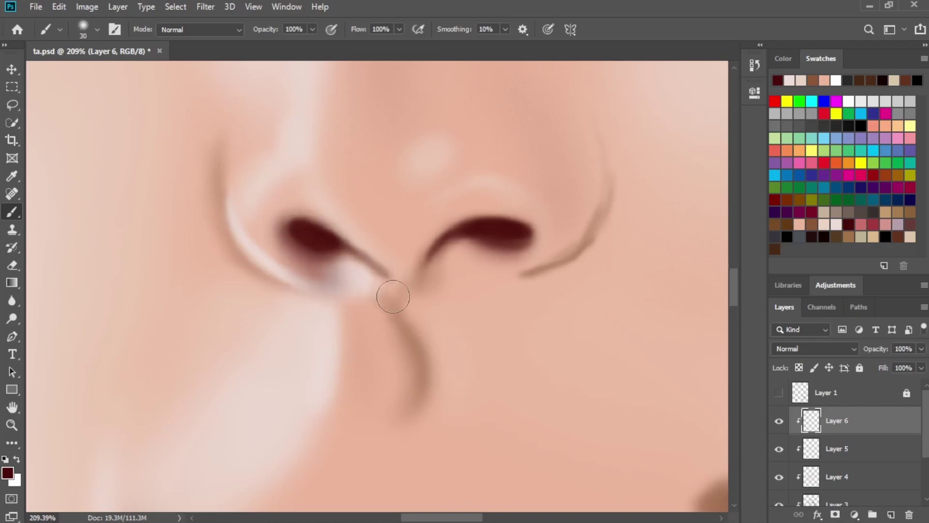
# Darken the curved philtrum shadow below the nose with soft maroon strokes at 30 px.
pyautogui.press('[')
pyautogui.press('[')
pyautogui.press('[')
pyautogui.press(']')
pyautogui.press(']')
pyautogui.press(']')
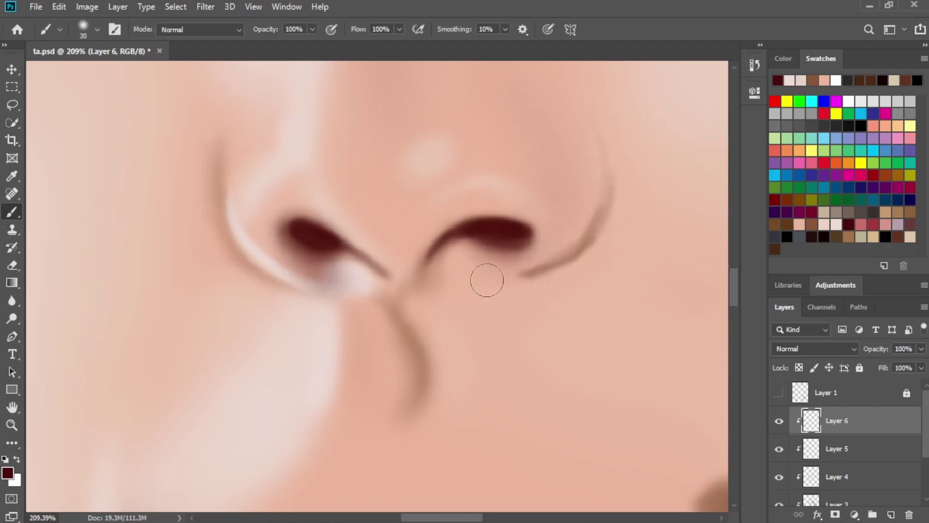
pyautogui.moveTo(409, 328)
pyautogui.mouseDown()
pyautogui.moveTo(411, 286)
pyautogui.moveTo(415, 392)
pyautogui.mouseUp()
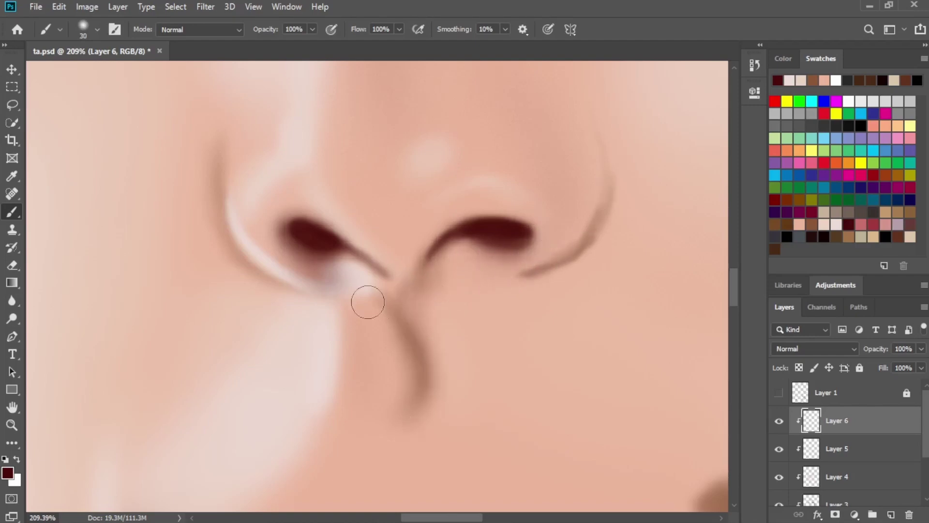
# Join the philtrum shadow to the base of the left nostril with a small brush, and enlarge the brush to 40 px.
pyautogui.press('[')
pyautogui.press('[')
pyautogui.press('[')
pyautogui.press('[')
pyautogui.moveTo(371, 269)
pyautogui.mouseDown()
pyautogui.moveTo(396, 313)
pyautogui.moveTo(369, 273)
pyautogui.mouseUp()
pyautogui.press(']')
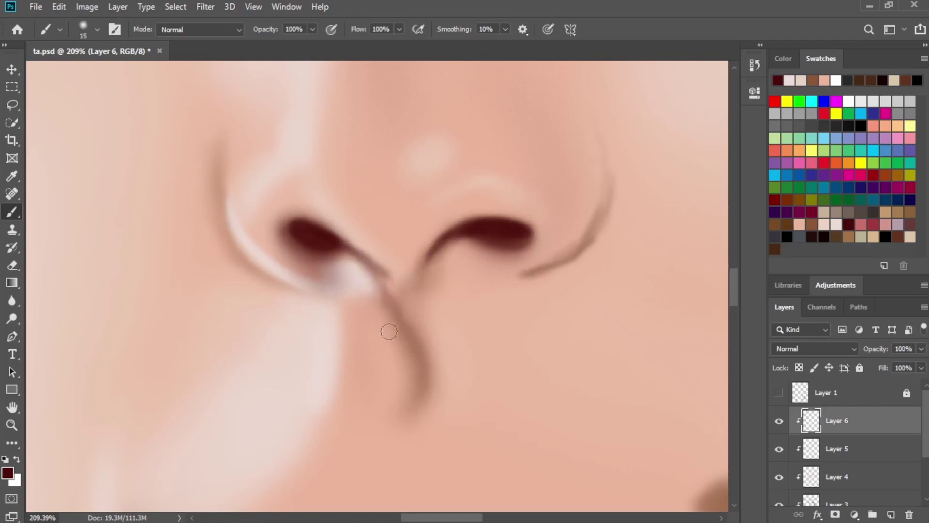
pyautogui.press(']')
pyautogui.press(']')
pyautogui.press(']')
pyautogui.press(']')
pyautogui.press(']')
# Choose the 100 px SoftTip brush from the Dirt2 - Skin Care III Combination set.
pyautogui.scroll(-5, 435, 329)
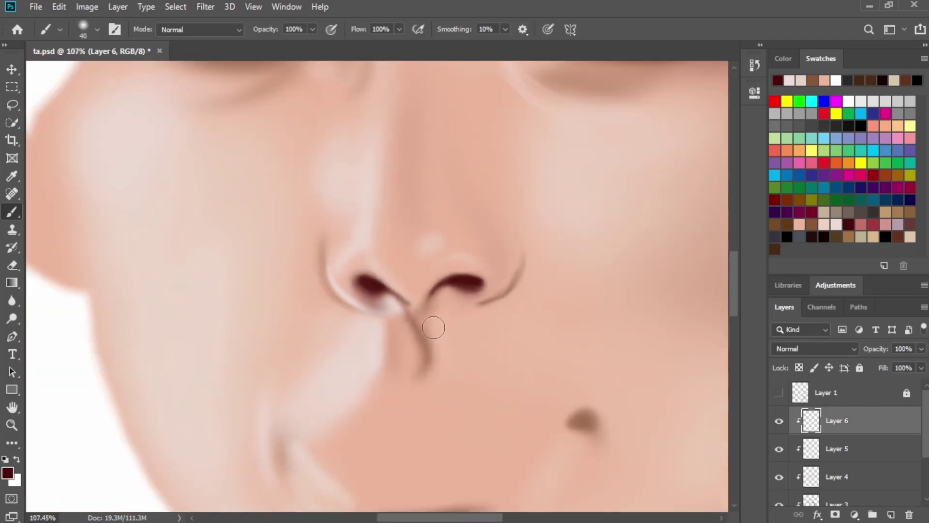
pyautogui.scroll(-1, 433, 327)
pyautogui.moveTo(415, 316); pyautogui.dragTo(436, 265)
pyautogui.moveTo(420, 296)
pyautogui.mouseDown()
pyautogui.moveTo(400, 286)
pyautogui.moveTo(441, 332)
pyautogui.mouseUp()
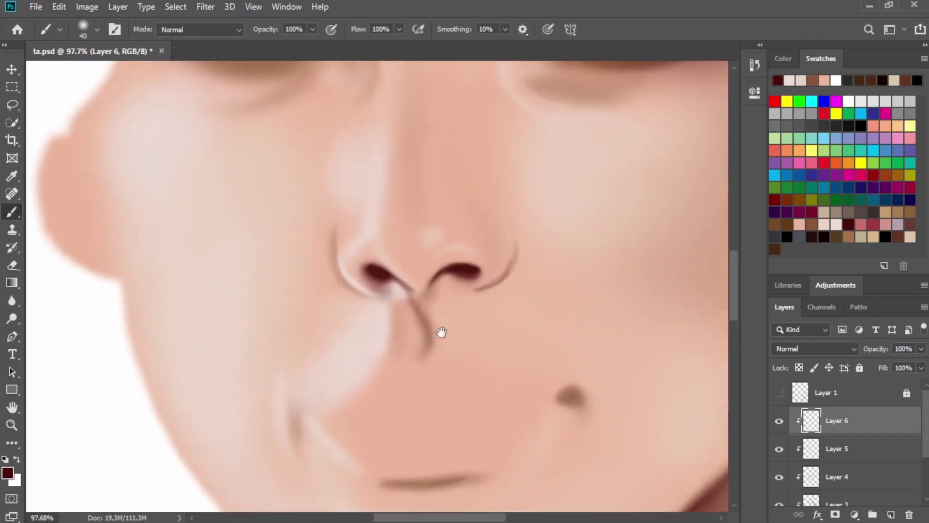
pyautogui.moveTo(401, 238); pyautogui.dragTo(406, 334)
pyautogui.scroll(-3, 396, 305)
pyautogui.moveTo(489, 298); pyautogui.dragTo(474, 279)
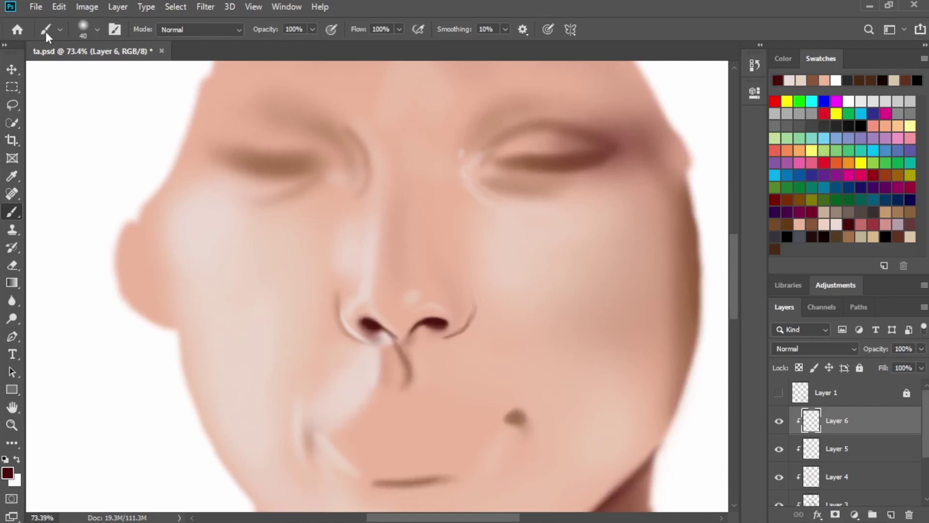
pyautogui.click(97, 29)
pyautogui.scroll(-5, 424, 238)
pyautogui.scroll(-5, 428, 264)
pyautogui.scroll(4, 431, 257)
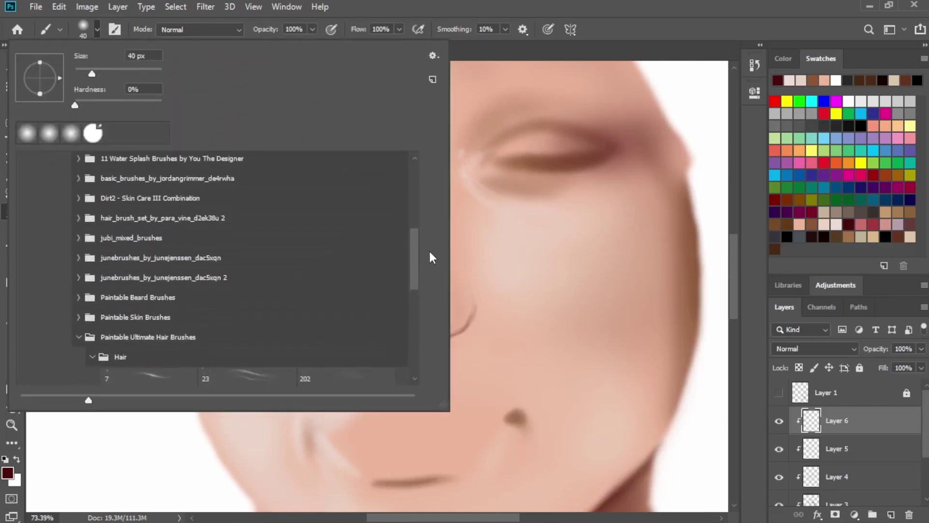
pyautogui.click(80, 222)
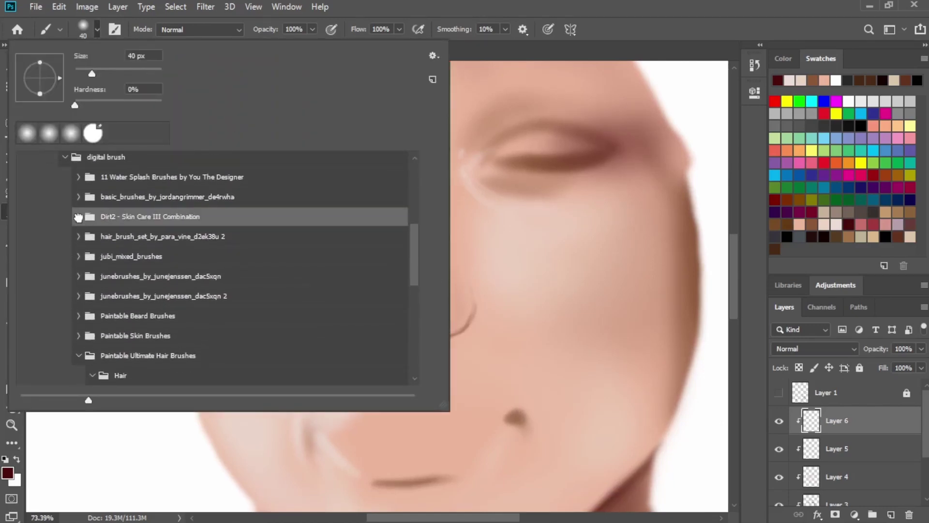
pyautogui.click(78, 217)
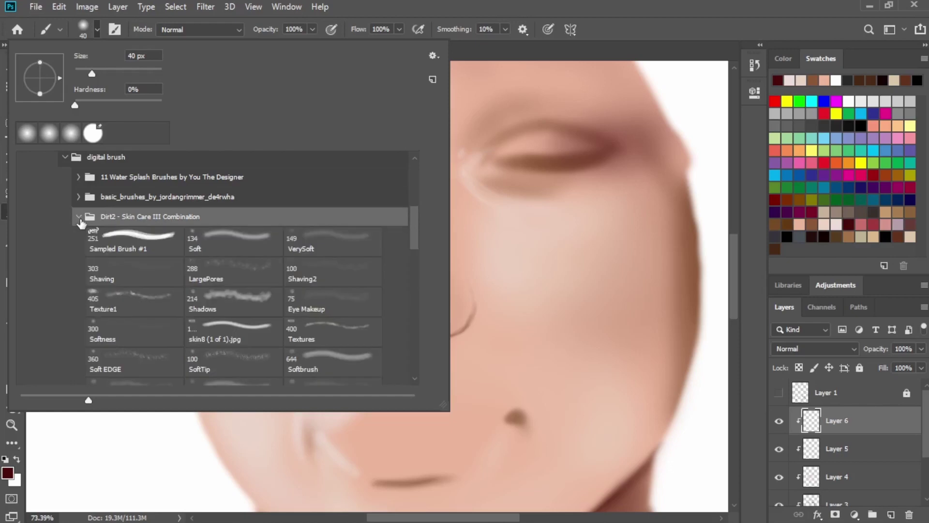
pyautogui.click(222, 357)
pyautogui.moveTo(419, 230)
pyautogui.mouseDown()
pyautogui.moveTo(415, 282)
pyautogui.moveTo(414, 271)
pyautogui.mouseUp()
pyautogui.click(861, 423)
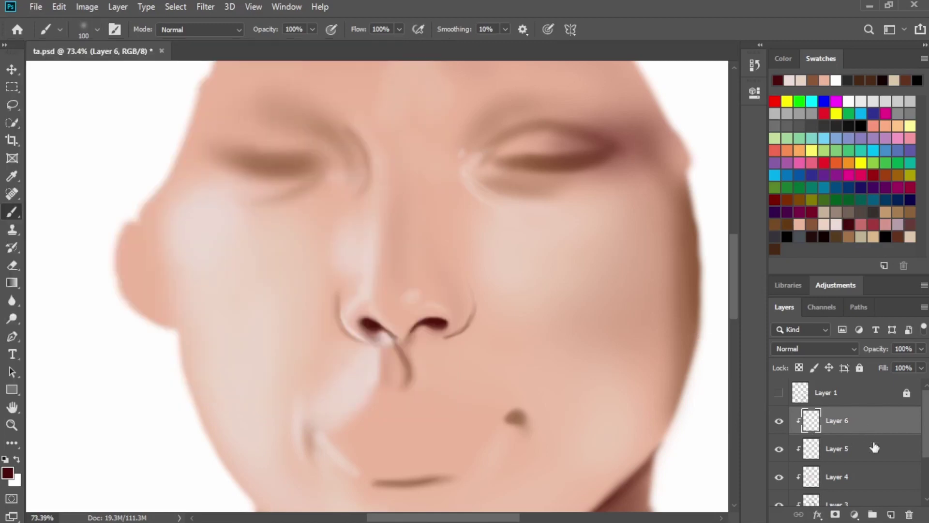
# Set a near-white brush colour for the Paintable Skin Freckles brush.
pyautogui.click(836, 224)
pyautogui.scroll(3, 388, 266)
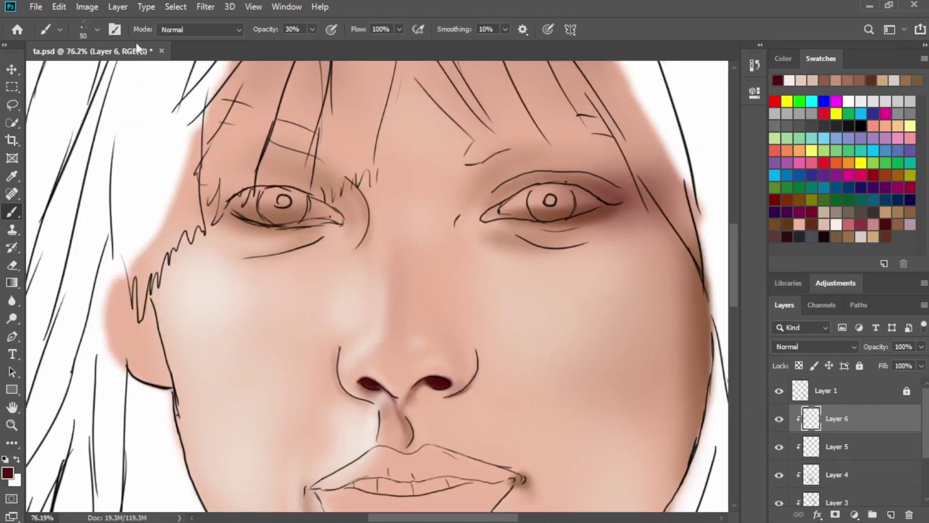
pyautogui.click(97, 33)
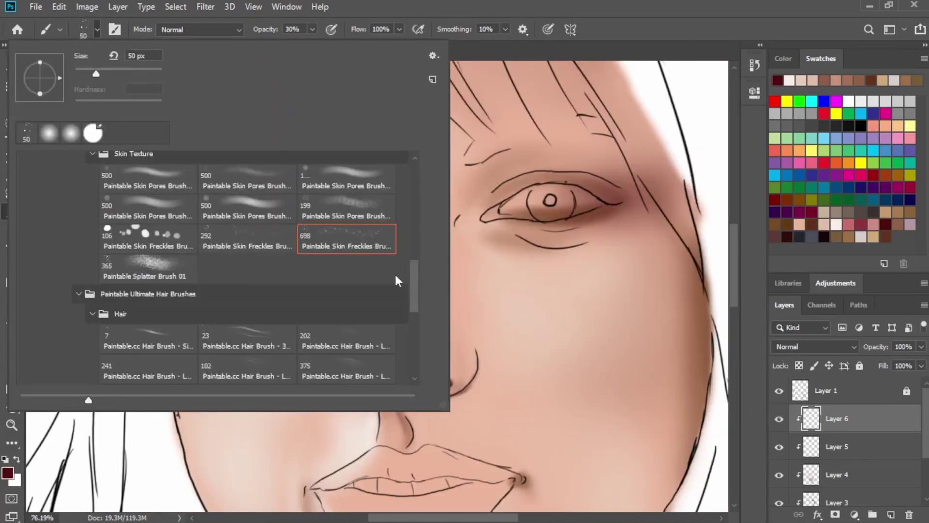
pyautogui.click(507, 296)
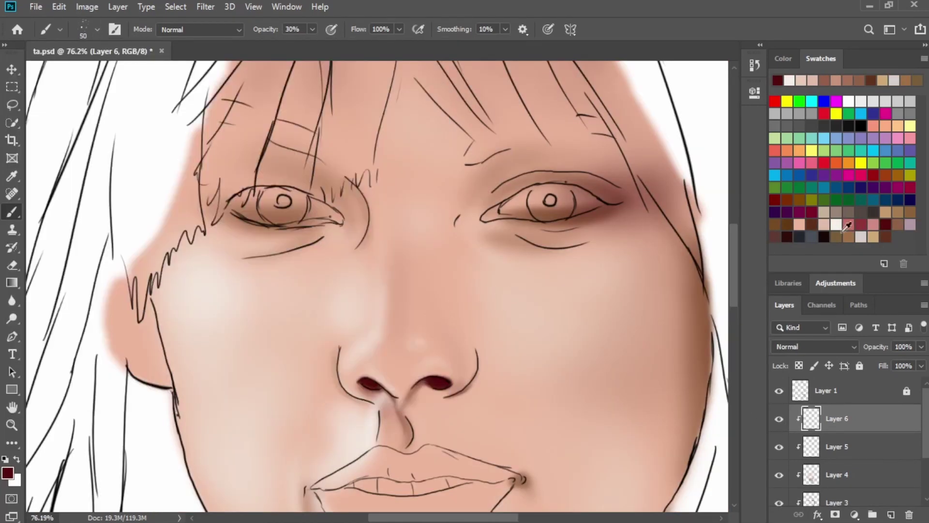
pyautogui.click(840, 225)
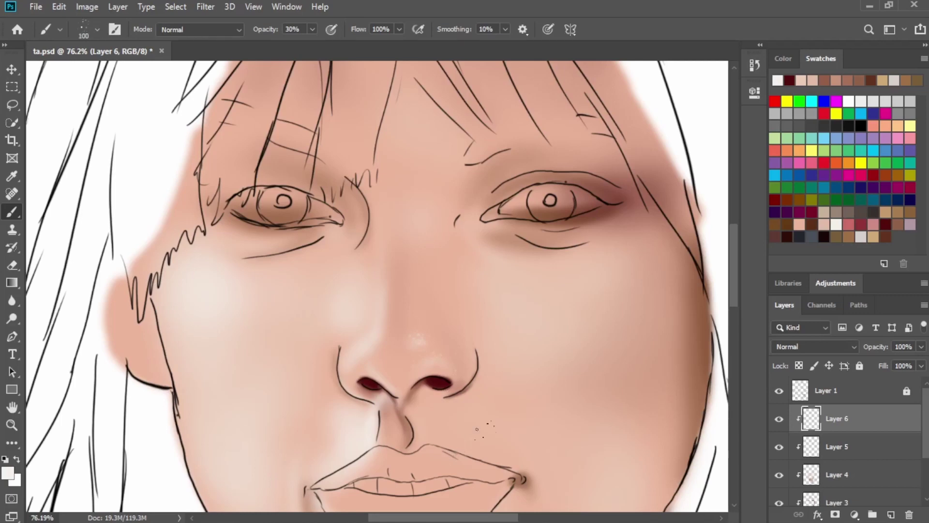
# Stipple near-white skin texture on the chin and right cheek with the freckles brush at 30% opacity, between 100 and 30 px.
pyautogui.scroll(-5, 484, 428)
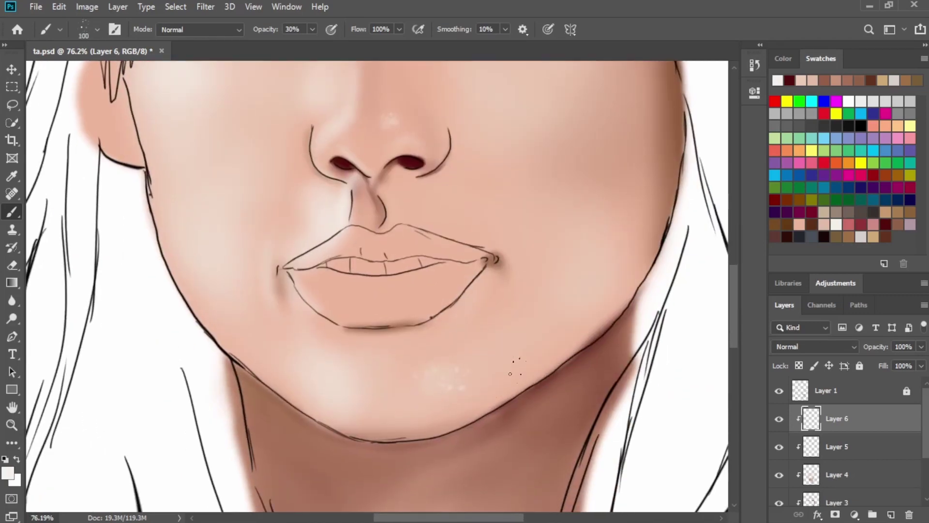
pyautogui.moveTo(523, 297); pyautogui.dragTo(449, 451)
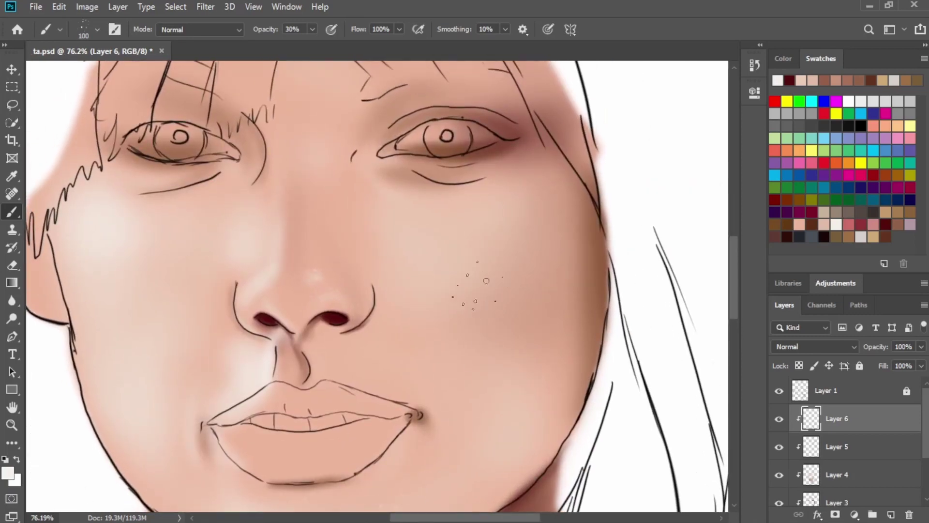
pyautogui.scroll(2, 494, 300)
pyautogui.press('[')
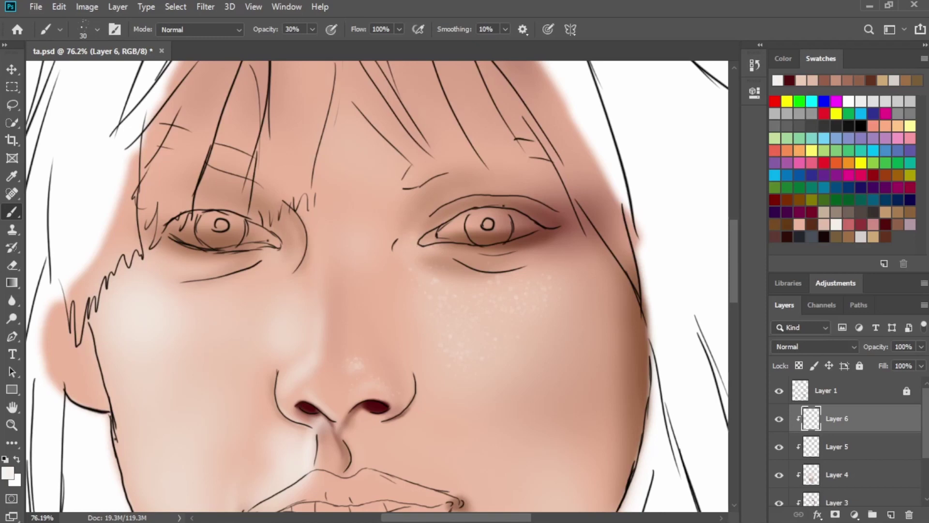
# Set the brush colour to white and stipple skin texture over the right cheek, nose bridge and central forehead.
pyautogui.click(796, 62)
pyautogui.click(820, 59)
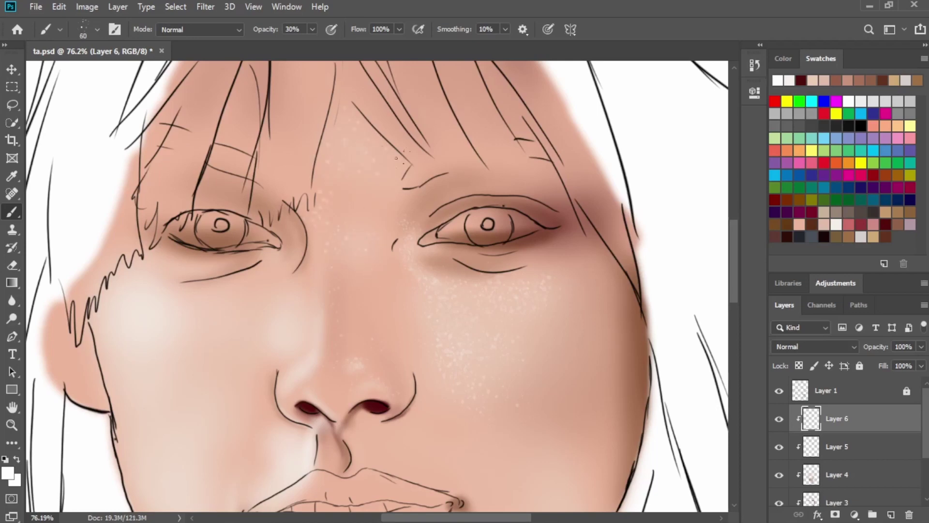
pyautogui.scroll(-2, 452, 182)
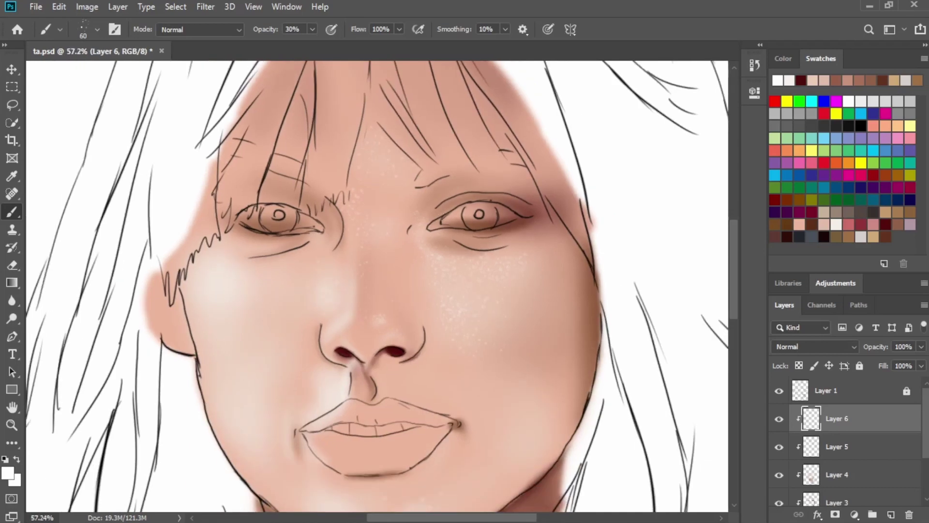
# Check the painted skin with the line-art Layer 1 hidden and show the layer again.
pyautogui.scroll(1, 499, 341)
pyautogui.scroll(-2, 519, 329)
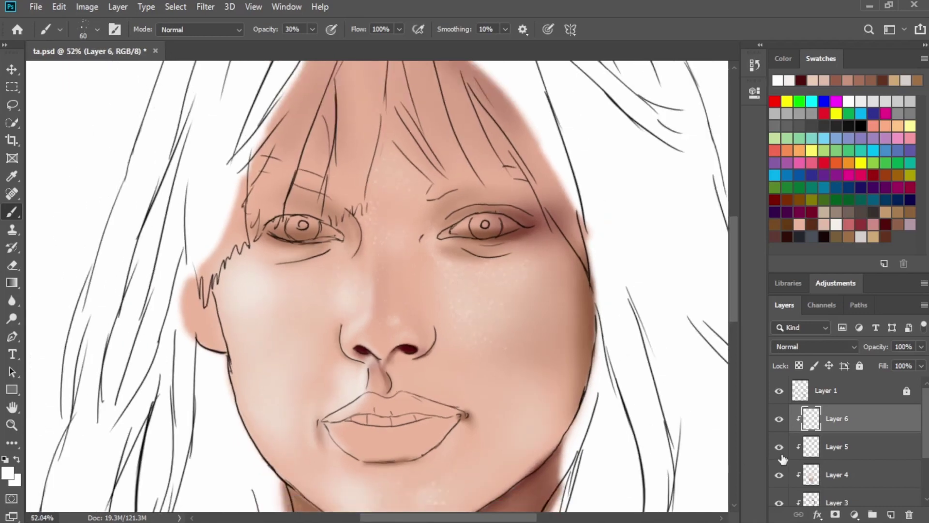
pyautogui.click(779, 390)
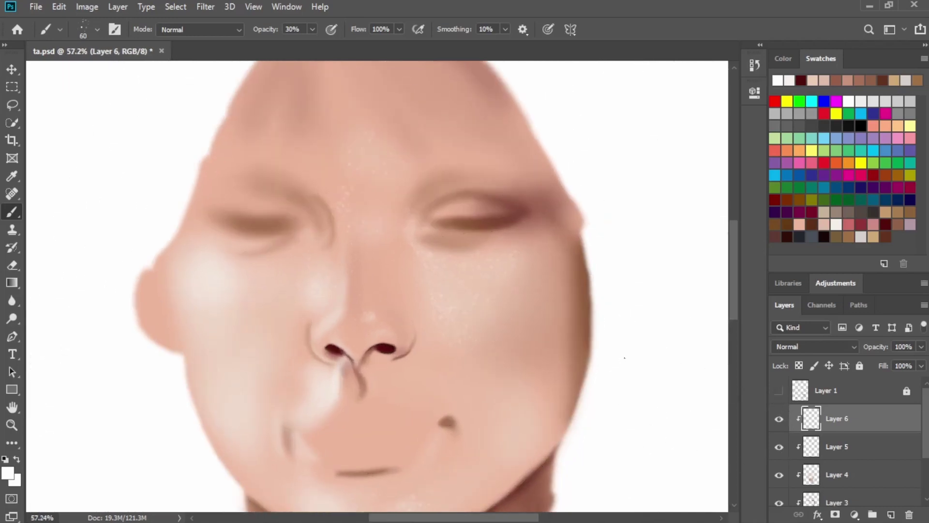
pyautogui.click(778, 390)
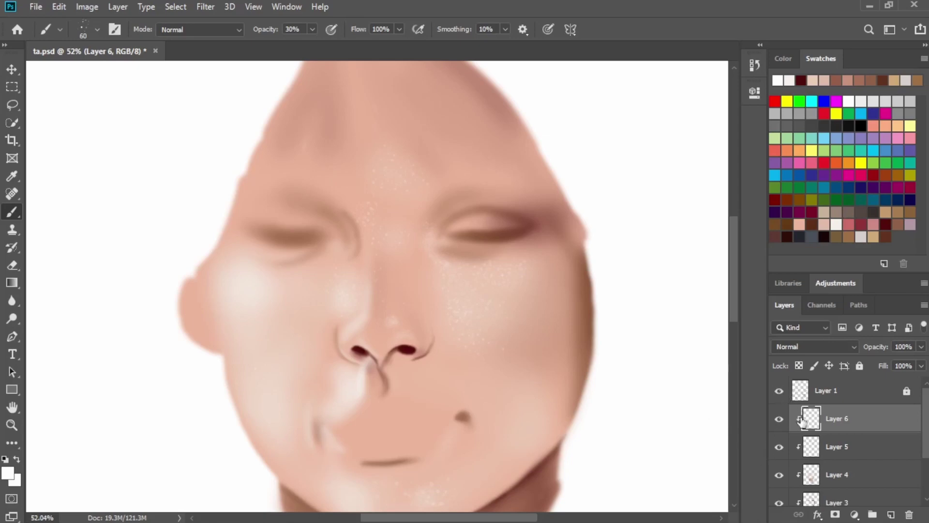
# Add a new layer above Layer 6 and save the document.
pyautogui.click(890, 514)
pyautogui.scroll(3, 498, 296)
pyautogui.click(97, 30)
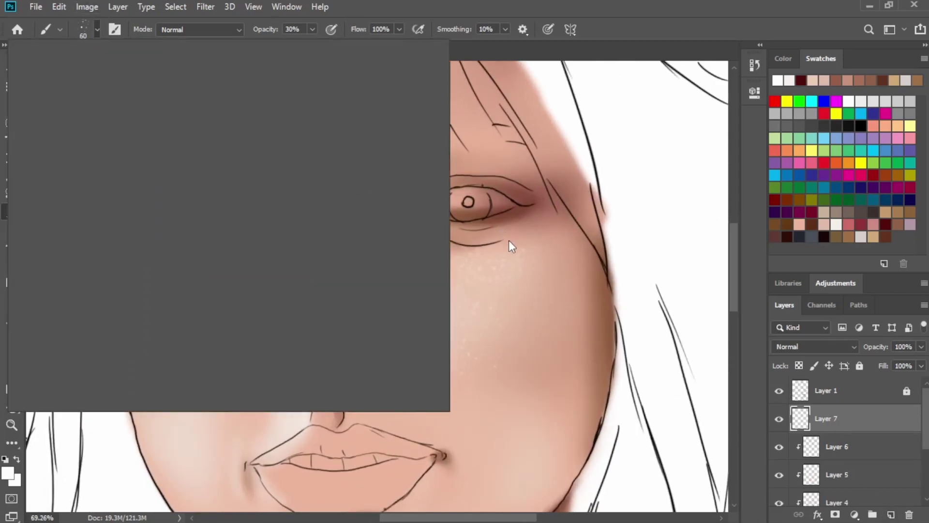
pyautogui.click(492, 243)
pyautogui.hotkey('ctrl', 's')
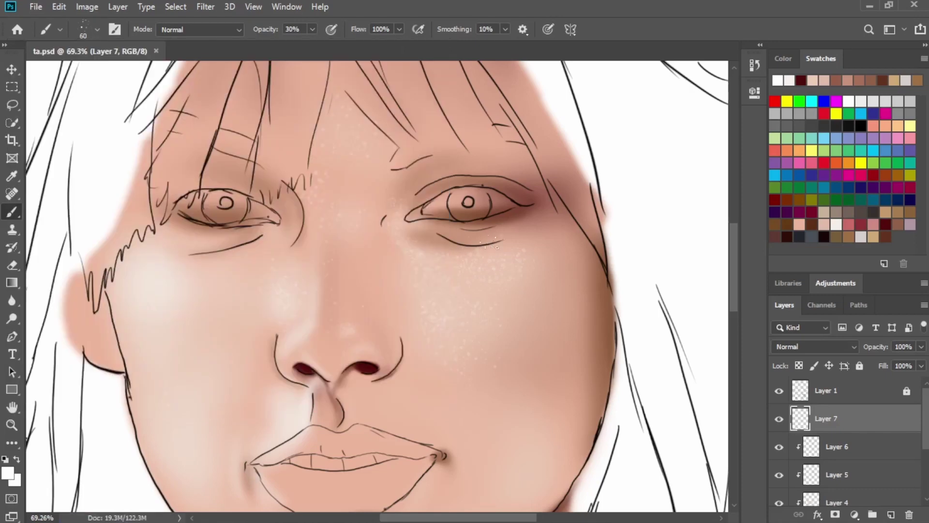
# Switch from the freckles brush to a soft round brush at 60 px.
pyautogui.click(96, 29)
pyautogui.moveTo(419, 285)
pyautogui.mouseDown()
pyautogui.moveTo(421, 217)
pyautogui.moveTo(408, 162)
pyautogui.mouseUp()
pyautogui.click(106, 237)
pyautogui.click(572, 63)
# Paint very dark maroon along the inside of the right eye's upper lid with a 9 px brush at 30% opacity.
pyautogui.scroll(5, 477, 247)
pyautogui.scroll(4, 478, 247)
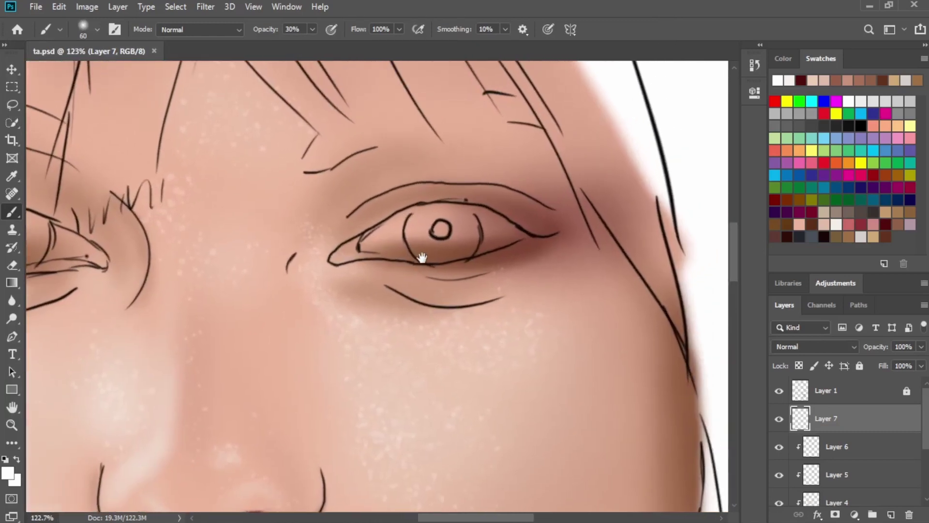
pyautogui.moveTo(422, 263); pyautogui.dragTo(464, 302)
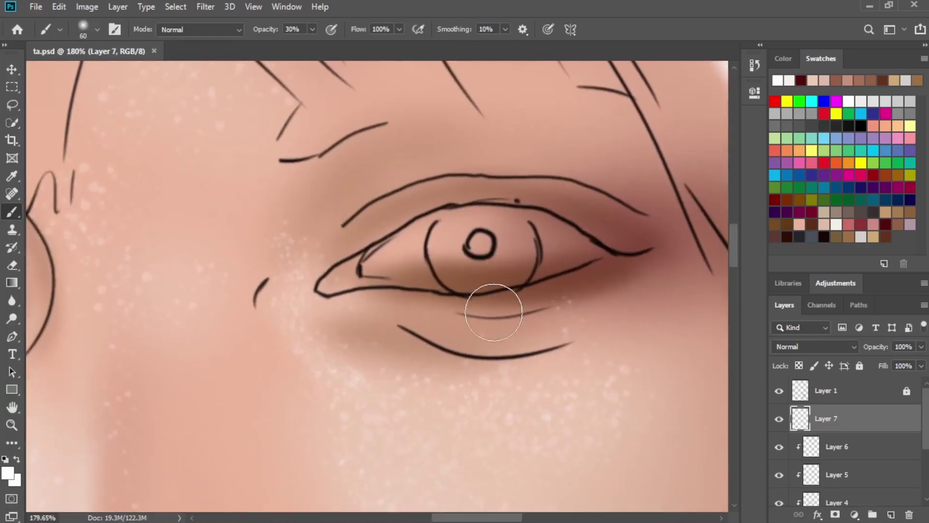
pyautogui.press('[')
pyautogui.press('[')
pyautogui.press('[')
pyautogui.press('[')
pyautogui.press('[')
pyautogui.press('[')
pyautogui.click(822, 235)
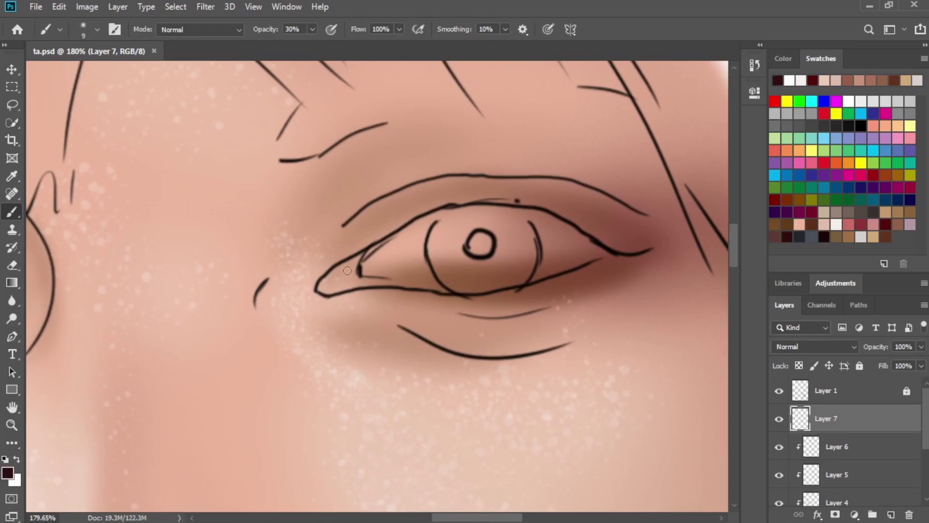
pyautogui.moveTo(343, 273)
pyautogui.mouseDown()
pyautogui.moveTo(320, 287)
pyautogui.moveTo(403, 232)
pyautogui.moveTo(470, 207)
pyautogui.mouseUp()
pyautogui.moveTo(407, 229)
pyautogui.mouseDown()
pyautogui.moveTo(455, 210)
pyautogui.moveTo(561, 230)
pyautogui.mouseUp()
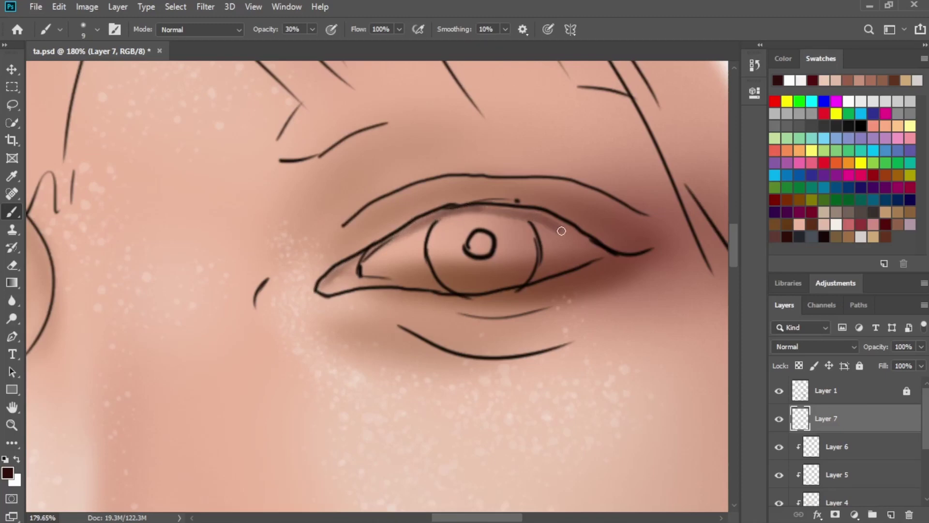
# Raise the brush opacity to 100% and trace the right eye's inner corner, upper lid and lower lash line.
pyautogui.moveTo(312, 30); pyautogui.dragTo(355, 51)
pyautogui.press('[')
pyautogui.press('[')
pyautogui.moveTo(323, 294)
pyautogui.mouseDown()
pyautogui.moveTo(431, 216)
pyautogui.moveTo(488, 206)
pyautogui.moveTo(600, 239)
pyautogui.moveTo(551, 208)
pyautogui.moveTo(436, 218)
pyautogui.mouseUp()
pyautogui.moveTo(317, 288)
pyautogui.mouseDown()
pyautogui.moveTo(509, 291)
pyautogui.moveTo(588, 273)
pyautogui.moveTo(532, 287)
pyautogui.moveTo(560, 278)
pyautogui.mouseUp()
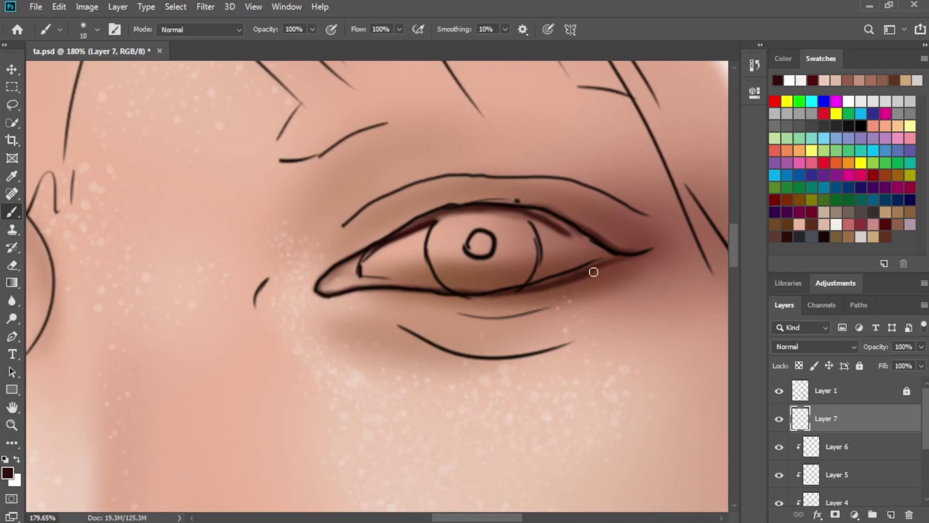
# Enlarge the brush to 20 px and shade the outer lower lid of the right eye in very dark maroon.
pyautogui.press(']')
pyautogui.press(']')
pyautogui.press(']')
pyautogui.press(']')
pyautogui.press(']')
pyautogui.moveTo(629, 256)
pyautogui.mouseDown()
pyautogui.moveTo(475, 293)
pyautogui.moveTo(603, 271)
pyautogui.mouseUp()
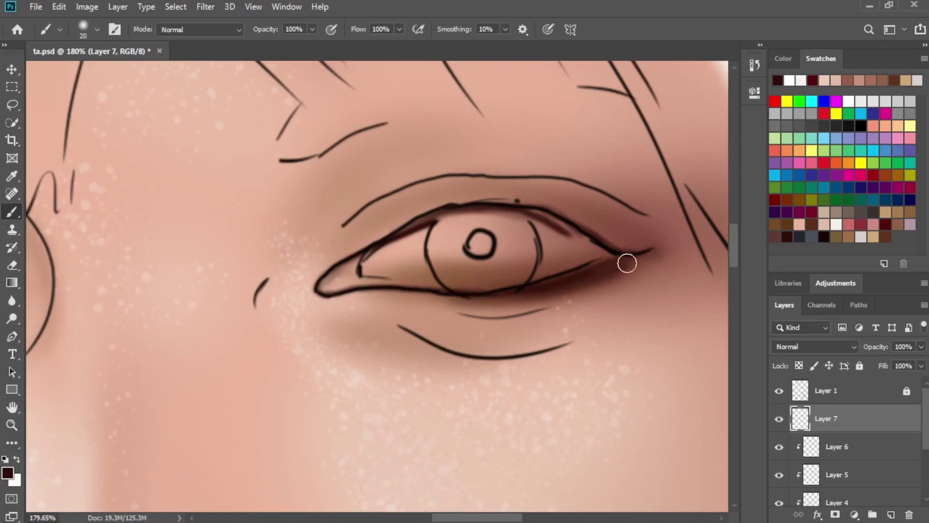
# Hide the line art and paint a thin dark maroon line beneath the right eye's lower lash line with an 8 px brush.
pyautogui.click(779, 391)
pyautogui.press('[')
pyautogui.press('[')
pyautogui.press('[')
pyautogui.press('[')
pyautogui.press('[')
pyautogui.press('[')
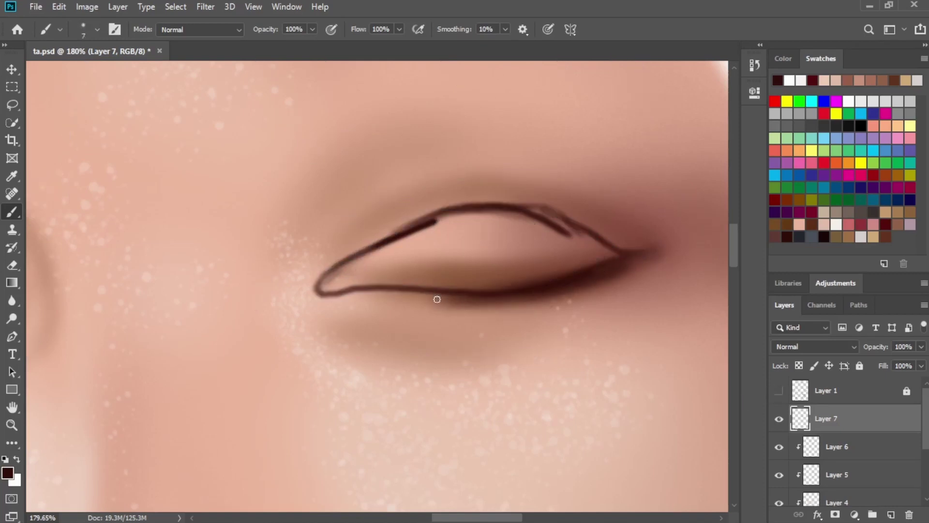
pyautogui.moveTo(409, 297)
pyautogui.mouseDown()
pyautogui.moveTo(526, 301)
pyautogui.moveTo(402, 297)
pyautogui.moveTo(486, 309)
pyautogui.moveTo(599, 292)
pyautogui.moveTo(454, 303)
pyautogui.moveTo(598, 299)
pyautogui.mouseUp()
pyautogui.moveTo(518, 304); pyautogui.dragTo(625, 289)
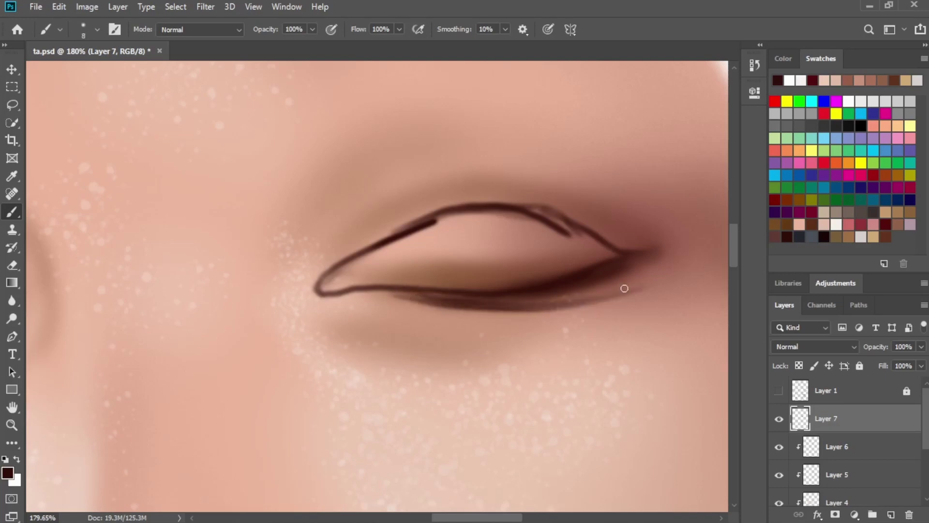
# Enlarge the brush to 15 px, then 25 px, and softly shade the skin under and above the right eye's inner corner.
pyautogui.press(']')
pyautogui.press(']')
pyautogui.press(']')
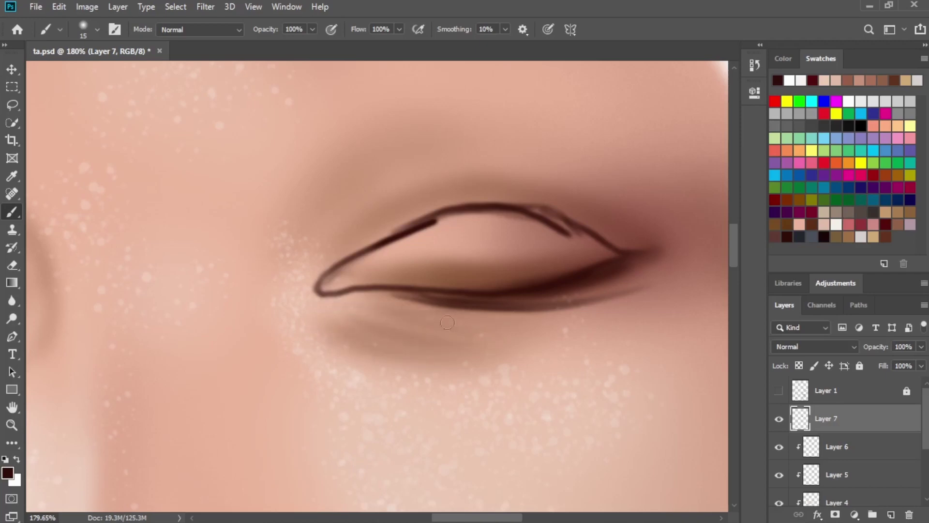
pyautogui.press(']')
pyautogui.press(']')
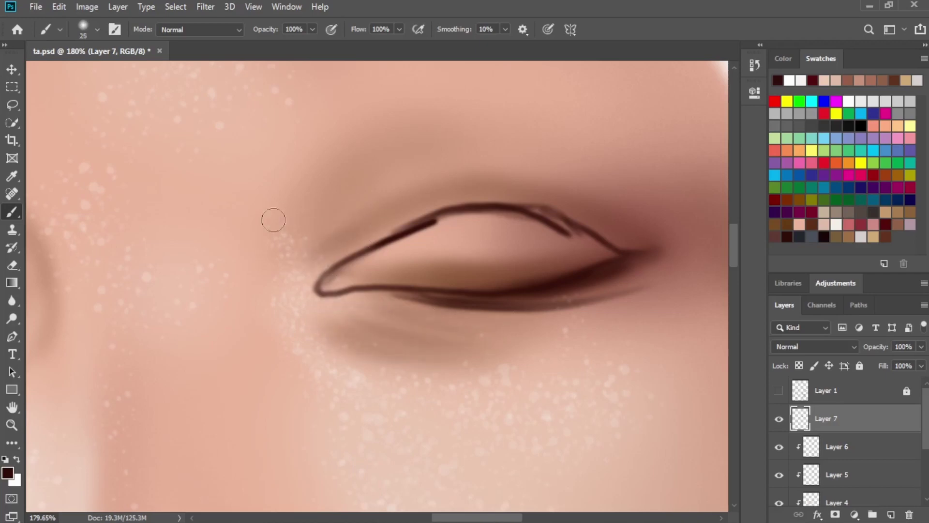
# Paint a soft curved shadow beside the right eye's inner corner at 20 px and extend the under-eye shading at 35 px.
pyautogui.press('[')
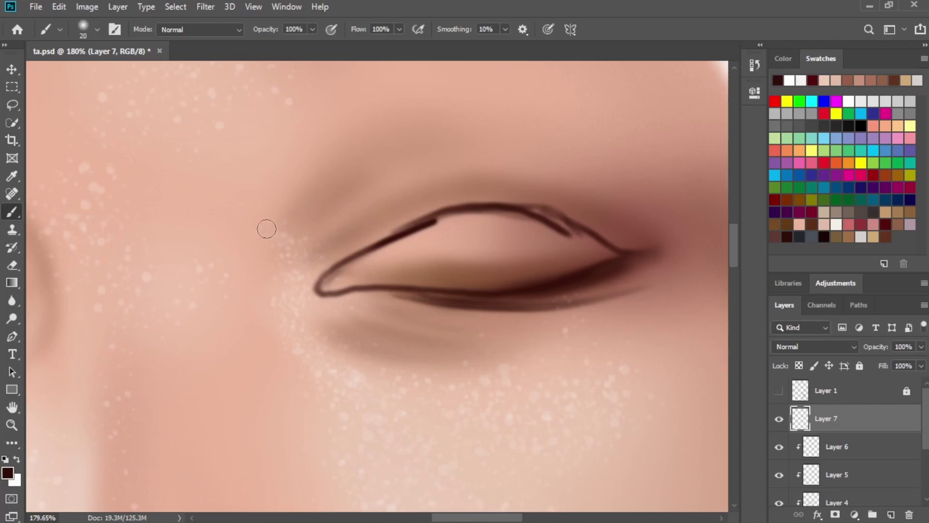
pyautogui.moveTo(266, 228); pyautogui.dragTo(283, 351)
pyautogui.press(']')
pyautogui.press(']')
pyautogui.press(']')
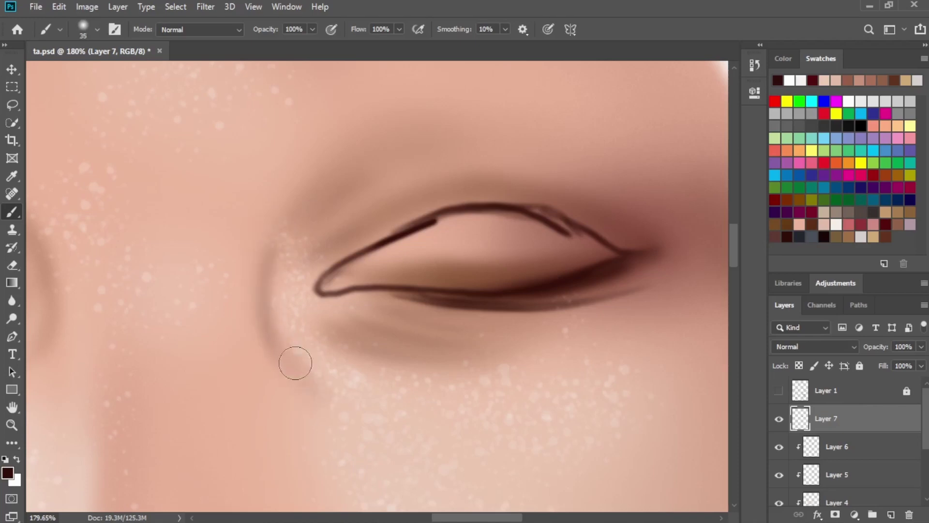
pyautogui.moveTo(349, 352)
pyautogui.mouseDown()
pyautogui.moveTo(346, 315)
pyautogui.moveTo(442, 193)
pyautogui.mouseUp()
# Soften the shadow around the right eye's inner corner with a 50 px eraser.
pyautogui.scroll(-1, 380, 315)
pyautogui.scroll(-3, 313, 349)
pyautogui.press('e')
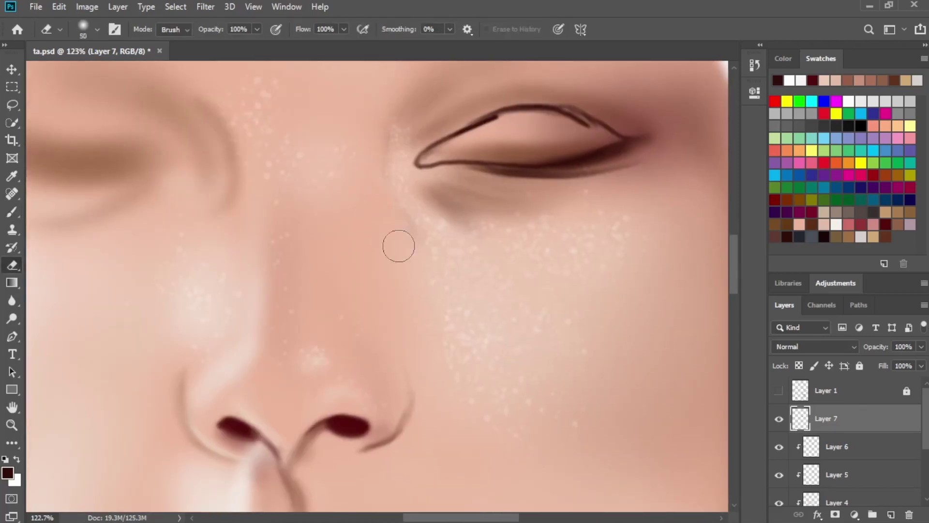
# Return to a small brush and darken the curved crease beside the left eye's inner corner.
pyautogui.press('b')
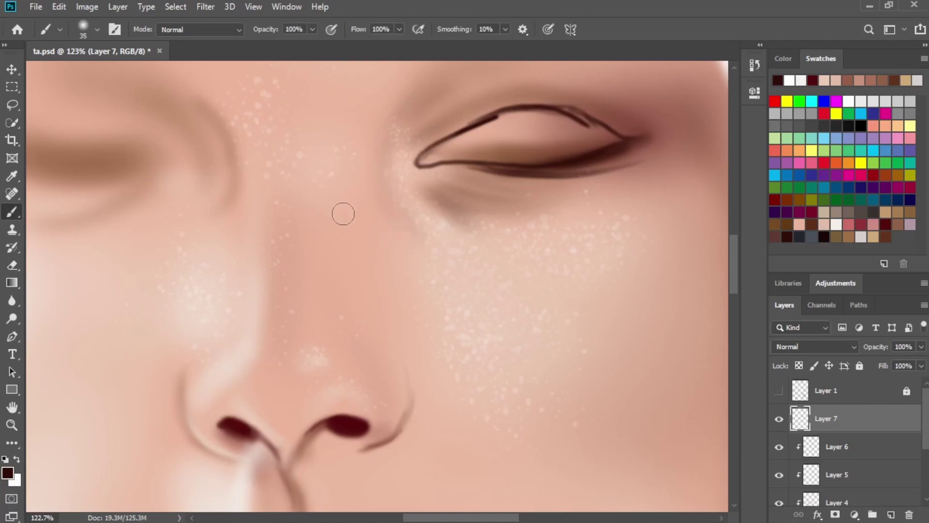
pyautogui.press('[')
pyautogui.press('[')
pyautogui.press('[')
pyautogui.press('[')
pyautogui.moveTo(202, 103); pyautogui.dragTo(228, 157)
pyautogui.press(']')
pyautogui.press(']')
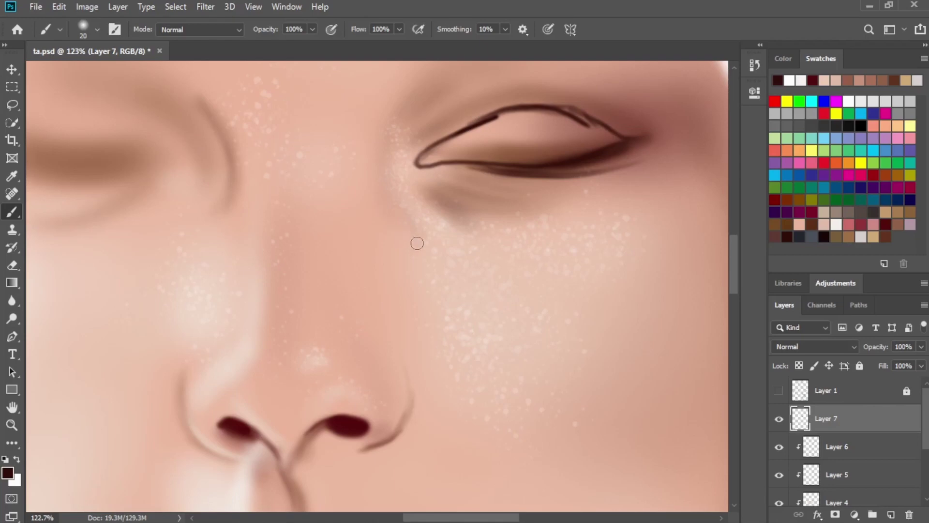
# Show the line art and trace the right eye's upper lid crease with a 5 px brush.
pyautogui.moveTo(448, 257); pyautogui.dragTo(425, 370)
pyautogui.scroll(5, 466, 257)
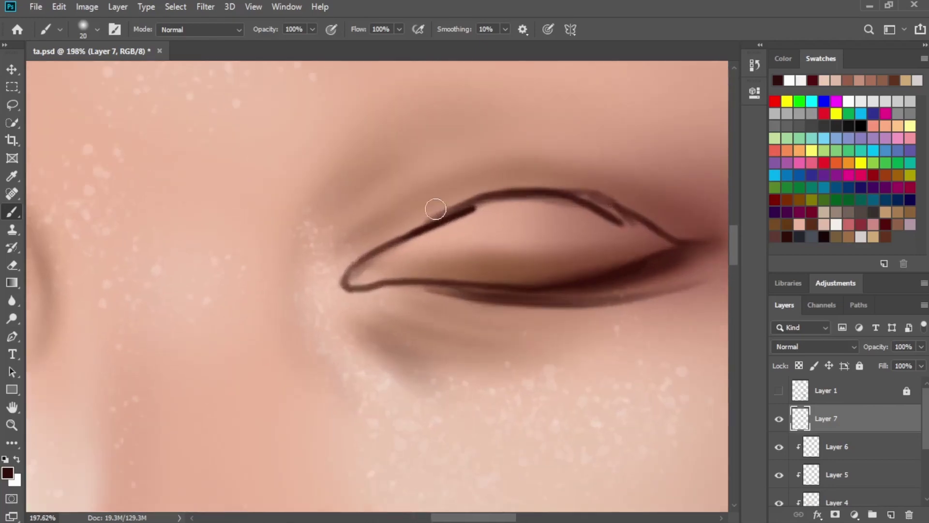
pyautogui.press('[')
pyautogui.click(779, 391)
pyautogui.press('[')
pyautogui.press('[')
pyautogui.press('[')
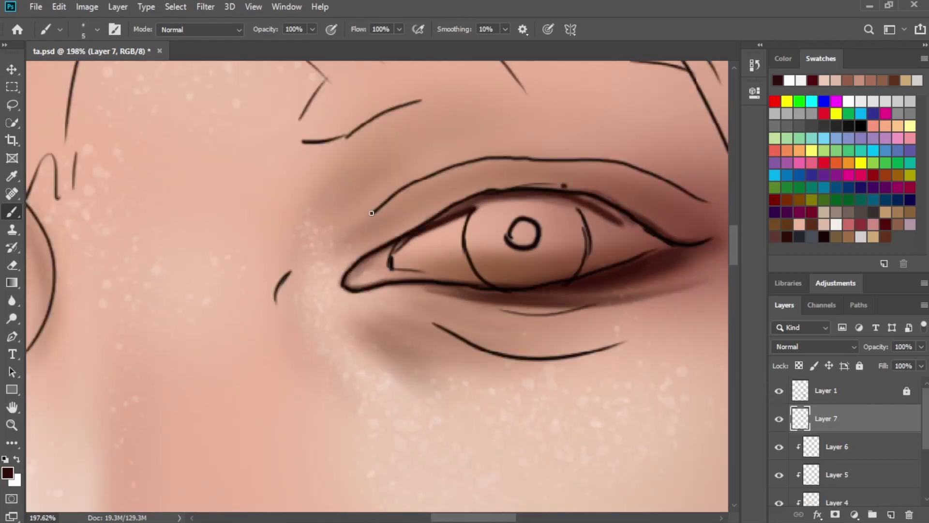
pyautogui.moveTo(371, 213)
pyautogui.mouseDown()
pyautogui.moveTo(459, 166)
pyautogui.moveTo(571, 160)
pyautogui.moveTo(660, 180)
pyautogui.moveTo(702, 211)
pyautogui.mouseUp()
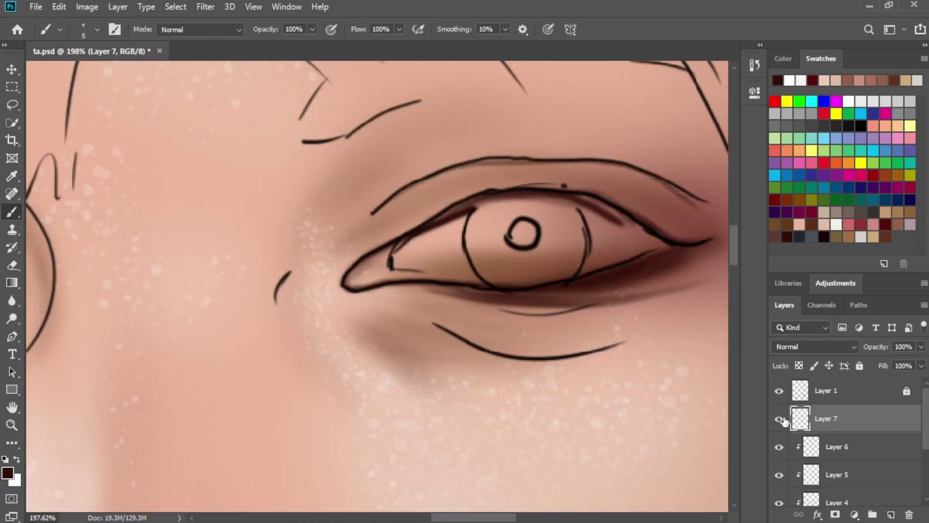
# Hide the line art and shade along the right eye's upper lid crease with a slightly larger brush.
pyautogui.click(778, 390)
pyautogui.press(']')
pyautogui.press(']')
pyautogui.press(']')
pyautogui.press(']')
pyautogui.moveTo(472, 180)
pyautogui.mouseDown()
pyautogui.moveTo(579, 179)
pyautogui.moveTo(469, 178)
pyautogui.mouseUp()
pyautogui.moveTo(369, 212)
pyautogui.mouseDown()
pyautogui.moveTo(442, 172)
pyautogui.moveTo(539, 155)
pyautogui.moveTo(616, 169)
pyautogui.mouseUp()
# Fill the right upper eyelid between crease and lash line with soft dark maroon shading, enlarging the brush up to 60 px.
pyautogui.press(']')
pyautogui.press(']')
pyautogui.press(']')
pyautogui.press(']')
pyautogui.press(']')
pyautogui.moveTo(537, 179)
pyautogui.mouseDown()
pyautogui.moveTo(663, 199)
pyautogui.moveTo(436, 191)
pyautogui.moveTo(403, 203)
pyautogui.moveTo(396, 230)
pyautogui.moveTo(515, 197)
pyautogui.mouseUp()
pyautogui.press(']')
pyautogui.moveTo(598, 258); pyautogui.dragTo(373, 268)
pyautogui.moveTo(495, 250)
pyautogui.mouseDown()
pyautogui.moveTo(532, 245)
pyautogui.moveTo(552, 229)
pyautogui.mouseUp()
pyautogui.moveTo(484, 203); pyautogui.dragTo(597, 220)
pyautogui.press(']')
pyautogui.press(']')
pyautogui.press(']')
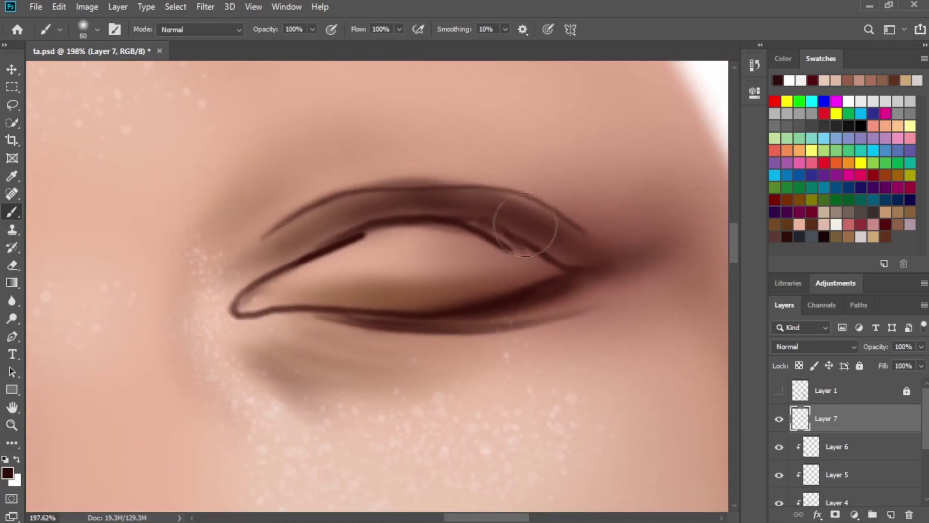
pyautogui.scroll(-2, 539, 199)
pyautogui.scroll(-1, 508, 208)
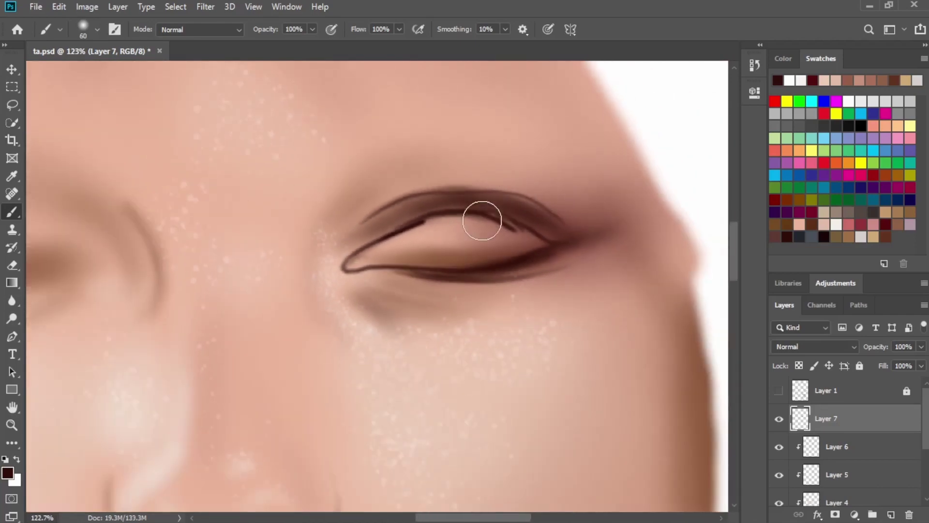
pyautogui.scroll(2, 481, 218)
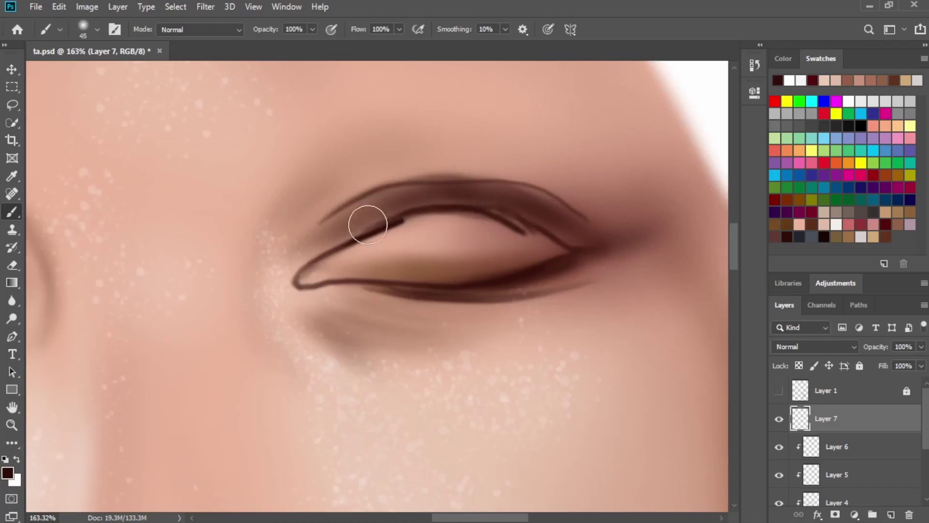
# Reduce the brush to 5 px and redraw the upper edge of the right eyelid crease.
pyautogui.press('[')
pyautogui.press('[')
pyautogui.press('[')
pyautogui.press('[')
pyautogui.press('[')
pyautogui.press('[')
pyautogui.press('[')
pyautogui.press('[')
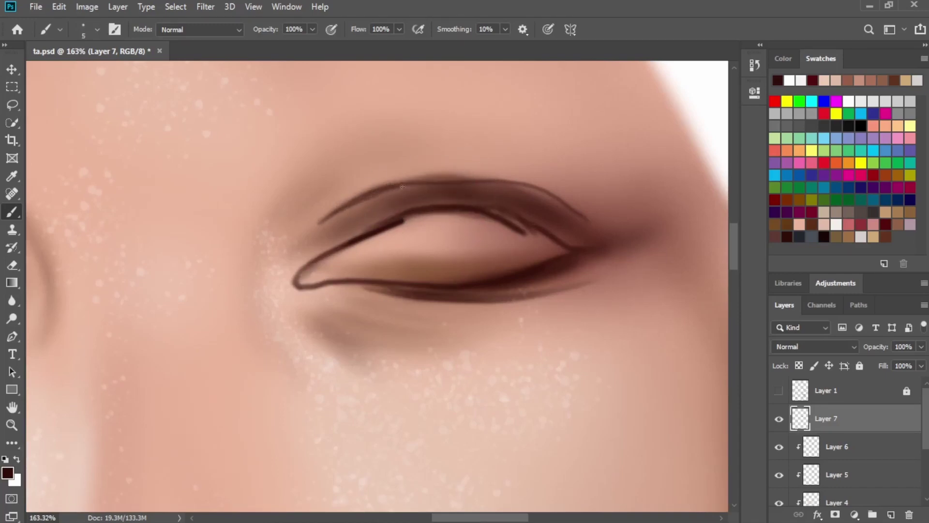
pyautogui.moveTo(401, 186)
pyautogui.mouseDown()
pyautogui.moveTo(503, 182)
pyautogui.moveTo(543, 193)
pyautogui.mouseUp()
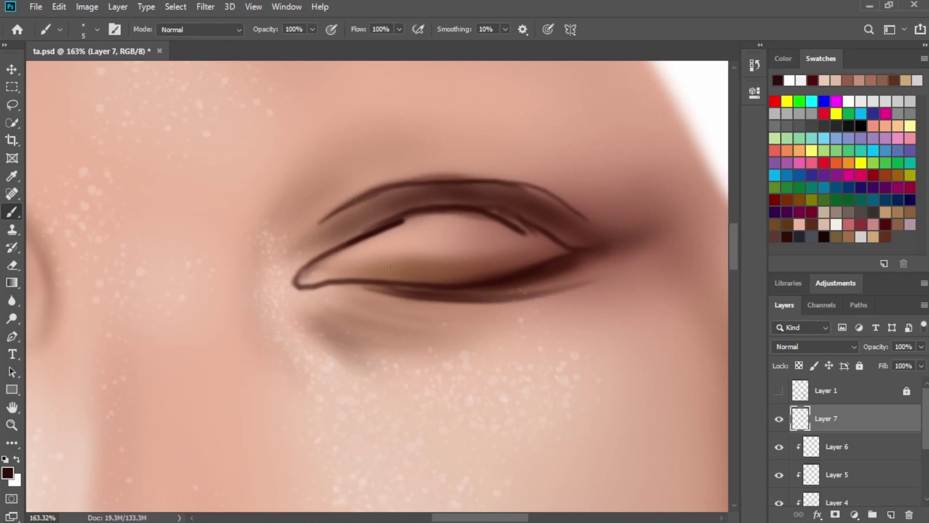
# Smooth the right eye's inner upper lash line and outline the tear duct in its inner corner.
pyautogui.moveTo(379, 235)
pyautogui.mouseDown()
pyautogui.moveTo(360, 238)
pyautogui.moveTo(383, 223)
pyautogui.moveTo(293, 283)
pyautogui.mouseUp()
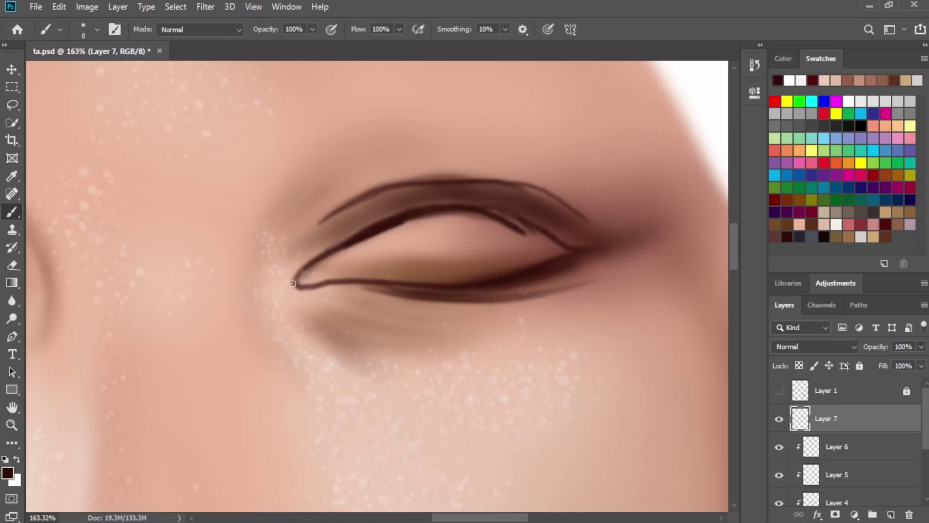
pyautogui.press('[')
pyautogui.press('[')
pyautogui.moveTo(311, 277); pyautogui.dragTo(324, 261)
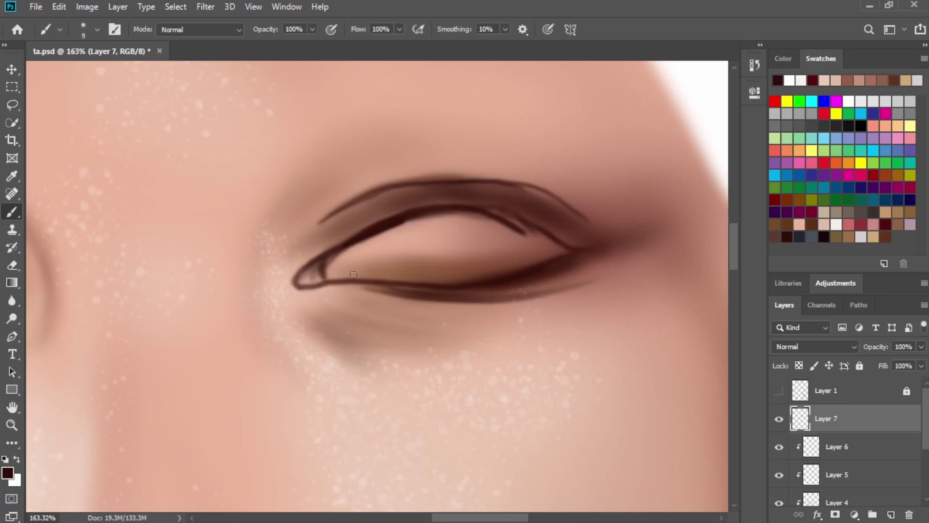
# Pick the dark red swatch and paint the right eye's tear duct, lower waterline and outer corner with a small brush.
pyautogui.press(']')
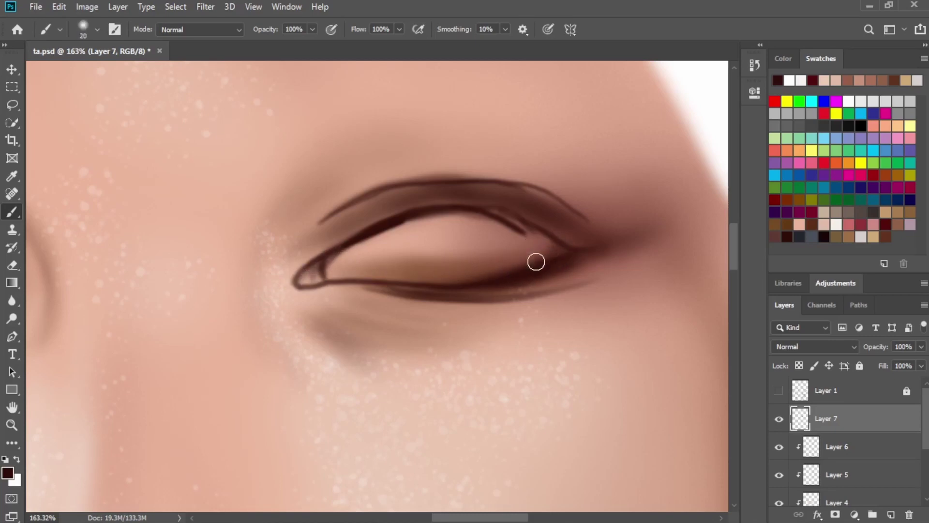
pyautogui.click(886, 226)
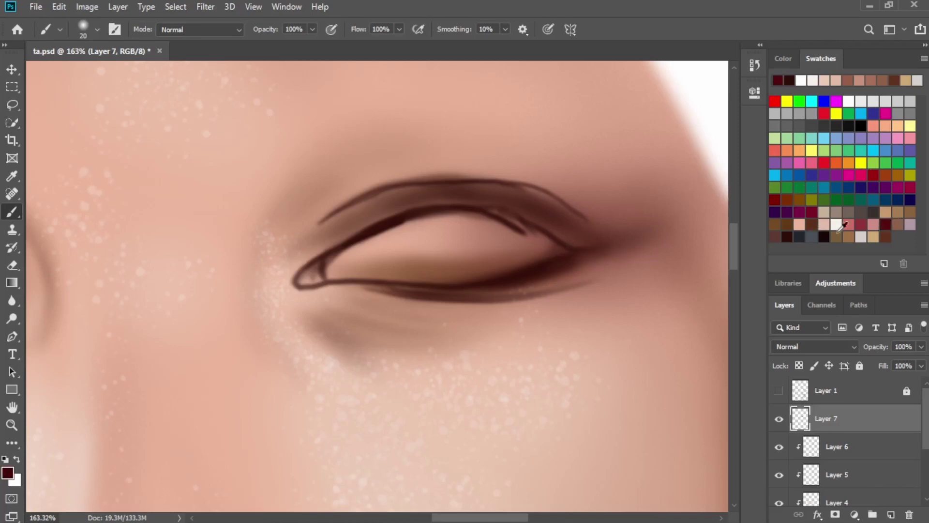
pyautogui.press('[')
pyautogui.press('[')
pyautogui.moveTo(311, 274)
pyautogui.mouseDown()
pyautogui.moveTo(338, 271)
pyautogui.moveTo(303, 283)
pyautogui.moveTo(327, 275)
pyautogui.moveTo(339, 253)
pyautogui.moveTo(341, 278)
pyautogui.moveTo(330, 275)
pyautogui.moveTo(387, 281)
pyautogui.moveTo(360, 276)
pyautogui.mouseUp()
pyautogui.press(']')
pyautogui.press(']')
pyautogui.press('[')
pyautogui.press('[')
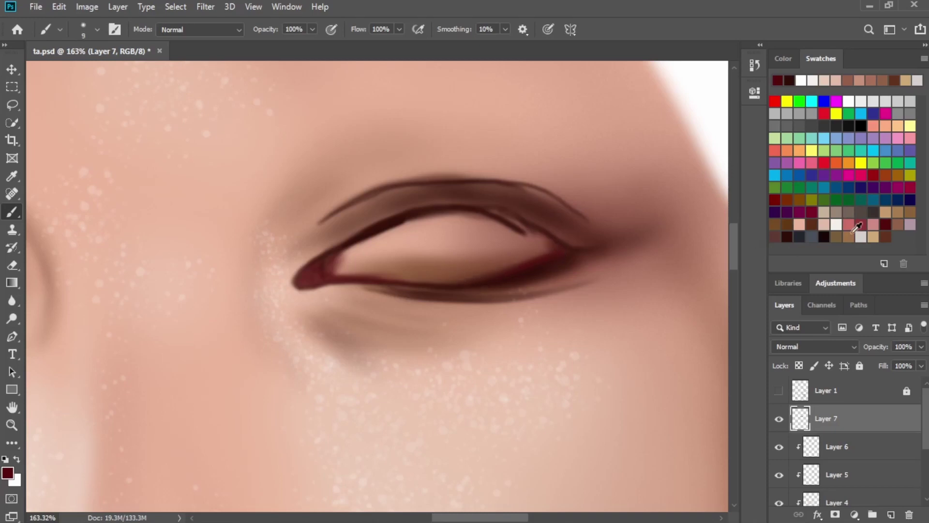
# Pick the greyish mauve swatch and fill the white of the right eye with a brush of about 25 px.
pyautogui.click(909, 224)
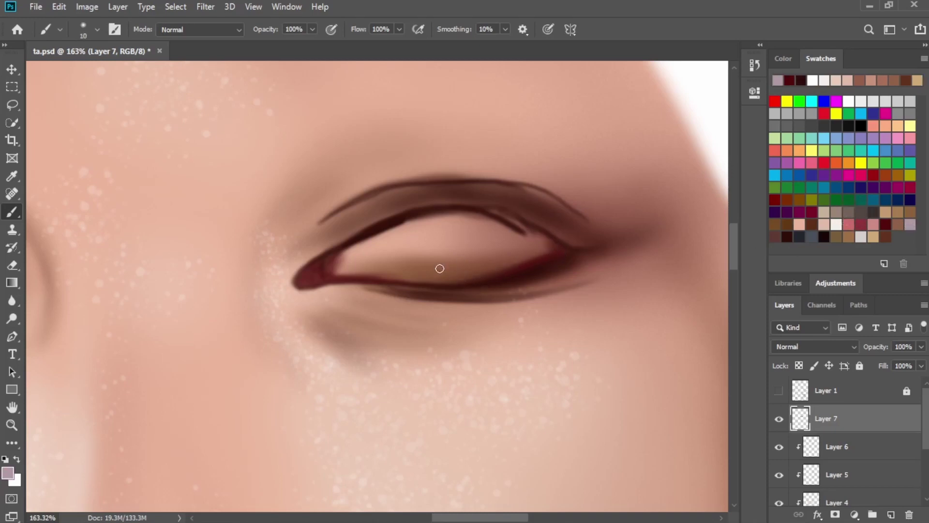
pyautogui.press(']')
pyautogui.press(']')
pyautogui.press(']')
pyautogui.press(']')
pyautogui.moveTo(411, 247)
pyautogui.mouseDown()
pyautogui.moveTo(468, 255)
pyautogui.moveTo(458, 261)
pyautogui.moveTo(455, 246)
pyautogui.moveTo(416, 243)
pyautogui.moveTo(481, 230)
pyautogui.moveTo(455, 235)
pyautogui.moveTo(527, 238)
pyautogui.moveTo(538, 250)
pyautogui.moveTo(427, 267)
pyautogui.moveTo(459, 273)
pyautogui.moveTo(523, 251)
pyautogui.moveTo(382, 246)
pyautogui.moveTo(341, 265)
pyautogui.moveTo(441, 273)
pyautogui.moveTo(373, 271)
pyautogui.mouseUp()
pyautogui.press('[')
pyautogui.press(']')
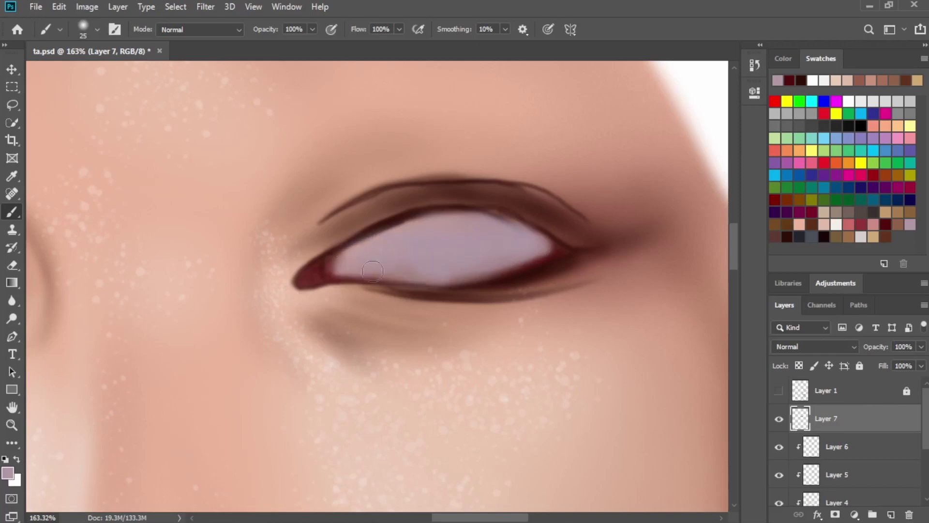
# Choose a lighter pinkish grey (H 326, S 5, B 87) and brighten the middle of the right eyeball at 30 px.
pyautogui.click(783, 59)
pyautogui.moveTo(827, 173); pyautogui.dragTo(826, 160)
pyautogui.press(']')
pyautogui.moveTo(416, 239)
pyautogui.mouseDown()
pyautogui.moveTo(369, 257)
pyautogui.moveTo(441, 261)
pyautogui.moveTo(507, 253)
pyautogui.moveTo(508, 242)
pyautogui.moveTo(433, 240)
pyautogui.moveTo(463, 238)
pyautogui.mouseUp()
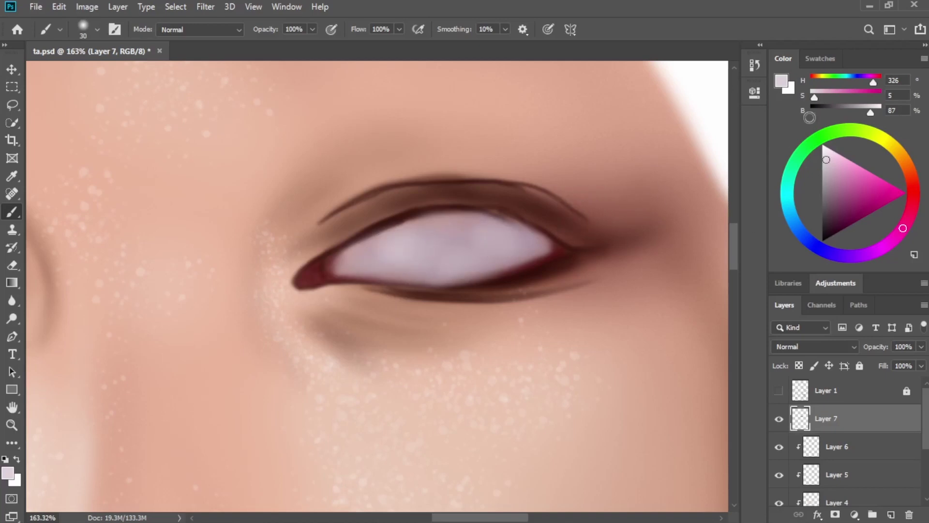
# Sample dark red from the right eye, shade the eyeball's corners and lower waterline with it, and save the file.
pyautogui.click(815, 61)
pyautogui.keyDown('alt'); pyautogui.click(342, 255); pyautogui.keyUp('alt')
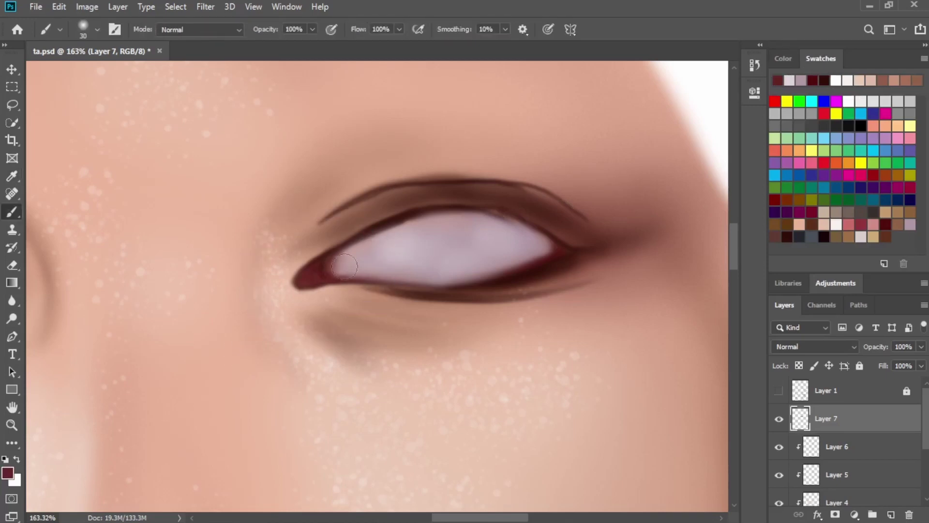
pyautogui.moveTo(356, 266); pyautogui.dragTo(366, 256)
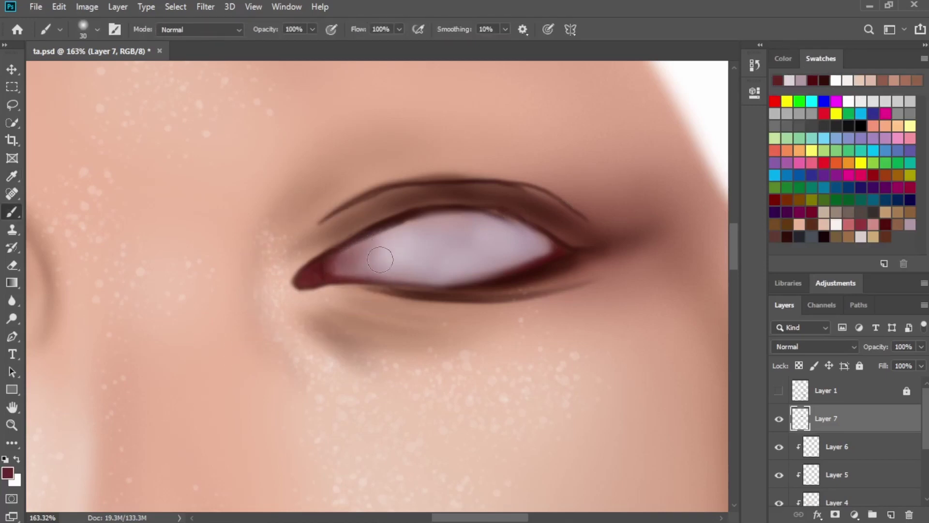
pyautogui.moveTo(548, 239)
pyautogui.mouseDown()
pyautogui.moveTo(507, 261)
pyautogui.moveTo(512, 232)
pyautogui.moveTo(496, 268)
pyautogui.moveTo(536, 253)
pyautogui.moveTo(463, 282)
pyautogui.moveTo(413, 281)
pyautogui.moveTo(505, 293)
pyautogui.mouseUp()
pyautogui.press('[')
pyautogui.press('[')
pyautogui.press('[')
pyautogui.moveTo(378, 280); pyautogui.dragTo(526, 272)
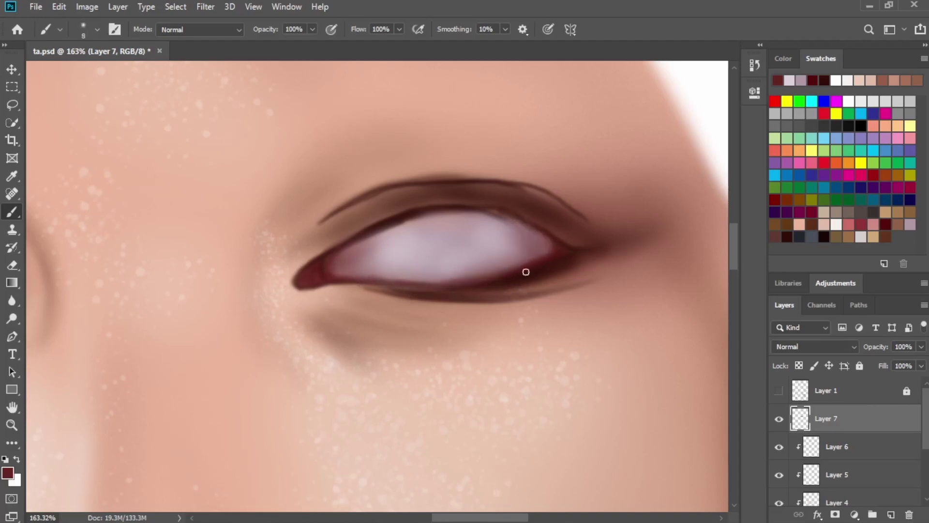
pyautogui.hotkey('ctrl', 's')
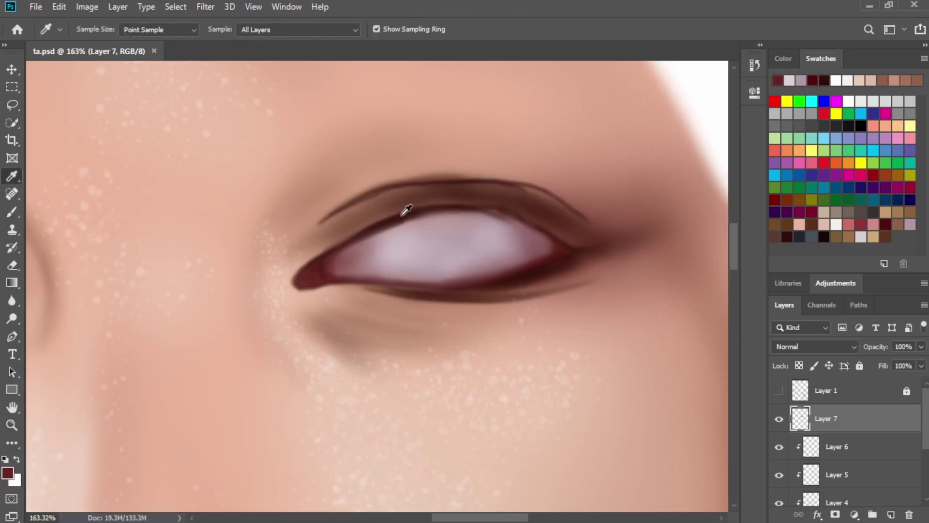
# Sample the dark brown of the right eyelid, show the line art and trace the left eye's lower lid.
pyautogui.keyDown('alt'); pyautogui.click(452, 193); pyautogui.keyUp('alt')
pyautogui.click(778, 390)
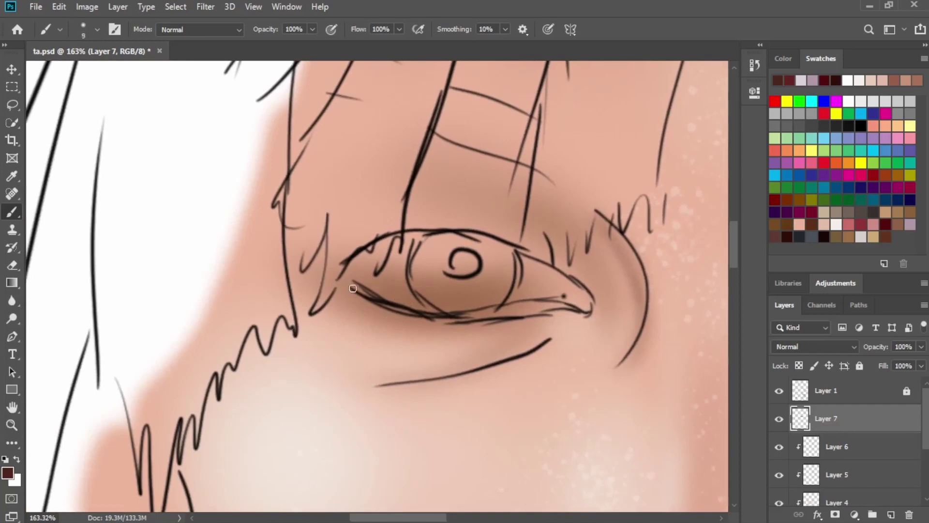
pyautogui.press(']')
pyautogui.moveTo(353, 288)
pyautogui.mouseDown()
pyautogui.moveTo(336, 274)
pyautogui.moveTo(407, 306)
pyautogui.moveTo(477, 317)
pyautogui.moveTo(444, 320)
pyautogui.moveTo(589, 312)
pyautogui.mouseUp()
pyautogui.moveTo(532, 311); pyautogui.dragTo(463, 317)
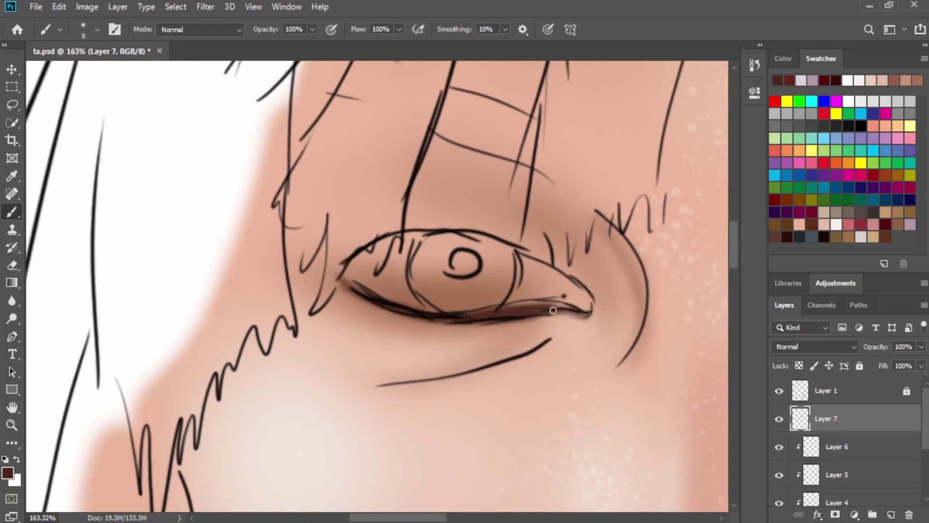
# Trace the left eye's inner corner and upper lid with an 8 px brush, undoing and repainting stray strokes.
pyautogui.moveTo(553, 310)
pyautogui.mouseDown()
pyautogui.moveTo(595, 316)
pyautogui.moveTo(585, 286)
pyautogui.mouseUp()
pyautogui.hotkey('ctrl', 'z')
pyautogui.moveTo(544, 309)
pyautogui.mouseDown()
pyautogui.moveTo(577, 315)
pyautogui.moveTo(589, 291)
pyautogui.mouseUp()
pyautogui.moveTo(508, 248)
pyautogui.mouseDown()
pyautogui.moveTo(585, 290)
pyautogui.moveTo(532, 257)
pyautogui.moveTo(472, 244)
pyautogui.mouseUp()
pyautogui.hotkey('ctrl', 'z')
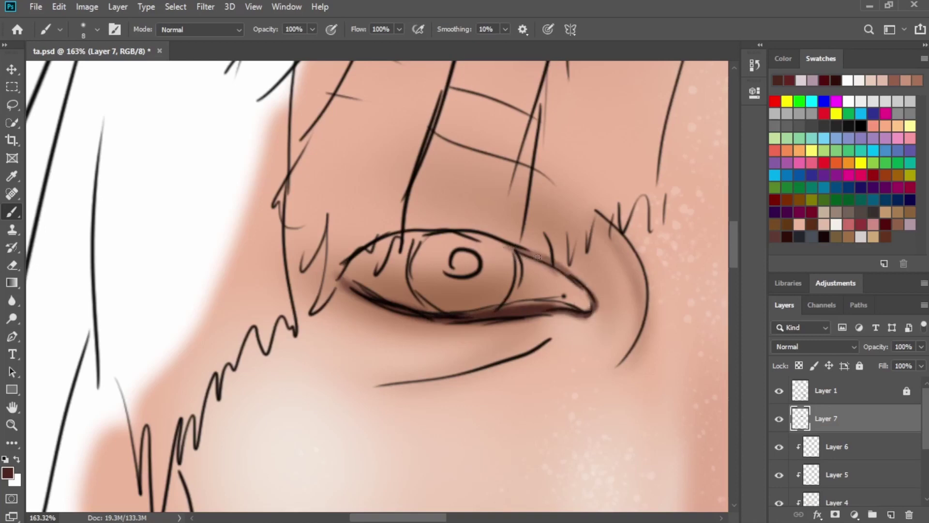
pyautogui.moveTo(537, 257)
pyautogui.mouseDown()
pyautogui.moveTo(360, 228)
pyautogui.moveTo(498, 244)
pyautogui.moveTo(569, 273)
pyautogui.moveTo(593, 303)
pyautogui.moveTo(561, 265)
pyautogui.moveTo(532, 257)
pyautogui.moveTo(607, 272)
pyautogui.moveTo(612, 287)
pyautogui.moveTo(585, 296)
pyautogui.moveTo(592, 306)
pyautogui.mouseUp()
# Hide the line art and darken the outer part of the left eye's lower lid line.
pyautogui.click(778, 391)
pyautogui.press('e')
pyautogui.press('b')
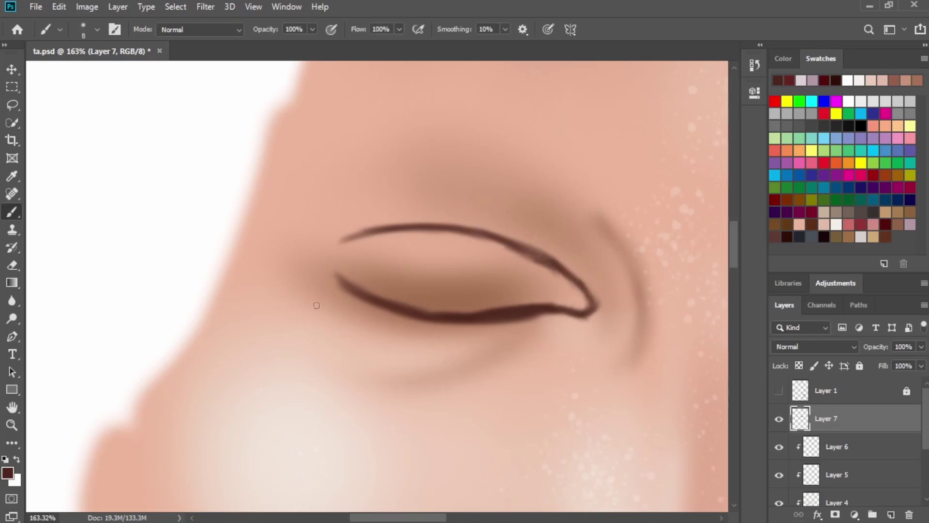
pyautogui.moveTo(339, 277); pyautogui.dragTo(403, 308)
# Sample dark red from the right eye and paint it along the left eye's lower lid line.
pyautogui.moveTo(599, 283); pyautogui.dragTo(249, 268)
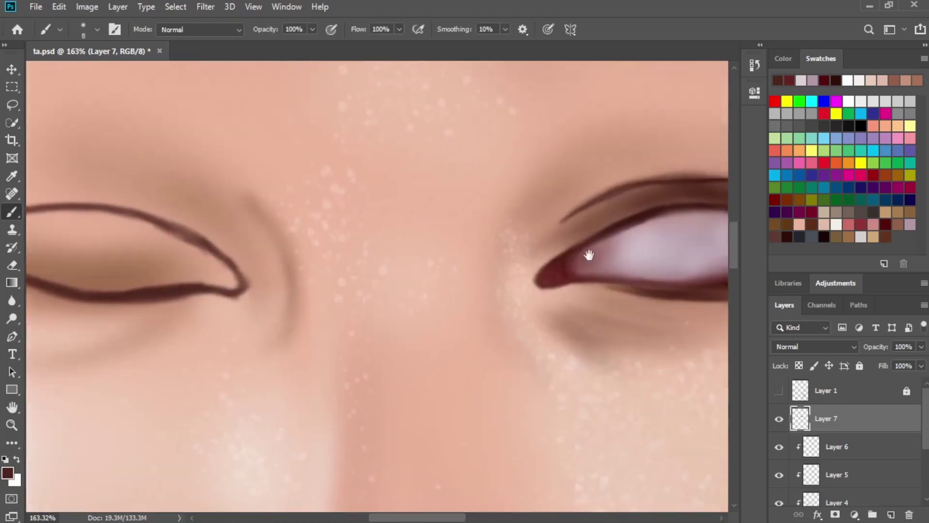
pyautogui.press('i')
pyautogui.click(708, 250)
pyautogui.press('b')
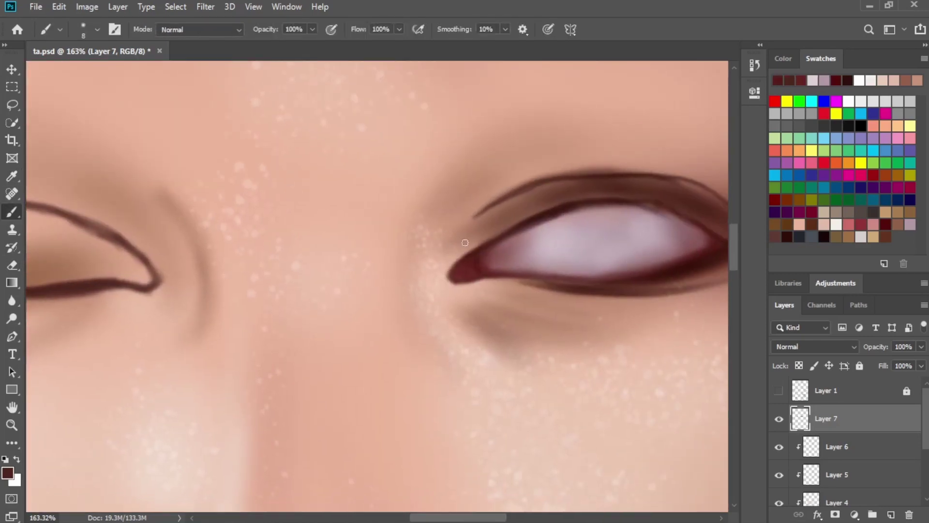
pyautogui.hscroll(-10, 408, 276)
pyautogui.moveTo(300, 285)
pyautogui.mouseDown()
pyautogui.moveTo(435, 325)
pyautogui.moveTo(517, 311)
pyautogui.mouseUp()
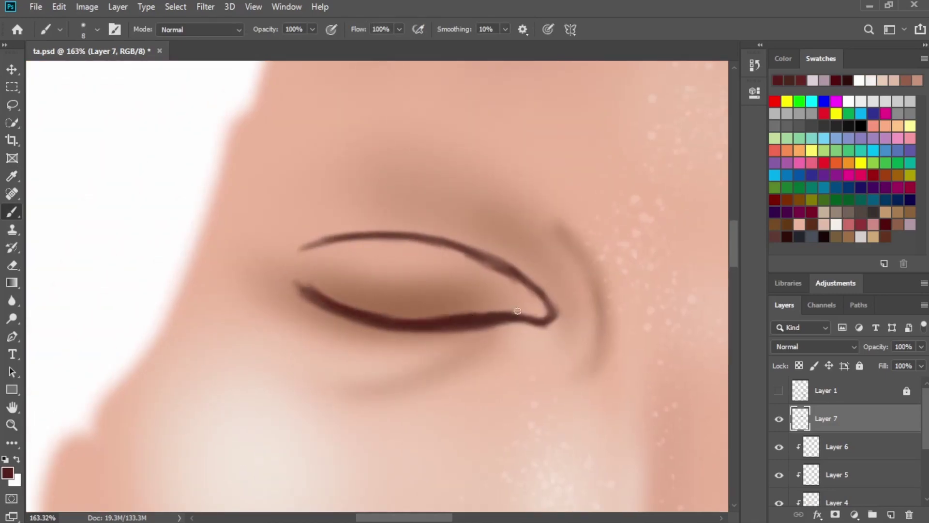
# Shade the skin just beneath the left eye's lower lid with a 15 px brush in the dark red.
pyautogui.press(']')
pyautogui.moveTo(377, 339); pyautogui.dragTo(454, 334)
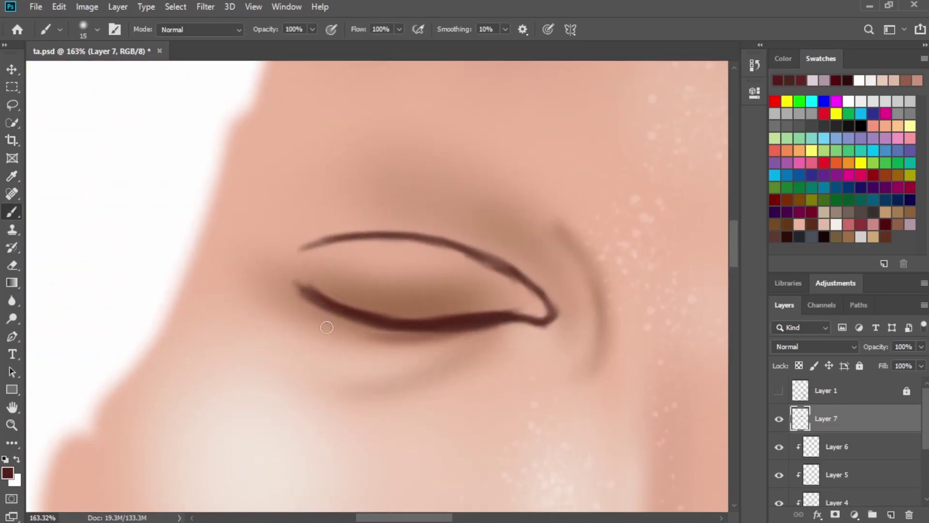
pyautogui.moveTo(333, 341)
pyautogui.mouseDown()
pyautogui.moveTo(451, 330)
pyautogui.moveTo(356, 321)
pyautogui.moveTo(451, 353)
pyautogui.moveTo(422, 332)
pyautogui.moveTo(442, 336)
pyautogui.moveTo(436, 331)
pyautogui.moveTo(297, 364)
pyautogui.moveTo(331, 367)
pyautogui.mouseUp()
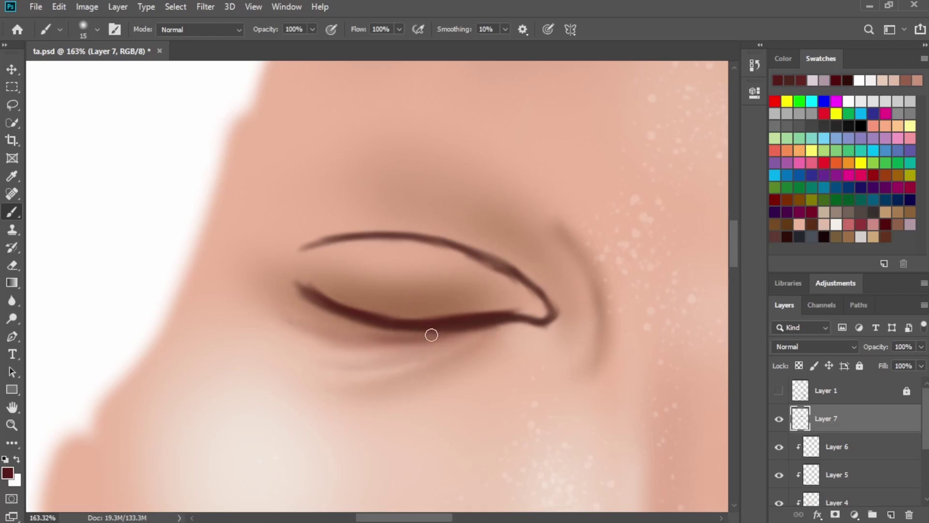
# Fill in the left eye's inner corner with dark red using a smaller brush, separating it from the eyeball.
pyautogui.press('[')
pyautogui.press('[')
pyautogui.moveTo(468, 315)
pyautogui.mouseDown()
pyautogui.moveTo(531, 315)
pyautogui.moveTo(518, 309)
pyautogui.moveTo(527, 296)
pyautogui.moveTo(545, 313)
pyautogui.moveTo(543, 299)
pyautogui.moveTo(529, 299)
pyautogui.moveTo(543, 319)
pyautogui.moveTo(512, 312)
pyautogui.mouseUp()
pyautogui.press(']')
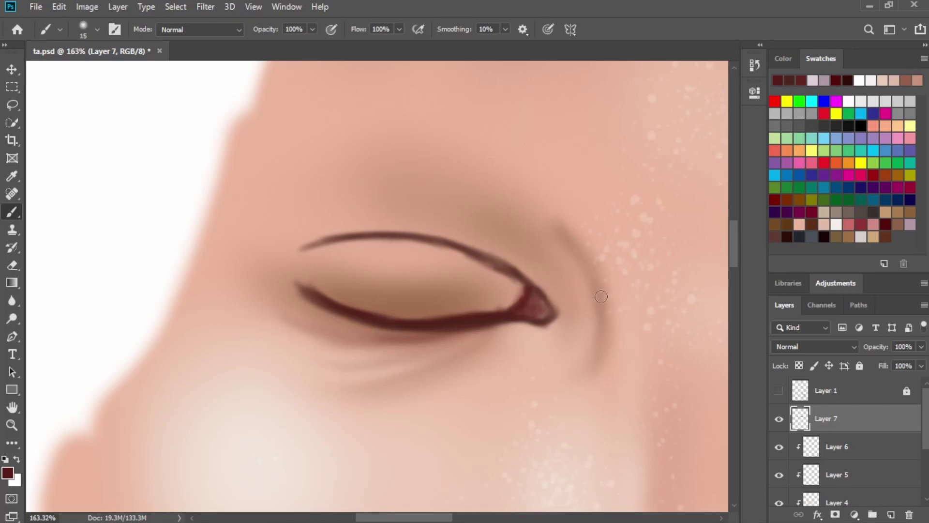
# Choose the mauve swatch and fill the left eyeball between the lid lines with a 20 px brush.
pyautogui.moveTo(677, 262); pyautogui.dragTo(205, 300)
pyautogui.click(911, 225)
pyautogui.moveTo(152, 280); pyautogui.dragTo(629, 276)
pyautogui.press(']')
pyautogui.press(']')
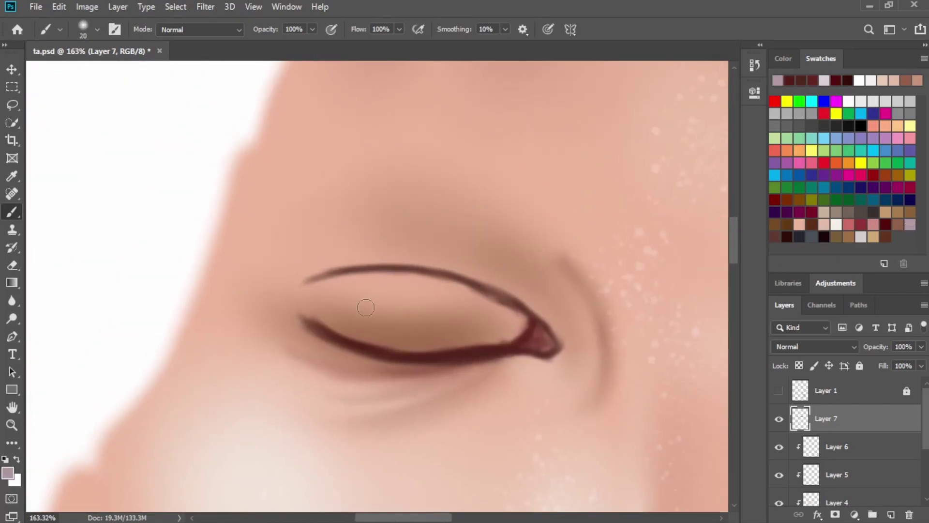
pyautogui.moveTo(362, 305)
pyautogui.mouseDown()
pyautogui.moveTo(409, 336)
pyautogui.moveTo(463, 337)
pyautogui.moveTo(517, 323)
pyautogui.moveTo(477, 306)
pyautogui.moveTo(488, 303)
pyautogui.moveTo(404, 283)
pyautogui.moveTo(327, 292)
pyautogui.moveTo(333, 313)
pyautogui.moveTo(329, 289)
pyautogui.moveTo(469, 321)
pyautogui.mouseUp()
pyautogui.press('[')
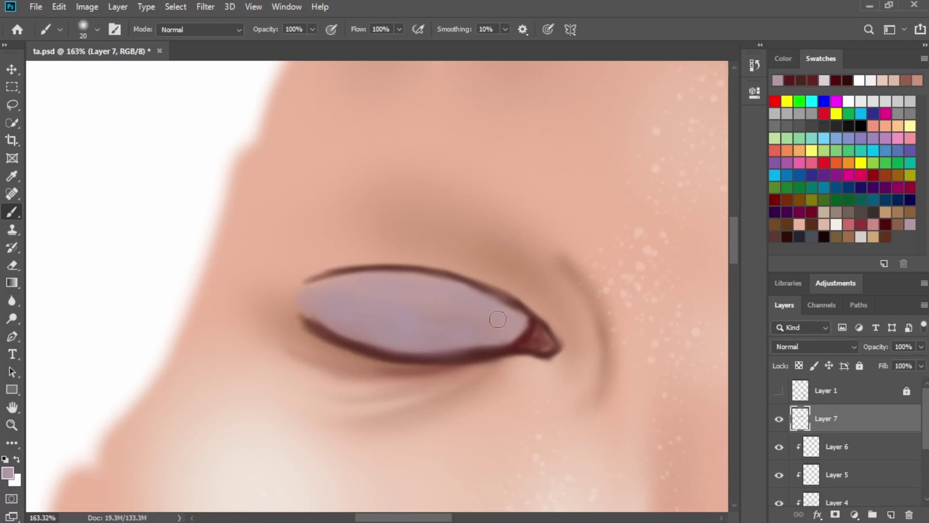
pyautogui.moveTo(409, 308)
pyautogui.mouseDown()
pyautogui.moveTo(466, 339)
pyautogui.moveTo(493, 332)
pyautogui.mouseUp()
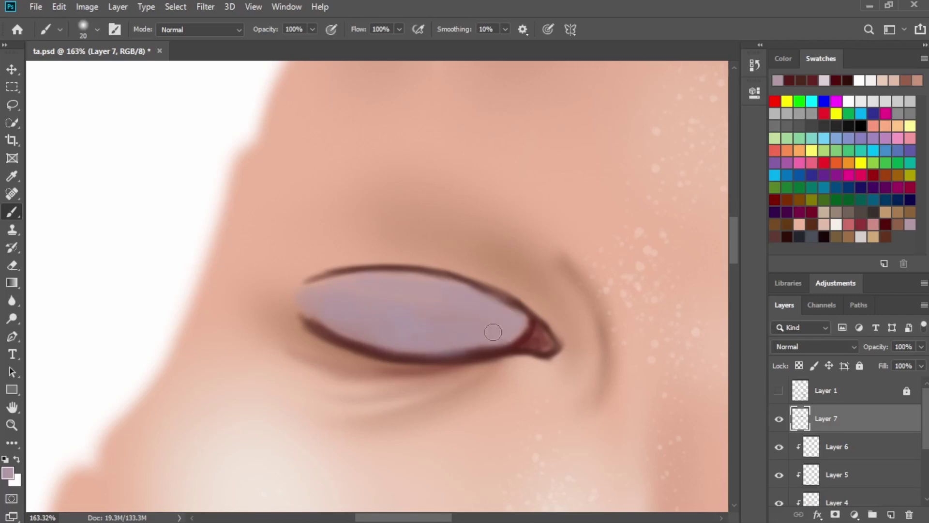
# Choose a light grey with 0% saturation and 84% brightness and lighten the left eyeball's centre with a 30 px brush.
pyautogui.click(783, 60)
pyautogui.click(822, 160)
pyautogui.press(']')
pyautogui.moveTo(398, 297)
pyautogui.mouseDown()
pyautogui.moveTo(491, 316)
pyautogui.moveTo(493, 327)
pyautogui.moveTo(396, 307)
pyautogui.moveTo(450, 334)
pyautogui.mouseUp()
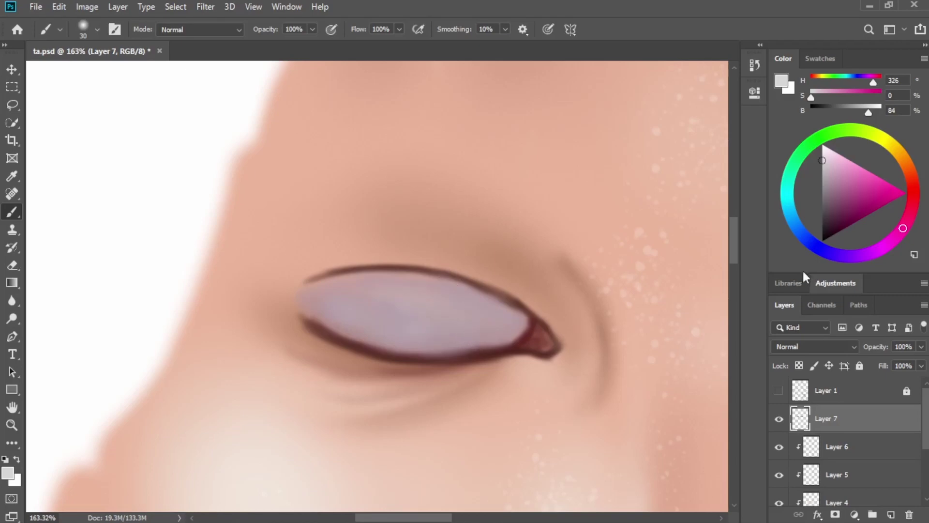
# Sample dark red from the left eye's lower lid and softly shade the eyeball's corners and edges.
pyautogui.keyDown('alt'); pyautogui.click(495, 348); pyautogui.keyUp('alt')
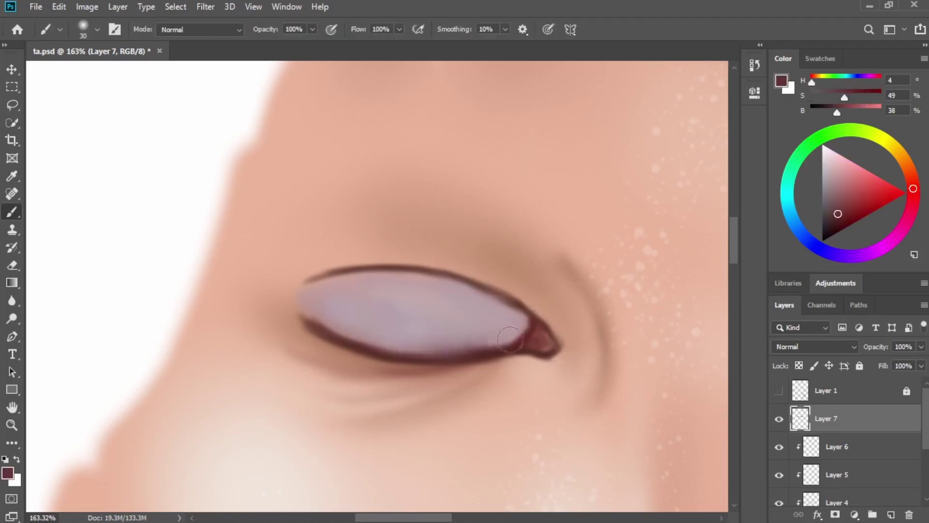
pyautogui.moveTo(510, 339)
pyautogui.mouseDown()
pyautogui.moveTo(529, 317)
pyautogui.moveTo(499, 304)
pyautogui.mouseUp()
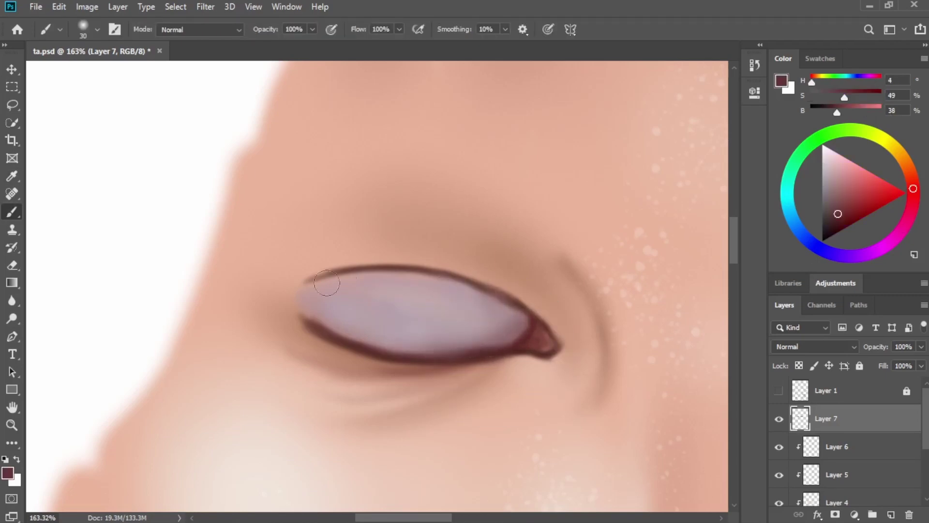
pyautogui.moveTo(326, 283)
pyautogui.mouseDown()
pyautogui.moveTo(324, 309)
pyautogui.moveTo(351, 293)
pyautogui.moveTo(348, 321)
pyautogui.moveTo(345, 285)
pyautogui.mouseUp()
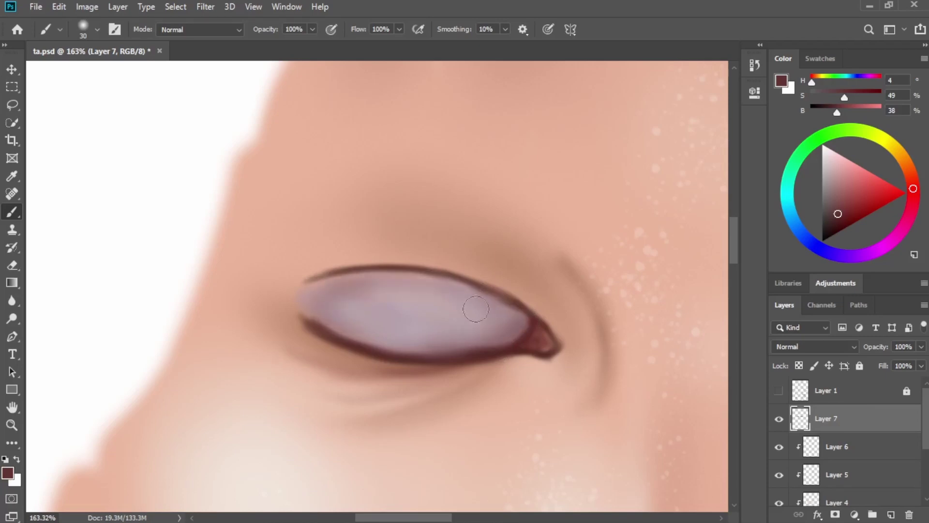
pyautogui.moveTo(476, 309)
pyautogui.mouseDown()
pyautogui.moveTo(366, 331)
pyautogui.moveTo(371, 342)
pyautogui.moveTo(456, 343)
pyautogui.mouseUp()
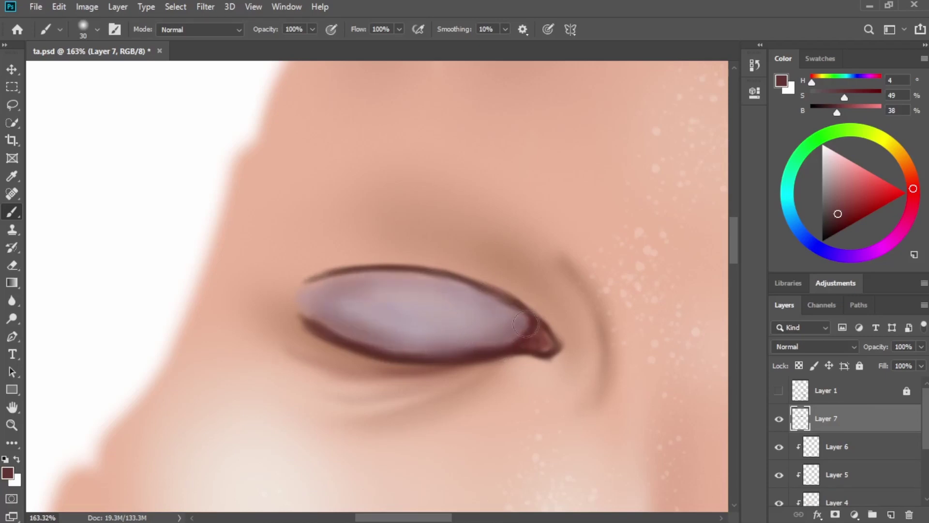
# Compare both painted eyes with the line art shown and hidden.
pyautogui.moveTo(687, 343); pyautogui.dragTo(339, 296)
pyautogui.click(779, 390)
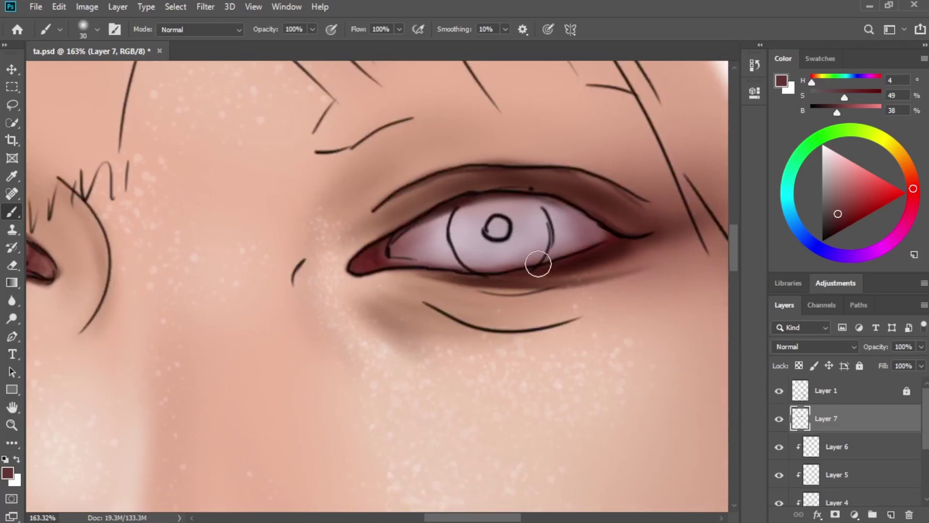
pyautogui.hscroll(-2, 538, 264)
pyautogui.scroll(-3, 581, 326)
pyautogui.hscroll(-1, 581, 325)
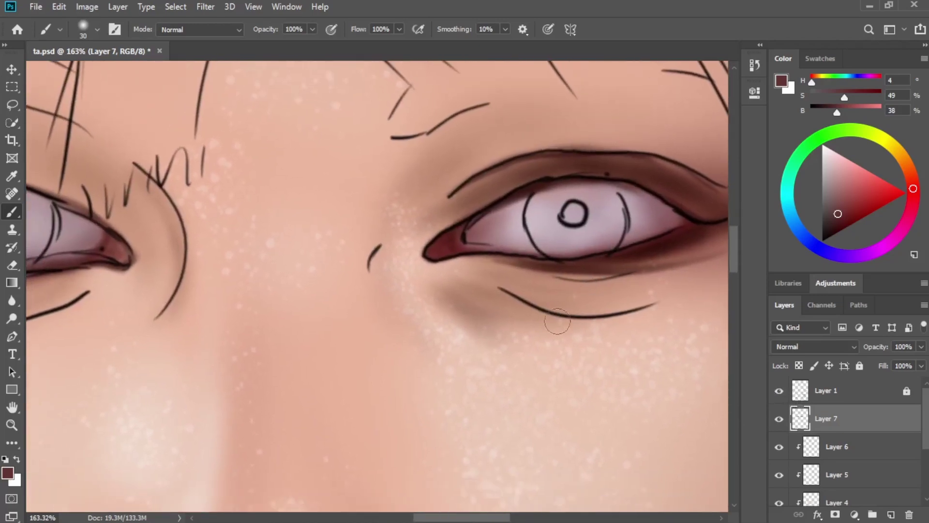
pyautogui.scroll(-4, 527, 323)
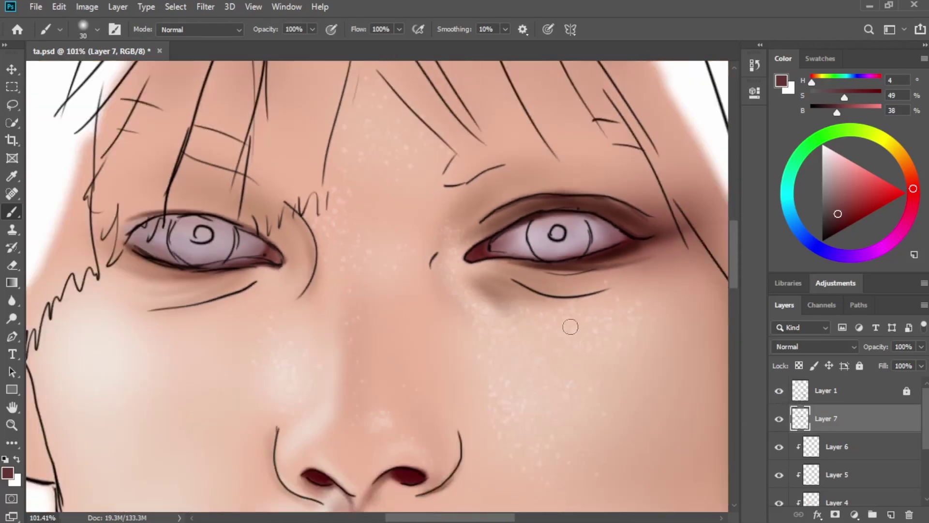
pyautogui.click(778, 390)
pyautogui.scroll(3, 615, 271)
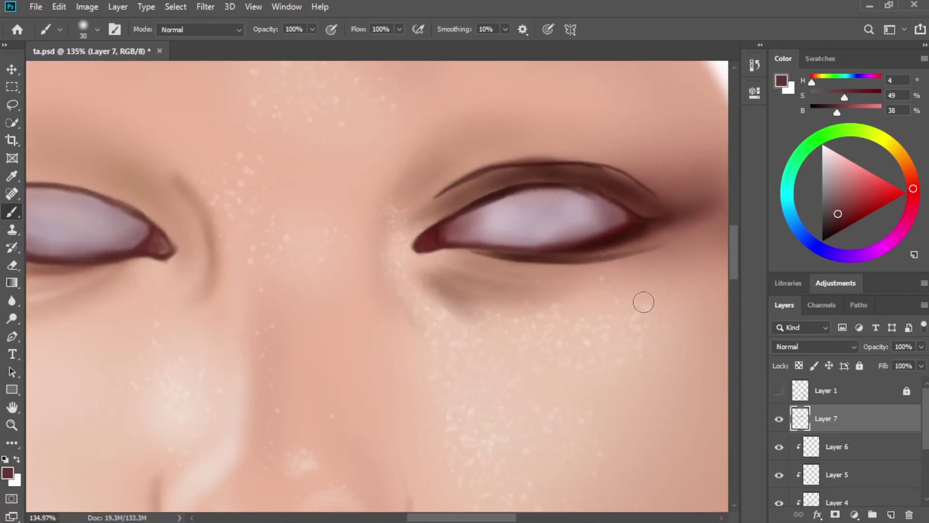
# Show the line art, choose the dark blue-grey swatch and fill the right eye's iris with a 20 px brush.
pyautogui.click(779, 390)
pyautogui.scroll(4, 616, 247)
pyautogui.click(820, 58)
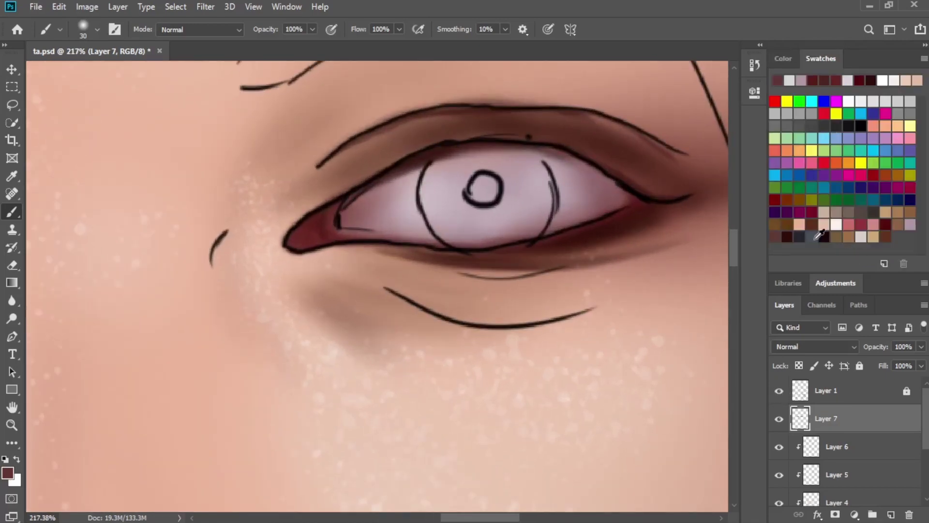
pyautogui.click(799, 236)
pyautogui.press('[')
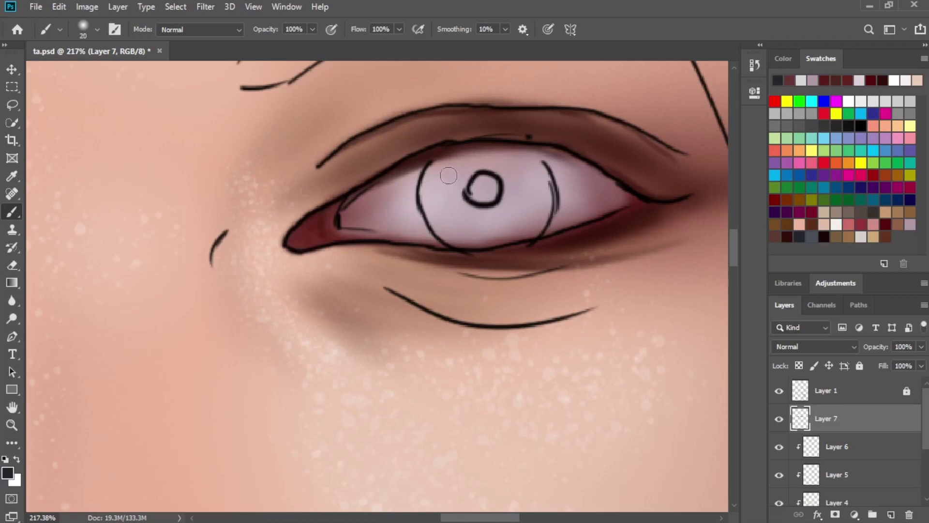
pyautogui.moveTo(448, 175)
pyautogui.mouseDown()
pyautogui.moveTo(512, 165)
pyautogui.moveTo(525, 187)
pyautogui.moveTo(525, 163)
pyautogui.moveTo(473, 167)
pyautogui.moveTo(537, 197)
pyautogui.moveTo(529, 222)
pyautogui.moveTo(484, 227)
pyautogui.moveTo(450, 216)
pyautogui.moveTo(446, 227)
pyautogui.moveTo(434, 200)
pyautogui.moveTo(487, 231)
pyautogui.moveTo(513, 223)
pyautogui.moveTo(454, 187)
pyautogui.mouseUp()
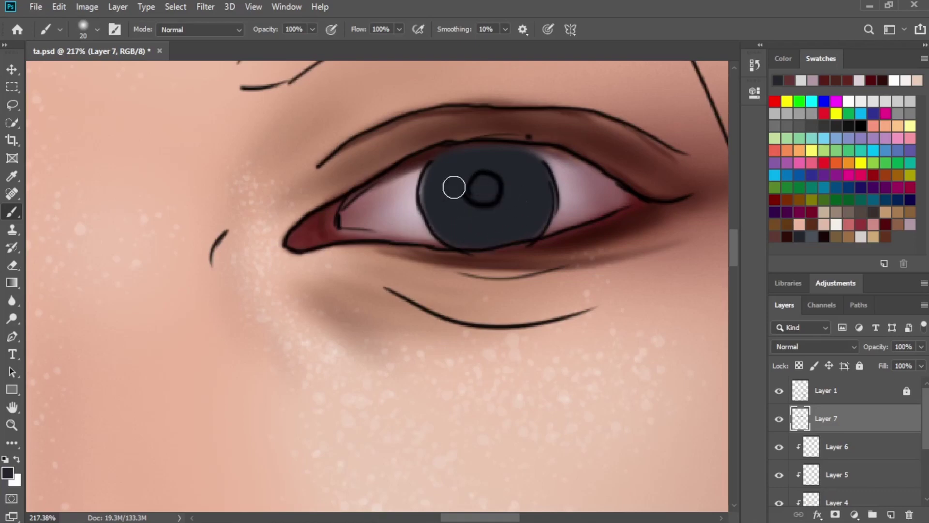
# Fill the left eye's iris with the same dark blue-grey inside the line art.
pyautogui.moveTo(368, 199); pyautogui.dragTo(590, 191)
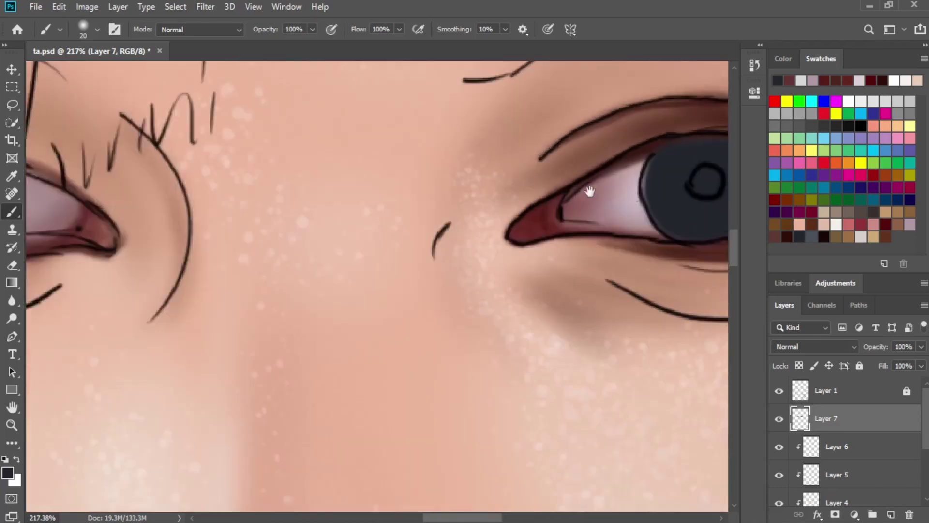
pyautogui.moveTo(213, 207); pyautogui.dragTo(692, 242)
pyautogui.moveTo(377, 215)
pyautogui.mouseDown()
pyautogui.moveTo(399, 203)
pyautogui.moveTo(396, 193)
pyautogui.moveTo(449, 195)
pyautogui.moveTo(472, 222)
pyautogui.moveTo(474, 207)
pyautogui.moveTo(476, 225)
pyautogui.moveTo(414, 269)
pyautogui.moveTo(396, 253)
pyautogui.moveTo(377, 256)
pyautogui.moveTo(392, 271)
pyautogui.moveTo(436, 264)
pyautogui.moveTo(393, 243)
pyautogui.moveTo(417, 218)
pyautogui.moveTo(393, 219)
pyautogui.moveTo(396, 270)
pyautogui.moveTo(452, 265)
pyautogui.mouseUp()
pyautogui.moveTo(692, 271); pyautogui.dragTo(46, 256)
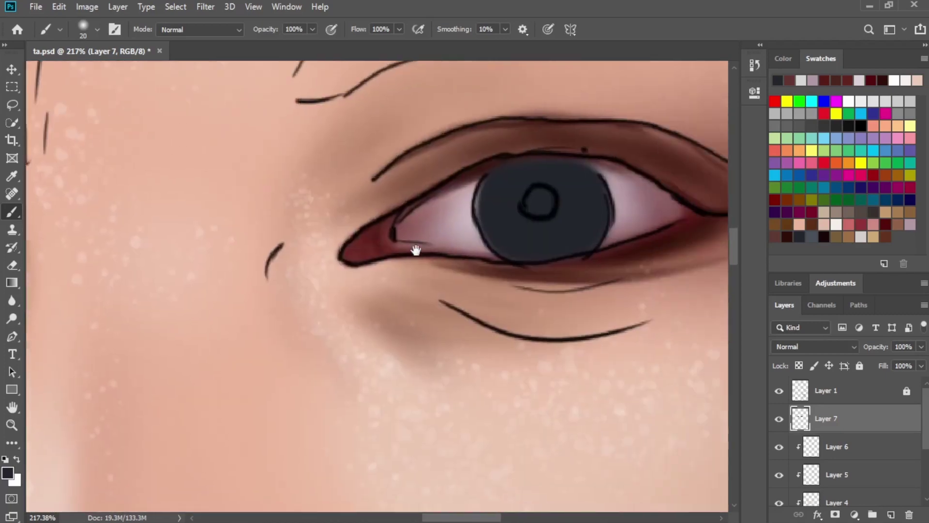
pyautogui.moveTo(415, 249); pyautogui.dragTo(358, 251)
pyautogui.moveTo(583, 307)
pyautogui.mouseDown()
pyautogui.moveTo(548, 317)
pyautogui.moveTo(618, 290)
pyautogui.moveTo(649, 290)
pyautogui.mouseUp()
# Hide the line art, choose a near-black swatch and darken the right eye's upper and lower lash lines with a small brush.
pyautogui.click(779, 391)
pyautogui.click(811, 237)
pyautogui.press('[')
pyautogui.press('[')
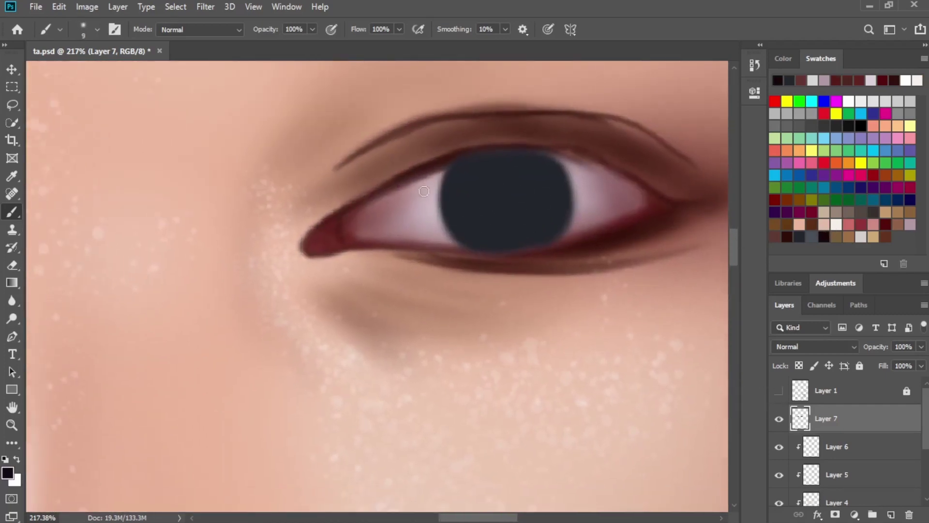
pyautogui.moveTo(360, 198)
pyautogui.mouseDown()
pyautogui.moveTo(444, 163)
pyautogui.moveTo(511, 149)
pyautogui.moveTo(610, 166)
pyautogui.moveTo(662, 205)
pyautogui.mouseUp()
pyautogui.moveTo(612, 183); pyautogui.dragTo(689, 199)
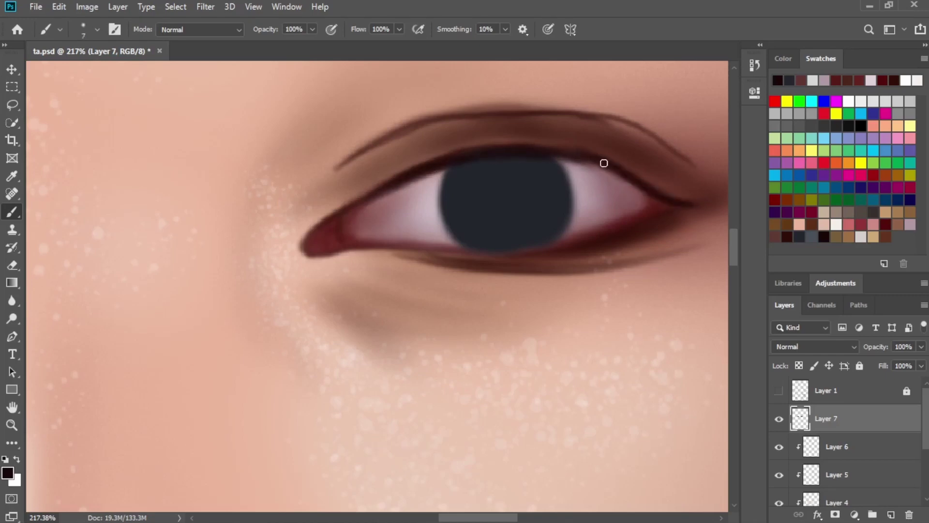
pyautogui.moveTo(604, 163); pyautogui.dragTo(558, 163)
pyautogui.moveTo(402, 247)
pyautogui.mouseDown()
pyautogui.moveTo(467, 259)
pyautogui.moveTo(590, 243)
pyautogui.moveTo(561, 249)
pyautogui.mouseUp()
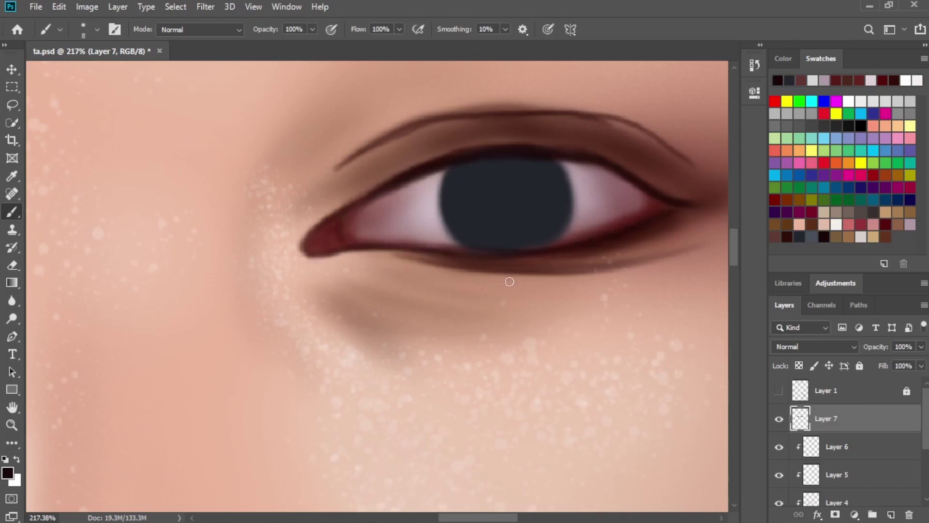
# Darken the left eye's lid lines in near-black, softening the outer part of the lower lid with a 25 px brush.
pyautogui.moveTo(128, 247); pyautogui.dragTo(581, 268)
pyautogui.moveTo(315, 276)
pyautogui.mouseDown()
pyautogui.moveTo(522, 277)
pyautogui.moveTo(660, 292)
pyautogui.mouseUp()
pyautogui.moveTo(363, 213)
pyautogui.mouseDown()
pyautogui.moveTo(497, 190)
pyautogui.moveTo(578, 196)
pyautogui.moveTo(692, 271)
pyautogui.moveTo(647, 293)
pyautogui.moveTo(533, 313)
pyautogui.moveTo(409, 292)
pyautogui.moveTo(495, 305)
pyautogui.moveTo(475, 300)
pyautogui.moveTo(594, 296)
pyautogui.moveTo(486, 309)
pyautogui.mouseUp()
pyautogui.press(']')
pyautogui.press(']')
pyautogui.press(']')
pyautogui.press(']')
pyautogui.press(']')
pyautogui.moveTo(378, 247); pyautogui.dragTo(405, 274)
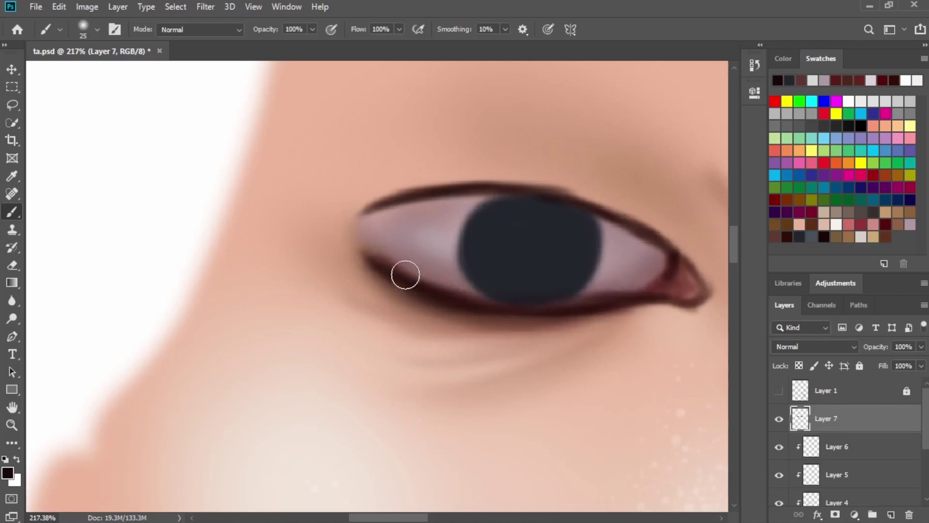
# Choose the lighter blue-grey swatch, paint radial streaks in the right iris with 9 px and 7 px brushes, and save the file.
pyautogui.press('space')
pyautogui.moveTo(537, 322)
pyautogui.mouseDown()
pyautogui.moveTo(491, 273)
pyautogui.moveTo(459, 273)
pyautogui.mouseUp()
pyautogui.press('space')
pyautogui.moveTo(554, 290); pyautogui.dragTo(553, 290)
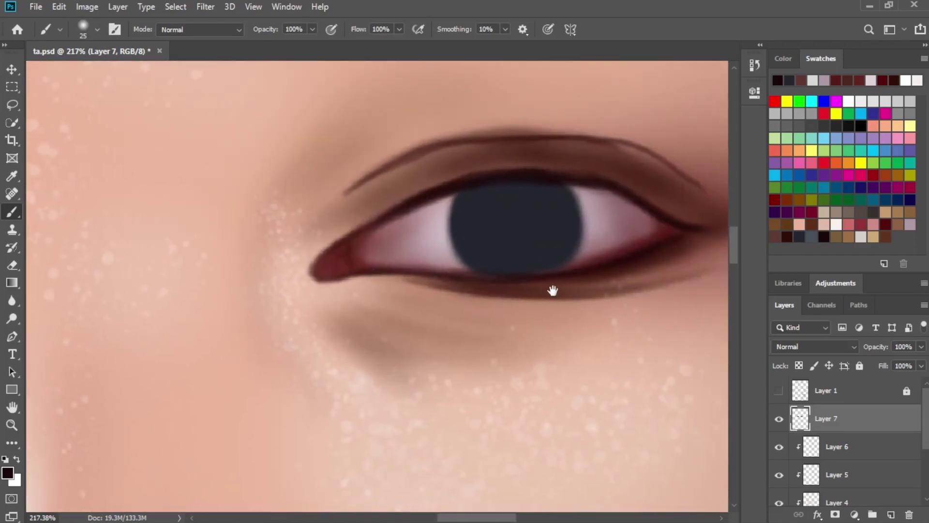
pyautogui.click(822, 233)
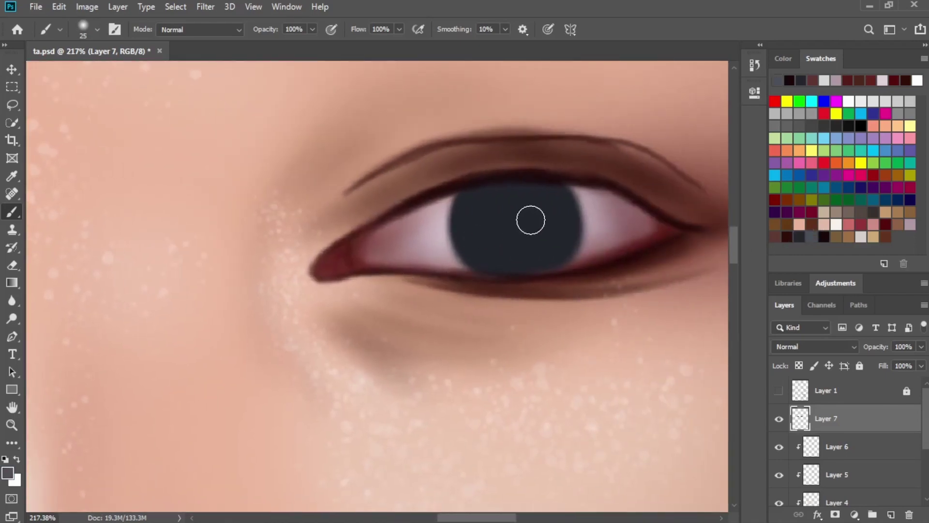
pyautogui.press('[')
pyautogui.press('[')
pyautogui.press('[')
pyautogui.press('[')
pyautogui.moveTo(463, 248); pyautogui.dragTo(485, 231)
pyautogui.moveTo(467, 231)
pyautogui.mouseDown()
pyautogui.moveTo(491, 222)
pyautogui.moveTo(464, 202)
pyautogui.mouseUp()
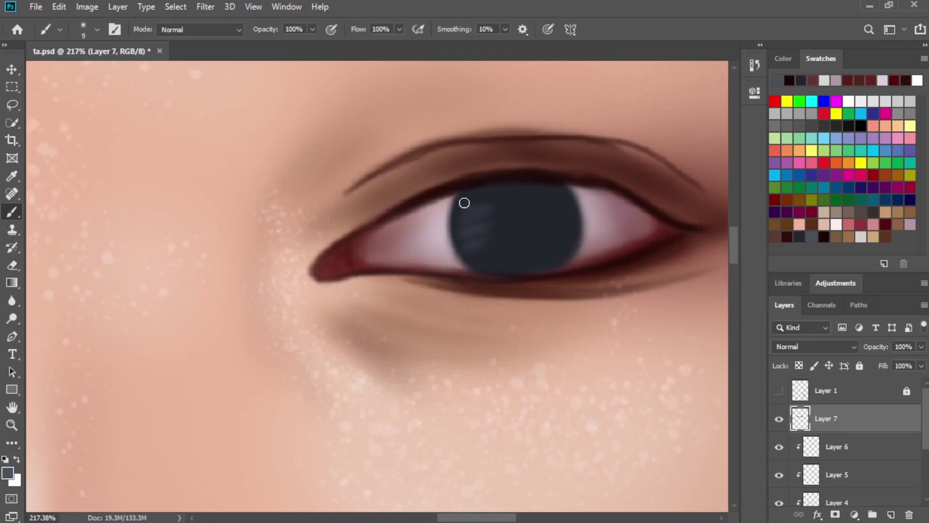
pyautogui.moveTo(498, 251)
pyautogui.mouseDown()
pyautogui.moveTo(562, 247)
pyautogui.moveTo(556, 201)
pyautogui.moveTo(524, 255)
pyautogui.moveTo(509, 230)
pyautogui.moveTo(498, 230)
pyautogui.moveTo(552, 217)
pyautogui.mouseUp()
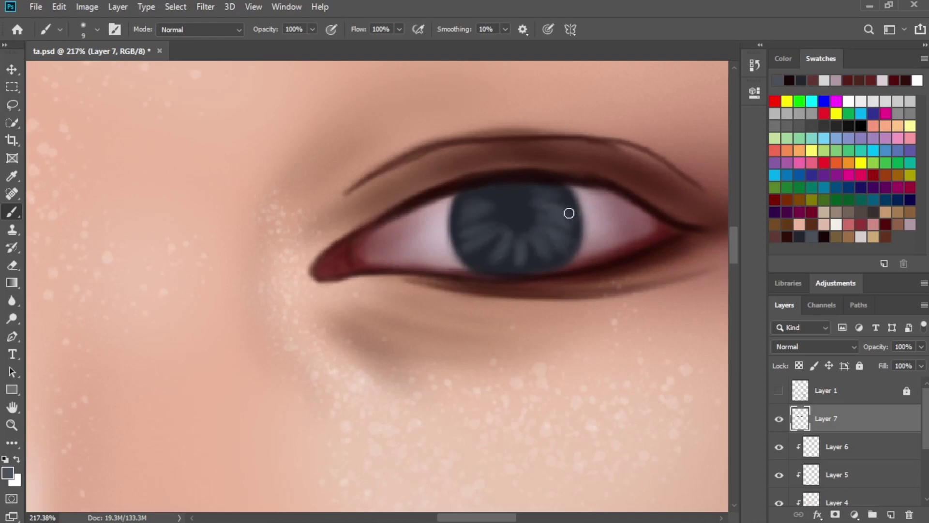
pyautogui.moveTo(507, 253)
pyautogui.mouseDown()
pyautogui.moveTo(522, 248)
pyautogui.moveTo(510, 253)
pyautogui.moveTo(501, 232)
pyautogui.moveTo(465, 220)
pyautogui.mouseUp()
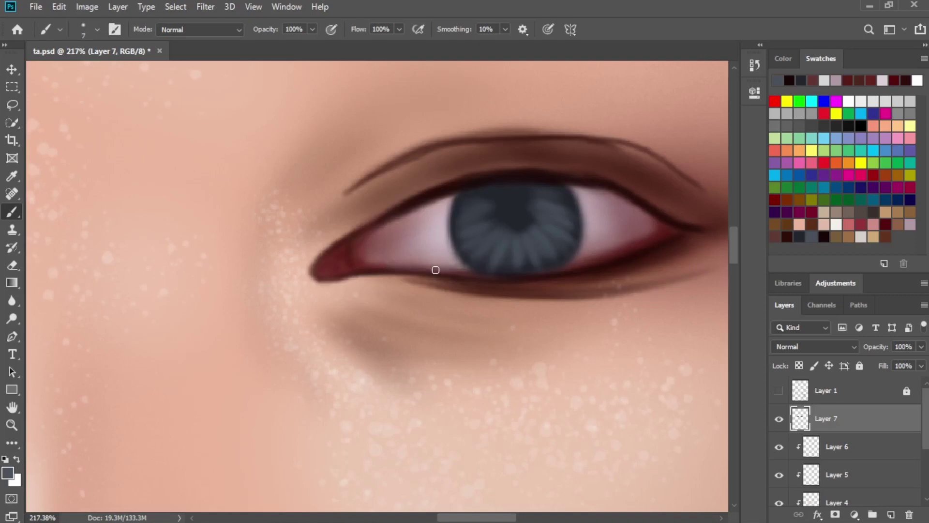
pyautogui.hotkey('ctrl', 's')
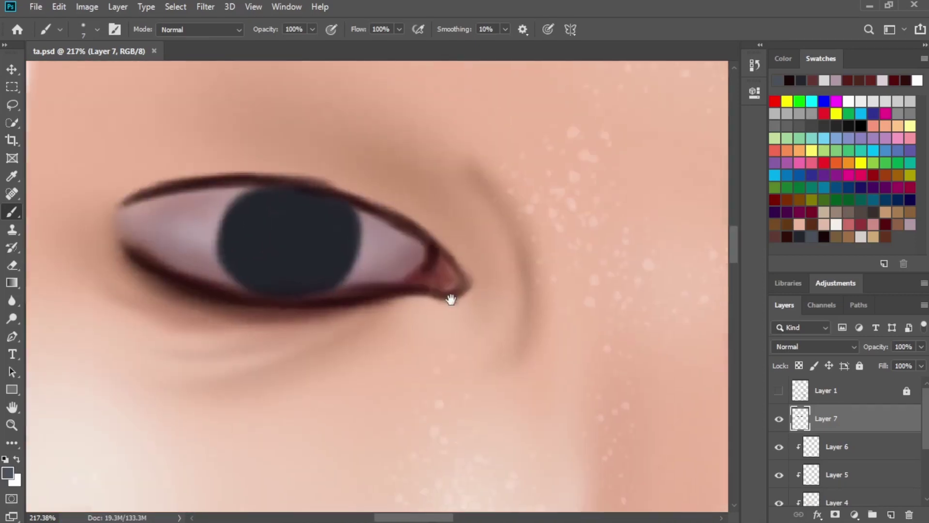
# Paint radial blue-grey streaks around the left eye's iris using 10 px and 8 px brushes.
pyautogui.hscroll(-4, 448, 296)
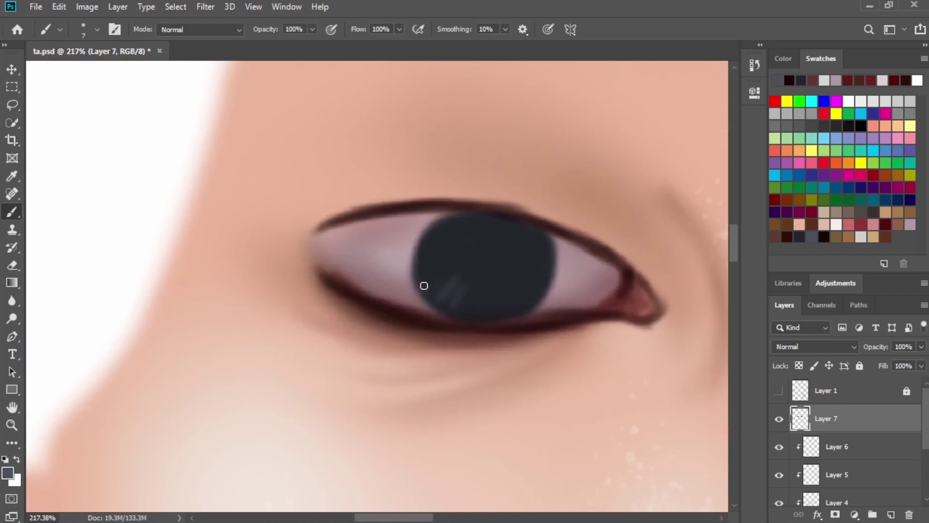
pyautogui.press(']')
pyautogui.press(']')
pyautogui.press(']')
pyautogui.moveTo(436, 289)
pyautogui.mouseDown()
pyautogui.moveTo(449, 278)
pyautogui.moveTo(464, 230)
pyautogui.mouseUp()
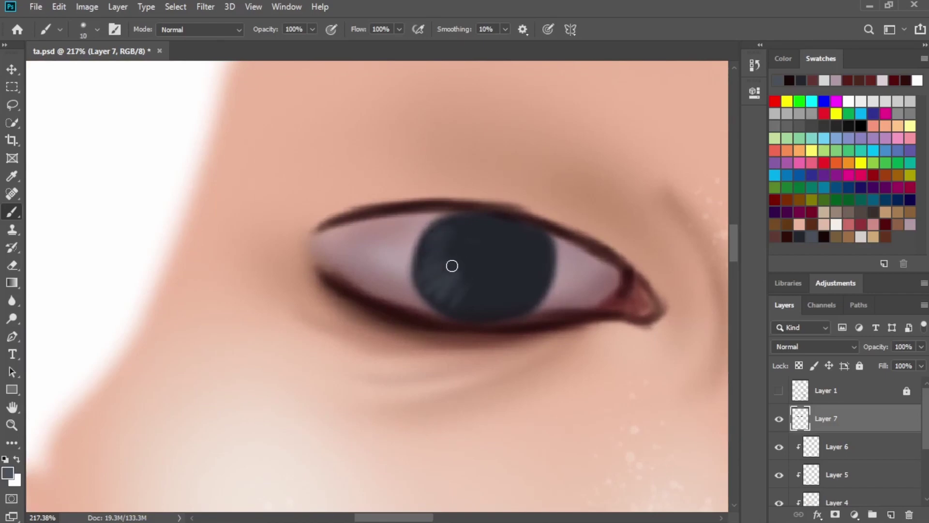
pyautogui.moveTo(452, 266)
pyautogui.mouseDown()
pyautogui.moveTo(427, 255)
pyautogui.moveTo(444, 238)
pyautogui.mouseUp()
pyautogui.moveTo(479, 317)
pyautogui.mouseDown()
pyautogui.moveTo(502, 280)
pyautogui.moveTo(536, 274)
pyautogui.moveTo(537, 244)
pyautogui.moveTo(451, 291)
pyautogui.moveTo(494, 311)
pyautogui.moveTo(510, 274)
pyautogui.moveTo(541, 246)
pyautogui.moveTo(492, 271)
pyautogui.mouseUp()
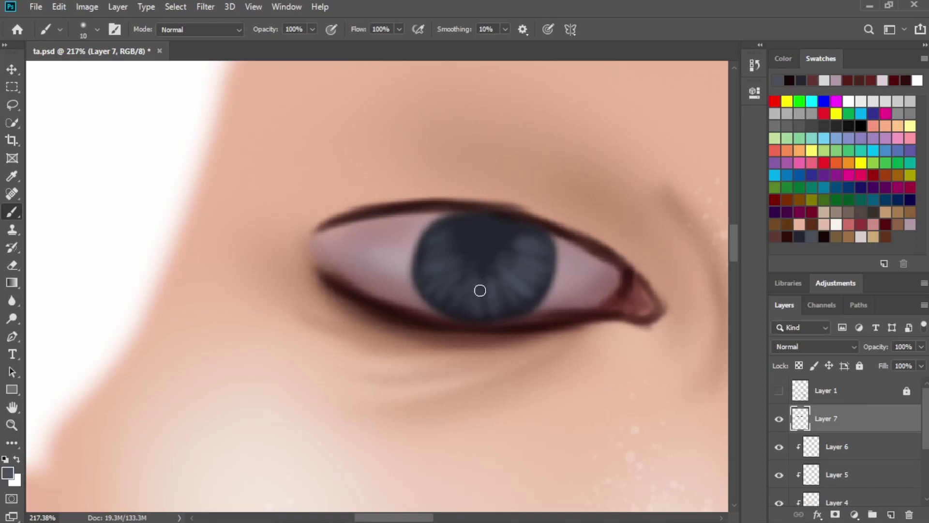
pyautogui.moveTo(465, 286); pyautogui.dragTo(453, 314)
pyautogui.moveTo(479, 292); pyautogui.dragTo(490, 305)
pyautogui.moveTo(452, 275); pyautogui.dragTo(436, 294)
pyautogui.press('[')
pyautogui.press('[')
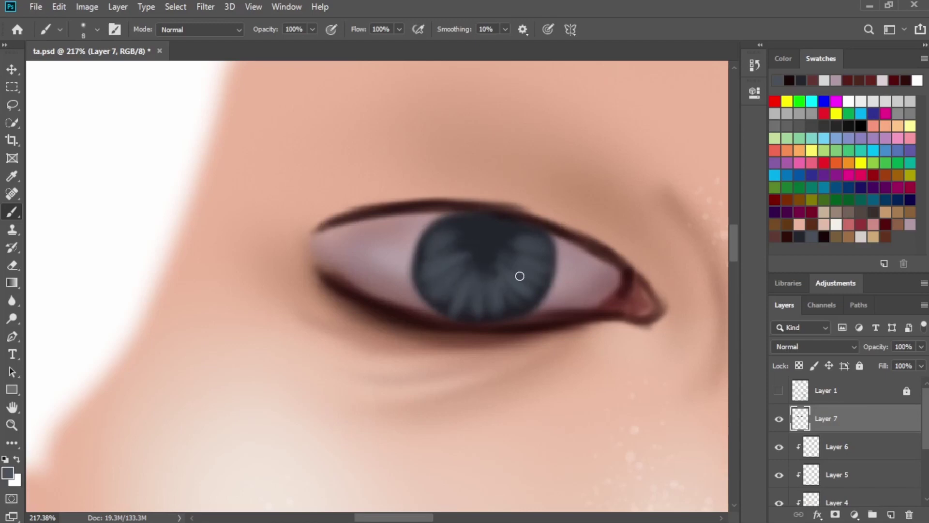
# Choose the near-black swatch and shade the upper edge of the left iris under the lid with 15 px and 9 px brushes.
pyautogui.press('i')
pyautogui.click(823, 236)
pyautogui.press('b')
pyautogui.press(']')
pyautogui.press(']')
pyautogui.press(']')
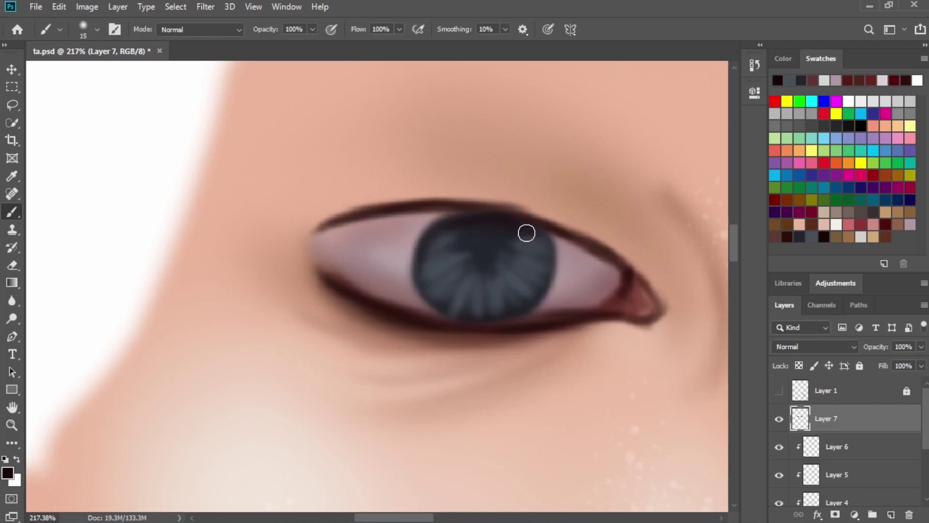
pyautogui.press('[')
pyautogui.press('[')
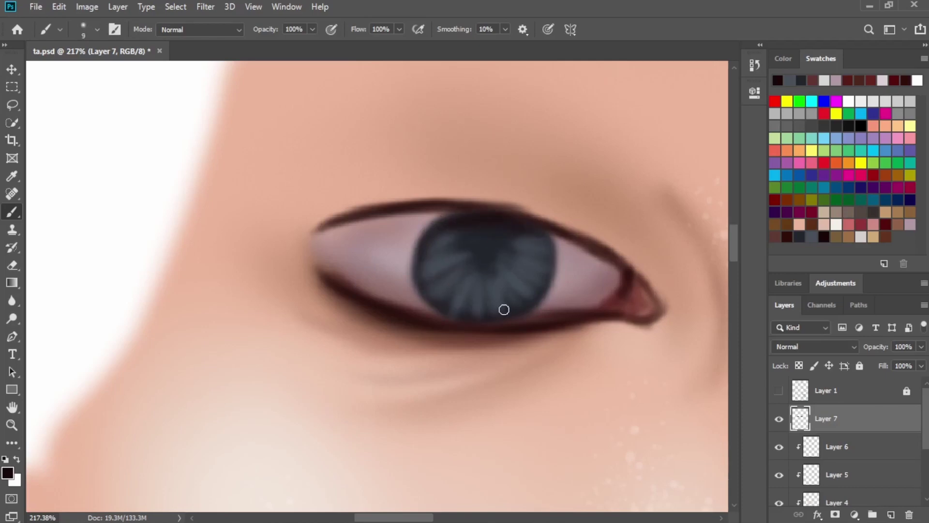
# Lighten the blue-grey swatch to a mid grey and paint finer, brighter streaks in the right iris with a 4 px brush.
pyautogui.hscroll(10, 574, 311)
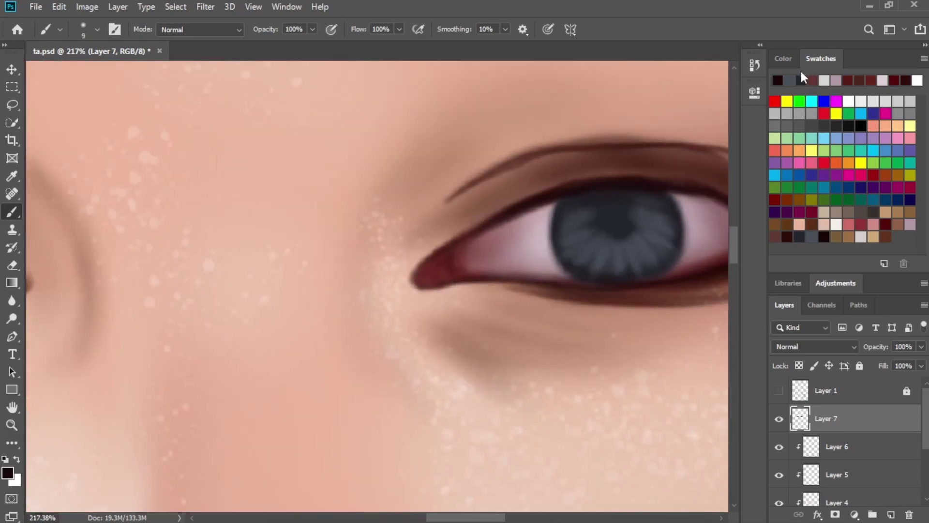
pyautogui.click(810, 235)
pyautogui.click(783, 59)
pyautogui.moveTo(825, 211); pyautogui.dragTo(823, 194)
pyautogui.click(809, 60)
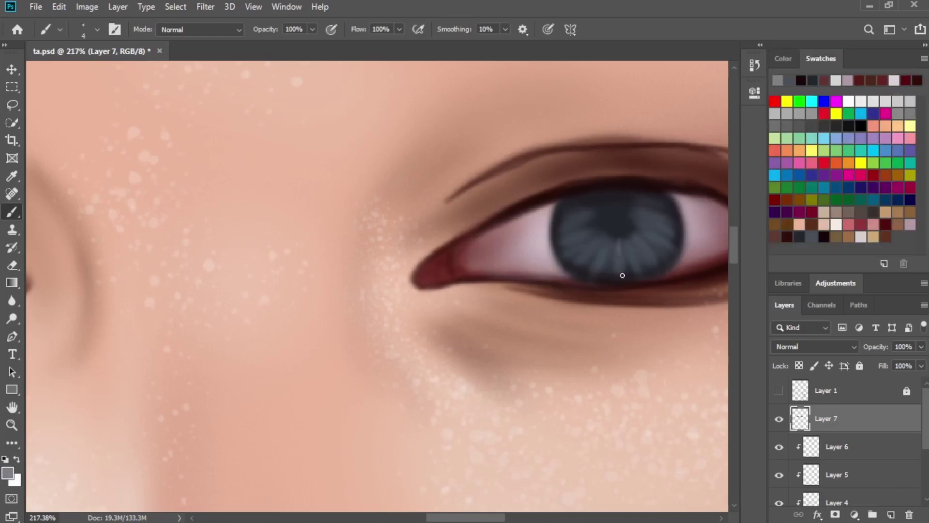
pyautogui.moveTo(622, 259)
pyautogui.mouseDown()
pyautogui.moveTo(652, 265)
pyautogui.moveTo(635, 226)
pyautogui.moveTo(662, 227)
pyautogui.moveTo(637, 211)
pyautogui.mouseUp()
pyautogui.moveTo(603, 249)
pyautogui.mouseDown()
pyautogui.moveTo(577, 243)
pyautogui.moveTo(595, 231)
pyautogui.moveTo(564, 231)
pyautogui.moveTo(590, 214)
pyautogui.moveTo(589, 255)
pyautogui.moveTo(604, 244)
pyautogui.moveTo(616, 266)
pyautogui.mouseUp()
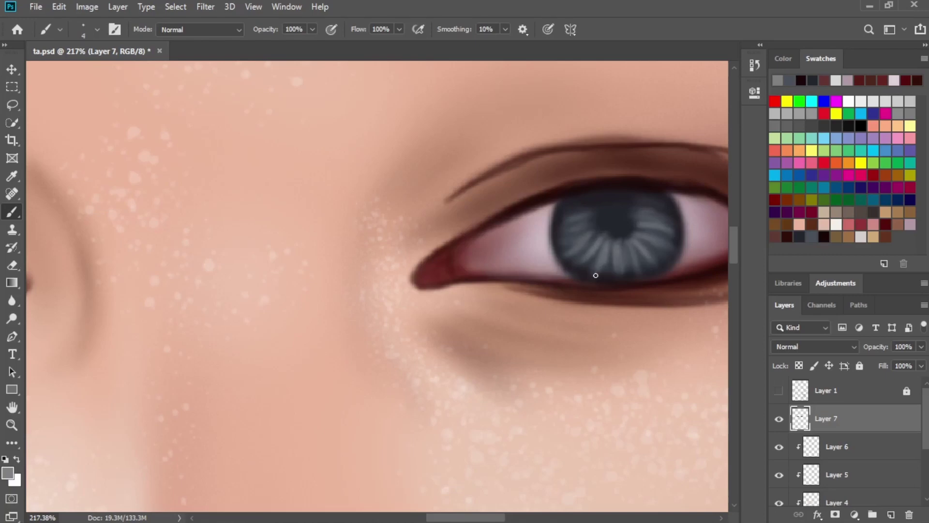
# Paint matching bright mid-grey streaks in the left eye's iris.
pyautogui.press('space')
pyautogui.moveTo(99, 289)
pyautogui.mouseDown()
pyautogui.moveTo(641, 292)
pyautogui.moveTo(686, 308)
pyautogui.mouseUp()
pyautogui.moveTo(441, 269)
pyautogui.mouseDown()
pyautogui.moveTo(465, 271)
pyautogui.moveTo(457, 248)
pyautogui.moveTo(487, 261)
pyautogui.moveTo(434, 266)
pyautogui.moveTo(478, 270)
pyautogui.moveTo(458, 244)
pyautogui.moveTo(479, 256)
pyautogui.moveTo(429, 276)
pyautogui.moveTo(424, 289)
pyautogui.moveTo(425, 263)
pyautogui.moveTo(404, 288)
pyautogui.moveTo(415, 248)
pyautogui.moveTo(392, 265)
pyautogui.moveTo(416, 245)
pyautogui.moveTo(378, 245)
pyautogui.moveTo(419, 229)
pyautogui.mouseUp()
pyautogui.scroll(-2, 419, 272)
# Choose the light grey swatch and add small reflections to both irises and their lower lid edges.
pyautogui.moveTo(506, 313); pyautogui.dragTo(218, 293)
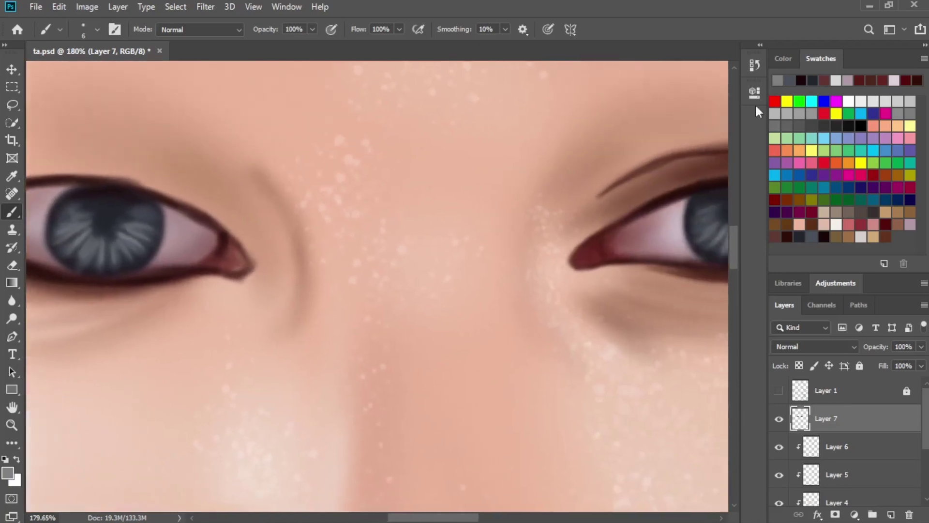
pyautogui.click(837, 79)
pyautogui.moveTo(598, 250); pyautogui.dragTo(399, 240)
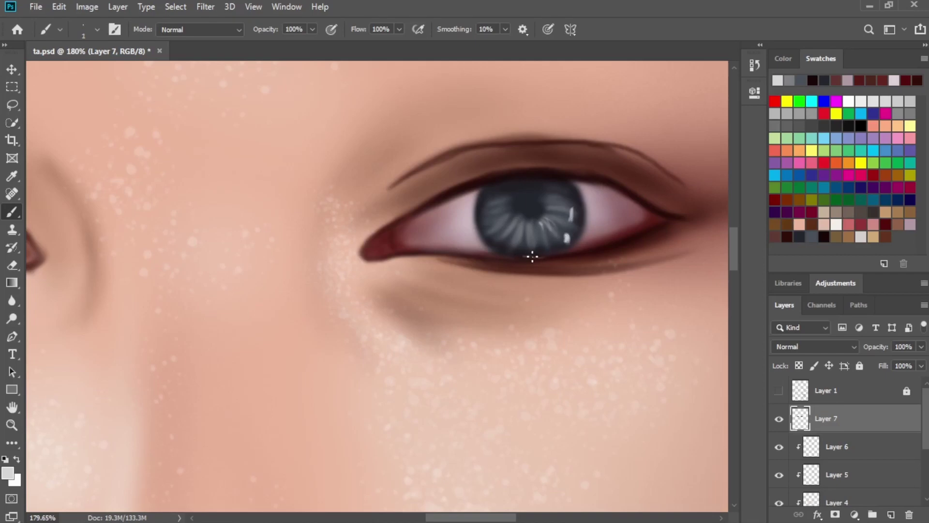
pyautogui.moveTo(457, 259); pyautogui.dragTo(687, 285)
pyautogui.moveTo(133, 241); pyautogui.dragTo(642, 271)
pyautogui.moveTo(652, 310); pyautogui.dragTo(440, 298)
# Show the line art, fill both pupils with near-black, and hide the line art again.
pyautogui.click(823, 236)
pyautogui.moveTo(661, 305); pyautogui.dragTo(206, 285)
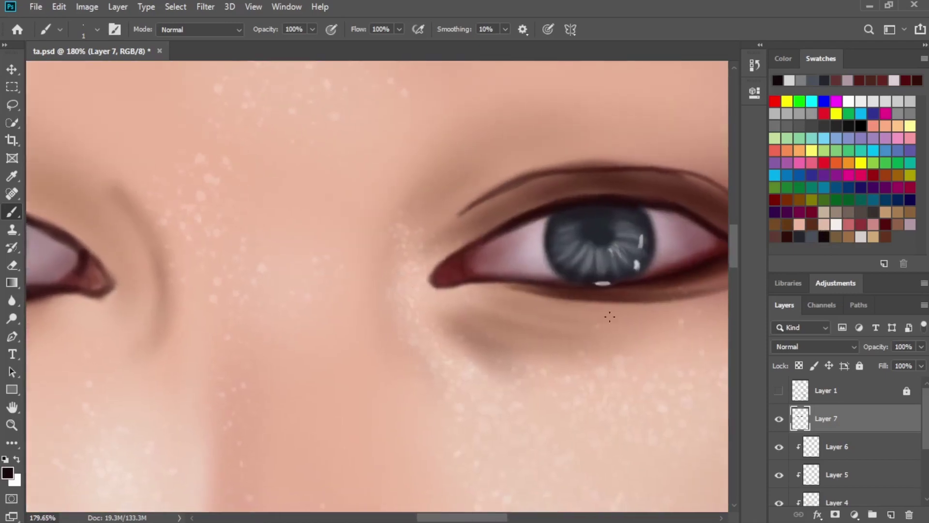
pyautogui.click(779, 390)
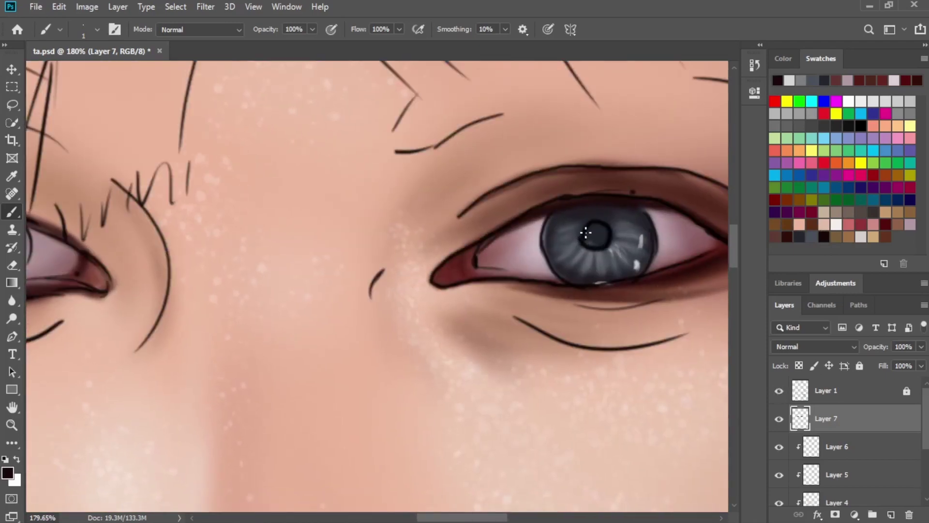
pyautogui.moveTo(594, 236)
pyautogui.mouseDown()
pyautogui.moveTo(608, 237)
pyautogui.moveTo(591, 228)
pyautogui.mouseUp()
pyautogui.press(']')
pyautogui.press(']')
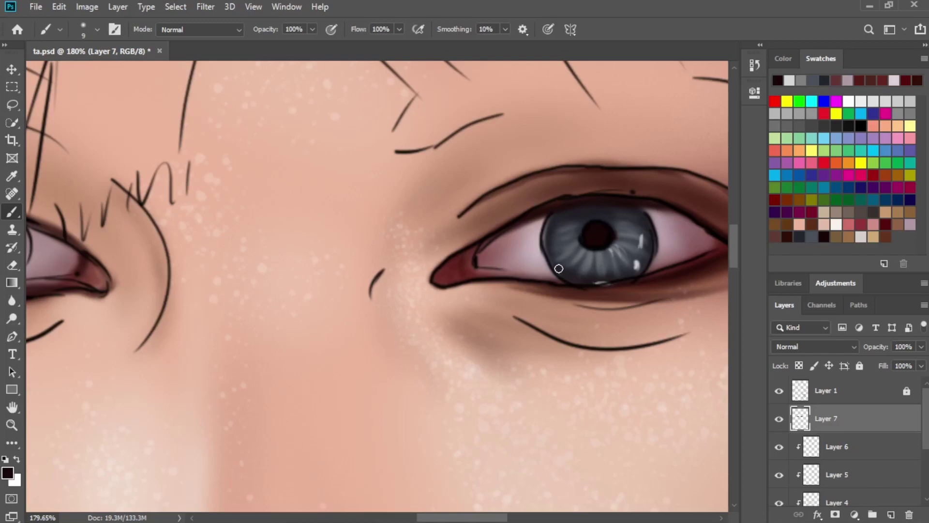
pyautogui.moveTo(188, 263); pyautogui.dragTo(691, 262)
pyautogui.moveTo(459, 234)
pyautogui.mouseDown()
pyautogui.moveTo(455, 243)
pyautogui.moveTo(464, 222)
pyautogui.moveTo(476, 247)
pyautogui.mouseUp()
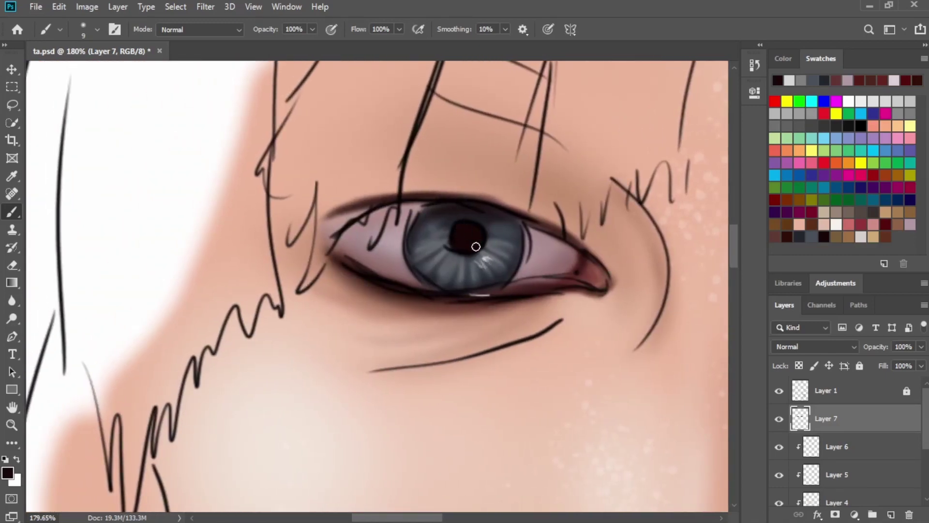
pyautogui.click(778, 392)
# Choose an off-white swatch and dab two small catchlights on each pupil with a 4 px brush.
pyautogui.hscroll(10, 550, 292)
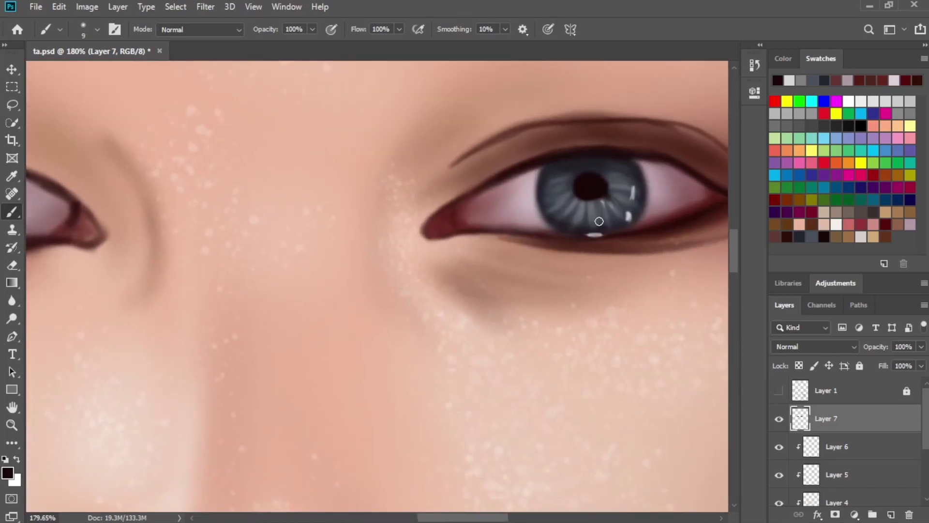
pyautogui.click(839, 222)
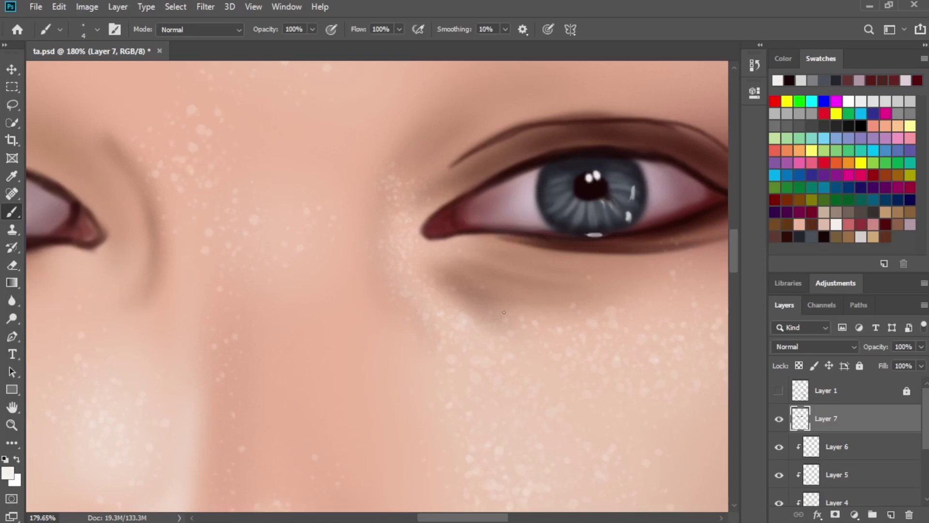
pyautogui.hscroll(-10, 504, 312)
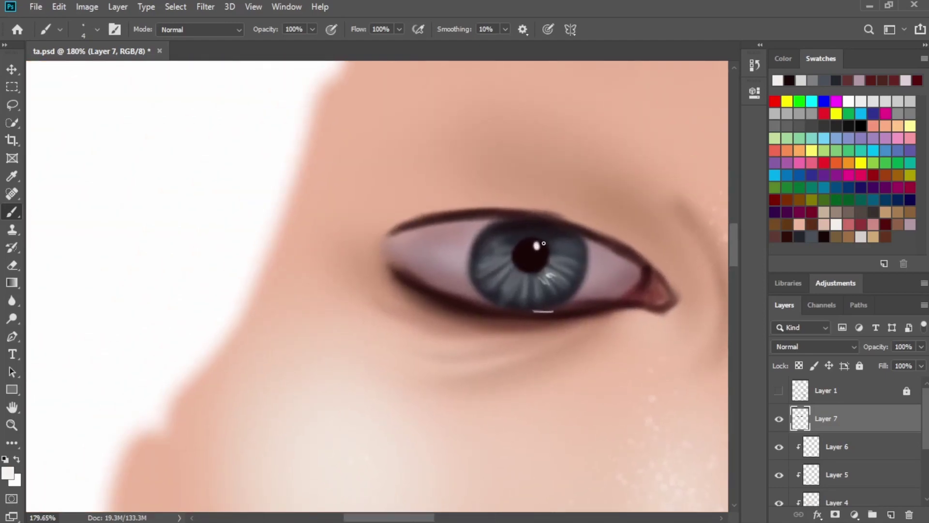
pyautogui.scroll(-5, 496, 250)
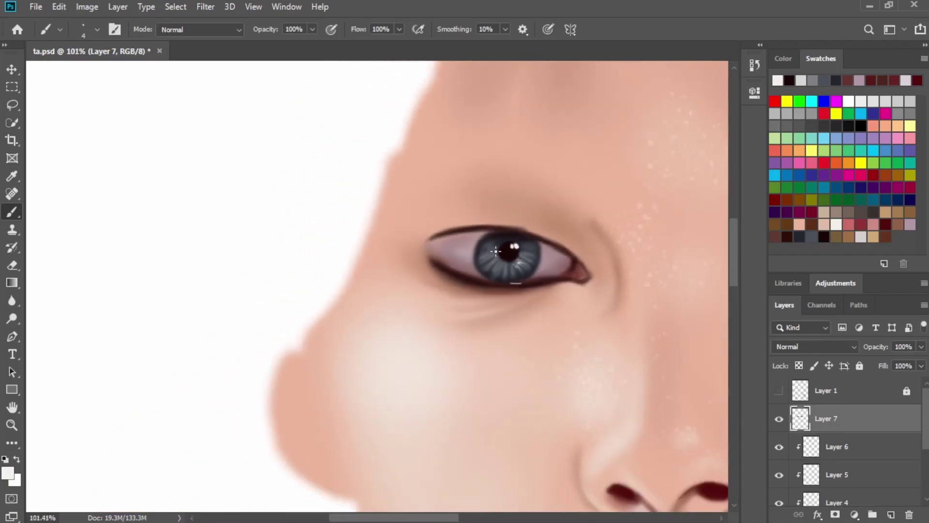
pyautogui.hscroll(6, 513, 261)
pyautogui.scroll(-2, 503, 242)
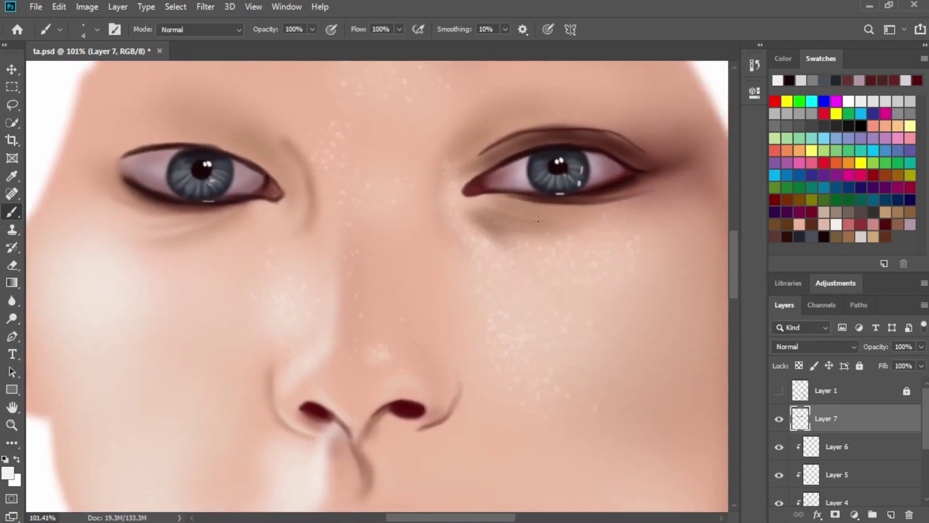
# Pick another brush preset at 7 px with the near-black swatch, and add a new layer above Layer 7.
pyautogui.click(91, 30)
pyautogui.scroll(-15, 375, 190)
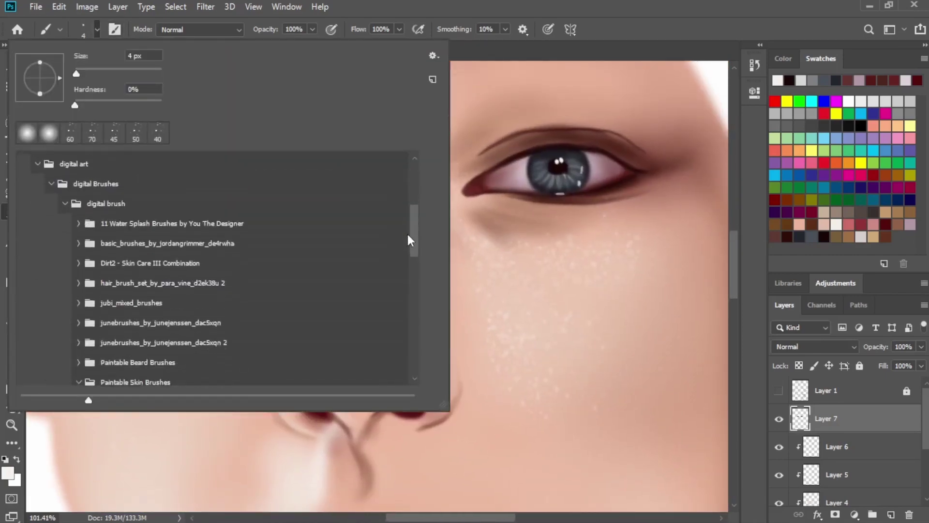
pyautogui.scroll(20, 402, 293)
pyautogui.moveTo(415, 193); pyautogui.dragTo(414, 295)
pyautogui.click(146, 296)
pyautogui.click(546, 179)
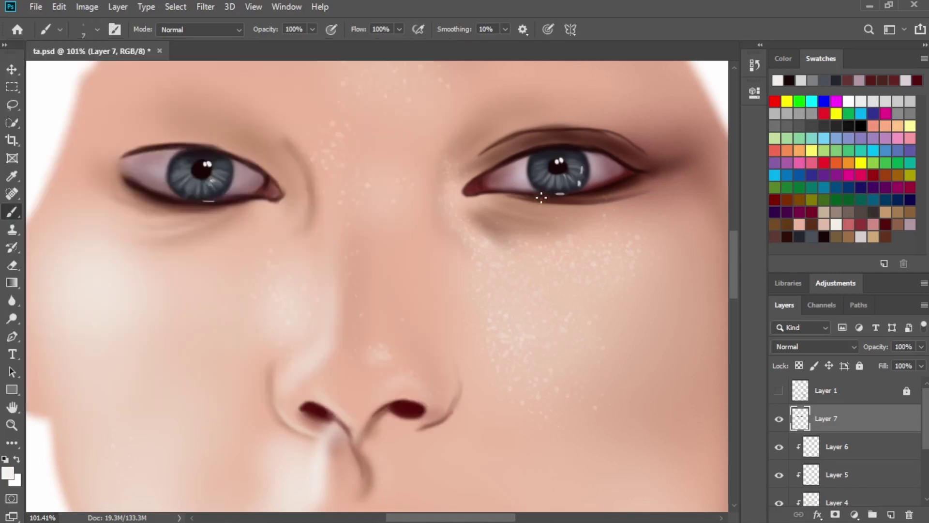
pyautogui.click(825, 236)
pyautogui.scroll(2, 573, 305)
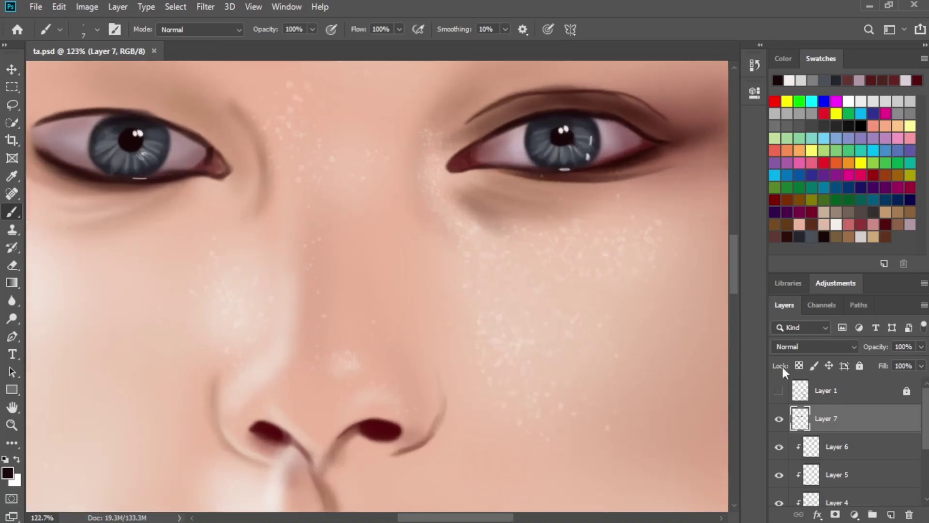
pyautogui.click(890, 514)
# Draw short curved near-black lashes along the outer half of the right eye's lower lid.
pyautogui.scroll(3, 593, 266)
pyautogui.scroll(3, 556, 187)
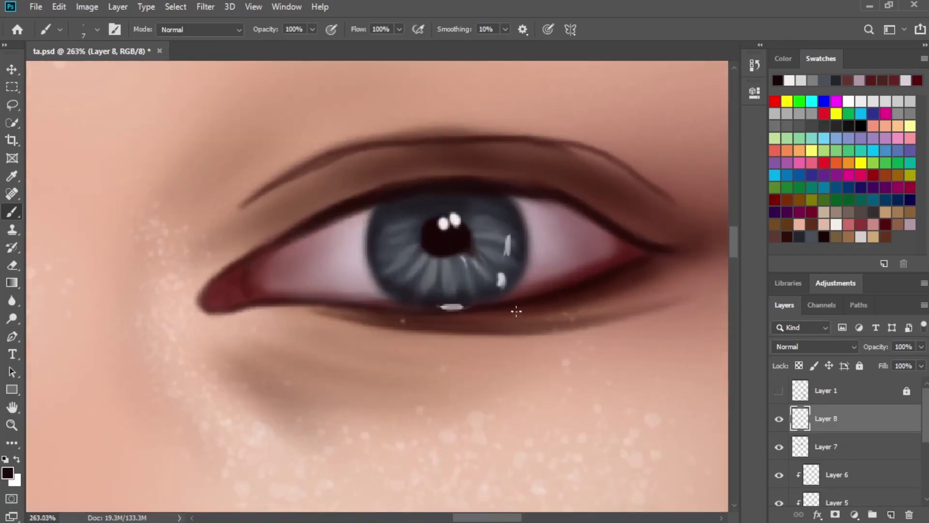
pyautogui.moveTo(512, 312); pyautogui.dragTo(515, 346)
pyautogui.moveTo(558, 311)
pyautogui.mouseDown()
pyautogui.moveTo(553, 345)
pyautogui.moveTo(561, 330)
pyautogui.mouseUp()
pyautogui.moveTo(570, 301); pyautogui.dragTo(577, 324)
pyautogui.moveTo(590, 296); pyautogui.dragTo(615, 330)
pyautogui.moveTo(617, 290)
pyautogui.mouseDown()
pyautogui.moveTo(634, 309)
pyautogui.moveTo(651, 308)
pyautogui.mouseUp()
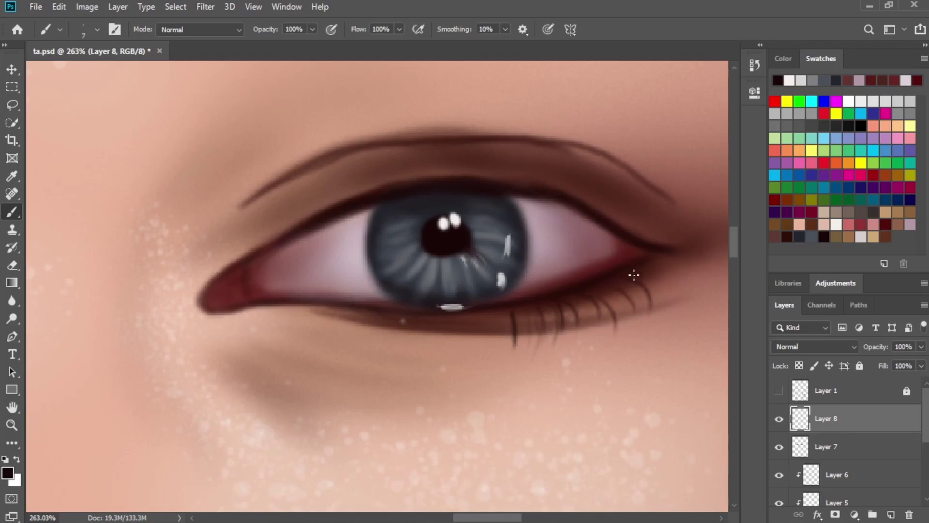
pyautogui.moveTo(645, 274)
pyautogui.mouseDown()
pyautogui.moveTo(656, 315)
pyautogui.moveTo(670, 299)
pyautogui.mouseUp()
pyautogui.moveTo(657, 260)
pyautogui.mouseDown()
pyautogui.moveTo(664, 293)
pyautogui.moveTo(694, 282)
pyautogui.moveTo(655, 308)
pyautogui.mouseUp()
pyautogui.moveTo(629, 288)
pyautogui.mouseDown()
pyautogui.moveTo(635, 316)
pyautogui.moveTo(615, 324)
pyautogui.mouseUp()
pyautogui.moveTo(506, 315); pyautogui.dragTo(501, 352)
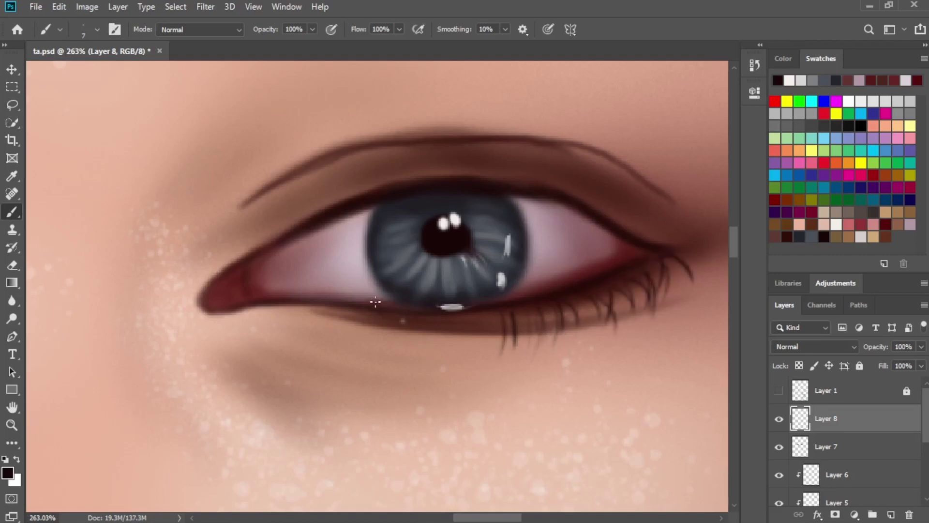
# Add fine lashes along the inner and middle parts of the right eye's lower lid.
pyautogui.moveTo(358, 319); pyautogui.dragTo(354, 342)
pyautogui.moveTo(385, 318); pyautogui.dragTo(380, 346)
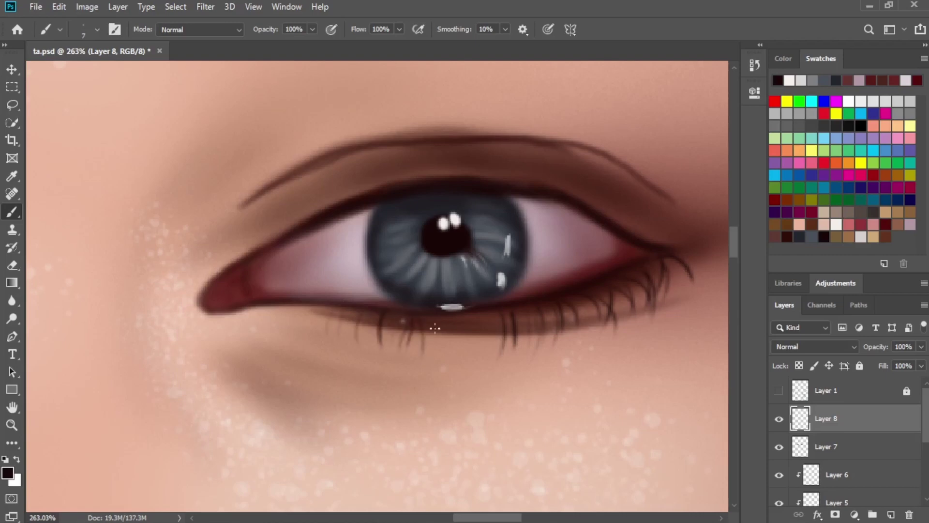
pyautogui.moveTo(455, 317)
pyautogui.mouseDown()
pyautogui.moveTo(449, 365)
pyautogui.moveTo(473, 363)
pyautogui.moveTo(463, 347)
pyautogui.mouseUp()
pyautogui.moveTo(498, 314); pyautogui.dragTo(491, 365)
pyautogui.moveTo(499, 319)
pyautogui.mouseDown()
pyautogui.moveTo(484, 344)
pyautogui.moveTo(506, 353)
pyautogui.mouseUp()
pyautogui.moveTo(533, 313); pyautogui.dragTo(530, 363)
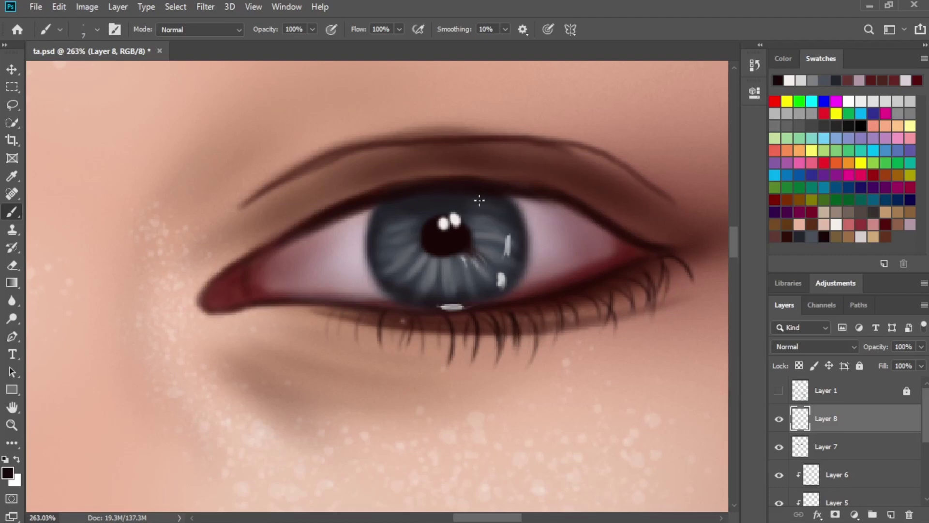
# Draw long curved lashes sweeping outward from the outer part of the right eye's upper lid.
pyautogui.moveTo(561, 192); pyautogui.dragTo(620, 137)
pyautogui.moveTo(604, 220); pyautogui.dragTo(641, 212)
pyautogui.moveTo(560, 193); pyautogui.dragTo(647, 189)
pyautogui.moveTo(605, 216); pyautogui.dragTo(708, 232)
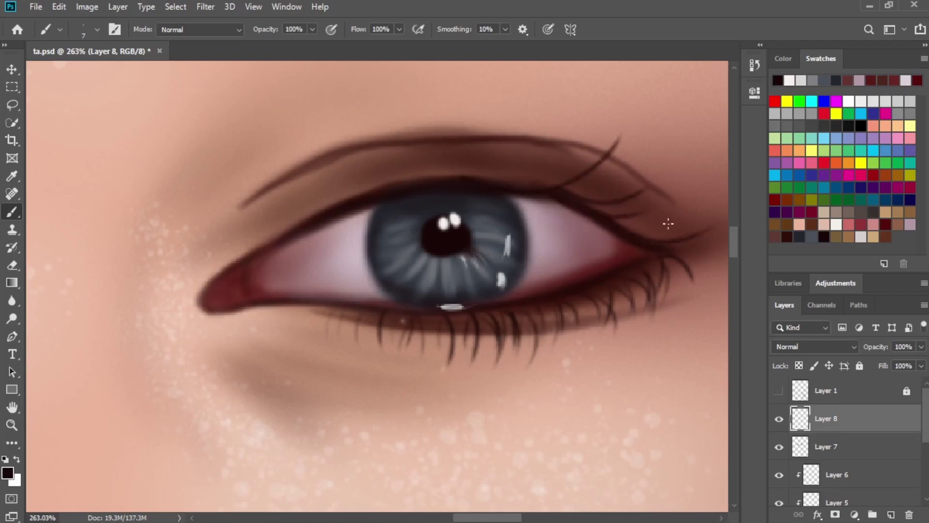
pyautogui.moveTo(657, 250); pyautogui.dragTo(716, 245)
pyautogui.moveTo(622, 223); pyautogui.dragTo(691, 203)
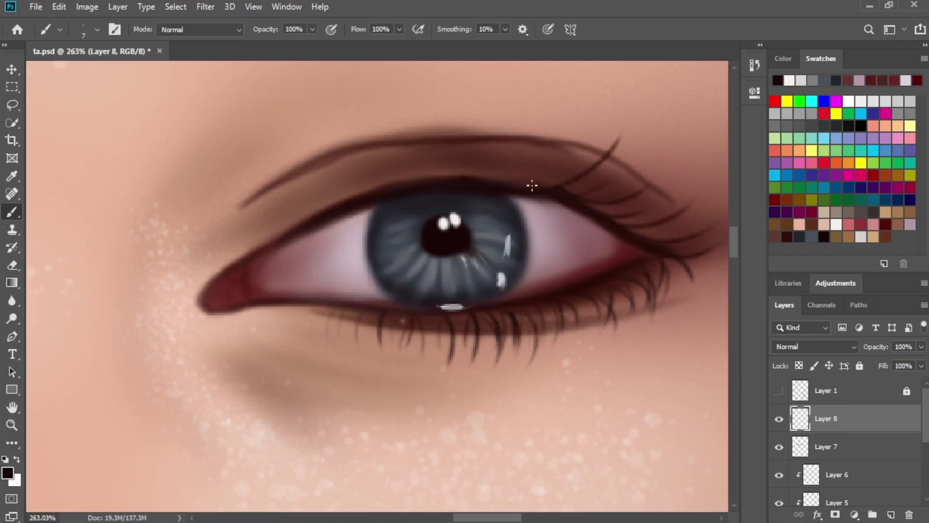
pyautogui.moveTo(531, 186); pyautogui.dragTo(568, 166)
# Fill in upper lashes on the right eye from the inner lid across the middle, thickening the outer ones.
pyautogui.moveTo(381, 188); pyautogui.dragTo(341, 162)
pyautogui.moveTo(343, 198); pyautogui.dragTo(318, 185)
pyautogui.moveTo(422, 182); pyautogui.dragTo(405, 151)
pyautogui.moveTo(442, 178); pyautogui.dragTo(435, 153)
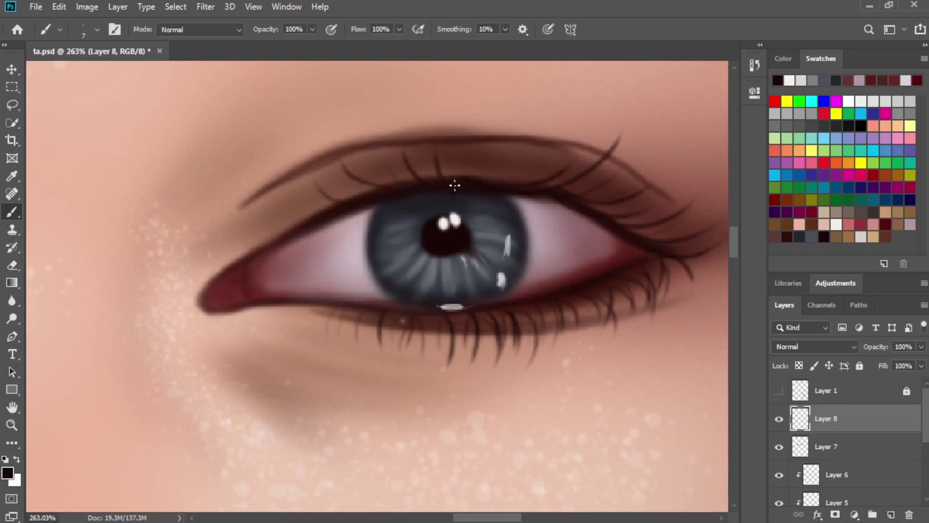
pyautogui.moveTo(478, 179); pyautogui.dragTo(473, 150)
pyautogui.moveTo(498, 182); pyautogui.dragTo(516, 148)
pyautogui.moveTo(530, 184); pyautogui.dragTo(549, 147)
pyautogui.moveTo(564, 191); pyautogui.dragTo(596, 177)
pyautogui.moveTo(583, 198)
pyautogui.mouseDown()
pyautogui.moveTo(616, 203)
pyautogui.moveTo(702, 250)
pyautogui.mouseUp()
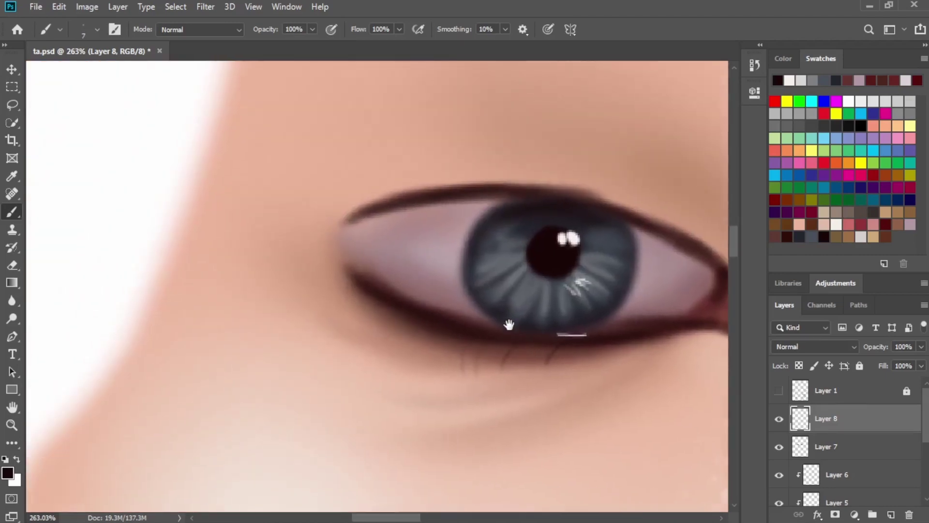
# Draw fine curved near-black lashes along the left eye's lower lid, fanning out at the outer corner.
pyautogui.moveTo(394, 316)
pyautogui.mouseDown()
pyautogui.moveTo(336, 329)
pyautogui.moveTo(375, 351)
pyautogui.moveTo(352, 310)
pyautogui.mouseUp()
pyautogui.moveTo(356, 307); pyautogui.dragTo(324, 328)
pyautogui.moveTo(407, 326); pyautogui.dragTo(382, 368)
pyautogui.moveTo(355, 298); pyautogui.dragTo(310, 333)
pyautogui.moveTo(414, 331); pyautogui.dragTo(405, 360)
pyautogui.moveTo(431, 342); pyautogui.dragTo(427, 359)
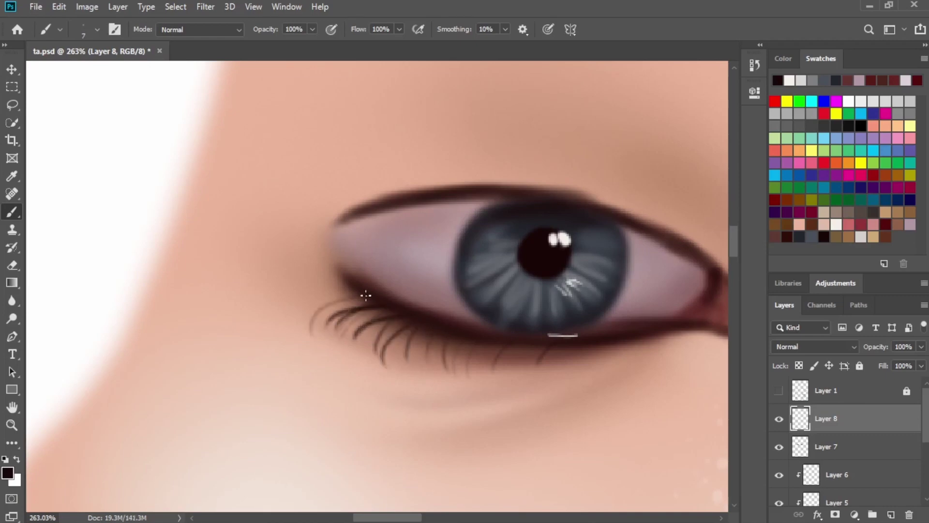
pyautogui.moveTo(359, 295); pyautogui.dragTo(314, 306)
pyautogui.moveTo(455, 351); pyautogui.dragTo(451, 364)
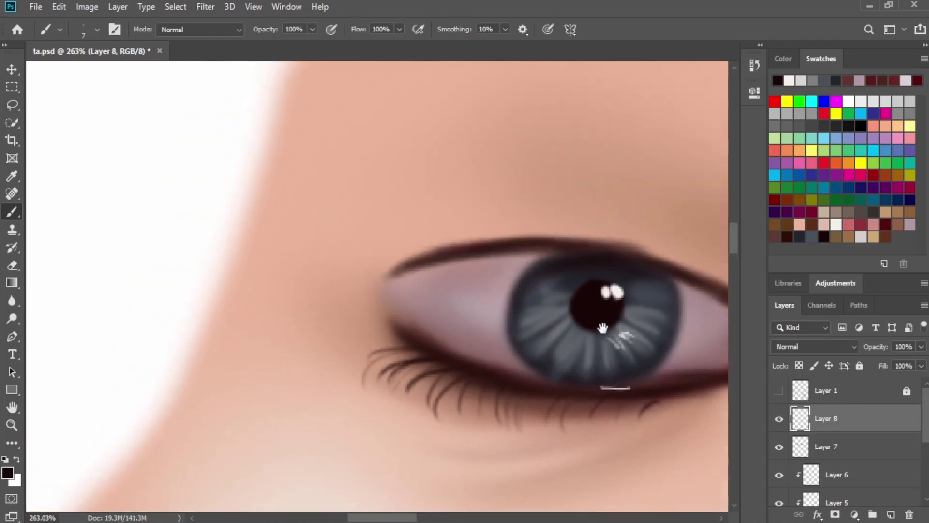
# Draw long curved near-black lashes sweeping outward and up from the outer corner of the left eye's upper lid.
pyautogui.moveTo(496, 238)
pyautogui.mouseDown()
pyautogui.moveTo(441, 248)
pyautogui.moveTo(371, 207)
pyautogui.mouseUp()
pyautogui.moveTo(353, 226); pyautogui.dragTo(419, 250)
pyautogui.moveTo(351, 245); pyautogui.dragTo(409, 273)
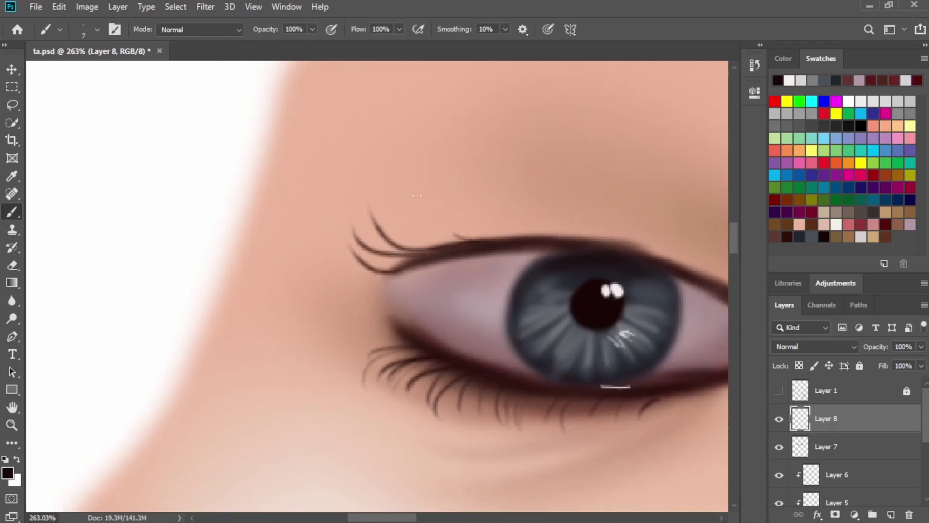
# Fill in shorter curved lashes along the left eye's upper lid, from the outer lashes to above the iris.
pyautogui.moveTo(418, 199); pyautogui.dragTo(458, 237)
pyautogui.moveTo(468, 206); pyautogui.dragTo(501, 239)
pyautogui.moveTo(520, 196)
pyautogui.mouseDown()
pyautogui.moveTo(558, 225)
pyautogui.moveTo(497, 211)
pyautogui.mouseUp()
pyautogui.moveTo(578, 247); pyautogui.dragTo(426, 244)
pyautogui.moveTo(459, 237)
pyautogui.mouseDown()
pyautogui.moveTo(458, 222)
pyautogui.moveTo(467, 251)
pyautogui.mouseUp()
pyautogui.moveTo(406, 209); pyautogui.dragTo(446, 240)
pyautogui.scroll(-5, 380, 197)
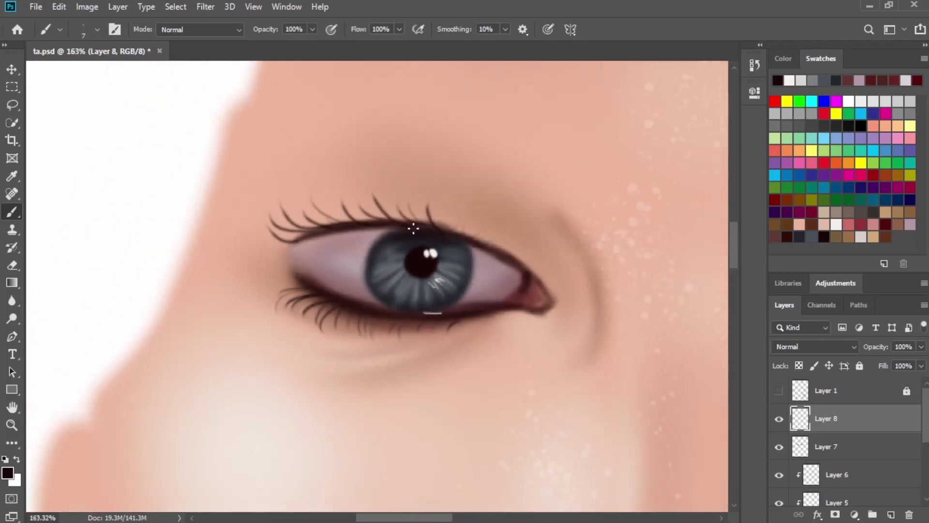
# Make Layer 6 active and choose a soft round pressure-opacity brush at 7 px.
pyautogui.scroll(-1, 412, 228)
pyautogui.click(843, 455)
pyautogui.click(845, 478)
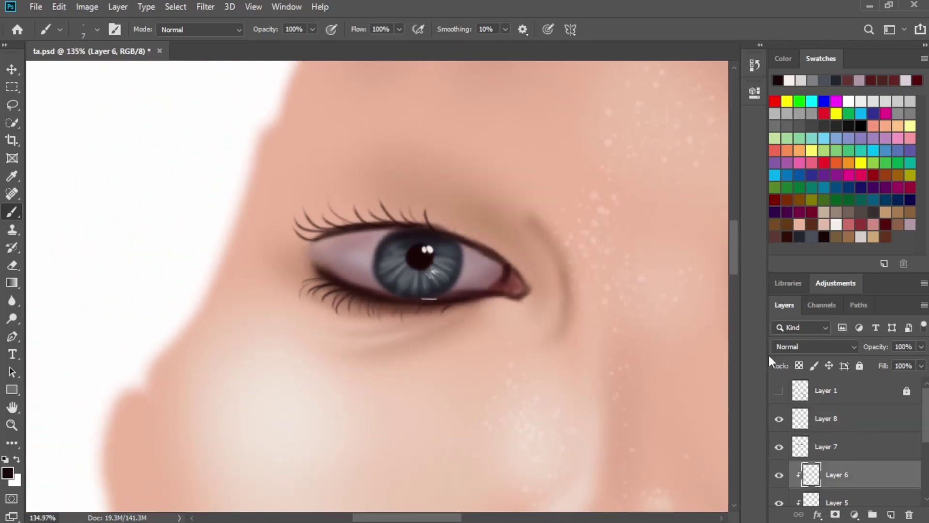
pyautogui.scroll(-1, 544, 249)
pyautogui.click(97, 30)
pyautogui.moveTo(411, 289); pyautogui.dragTo(371, 142)
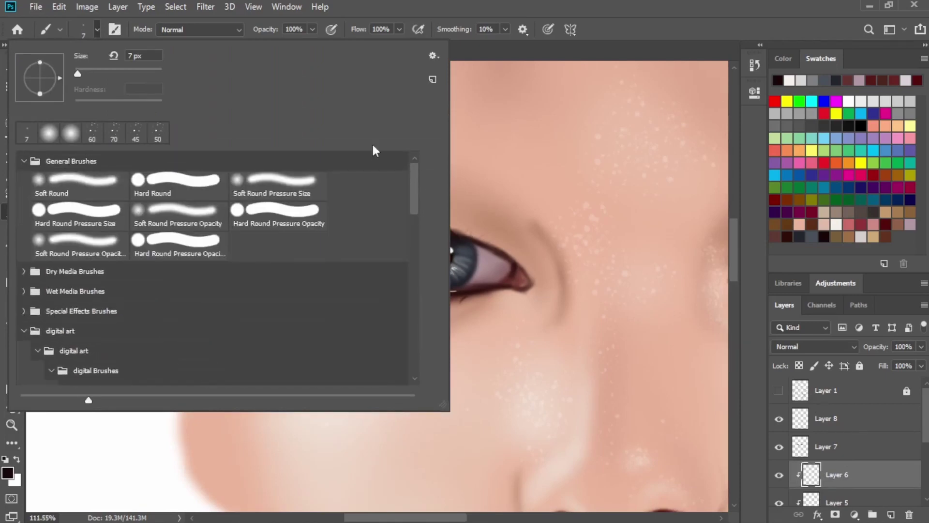
pyautogui.click(108, 241)
pyautogui.click(489, 242)
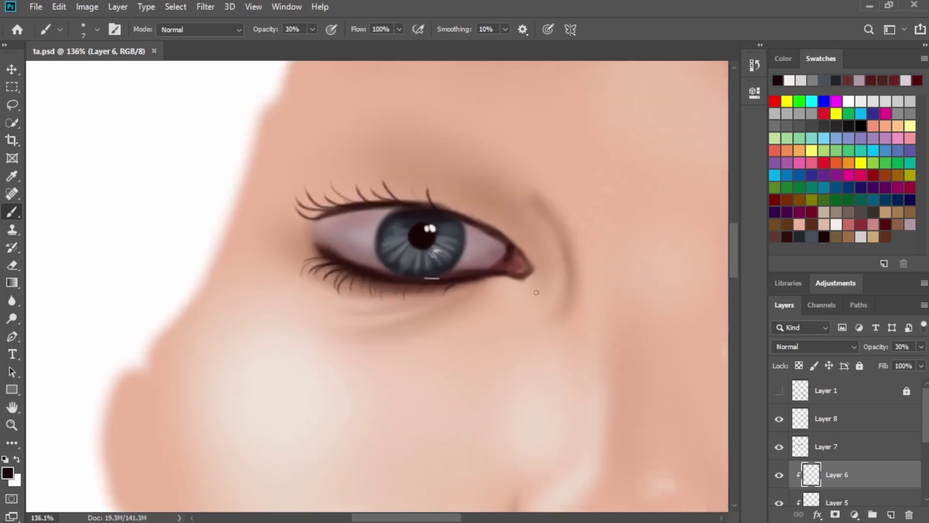
# Show the line art on Layer 1 over the painting and enlarge the brush to 40 px.
pyautogui.scroll(2, 536, 290)
pyautogui.click(778, 391)
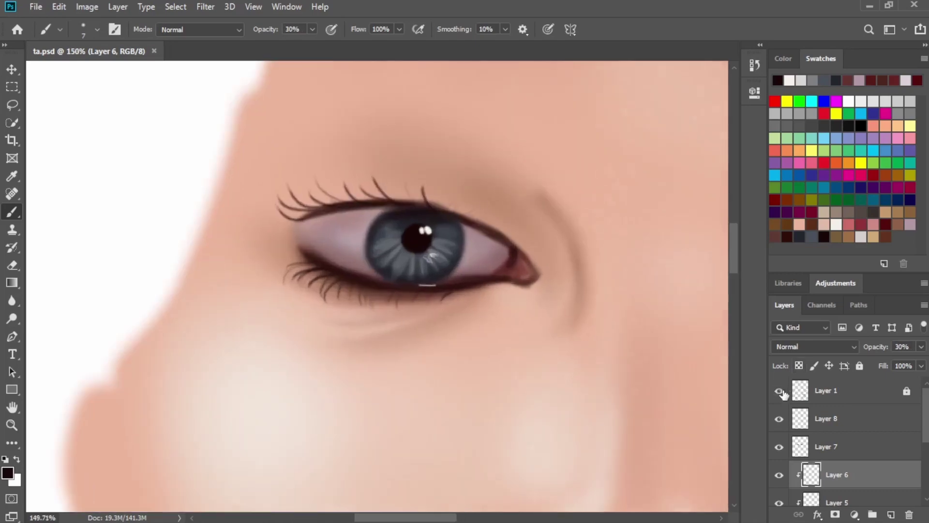
pyautogui.scroll(4, 498, 305)
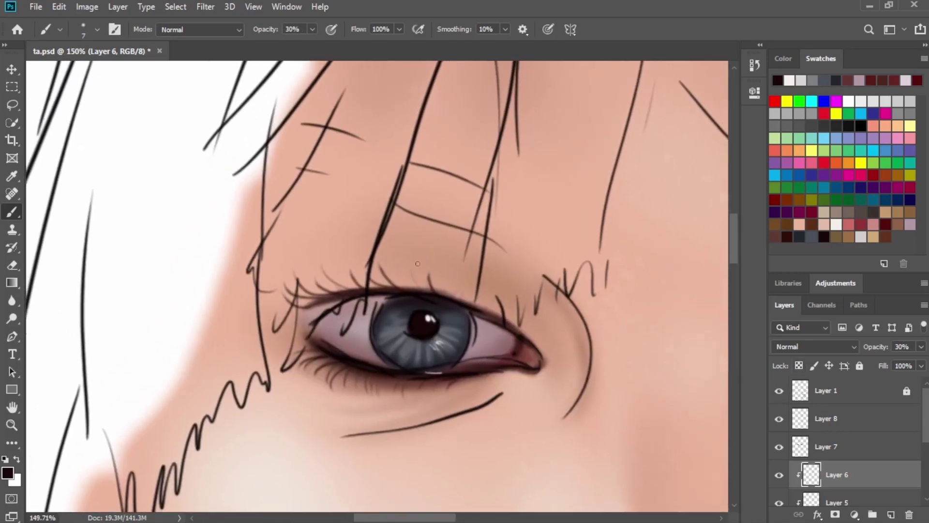
pyautogui.press(']')
pyautogui.press(']')
pyautogui.press(']')
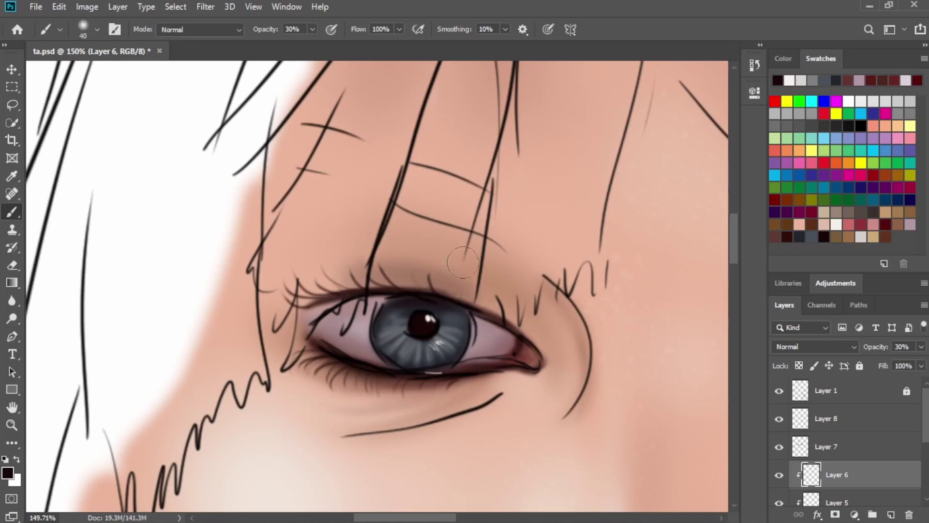
# Try to paint a dark eyelid crease above the left eye with a 6 px brush at 100% opacity.
pyautogui.click(312, 30)
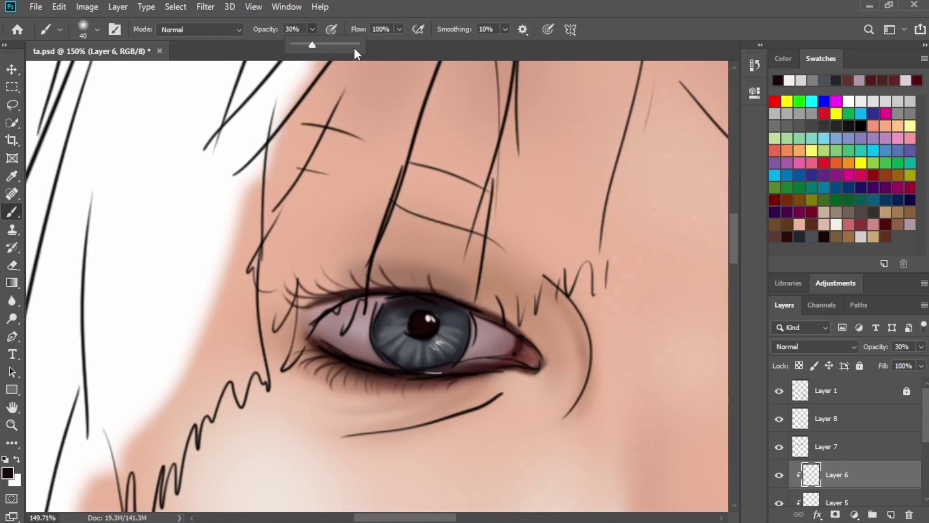
pyautogui.click(460, 301)
pyautogui.press('[')
pyautogui.press('[')
pyautogui.press('[')
pyautogui.press('[')
pyautogui.press('[')
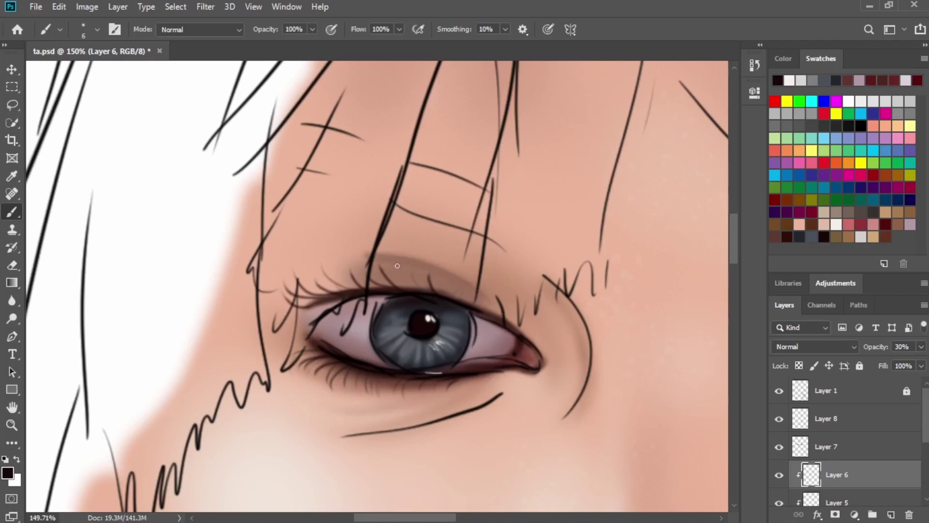
pyautogui.moveTo(383, 254)
pyautogui.mouseDown()
pyautogui.moveTo(457, 273)
pyautogui.moveTo(491, 295)
pyautogui.mouseUp()
pyautogui.hotkey('ctrl', 'z')
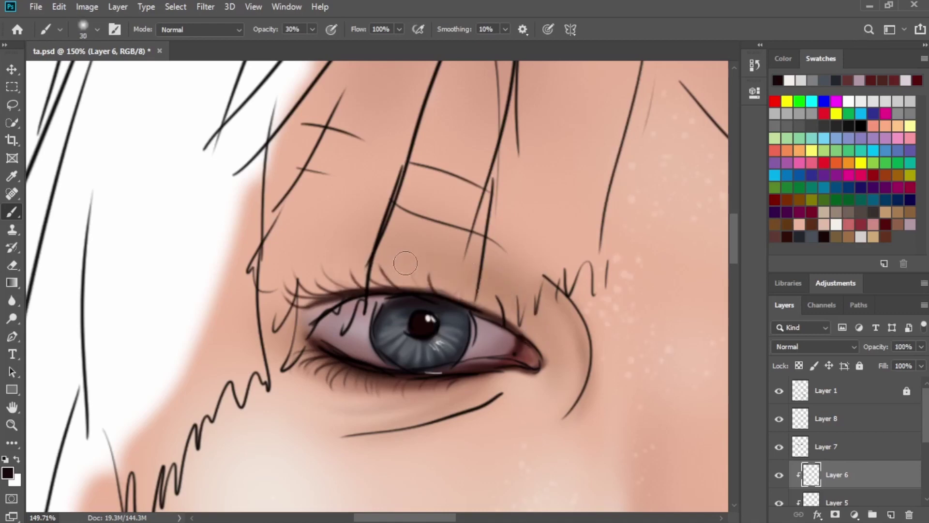
# Paint a thin dark eyelid crease above the left-hand eye with fine, low-opacity brush strokes on Layer 6.
pyautogui.press(']')
pyautogui.moveTo(364, 284)
pyautogui.mouseDown()
pyautogui.moveTo(446, 287)
pyautogui.moveTo(418, 291)
pyautogui.mouseUp()
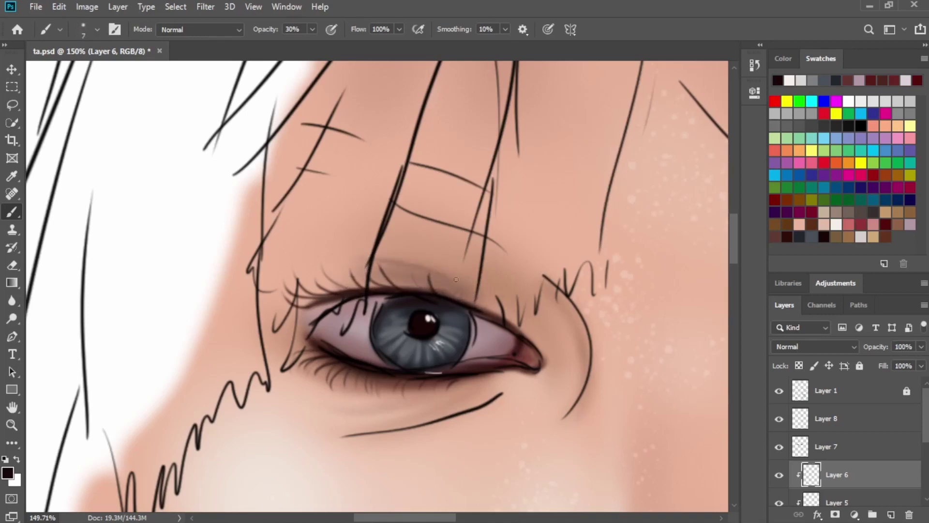
pyautogui.moveTo(455, 279); pyautogui.dragTo(481, 291)
pyautogui.moveTo(365, 265)
pyautogui.mouseDown()
pyautogui.moveTo(450, 266)
pyautogui.moveTo(464, 283)
pyautogui.moveTo(387, 262)
pyautogui.moveTo(462, 281)
pyautogui.moveTo(419, 264)
pyautogui.mouseUp()
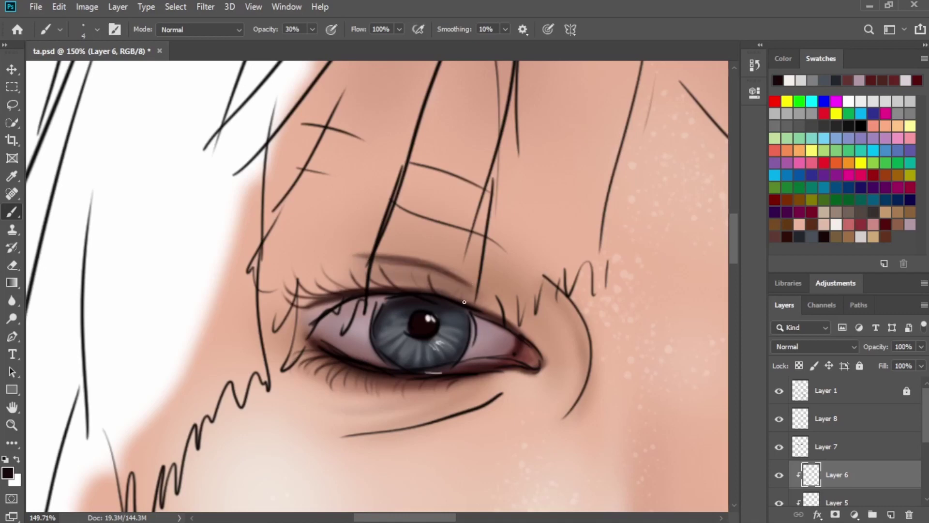
# Brush a soft highlight under the brow of the right-hand eye with the pale skin tone sampled beside the nose.
pyautogui.press(']')
pyautogui.press(']')
pyautogui.press(']')
pyautogui.press(']')
pyautogui.press(']')
pyautogui.press(']')
pyautogui.press(']')
pyautogui.scroll(-2, 433, 310)
pyautogui.moveTo(433, 309); pyautogui.dragTo(218, 160)
pyautogui.moveTo(615, 327); pyautogui.dragTo(473, 257)
pyautogui.press('i')
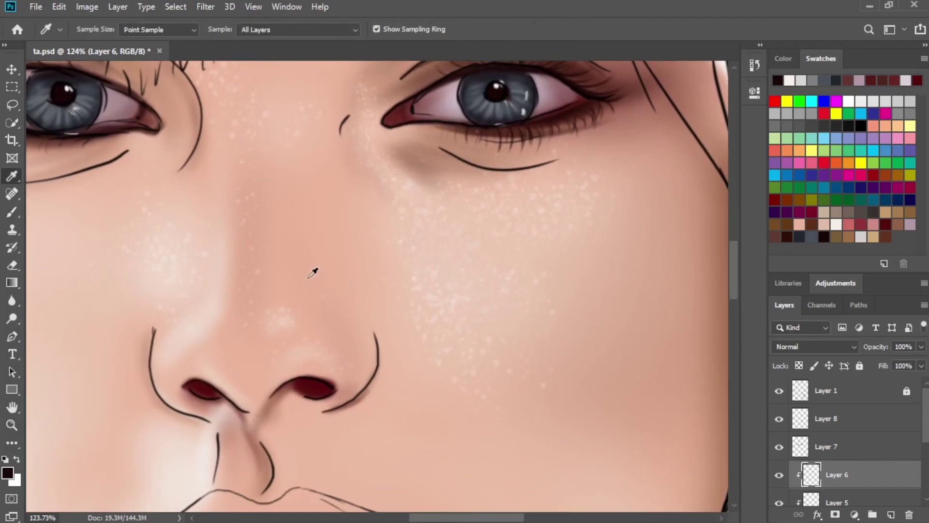
pyautogui.click(210, 310)
pyautogui.moveTo(386, 281); pyautogui.dragTo(402, 367)
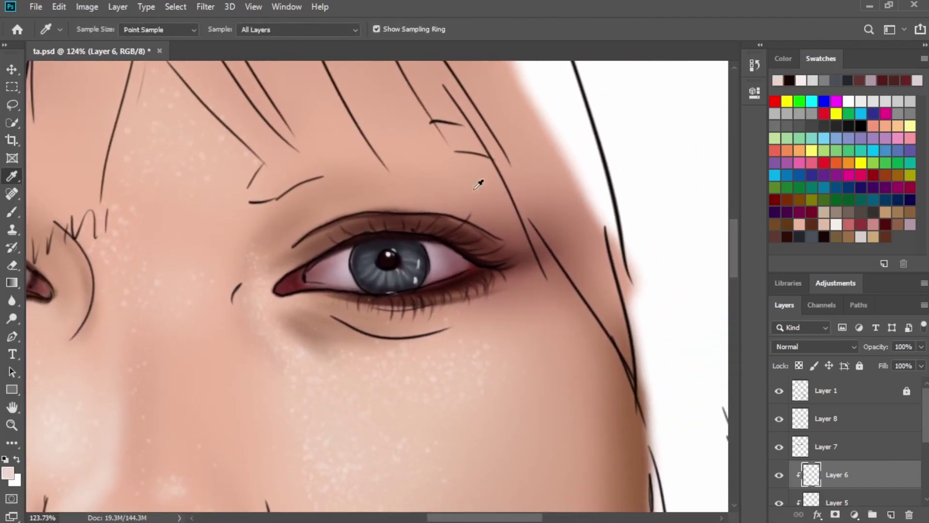
pyautogui.press('b')
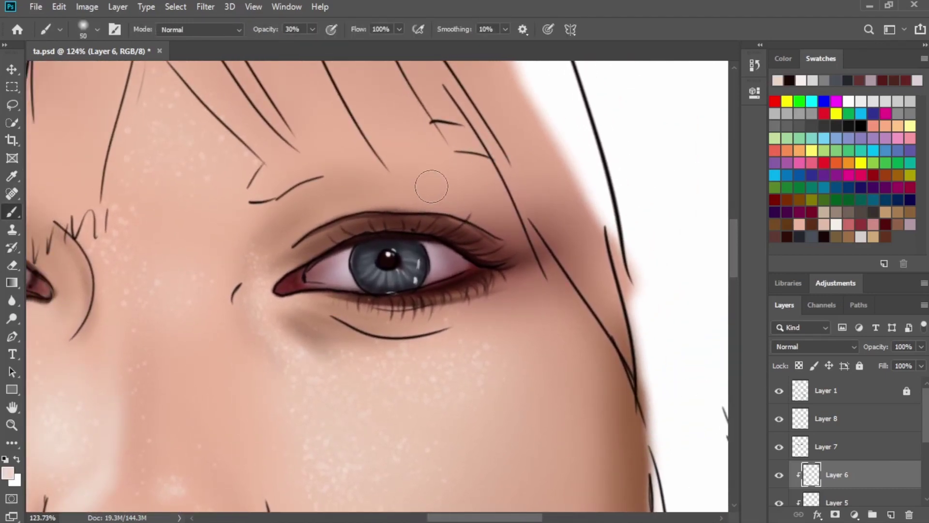
pyautogui.moveTo(436, 192)
pyautogui.mouseDown()
pyautogui.moveTo(393, 182)
pyautogui.moveTo(446, 208)
pyautogui.moveTo(459, 166)
pyautogui.mouseUp()
pyautogui.press('[')
pyautogui.press('[')
pyautogui.press('[')
pyautogui.press('[')
pyautogui.press('[')
pyautogui.press('[')
pyautogui.press('[')
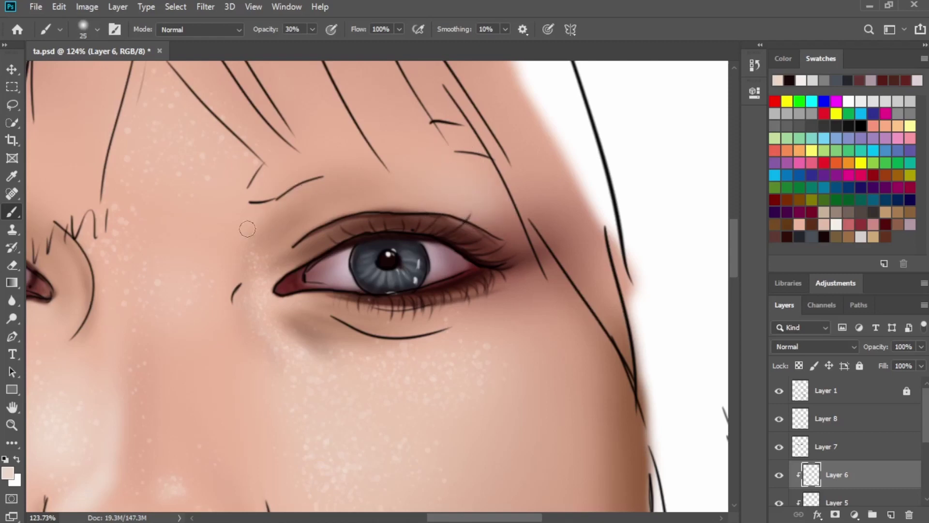
# Add a new layer above Layer 6 for the lips and save the document.
pyautogui.scroll(-3, 388, 185)
pyautogui.scroll(-4, 379, 193)
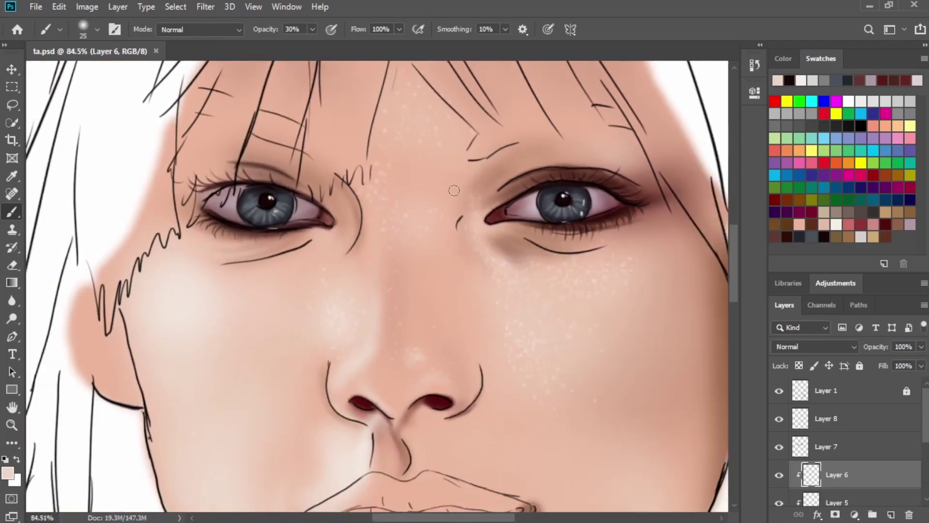
pyautogui.scroll(-2, 440, 187)
pyautogui.scroll(1, 432, 186)
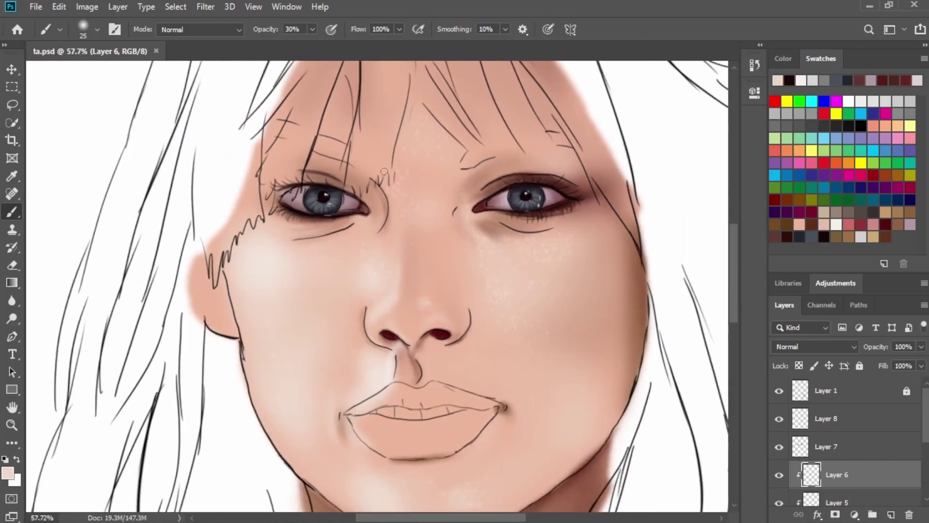
pyautogui.scroll(-3, 403, 213)
pyautogui.click(891, 514)
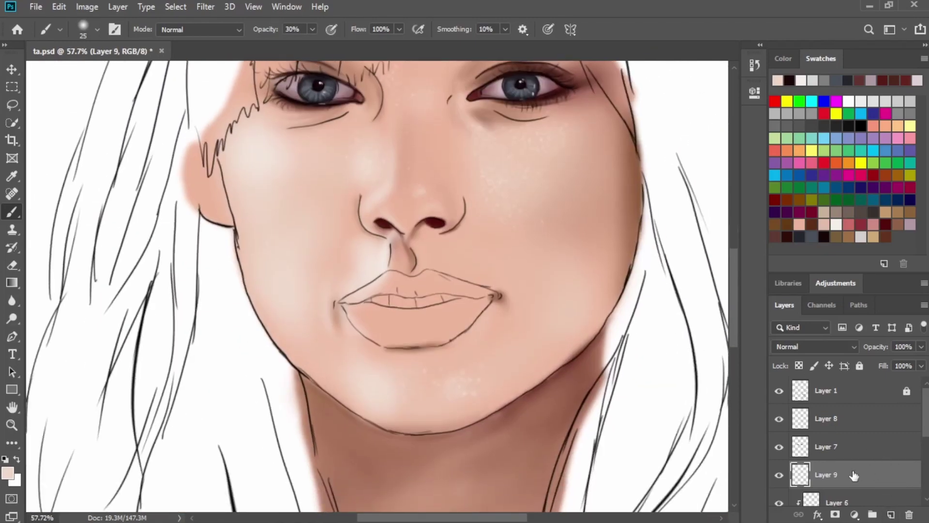
pyautogui.scroll(-2, 565, 248)
pyautogui.scroll(4, 441, 209)
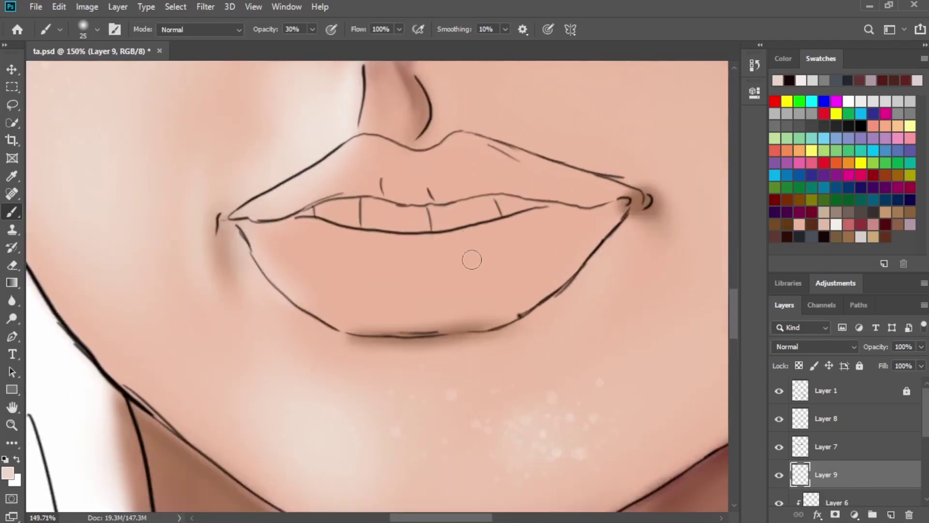
pyautogui.moveTo(475, 248); pyautogui.dragTo(451, 314)
pyautogui.hotkey('ctrl', 's')
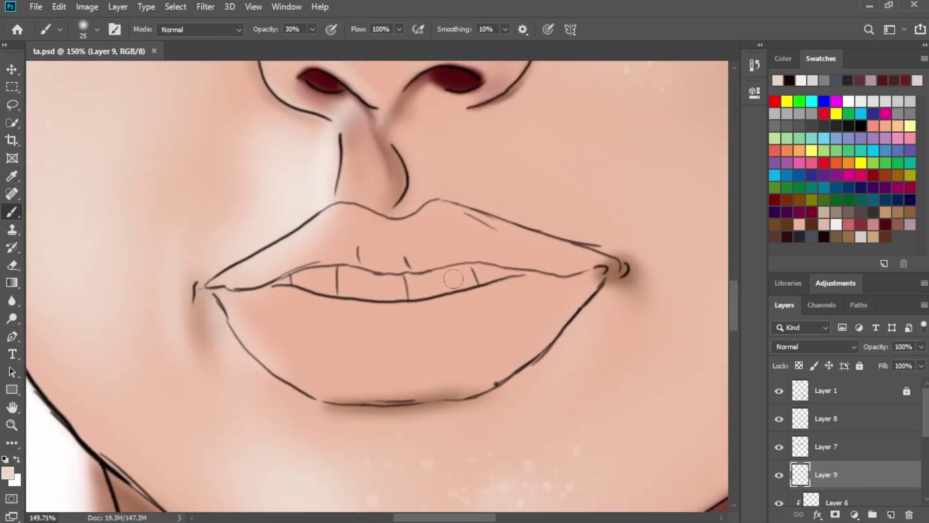
# Choose the rose-pink swatch and lay the first translucent strokes on the left part of the lower lip.
pyautogui.click(850, 223)
pyautogui.hscroll(-3, 550, 317)
pyautogui.moveTo(349, 310); pyautogui.dragTo(397, 329)
pyautogui.press('[')
pyautogui.press('[')
pyautogui.moveTo(314, 298); pyautogui.dragTo(368, 299)
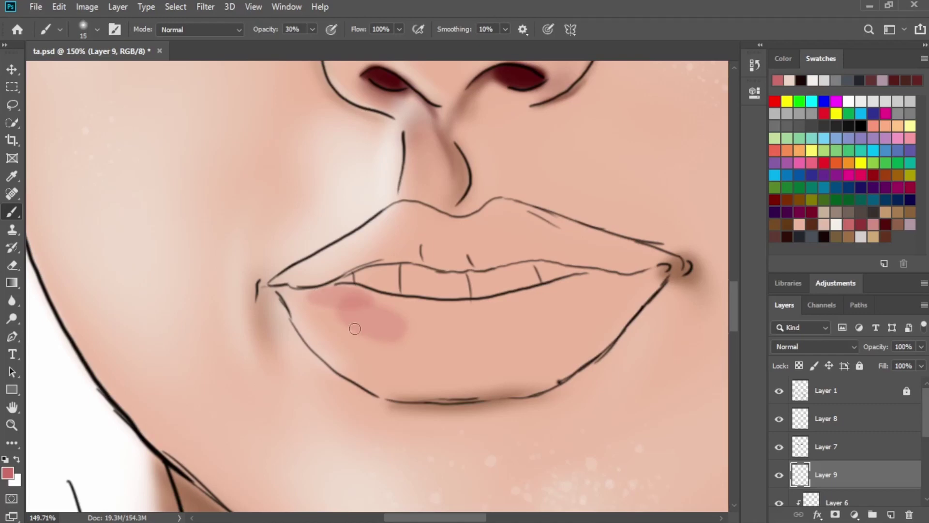
# Set the brush opacity to 100% and test the rose-pink on the lower lip.
pyautogui.rightClick(361, 326)
pyautogui.click(312, 29)
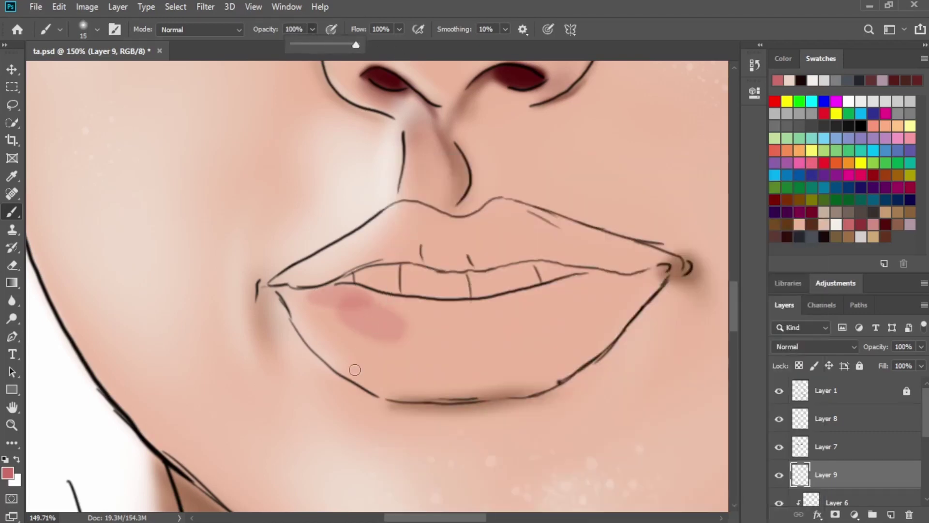
pyautogui.rightClick(373, 327)
pyautogui.click(431, 312)
pyautogui.click(373, 345)
# Fill the upper and lower lips with solid rose-pink inside the sketch lines, leaving the teeth area unpainted.
pyautogui.moveTo(325, 294); pyautogui.dragTo(386, 341)
pyautogui.moveTo(387, 315)
pyautogui.mouseDown()
pyautogui.moveTo(338, 293)
pyautogui.moveTo(479, 309)
pyautogui.moveTo(605, 278)
pyautogui.mouseUp()
pyautogui.press(']')
pyautogui.moveTo(453, 328)
pyautogui.mouseDown()
pyautogui.moveTo(458, 318)
pyautogui.moveTo(348, 321)
pyautogui.moveTo(280, 285)
pyautogui.moveTo(340, 263)
pyautogui.moveTo(406, 254)
pyautogui.moveTo(502, 252)
pyautogui.moveTo(663, 271)
pyautogui.moveTo(641, 280)
pyautogui.moveTo(629, 247)
pyautogui.moveTo(599, 247)
pyautogui.mouseUp()
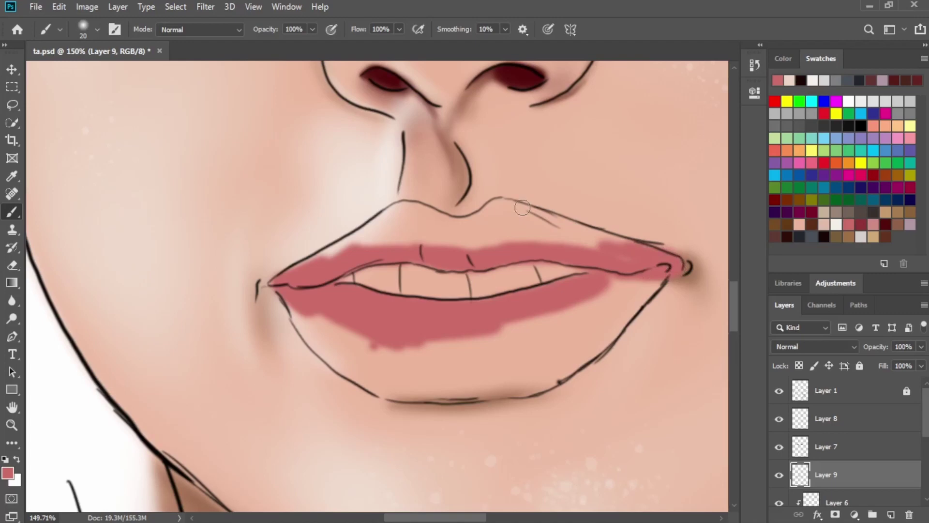
pyautogui.moveTo(360, 241); pyautogui.dragTo(315, 265)
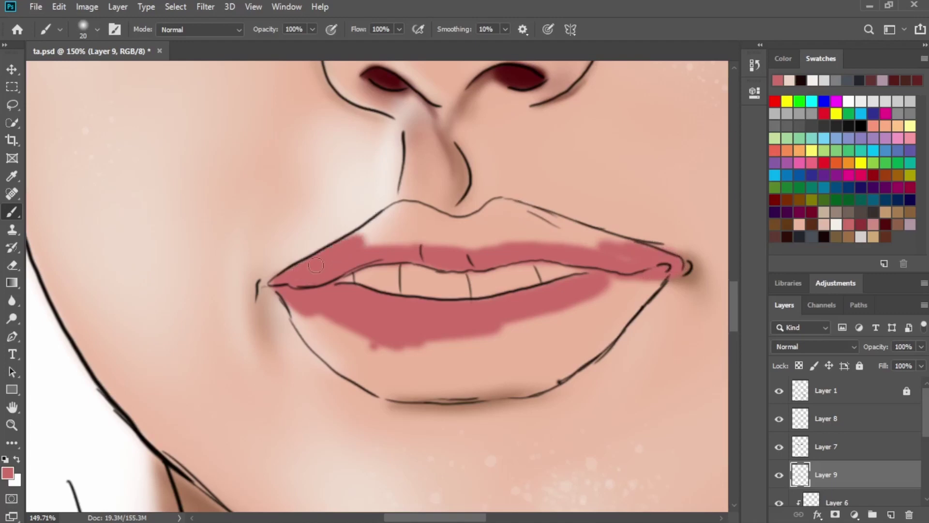
pyautogui.moveTo(383, 262)
pyautogui.mouseDown()
pyautogui.moveTo(369, 235)
pyautogui.moveTo(388, 222)
pyautogui.moveTo(412, 213)
pyautogui.moveTo(440, 225)
pyautogui.moveTo(430, 219)
pyautogui.moveTo(436, 232)
pyautogui.moveTo(370, 242)
pyautogui.moveTo(499, 246)
pyautogui.moveTo(446, 248)
pyautogui.moveTo(496, 212)
pyautogui.moveTo(512, 215)
pyautogui.moveTo(507, 209)
pyautogui.moveTo(619, 256)
pyautogui.moveTo(532, 242)
pyautogui.moveTo(612, 257)
pyautogui.mouseUp()
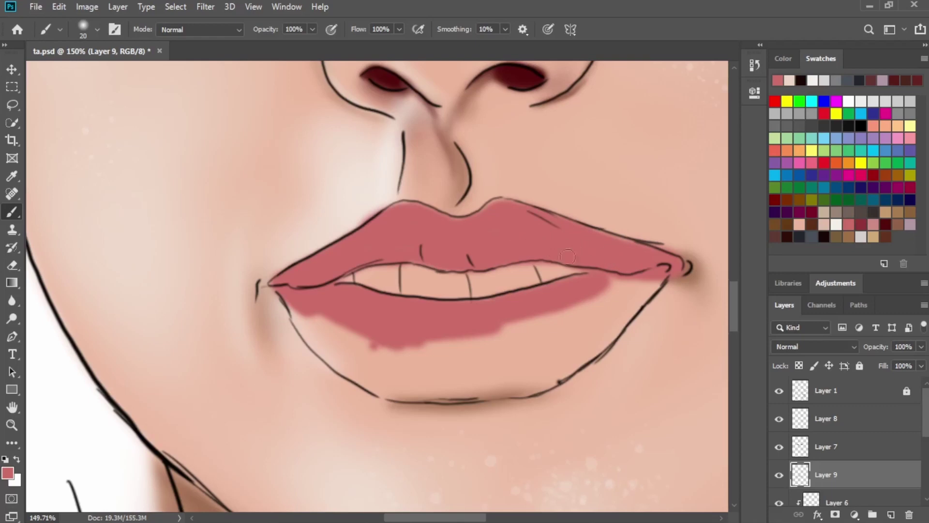
pyautogui.moveTo(317, 317)
pyautogui.mouseDown()
pyautogui.moveTo(339, 329)
pyautogui.moveTo(349, 315)
pyautogui.moveTo(310, 334)
pyautogui.moveTo(469, 387)
pyautogui.moveTo(564, 361)
pyautogui.moveTo(648, 285)
pyautogui.moveTo(601, 318)
pyautogui.moveTo(455, 346)
pyautogui.moveTo(529, 356)
pyautogui.mouseUp()
pyautogui.moveTo(370, 336); pyautogui.dragTo(400, 374)
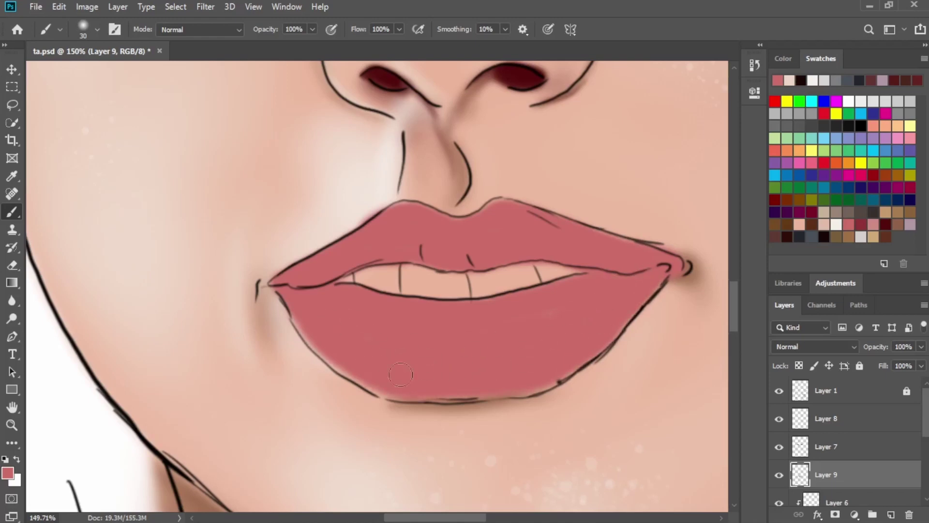
# Hide the sketch on Layer 1 and touch up the edge of the upper lip.
pyautogui.click(779, 390)
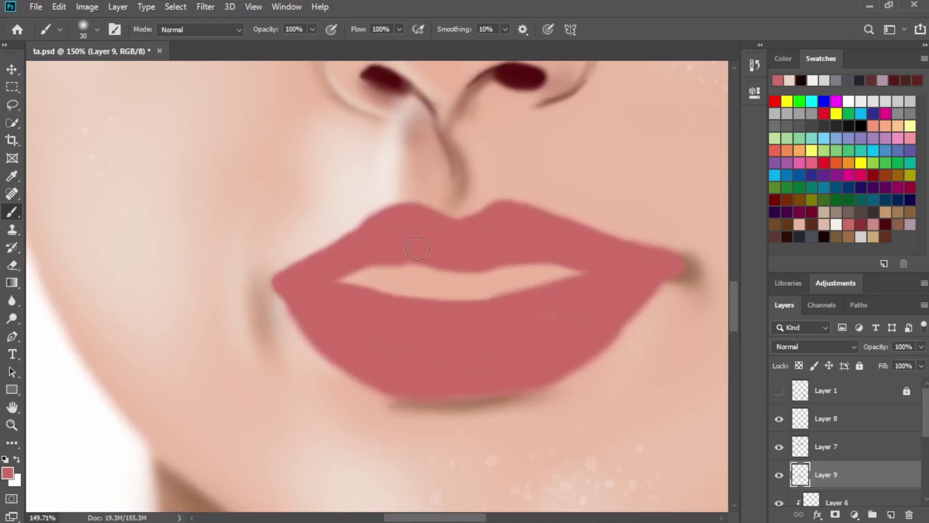
pyautogui.moveTo(371, 227)
pyautogui.mouseDown()
pyautogui.moveTo(343, 250)
pyautogui.moveTo(375, 230)
pyautogui.moveTo(371, 248)
pyautogui.moveTo(355, 243)
pyautogui.moveTo(371, 234)
pyautogui.moveTo(323, 253)
pyautogui.mouseUp()
pyautogui.hotkey('ctrl', 'z')
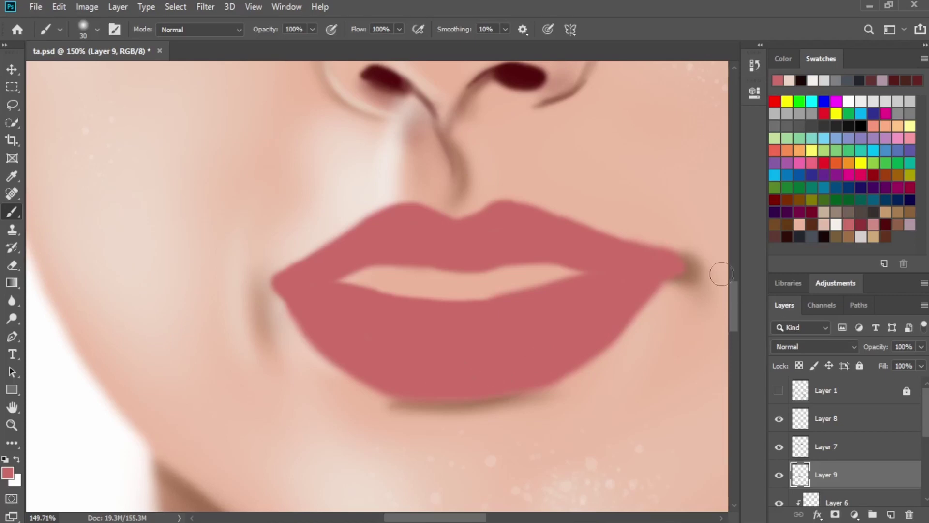
# Add a new layer above Layer 9 and clip it to the lip base colour.
pyautogui.click(891, 514)
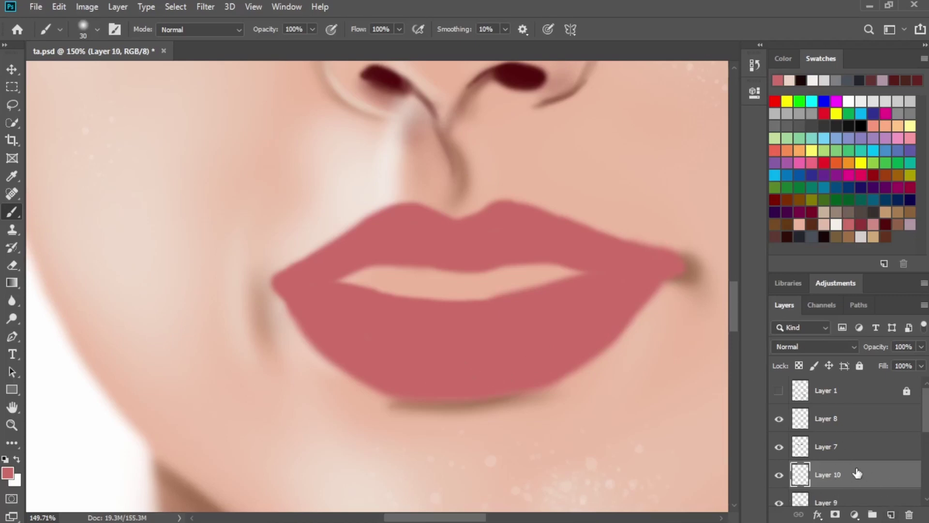
pyautogui.rightClick(846, 477)
pyautogui.click(755, 264)
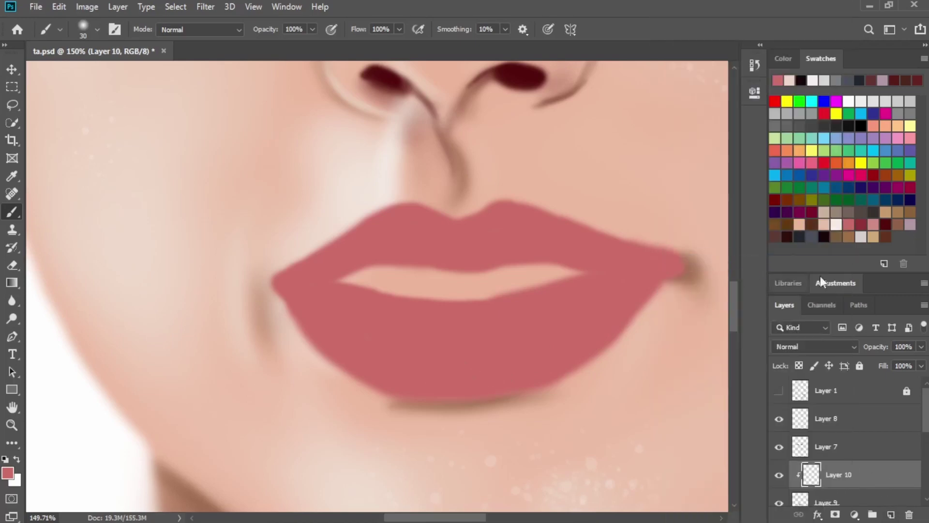
# Choose the dark red swatch for the lip shading and reduce the brush size to 9 px.
pyautogui.click(873, 224)
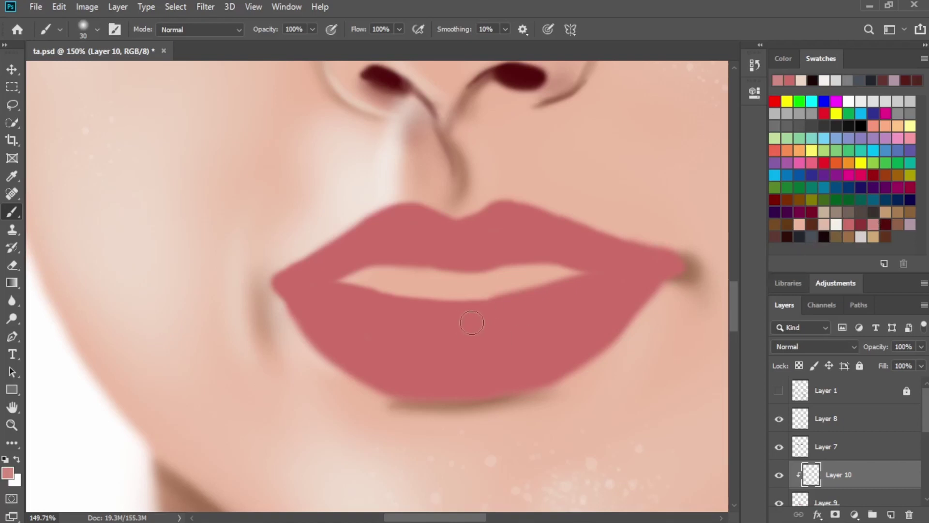
pyautogui.click(862, 224)
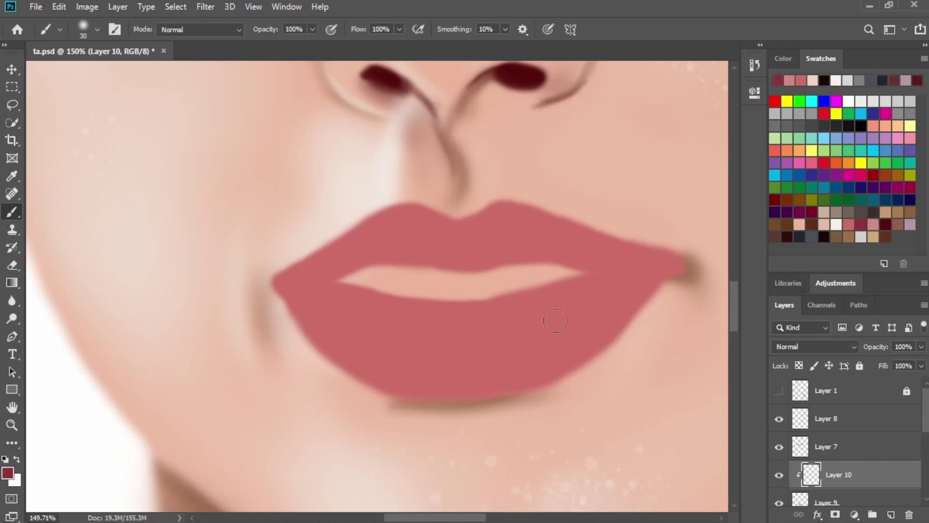
pyautogui.press('[')
pyautogui.press('[')
pyautogui.press('[')
pyautogui.moveTo(271, 281); pyautogui.dragTo(332, 285)
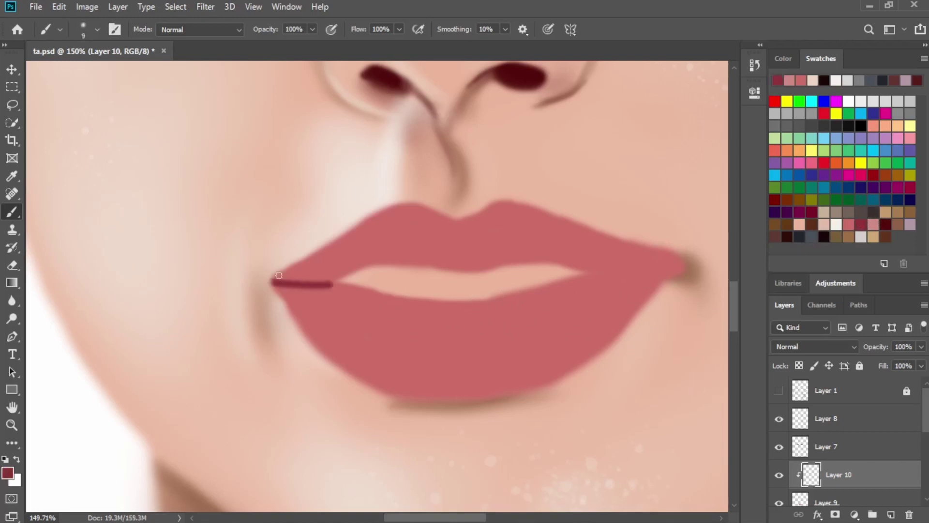
pyautogui.hotkey('ctrl', 'z')
pyautogui.rightClick(328, 292)
pyautogui.press('Escape')
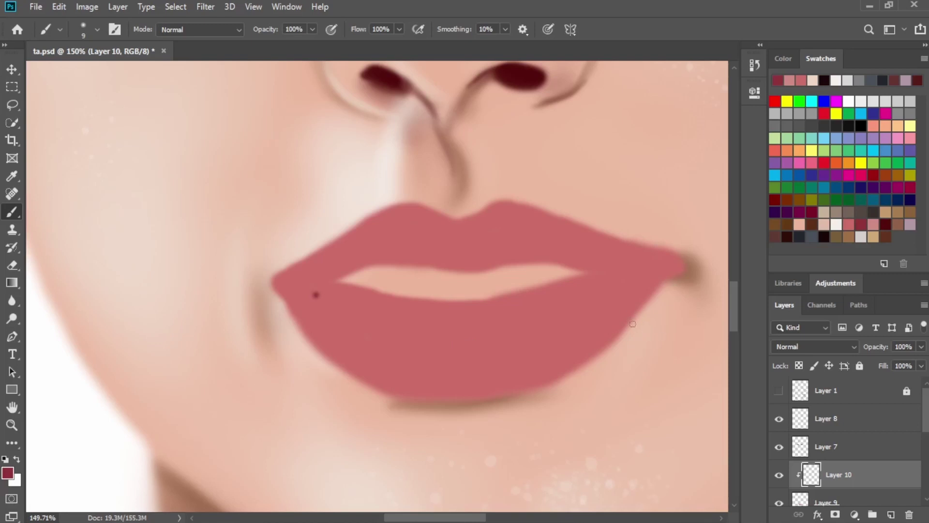
pyautogui.hotkey('ctrl', 'z')
pyautogui.press('1')
pyautogui.rightClick(300, 312)
pyautogui.click(401, 367)
pyautogui.click(656, 114)
pyautogui.press('0')
pyautogui.moveTo(295, 284); pyautogui.dragTo(323, 274)
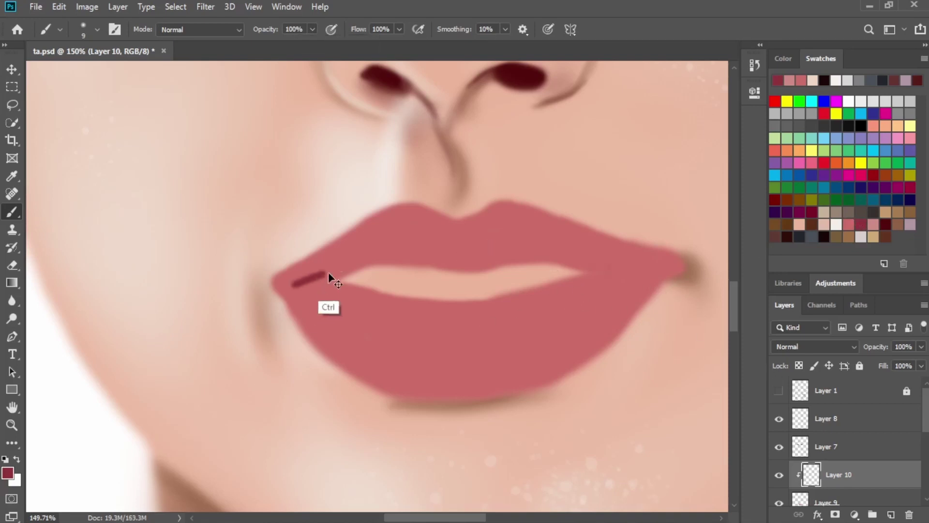
pyautogui.hotkey('ctrl', 'z')
# Show Layer 1 again and trace the mouth line at the right-hand corner in dark red at 30% opacity, 6 px.
pyautogui.press('3')
pyautogui.press('F6')
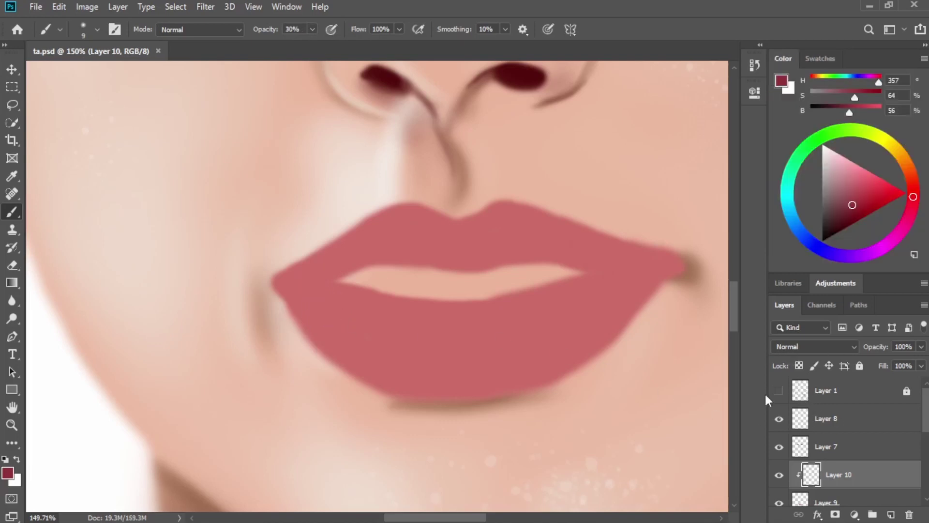
pyautogui.click(779, 390)
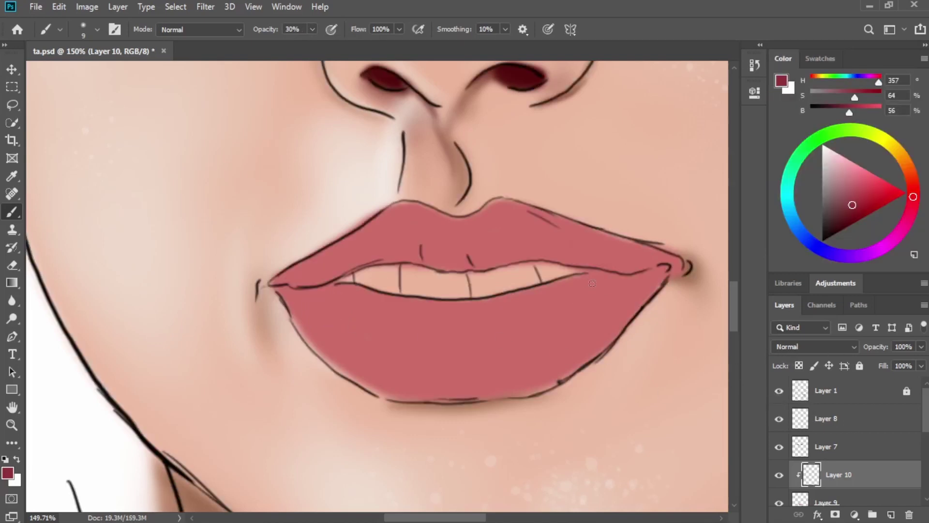
pyautogui.press('[')
pyautogui.press('[')
pyautogui.press('[')
pyautogui.moveTo(673, 264); pyautogui.dragTo(565, 282)
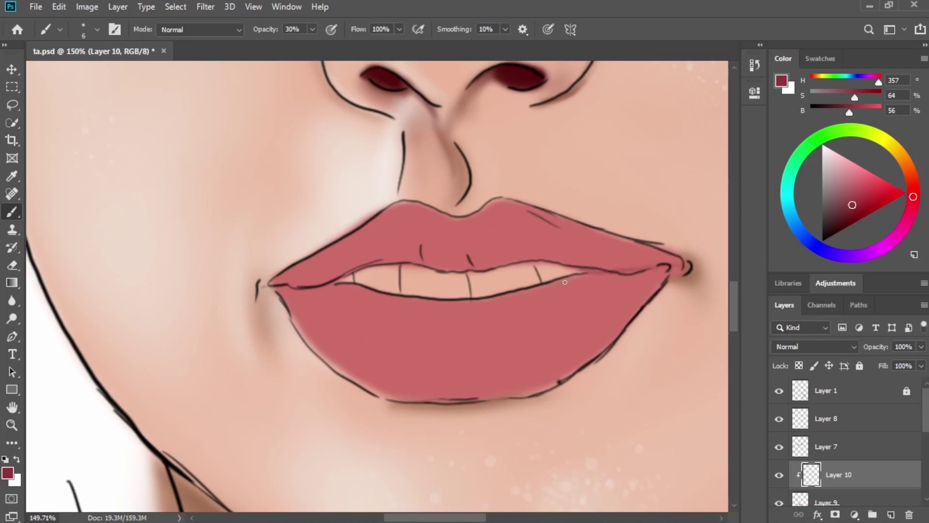
# Set the brush opacity to 100% and draw the dark red mouth line at the left-hand corner of the lips.
pyautogui.click(313, 29)
pyautogui.moveTo(313, 46); pyautogui.dragTo(402, 57)
pyautogui.click(291, 283)
pyautogui.moveTo(272, 284)
pyautogui.mouseDown()
pyautogui.moveTo(327, 289)
pyautogui.moveTo(274, 284)
pyautogui.mouseUp()
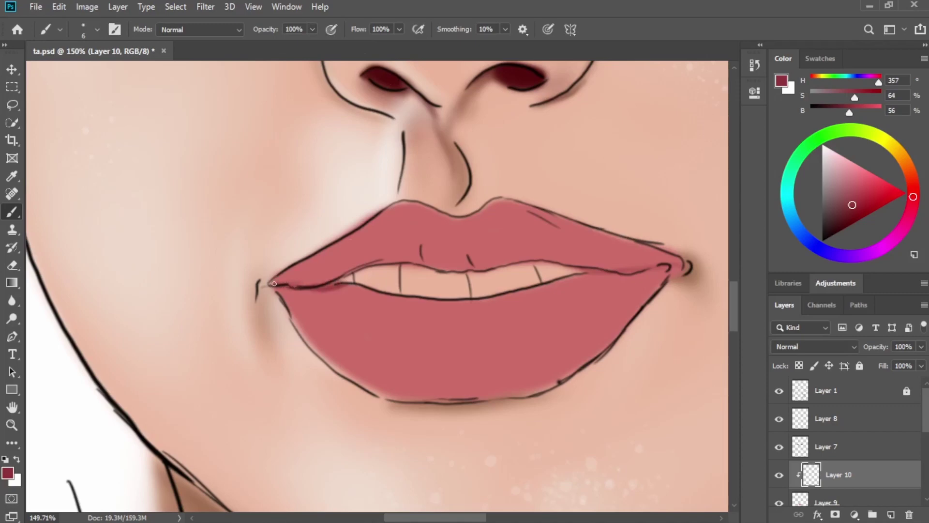
# Hide Layer 1 and shade the lower edge of the upper lip in dark red, adding soft creases around its middle.
pyautogui.click(779, 390)
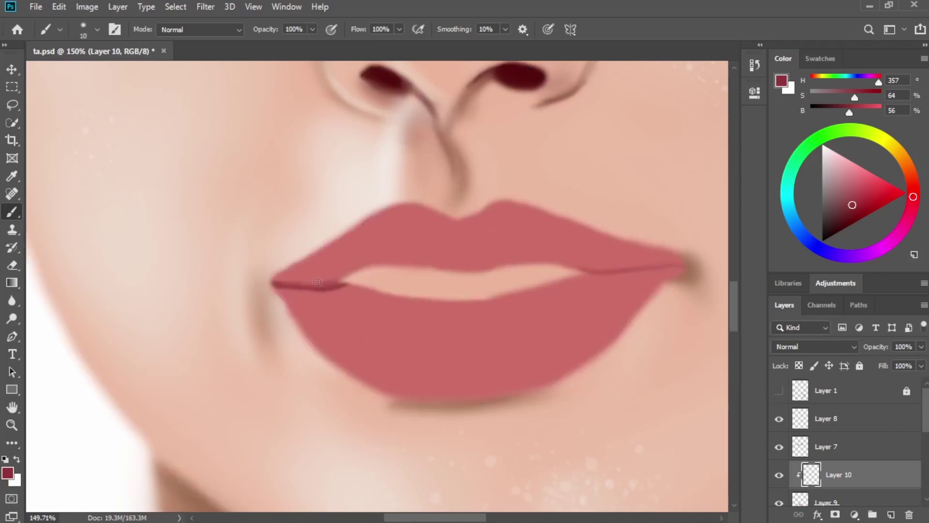
pyautogui.press(']')
pyautogui.moveTo(342, 281)
pyautogui.mouseDown()
pyautogui.moveTo(385, 268)
pyautogui.moveTo(469, 276)
pyautogui.mouseUp()
pyautogui.press(']')
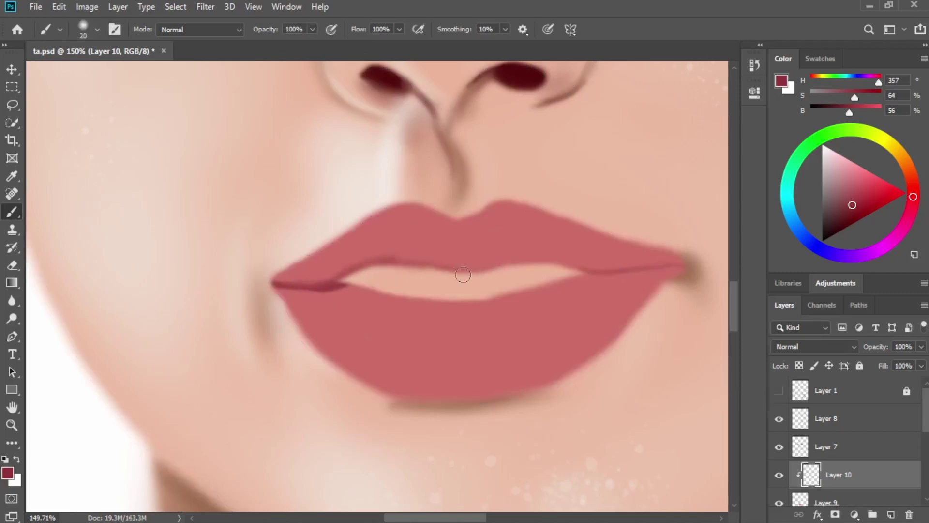
pyautogui.press('[')
pyautogui.press('[')
pyautogui.press(']')
pyautogui.press(']')
pyautogui.moveTo(503, 266)
pyautogui.mouseDown()
pyautogui.moveTo(577, 274)
pyautogui.moveTo(589, 264)
pyautogui.moveTo(575, 243)
pyautogui.moveTo(517, 266)
pyautogui.moveTo(582, 252)
pyautogui.moveTo(594, 270)
pyautogui.moveTo(558, 252)
pyautogui.moveTo(622, 256)
pyautogui.moveTo(512, 249)
pyautogui.moveTo(510, 229)
pyautogui.mouseUp()
pyautogui.moveTo(446, 272)
pyautogui.mouseDown()
pyautogui.moveTo(404, 244)
pyautogui.moveTo(394, 267)
pyautogui.moveTo(340, 260)
pyautogui.moveTo(396, 305)
pyautogui.mouseUp()
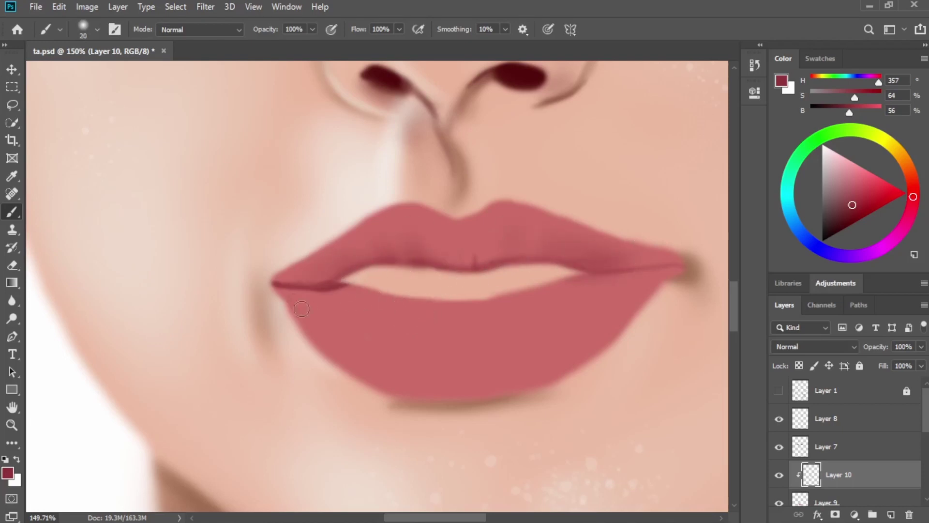
# Shade the lower lip in dark red at its left corner, along its upper edge and down its right side.
pyautogui.moveTo(301, 309); pyautogui.dragTo(290, 298)
pyautogui.press(']')
pyautogui.press(']')
pyautogui.moveTo(373, 284)
pyautogui.mouseDown()
pyautogui.moveTo(484, 296)
pyautogui.moveTo(578, 280)
pyautogui.moveTo(506, 307)
pyautogui.moveTo(674, 266)
pyautogui.moveTo(642, 269)
pyautogui.moveTo(583, 343)
pyautogui.mouseUp()
pyautogui.press('[')
pyautogui.press('[')
pyautogui.press(']')
pyautogui.press(']')
pyautogui.press('[')
pyautogui.press('[')
pyautogui.press('[')
pyautogui.press('[')
pyautogui.press('[')
pyautogui.press(']')
pyautogui.press(']')
pyautogui.press(']')
pyautogui.press(']')
pyautogui.press(']')
pyautogui.press(']')
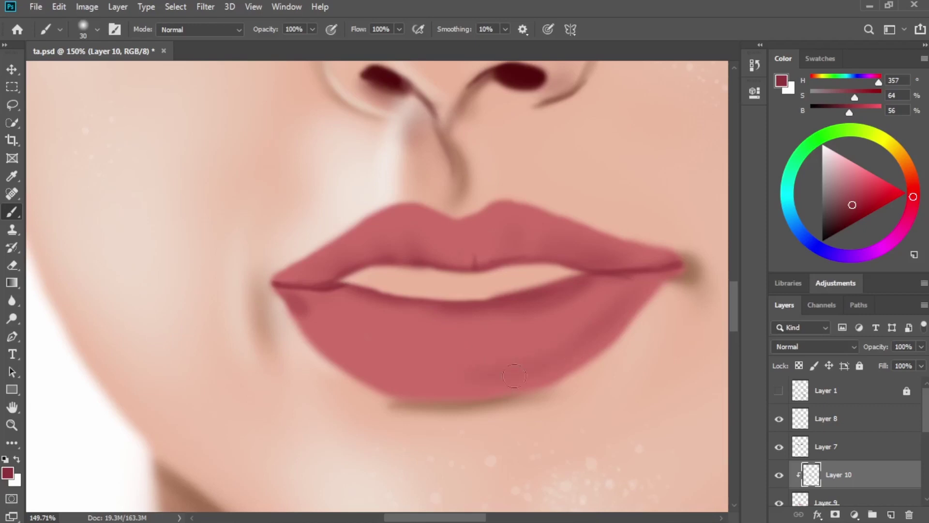
# Add short vertical crease strokes below the upper edge of the lower lip.
pyautogui.press('[')
pyautogui.press('[')
pyautogui.press('[')
pyautogui.press(']')
pyautogui.moveTo(489, 308); pyautogui.dragTo(500, 332)
pyautogui.moveTo(431, 310); pyautogui.dragTo(432, 328)
# Darken the mouth line at both corners of the lips with a thin brush in a deep maroon, saturation 48% and brightness 32%.
pyautogui.press('[')
pyautogui.press('[')
pyautogui.press('[')
pyautogui.moveTo(846, 209); pyautogui.dragTo(835, 217)
pyautogui.press('[')
pyautogui.press('[')
pyautogui.press('[')
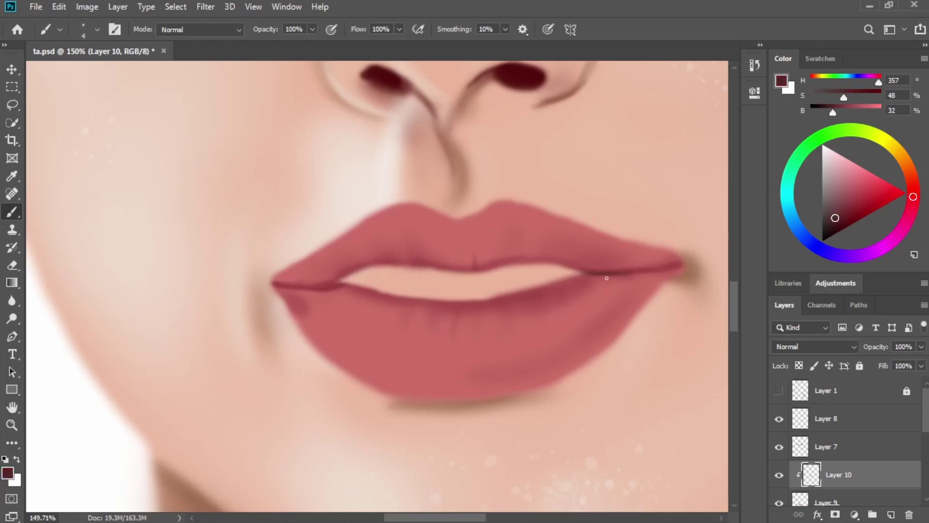
pyautogui.press('[')
pyautogui.moveTo(606, 278)
pyautogui.mouseDown()
pyautogui.moveTo(670, 265)
pyautogui.moveTo(621, 280)
pyautogui.mouseUp()
pyautogui.moveTo(278, 285); pyautogui.dragTo(322, 287)
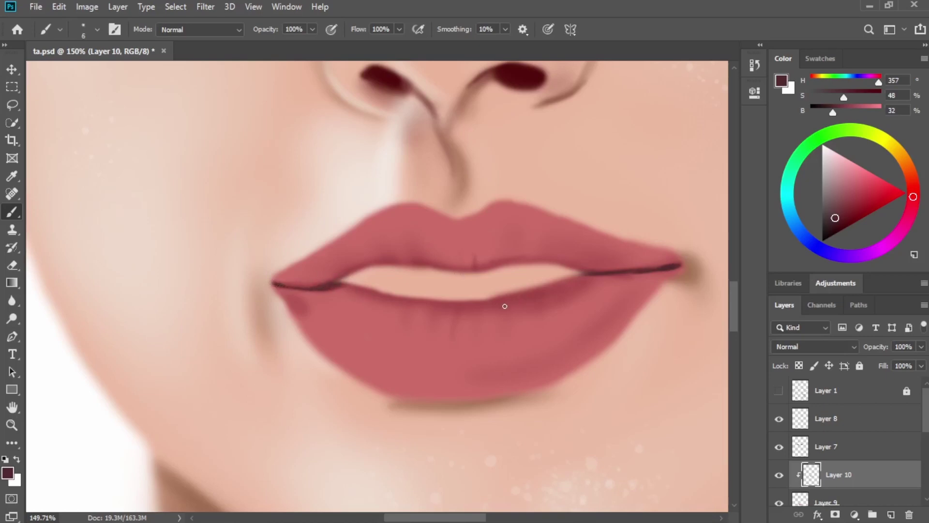
# Pick a light pink swatch and create a new layer above Layer 10, clipped to the lip base.
pyautogui.click(821, 58)
pyautogui.click(877, 225)
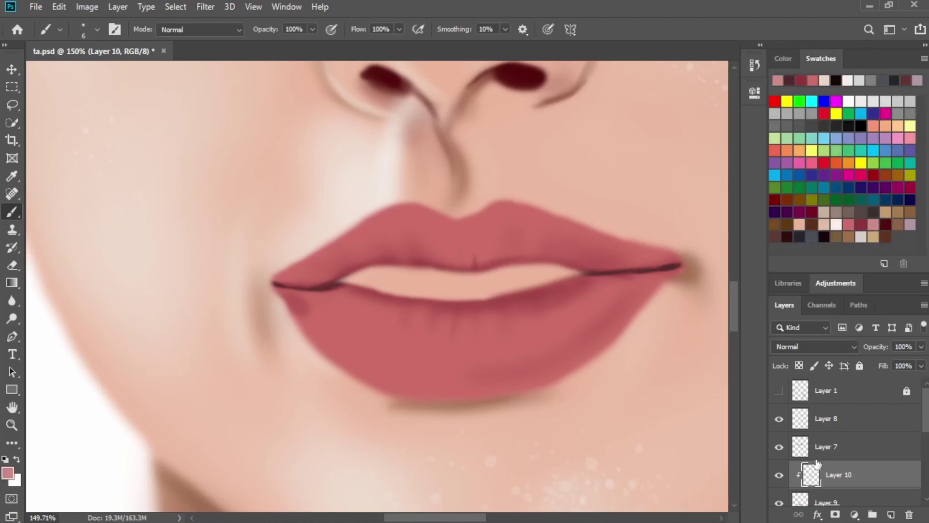
pyautogui.click(890, 514)
pyautogui.moveTo(867, 483); pyautogui.dragTo(889, 474)
pyautogui.scroll(-2, 889, 474)
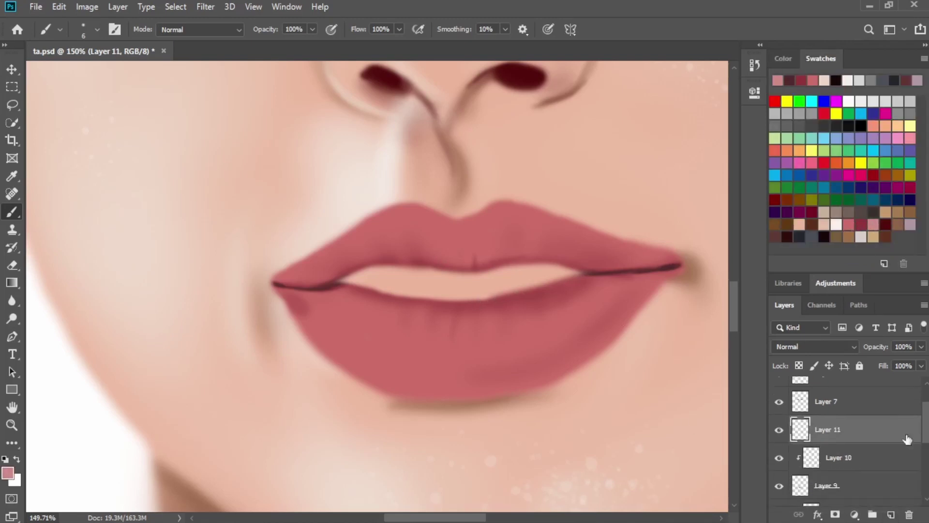
pyautogui.moveTo(906, 436); pyautogui.dragTo(885, 466)
pyautogui.hotkey('ctrl', ']')
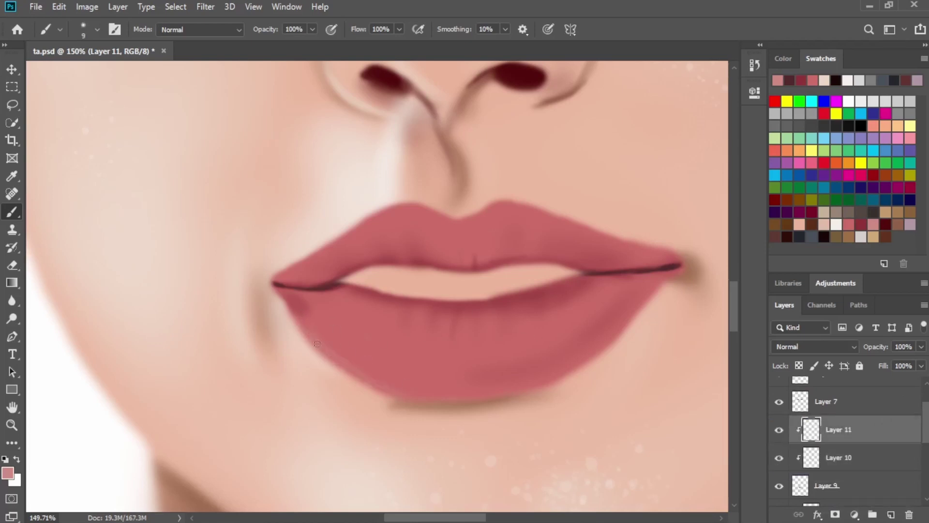
# Paint a soft light pink tone along the lower edge of the lower lip and on its right side.
pyautogui.press(']')
pyautogui.press(']')
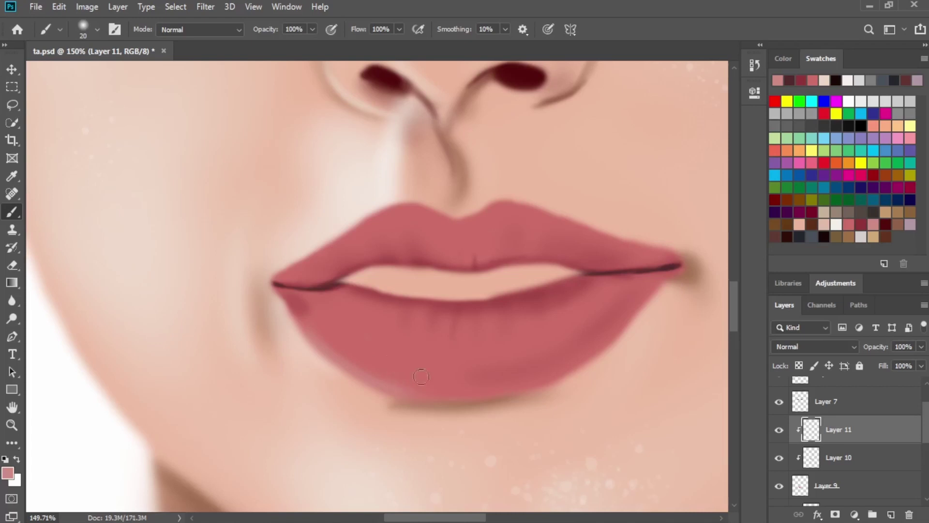
pyautogui.press('[')
pyautogui.press(']')
pyautogui.press(']')
pyautogui.press(']')
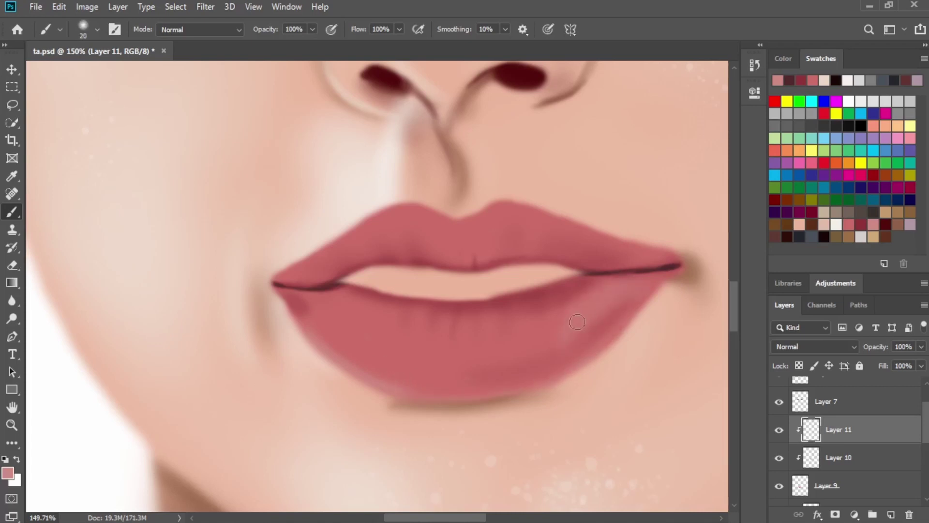
# Add thin light pink creases to the lower lip's right side and the upper lip's middle, and lighten the upper lip's left half.
pyautogui.press('[')
pyautogui.press('[')
pyautogui.press('[')
pyautogui.press(']')
pyautogui.press(']')
pyautogui.press(']')
pyautogui.moveTo(373, 247); pyautogui.dragTo(394, 237)
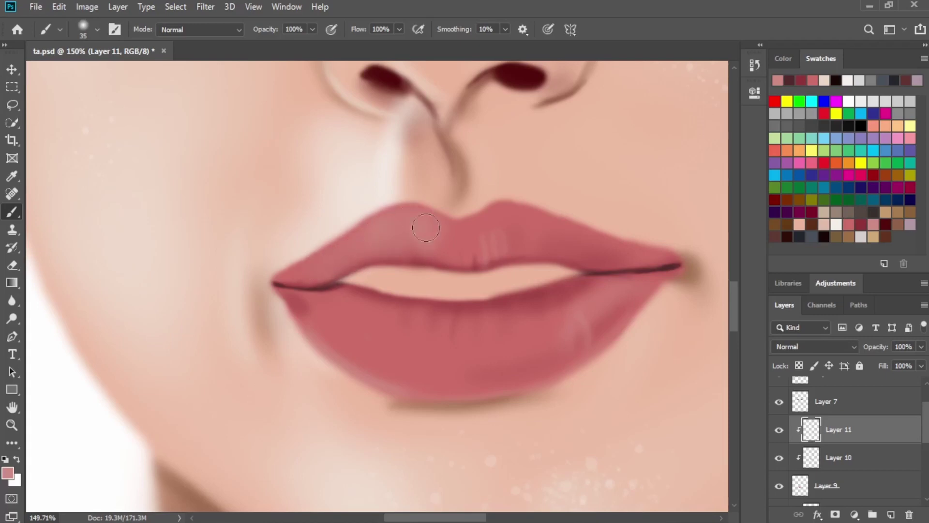
# Paint more light pink creases below the cupid's bow and vertical strokes down the middle and right of the lower lip.
pyautogui.press('[')
pyautogui.press('[')
pyautogui.press('[')
pyautogui.press('[')
pyautogui.press(']')
pyautogui.press(']')
pyautogui.press(']')
pyautogui.moveTo(462, 319)
pyautogui.mouseDown()
pyautogui.moveTo(482, 331)
pyautogui.moveTo(475, 390)
pyautogui.mouseUp()
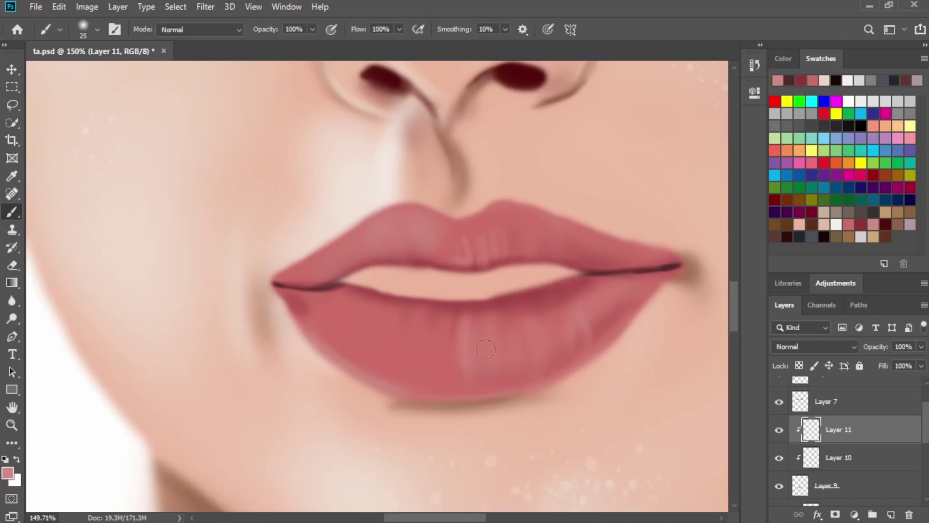
# Extend the light pink vertical strokes left of the lower lip's centre and lighten its left side.
pyautogui.moveTo(446, 328); pyautogui.dragTo(440, 381)
pyautogui.press(']')
pyautogui.moveTo(357, 337)
pyautogui.mouseDown()
pyautogui.moveTo(310, 301)
pyautogui.moveTo(356, 312)
pyautogui.mouseUp()
pyautogui.moveTo(365, 359); pyautogui.dragTo(342, 348)
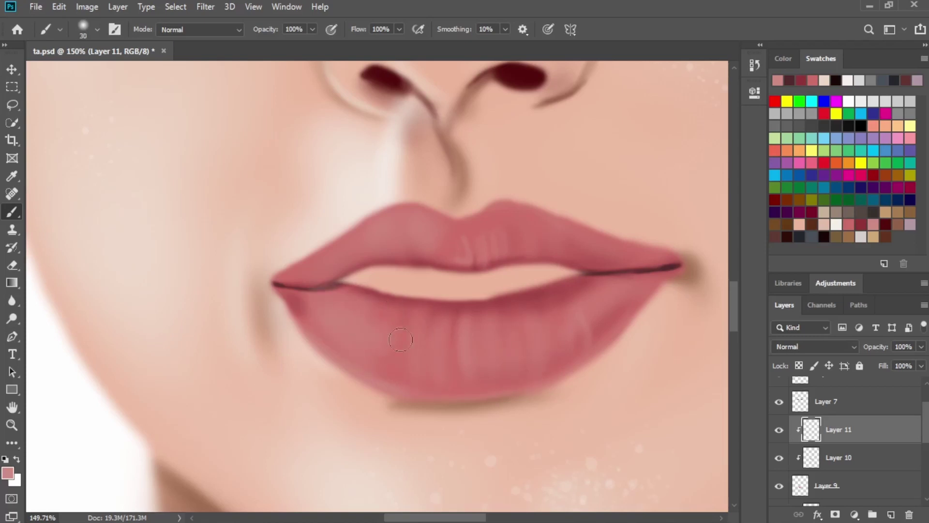
# Pick an off-white swatch and paint a glossy highlight patch on the left side of the lower lip.
pyautogui.click(837, 224)
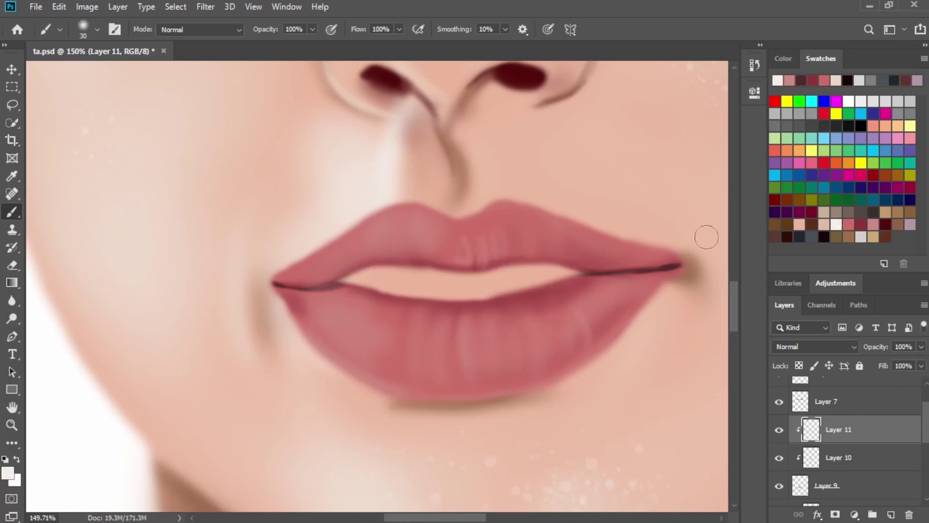
pyautogui.press('[')
pyautogui.press('[')
pyautogui.press('[')
pyautogui.press('[')
pyautogui.press('[')
pyautogui.press('[')
pyautogui.press('[')
pyautogui.press(']')
pyautogui.press(']')
pyautogui.moveTo(346, 321)
pyautogui.mouseDown()
pyautogui.moveTo(334, 309)
pyautogui.moveTo(364, 325)
pyautogui.moveTo(357, 312)
pyautogui.moveTo(325, 310)
pyautogui.moveTo(353, 317)
pyautogui.moveTo(370, 344)
pyautogui.moveTo(377, 334)
pyautogui.moveTo(360, 349)
pyautogui.mouseUp()
pyautogui.press('[')
pyautogui.press('[')
pyautogui.press(']')
pyautogui.press(']')
pyautogui.press(']')
pyautogui.press('[')
pyautogui.press('[')
# Paint a thin off-white rim highlight along the lower lip's left, bottom and lower-right edges.
pyautogui.moveTo(286, 298); pyautogui.dragTo(342, 367)
pyautogui.press(']')
pyautogui.moveTo(300, 324)
pyautogui.mouseDown()
pyautogui.moveTo(374, 381)
pyautogui.moveTo(299, 317)
pyautogui.mouseUp()
pyautogui.press('[')
pyautogui.press('[')
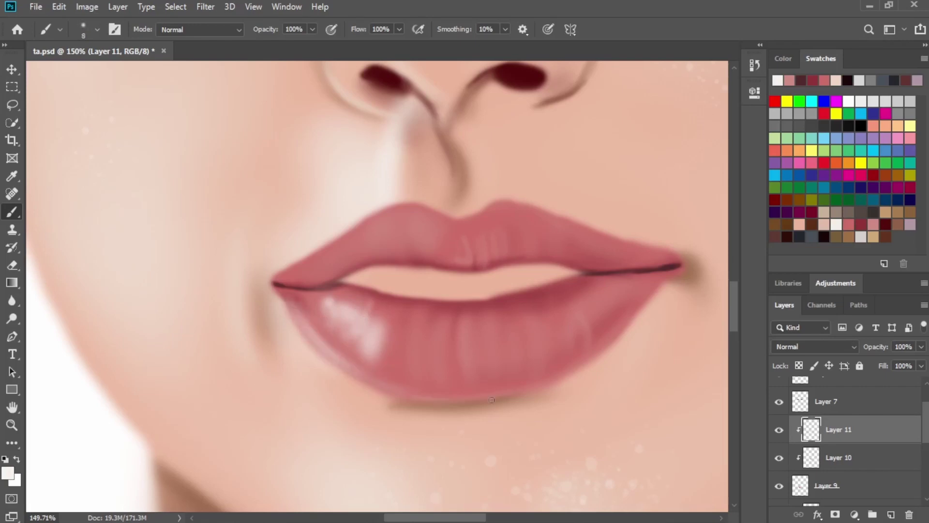
pyautogui.moveTo(492, 399); pyautogui.dragTo(530, 392)
pyautogui.moveTo(588, 357); pyautogui.dragTo(558, 374)
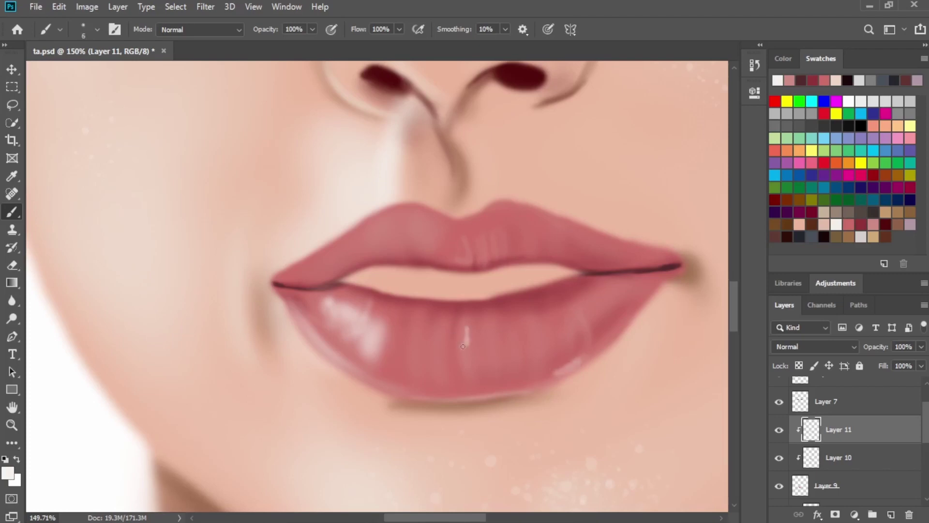
# Add a row of short vertical off-white highlights across the middle of the lower lip and highlight the cupid's bow.
pyautogui.moveTo(494, 327); pyautogui.dragTo(498, 342)
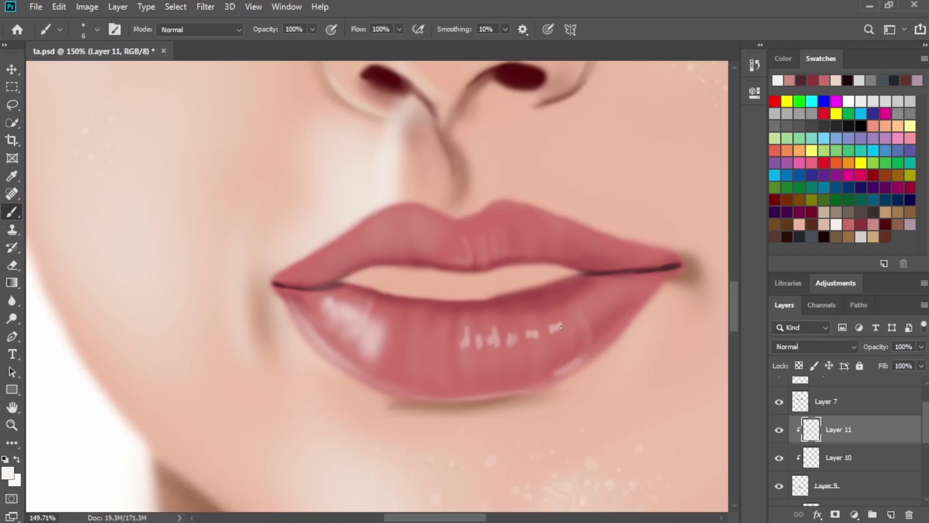
pyautogui.moveTo(557, 315); pyautogui.dragTo(557, 332)
pyautogui.moveTo(451, 328); pyautogui.dragTo(451, 349)
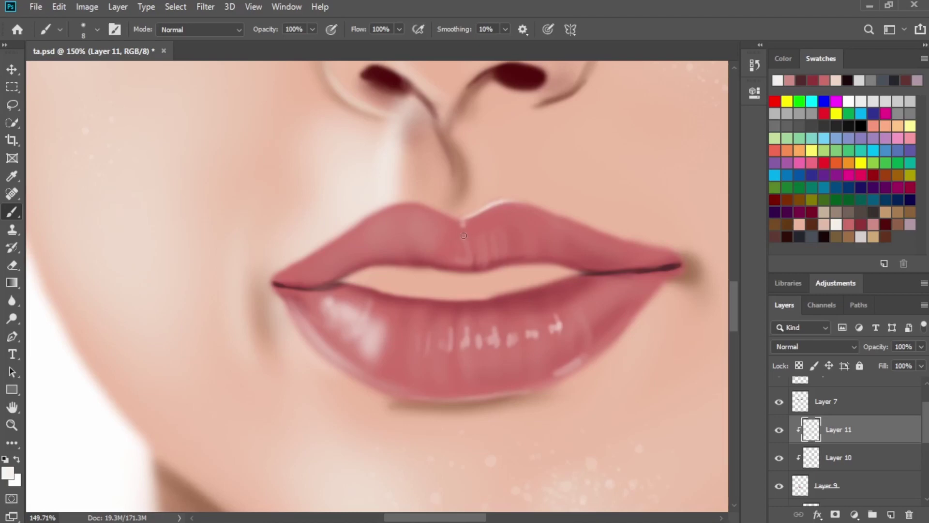
# Create a new layer above Layer 6 and paint the teeth area between the lips in light grey.
pyautogui.scroll(-2, 853, 484)
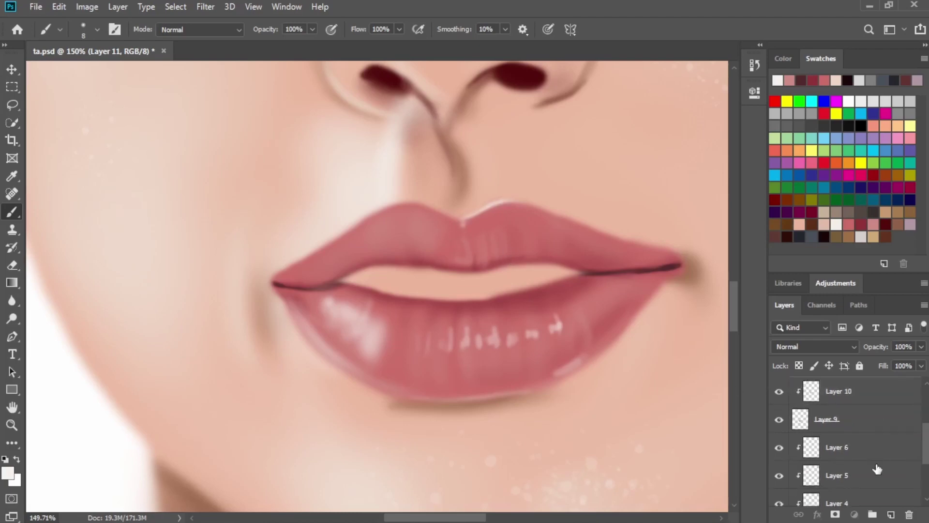
pyautogui.click(874, 453)
pyautogui.click(890, 513)
pyautogui.click(861, 236)
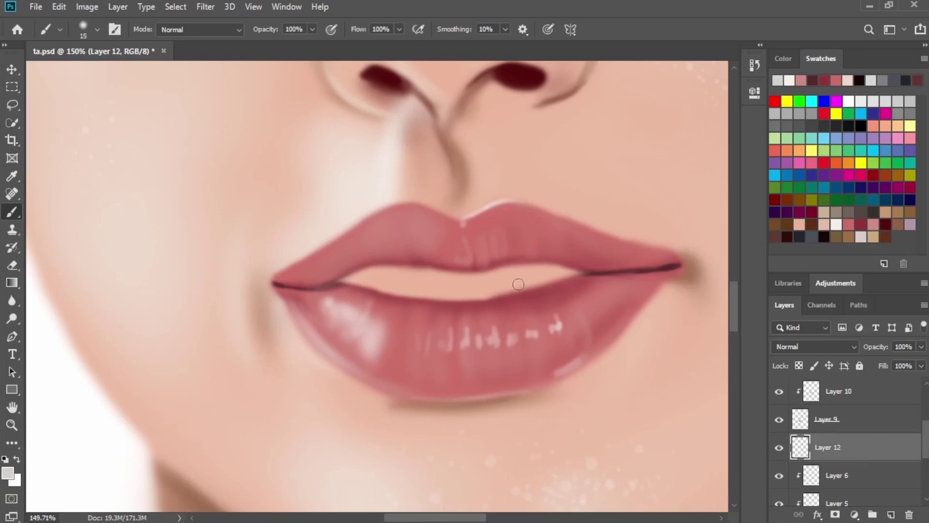
pyautogui.press(']')
pyautogui.moveTo(556, 277); pyautogui.dragTo(451, 285)
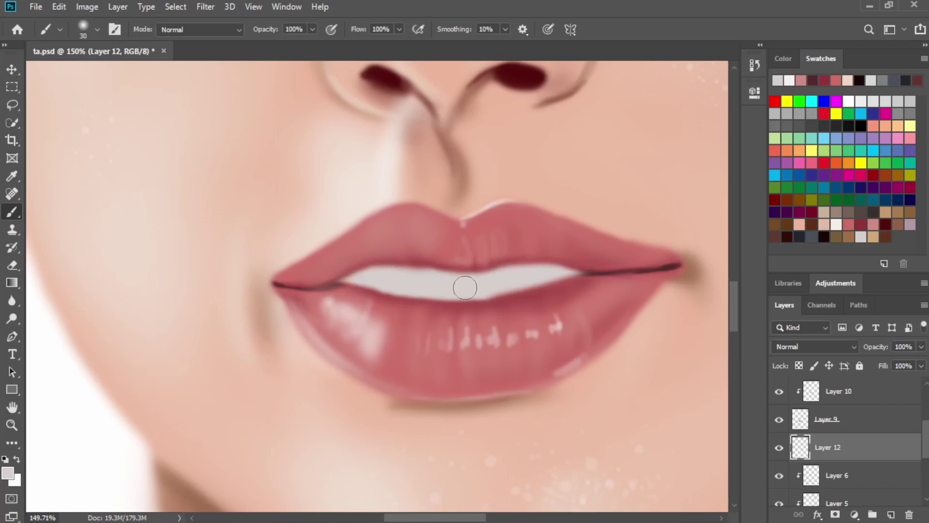
# Show Layer 1 as a guide and shade the right-hand teeth in dark brown with the brush opacity at 30%.
pyautogui.rightClick(496, 300)
pyautogui.doubleClick(548, 361)
pyautogui.scroll(3, 852, 425)
pyautogui.click(778, 391)
pyautogui.press('3')
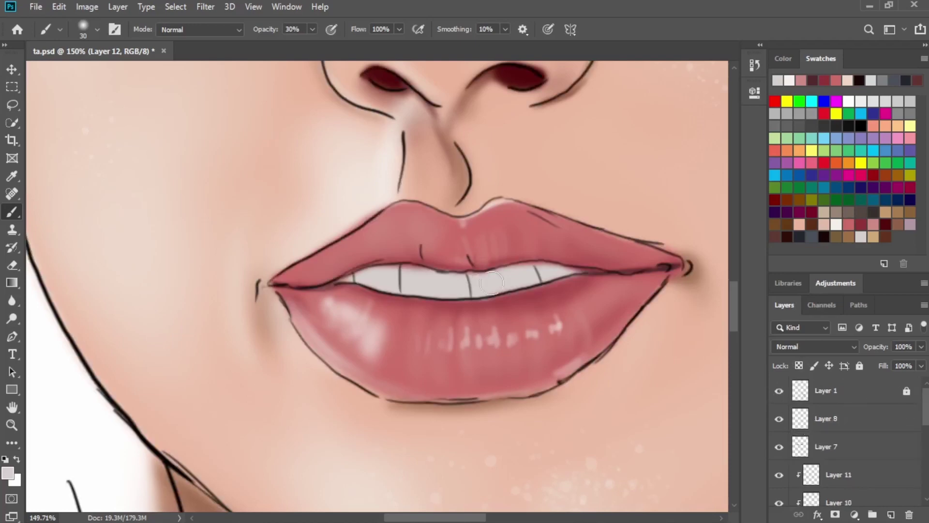
pyautogui.press('[')
pyautogui.click(780, 237)
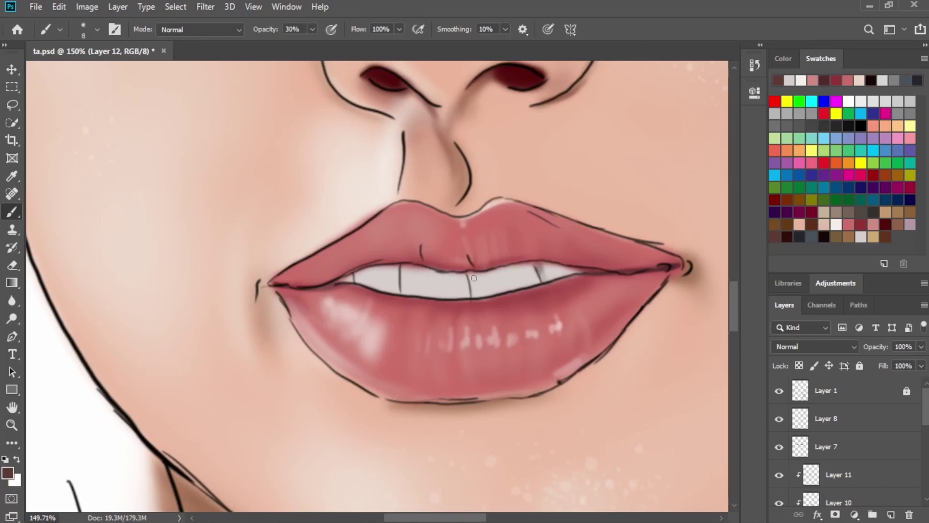
pyautogui.press(']')
pyautogui.press(']')
pyautogui.press(']')
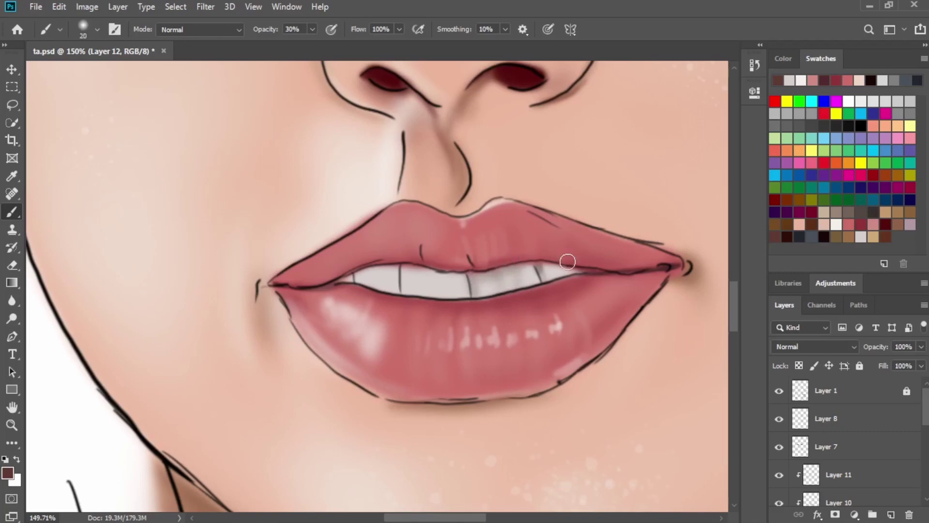
pyautogui.moveTo(556, 262); pyautogui.dragTo(581, 268)
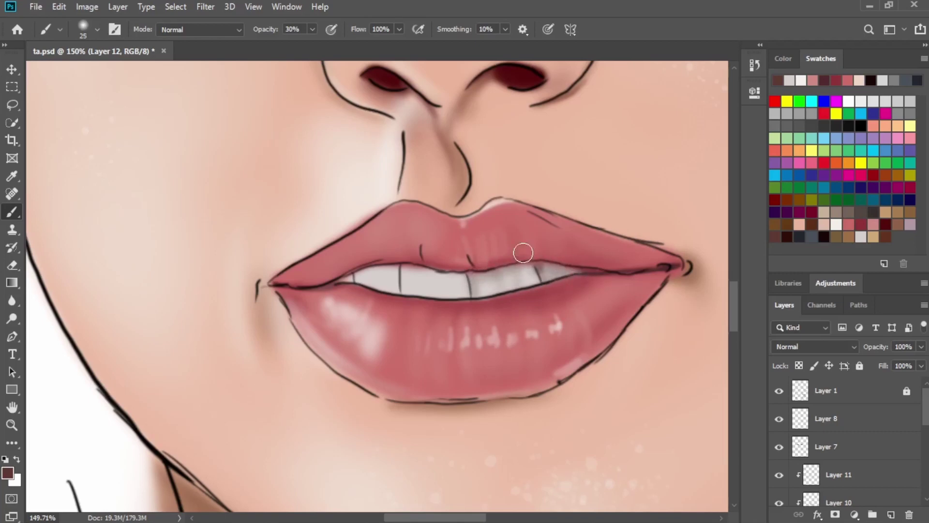
# Raise the brush opacity to 100% and shade the left-hand teeth and the inner corner of the mouth in dark brown.
pyautogui.click(313, 29)
pyautogui.moveTo(315, 42); pyautogui.dragTo(360, 43)
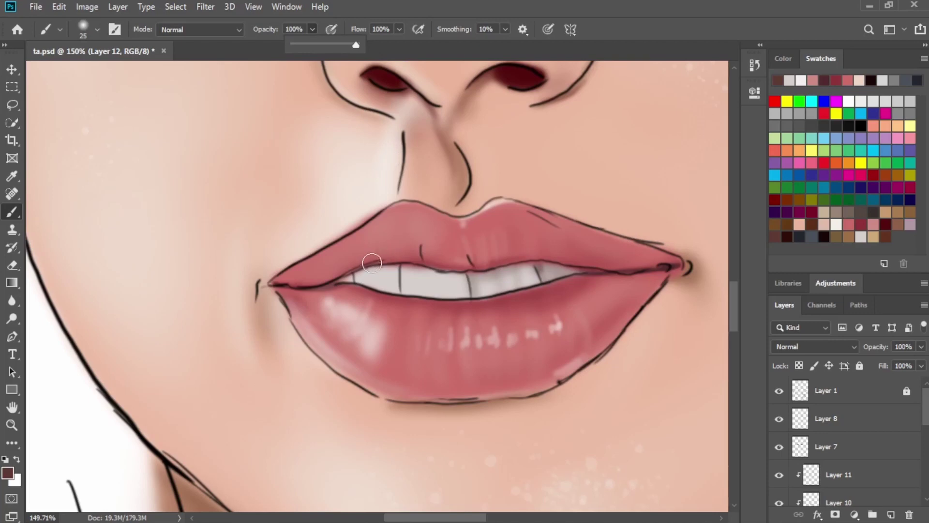
pyautogui.moveTo(373, 268); pyautogui.dragTo(360, 277)
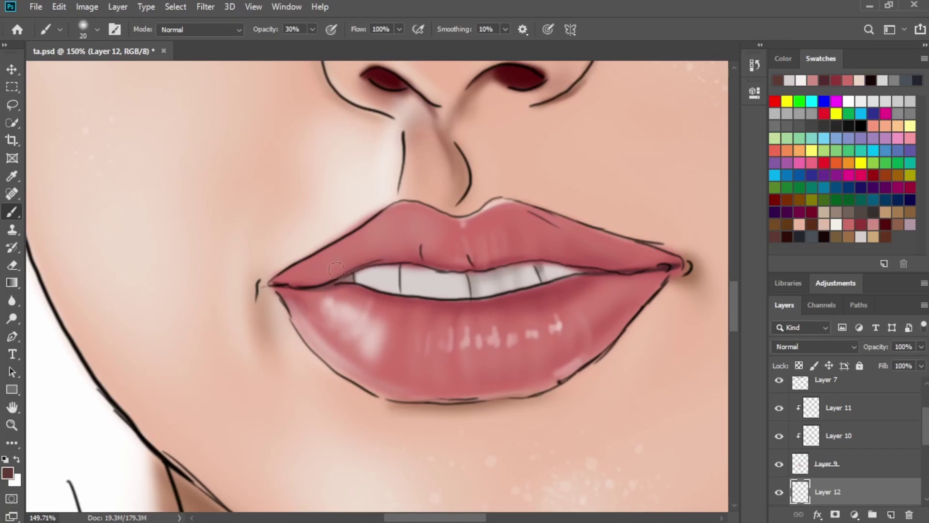
pyautogui.click(313, 29)
pyautogui.press(']')
pyautogui.moveTo(358, 269)
pyautogui.mouseDown()
pyautogui.moveTo(347, 274)
pyautogui.moveTo(394, 275)
pyautogui.moveTo(361, 277)
pyautogui.moveTo(402, 294)
pyautogui.mouseUp()
# Draw thin dark brown lines between the front teeth with a small brush and hide Layer 1.
pyautogui.press('[')
pyautogui.press('[')
pyautogui.press('[')
pyautogui.press('[')
pyautogui.press('[')
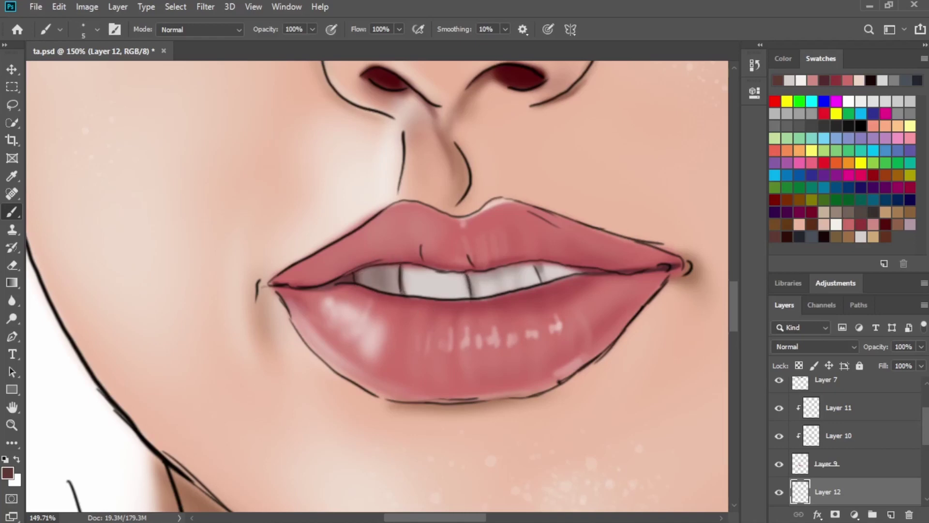
pyautogui.scroll(2, 846, 435)
pyautogui.click(779, 390)
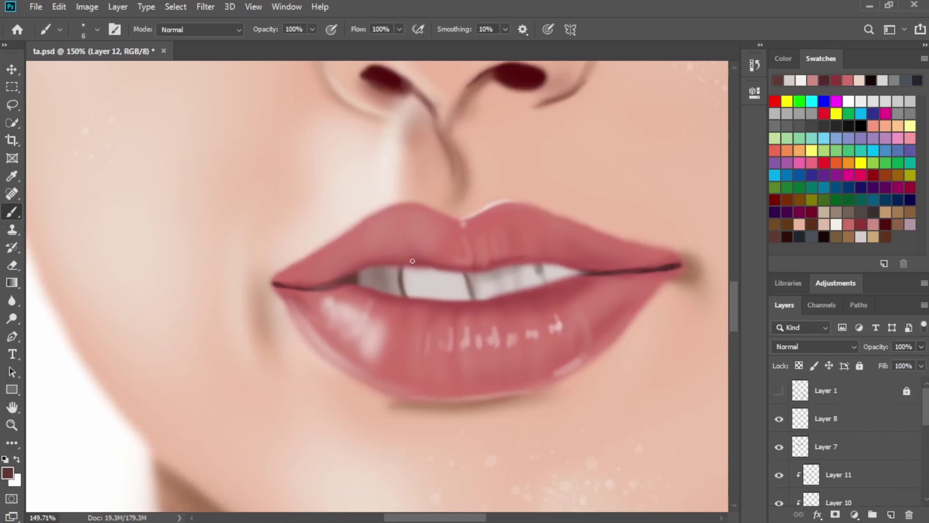
# Deepen the soft dark brown shadow on the teeth beneath the upper lip, lowering the brush opacity to 30%.
pyautogui.press(']')
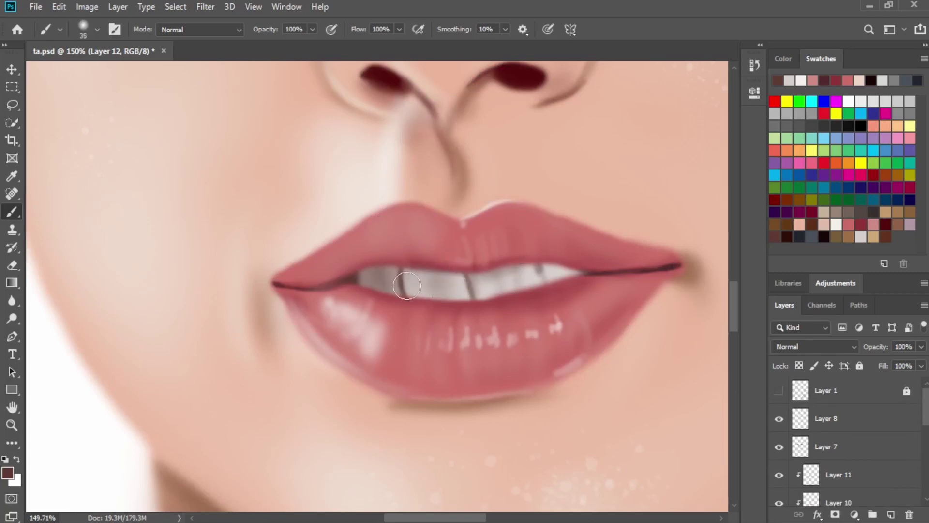
pyautogui.press(']')
pyautogui.press('[')
pyautogui.press('[')
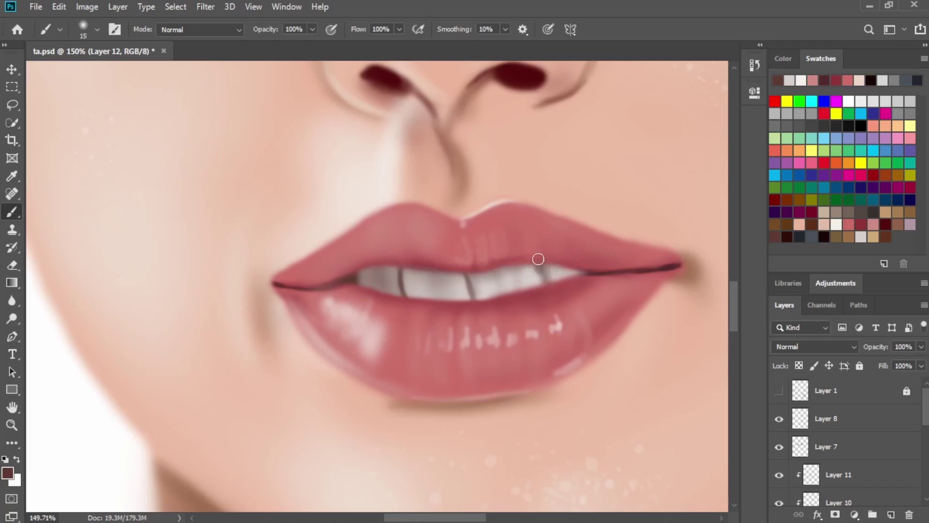
pyautogui.press(']')
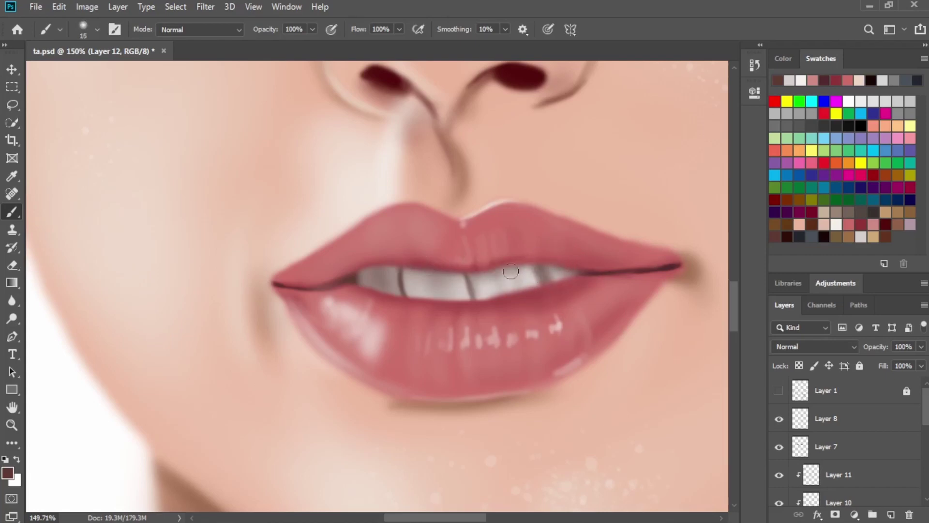
pyautogui.press(']')
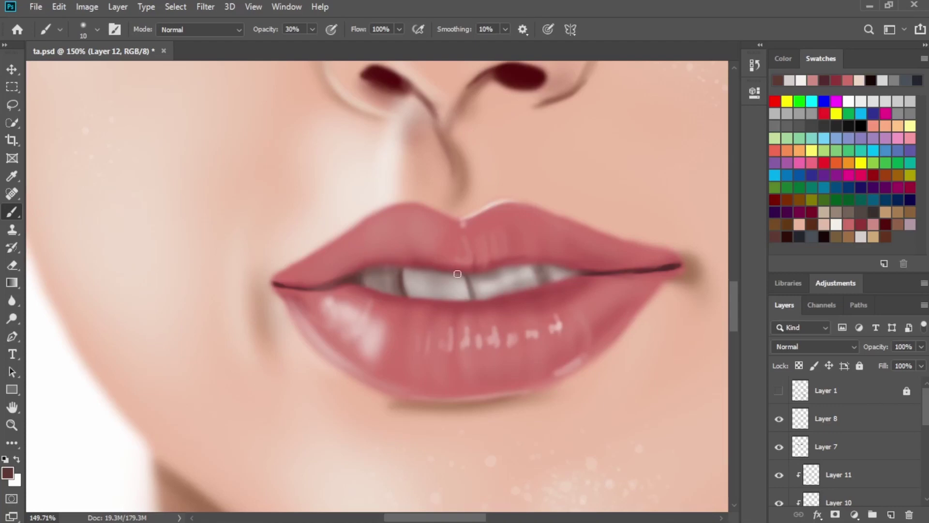
# Return to Layer 11 and broaden the lower lip's left highlight with a large soft off-white brush.
pyautogui.scroll(-3, 927, 417)
pyautogui.click(851, 409)
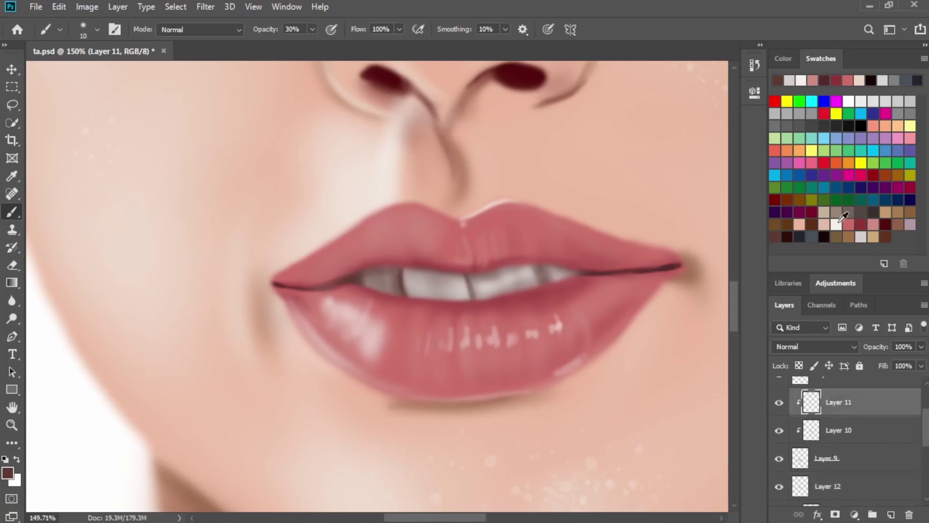
pyautogui.click(838, 222)
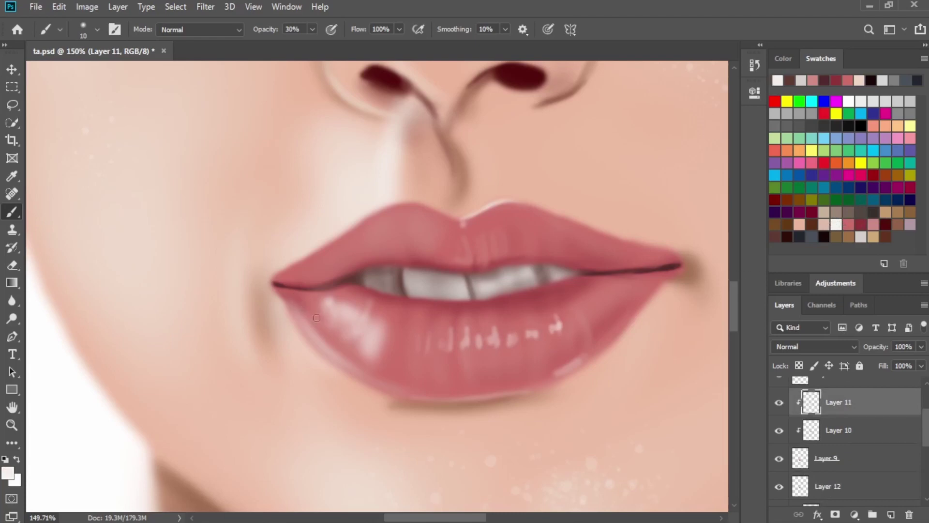
pyautogui.press(']')
pyautogui.press(']')
pyautogui.press(']')
pyautogui.press(']')
pyautogui.press(']')
pyautogui.moveTo(360, 352)
pyautogui.mouseDown()
pyautogui.moveTo(299, 306)
pyautogui.moveTo(372, 369)
pyautogui.moveTo(317, 320)
pyautogui.moveTo(320, 306)
pyautogui.moveTo(349, 333)
pyautogui.moveTo(335, 348)
pyautogui.mouseUp()
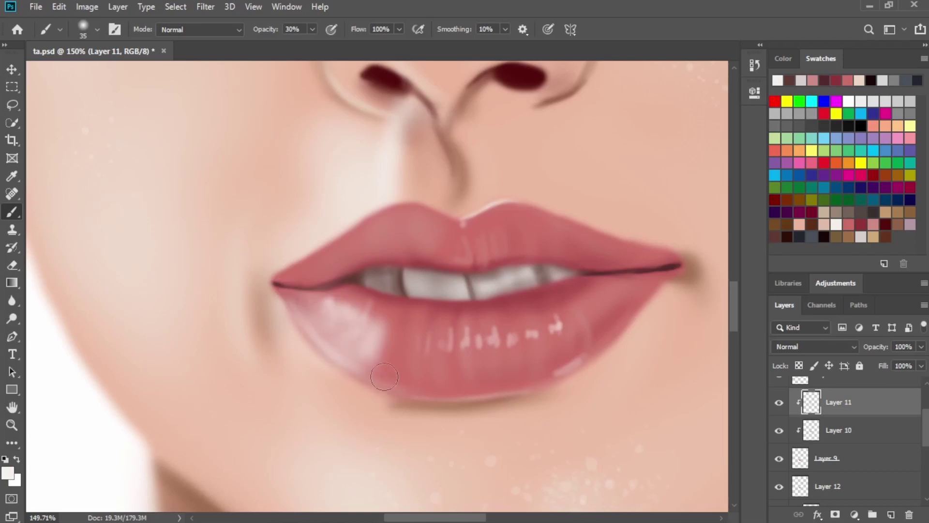
# Add faint off-white highlight strokes along the lower-left edge of the lower lip with a smaller brush.
pyautogui.press('[')
pyautogui.press('[')
pyautogui.press('[')
pyautogui.press('[')
pyautogui.press('[')
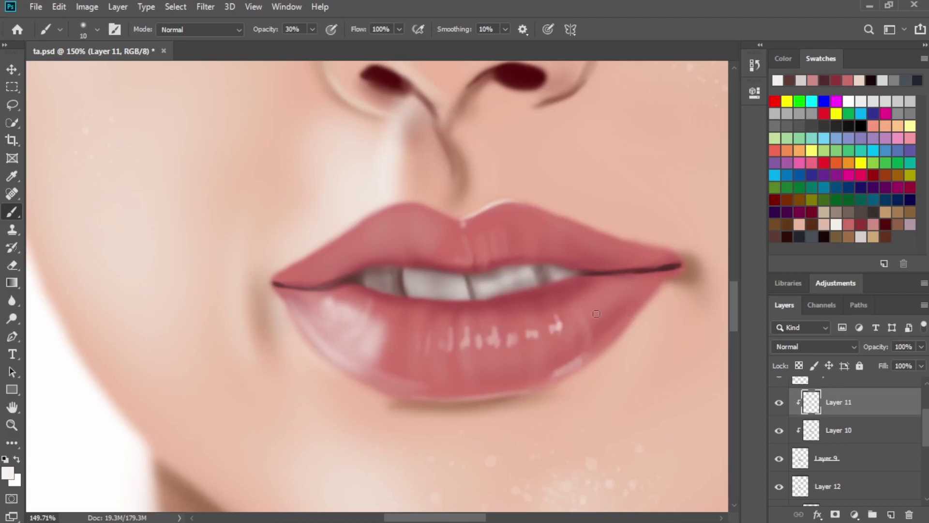
pyautogui.scroll(-3, 925, 437)
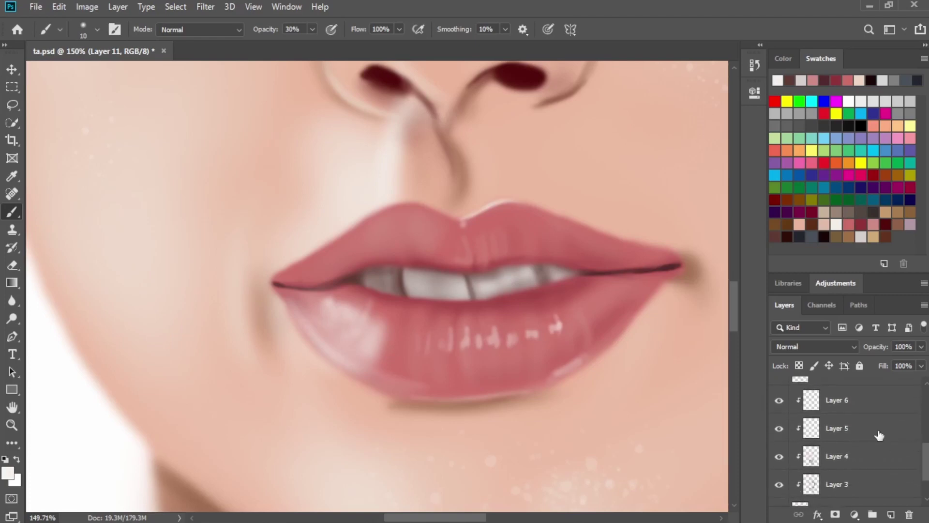
# Blend the shadow beside the mouth's left corner on Layer 6 using a sampled skin tone and a soft brush.
pyautogui.click(845, 409)
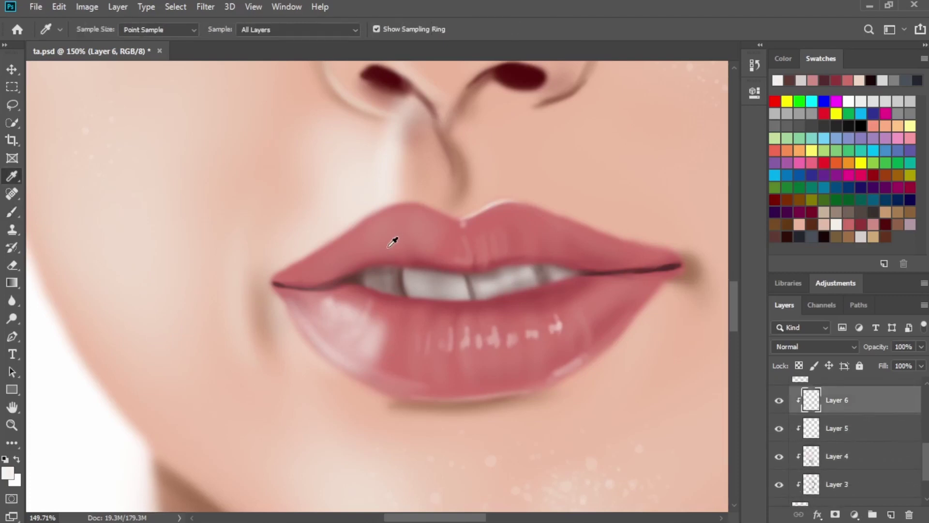
pyautogui.keyDown('alt'); pyautogui.click(268, 310); pyautogui.keyUp('alt')
pyautogui.press(']')
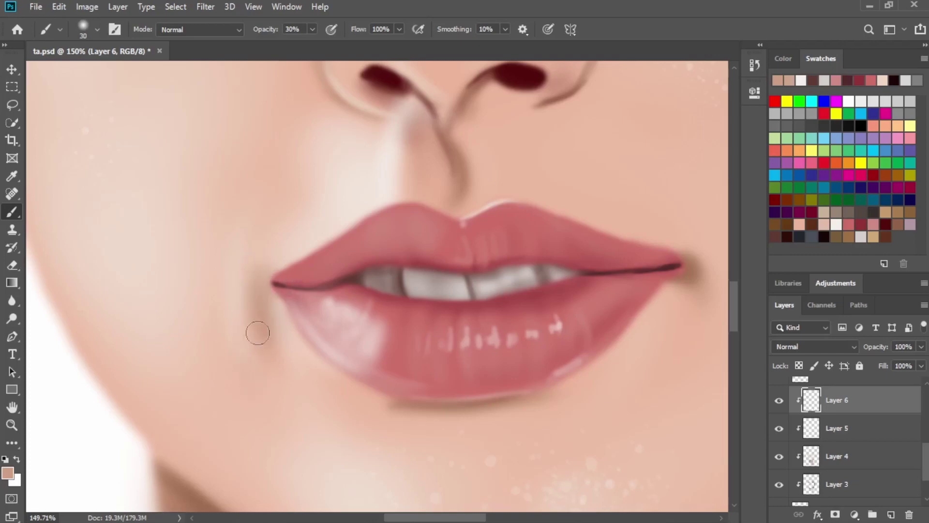
pyautogui.press(']')
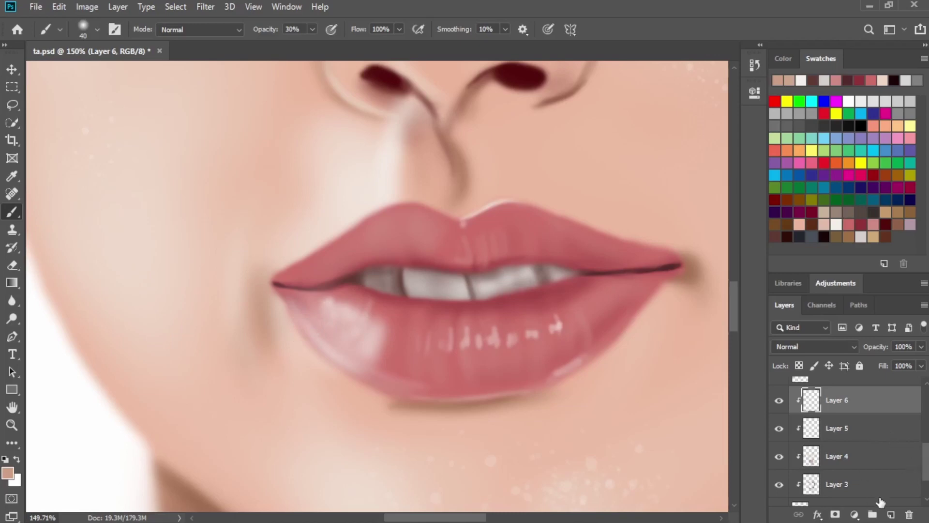
# Add a layer above Layer 6, show the Layer 1 sketch, and lay a soft dark red shadow over the ear's lower half.
pyautogui.click(890, 514)
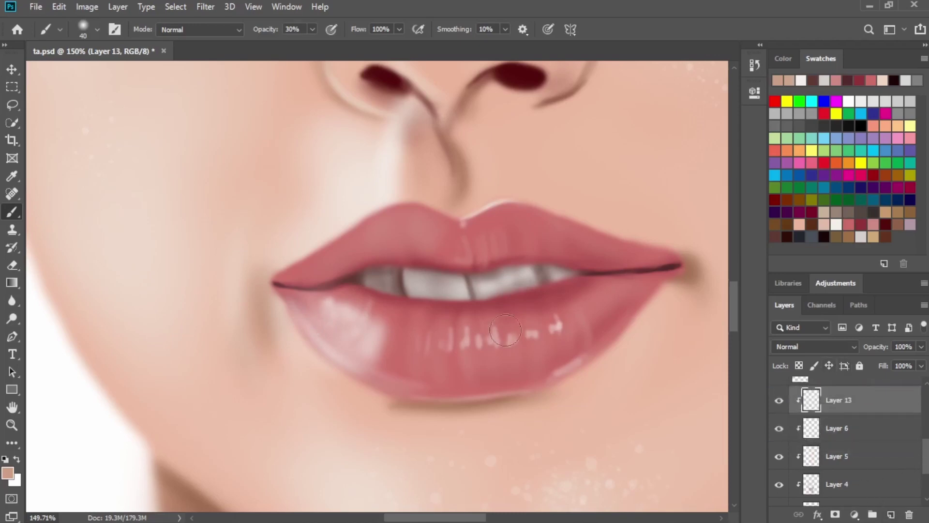
pyautogui.moveTo(454, 311); pyautogui.dragTo(701, 494)
pyautogui.moveTo(423, 254); pyautogui.dragTo(459, 338)
pyautogui.moveTo(925, 456); pyautogui.dragTo(925, 405)
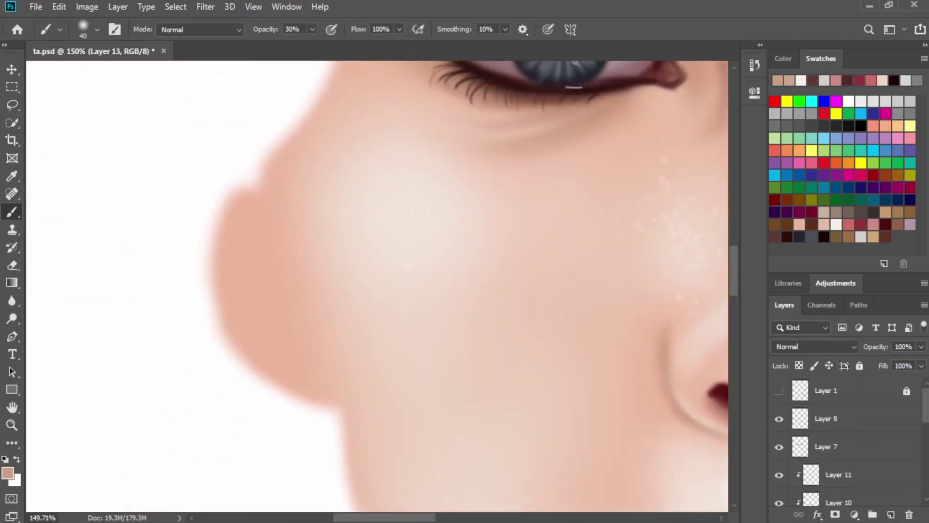
pyautogui.click(780, 391)
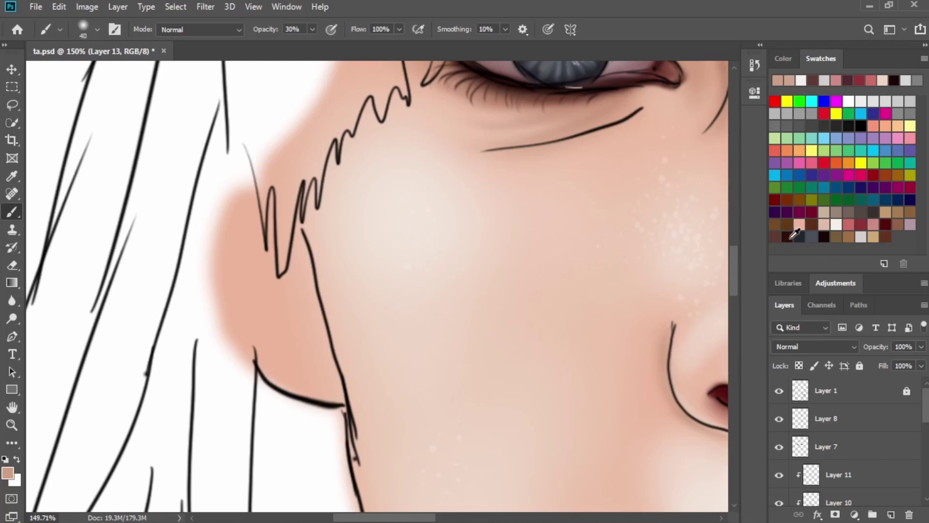
pyautogui.click(884, 225)
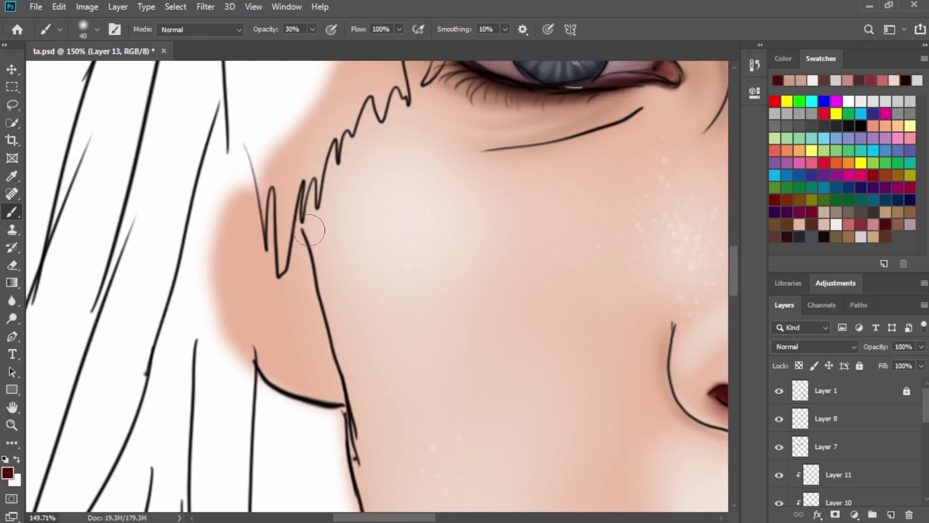
pyautogui.moveTo(309, 230)
pyautogui.mouseDown()
pyautogui.moveTo(270, 253)
pyautogui.moveTo(267, 337)
pyautogui.moveTo(301, 395)
pyautogui.moveTo(293, 308)
pyautogui.moveTo(245, 263)
pyautogui.mouseUp()
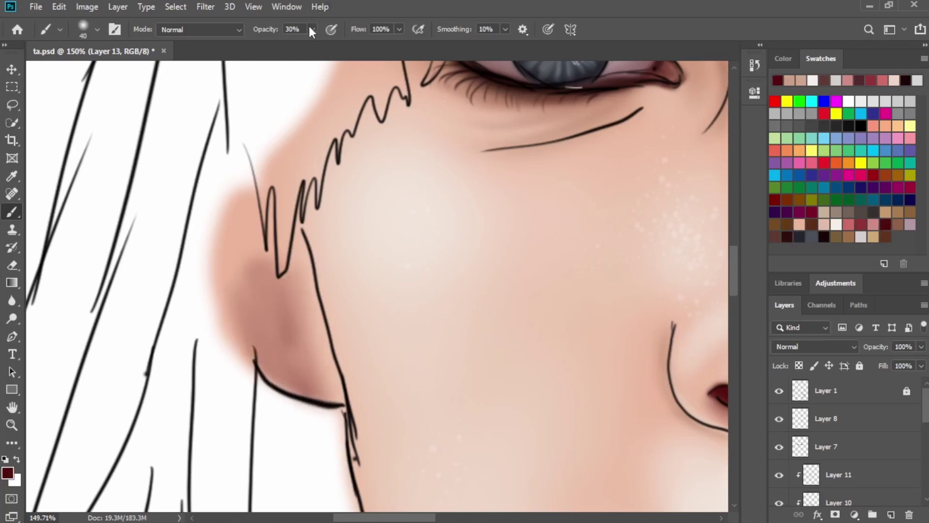
pyautogui.moveTo(313, 29); pyautogui.dragTo(358, 48)
pyautogui.moveTo(245, 239)
pyautogui.mouseDown()
pyautogui.moveTo(263, 398)
pyautogui.moveTo(271, 368)
pyautogui.mouseUp()
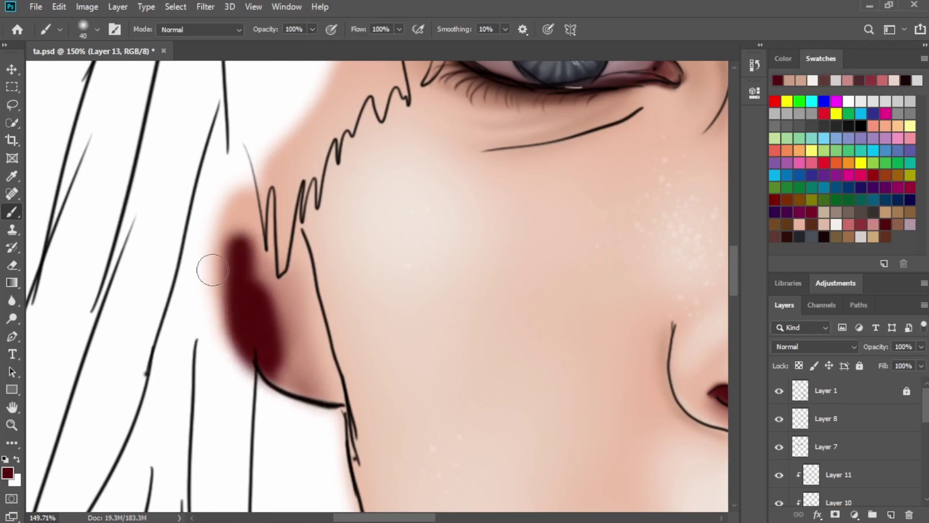
pyautogui.hotkey('ctrl', 'z')
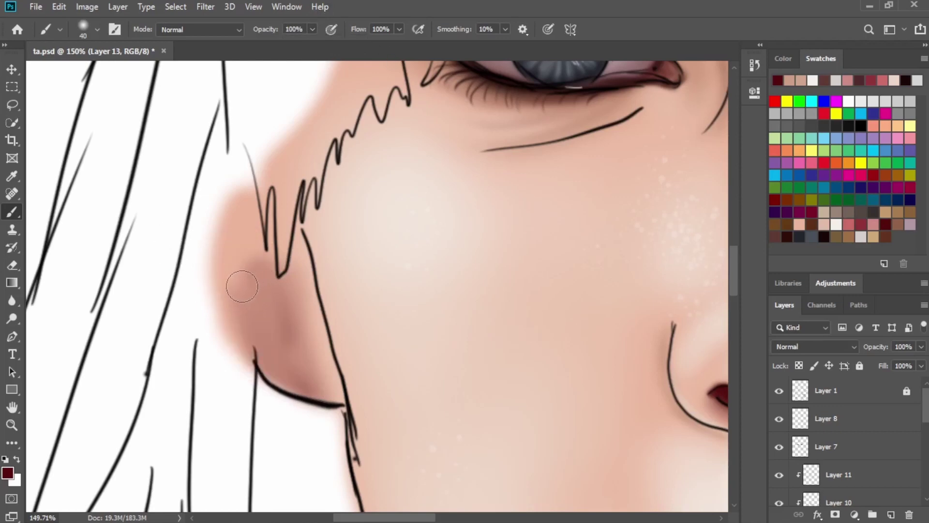
pyautogui.press('3')
# Darken the ear with dark red at 30% opacity, deepening the shadow where it meets the cheek with a smaller brush.
pyautogui.moveTo(222, 270); pyautogui.dragTo(286, 400)
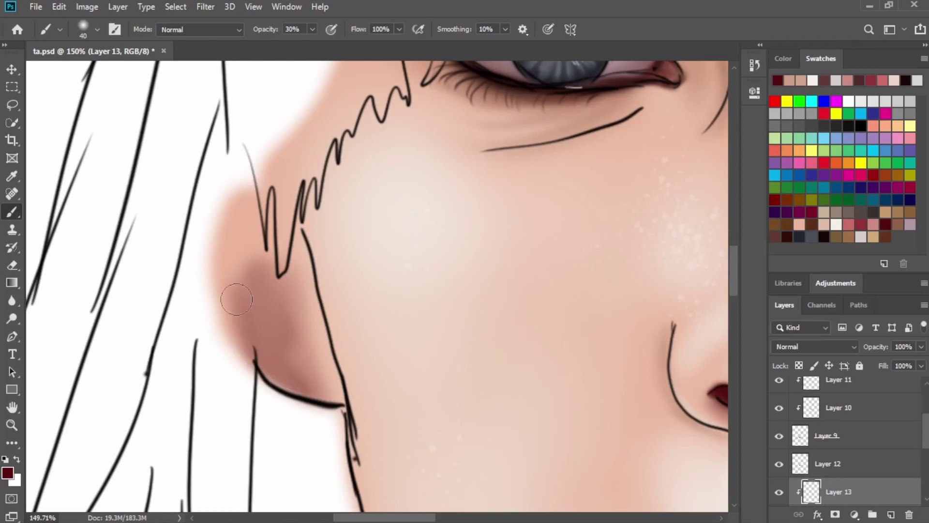
pyautogui.moveTo(249, 283)
pyautogui.mouseDown()
pyautogui.moveTo(307, 382)
pyautogui.moveTo(299, 404)
pyautogui.mouseUp()
pyautogui.press('[')
pyautogui.press('[')
pyautogui.press('[')
pyautogui.press('[')
pyautogui.press('[')
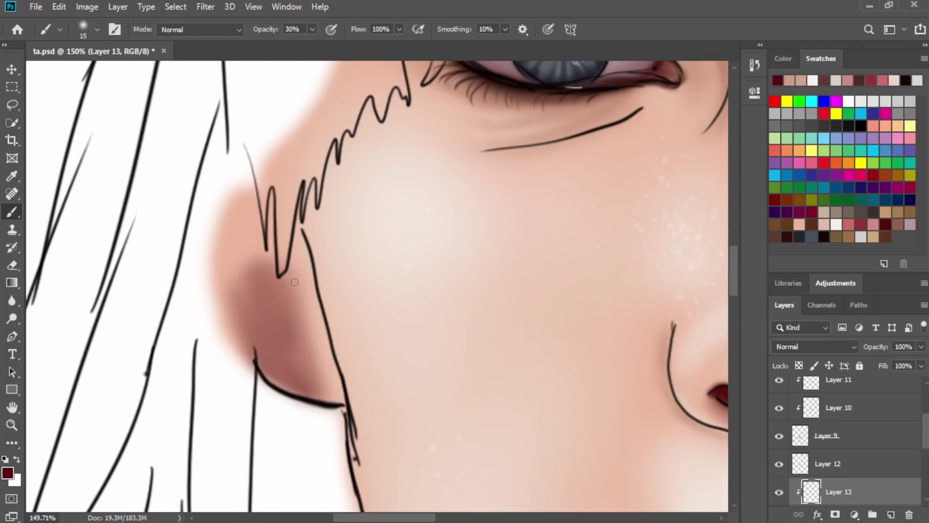
pyautogui.moveTo(297, 245)
pyautogui.mouseDown()
pyautogui.moveTo(312, 298)
pyautogui.moveTo(292, 232)
pyautogui.moveTo(326, 351)
pyautogui.moveTo(331, 417)
pyautogui.moveTo(340, 408)
pyautogui.moveTo(316, 304)
pyautogui.moveTo(295, 283)
pyautogui.moveTo(310, 391)
pyautogui.moveTo(307, 342)
pyautogui.moveTo(320, 372)
pyautogui.mouseUp()
pyautogui.press(']')
pyautogui.press(']')
pyautogui.press('[')
pyautogui.moveTo(285, 237)
pyautogui.mouseDown()
pyautogui.moveTo(306, 348)
pyautogui.moveTo(307, 331)
pyautogui.moveTo(319, 349)
pyautogui.moveTo(311, 390)
pyautogui.mouseUp()
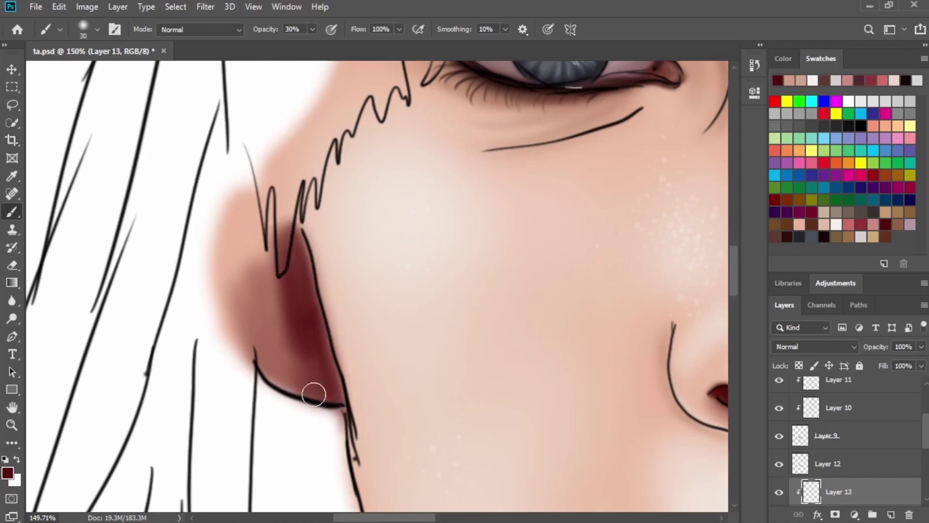
# Build up the dark red shadow across the rest of the lower ear with a size 60 soft brush.
pyautogui.press(']')
pyautogui.press(']')
pyautogui.press(']')
pyautogui.press(']')
pyautogui.moveTo(246, 271)
pyautogui.mouseDown()
pyautogui.moveTo(281, 311)
pyautogui.moveTo(268, 298)
pyautogui.moveTo(279, 334)
pyautogui.moveTo(266, 315)
pyautogui.moveTo(284, 320)
pyautogui.moveTo(286, 281)
pyautogui.moveTo(273, 292)
pyautogui.moveTo(292, 327)
pyautogui.moveTo(290, 379)
pyautogui.mouseUp()
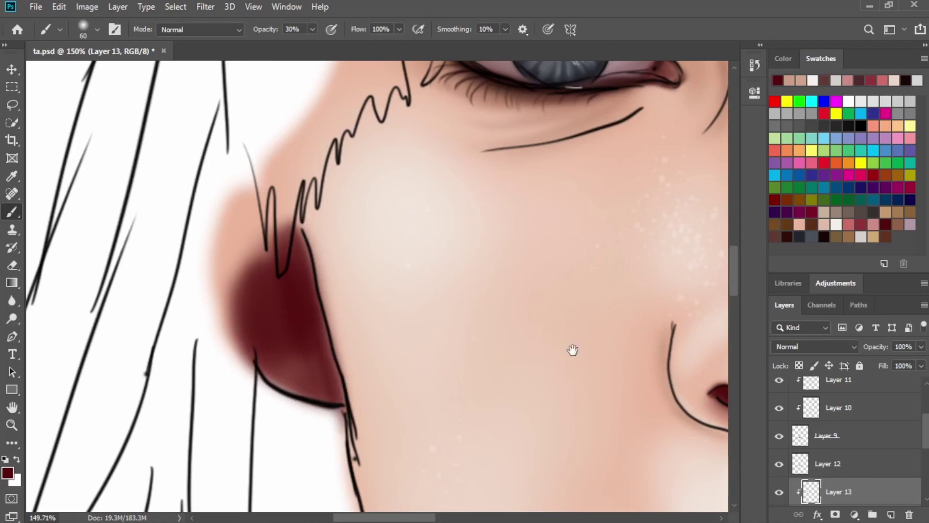
# Shade the outer edge of the right cheek in dark red with a size 90 soft brush.
pyautogui.moveTo(572, 348)
pyautogui.mouseDown()
pyautogui.moveTo(382, 332)
pyautogui.moveTo(195, 510)
pyautogui.mouseUp()
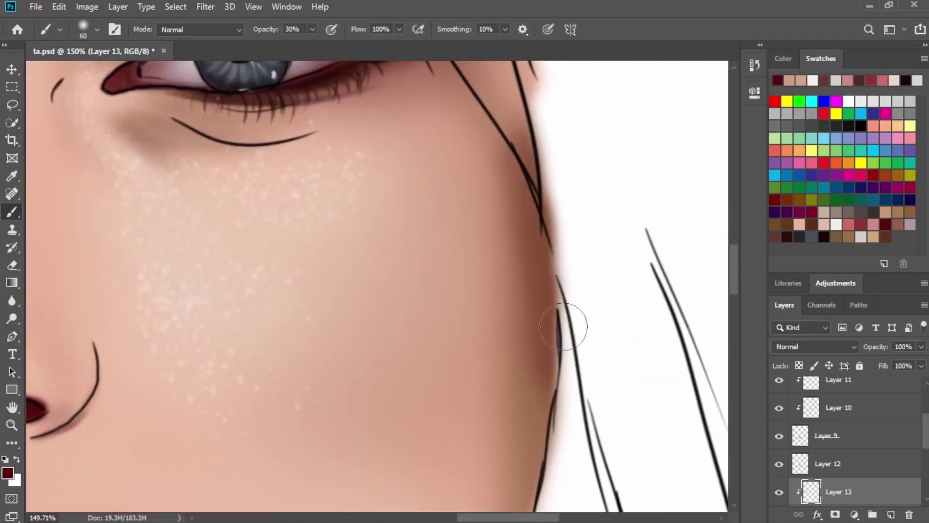
pyautogui.scroll(-3, 508, 155)
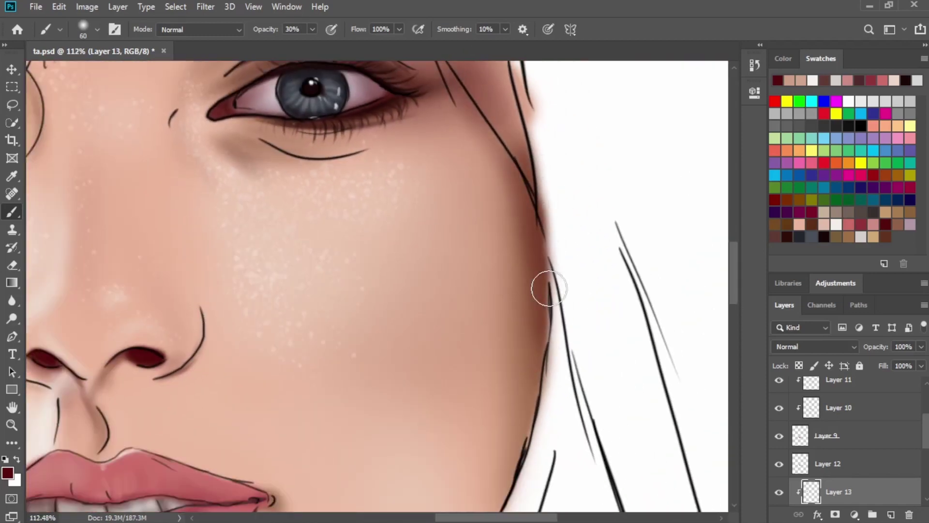
pyautogui.press(']')
pyautogui.press(']')
pyautogui.moveTo(568, 255); pyautogui.dragTo(556, 436)
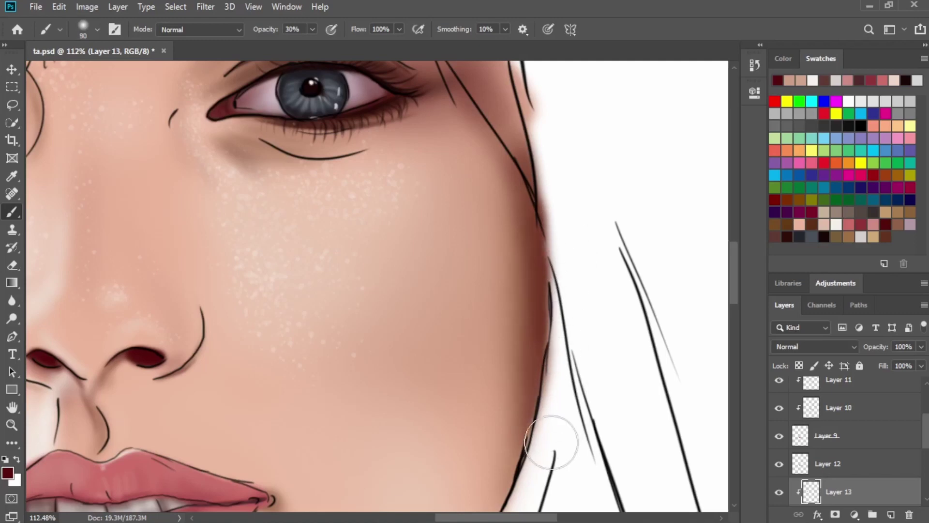
# Widen the soft shadow from the right cheek down to the jaw with a size 175 brush.
pyautogui.press(']')
pyautogui.scroll(-5, 547, 275)
pyautogui.press(']')
pyautogui.press(']')
pyautogui.press(']')
pyautogui.press(']')
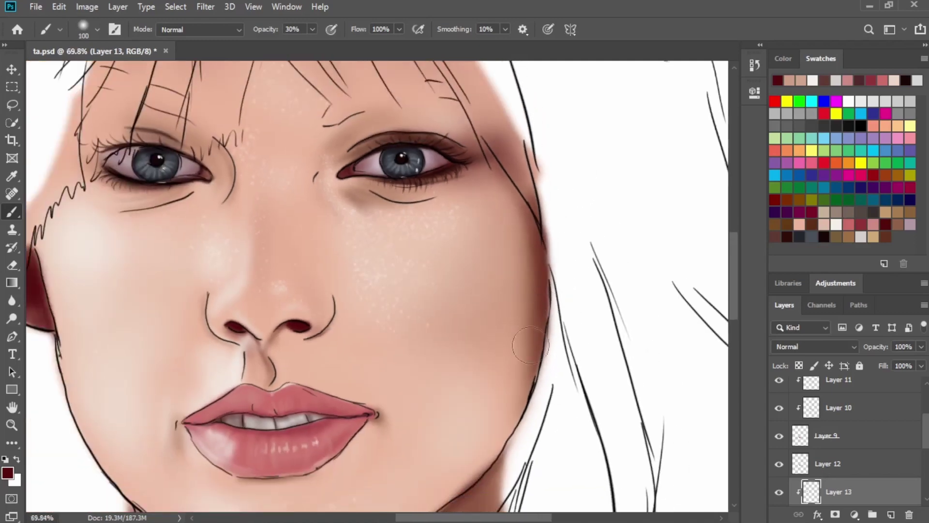
pyautogui.moveTo(531, 350); pyautogui.dragTo(527, 317)
pyautogui.moveTo(528, 426); pyautogui.dragTo(546, 285)
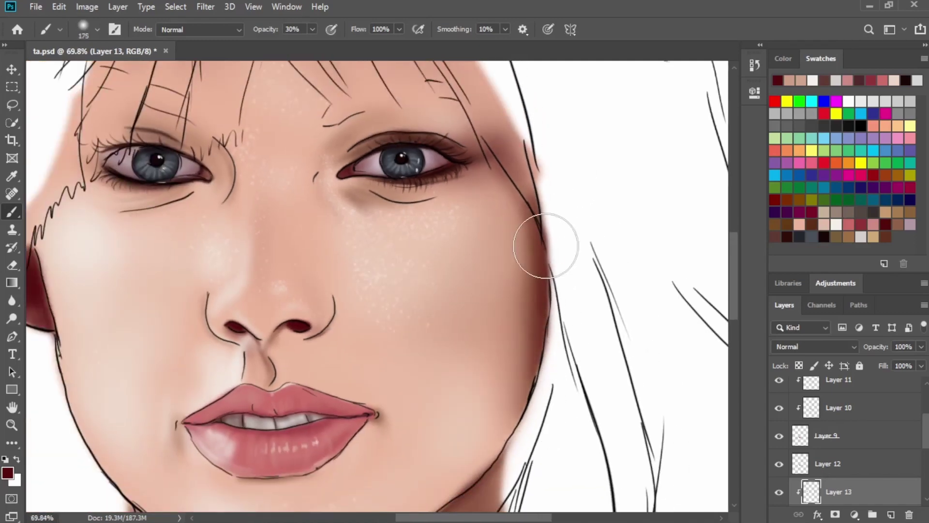
# Add faint dark red shading along the left face edge from the ear toward the jaw with a size 90 brush.
pyautogui.moveTo(503, 203); pyautogui.dragTo(676, 352)
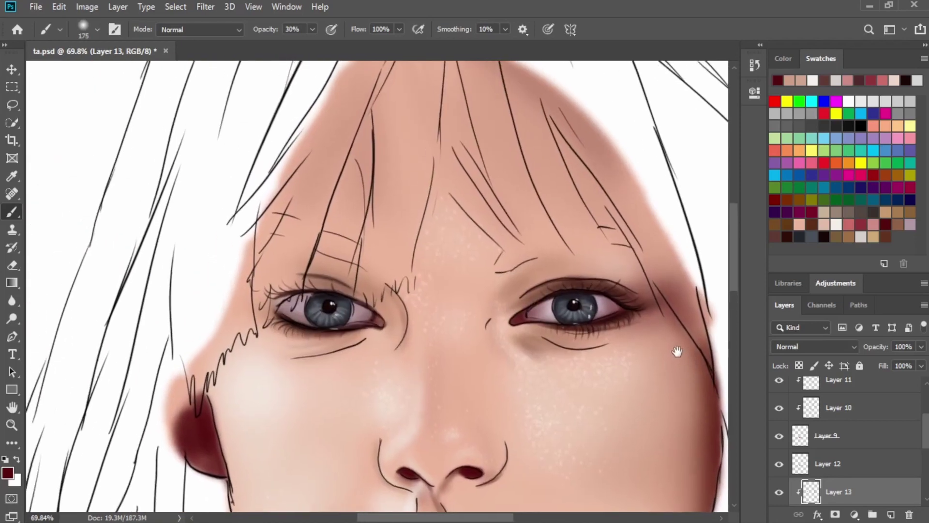
pyautogui.moveTo(611, 308); pyautogui.dragTo(618, 336)
pyautogui.moveTo(482, 351); pyautogui.dragTo(572, 223)
pyautogui.press('[')
pyautogui.press('[')
pyautogui.press('[')
pyautogui.press('[')
pyautogui.press('[')
pyautogui.press('[')
pyautogui.press('[')
pyautogui.press('[')
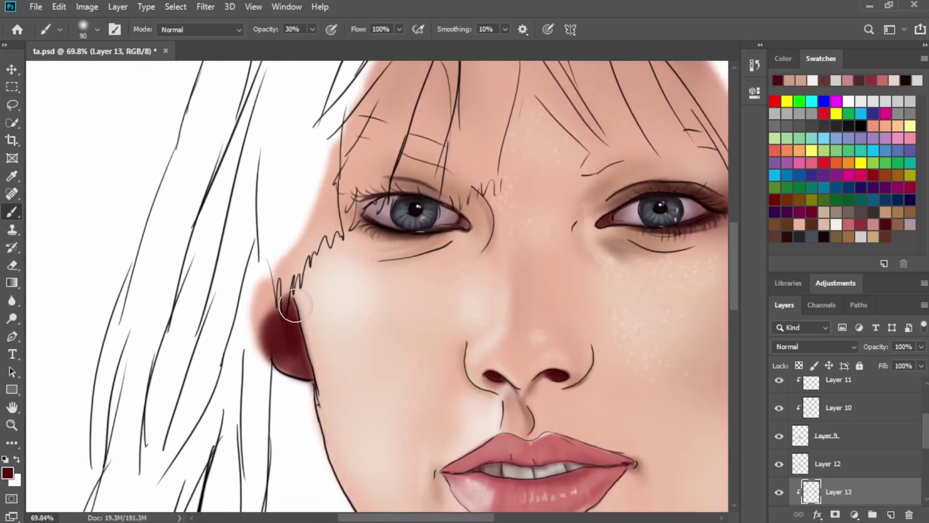
pyautogui.moveTo(297, 294)
pyautogui.mouseDown()
pyautogui.moveTo(315, 410)
pyautogui.moveTo(330, 438)
pyautogui.mouseUp()
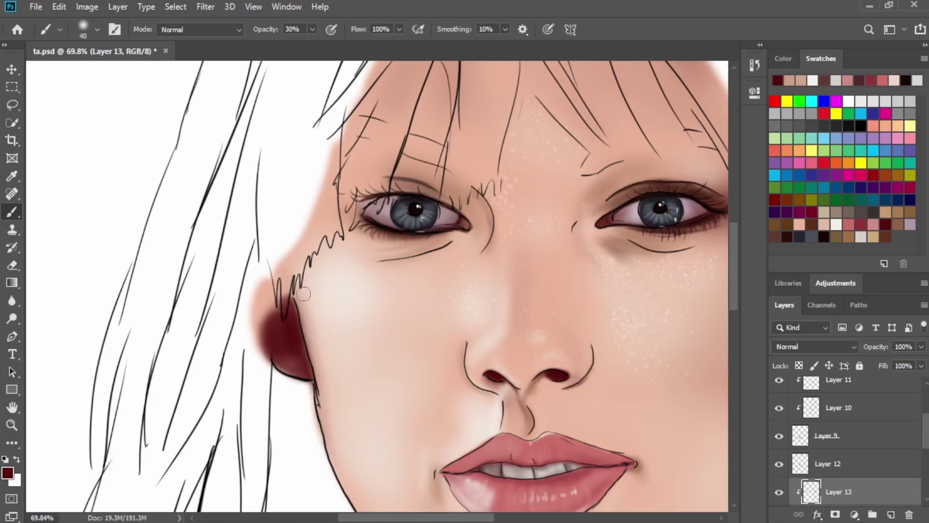
# Paint a dark red shadow along the left hairline from the ear up to the temple, raising the brush opacity to 100%.
pyautogui.moveTo(298, 288)
pyautogui.mouseDown()
pyautogui.moveTo(296, 270)
pyautogui.moveTo(296, 292)
pyautogui.moveTo(335, 229)
pyautogui.moveTo(293, 276)
pyautogui.mouseUp()
pyautogui.press('0')
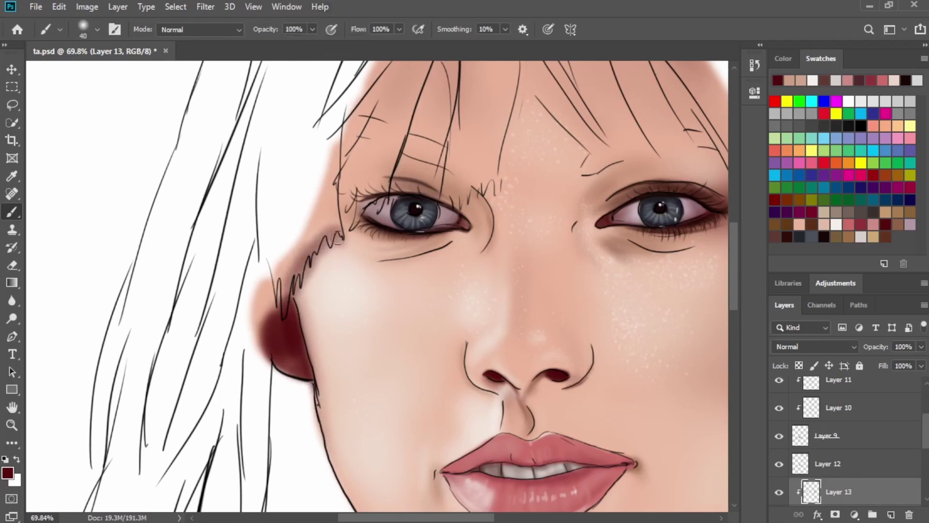
pyautogui.moveTo(337, 238)
pyautogui.mouseDown()
pyautogui.moveTo(303, 268)
pyautogui.moveTo(286, 305)
pyautogui.mouseUp()
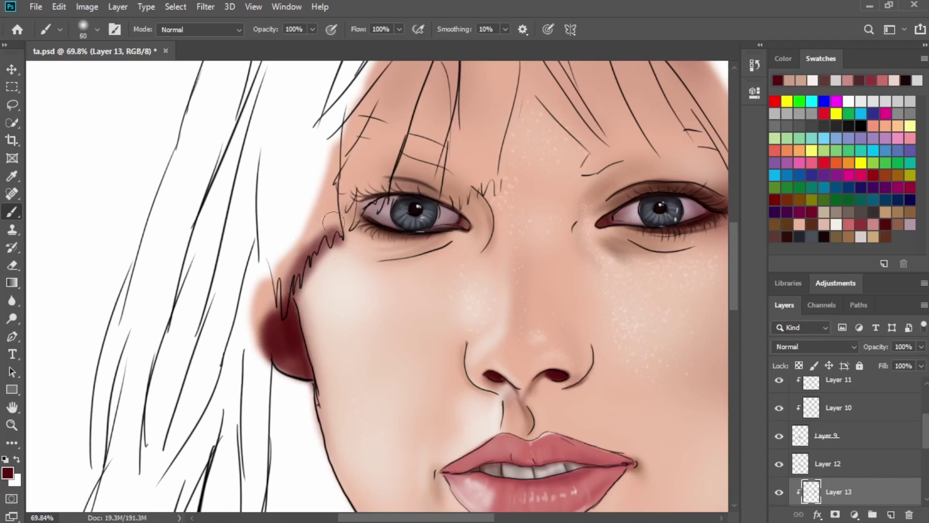
pyautogui.moveTo(342, 237); pyautogui.dragTo(344, 172)
pyautogui.moveTo(341, 229); pyautogui.dragTo(345, 156)
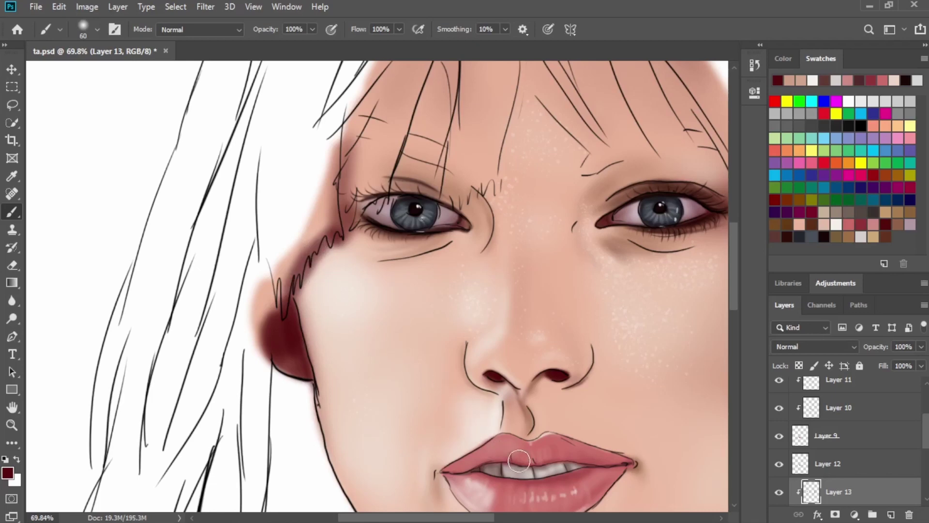
# Check the painting with the Layer 1 sketch hidden, then add a new layer above Layer 8 and show the sketch again.
pyautogui.scroll(3, 847, 436)
pyautogui.click(779, 390)
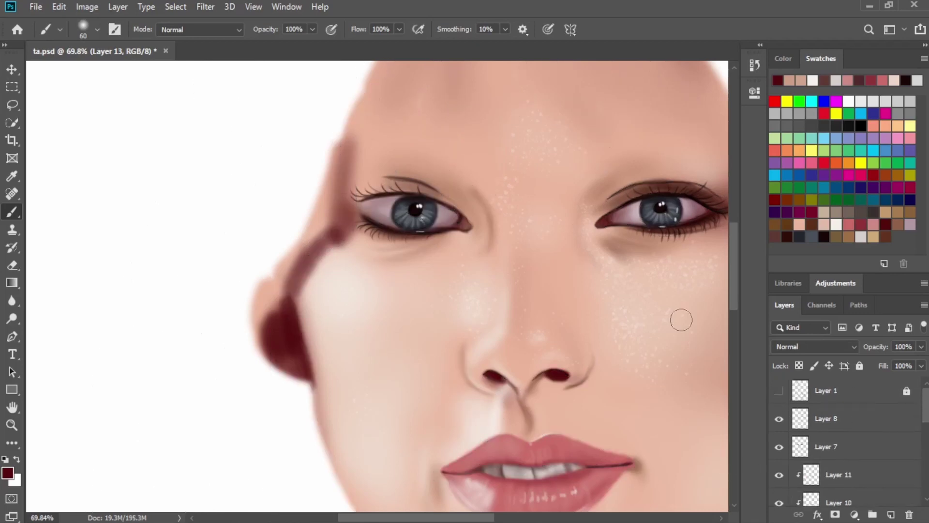
pyautogui.scroll(-1, 532, 212)
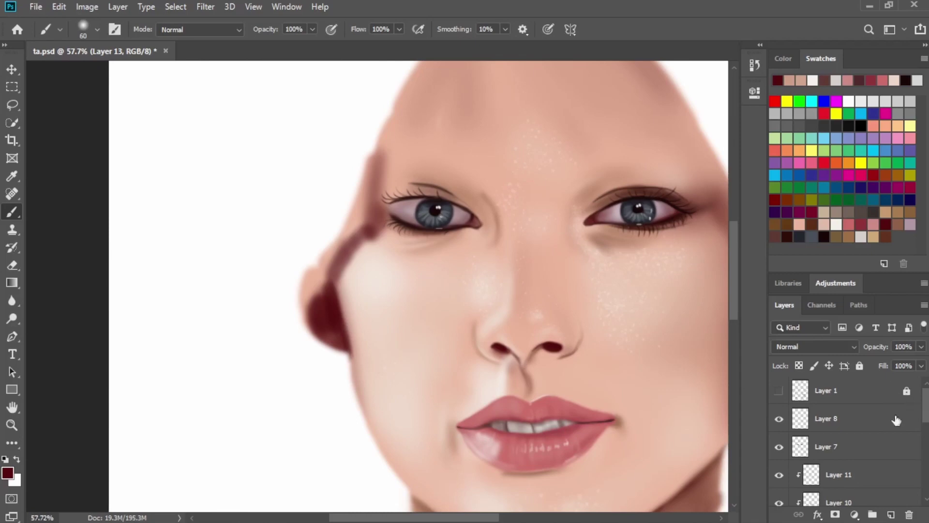
pyautogui.click(896, 420)
pyautogui.click(890, 514)
pyautogui.click(779, 390)
pyautogui.scroll(-2, 120, 72)
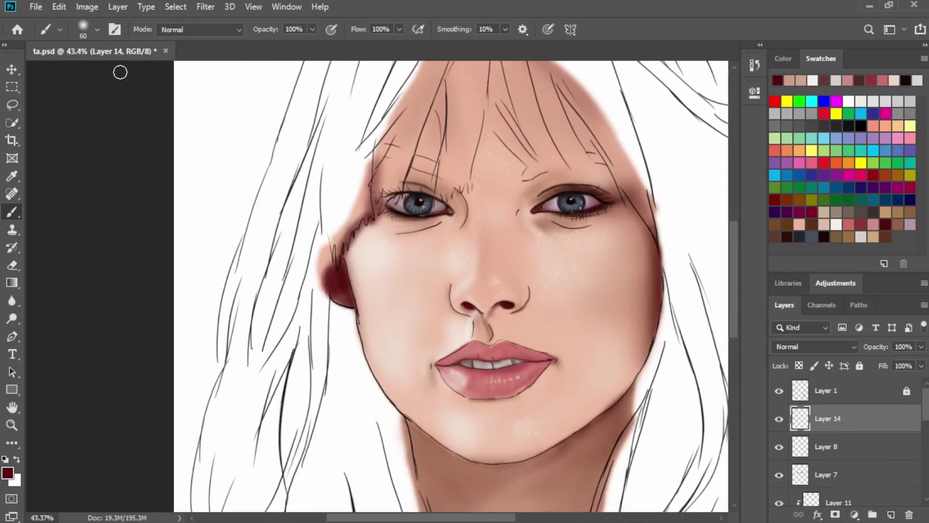
# Choose a speckled bristle brush tip for the hair and set the colour to a very dark brown.
pyautogui.click(98, 30)
pyautogui.moveTo(413, 184); pyautogui.dragTo(402, 324)
pyautogui.click(375, 278)
pyautogui.click(638, 31)
pyautogui.click(824, 237)
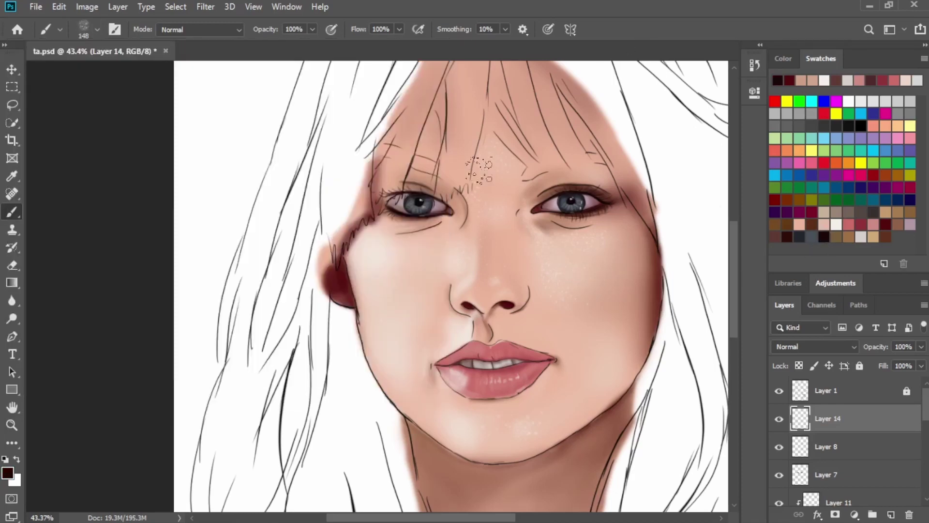
# Paint the first dark hair strand from the parting down over the forehead with the brush at size 90.
pyautogui.scroll(5, 476, 196)
pyautogui.press('[')
pyautogui.press('[')
pyautogui.press('[')
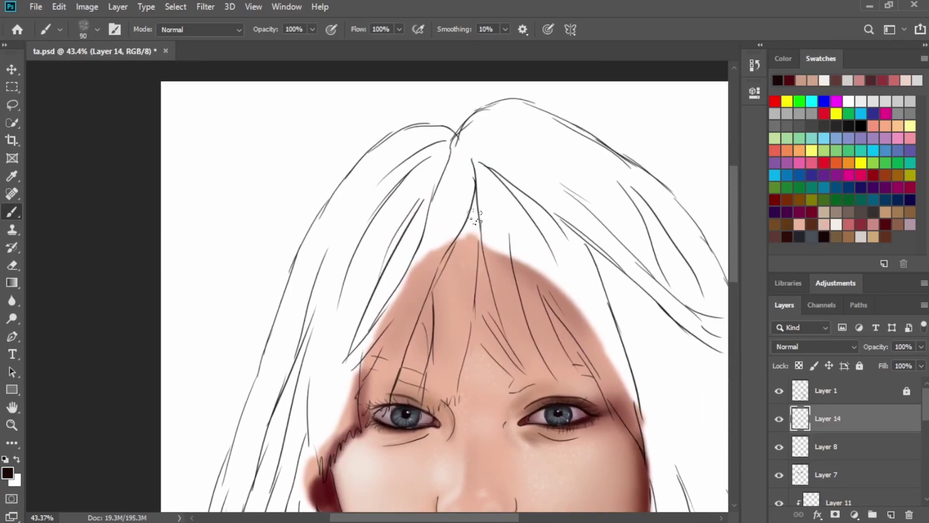
pyautogui.moveTo(472, 161); pyautogui.dragTo(452, 315)
pyautogui.moveTo(462, 215); pyautogui.dragTo(449, 341)
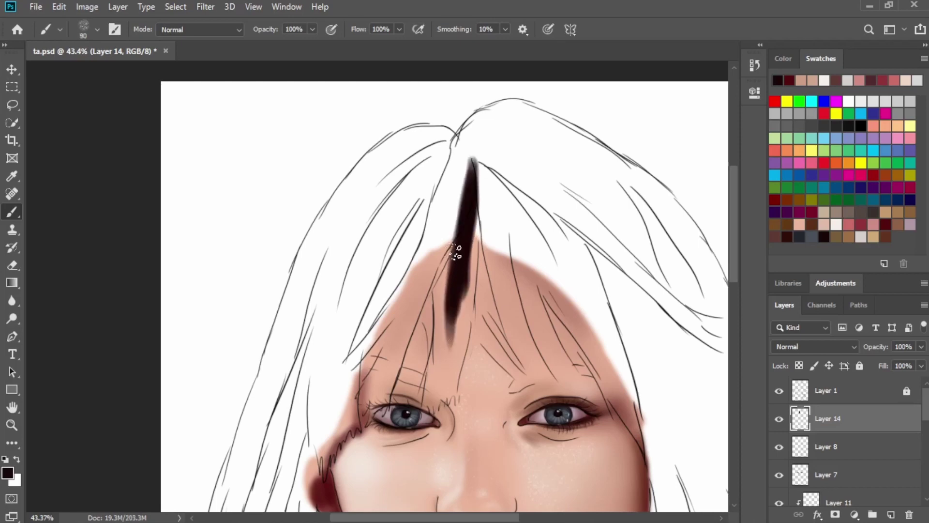
# Widen the dark fringe on both sides of the first strand with broad strokes at brush size 100.
pyautogui.press(']')
pyautogui.press(']')
pyautogui.press(']')
pyautogui.press(']')
pyautogui.moveTo(450, 234)
pyautogui.mouseDown()
pyautogui.moveTo(450, 360)
pyautogui.moveTo(459, 269)
pyautogui.mouseUp()
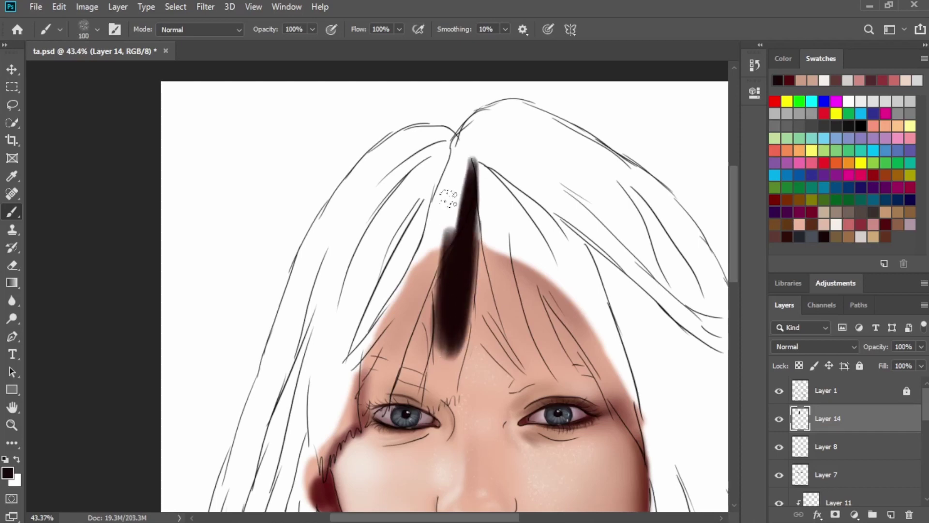
pyautogui.moveTo(492, 322); pyautogui.dragTo(467, 211)
pyautogui.moveTo(500, 306)
pyautogui.mouseDown()
pyautogui.moveTo(515, 342)
pyautogui.moveTo(498, 203)
pyautogui.moveTo(518, 339)
pyautogui.moveTo(475, 197)
pyautogui.moveTo(522, 358)
pyautogui.mouseUp()
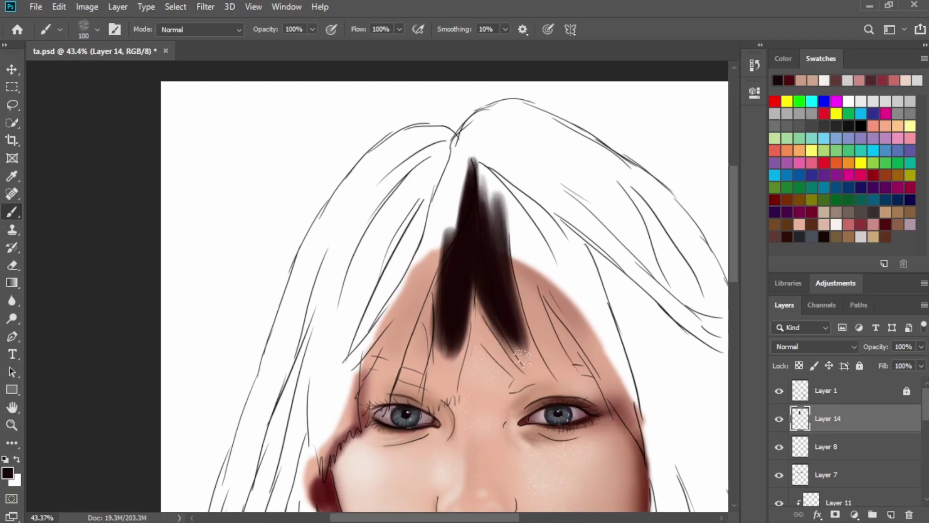
# Extend the fringe toward the right eyebrow with tapering dark strands, varying the brush size between 70 and 90.
pyautogui.moveTo(466, 304)
pyautogui.mouseDown()
pyautogui.moveTo(462, 296)
pyautogui.moveTo(523, 380)
pyautogui.mouseUp()
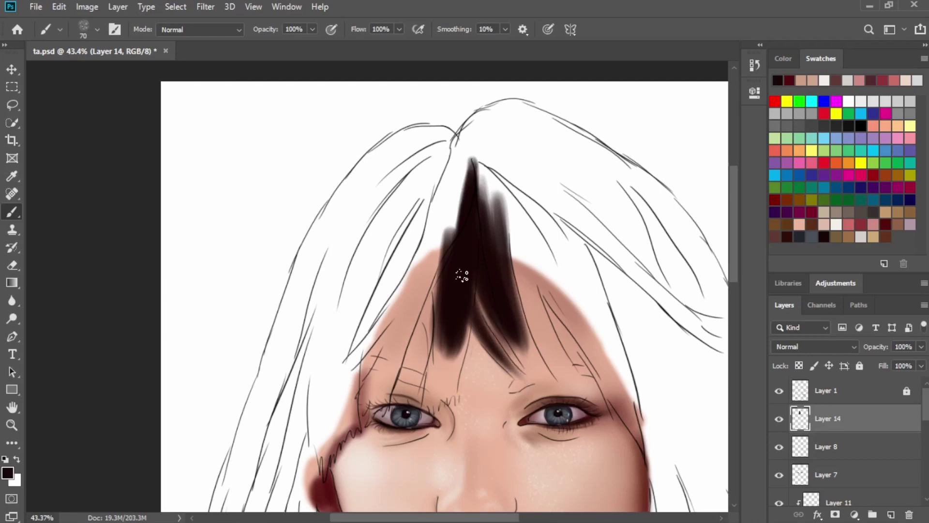
pyautogui.press('[')
pyautogui.press('[')
pyautogui.moveTo(468, 212)
pyautogui.mouseDown()
pyautogui.moveTo(492, 201)
pyautogui.moveTo(524, 254)
pyautogui.moveTo(536, 334)
pyautogui.moveTo(566, 372)
pyautogui.mouseUp()
pyautogui.press(']')
pyautogui.press(']')
pyautogui.moveTo(523, 274); pyautogui.dragTo(560, 363)
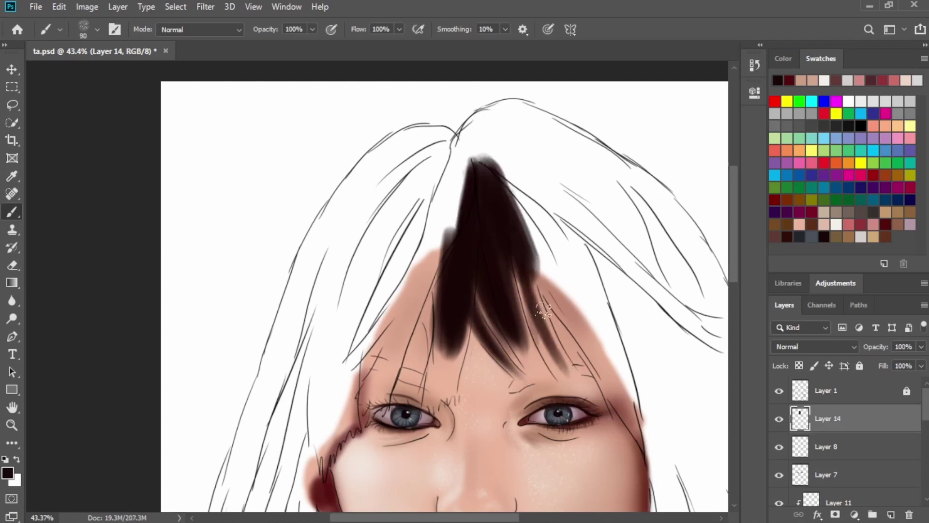
# Block in the dark hair from the parting down over the right temple with broad strokes, enlarging the brush to 125.
pyautogui.moveTo(531, 264); pyautogui.dragTo(564, 373)
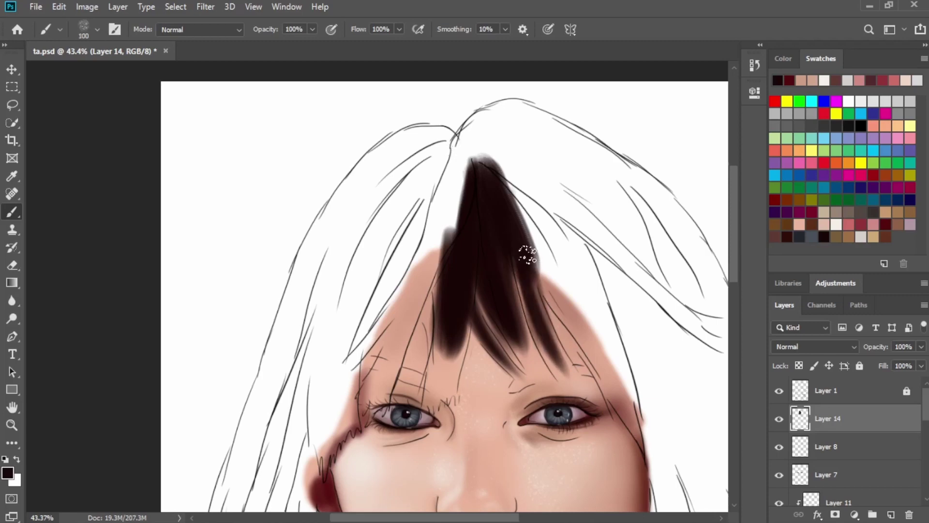
pyautogui.press(']')
pyautogui.moveTo(527, 254)
pyautogui.mouseDown()
pyautogui.moveTo(576, 265)
pyautogui.moveTo(599, 366)
pyautogui.moveTo(605, 343)
pyautogui.moveTo(658, 447)
pyautogui.mouseUp()
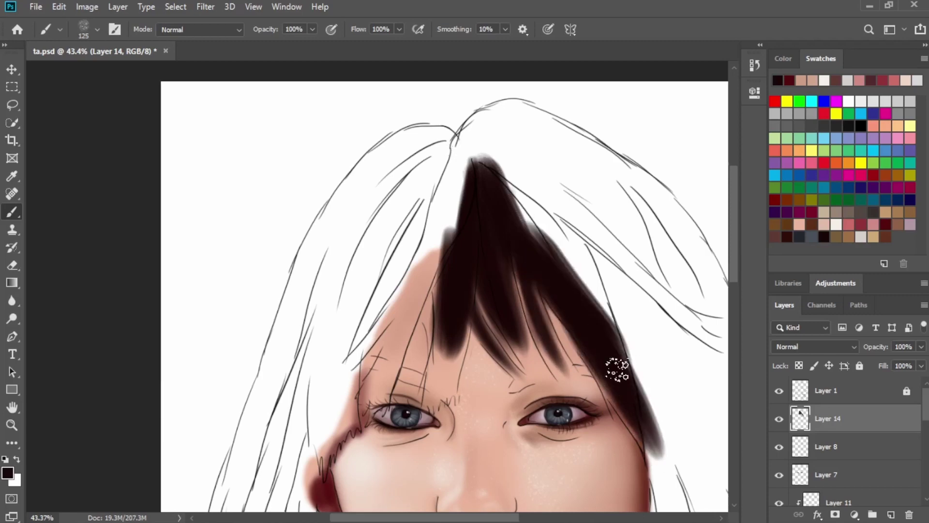
pyautogui.moveTo(617, 369); pyautogui.dragTo(663, 457)
pyautogui.moveTo(561, 233); pyautogui.dragTo(660, 416)
pyautogui.moveTo(484, 155); pyautogui.dragTo(568, 259)
pyautogui.moveTo(476, 138)
pyautogui.mouseDown()
pyautogui.moveTo(580, 264)
pyautogui.moveTo(479, 137)
pyautogui.moveTo(544, 135)
pyautogui.moveTo(622, 227)
pyautogui.moveTo(622, 201)
pyautogui.moveTo(556, 176)
pyautogui.moveTo(674, 325)
pyautogui.moveTo(629, 331)
pyautogui.moveTo(570, 247)
pyautogui.mouseUp()
pyautogui.moveTo(646, 295)
pyautogui.mouseDown()
pyautogui.moveTo(516, 216)
pyautogui.moveTo(555, 184)
pyautogui.moveTo(512, 115)
pyautogui.moveTo(565, 170)
pyautogui.moveTo(535, 139)
pyautogui.moveTo(576, 201)
pyautogui.moveTo(602, 344)
pyautogui.moveTo(599, 230)
pyautogui.mouseUp()
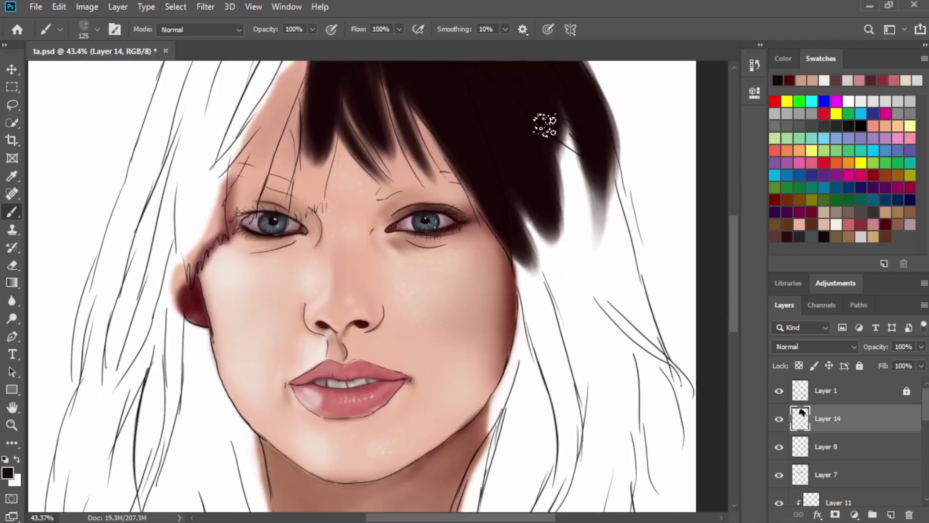
# Extend the dark hair down beside the right cheek with overlapping strokes at brush size 125, undoing misplaced ones.
pyautogui.moveTo(548, 124); pyautogui.dragTo(573, 295)
pyautogui.moveTo(524, 150)
pyautogui.mouseDown()
pyautogui.moveTo(537, 315)
pyautogui.moveTo(544, 294)
pyautogui.mouseUp()
pyautogui.hotkey('ctrl', 'z')
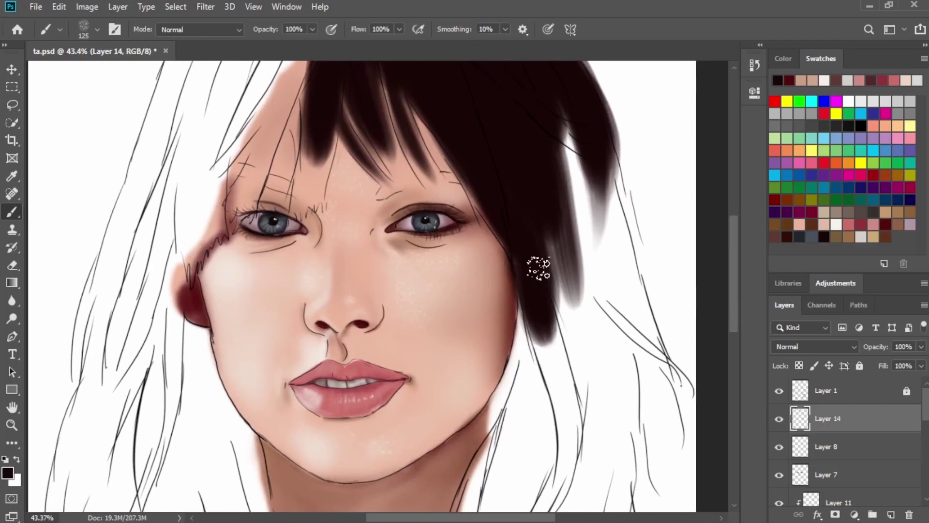
pyautogui.hotkey('ctrl', 'z')
pyautogui.moveTo(524, 256); pyautogui.dragTo(537, 334)
pyautogui.moveTo(530, 274); pyautogui.dragTo(561, 322)
pyautogui.moveTo(565, 179); pyautogui.dragTo(588, 334)
pyautogui.moveTo(564, 131)
pyautogui.mouseDown()
pyautogui.moveTo(614, 253)
pyautogui.moveTo(629, 421)
pyautogui.moveTo(664, 426)
pyautogui.moveTo(620, 273)
pyautogui.mouseUp()
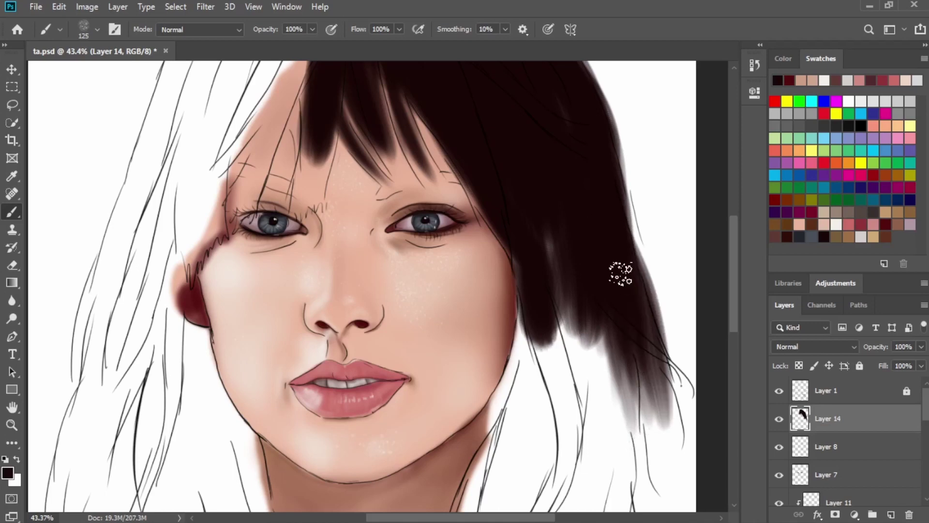
pyautogui.hotkey('ctrl', 'z')
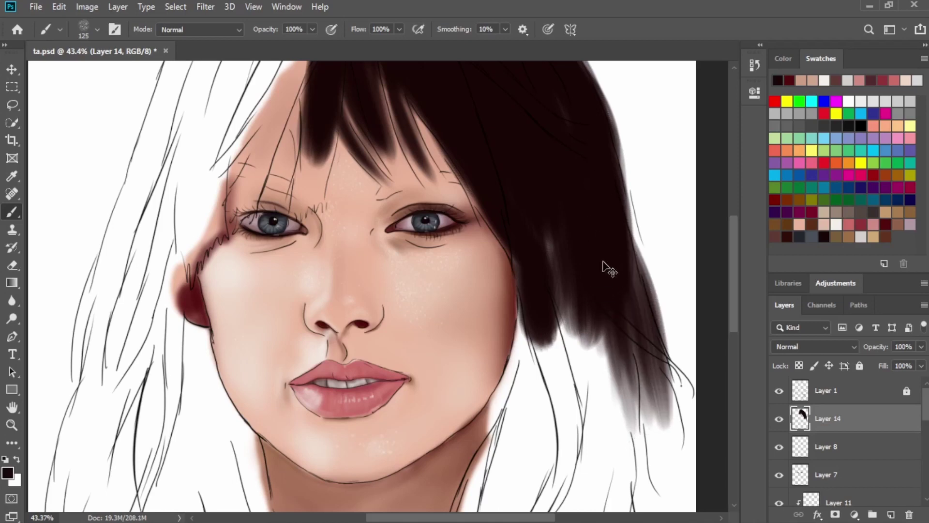
pyautogui.hotkey('ctrl', 'z')
pyautogui.press('3')
pyautogui.moveTo(604, 297)
pyautogui.mouseDown()
pyautogui.moveTo(651, 416)
pyautogui.moveTo(631, 395)
pyautogui.mouseUp()
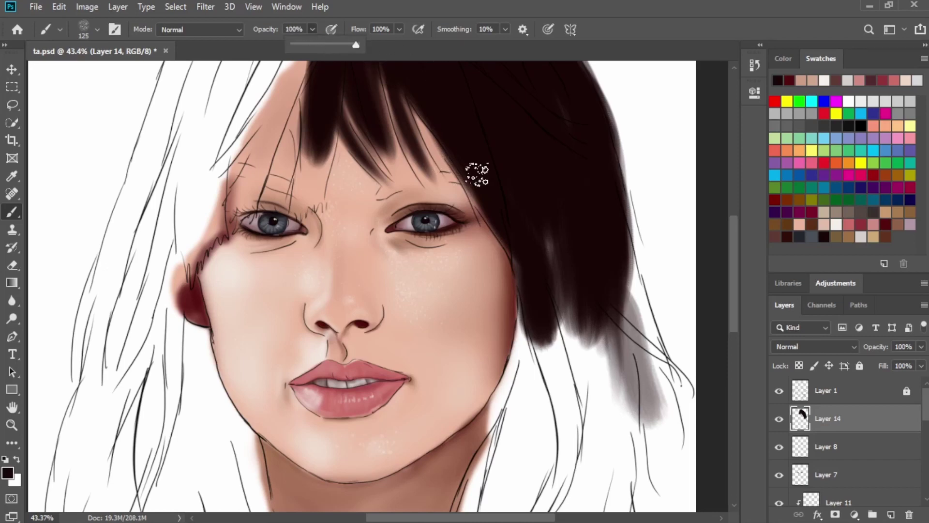
pyautogui.moveTo(610, 290)
pyautogui.mouseDown()
pyautogui.moveTo(649, 414)
pyautogui.moveTo(655, 369)
pyautogui.moveTo(663, 433)
pyautogui.moveTo(632, 425)
pyautogui.moveTo(603, 339)
pyautogui.mouseUp()
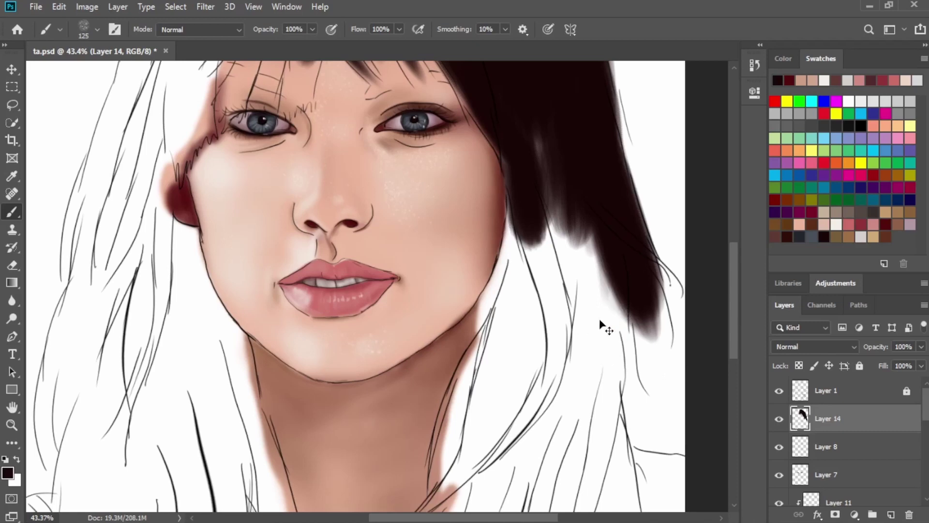
pyautogui.hotkey('ctrl', 'z')
pyautogui.hotkey('ctrl', 'z')
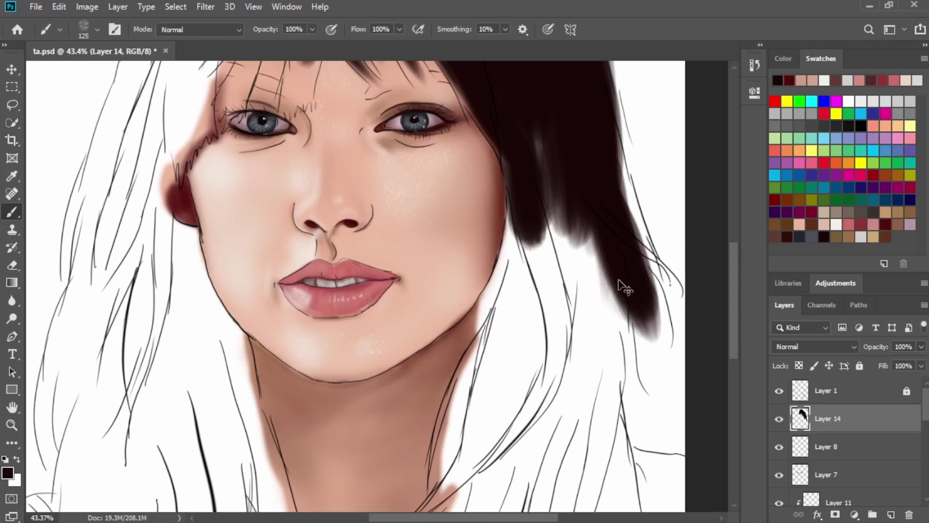
pyautogui.hotkey('ctrl', 'z')
# Build up the outer right hair lock below cheek level, starting at 30% opacity and darkening it with full-opacity strokes at size 125.
pyautogui.press('3')
pyautogui.moveTo(587, 198); pyautogui.dragTo(613, 298)
pyautogui.moveTo(614, 184); pyautogui.dragTo(646, 329)
pyautogui.moveTo(605, 218); pyautogui.dragTo(630, 336)
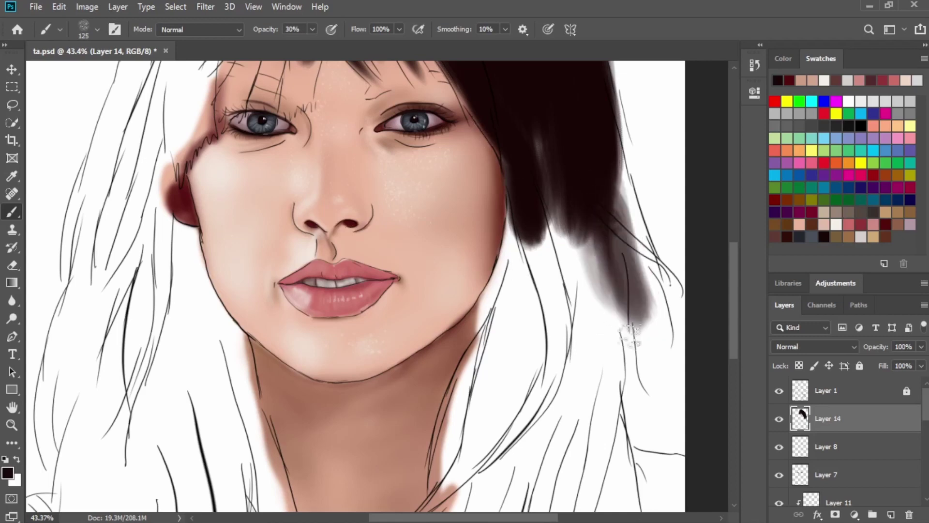
pyautogui.moveTo(595, 222)
pyautogui.mouseDown()
pyautogui.moveTo(611, 301)
pyautogui.moveTo(615, 218)
pyautogui.mouseUp()
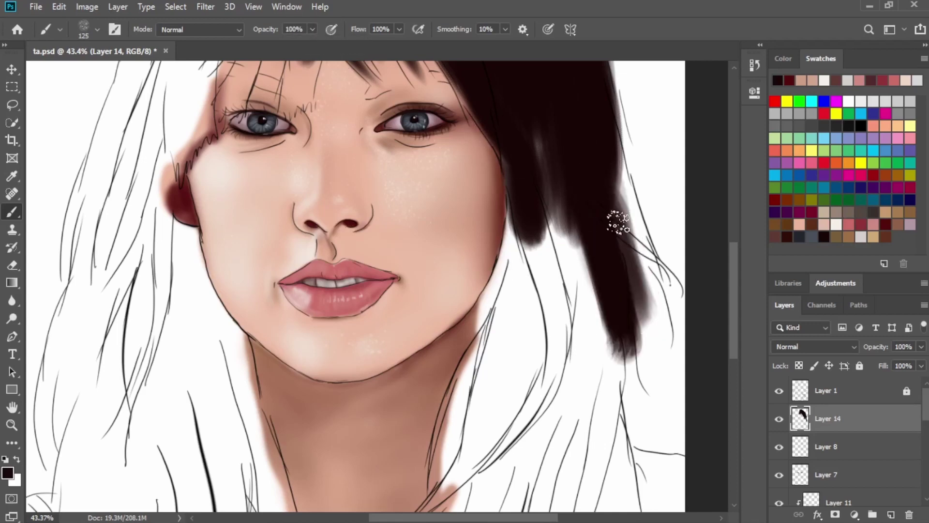
pyautogui.moveTo(619, 184); pyautogui.dragTo(639, 314)
pyautogui.moveTo(610, 145); pyautogui.dragTo(643, 286)
pyautogui.moveTo(632, 317); pyautogui.dragTo(583, 459)
# Paint dark hair along the right cheek and jaw edge down to the neck with the brush at size 50.
pyautogui.moveTo(545, 318)
pyautogui.mouseDown()
pyautogui.moveTo(558, 216)
pyautogui.moveTo(498, 302)
pyautogui.moveTo(462, 264)
pyautogui.moveTo(496, 160)
pyautogui.moveTo(493, 116)
pyautogui.moveTo(495, 291)
pyautogui.moveTo(507, 225)
pyautogui.moveTo(517, 404)
pyautogui.mouseUp()
pyautogui.scroll(6, 479, 275)
pyautogui.press('[')
pyautogui.moveTo(493, 238); pyautogui.dragTo(501, 332)
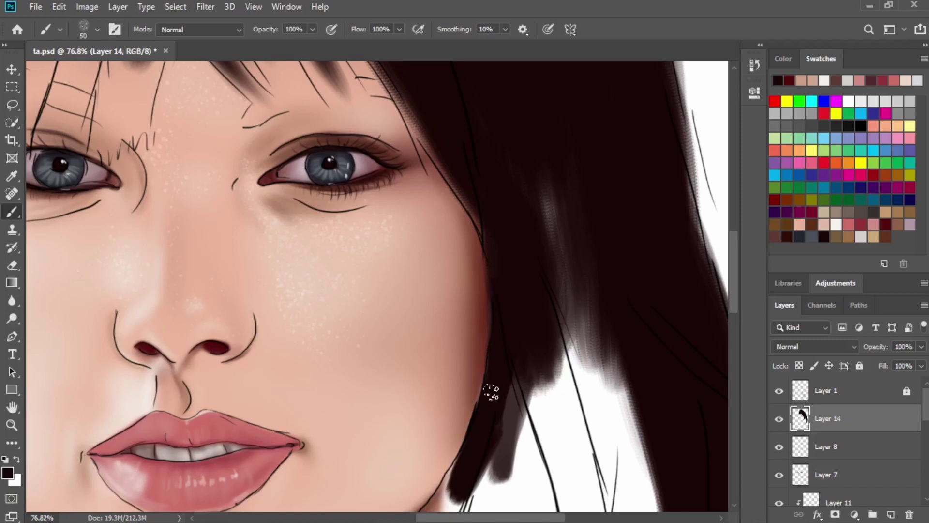
pyautogui.scroll(-3, 489, 404)
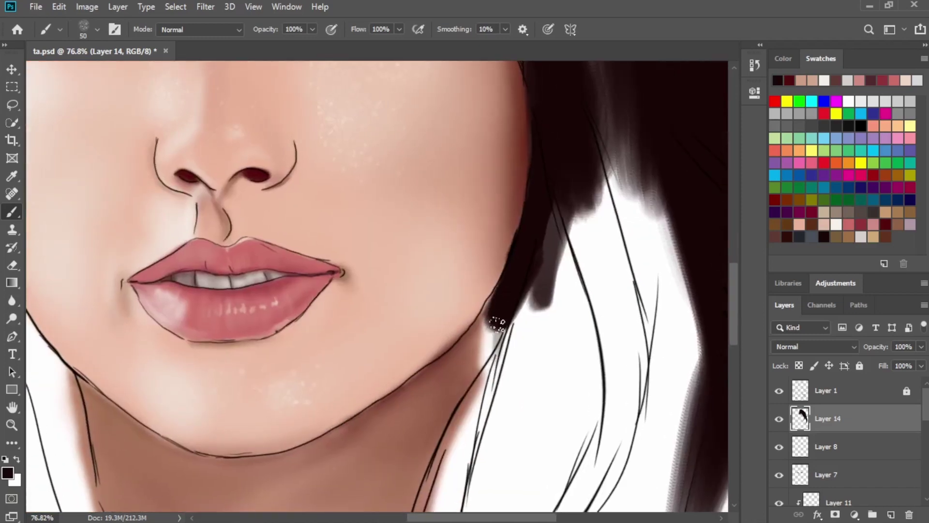
pyautogui.moveTo(498, 323); pyautogui.dragTo(468, 433)
pyautogui.moveTo(530, 278); pyautogui.dragTo(489, 390)
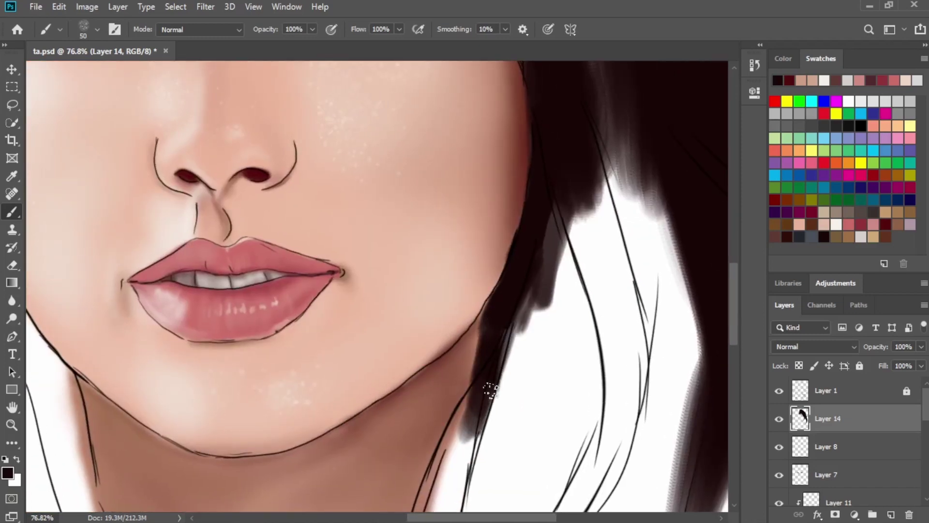
pyautogui.moveTo(556, 213); pyautogui.dragTo(508, 362)
# Hide the sketch on Layer 1 to check the hair edge along the right jaw and neck, and show it again.
pyautogui.scroll(-3, 551, 175)
pyautogui.click(779, 390)
pyautogui.scroll(3, 532, 218)
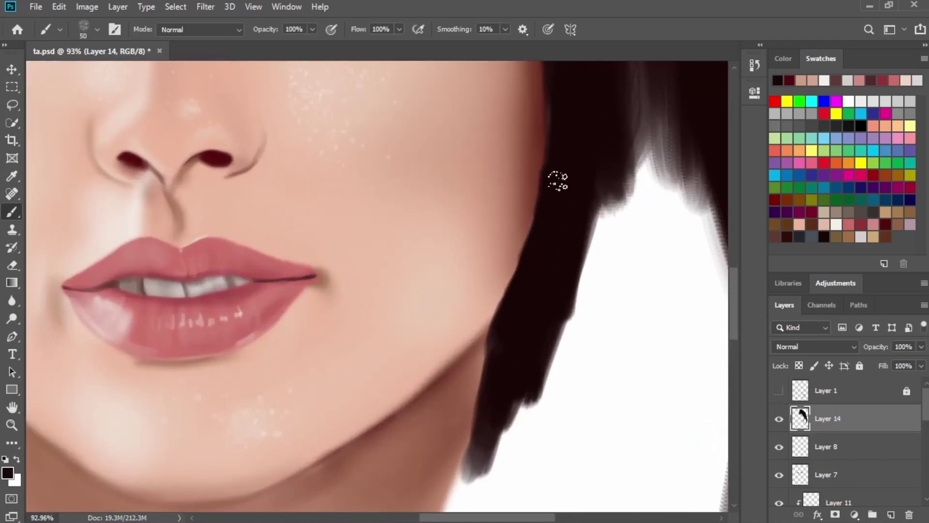
pyautogui.scroll(-2, 561, 227)
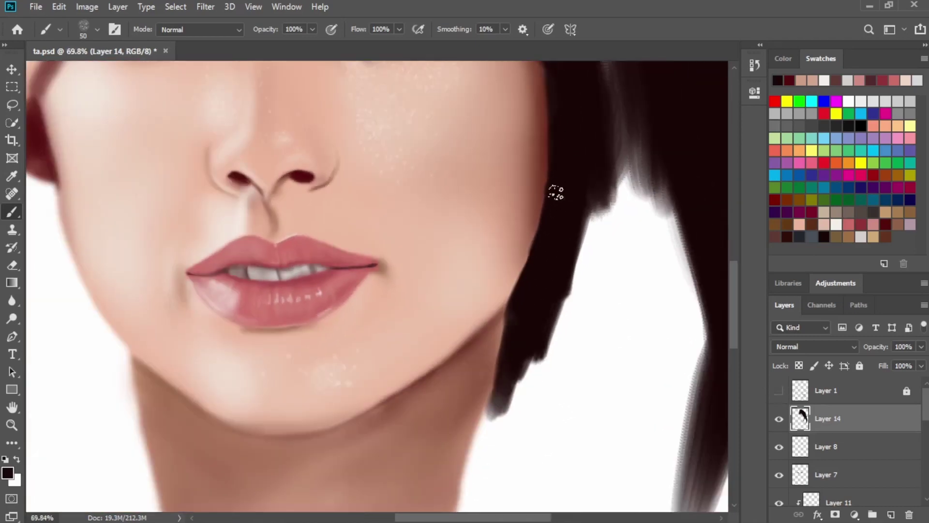
pyautogui.scroll(-3, 555, 192)
pyautogui.scroll(2, 549, 193)
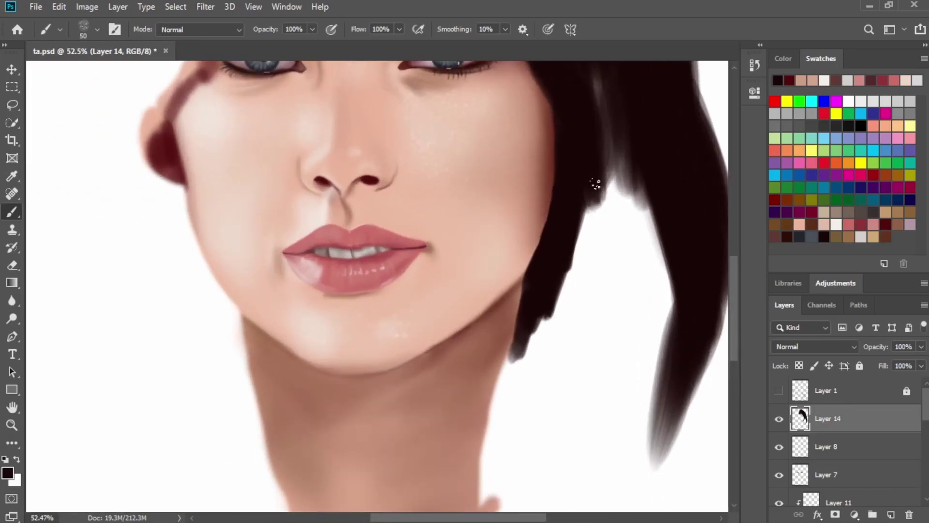
pyautogui.scroll(-2, 595, 184)
pyautogui.click(779, 390)
pyautogui.scroll(-1, 664, 235)
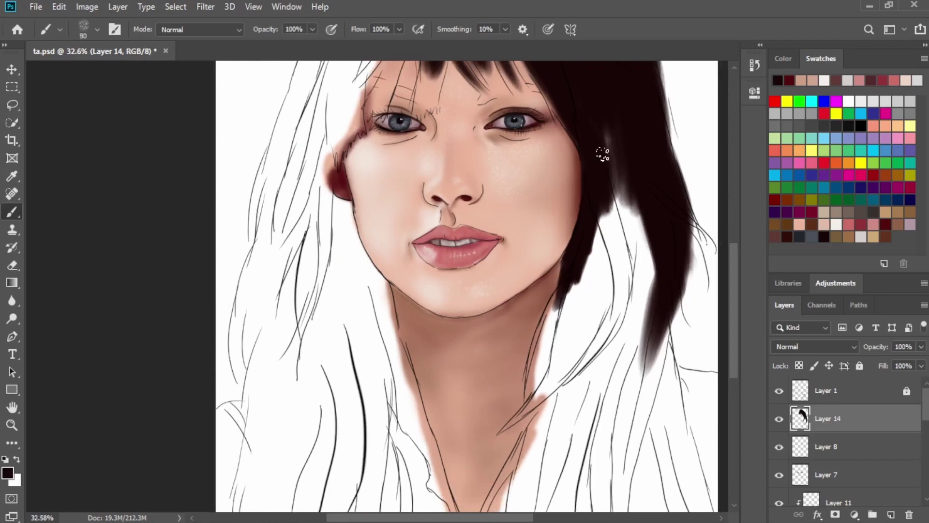
# Fill the white gap between the inner and outer right hair locks with vertical strokes at brush size 150.
pyautogui.press(']')
pyautogui.press(']')
pyautogui.press(']')
pyautogui.moveTo(609, 140); pyautogui.dragTo(634, 231)
pyautogui.moveTo(619, 182); pyautogui.dragTo(629, 296)
pyautogui.moveTo(619, 194); pyautogui.dragTo(616, 361)
pyautogui.moveTo(607, 222); pyautogui.dragTo(619, 377)
pyautogui.moveTo(598, 227); pyautogui.dragTo(581, 341)
pyautogui.moveTo(639, 244)
pyautogui.mouseDown()
pyautogui.moveTo(629, 375)
pyautogui.moveTo(644, 350)
pyautogui.mouseUp()
# Extend the right hair mass to the canvas's lower edge at brush size 150, adding thin strands over the neck at size 40.
pyautogui.moveTo(585, 358)
pyautogui.mouseDown()
pyautogui.moveTo(569, 267)
pyautogui.moveTo(677, 457)
pyautogui.mouseUp()
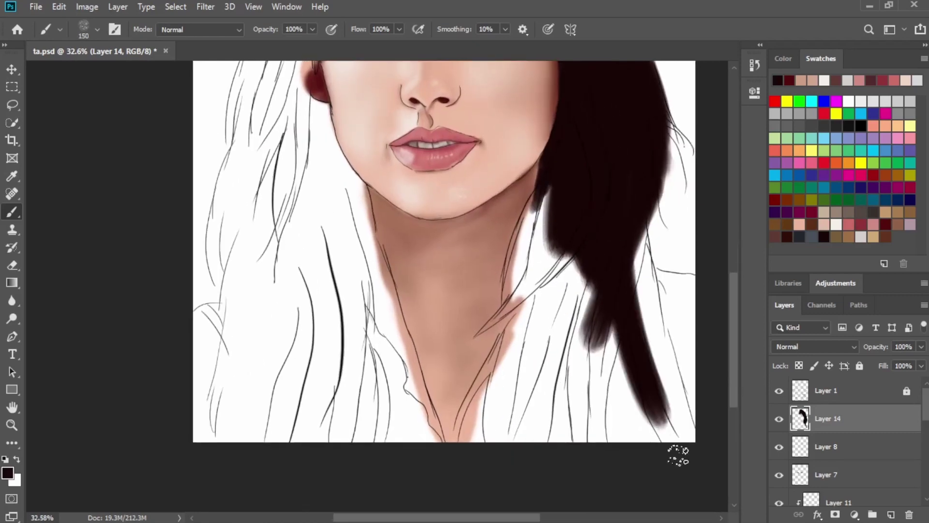
pyautogui.moveTo(636, 244)
pyautogui.mouseDown()
pyautogui.moveTo(672, 417)
pyautogui.moveTo(623, 213)
pyautogui.moveTo(719, 364)
pyautogui.moveTo(668, 400)
pyautogui.moveTo(636, 315)
pyautogui.moveTo(695, 465)
pyautogui.mouseUp()
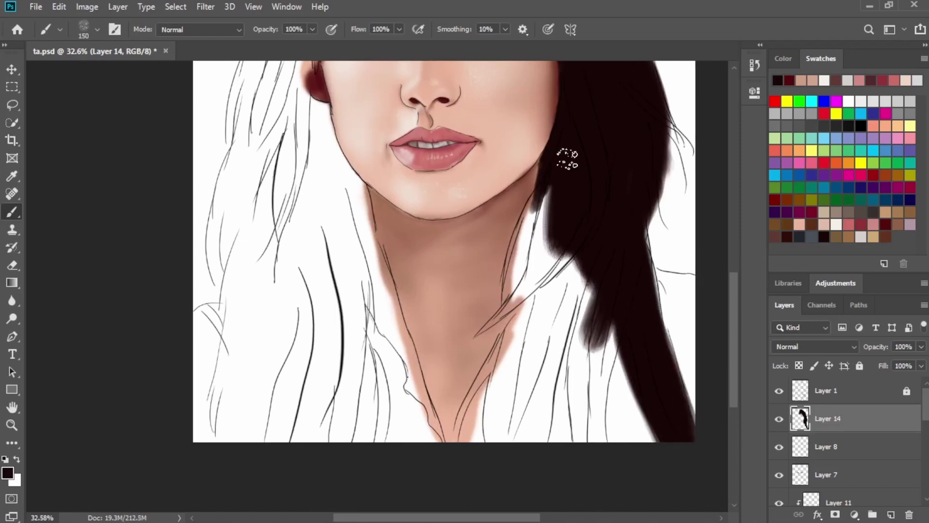
pyautogui.moveTo(568, 214)
pyautogui.mouseDown()
pyautogui.moveTo(546, 290)
pyautogui.moveTo(556, 325)
pyautogui.moveTo(558, 177)
pyautogui.moveTo(530, 221)
pyautogui.moveTo(517, 315)
pyautogui.moveTo(530, 281)
pyautogui.moveTo(524, 326)
pyautogui.moveTo(500, 400)
pyautogui.moveTo(502, 384)
pyautogui.moveTo(510, 458)
pyautogui.moveTo(563, 288)
pyautogui.moveTo(519, 423)
pyautogui.moveTo(531, 448)
pyautogui.moveTo(551, 434)
pyautogui.moveTo(572, 279)
pyautogui.moveTo(530, 407)
pyautogui.moveTo(591, 434)
pyautogui.moveTo(619, 470)
pyautogui.moveTo(609, 328)
pyautogui.moveTo(626, 395)
pyautogui.moveTo(618, 494)
pyautogui.mouseUp()
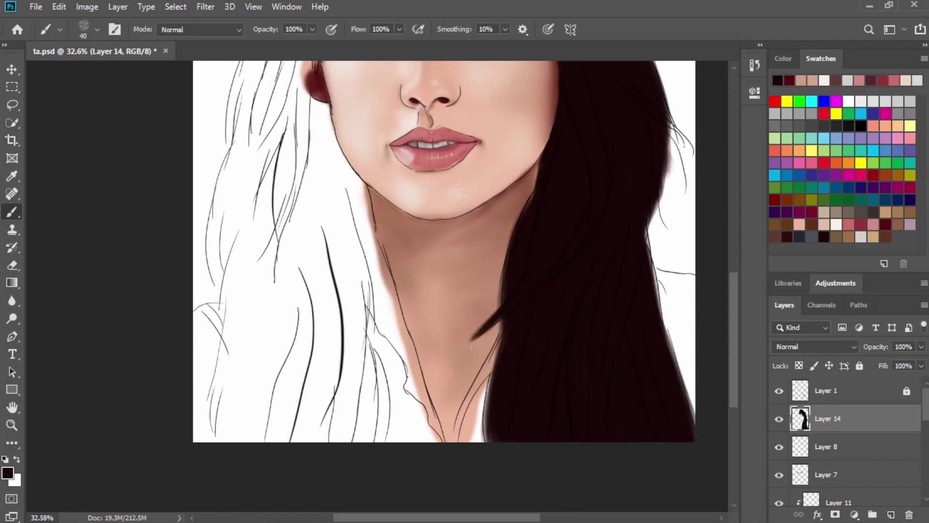
pyautogui.moveTo(503, 336); pyautogui.dragTo(452, 435)
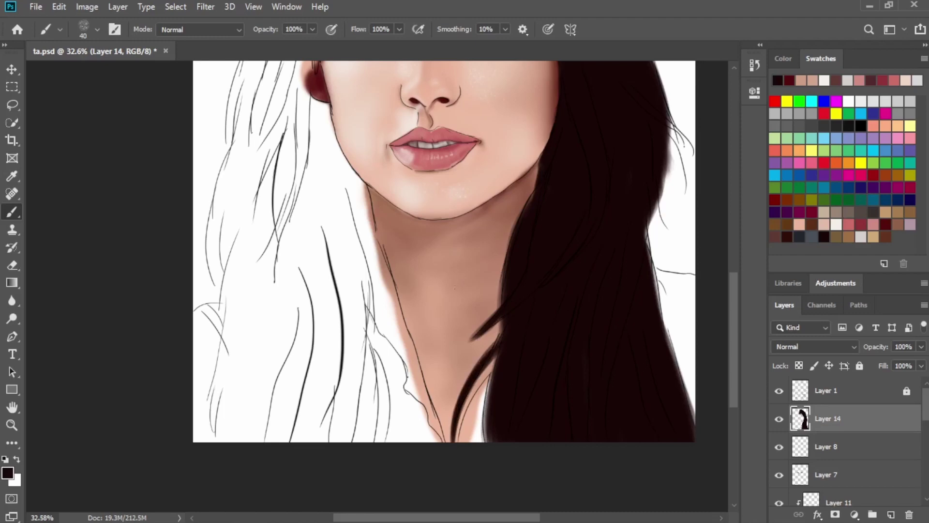
# Fill the hair on the left of the parting from the crown down to the ear with the brush at size 90.
pyautogui.moveTo(391, 182); pyautogui.dragTo(469, 492)
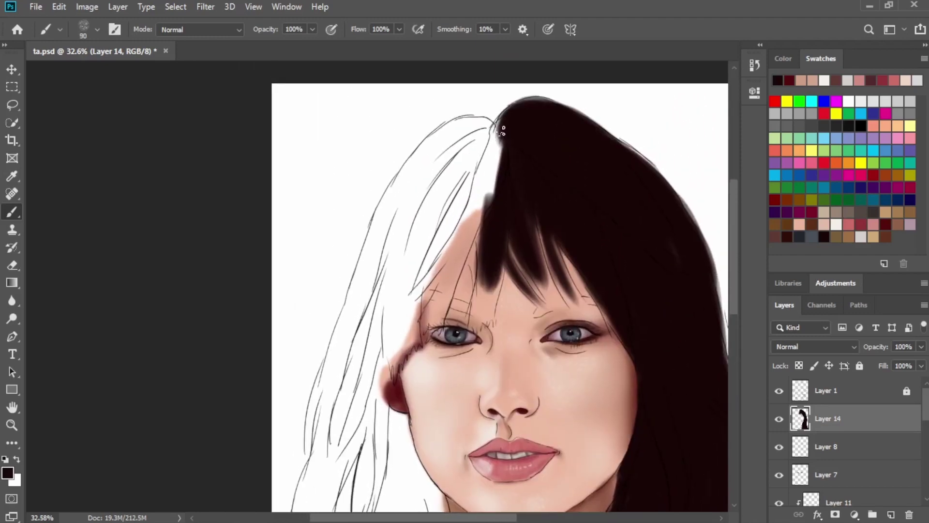
pyautogui.moveTo(504, 129)
pyautogui.mouseDown()
pyautogui.moveTo(466, 242)
pyautogui.moveTo(462, 236)
pyautogui.mouseUp()
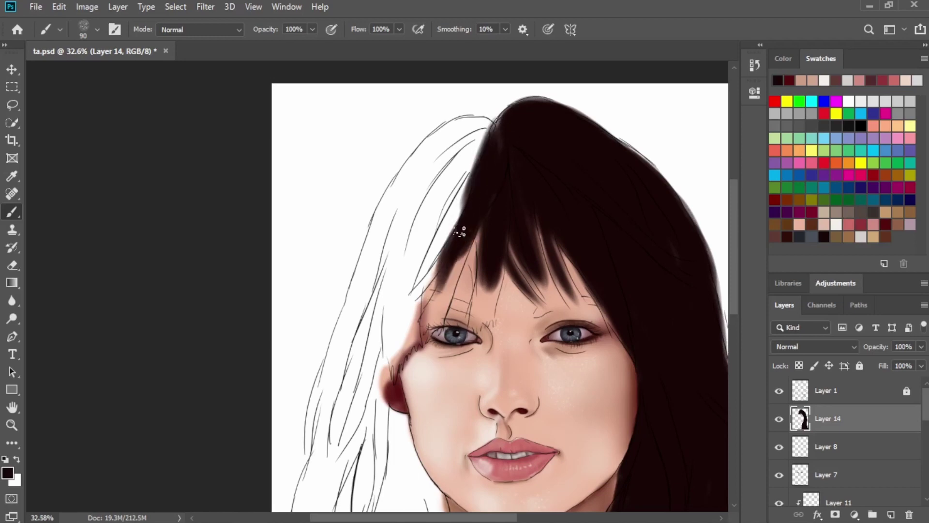
pyautogui.moveTo(479, 199)
pyautogui.mouseDown()
pyautogui.moveTo(442, 291)
pyautogui.moveTo(409, 222)
pyautogui.moveTo(415, 284)
pyautogui.moveTo(398, 287)
pyautogui.moveTo(413, 341)
pyautogui.mouseUp()
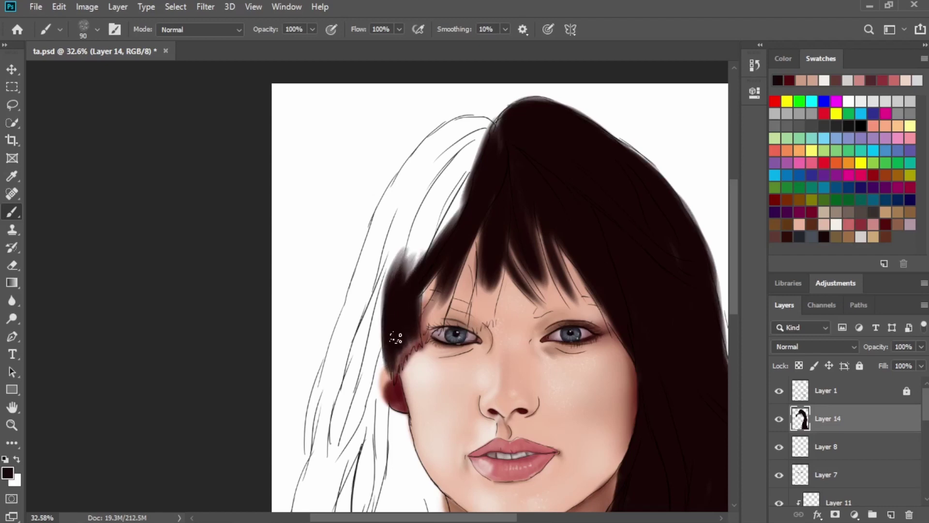
pyautogui.moveTo(437, 223)
pyautogui.mouseDown()
pyautogui.moveTo(472, 190)
pyautogui.moveTo(408, 259)
pyautogui.moveTo(488, 140)
pyautogui.moveTo(466, 129)
pyautogui.moveTo(425, 152)
pyautogui.moveTo(386, 231)
pyautogui.moveTo(432, 185)
pyautogui.moveTo(368, 341)
pyautogui.moveTo(373, 253)
pyautogui.moveTo(448, 182)
pyautogui.moveTo(358, 410)
pyautogui.moveTo(387, 307)
pyautogui.moveTo(387, 370)
pyautogui.mouseUp()
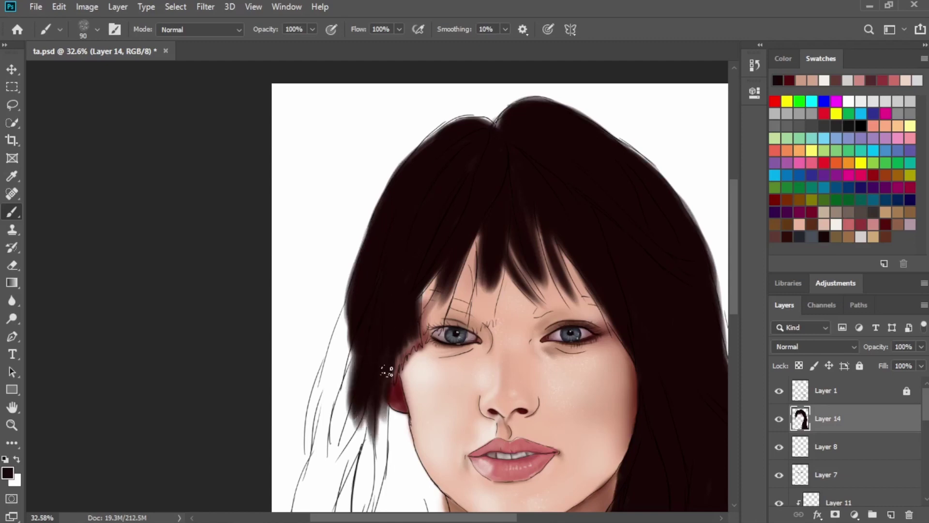
# Thicken the left hair around the ear and extend long dark locks down past the earlobe.
pyautogui.scroll(3, 403, 370)
pyautogui.moveTo(404, 330); pyautogui.dragTo(452, 197)
pyautogui.moveTo(387, 257)
pyautogui.mouseDown()
pyautogui.moveTo(381, 401)
pyautogui.moveTo(406, 428)
pyautogui.mouseUp()
pyautogui.moveTo(420, 258); pyautogui.dragTo(420, 467)
pyautogui.moveTo(428, 392); pyautogui.dragTo(422, 333)
# Paint dark hair beneath the left earlobe and along the jaw down to the neck with the brush at size 60.
pyautogui.scroll(5, 425, 357)
pyautogui.press('[')
pyautogui.press('[')
pyautogui.press('[')
pyautogui.moveTo(404, 269)
pyautogui.mouseDown()
pyautogui.moveTo(460, 295)
pyautogui.moveTo(468, 345)
pyautogui.moveTo(469, 290)
pyautogui.moveTo(498, 442)
pyautogui.moveTo(520, 476)
pyautogui.mouseUp()
pyautogui.moveTo(444, 330); pyautogui.dragTo(357, 242)
pyautogui.moveTo(383, 272); pyautogui.dragTo(462, 406)
pyautogui.moveTo(404, 326); pyautogui.dragTo(466, 408)
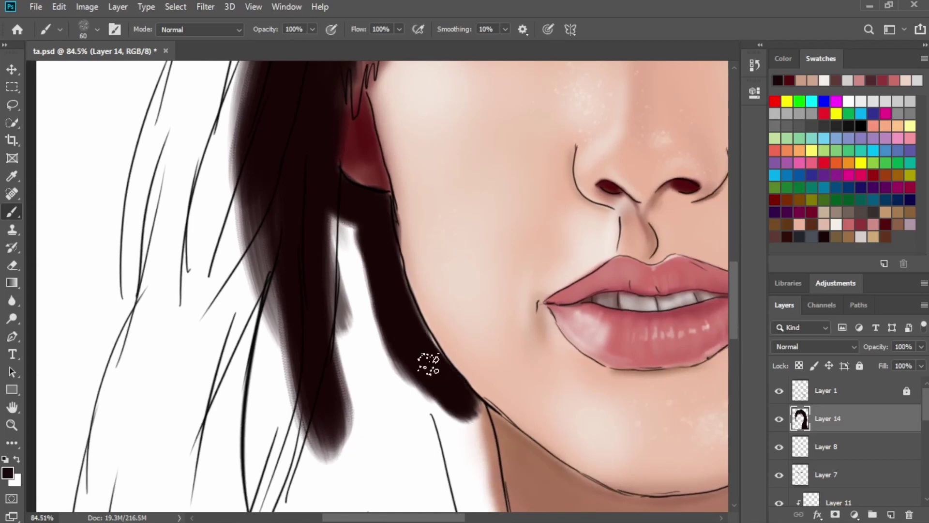
pyautogui.moveTo(406, 367)
pyautogui.mouseDown()
pyautogui.moveTo(477, 442)
pyautogui.moveTo(488, 508)
pyautogui.moveTo(472, 484)
pyautogui.mouseUp()
pyautogui.moveTo(445, 403)
pyautogui.mouseDown()
pyautogui.moveTo(332, 201)
pyautogui.moveTo(385, 401)
pyautogui.mouseUp()
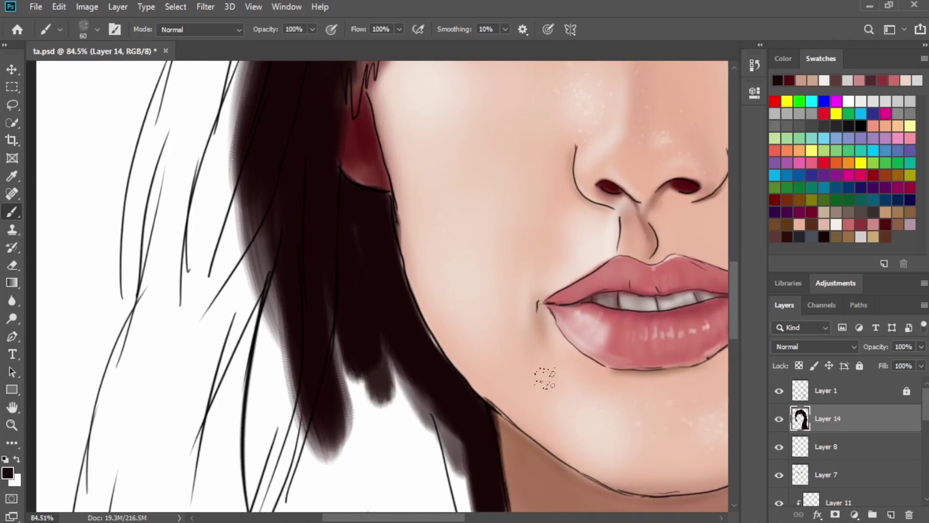
# Hide the sketch on Layer 1 and trim the hair edge along the left jaw with the Eraser at size 40.
pyautogui.click(779, 392)
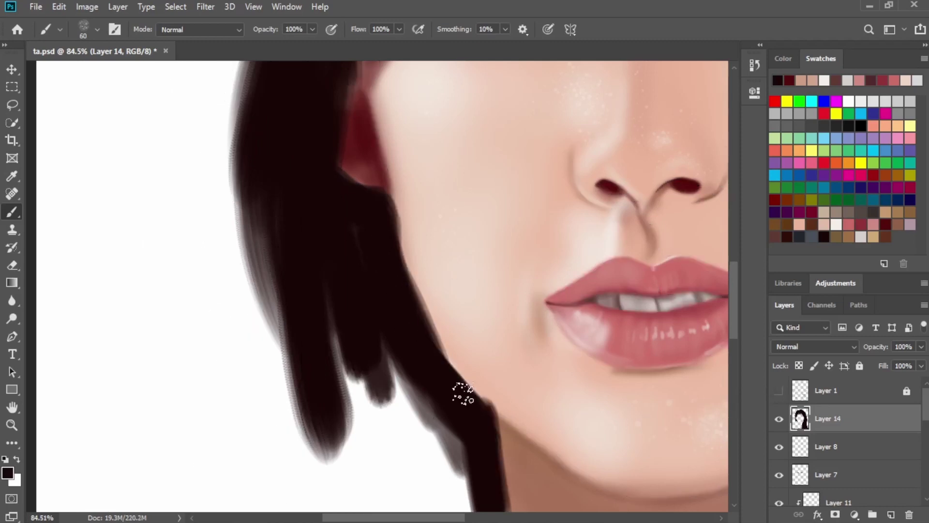
pyautogui.press('e')
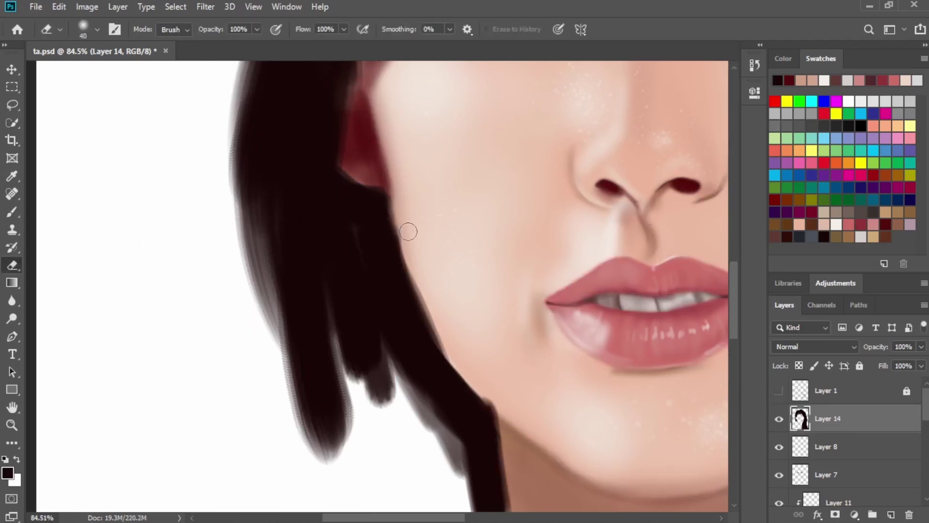
pyautogui.moveTo(407, 232); pyautogui.dragTo(408, 237)
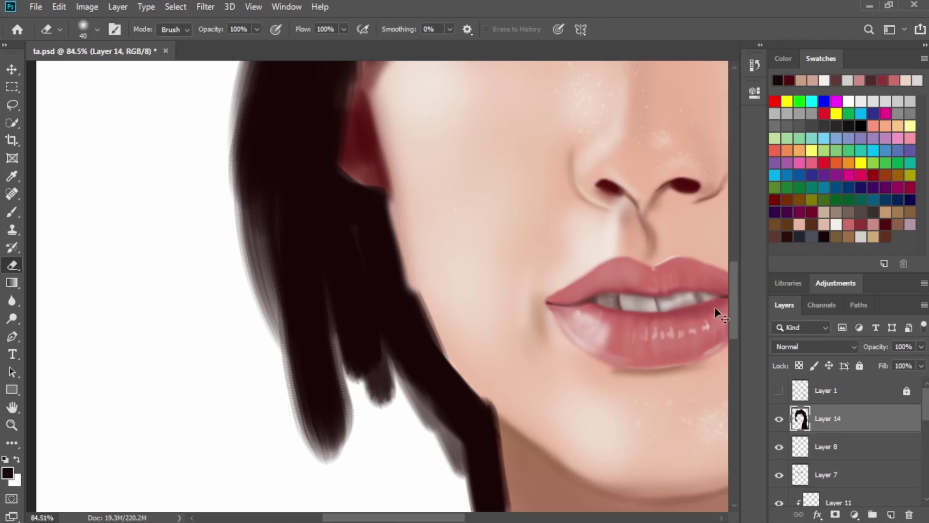
pyautogui.hotkey('ctrl', 'z')
pyautogui.press('b')
pyautogui.press('e')
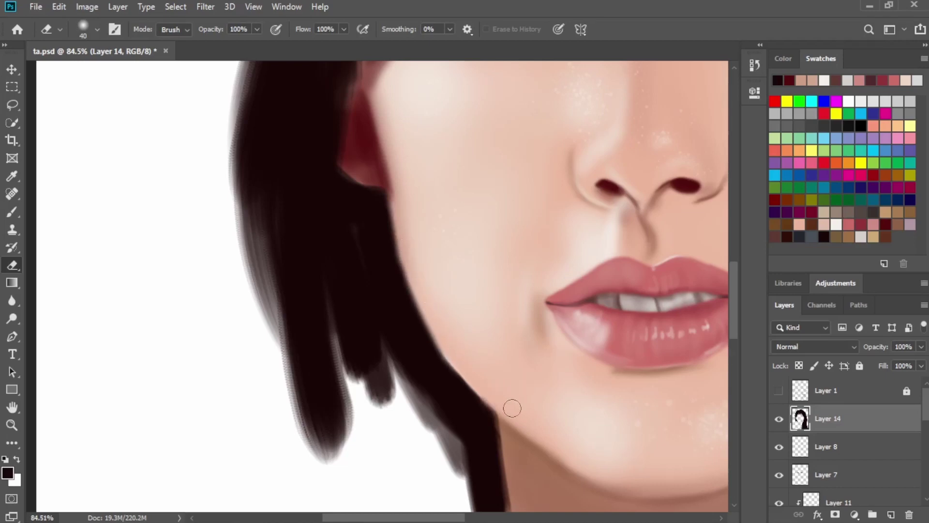
pyautogui.press('b')
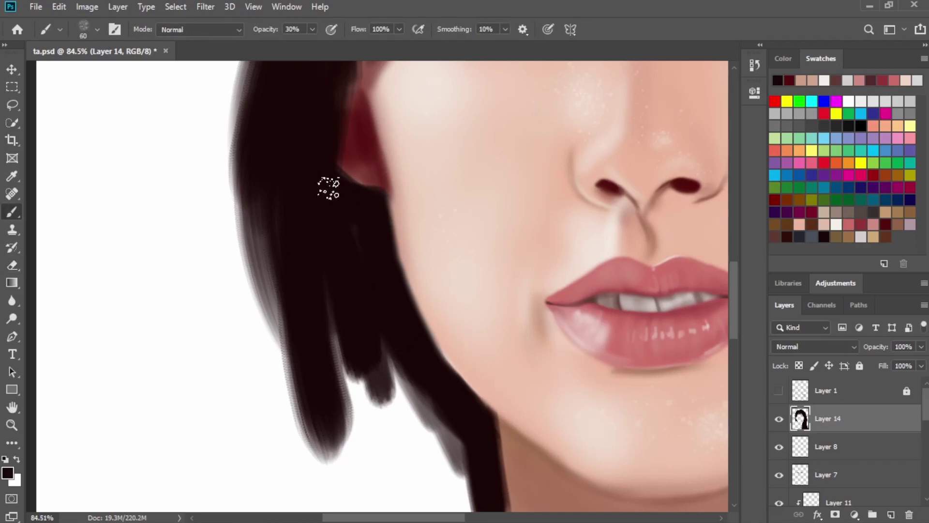
# Erase the dark hair overlapping the lower edge of the left earlobe and switch back to the Brush.
pyautogui.press('e')
pyautogui.moveTo(352, 169)
pyautogui.mouseDown()
pyautogui.moveTo(365, 179)
pyautogui.moveTo(337, 189)
pyautogui.mouseUp()
pyautogui.press('b')
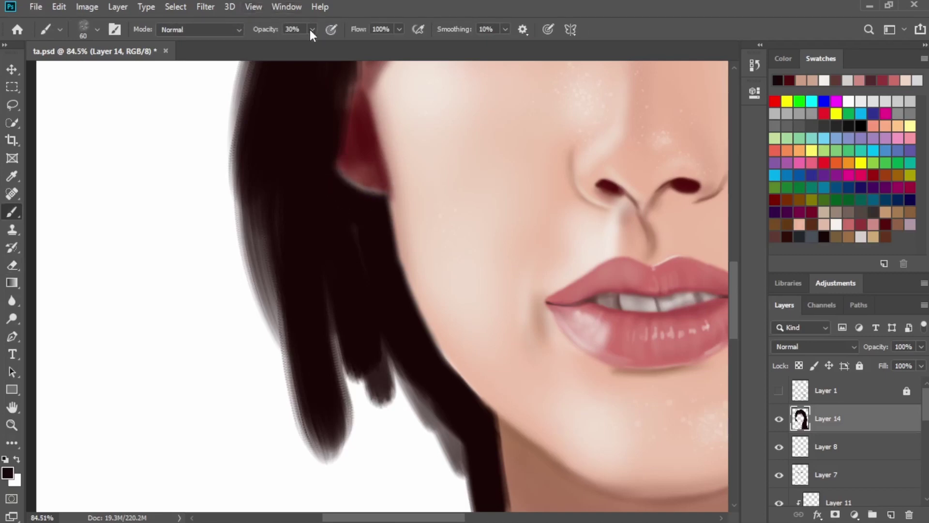
# Set the brush to 100% opacity at size 40 and touch up the dark hair edge beneath the left earlobe.
pyautogui.moveTo(350, 43); pyautogui.dragTo(360, 43)
pyautogui.press('[')
pyautogui.press('[')
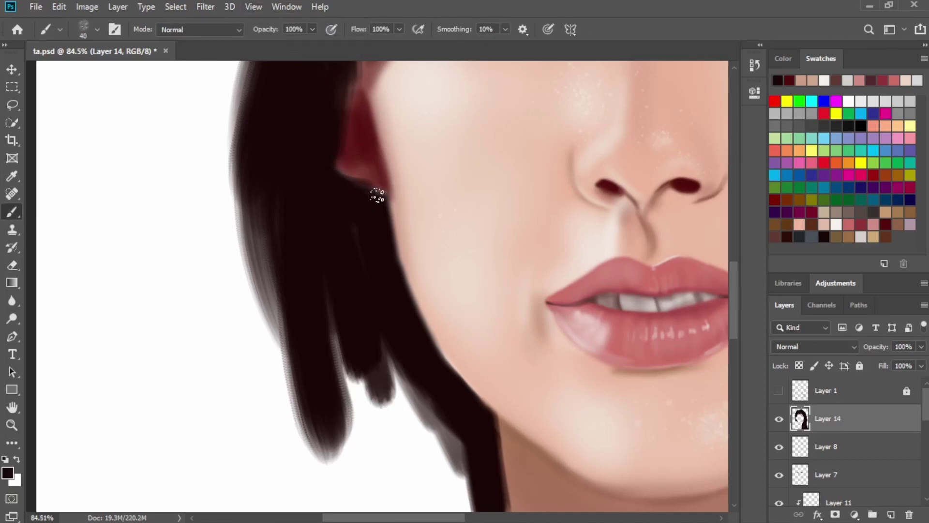
pyautogui.press('e')
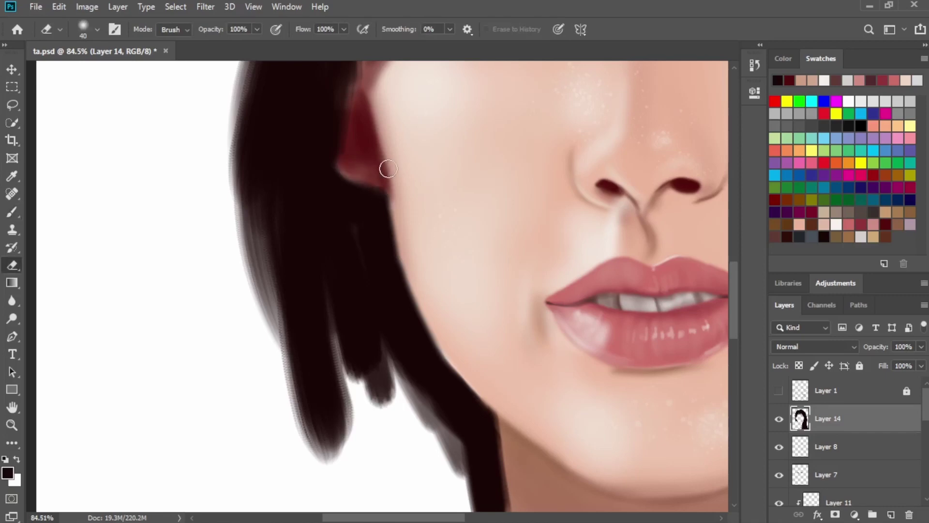
pyautogui.scroll(-3, 392, 150)
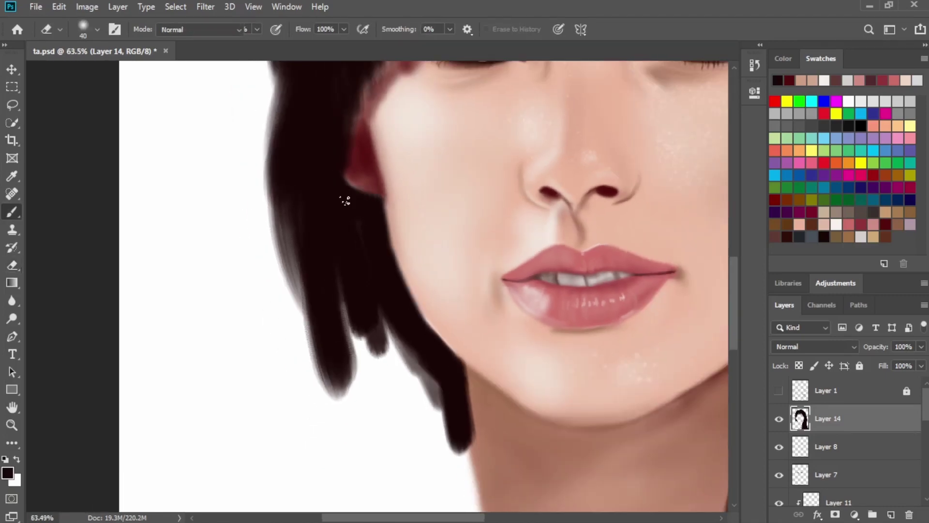
# Show the Layer 1 sketch and paint dark hair from the left jaw along the neck to the canvas's lower edge at brush size 125.
pyautogui.press('b')
pyautogui.click(779, 391)
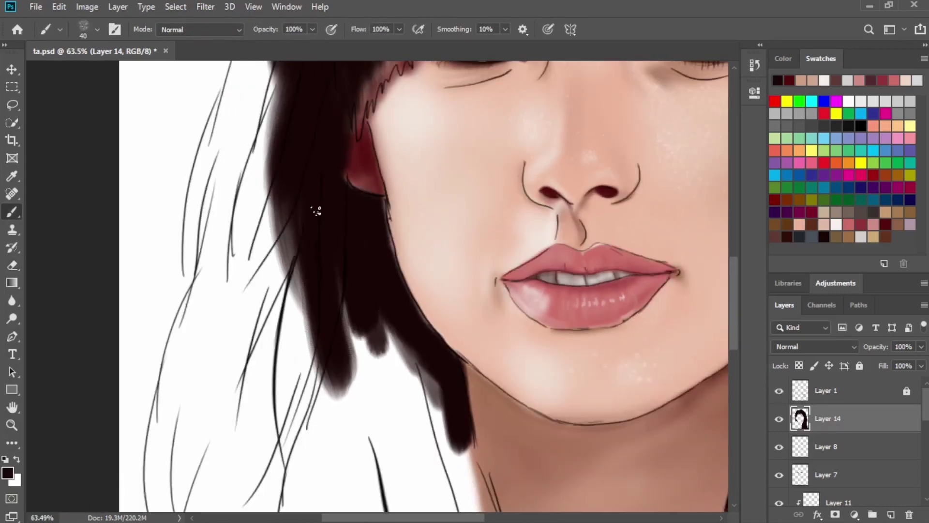
pyautogui.scroll(-5, 323, 226)
pyautogui.moveTo(399, 433); pyautogui.dragTo(461, 291)
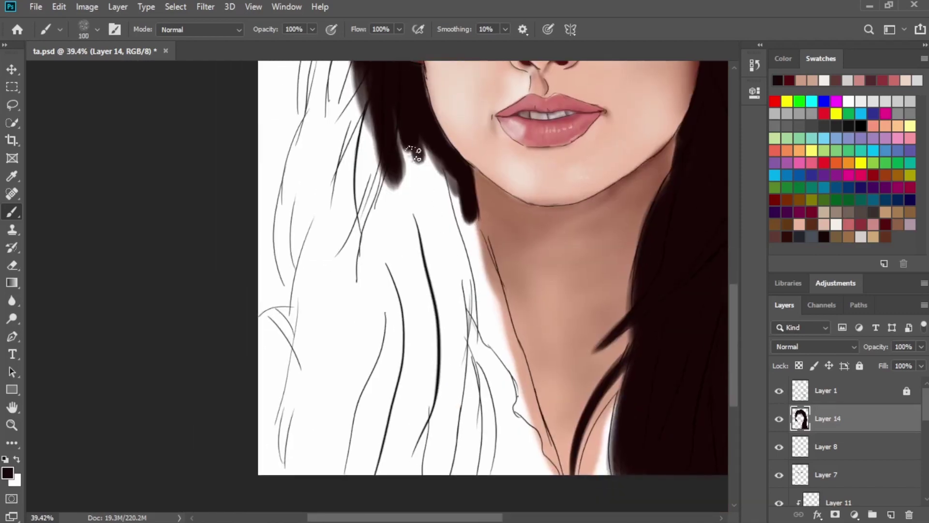
pyautogui.press(']')
pyautogui.moveTo(414, 154)
pyautogui.mouseDown()
pyautogui.moveTo(400, 140)
pyautogui.moveTo(456, 199)
pyautogui.moveTo(505, 388)
pyautogui.moveTo(472, 302)
pyautogui.moveTo(538, 461)
pyautogui.mouseUp()
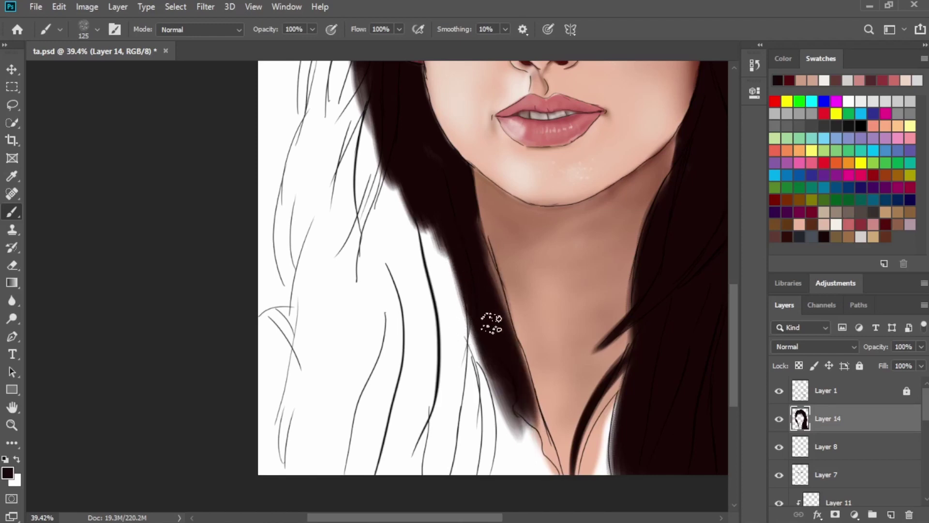
pyautogui.moveTo(491, 324)
pyautogui.mouseDown()
pyautogui.moveTo(529, 400)
pyautogui.moveTo(475, 332)
pyautogui.moveTo(545, 509)
pyautogui.mouseUp()
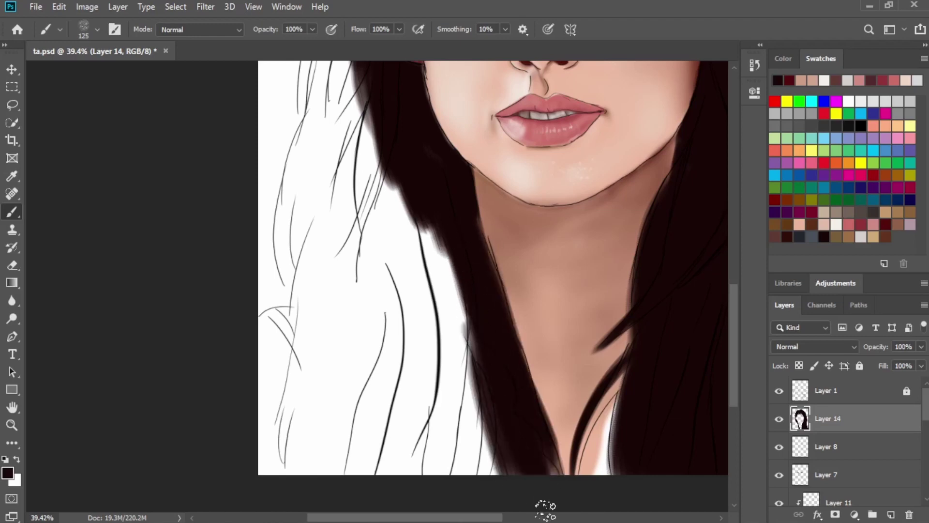
# Widen the left hair with dark strokes over the sketched outer strands, from eye level down past the shoulder line.
pyautogui.moveTo(409, 239)
pyautogui.mouseDown()
pyautogui.moveTo(436, 293)
pyautogui.moveTo(454, 292)
pyautogui.moveTo(504, 489)
pyautogui.moveTo(473, 459)
pyautogui.moveTo(419, 228)
pyautogui.moveTo(415, 376)
pyautogui.moveTo(393, 485)
pyautogui.moveTo(387, 469)
pyautogui.mouseUp()
pyautogui.moveTo(227, 140)
pyautogui.mouseDown()
pyautogui.moveTo(367, 305)
pyautogui.moveTo(324, 359)
pyautogui.mouseUp()
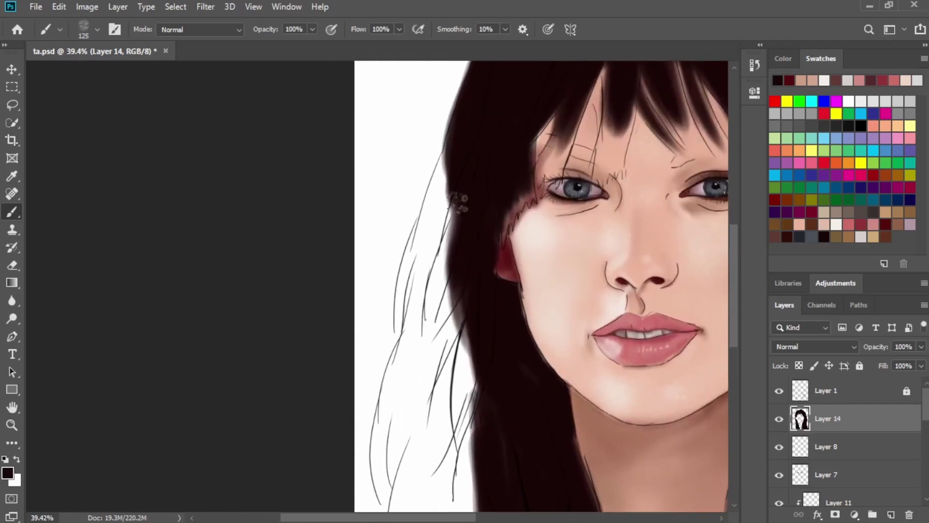
pyautogui.moveTo(455, 165)
pyautogui.mouseDown()
pyautogui.moveTo(430, 295)
pyautogui.moveTo(427, 237)
pyautogui.moveTo(444, 359)
pyautogui.moveTo(474, 450)
pyautogui.mouseUp()
pyautogui.moveTo(465, 373); pyautogui.dragTo(467, 218)
pyautogui.moveTo(419, 186)
pyautogui.mouseDown()
pyautogui.moveTo(395, 285)
pyautogui.moveTo(408, 326)
pyautogui.moveTo(390, 255)
pyautogui.moveTo(408, 356)
pyautogui.moveTo(459, 277)
pyautogui.moveTo(425, 307)
pyautogui.moveTo(452, 221)
pyautogui.mouseUp()
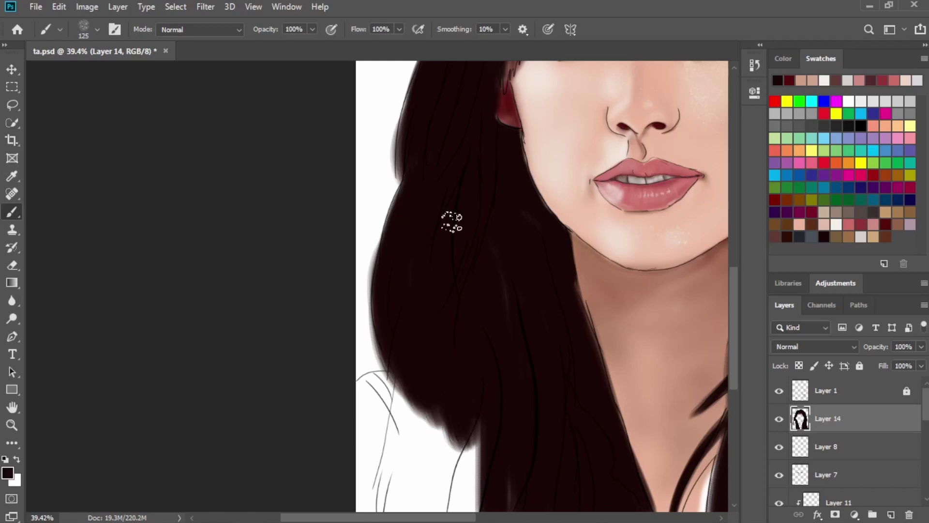
# Fill the gaps in the lower left hair with dark strokes down to the canvas's lower edge.
pyautogui.scroll(-5, 423, 270)
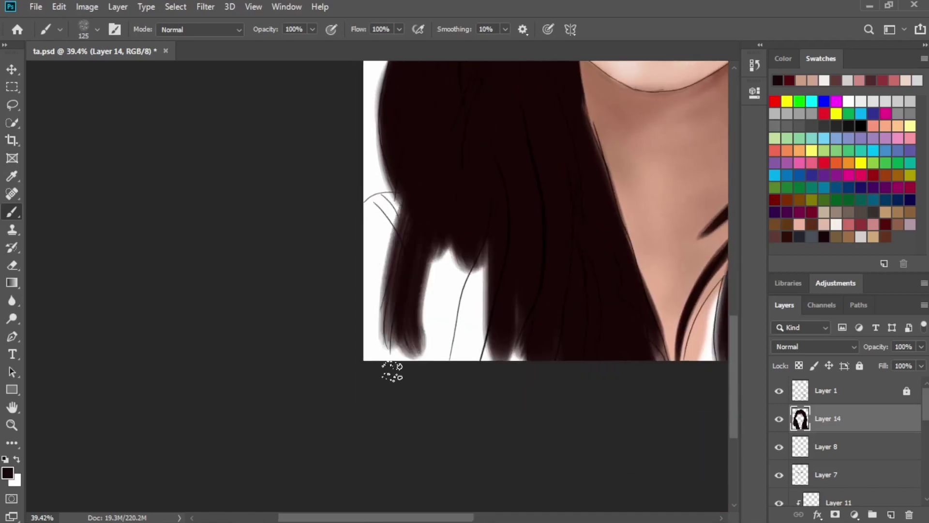
pyautogui.moveTo(421, 327)
pyautogui.mouseDown()
pyautogui.moveTo(425, 349)
pyautogui.moveTo(481, 194)
pyautogui.moveTo(489, 295)
pyautogui.moveTo(524, 429)
pyautogui.mouseUp()
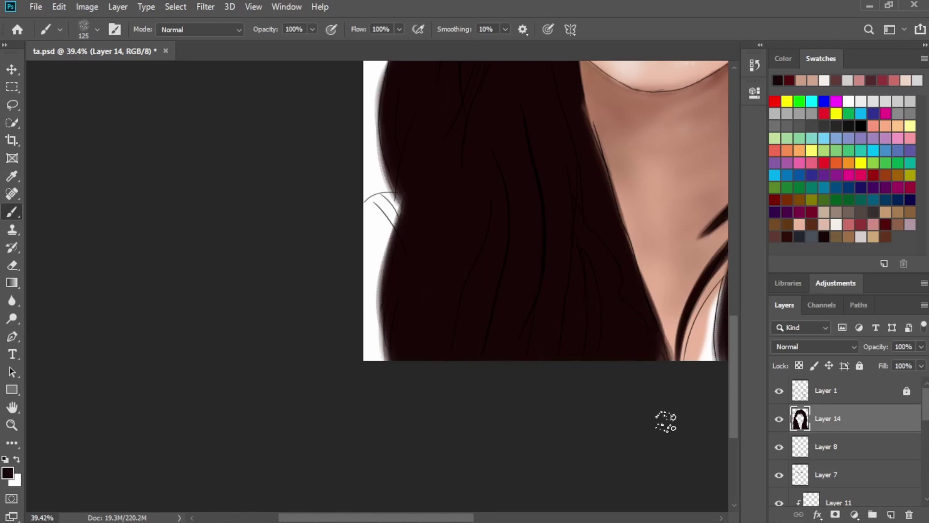
pyautogui.scroll(5, 483, 317)
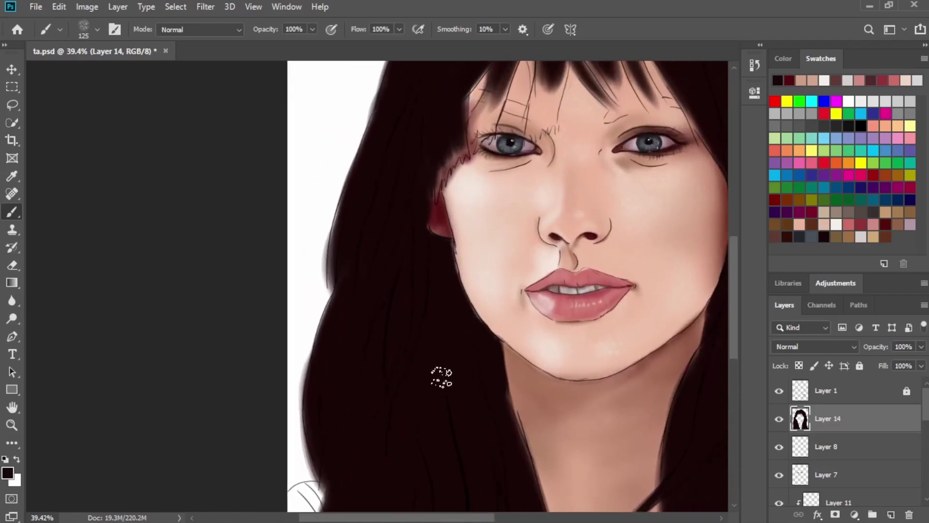
# Erase a wedge from the lower left hair beside the neckline and repaint its dark edges with the Brush at size 90.
pyautogui.scroll(-5, 442, 377)
pyautogui.press('e')
pyautogui.moveTo(587, 393)
pyautogui.mouseDown()
pyautogui.moveTo(573, 377)
pyautogui.moveTo(546, 244)
pyautogui.moveTo(561, 305)
pyautogui.moveTo(546, 271)
pyautogui.moveTo(571, 280)
pyautogui.moveTo(605, 399)
pyautogui.moveTo(578, 338)
pyautogui.moveTo(580, 361)
pyautogui.moveTo(601, 367)
pyautogui.moveTo(539, 202)
pyautogui.mouseUp()
pyautogui.press('b')
pyautogui.press('[')
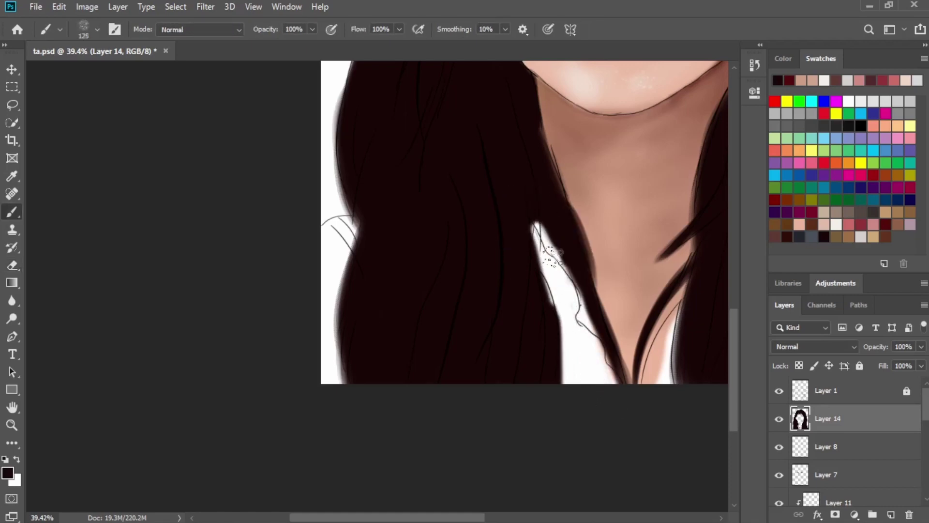
pyautogui.press('ctrl')
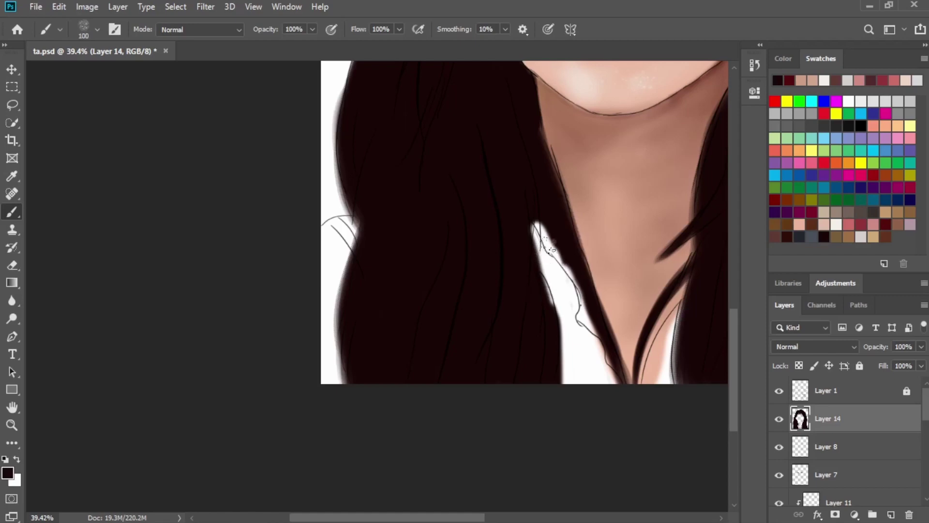
pyautogui.press('[')
pyautogui.moveTo(535, 201)
pyautogui.mouseDown()
pyautogui.moveTo(513, 187)
pyautogui.moveTo(562, 251)
pyautogui.moveTo(628, 426)
pyautogui.moveTo(511, 212)
pyautogui.moveTo(500, 237)
pyautogui.moveTo(530, 281)
pyautogui.moveTo(518, 211)
pyautogui.moveTo(508, 215)
pyautogui.moveTo(555, 283)
pyautogui.moveTo(597, 424)
pyautogui.moveTo(553, 348)
pyautogui.moveTo(529, 230)
pyautogui.moveTo(598, 384)
pyautogui.moveTo(565, 289)
pyautogui.moveTo(458, 322)
pyautogui.moveTo(377, 389)
pyautogui.mouseUp()
pyautogui.scroll(-5, 561, 276)
# Add a new layer above Layer 14 and set the brush opacity to 30%.
pyautogui.click(890, 515)
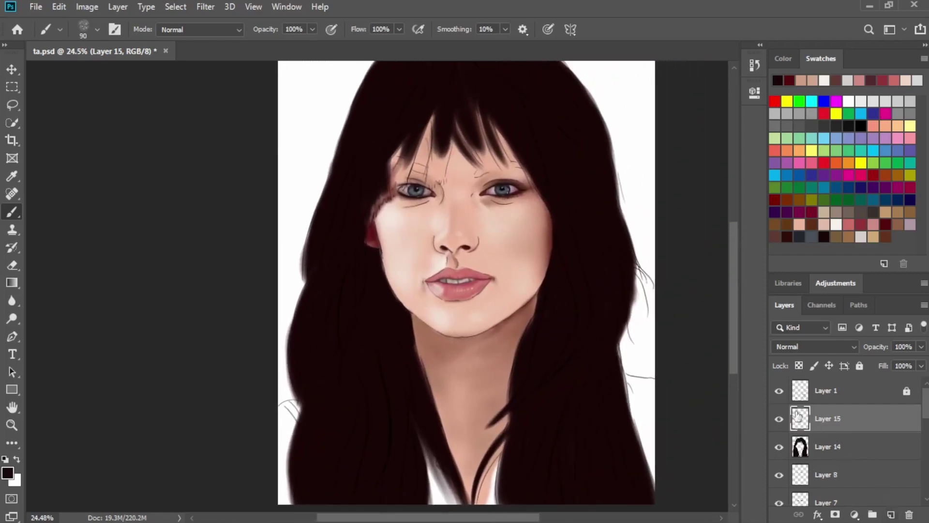
pyautogui.click(779, 391)
pyautogui.click(778, 390)
pyautogui.click(97, 29)
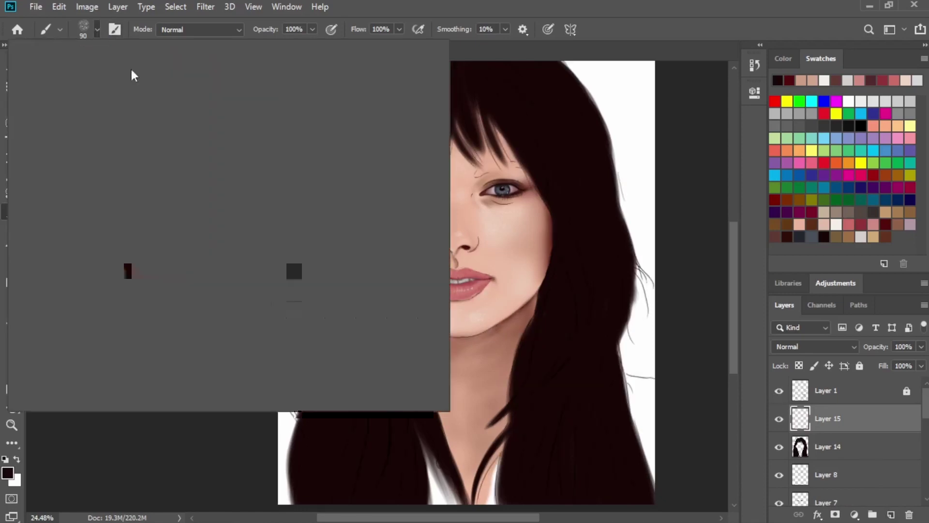
pyautogui.click(663, 178)
pyautogui.press('3')
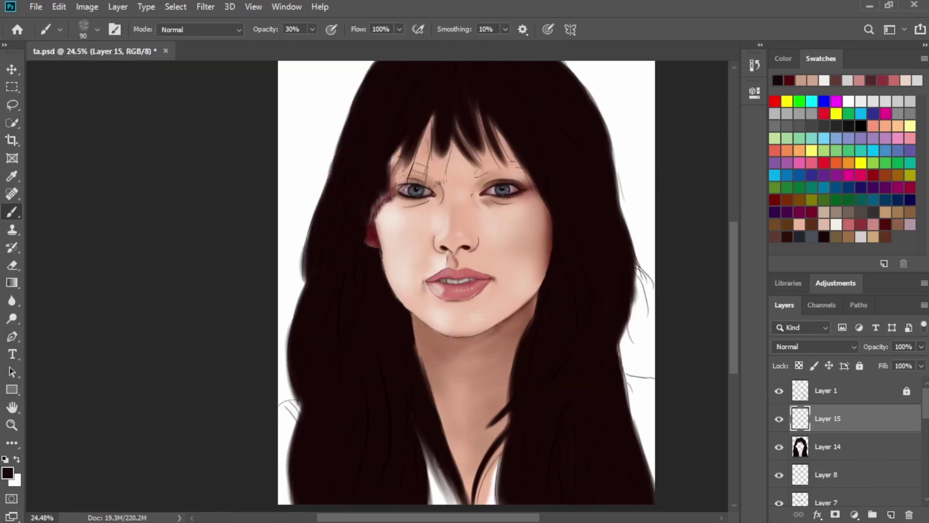
# Choose the 207 px Paintable.cc hair brush at size 25 and a medium brown swatch as the foreground colour.
pyautogui.click(93, 28)
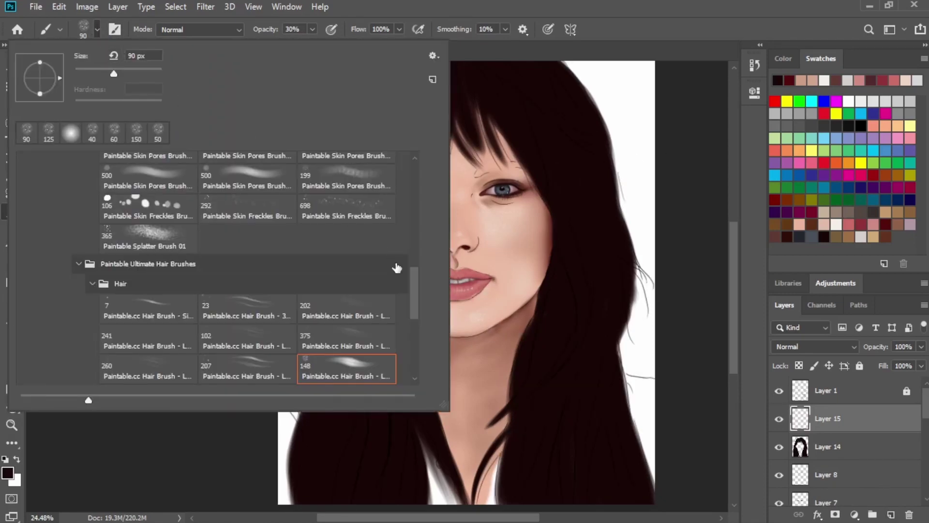
pyautogui.click(249, 364)
pyautogui.click(676, 232)
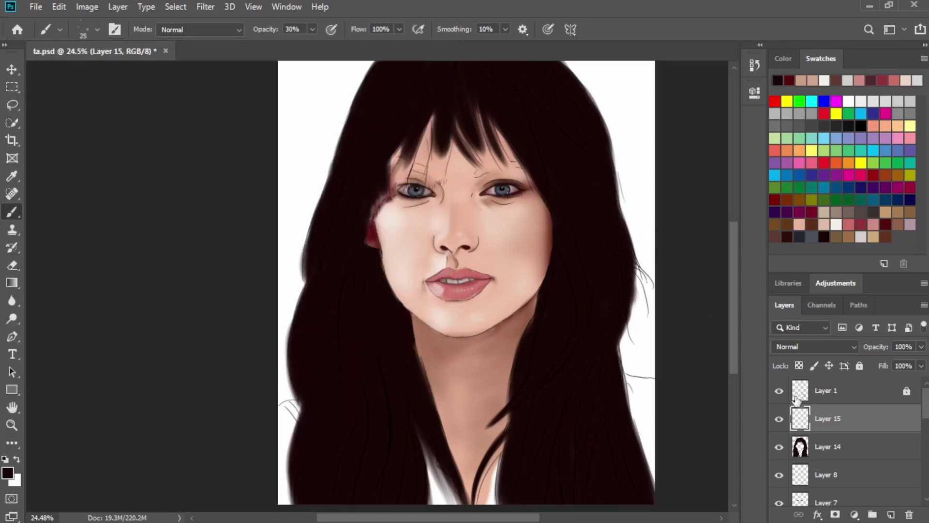
pyautogui.click(842, 236)
# Paint fine brown strands down the central fringe lock, from the parting towards the inner end of the right eyebrow.
pyautogui.scroll(1, 576, 204)
pyautogui.scroll(6, 576, 204)
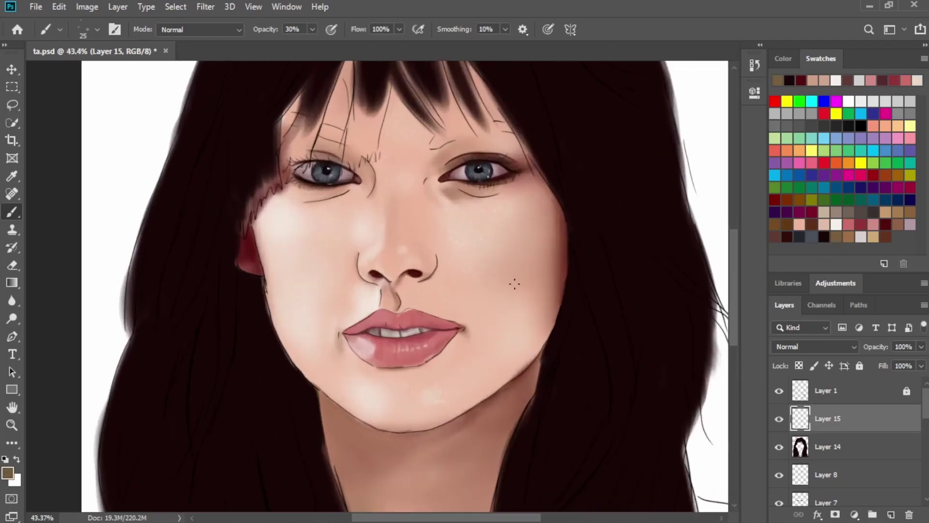
pyautogui.moveTo(411, 132)
pyautogui.mouseDown()
pyautogui.moveTo(417, 221)
pyautogui.moveTo(418, 174)
pyautogui.moveTo(423, 182)
pyautogui.moveTo(410, 217)
pyautogui.moveTo(437, 261)
pyautogui.mouseUp()
pyautogui.scroll(1, 378, 235)
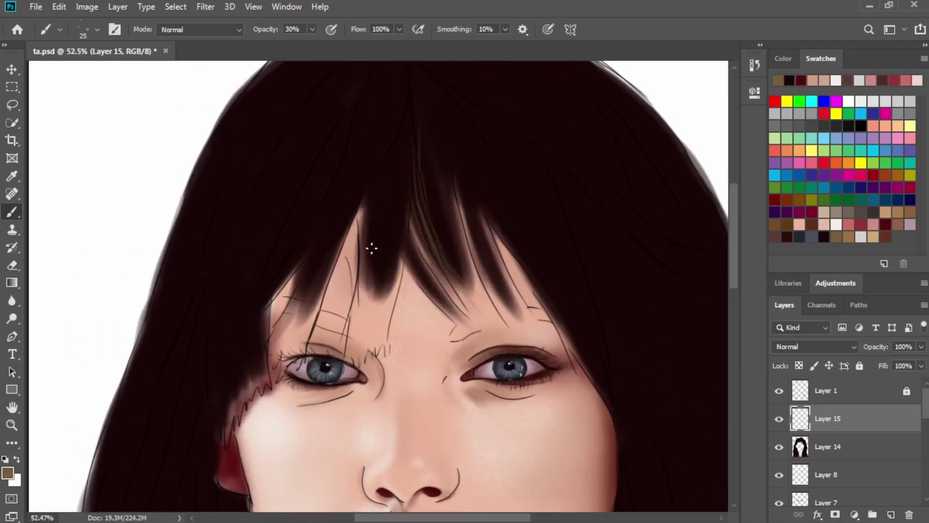
pyautogui.moveTo(425, 203); pyautogui.dragTo(482, 253)
pyautogui.moveTo(481, 150); pyautogui.dragTo(518, 303)
pyautogui.moveTo(486, 189)
pyautogui.mouseDown()
pyautogui.moveTo(504, 264)
pyautogui.moveTo(508, 336)
pyautogui.moveTo(531, 361)
pyautogui.mouseUp()
pyautogui.moveTo(494, 187); pyautogui.dragTo(518, 306)
pyautogui.moveTo(506, 204); pyautogui.dragTo(549, 343)
pyautogui.moveTo(491, 221); pyautogui.dragTo(513, 286)
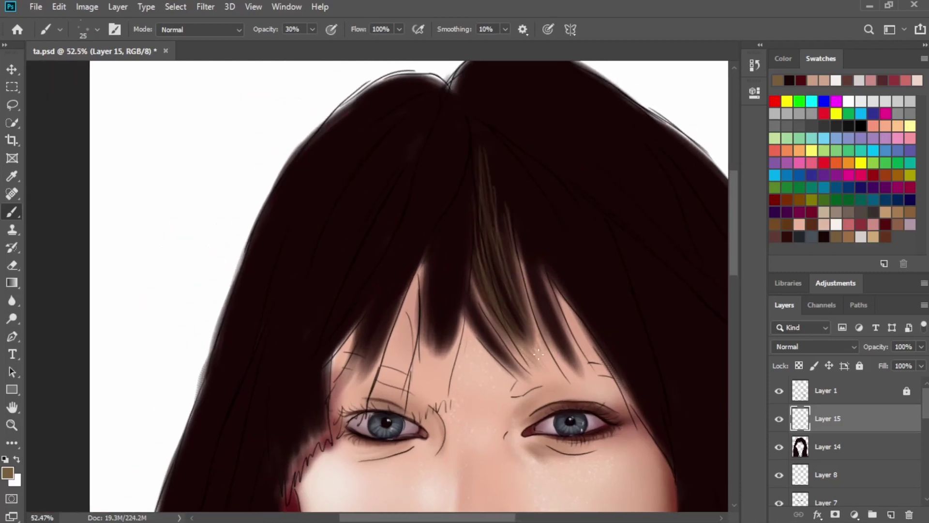
# Thicken the brown strands of the central fringe lock near its roots and along its tip on the forehead.
pyautogui.moveTo(490, 240); pyautogui.dragTo(538, 368)
pyautogui.moveTo(503, 205); pyautogui.dragTo(514, 317)
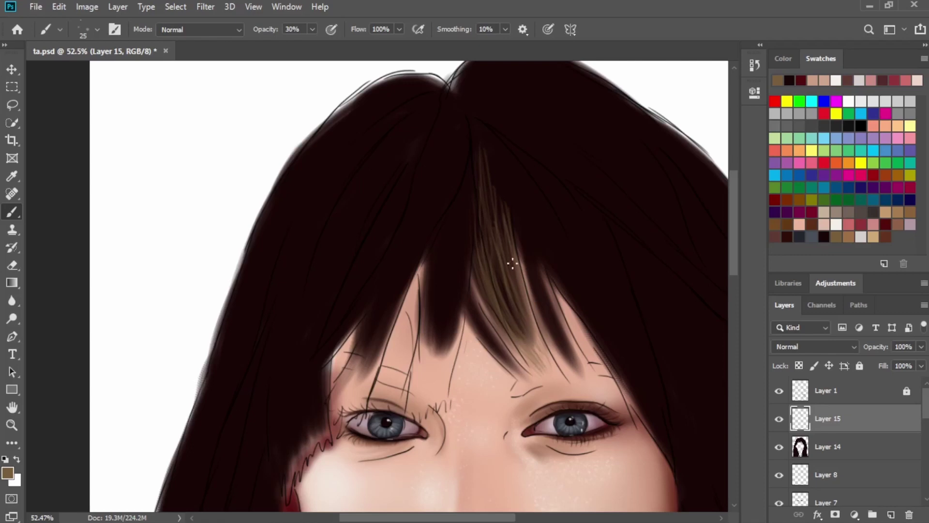
pyautogui.moveTo(481, 150); pyautogui.dragTo(503, 227)
pyautogui.moveTo(501, 162); pyautogui.dragTo(532, 266)
pyautogui.moveTo(513, 191)
pyautogui.mouseDown()
pyautogui.moveTo(551, 329)
pyautogui.moveTo(593, 380)
pyautogui.mouseUp()
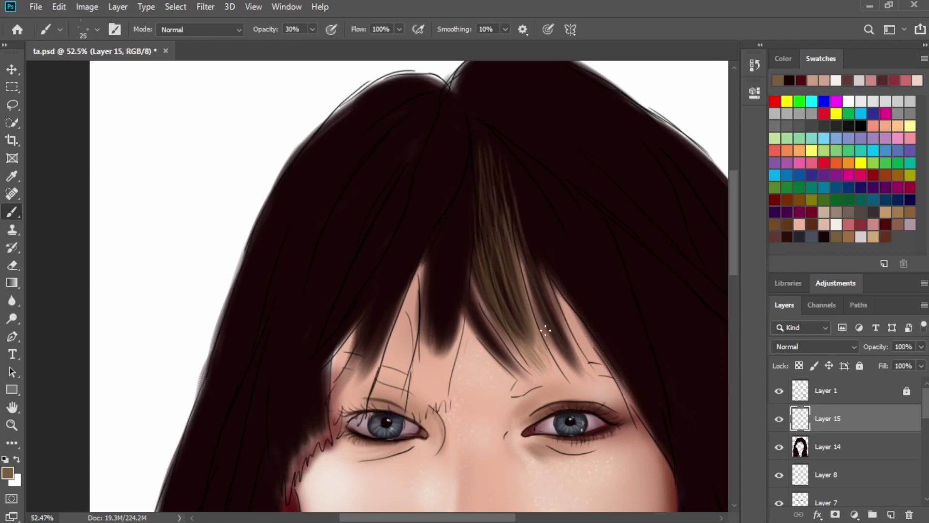
# Extend the brown strand tips over the forehead above the right eye and add strands along the lock's outer side.
pyautogui.moveTo(545, 328); pyautogui.dragTo(588, 391)
pyautogui.moveTo(516, 324); pyautogui.dragTo(552, 385)
pyautogui.moveTo(511, 296); pyautogui.dragTo(569, 389)
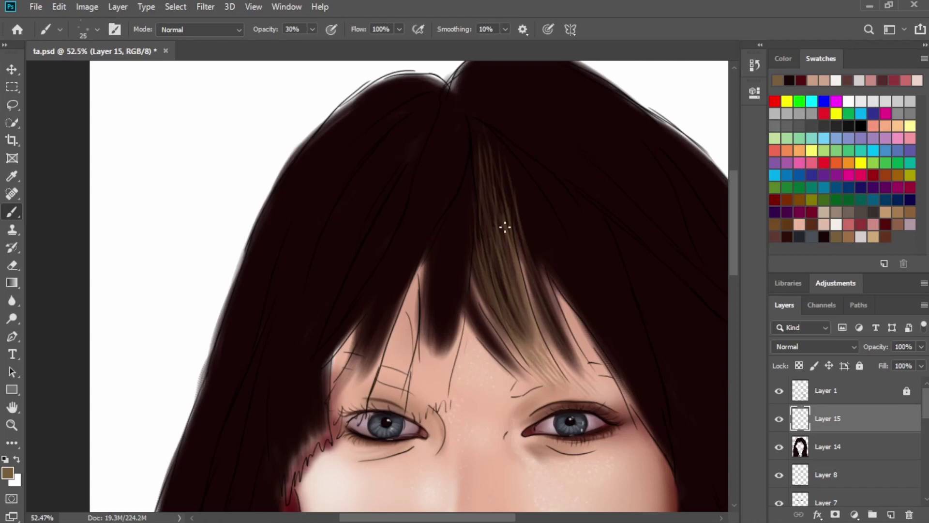
pyautogui.moveTo(523, 219); pyautogui.dragTo(556, 332)
pyautogui.moveTo(528, 237)
pyautogui.mouseDown()
pyautogui.moveTo(535, 269)
pyautogui.moveTo(545, 270)
pyautogui.mouseUp()
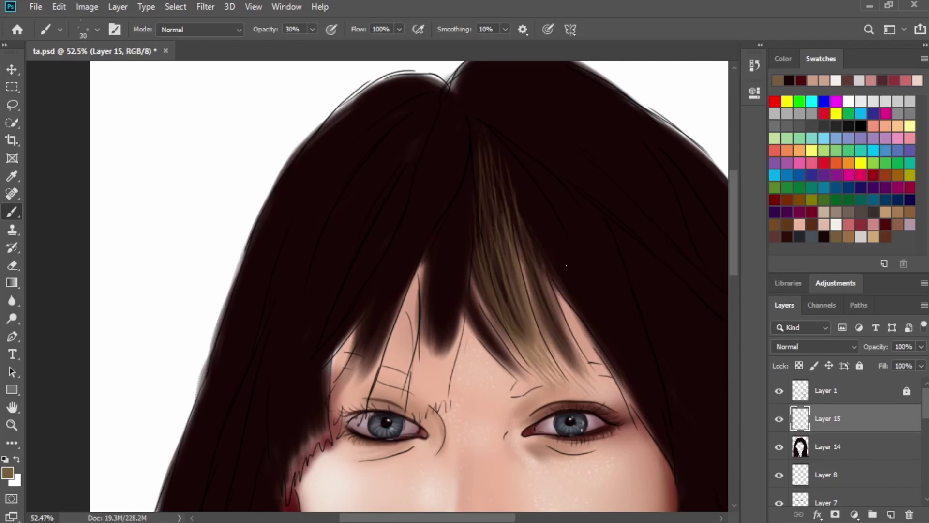
# Paint brown strands at brush size 30 along the right fringe, from the parting down to the right temple.
pyautogui.moveTo(646, 422); pyautogui.dragTo(580, 300)
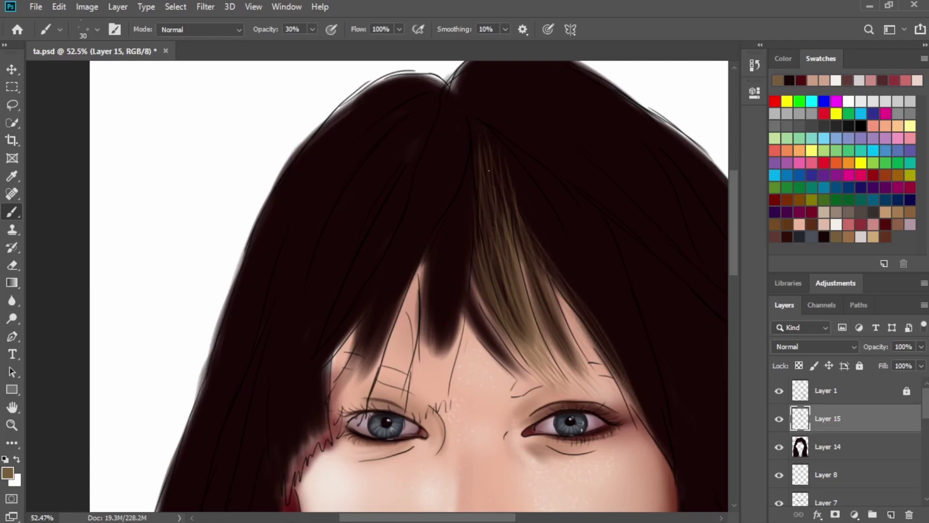
pyautogui.moveTo(532, 206); pyautogui.dragTo(600, 300)
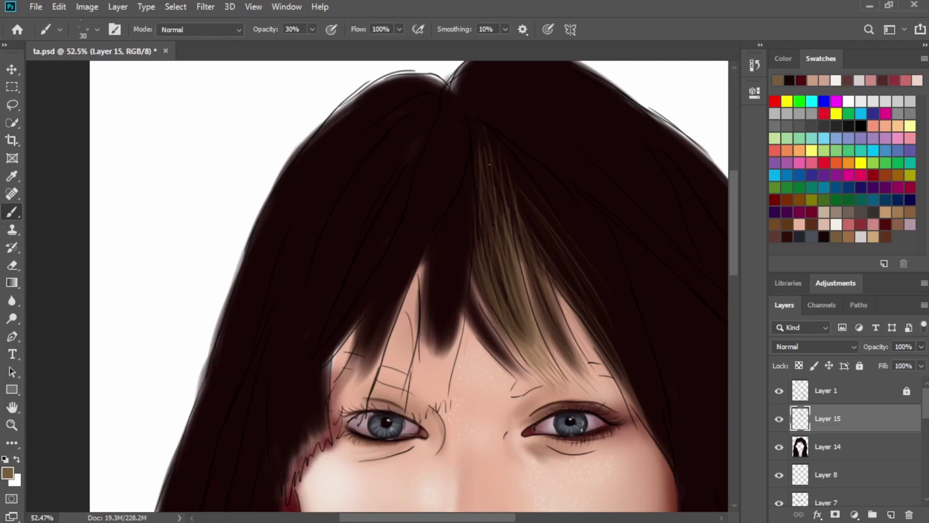
pyautogui.moveTo(535, 188)
pyautogui.mouseDown()
pyautogui.moveTo(594, 283)
pyautogui.moveTo(593, 317)
pyautogui.mouseUp()
pyautogui.moveTo(576, 227); pyautogui.dragTo(642, 365)
pyautogui.moveTo(581, 237); pyautogui.dragTo(656, 383)
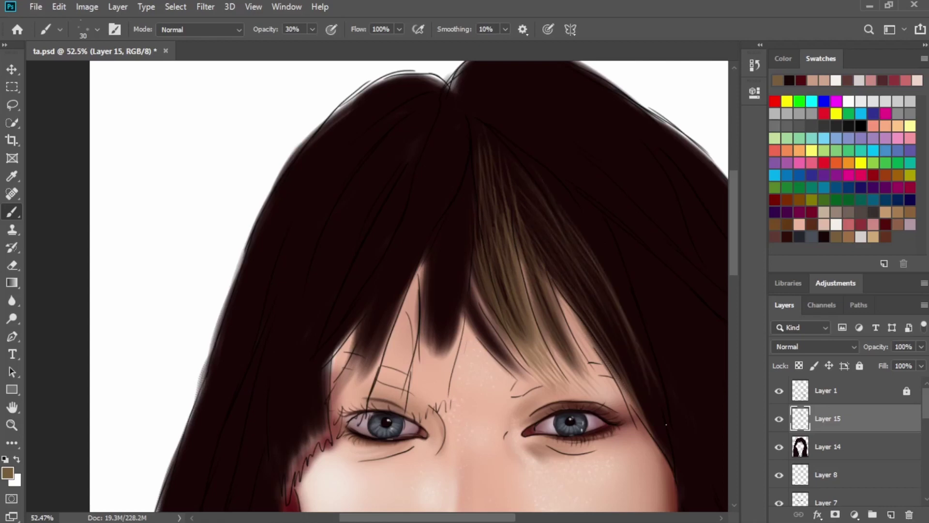
pyautogui.moveTo(600, 293); pyautogui.dragTo(663, 433)
pyautogui.moveTo(668, 423); pyautogui.dragTo(607, 282)
pyautogui.hotkey('ctrl', 's')
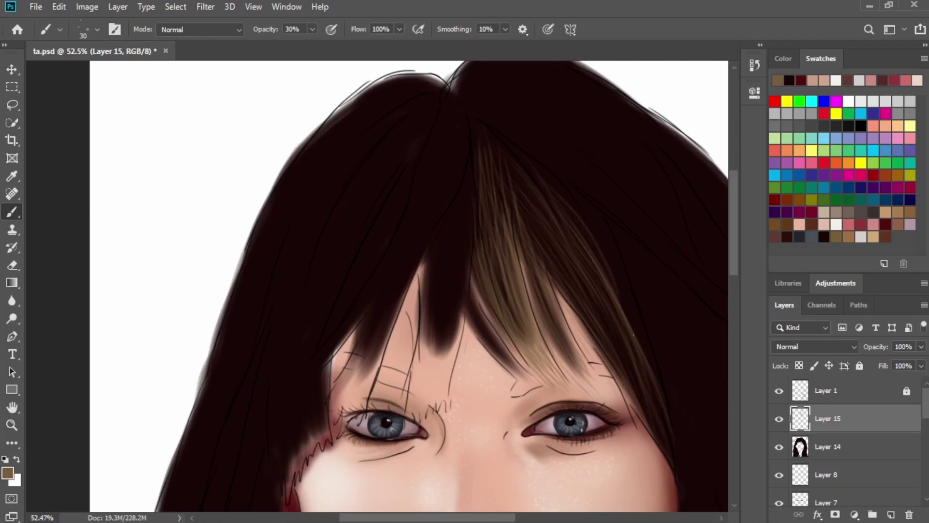
# Build up denser brown strands through the right fringe between the forehead edge and the right temple.
pyautogui.moveTo(607, 250)
pyautogui.mouseDown()
pyautogui.moveTo(666, 382)
pyautogui.moveTo(661, 409)
pyautogui.mouseUp()
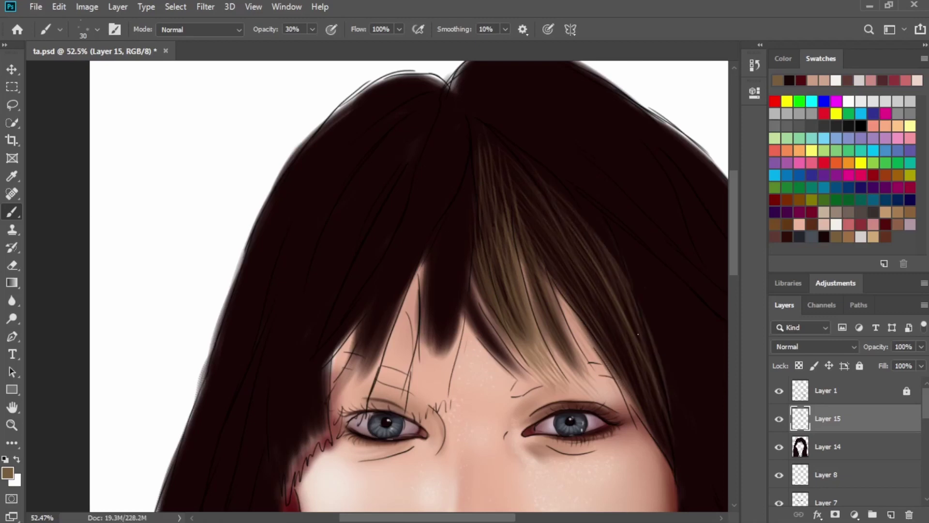
pyautogui.moveTo(614, 280); pyautogui.dragTo(663, 440)
pyautogui.moveTo(584, 297); pyautogui.dragTo(623, 379)
pyautogui.moveTo(572, 248); pyautogui.dragTo(633, 339)
pyautogui.moveTo(590, 296); pyautogui.dragTo(654, 416)
pyautogui.moveTo(578, 247); pyautogui.dragTo(639, 404)
pyautogui.moveTo(539, 203); pyautogui.dragTo(631, 353)
pyautogui.moveTo(532, 244); pyautogui.dragTo(575, 307)
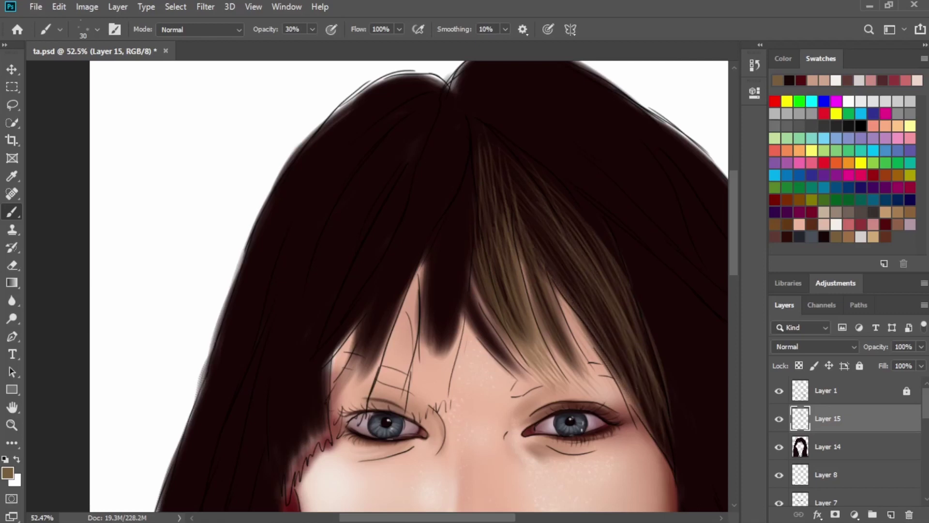
# Fill the remaining dark gaps between the right fringe strands and reinforce the central lock with more brown hairs.
pyautogui.moveTo(520, 198)
pyautogui.mouseDown()
pyautogui.moveTo(608, 346)
pyautogui.moveTo(567, 271)
pyautogui.mouseUp()
pyautogui.moveTo(523, 217); pyautogui.dragTo(566, 286)
pyautogui.moveTo(543, 214); pyautogui.dragTo(631, 374)
pyautogui.moveTo(594, 233); pyautogui.dragTo(633, 336)
pyautogui.moveTo(588, 213); pyautogui.dragTo(640, 332)
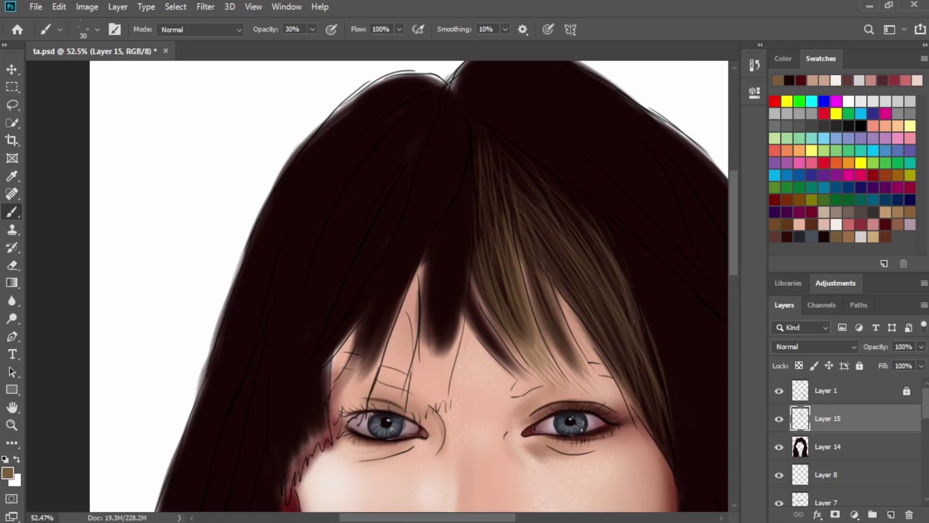
pyautogui.moveTo(598, 233); pyautogui.dragTo(672, 428)
pyautogui.moveTo(628, 344); pyautogui.dragTo(664, 433)
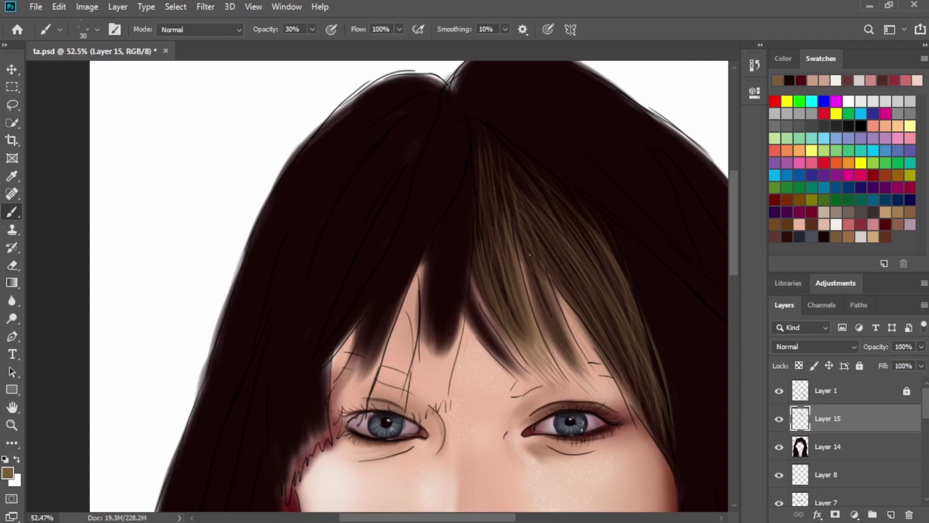
pyautogui.moveTo(494, 173); pyautogui.dragTo(517, 324)
pyautogui.moveTo(498, 196); pyautogui.dragTo(489, 269)
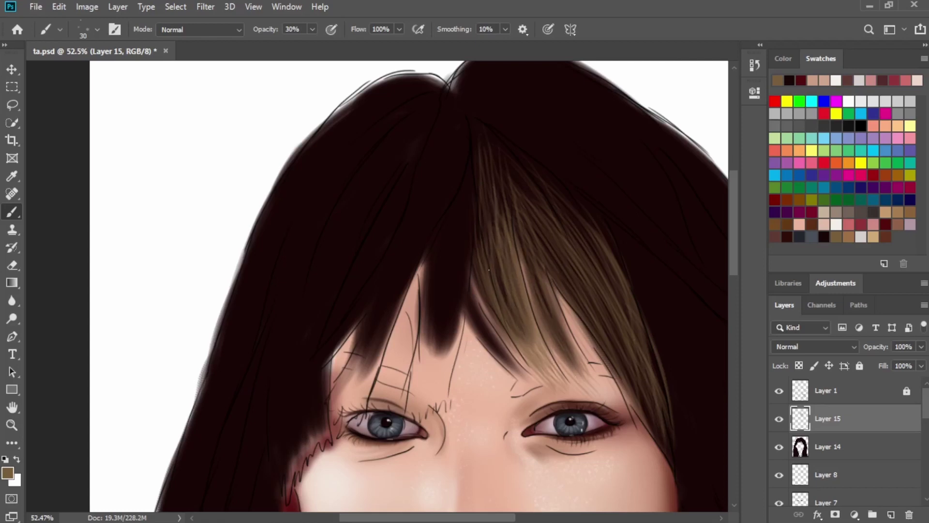
# Add a few more brown hairs to the right fringe and extend its tips over the forehead.
pyautogui.moveTo(553, 355); pyautogui.dragTo(591, 393)
pyautogui.moveTo(556, 360); pyautogui.dragTo(582, 388)
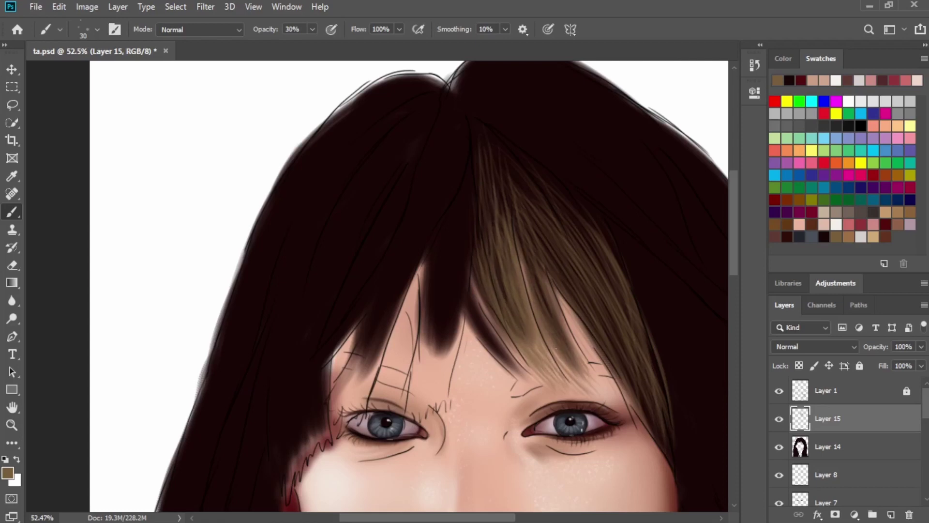
pyautogui.moveTo(527, 239); pyautogui.dragTo(550, 317)
# Paint brown strands down the central fringe lock, running from below the parting to tips over the forehead.
pyautogui.moveTo(456, 232); pyautogui.dragTo(590, 247)
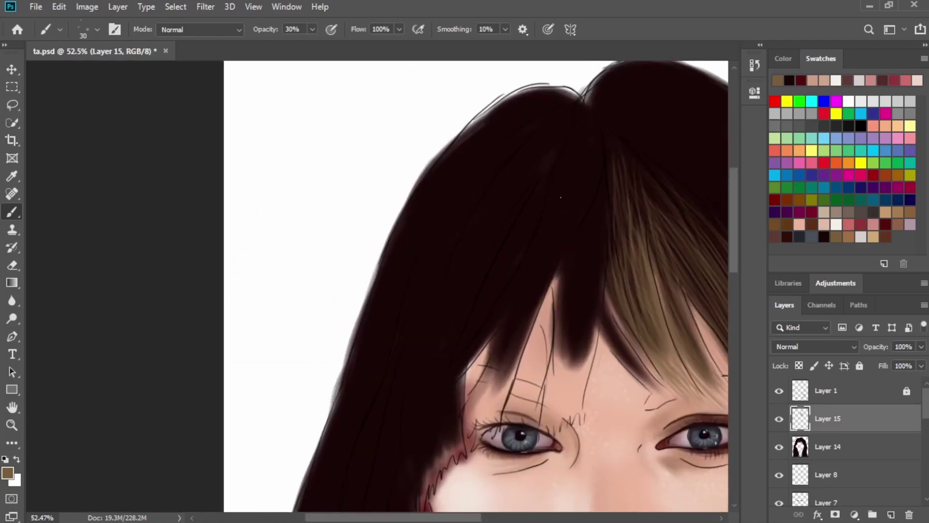
pyautogui.moveTo(605, 202); pyautogui.dragTo(591, 325)
pyautogui.moveTo(598, 255); pyautogui.dragTo(574, 383)
pyautogui.moveTo(595, 294); pyautogui.dragTo(583, 393)
pyautogui.moveTo(605, 263); pyautogui.dragTo(583, 395)
pyautogui.moveTo(597, 256)
pyautogui.mouseDown()
pyautogui.moveTo(568, 401)
pyautogui.moveTo(566, 393)
pyautogui.mouseUp()
pyautogui.moveTo(605, 310)
pyautogui.mouseDown()
pyautogui.moveTo(613, 340)
pyautogui.moveTo(605, 356)
pyautogui.mouseUp()
pyautogui.moveTo(629, 311); pyautogui.dragTo(597, 359)
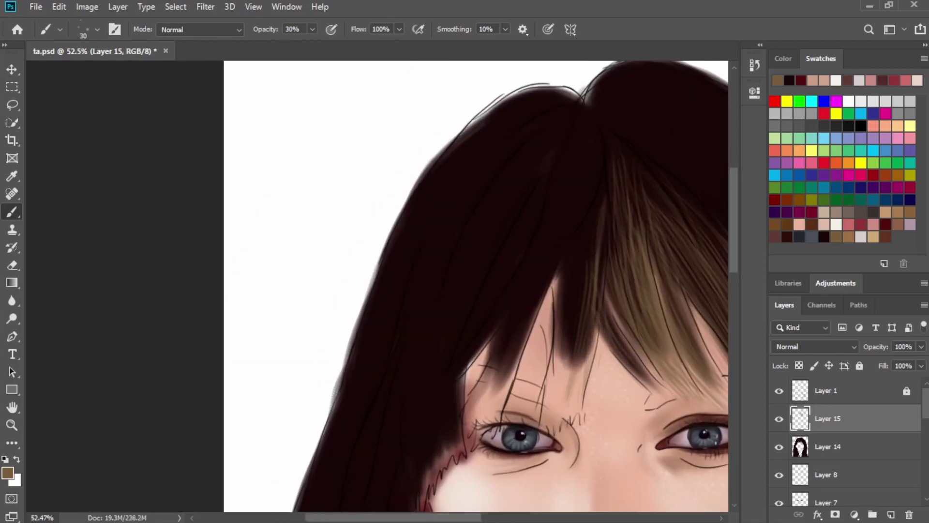
# Cover the central lock's full width with brown strands and lengthen its tips toward the inner end of the left brow.
pyautogui.moveTo(594, 227); pyautogui.dragTo(588, 328)
pyautogui.moveTo(587, 218); pyautogui.dragTo(568, 347)
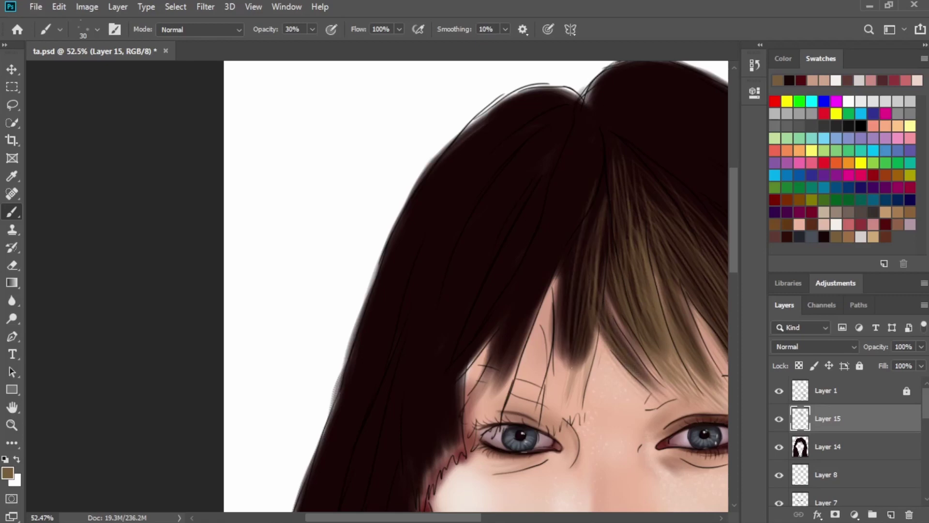
pyautogui.moveTo(600, 185); pyautogui.dragTo(561, 330)
pyautogui.moveTo(596, 200)
pyautogui.mouseDown()
pyautogui.moveTo(562, 276)
pyautogui.moveTo(560, 417)
pyautogui.mouseUp()
pyautogui.moveTo(569, 290)
pyautogui.mouseDown()
pyautogui.moveTo(547, 420)
pyautogui.moveTo(562, 410)
pyautogui.mouseUp()
pyautogui.moveTo(585, 306)
pyautogui.mouseDown()
pyautogui.moveTo(565, 399)
pyautogui.moveTo(575, 415)
pyautogui.mouseUp()
pyautogui.moveTo(579, 291); pyautogui.dragTo(552, 406)
pyautogui.moveTo(607, 201)
pyautogui.mouseDown()
pyautogui.moveTo(597, 344)
pyautogui.moveTo(579, 353)
pyautogui.mouseUp()
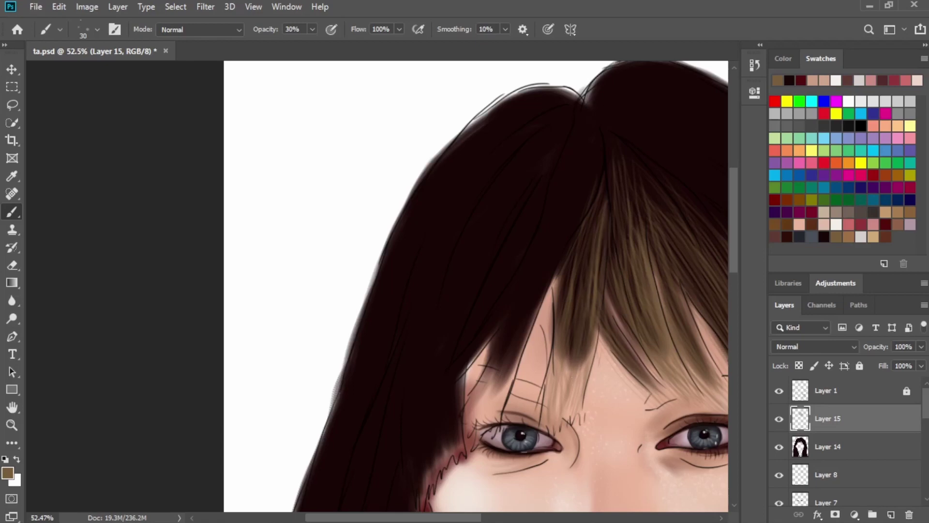
# Fill the remaining dark gaps in the central fringe lock with short brown hairs.
pyautogui.moveTo(591, 245); pyautogui.dragTo(570, 346)
pyautogui.moveTo(570, 267); pyautogui.dragTo(559, 319)
pyautogui.moveTo(593, 282); pyautogui.dragTo(590, 308)
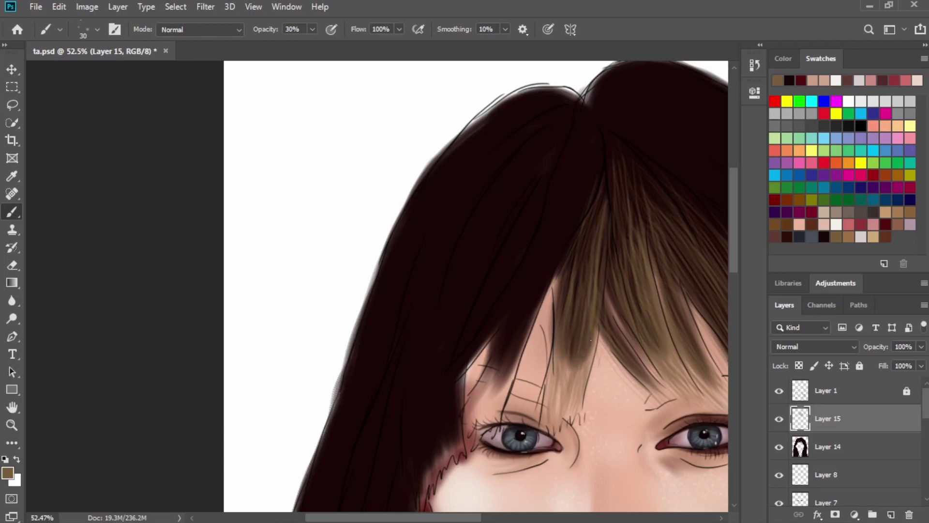
pyautogui.moveTo(585, 237); pyautogui.dragTo(581, 285)
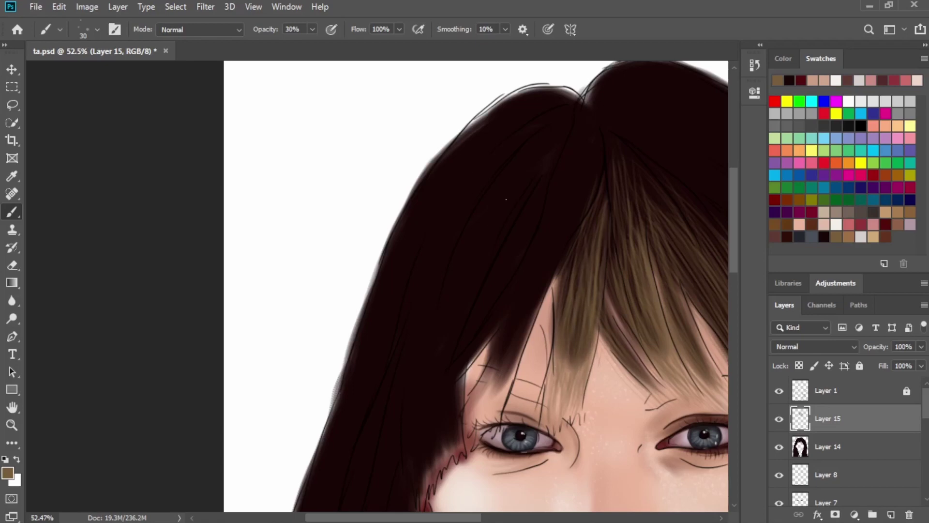
pyautogui.moveTo(604, 171); pyautogui.dragTo(604, 288)
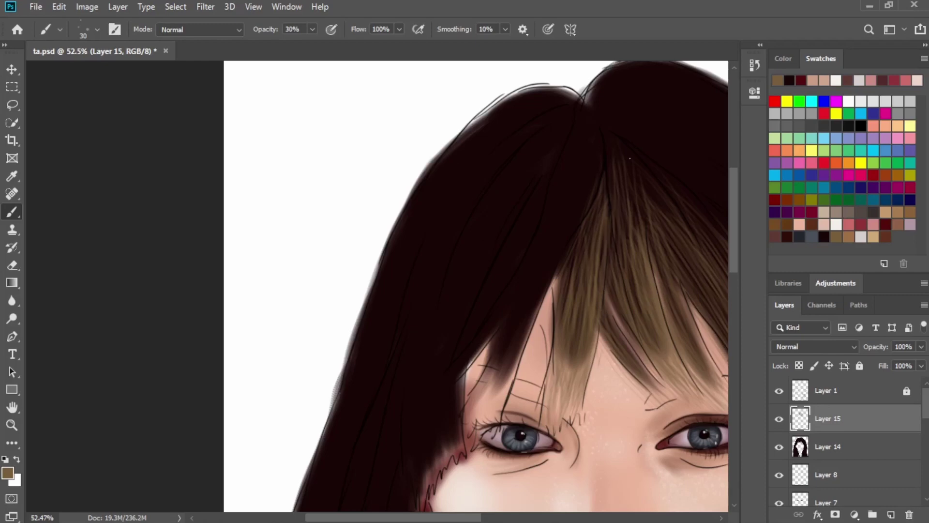
# Paint brown strands from the parting down the left fringe lock toward the left temple, adding a hair to the right fringe.
pyautogui.moveTo(646, 182); pyautogui.dragTo(670, 296)
pyautogui.moveTo(581, 137); pyautogui.dragTo(550, 223)
pyautogui.moveTo(576, 155); pyautogui.dragTo(538, 252)
pyautogui.moveTo(591, 130)
pyautogui.mouseDown()
pyautogui.moveTo(552, 256)
pyautogui.moveTo(486, 318)
pyautogui.mouseUp()
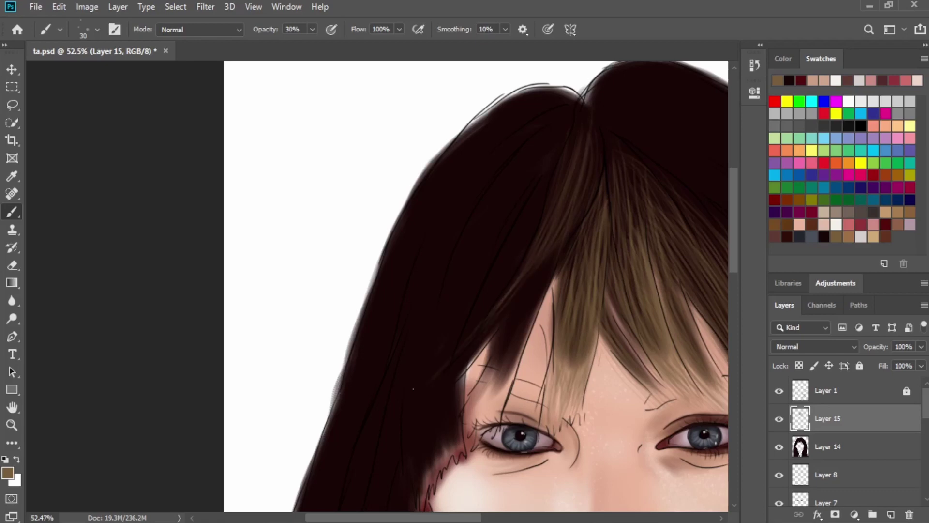
pyautogui.moveTo(538, 274); pyautogui.dragTo(587, 189)
pyautogui.moveTo(587, 189); pyautogui.dragTo(546, 269)
pyautogui.moveTo(572, 217); pyautogui.dragTo(529, 292)
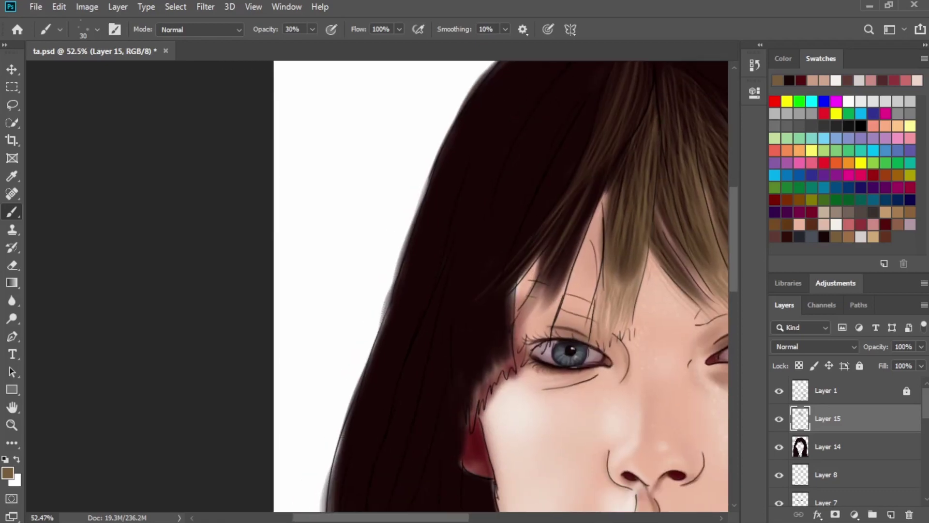
# Extend the left fringe's brown strands over the forehead above the left eye and thicken the lock.
pyautogui.moveTo(567, 243); pyautogui.dragTo(525, 322)
pyautogui.moveTo(599, 160); pyautogui.dragTo(549, 279)
pyautogui.moveTo(574, 250); pyautogui.dragTo(562, 275)
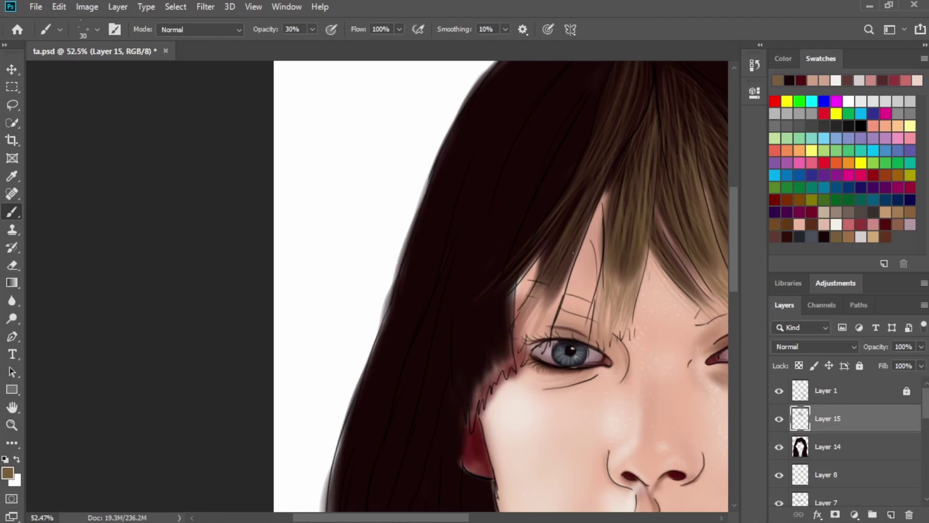
pyautogui.moveTo(575, 228)
pyautogui.mouseDown()
pyautogui.moveTo(566, 260)
pyautogui.moveTo(571, 357)
pyautogui.moveTo(526, 294)
pyautogui.mouseUp()
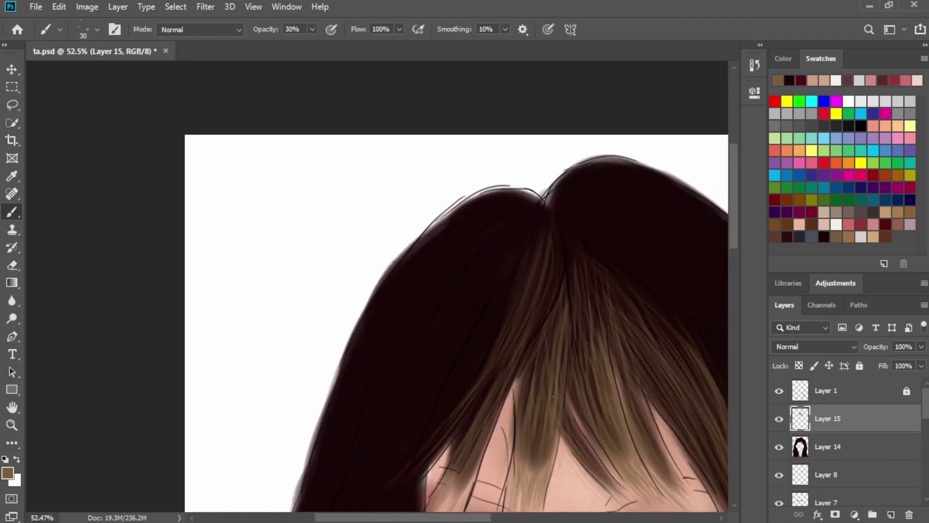
# Paint curved brown strands across the crown, sweeping from the parting over the right side of the head.
pyautogui.moveTo(615, 278); pyautogui.dragTo(472, 261)
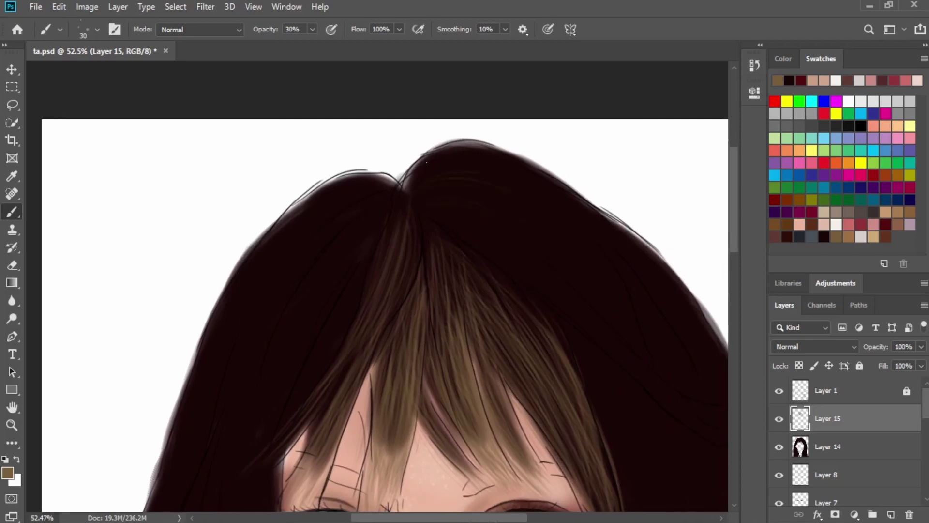
pyautogui.moveTo(424, 176); pyautogui.dragTo(527, 186)
pyautogui.moveTo(436, 199)
pyautogui.mouseDown()
pyautogui.moveTo(518, 242)
pyautogui.moveTo(535, 289)
pyautogui.moveTo(543, 230)
pyautogui.mouseUp()
pyautogui.moveTo(425, 163); pyautogui.dragTo(511, 168)
pyautogui.moveTo(431, 160); pyautogui.dragTo(511, 157)
pyautogui.moveTo(461, 238); pyautogui.dragTo(464, 311)
pyautogui.moveTo(414, 233); pyautogui.dragTo(450, 214)
pyautogui.moveTo(410, 241); pyautogui.dragTo(475, 207)
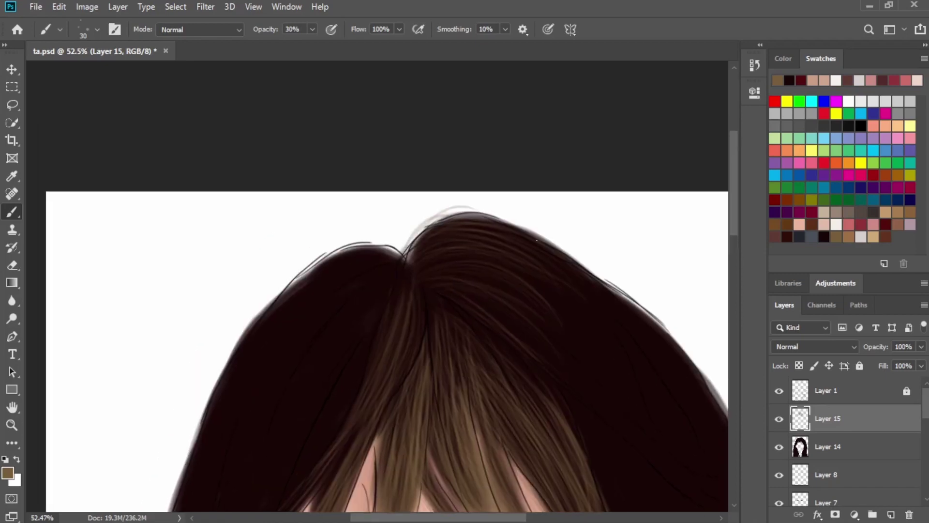
# Continue the crown's brown strands down the outer right side of the head and fill its dark middle section.
pyautogui.moveTo(591, 311)
pyautogui.mouseDown()
pyautogui.moveTo(471, 216)
pyautogui.moveTo(534, 272)
pyautogui.mouseUp()
pyautogui.moveTo(497, 242); pyautogui.dragTo(564, 335)
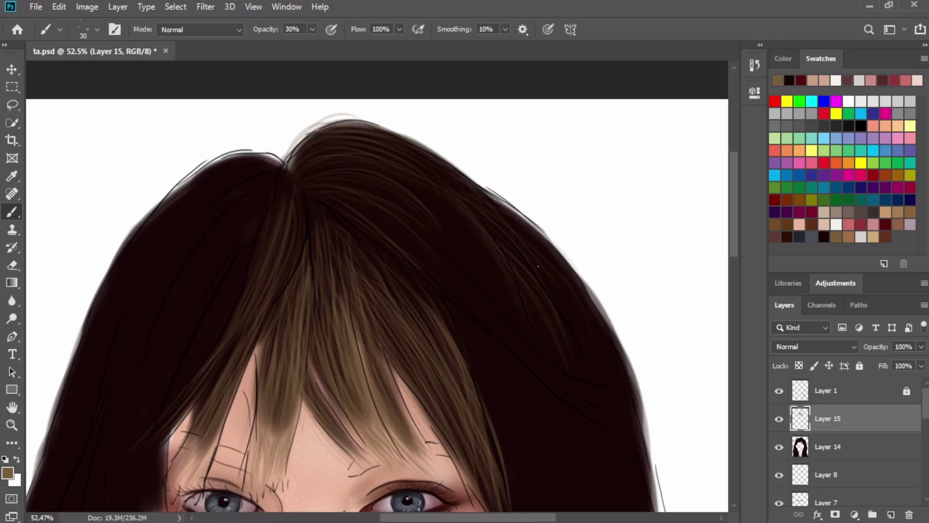
pyautogui.moveTo(467, 174); pyautogui.dragTo(557, 246)
pyautogui.moveTo(483, 298); pyautogui.dragTo(491, 219)
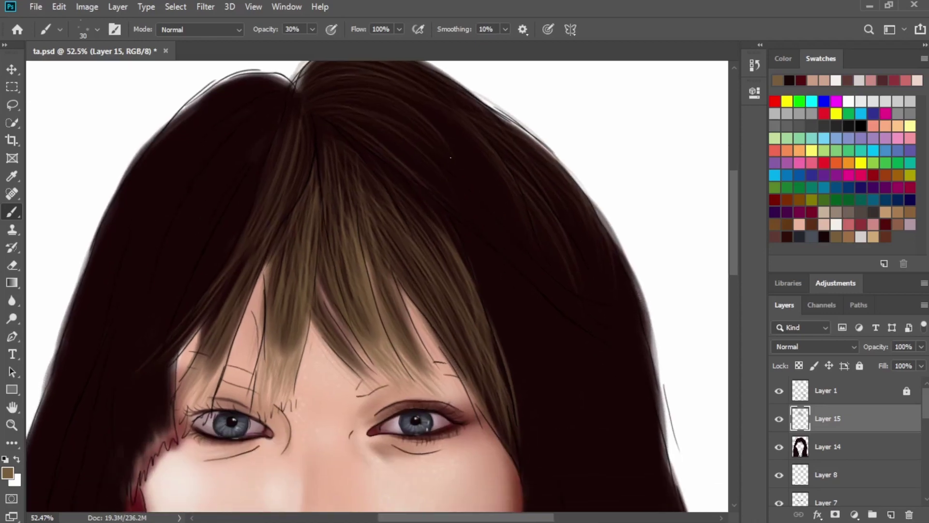
pyautogui.moveTo(407, 103); pyautogui.dragTo(471, 152)
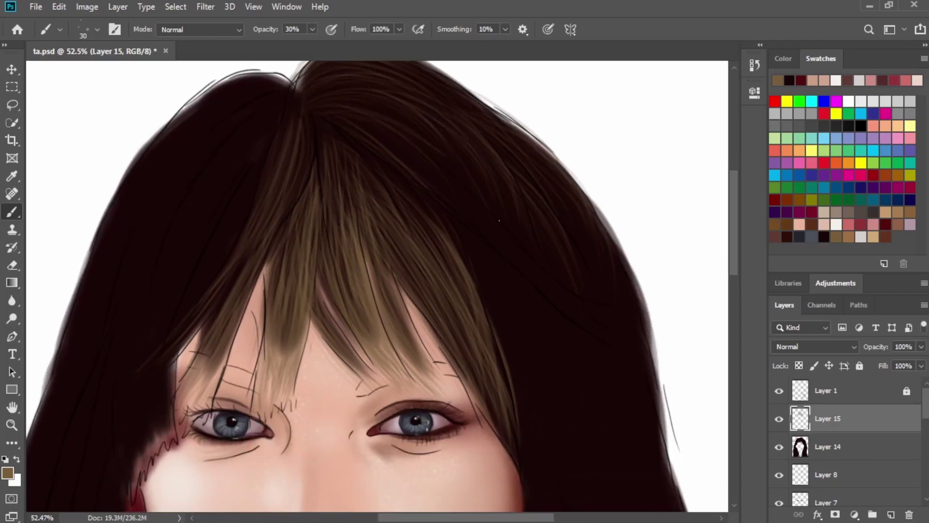
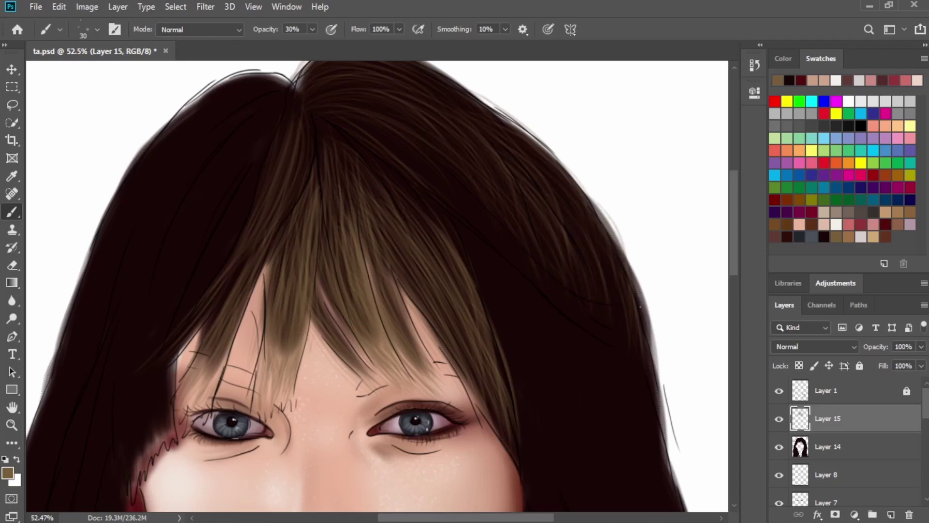
# Paint a swept lock of brown strands diagonally from behind the right fringe to the outer right hair edge.
pyautogui.scroll(-2, 556, 215)
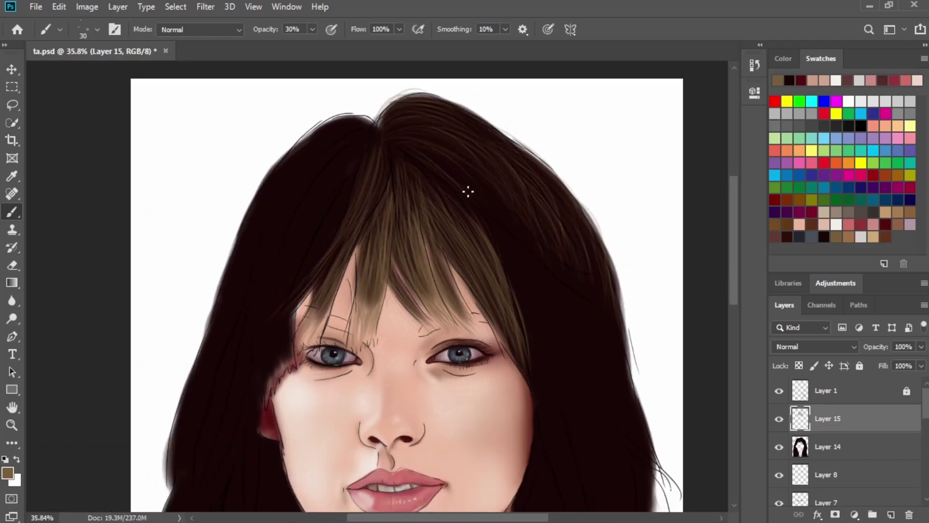
pyautogui.moveTo(485, 207); pyautogui.dragTo(557, 267)
pyautogui.moveTo(511, 224); pyautogui.dragTo(579, 287)
pyautogui.moveTo(545, 258); pyautogui.dragTo(602, 290)
pyautogui.moveTo(504, 220); pyautogui.dragTo(593, 304)
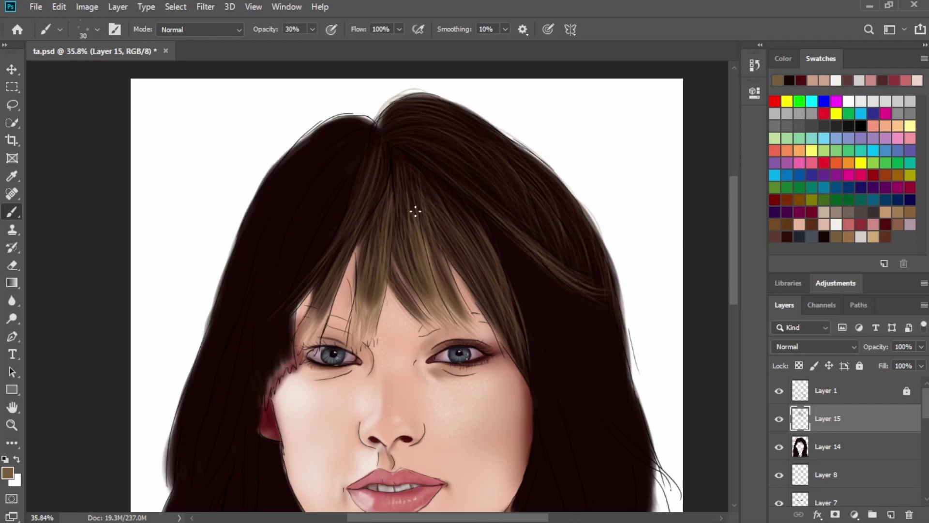
# Paint long brown strands from the right fringe's outer edge down the hair beside the right cheek.
pyautogui.moveTo(488, 227); pyautogui.dragTo(532, 357)
pyautogui.moveTo(508, 263); pyautogui.dragTo(551, 443)
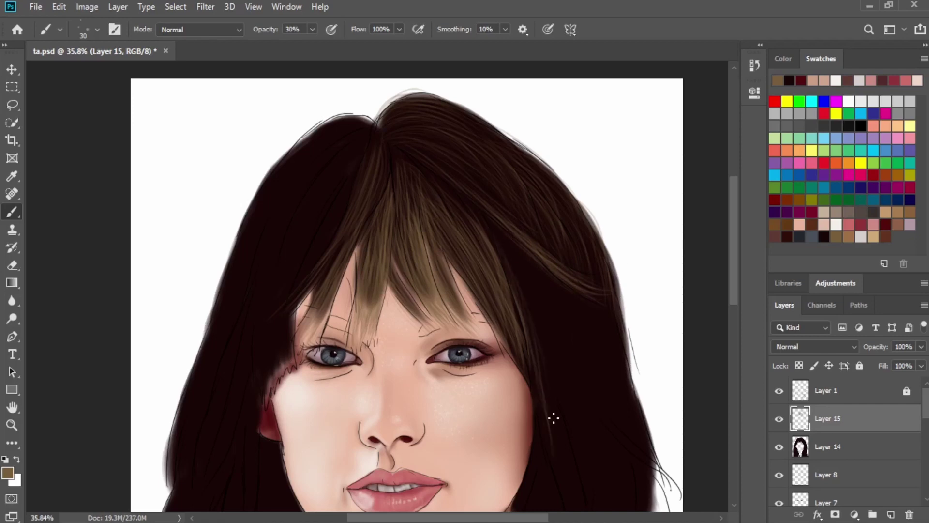
pyautogui.moveTo(520, 285)
pyautogui.mouseDown()
pyautogui.moveTo(544, 391)
pyautogui.moveTo(567, 435)
pyautogui.mouseUp()
pyautogui.moveTo(535, 304); pyautogui.dragTo(558, 394)
pyautogui.moveTo(535, 288); pyautogui.dragTo(562, 407)
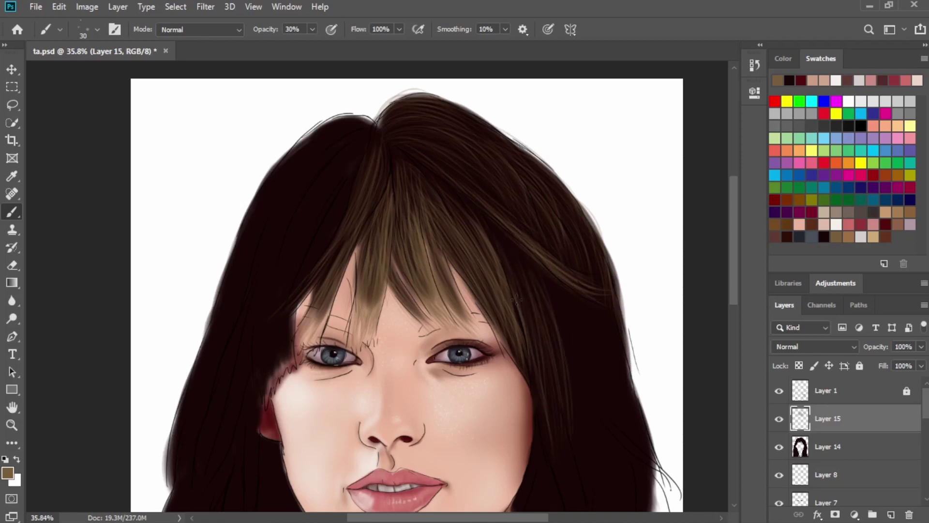
pyautogui.moveTo(549, 324); pyautogui.dragTo(561, 370)
pyautogui.moveTo(566, 303); pyautogui.dragTo(576, 406)
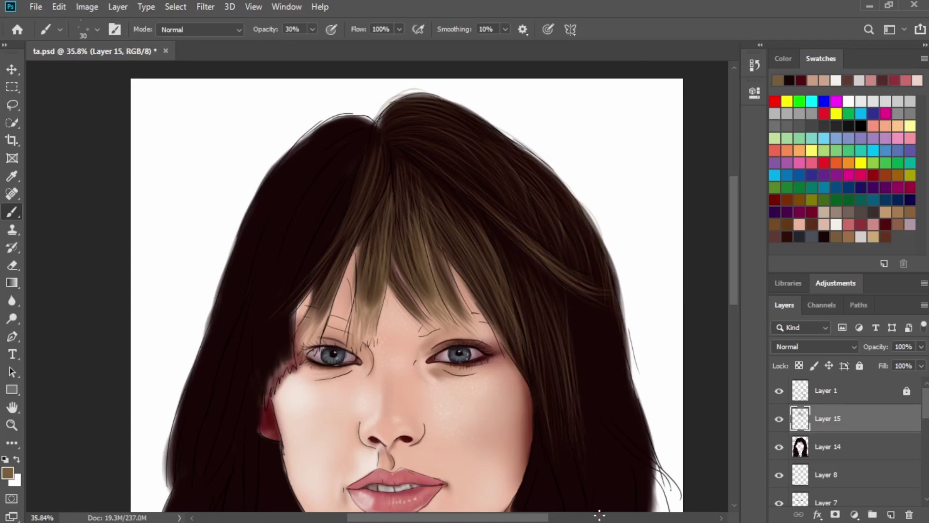
# Lengthen the right side strands past the jaw to the neck and start a curved lock toward the outer edge.
pyautogui.moveTo(468, 261); pyautogui.dragTo(443, 117)
pyautogui.moveTo(520, 266); pyautogui.dragTo(532, 332)
pyautogui.moveTo(525, 277)
pyautogui.mouseDown()
pyautogui.moveTo(543, 404)
pyautogui.moveTo(557, 414)
pyautogui.mouseUp()
pyautogui.moveTo(540, 306); pyautogui.dragTo(545, 413)
pyautogui.moveTo(529, 252); pyautogui.dragTo(558, 404)
pyautogui.moveTo(534, 269); pyautogui.dragTo(558, 415)
pyautogui.moveTo(517, 238)
pyautogui.mouseDown()
pyautogui.moveTo(537, 350)
pyautogui.moveTo(496, 475)
pyautogui.moveTo(527, 434)
pyautogui.mouseUp()
pyautogui.moveTo(564, 222)
pyautogui.mouseDown()
pyautogui.moveTo(468, 269)
pyautogui.moveTo(501, 329)
pyautogui.mouseUp()
pyautogui.moveTo(464, 260); pyautogui.dragTo(549, 430)
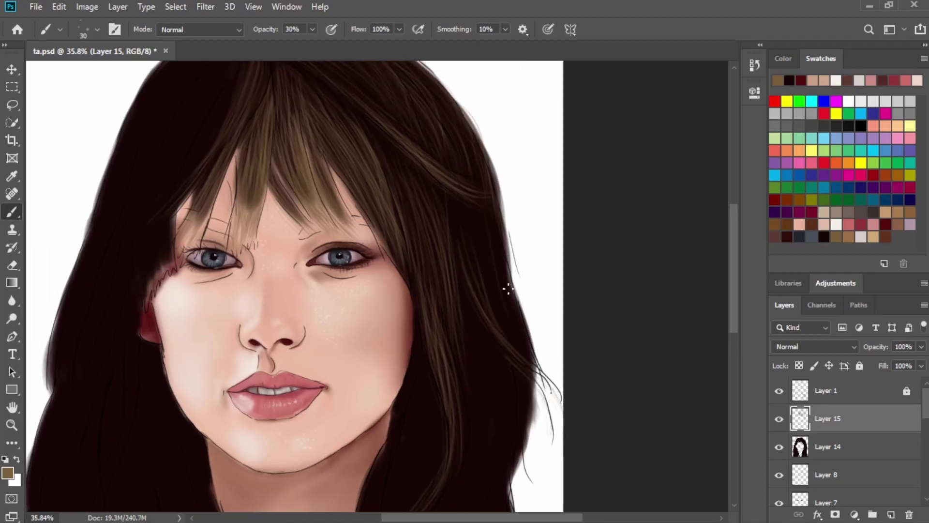
# Add more brown strands to the curved outer lock on the right side, reaching the flyaway hairs at the edge.
pyautogui.moveTo(476, 220); pyautogui.dragTo(494, 298)
pyautogui.moveTo(483, 236); pyautogui.dragTo(523, 371)
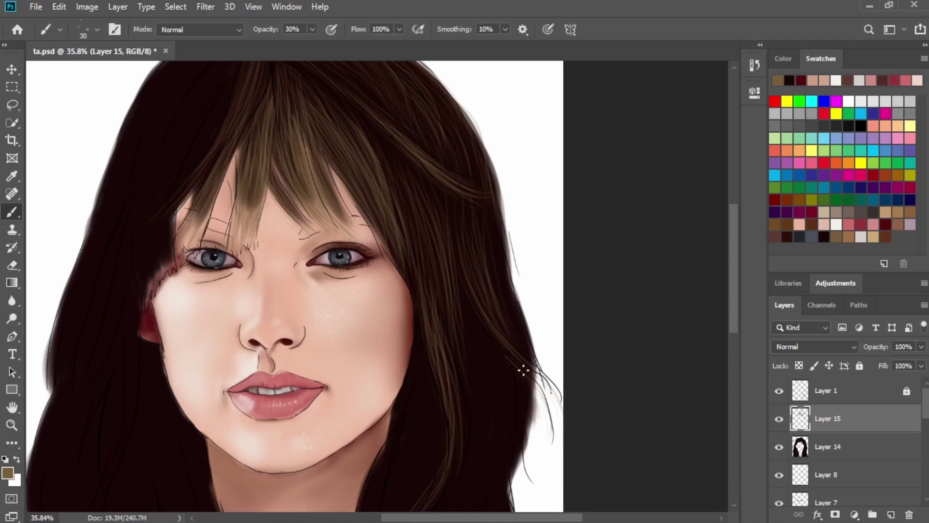
pyautogui.moveTo(497, 265); pyautogui.dragTo(508, 336)
pyautogui.moveTo(498, 245); pyautogui.dragTo(506, 337)
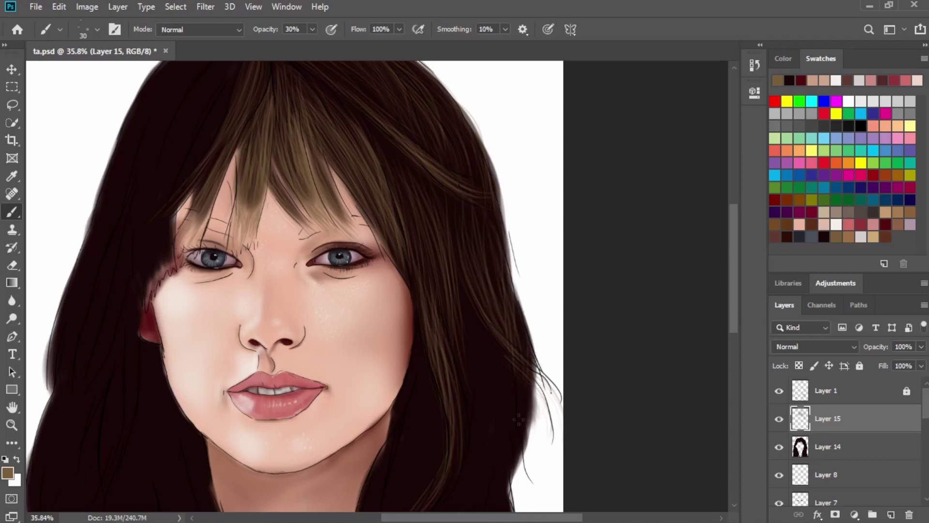
# Fill the dark area beside the jaw in the right hair with long brown strands curving down toward the shoulder.
pyautogui.moveTo(519, 380)
pyautogui.mouseDown()
pyautogui.moveTo(520, 422)
pyautogui.moveTo(583, 266)
pyautogui.mouseUp()
pyautogui.moveTo(547, 235); pyautogui.dragTo(555, 343)
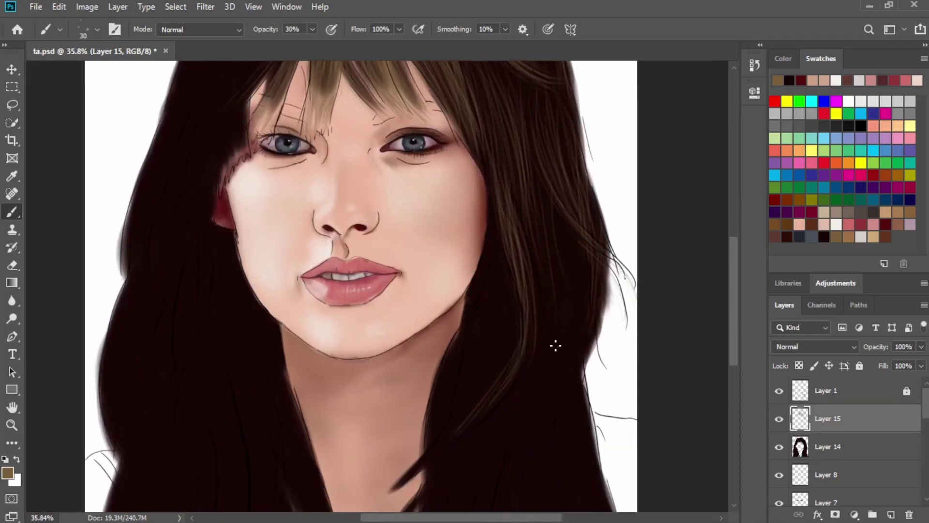
pyautogui.moveTo(542, 209); pyautogui.dragTo(533, 365)
pyautogui.moveTo(554, 277); pyautogui.dragTo(528, 402)
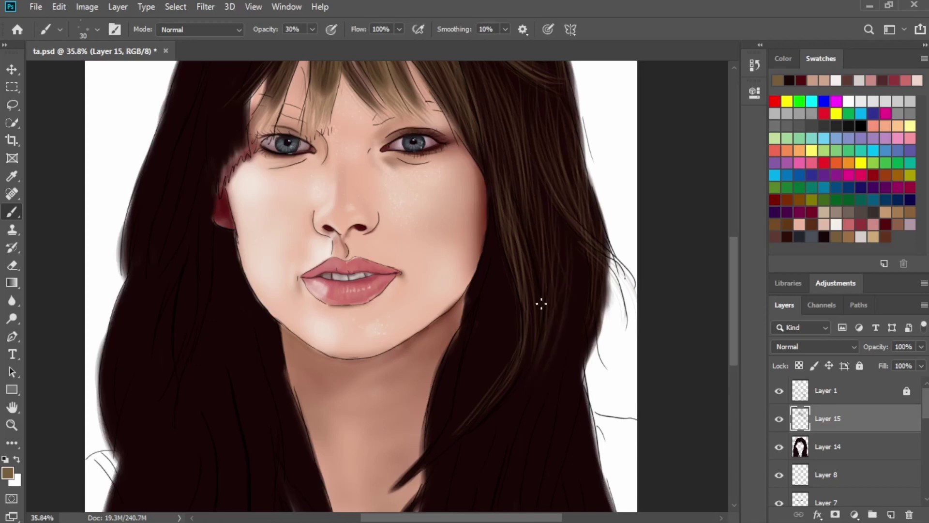
pyautogui.moveTo(557, 321)
pyautogui.mouseDown()
pyautogui.moveTo(561, 240)
pyautogui.moveTo(566, 329)
pyautogui.mouseUp()
pyautogui.moveTo(578, 290); pyautogui.dragTo(546, 427)
pyautogui.moveTo(575, 356)
pyautogui.mouseDown()
pyautogui.moveTo(564, 288)
pyautogui.moveTo(563, 362)
pyautogui.mouseUp()
pyautogui.moveTo(583, 290)
pyautogui.mouseDown()
pyautogui.moveTo(563, 398)
pyautogui.moveTo(591, 263)
pyautogui.moveTo(536, 387)
pyautogui.mouseUp()
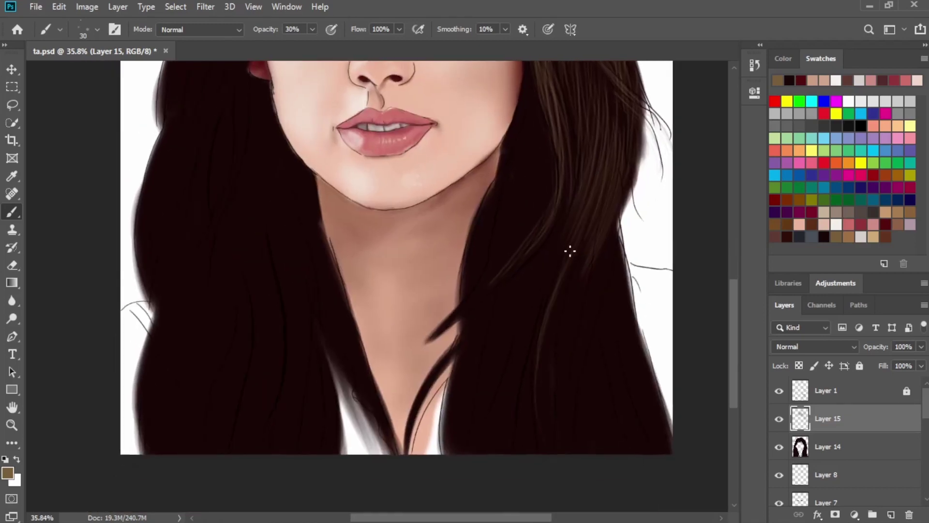
# Extend the brown strands through the middle of the lower right hair down to the canvas's lower edge.
pyautogui.moveTo(556, 300); pyautogui.dragTo(540, 408)
pyautogui.moveTo(555, 332)
pyautogui.mouseDown()
pyautogui.moveTo(552, 385)
pyautogui.moveTo(570, 315)
pyautogui.mouseUp()
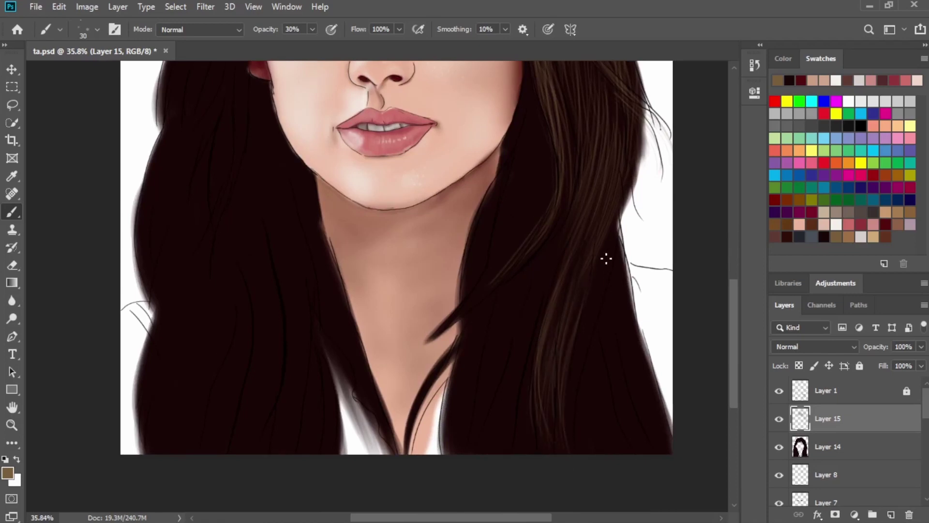
pyautogui.moveTo(607, 247)
pyautogui.mouseDown()
pyautogui.moveTo(576, 318)
pyautogui.moveTo(564, 448)
pyautogui.moveTo(588, 328)
pyautogui.mouseUp()
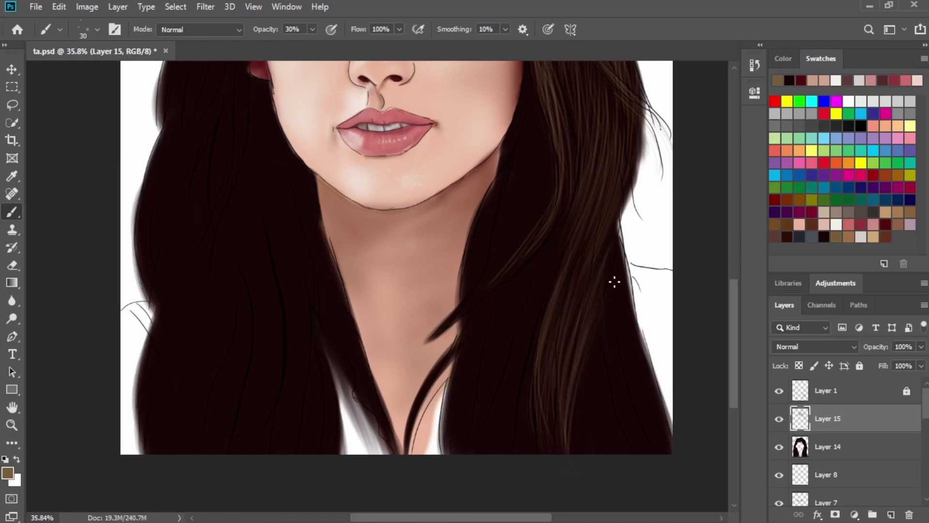
pyautogui.moveTo(627, 198); pyautogui.dragTo(585, 302)
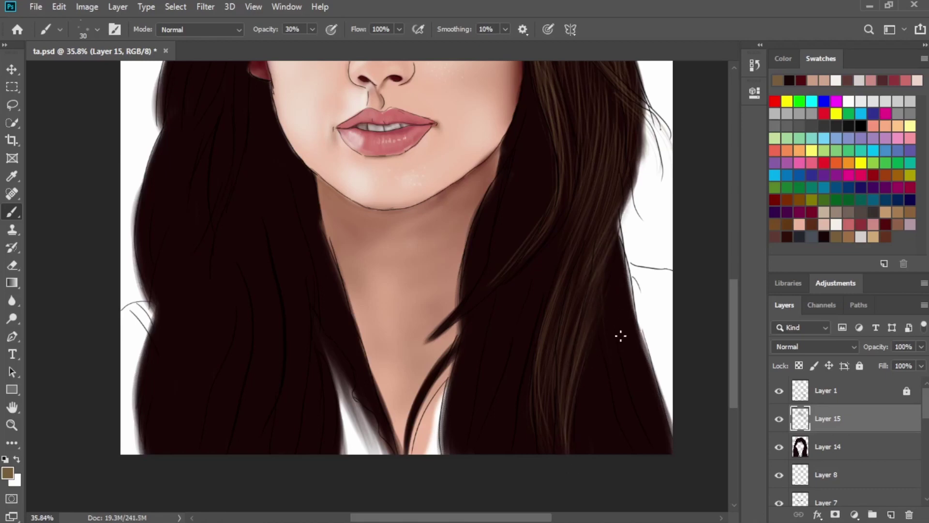
# Set the brush size to 50 and paint brown strands over the outer lower right hair down to its ends.
pyautogui.press(']')
pyautogui.press(']')
pyautogui.moveTo(644, 404)
pyautogui.mouseDown()
pyautogui.moveTo(621, 289)
pyautogui.moveTo(612, 293)
pyautogui.moveTo(619, 303)
pyautogui.mouseUp()
pyautogui.moveTo(655, 414)
pyautogui.mouseDown()
pyautogui.moveTo(617, 277)
pyautogui.moveTo(651, 420)
pyautogui.mouseUp()
pyautogui.moveTo(634, 325); pyautogui.dragTo(625, 449)
pyautogui.moveTo(610, 341); pyautogui.dragTo(627, 454)
pyautogui.moveTo(603, 359)
pyautogui.mouseDown()
pyautogui.moveTo(590, 453)
pyautogui.moveTo(600, 444)
pyautogui.mouseUp()
pyautogui.moveTo(592, 373); pyautogui.dragTo(585, 454)
pyautogui.moveTo(585, 395); pyautogui.dragTo(577, 453)
pyautogui.moveTo(611, 345); pyautogui.dragTo(632, 453)
pyautogui.moveTo(641, 384); pyautogui.dragTo(627, 436)
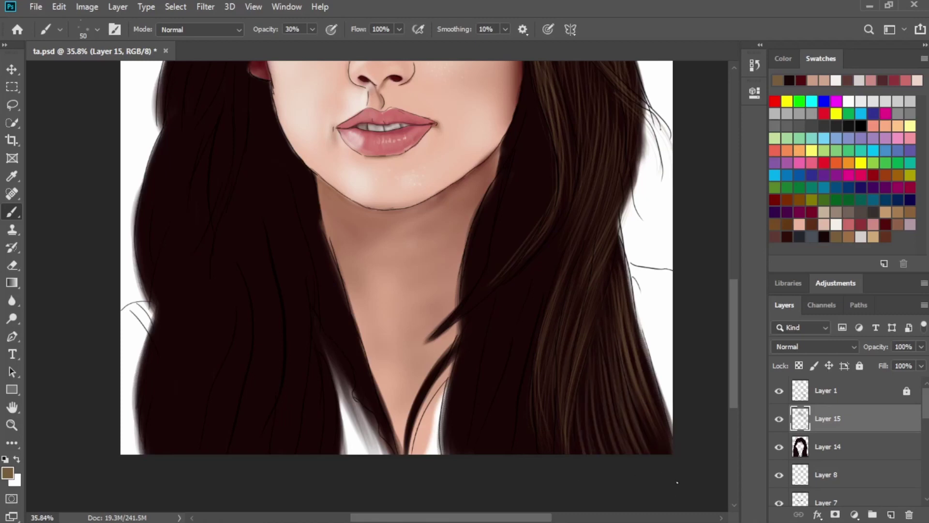
# Paint brown strands at brush size 40 through the inner right lock beside the jaw and neck.
pyautogui.moveTo(503, 220); pyautogui.dragTo(541, 111)
pyautogui.moveTo(497, 242)
pyautogui.mouseDown()
pyautogui.moveTo(518, 159)
pyautogui.moveTo(530, 155)
pyautogui.mouseUp()
pyautogui.moveTo(481, 258); pyautogui.dragTo(486, 222)
pyautogui.moveTo(469, 282); pyautogui.dragTo(484, 204)
pyautogui.moveTo(540, 166)
pyautogui.mouseDown()
pyautogui.moveTo(505, 252)
pyautogui.moveTo(532, 248)
pyautogui.moveTo(541, 140)
pyautogui.mouseUp()
pyautogui.moveTo(543, 186)
pyautogui.mouseDown()
pyautogui.moveTo(529, 216)
pyautogui.moveTo(543, 120)
pyautogui.mouseUp()
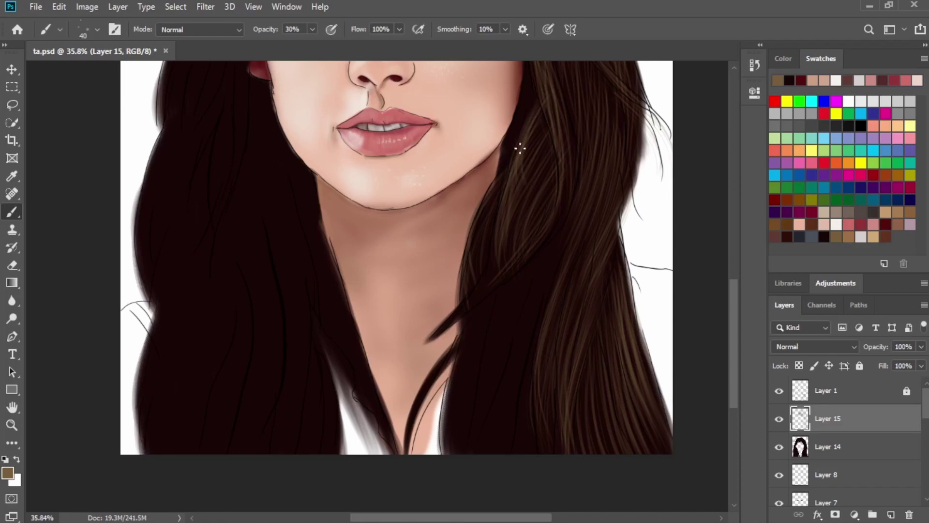
# Fill the inner right lock's gaps with brown hairs and extend the strands toward its pointed tip over the neck.
pyautogui.moveTo(505, 168); pyautogui.dragTo(491, 216)
pyautogui.moveTo(531, 183); pyautogui.dragTo(486, 295)
pyautogui.moveTo(501, 250); pyautogui.dragTo(457, 315)
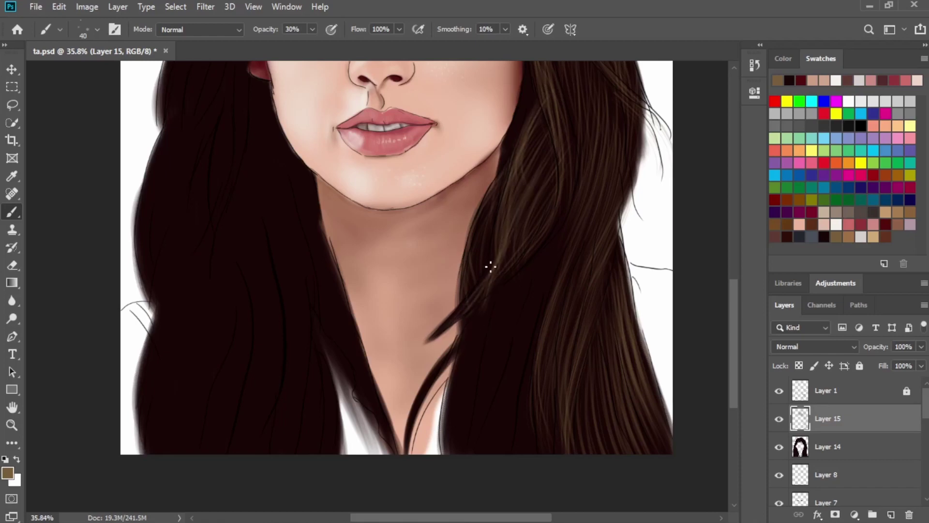
# Add brighter brown hairs along the inner right lock, from beside the jaw to its pointed tip over the neck.
pyautogui.moveTo(489, 276)
pyautogui.mouseDown()
pyautogui.moveTo(539, 194)
pyautogui.moveTo(452, 312)
pyautogui.mouseUp()
pyautogui.moveTo(541, 157); pyautogui.dragTo(495, 266)
pyautogui.moveTo(545, 142); pyautogui.dragTo(502, 261)
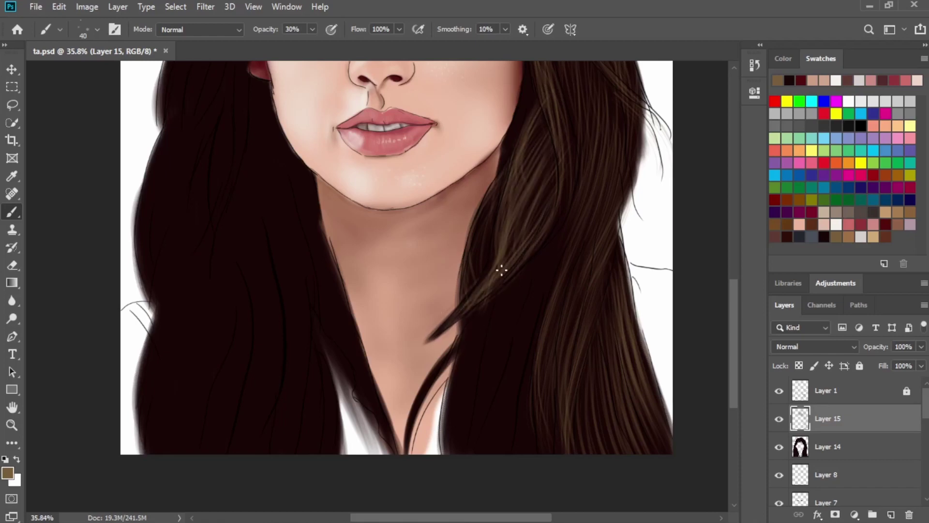
pyautogui.moveTo(518, 189); pyautogui.dragTo(493, 248)
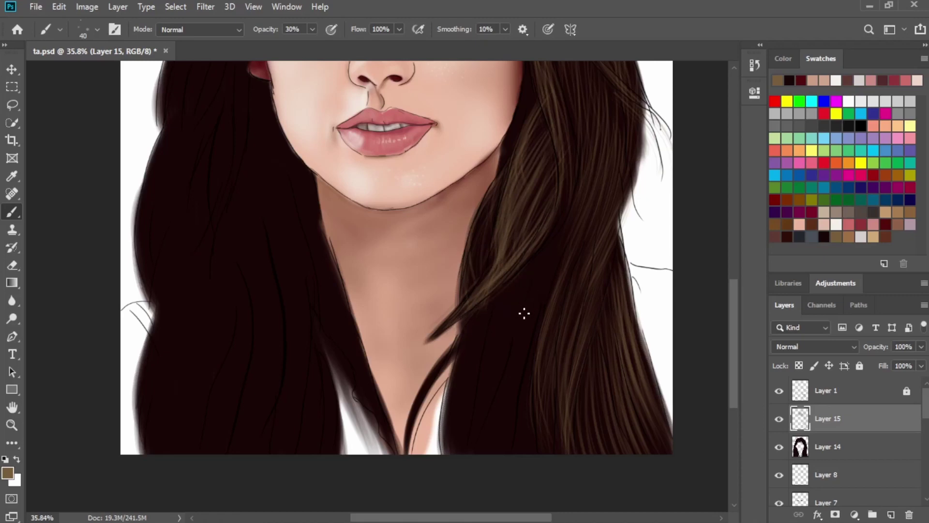
# Paint brown strands over the dark lower right hair beneath the pointed lock, down to the canvas's lower edge.
pyautogui.moveTo(484, 374); pyautogui.dragTo(477, 426)
pyautogui.moveTo(496, 304); pyautogui.dragTo(462, 449)
pyautogui.moveTo(485, 323); pyautogui.dragTo(452, 450)
pyautogui.moveTo(480, 317); pyautogui.dragTo(453, 471)
pyautogui.moveTo(514, 284)
pyautogui.mouseDown()
pyautogui.moveTo(475, 458)
pyautogui.moveTo(472, 447)
pyautogui.mouseUp()
pyautogui.moveTo(523, 310); pyautogui.dragTo(504, 407)
pyautogui.moveTo(557, 249); pyautogui.dragTo(524, 340)
pyautogui.moveTo(525, 294); pyautogui.dragTo(549, 251)
pyautogui.moveTo(516, 352); pyautogui.dragTo(495, 452)
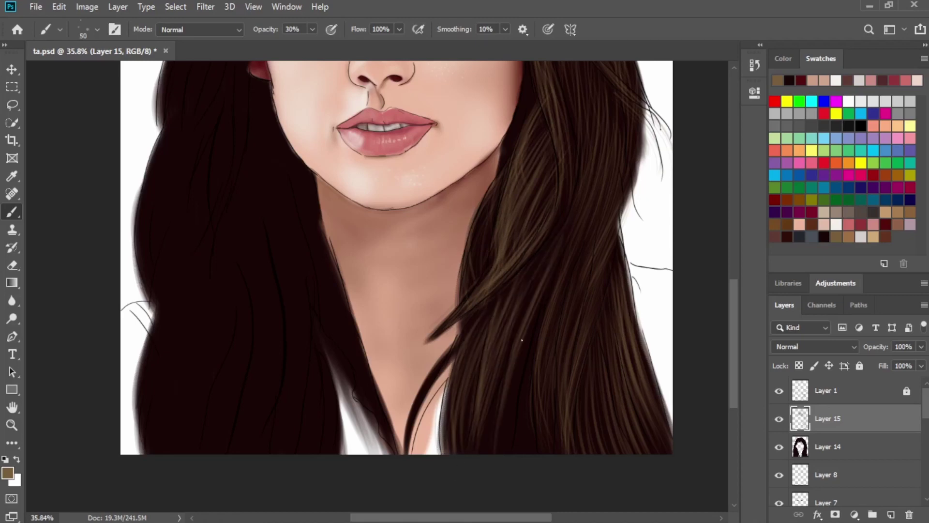
# Fill the remaining dark gap in the middle of the lower right hair with brown strands at brush size 50.
pyautogui.moveTo(536, 305); pyautogui.dragTo(499, 453)
pyautogui.moveTo(532, 346); pyautogui.dragTo(510, 475)
pyautogui.moveTo(519, 390); pyautogui.dragTo(511, 453)
pyautogui.moveTo(529, 387); pyautogui.dragTo(526, 454)
pyautogui.moveTo(543, 321)
pyautogui.mouseDown()
pyautogui.moveTo(517, 448)
pyautogui.moveTo(504, 448)
pyautogui.mouseUp()
# Set the brush size to 45 and paint brown hairs along the thin curved lock over the lower neck.
pyautogui.press('[')
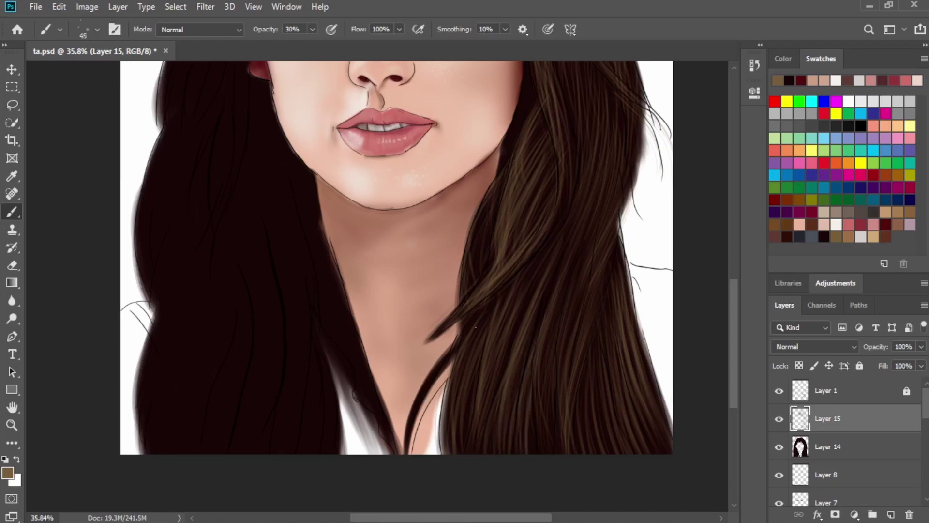
pyautogui.moveTo(468, 330); pyautogui.dragTo(425, 394)
pyautogui.scroll(-3, 492, 307)
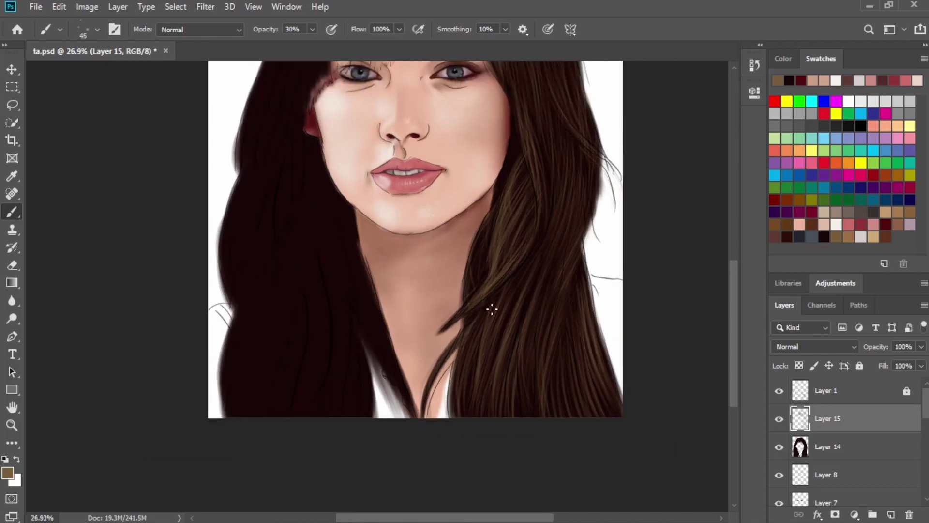
pyautogui.moveTo(568, 376); pyautogui.dragTo(565, 379)
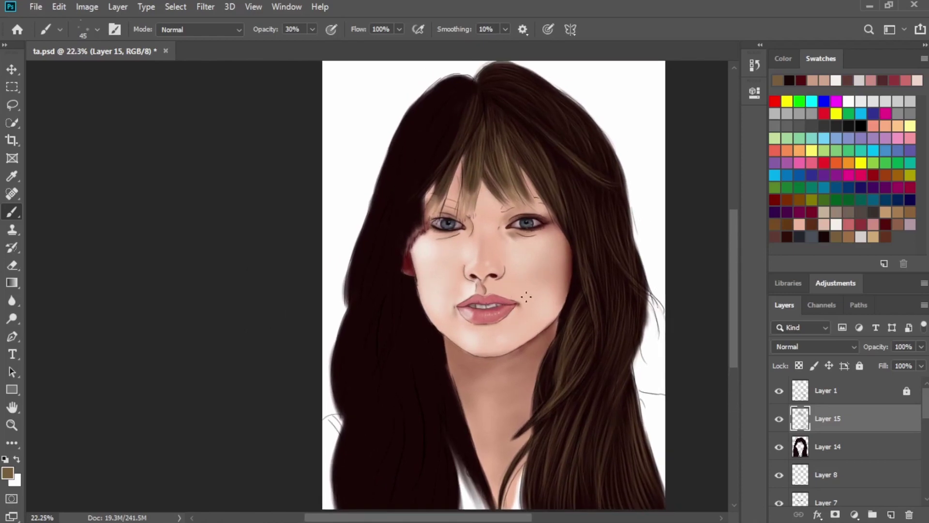
pyautogui.moveTo(583, 296)
pyautogui.mouseDown()
pyautogui.moveTo(559, 228)
pyautogui.moveTo(601, 316)
pyautogui.mouseUp()
pyautogui.scroll(3, 560, 241)
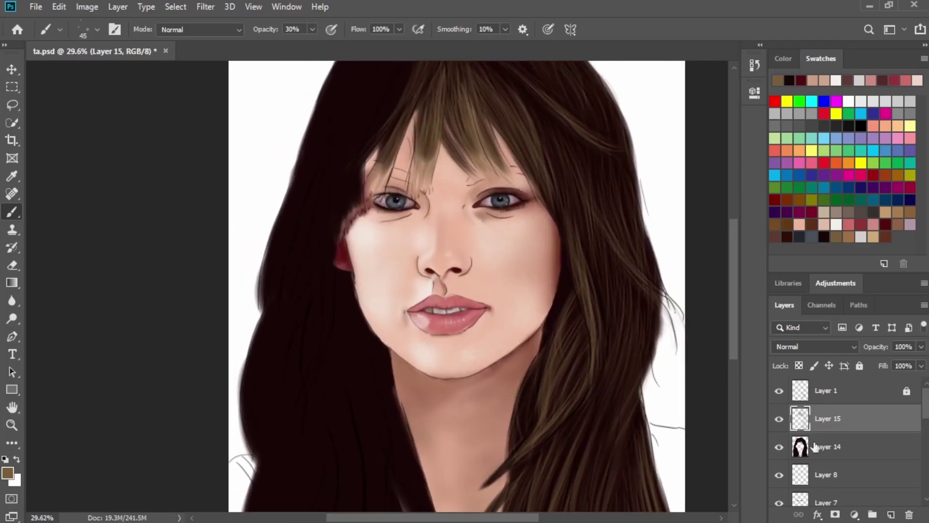
# Add a new layer directly above Layer 14 and sample the dark hair colour for painting.
pyautogui.click(814, 446)
pyautogui.click(890, 514)
pyautogui.moveTo(362, 357); pyautogui.dragTo(381, 324)
pyautogui.keyDown('alt'); pyautogui.click(380, 324); pyautogui.keyUp('alt')
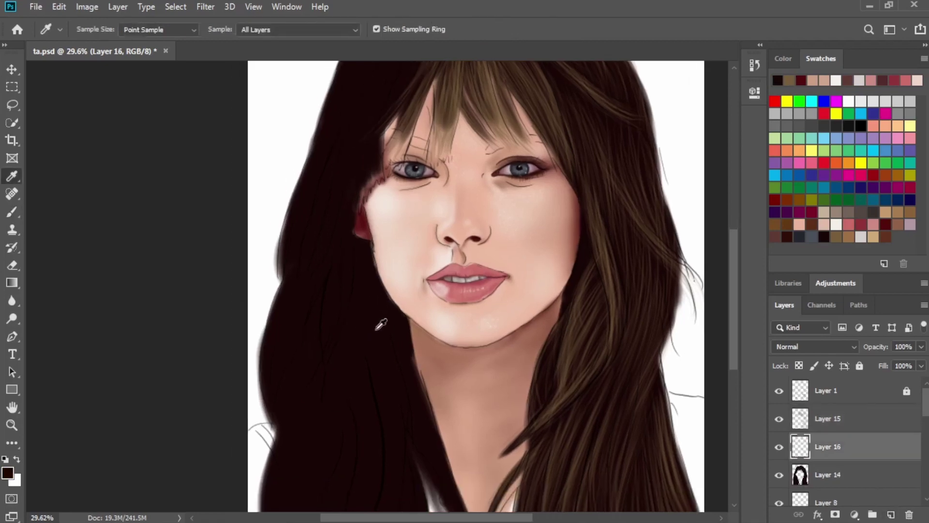
# Paint faint dark hairs at 30% opacity among the fringe tips above the left eye.
pyautogui.scroll(6, 424, 205)
pyautogui.moveTo(503, 226); pyautogui.dragTo(448, 449)
pyautogui.moveTo(444, 221); pyautogui.dragTo(467, 270)
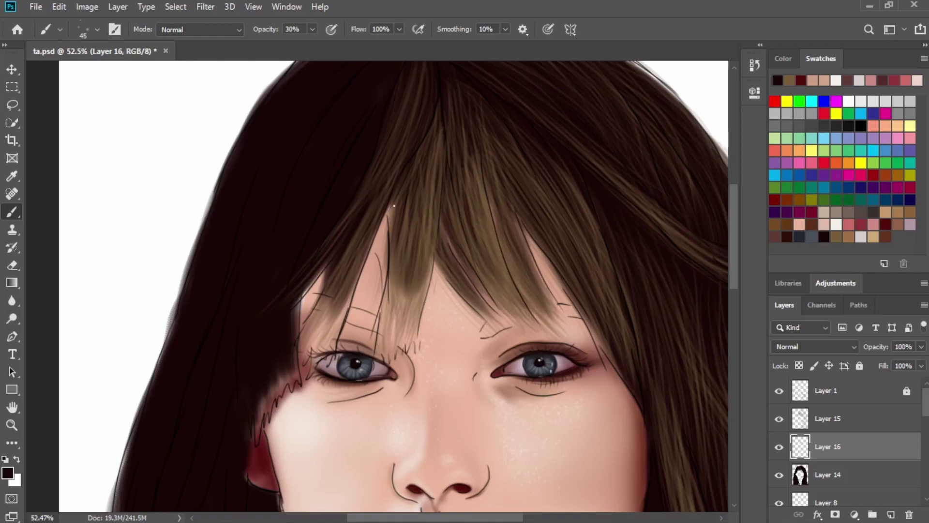
pyautogui.moveTo(410, 288); pyautogui.dragTo(400, 330)
pyautogui.moveTo(416, 286)
pyautogui.mouseDown()
pyautogui.moveTo(393, 338)
pyautogui.moveTo(395, 318)
pyautogui.mouseUp()
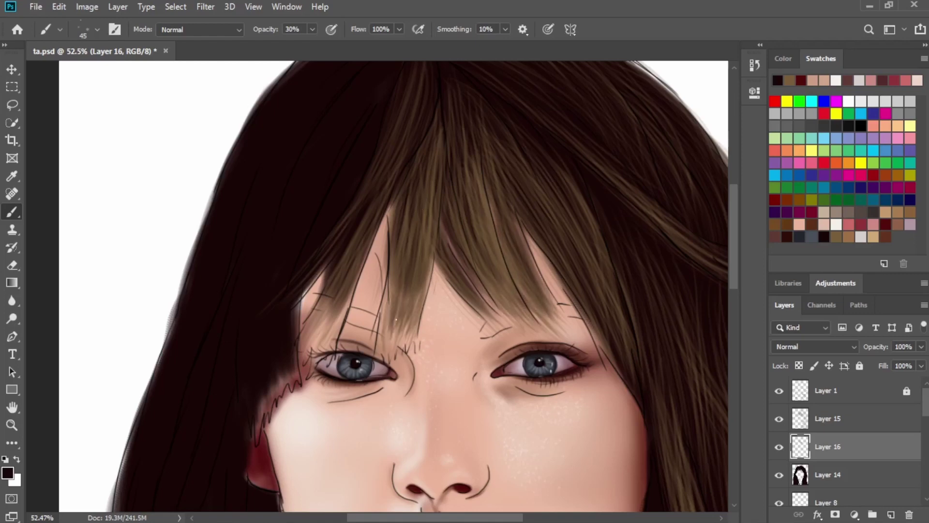
# Set the brush opacity to 100% and paint dark hairs through the right fringe tips above the brow.
pyautogui.press('0')
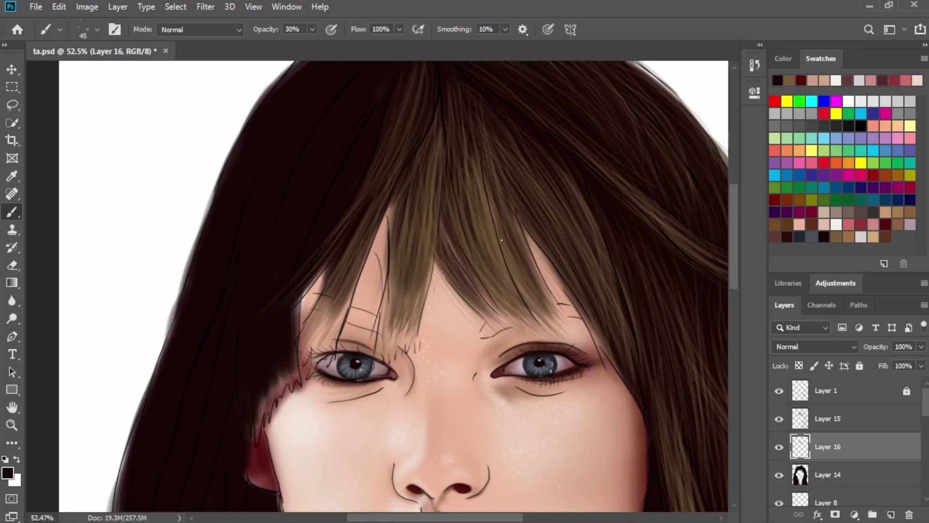
pyautogui.click(313, 30)
pyautogui.click(357, 46)
pyautogui.moveTo(522, 293); pyautogui.dragTo(545, 321)
pyautogui.moveTo(535, 277); pyautogui.dragTo(567, 320)
pyautogui.moveTo(498, 301); pyautogui.dragTo(528, 326)
pyautogui.moveTo(455, 252); pyautogui.dragTo(503, 320)
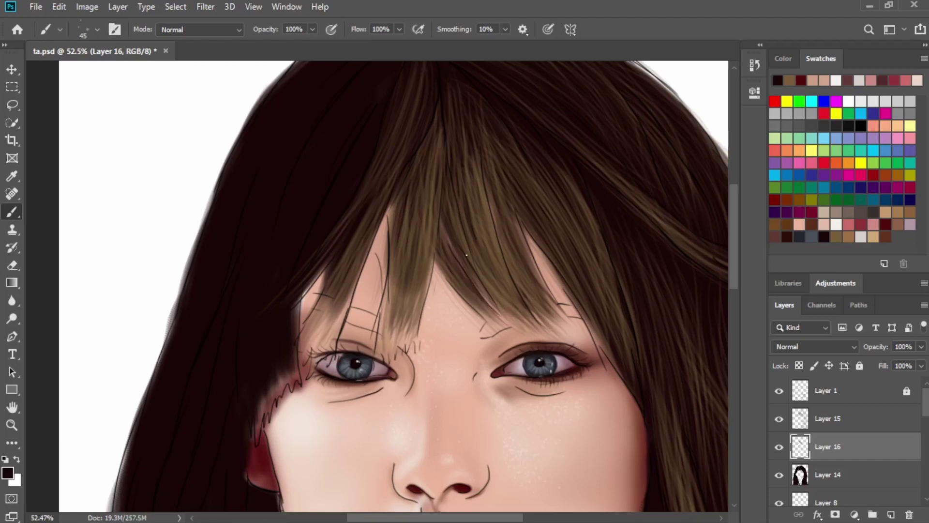
# Paint dark hairs through the central and left fringe tips and along the hairline above the left ear.
pyautogui.moveTo(475, 278); pyautogui.dragTo(507, 323)
pyautogui.moveTo(421, 285); pyautogui.dragTo(415, 334)
pyautogui.moveTo(406, 294)
pyautogui.mouseDown()
pyautogui.moveTo(389, 347)
pyautogui.moveTo(382, 339)
pyautogui.mouseUp()
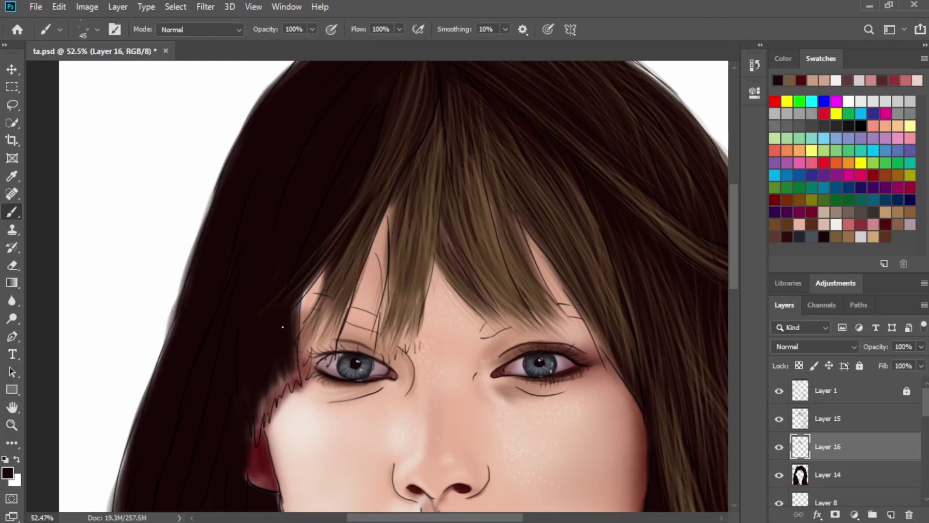
pyautogui.moveTo(284, 370)
pyautogui.mouseDown()
pyautogui.moveTo(289, 396)
pyautogui.moveTo(254, 445)
pyautogui.mouseUp()
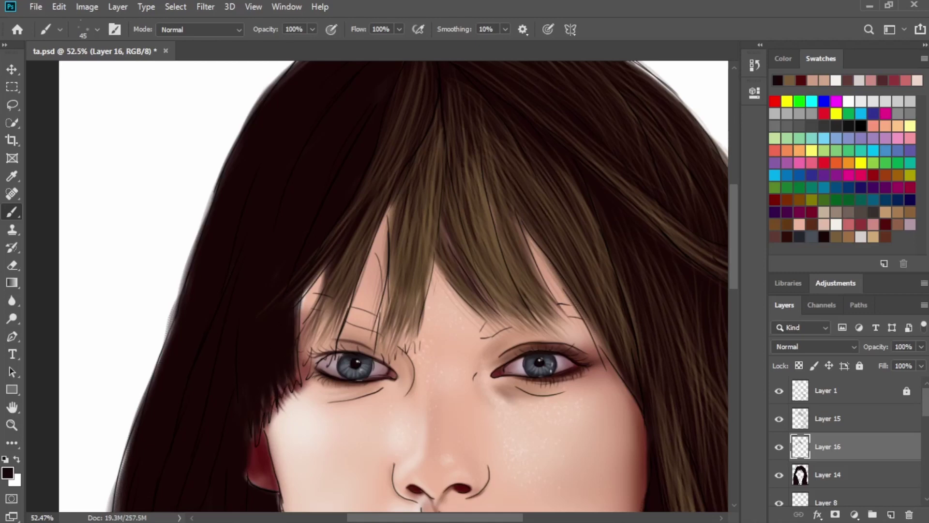
# Extend the tips of the right locks over the neck with thin dark hairs.
pyautogui.moveTo(550, 342); pyautogui.dragTo(490, 131)
pyautogui.moveTo(545, 359); pyautogui.dragTo(443, 63)
pyautogui.moveTo(390, 221); pyautogui.dragTo(339, 290)
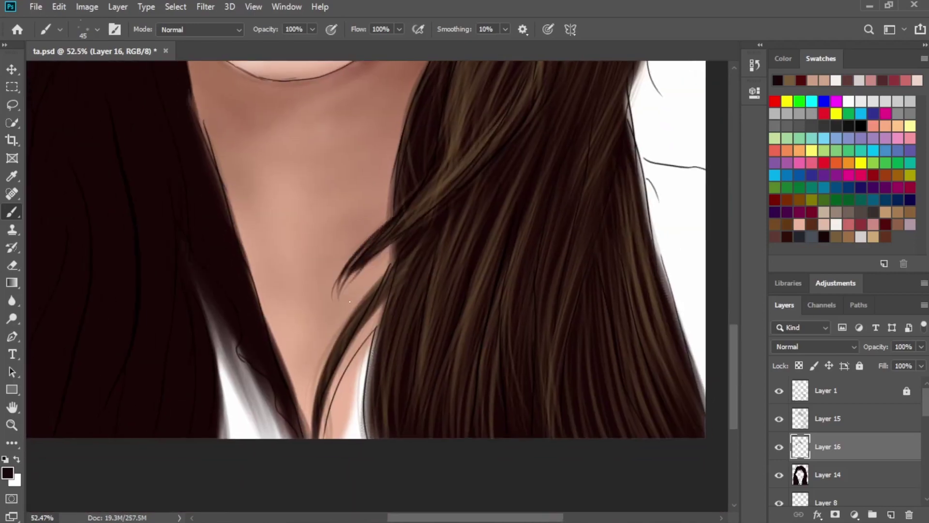
pyautogui.moveTo(347, 330); pyautogui.dragTo(314, 394)
pyautogui.moveTo(370, 312)
pyautogui.mouseDown()
pyautogui.moveTo(311, 431)
pyautogui.moveTo(320, 376)
pyautogui.mouseUp()
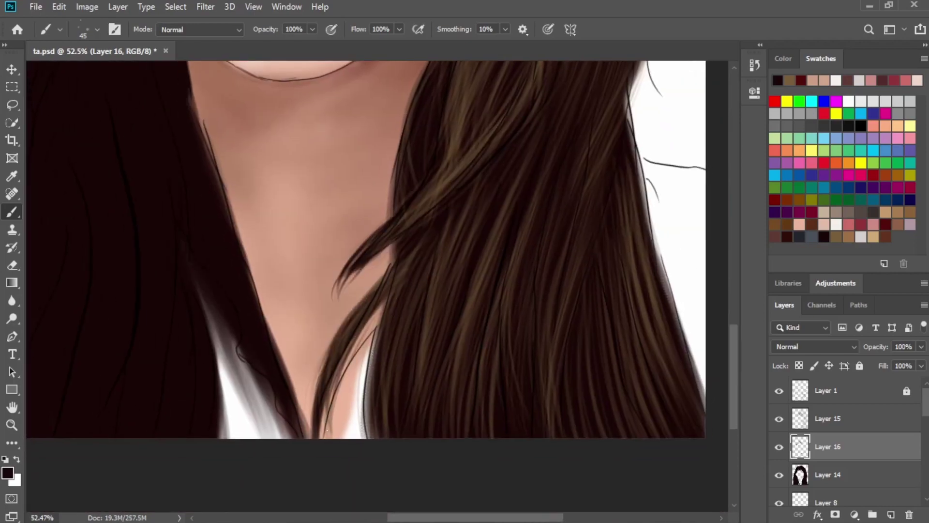
# Paint loose dark strands along the left hair's inner edge beside the neck and over the white gap below.
pyautogui.moveTo(256, 230); pyautogui.dragTo(416, 324)
pyautogui.moveTo(351, 190); pyautogui.dragTo(401, 327)
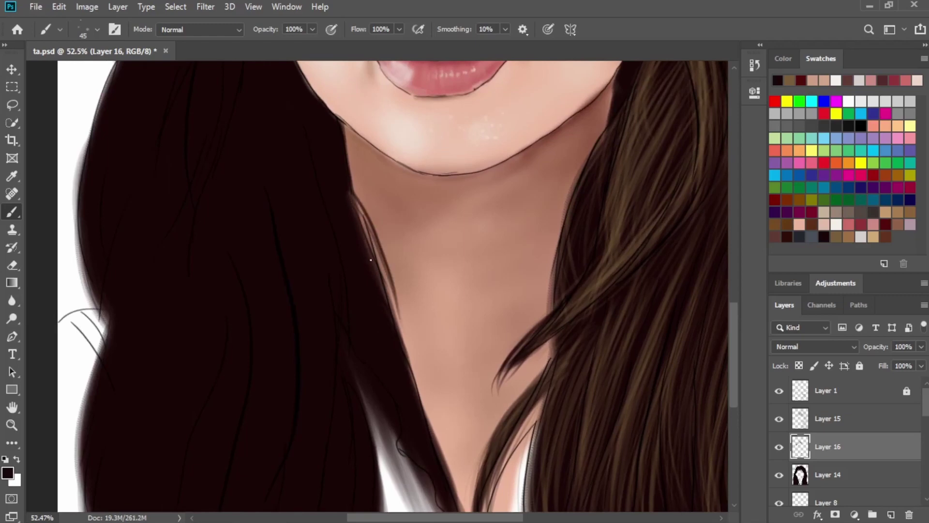
pyautogui.moveTo(347, 147); pyautogui.dragTo(390, 301)
pyautogui.moveTo(375, 258); pyautogui.dragTo(437, 429)
pyautogui.moveTo(357, 372)
pyautogui.mouseDown()
pyautogui.moveTo(430, 272)
pyautogui.moveTo(457, 430)
pyautogui.mouseUp()
pyautogui.moveTo(366, 296); pyautogui.dragTo(514, 293)
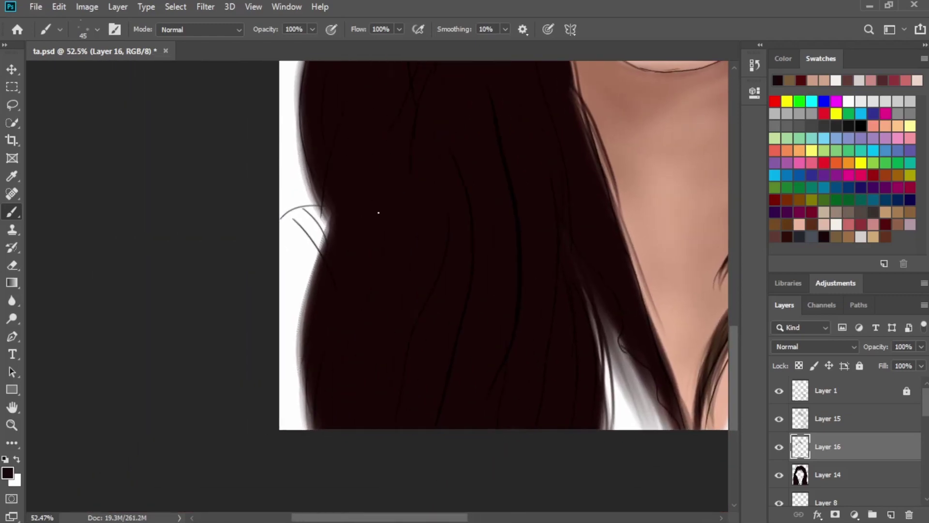
# Make Layer 15 active and choose the brown hair swatch as the painting colour.
pyautogui.moveTo(643, 72); pyautogui.dragTo(301, 459)
pyautogui.click(819, 418)
pyautogui.moveTo(554, 215); pyautogui.dragTo(622, 356)
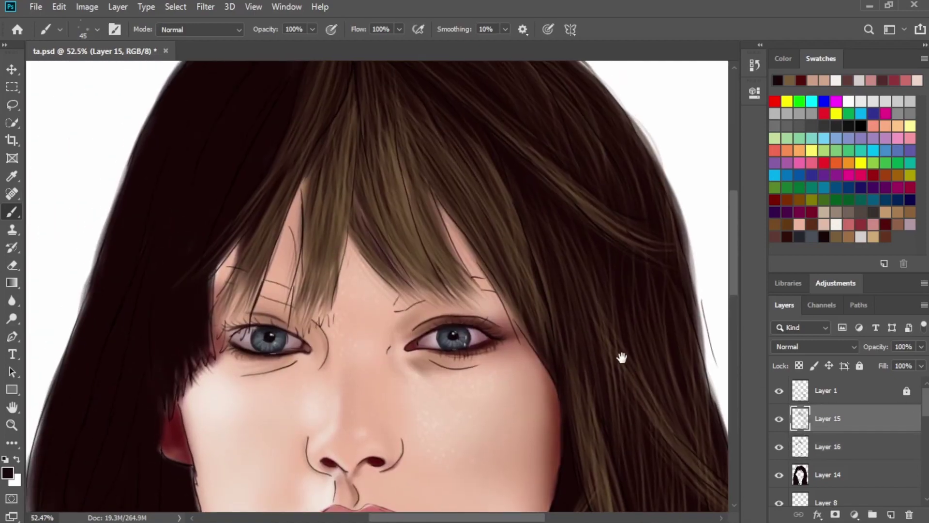
pyautogui.click(836, 236)
pyautogui.moveTo(330, 159); pyautogui.dragTo(341, 277)
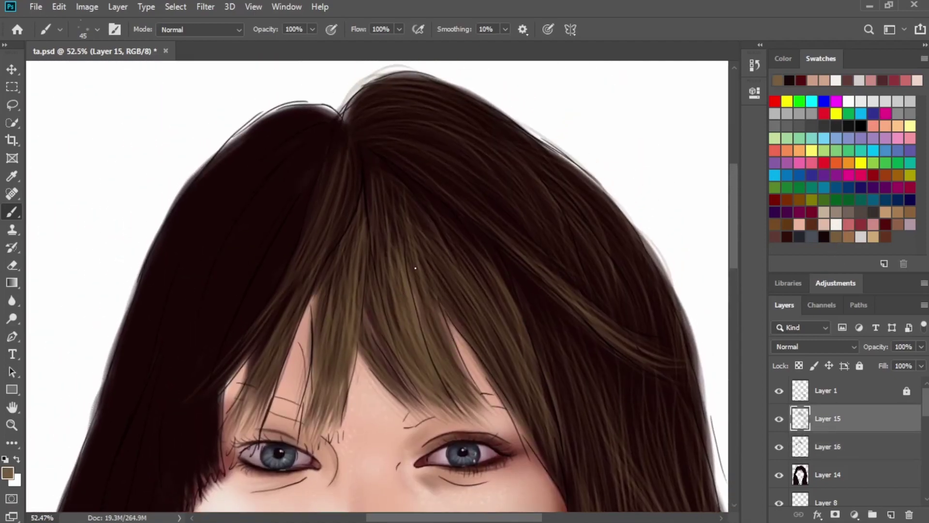
# Paint brighter brown strands at 100% opacity over the right side of the fringe.
pyautogui.moveTo(449, 269); pyautogui.dragTo(490, 345)
pyautogui.moveTo(462, 281); pyautogui.dragTo(509, 387)
pyautogui.moveTo(420, 243); pyautogui.dragTo(488, 332)
pyautogui.moveTo(430, 235); pyautogui.dragTo(523, 360)
pyautogui.moveTo(443, 228); pyautogui.dragTo(531, 368)
pyautogui.moveTo(471, 293); pyautogui.dragTo(532, 447)
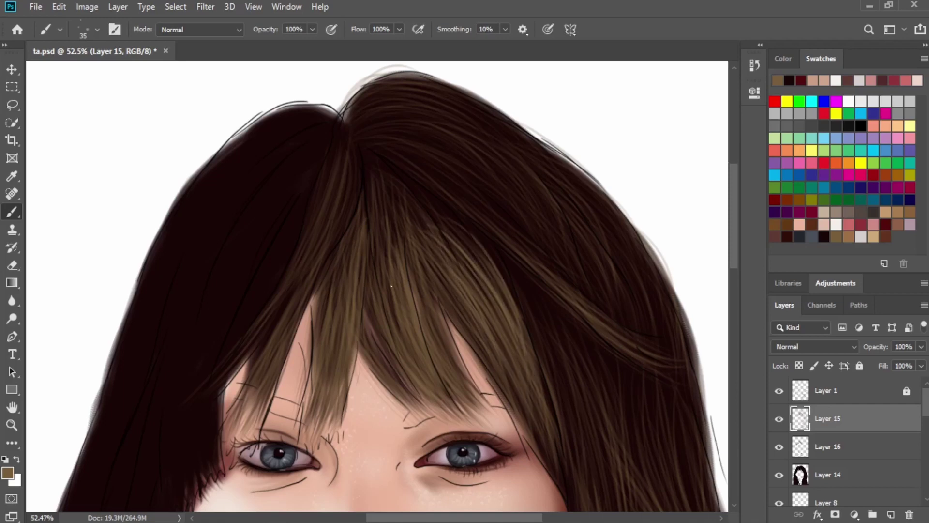
# Paint brown strands at brush size 35 through the centre of the fringe down to its tips.
pyautogui.moveTo(387, 237); pyautogui.dragTo(412, 338)
pyautogui.moveTo(395, 281); pyautogui.dragTo(454, 381)
pyautogui.moveTo(422, 304); pyautogui.dragTo(455, 375)
pyautogui.moveTo(427, 278); pyautogui.dragTo(450, 349)
pyautogui.moveTo(366, 330); pyautogui.dragTo(407, 392)
pyautogui.moveTo(370, 330); pyautogui.dragTo(402, 389)
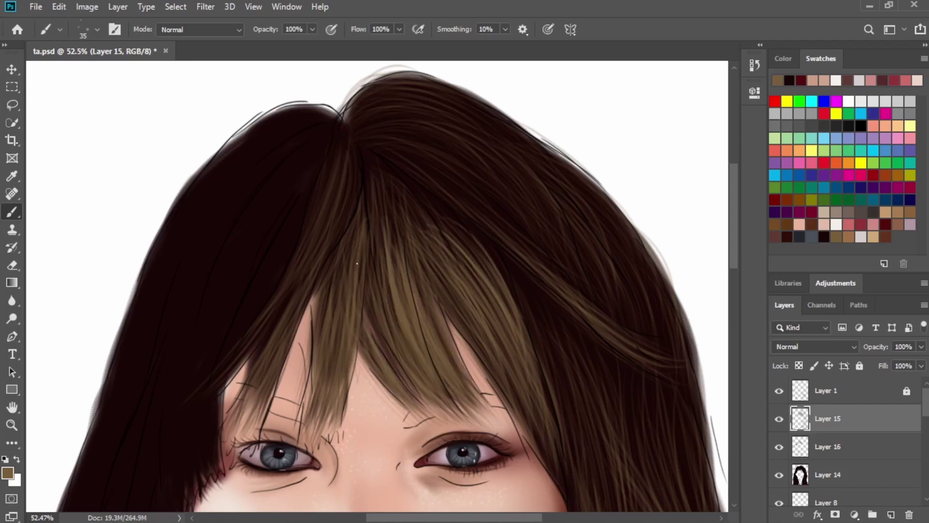
# Paint brown strands from the parting down through the left side of the fringe.
pyautogui.moveTo(355, 263)
pyautogui.mouseDown()
pyautogui.moveTo(339, 380)
pyautogui.moveTo(317, 344)
pyautogui.moveTo(316, 355)
pyautogui.mouseUp()
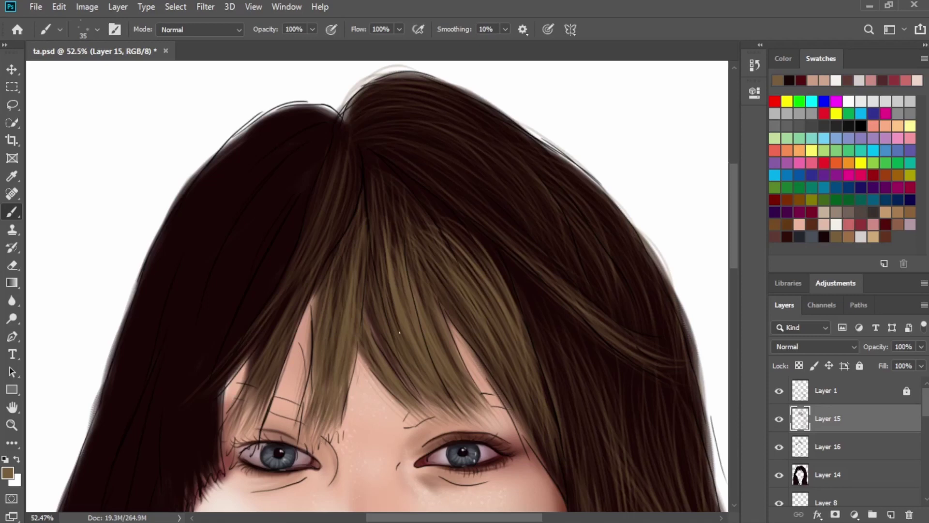
pyautogui.moveTo(346, 175); pyautogui.dragTo(333, 268)
pyautogui.moveTo(349, 183)
pyautogui.mouseDown()
pyautogui.moveTo(307, 286)
pyautogui.moveTo(287, 308)
pyautogui.mouseUp()
pyautogui.moveTo(324, 232); pyautogui.dragTo(271, 339)
pyautogui.moveTo(285, 306); pyautogui.dragTo(252, 380)
pyautogui.moveTo(302, 305); pyautogui.dragTo(262, 396)
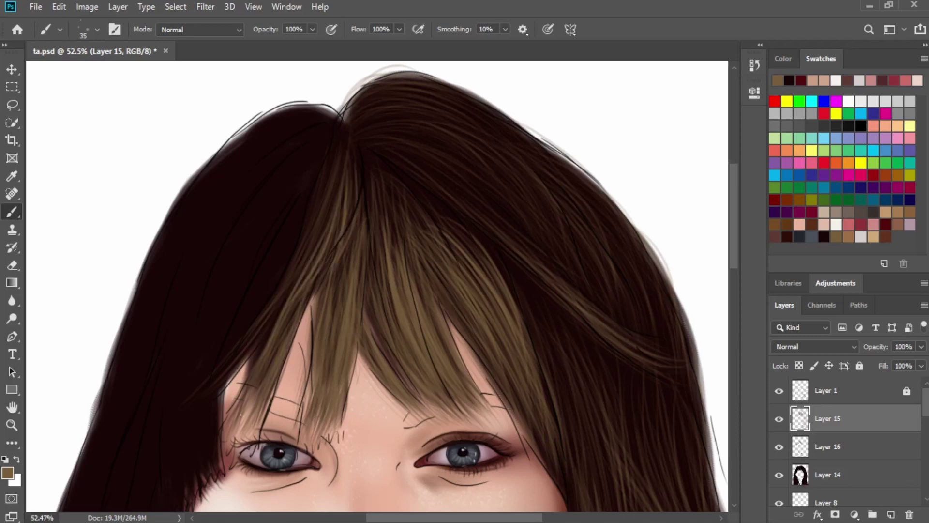
# Add brown hairs to the left fringe tips above the eye and along the fringe's outer left edge.
pyautogui.moveTo(269, 359); pyautogui.dragTo(235, 435)
pyautogui.moveTo(261, 391); pyautogui.dragTo(237, 436)
pyautogui.moveTo(330, 203); pyautogui.dragTo(232, 366)
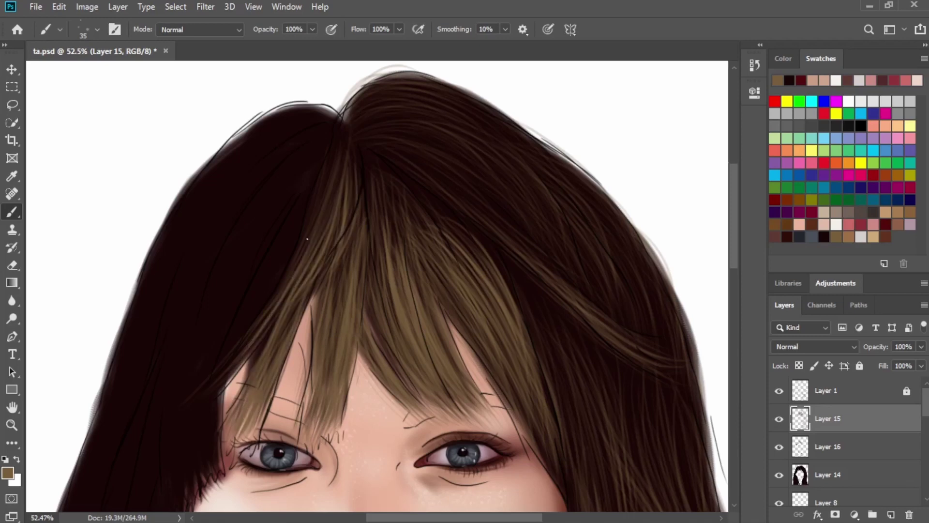
pyautogui.moveTo(281, 294); pyautogui.dragTo(205, 397)
# Paint brown strands out of the parting and across the crown on its right side.
pyautogui.moveTo(336, 132); pyautogui.dragTo(315, 215)
pyautogui.moveTo(389, 121); pyautogui.dragTo(441, 155)
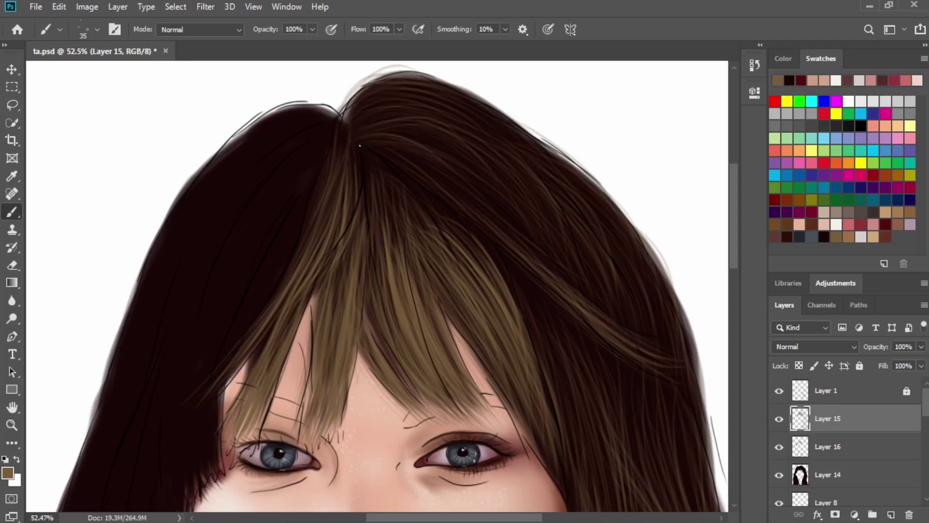
pyautogui.moveTo(378, 145); pyautogui.dragTo(477, 215)
pyautogui.moveTo(381, 112); pyautogui.dragTo(465, 126)
pyautogui.moveTo(354, 110); pyautogui.dragTo(456, 108)
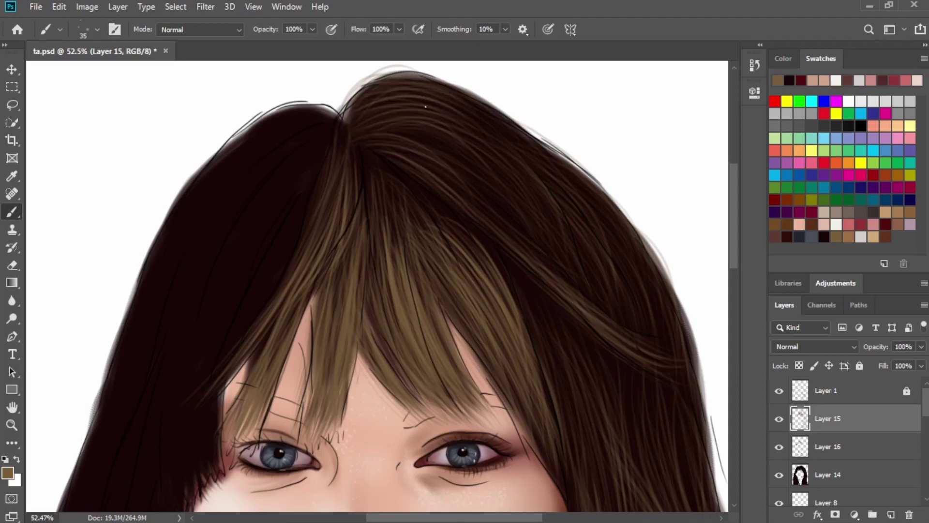
# Paint thin flyaway hairs and brown strands arching from the parting over the left crown's outline.
pyautogui.moveTo(342, 106)
pyautogui.mouseDown()
pyautogui.moveTo(271, 94)
pyautogui.moveTo(225, 133)
pyautogui.mouseUp()
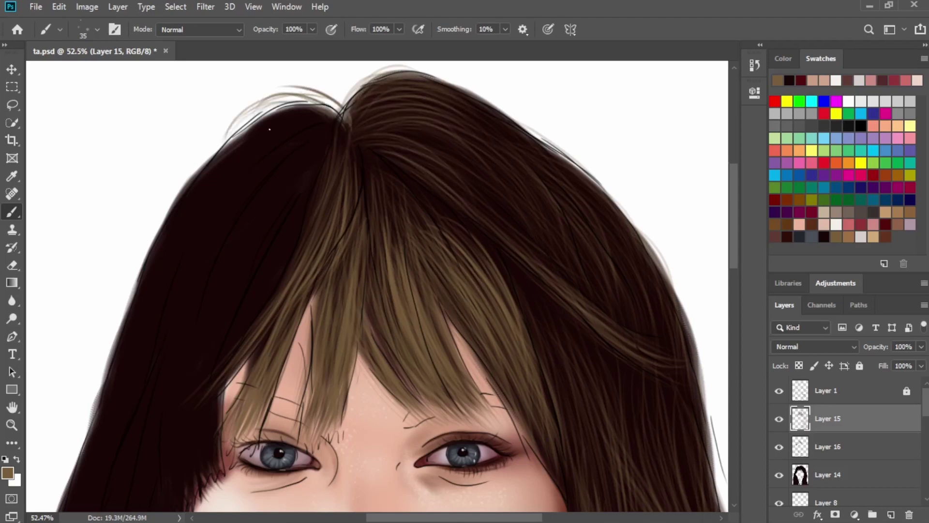
pyautogui.moveTo(310, 99); pyautogui.dragTo(196, 167)
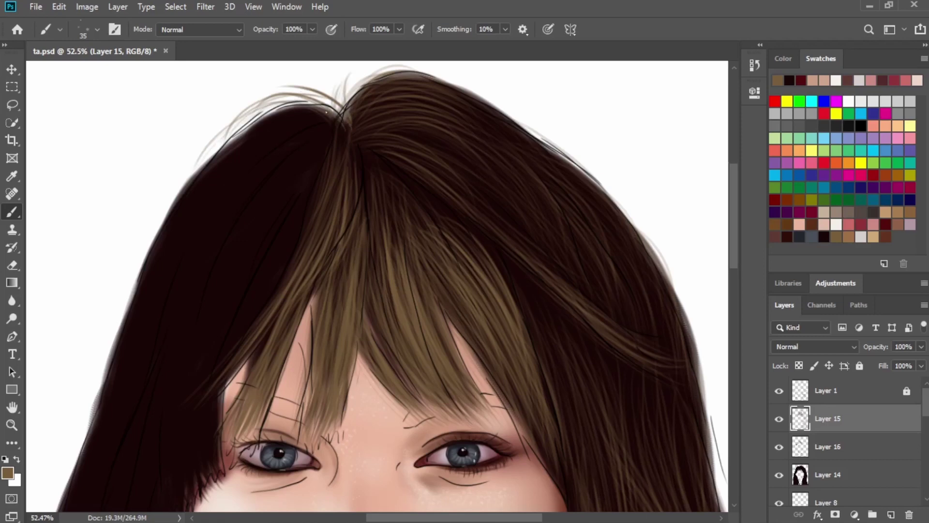
pyautogui.moveTo(325, 113)
pyautogui.mouseDown()
pyautogui.moveTo(240, 129)
pyautogui.moveTo(193, 213)
pyautogui.mouseUp()
pyautogui.moveTo(286, 131); pyautogui.dragTo(191, 213)
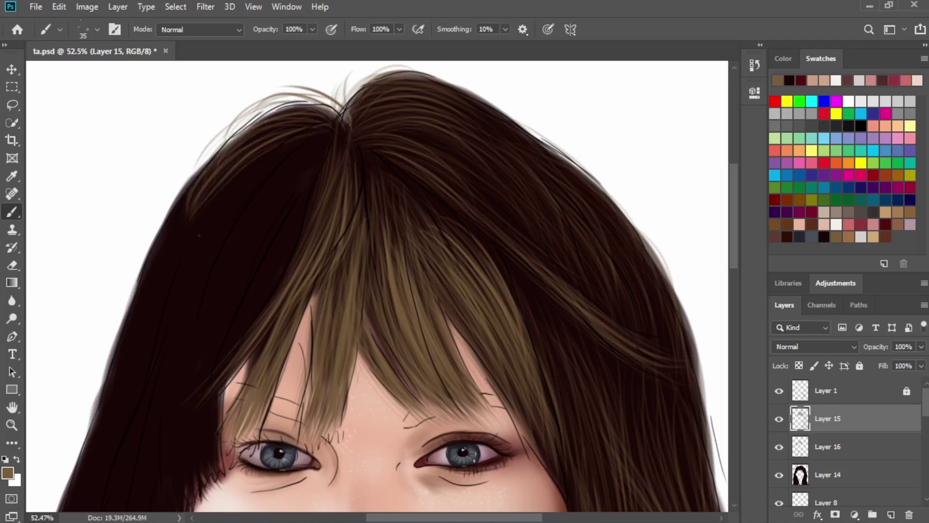
# Paint curved brown strands down the upper left side of the head from the crown.
pyautogui.moveTo(223, 147); pyautogui.dragTo(179, 215)
pyautogui.moveTo(212, 156); pyautogui.dragTo(163, 242)
pyautogui.moveTo(304, 137); pyautogui.dragTo(211, 231)
pyautogui.moveTo(278, 148); pyautogui.dragTo(191, 285)
pyautogui.moveTo(259, 179); pyautogui.dragTo(210, 247)
pyautogui.moveTo(297, 177)
pyautogui.mouseDown()
pyautogui.moveTo(207, 302)
pyautogui.moveTo(236, 246)
pyautogui.mouseUp()
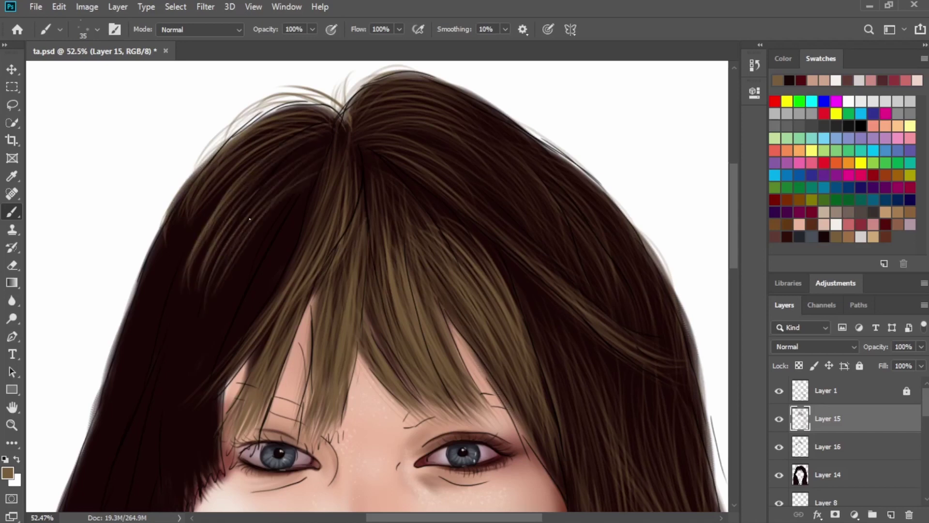
# Fill the dark area between the left crown strands and the fringe with brown hairs.
pyautogui.moveTo(293, 201); pyautogui.dragTo(223, 300)
pyautogui.moveTo(263, 237); pyautogui.dragTo(209, 333)
pyautogui.moveTo(303, 215); pyautogui.dragTo(233, 327)
pyautogui.moveTo(274, 259); pyautogui.dragTo(226, 347)
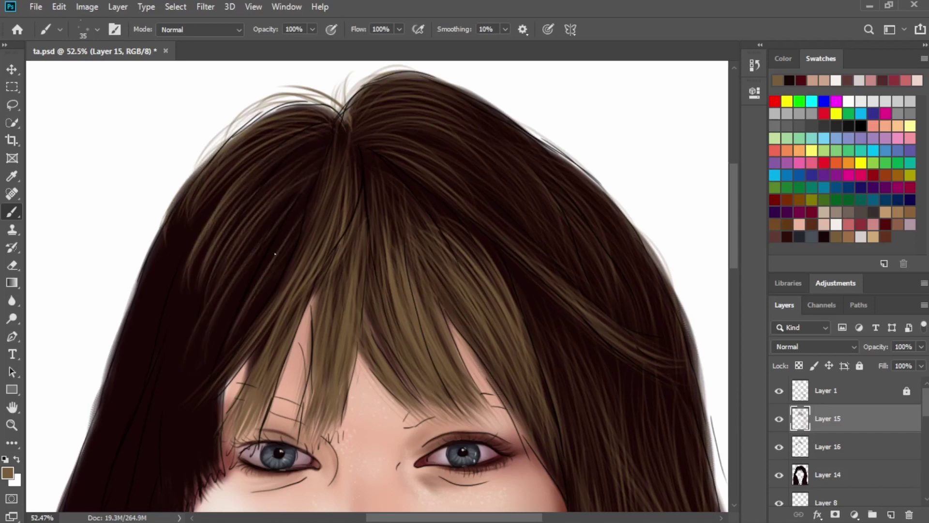
pyautogui.moveTo(252, 264); pyautogui.dragTo(206, 370)
pyautogui.moveTo(270, 251); pyautogui.dragTo(201, 375)
pyautogui.moveTo(312, 173); pyautogui.dragTo(218, 295)
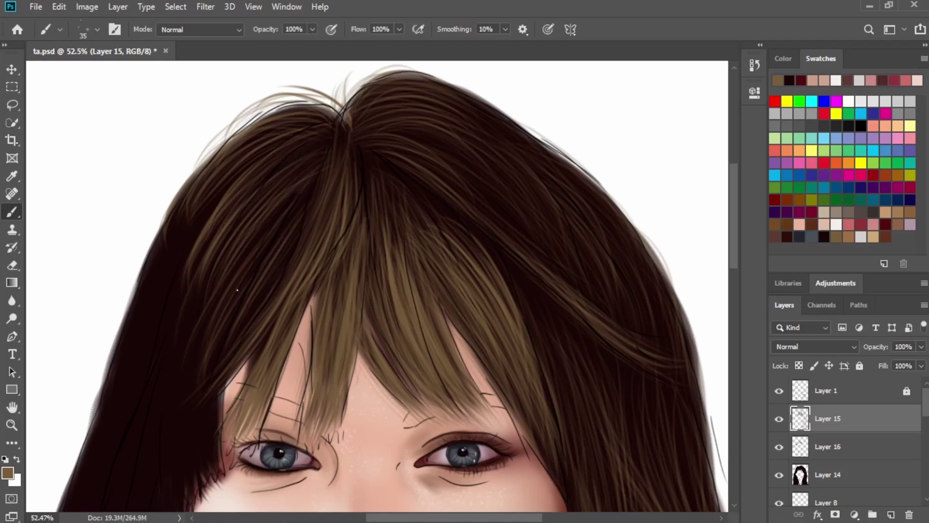
pyautogui.moveTo(237, 296)
pyautogui.mouseDown()
pyautogui.moveTo(284, 156)
pyautogui.moveTo(274, 205)
pyautogui.mouseUp()
pyautogui.moveTo(303, 168); pyautogui.dragTo(265, 275)
pyautogui.moveTo(323, 136); pyautogui.dragTo(249, 304)
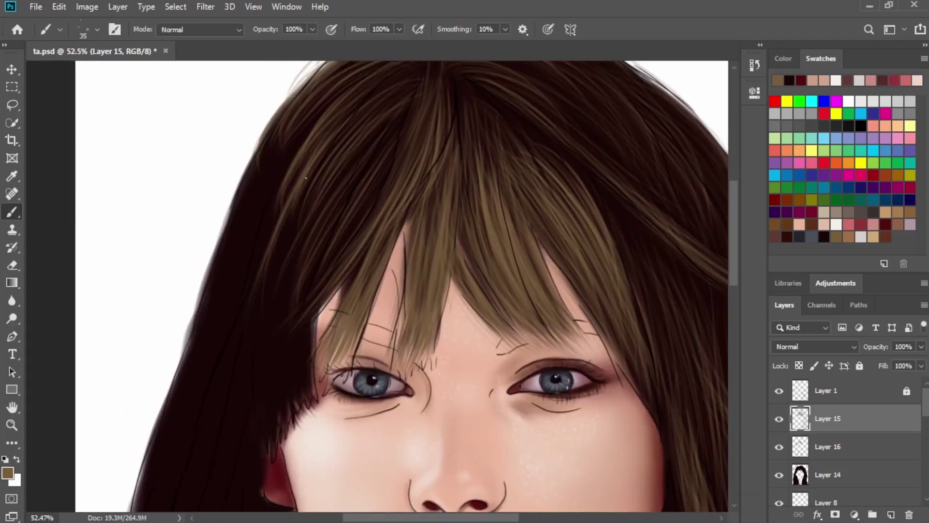
# Extend the brown strands from the left crown down toward the hair beside the temple.
pyautogui.moveTo(298, 173); pyautogui.dragTo(249, 330)
pyautogui.moveTo(286, 199); pyautogui.dragTo(245, 311)
pyautogui.moveTo(299, 163); pyautogui.dragTo(250, 293)
pyautogui.moveTo(293, 149); pyautogui.dragTo(238, 308)
pyautogui.moveTo(284, 184); pyautogui.dragTo(224, 357)
# Paint long brown strands down the outer left edge of the hair to about eye level.
pyautogui.moveTo(278, 140); pyautogui.dragTo(202, 321)
pyautogui.moveTo(288, 124); pyautogui.dragTo(223, 346)
pyautogui.moveTo(283, 144)
pyautogui.mouseDown()
pyautogui.moveTo(213, 331)
pyautogui.moveTo(248, 246)
pyautogui.mouseUp()
pyautogui.moveTo(313, 122); pyautogui.dragTo(259, 232)
pyautogui.moveTo(275, 135); pyautogui.dragTo(211, 285)
pyautogui.moveTo(226, 229); pyautogui.dragTo(196, 402)
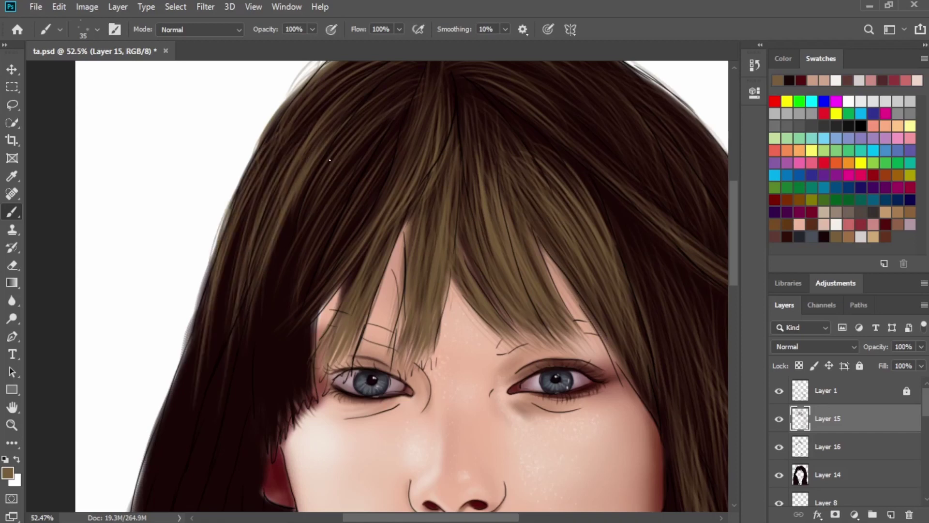
# Paint long brown strands through the dark hair between the outer left side and the left temple.
pyautogui.moveTo(304, 192); pyautogui.dragTo(259, 338)
pyautogui.moveTo(264, 261); pyautogui.dragTo(249, 444)
pyautogui.moveTo(287, 318); pyautogui.dragTo(347, 257)
pyautogui.moveTo(368, 120); pyautogui.dragTo(326, 263)
pyautogui.moveTo(361, 142); pyautogui.dragTo(323, 304)
pyautogui.moveTo(341, 204); pyautogui.dragTo(323, 347)
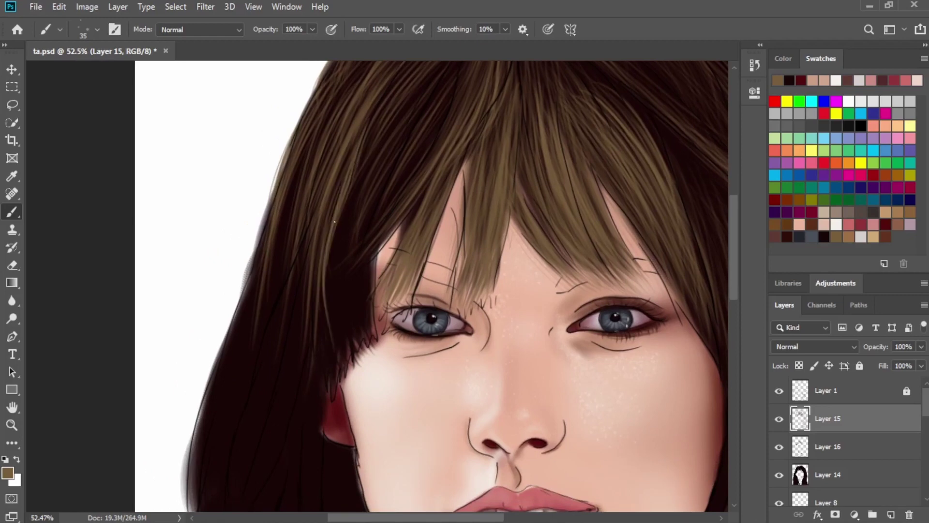
# Fill the dark hair beside the left eye with brown strands running down to its tips above the ear.
pyautogui.moveTo(331, 236); pyautogui.dragTo(320, 346)
pyautogui.moveTo(331, 280); pyautogui.dragTo(326, 364)
pyautogui.moveTo(364, 164); pyautogui.dragTo(328, 309)
pyautogui.moveTo(356, 189)
pyautogui.mouseDown()
pyautogui.moveTo(332, 347)
pyautogui.moveTo(361, 328)
pyautogui.mouseUp()
pyautogui.moveTo(373, 213); pyautogui.dragTo(364, 334)
pyautogui.moveTo(359, 251); pyautogui.dragTo(348, 349)
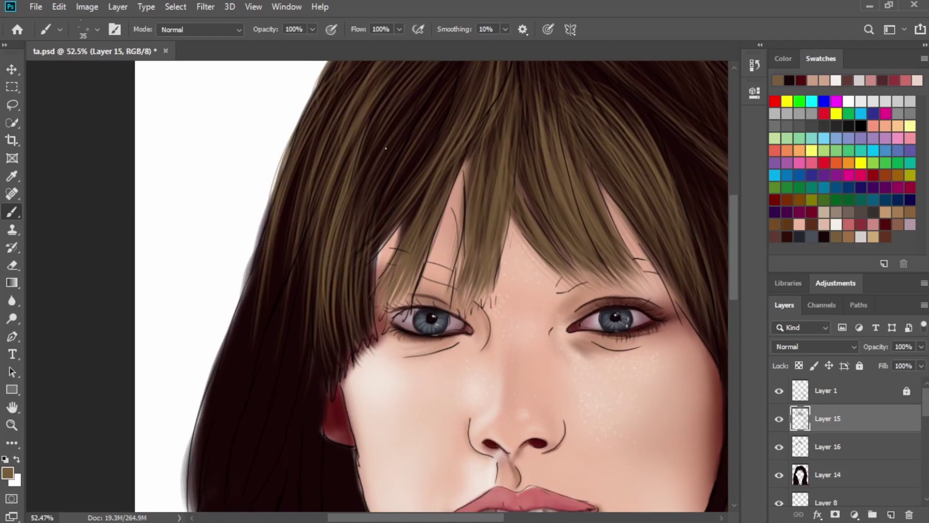
# Paint a long curved brown lock from the left temple hair down past the level of the ear.
pyautogui.moveTo(377, 170)
pyautogui.mouseDown()
pyautogui.moveTo(328, 246)
pyautogui.moveTo(445, 107)
pyautogui.mouseUp()
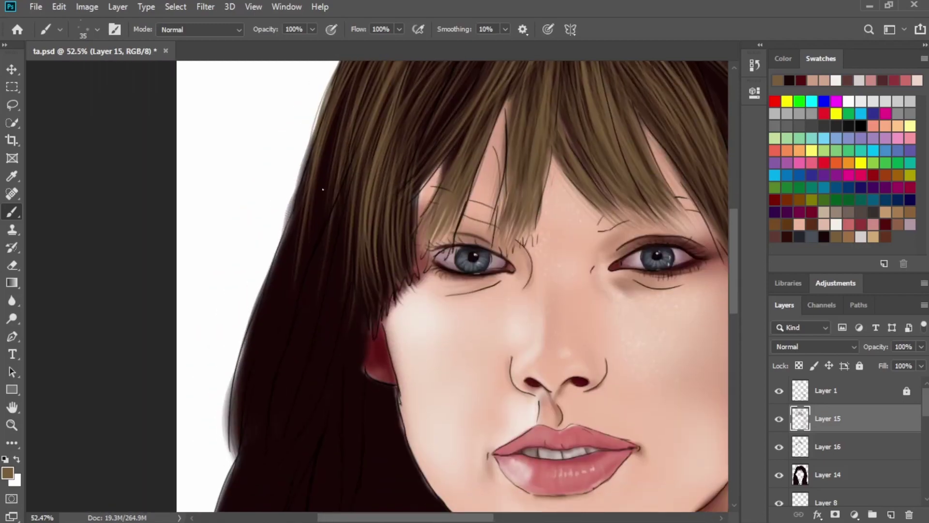
pyautogui.moveTo(346, 213); pyautogui.dragTo(308, 303)
pyautogui.moveTo(341, 192); pyautogui.dragTo(284, 379)
pyautogui.moveTo(359, 161); pyautogui.dragTo(293, 354)
pyautogui.moveTo(351, 187); pyautogui.dragTo(301, 368)
pyautogui.moveTo(307, 315); pyautogui.dragTo(269, 456)
pyautogui.moveTo(353, 203); pyautogui.dragTo(318, 358)
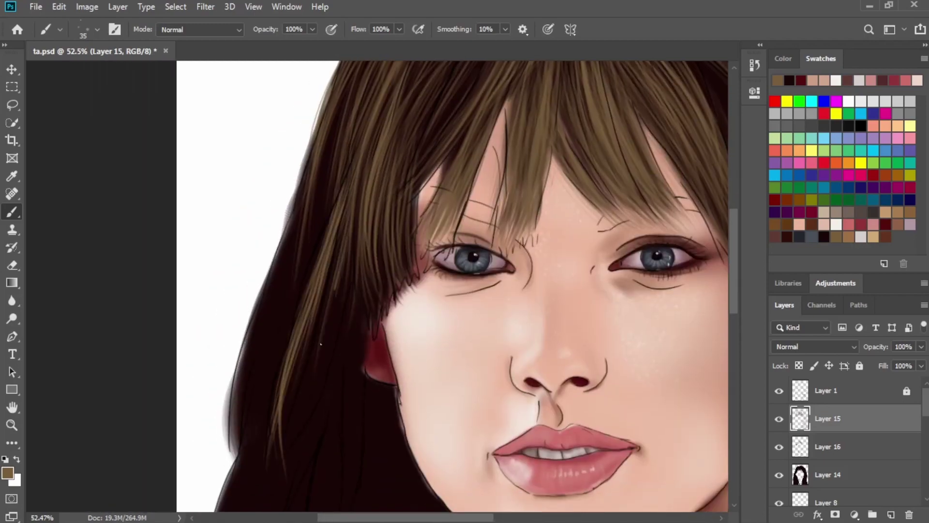
# Thicken the curved lock left of the ear with more tapering brown strands down to its tip.
pyautogui.moveTo(339, 289); pyautogui.dragTo(285, 448)
pyautogui.moveTo(353, 271); pyautogui.dragTo(304, 426)
pyautogui.moveTo(333, 308); pyautogui.dragTo(288, 463)
pyautogui.moveTo(336, 264); pyautogui.dragTo(282, 428)
pyautogui.moveTo(313, 310); pyautogui.dragTo(293, 435)
pyautogui.moveTo(308, 313); pyautogui.dragTo(284, 426)
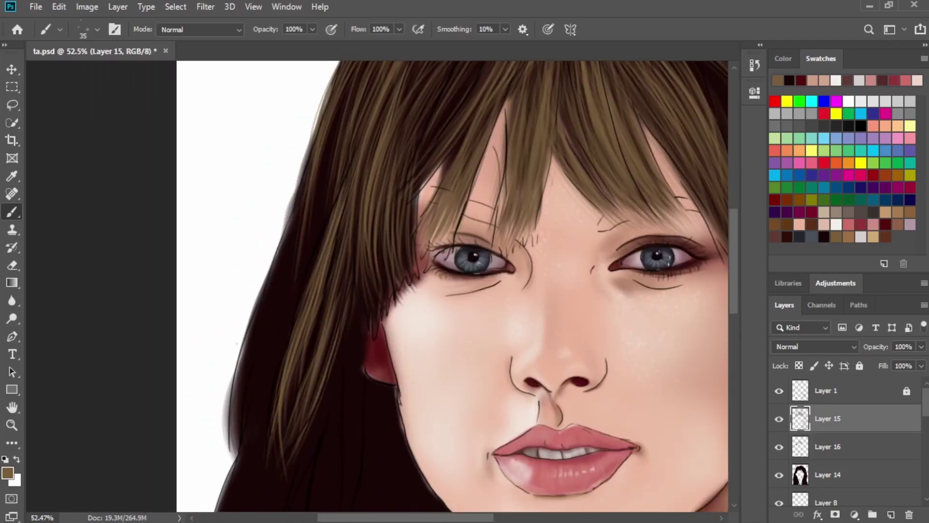
# Paint brown strands along the outer left contour of the hair from eye level down to mouth level.
pyautogui.moveTo(336, 130); pyautogui.dragTo(302, 256)
pyautogui.moveTo(343, 111); pyautogui.dragTo(289, 283)
pyautogui.moveTo(318, 195); pyautogui.dragTo(246, 351)
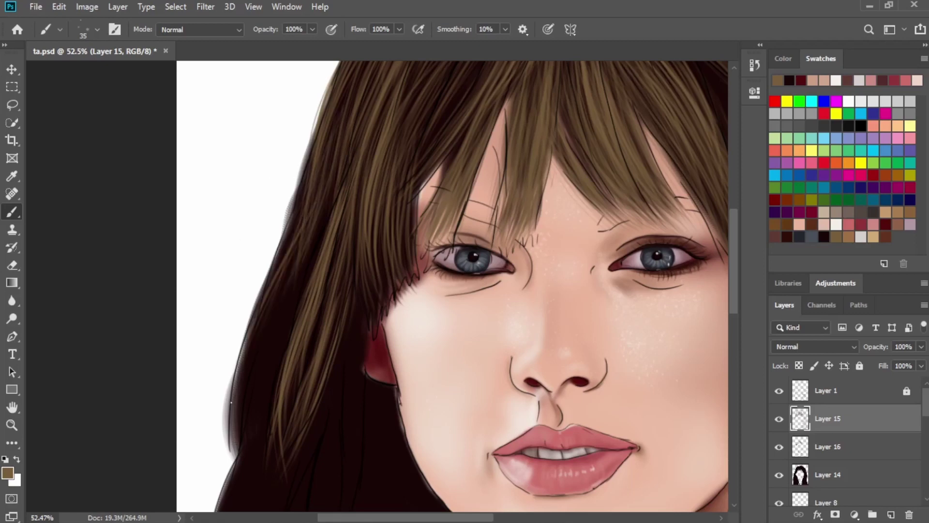
pyautogui.moveTo(292, 223); pyautogui.dragTo(248, 407)
pyautogui.moveTo(277, 267); pyautogui.dragTo(237, 425)
pyautogui.moveTo(266, 300); pyautogui.dragTo(242, 446)
pyautogui.moveTo(253, 345); pyautogui.dragTo(237, 438)
pyautogui.moveTo(313, 227); pyautogui.dragTo(260, 408)
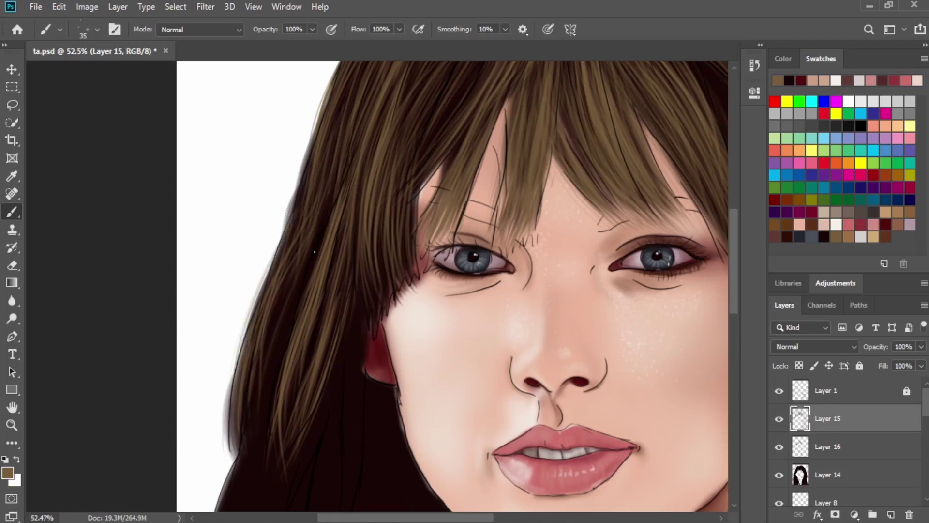
# Fill the dark gap between the outer left contour strands and the curved lock with brown hairs.
pyautogui.moveTo(329, 195); pyautogui.dragTo(268, 370)
pyautogui.moveTo(292, 297)
pyautogui.mouseDown()
pyautogui.moveTo(244, 453)
pyautogui.moveTo(254, 441)
pyautogui.mouseUp()
pyautogui.moveTo(271, 311); pyautogui.dragTo(252, 440)
pyautogui.moveTo(291, 275); pyautogui.dragTo(249, 445)
pyautogui.moveTo(290, 319); pyautogui.dragTo(264, 441)
pyautogui.moveTo(269, 394); pyautogui.dragTo(256, 468)
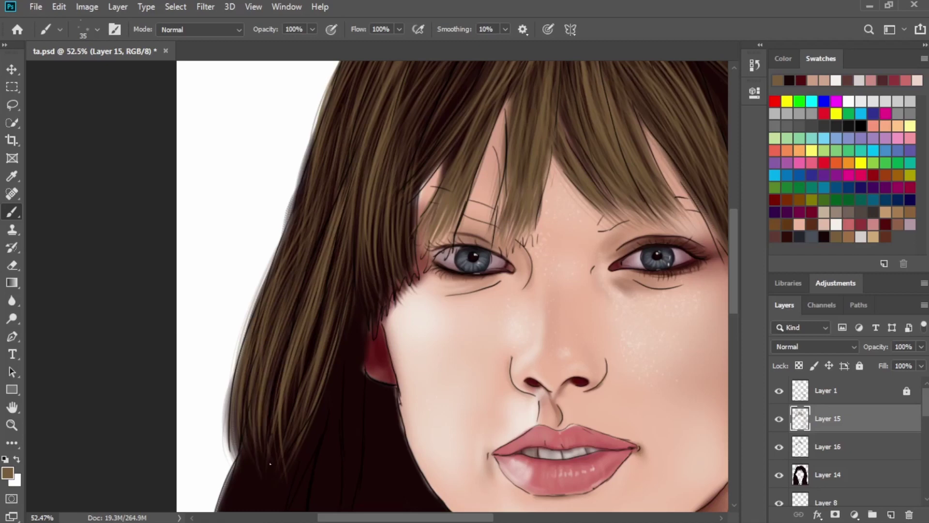
# Paint a thin, wavy brown lock from beside the left ear down to neck level.
pyautogui.moveTo(308, 433); pyautogui.dragTo(332, 248)
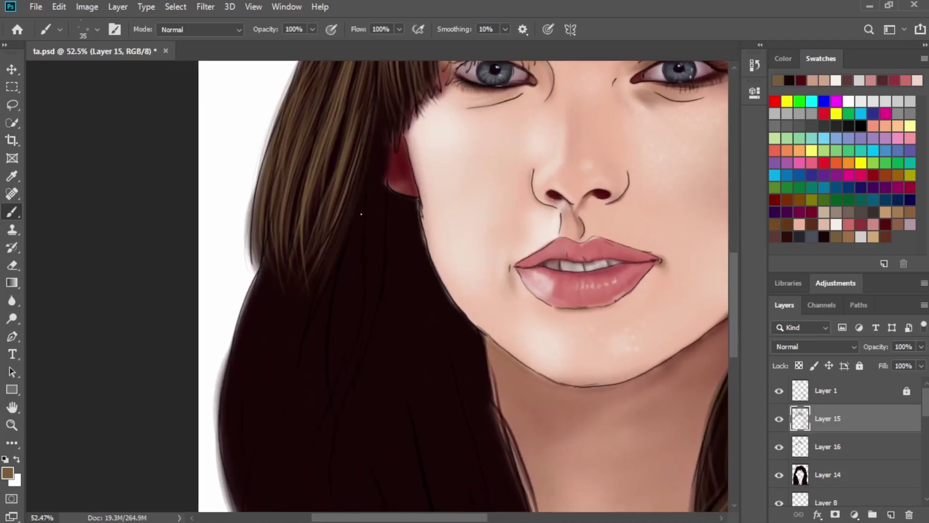
pyautogui.moveTo(371, 200); pyautogui.dragTo(362, 360)
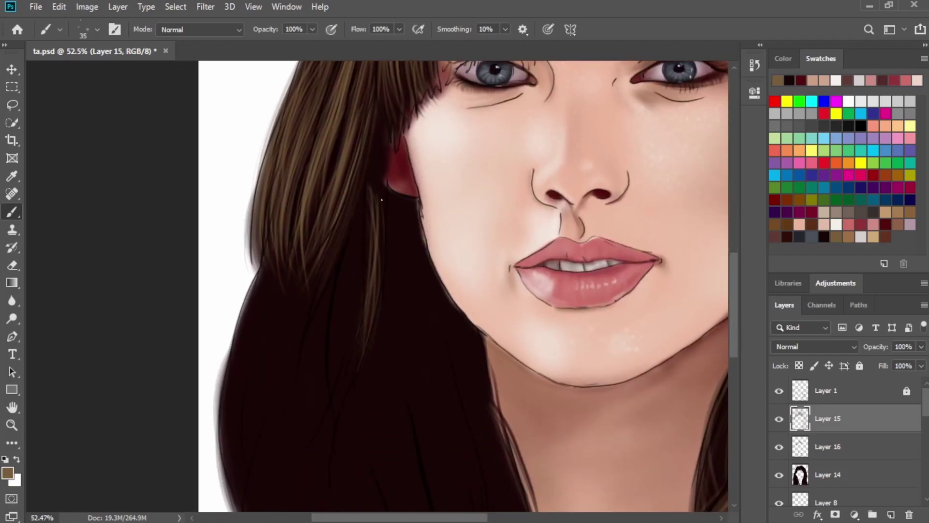
pyautogui.moveTo(372, 266); pyautogui.dragTo(341, 399)
pyautogui.moveTo(358, 312); pyautogui.dragTo(318, 487)
pyautogui.moveTo(352, 344); pyautogui.dragTo(316, 491)
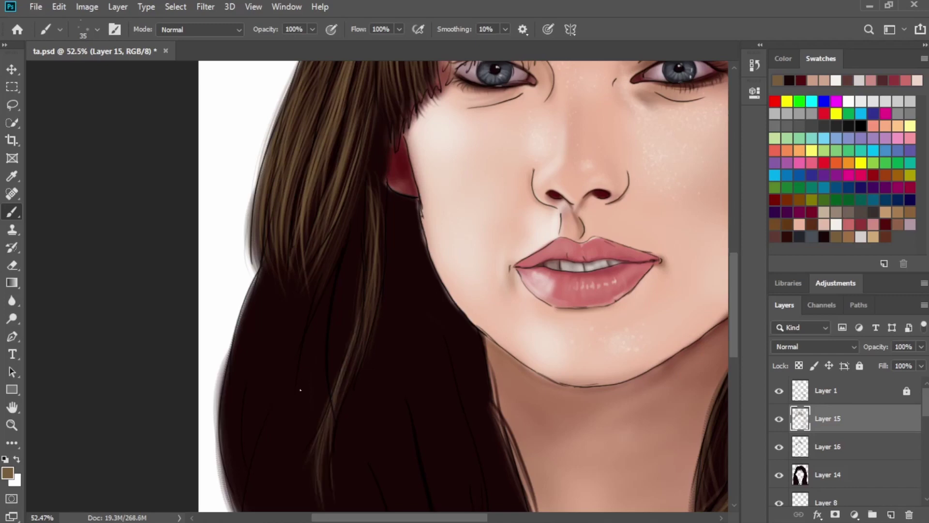
# Paint curved brown strands down the outer left hair, from the upper lock's tips to just above the shoulder line.
pyautogui.moveTo(224, 311); pyautogui.dragTo(275, 194)
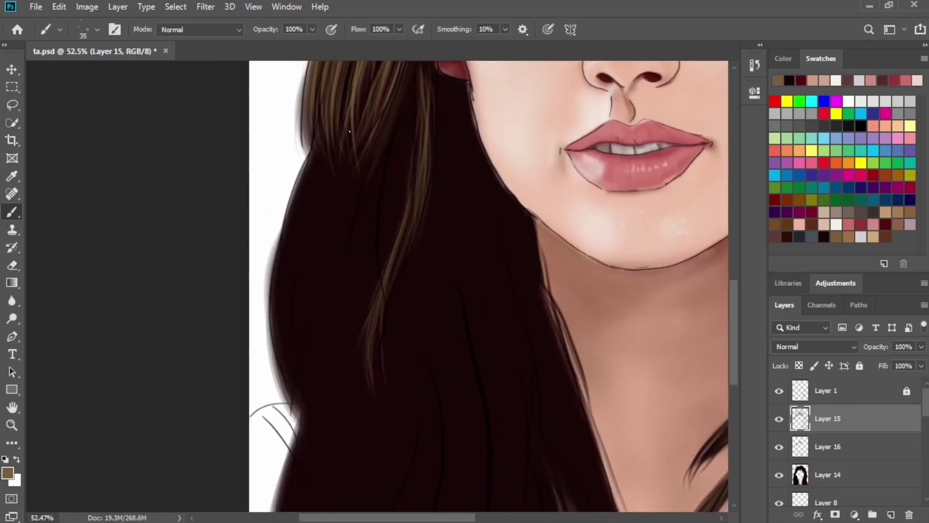
pyautogui.moveTo(328, 154); pyautogui.dragTo(296, 290)
pyautogui.moveTo(332, 137); pyautogui.dragTo(280, 320)
pyautogui.moveTo(296, 189)
pyautogui.mouseDown()
pyautogui.moveTo(269, 354)
pyautogui.moveTo(280, 384)
pyautogui.mouseUp()
pyautogui.moveTo(338, 166); pyautogui.dragTo(300, 364)
pyautogui.moveTo(356, 149)
pyautogui.mouseDown()
pyautogui.moveTo(312, 341)
pyautogui.moveTo(319, 358)
pyautogui.mouseUp()
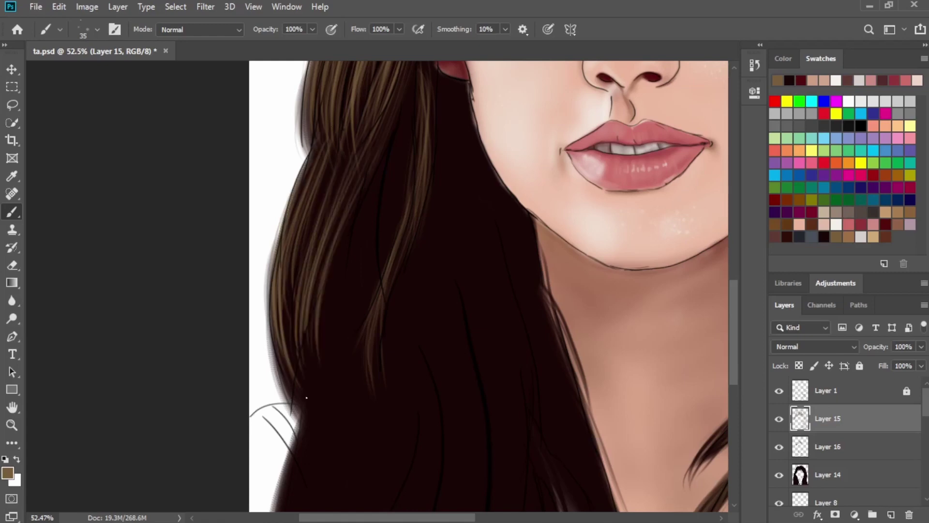
# Fill the dark area between the outer left strands and the thin wavy lock with brown hairs.
pyautogui.moveTo(339, 210); pyautogui.dragTo(305, 384)
pyautogui.moveTo(375, 148)
pyautogui.mouseDown()
pyautogui.moveTo(353, 360)
pyautogui.moveTo(362, 358)
pyautogui.mouseUp()
pyautogui.moveTo(378, 195); pyautogui.dragTo(368, 362)
pyautogui.moveTo(365, 218); pyautogui.dragTo(342, 401)
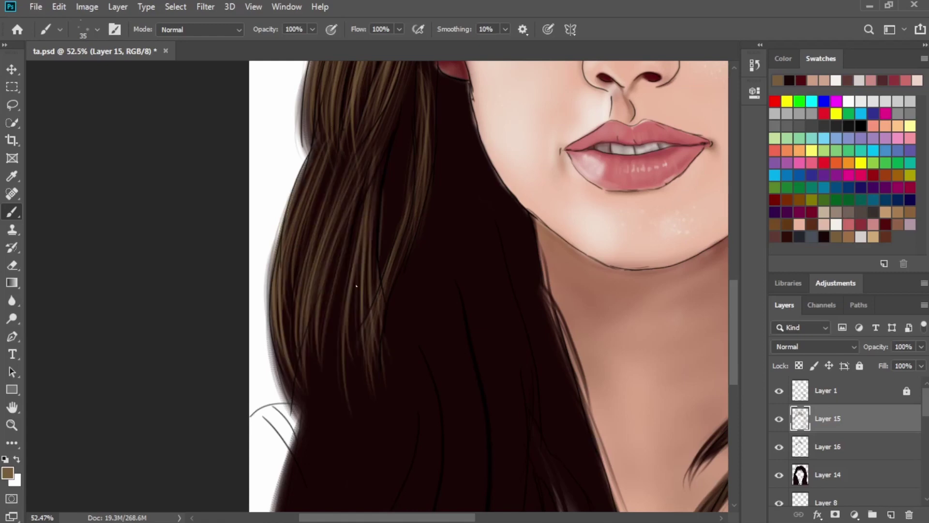
pyautogui.moveTo(357, 235); pyautogui.dragTo(338, 382)
pyautogui.moveTo(340, 268); pyautogui.dragTo(328, 363)
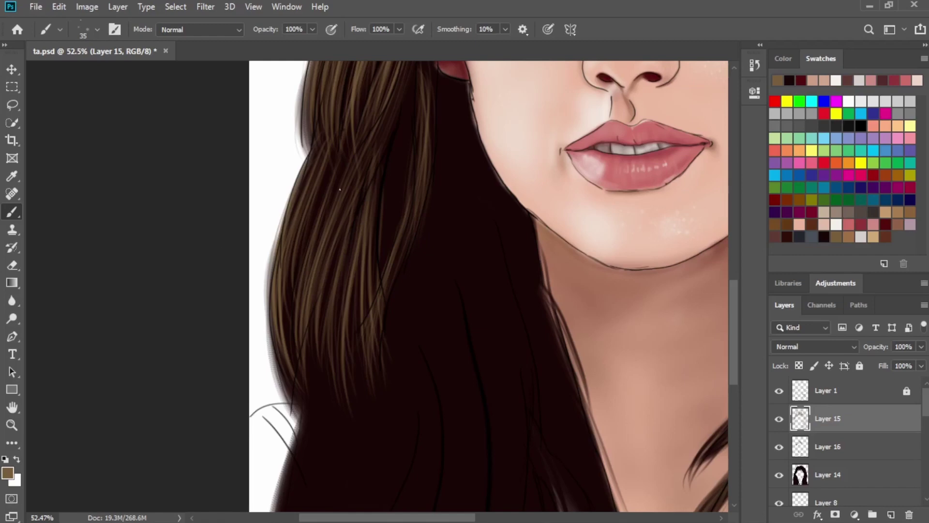
pyautogui.moveTo(396, 190); pyautogui.dragTo(382, 248)
pyautogui.moveTo(407, 141)
pyautogui.mouseDown()
pyautogui.moveTo(383, 263)
pyautogui.moveTo(393, 242)
pyautogui.mouseUp()
pyautogui.moveTo(391, 158)
pyautogui.mouseDown()
pyautogui.moveTo(383, 232)
pyautogui.moveTo(399, 234)
pyautogui.mouseUp()
# Paint thin brown strands slanting from below the left ear down alongside the jaw to neck level.
pyautogui.press('space')
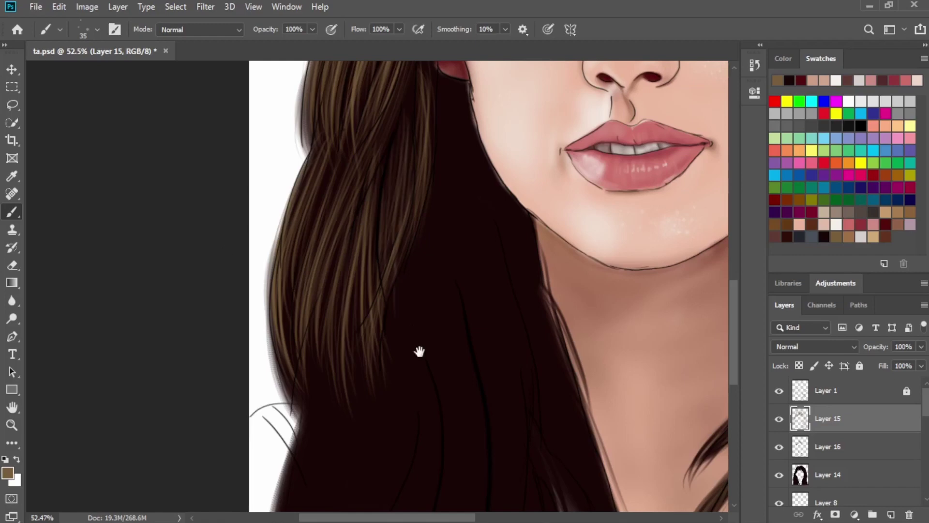
pyautogui.moveTo(419, 353); pyautogui.dragTo(387, 329)
pyautogui.moveTo(410, 116); pyautogui.dragTo(417, 232)
pyautogui.moveTo(415, 121); pyautogui.dragTo(435, 273)
pyautogui.moveTo(419, 140); pyautogui.dragTo(453, 290)
pyautogui.moveTo(425, 163); pyautogui.dragTo(449, 288)
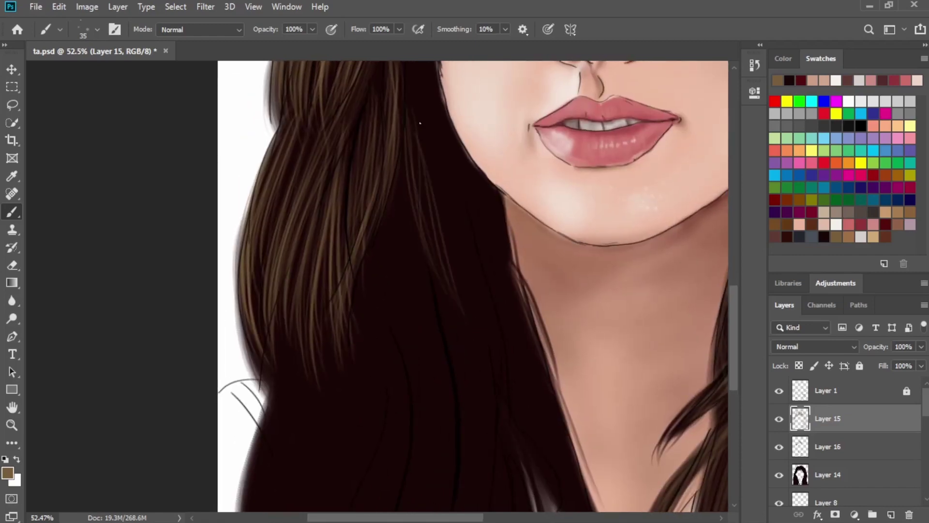
pyautogui.moveTo(438, 164)
pyautogui.mouseDown()
pyautogui.moveTo(483, 334)
pyautogui.moveTo(467, 322)
pyautogui.mouseUp()
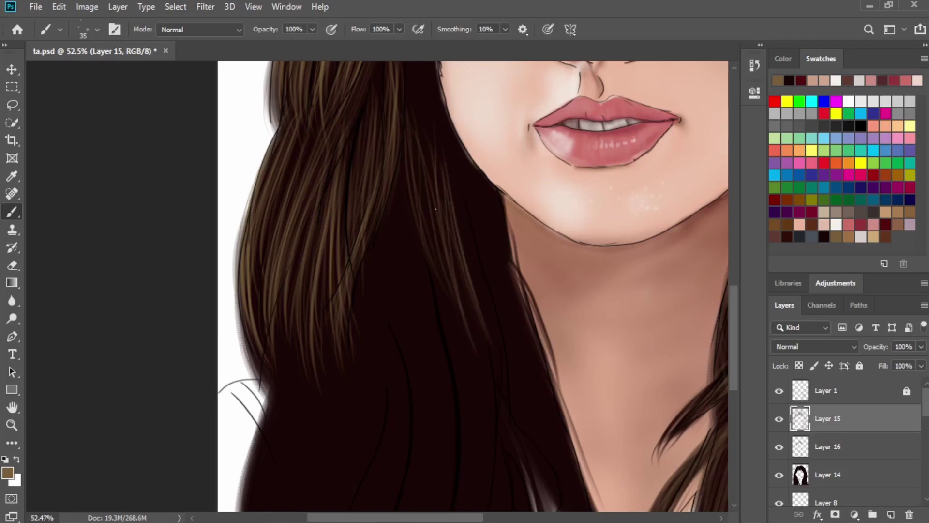
pyautogui.moveTo(427, 189); pyautogui.dragTo(469, 339)
pyautogui.moveTo(454, 183)
pyautogui.mouseDown()
pyautogui.moveTo(494, 327)
pyautogui.moveTo(486, 380)
pyautogui.mouseUp()
pyautogui.moveTo(477, 282); pyautogui.dragTo(499, 431)
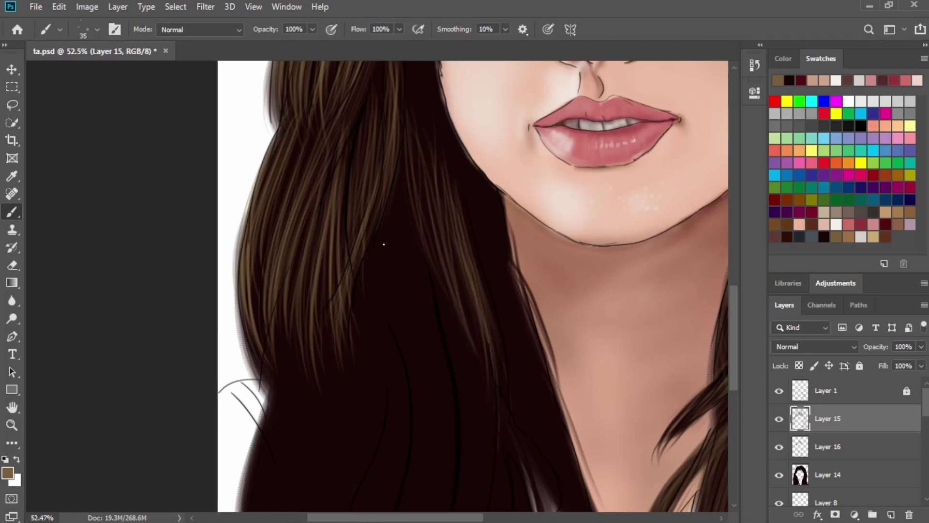
# Paint brown strands along the inner left hair edge from the jaw down beside the neck.
pyautogui.moveTo(477, 209); pyautogui.dragTo(524, 352)
pyautogui.moveTo(482, 244); pyautogui.dragTo(549, 409)
pyautogui.moveTo(483, 222); pyautogui.dragTo(561, 438)
pyautogui.moveTo(494, 251); pyautogui.dragTo(528, 366)
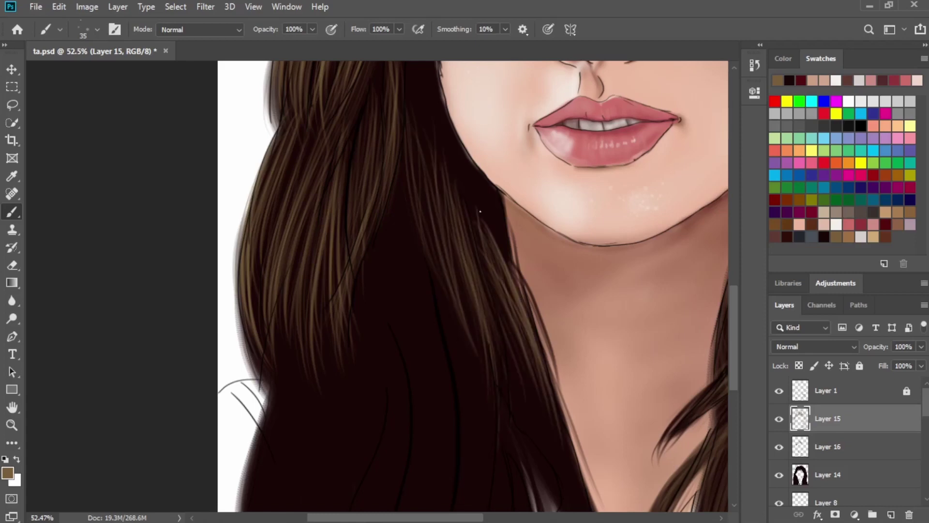
pyautogui.moveTo(482, 208); pyautogui.dragTo(511, 262)
pyautogui.moveTo(459, 197); pyautogui.dragTo(498, 324)
pyautogui.moveTo(486, 261); pyautogui.dragTo(561, 450)
# Thicken the inner hair edge along the left side of the neck with long brown strands toward the neckline.
pyautogui.moveTo(533, 388); pyautogui.dragTo(529, 286)
pyautogui.moveTo(505, 239); pyautogui.dragTo(565, 394)
pyautogui.moveTo(507, 277); pyautogui.dragTo(555, 389)
pyautogui.moveTo(539, 310)
pyautogui.mouseDown()
pyautogui.moveTo(580, 436)
pyautogui.moveTo(598, 459)
pyautogui.mouseUp()
pyautogui.moveTo(506, 227); pyautogui.dragTo(574, 411)
pyautogui.moveTo(496, 207); pyautogui.dragTo(579, 404)
pyautogui.moveTo(494, 266); pyautogui.dragTo(574, 426)
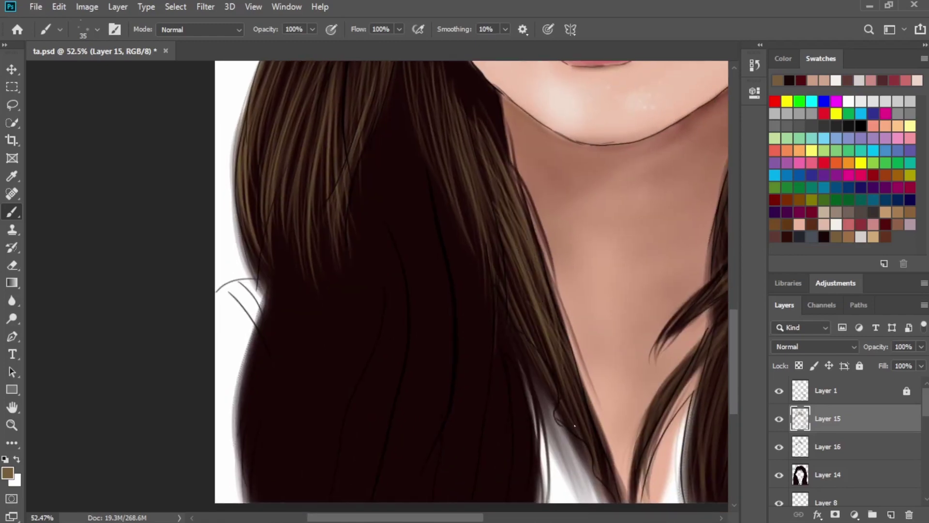
# Extend the brown strands left of the neck down over the shirt to the canvas's lower edge.
pyautogui.moveTo(503, 313)
pyautogui.mouseDown()
pyautogui.moveTo(535, 480)
pyautogui.moveTo(526, 393)
pyautogui.mouseUp()
pyautogui.moveTo(526, 376); pyautogui.dragTo(539, 426)
pyautogui.moveTo(462, 235); pyautogui.dragTo(485, 387)
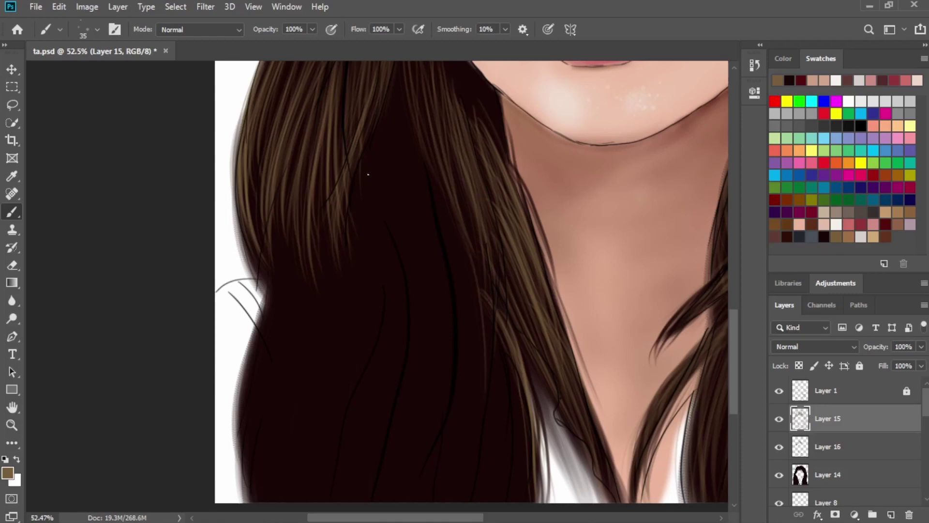
pyautogui.moveTo(450, 203); pyautogui.dragTo(476, 349)
pyautogui.moveTo(450, 183)
pyautogui.mouseDown()
pyautogui.moveTo(476, 382)
pyautogui.moveTo(472, 358)
pyautogui.mouseUp()
pyautogui.moveTo(462, 213); pyautogui.dragTo(479, 455)
pyautogui.moveTo(486, 307); pyautogui.dragTo(477, 486)
pyautogui.moveTo(489, 327)
pyautogui.mouseDown()
pyautogui.moveTo(491, 491)
pyautogui.moveTo(508, 498)
pyautogui.moveTo(508, 481)
pyautogui.mouseUp()
pyautogui.moveTo(503, 341); pyautogui.dragTo(508, 497)
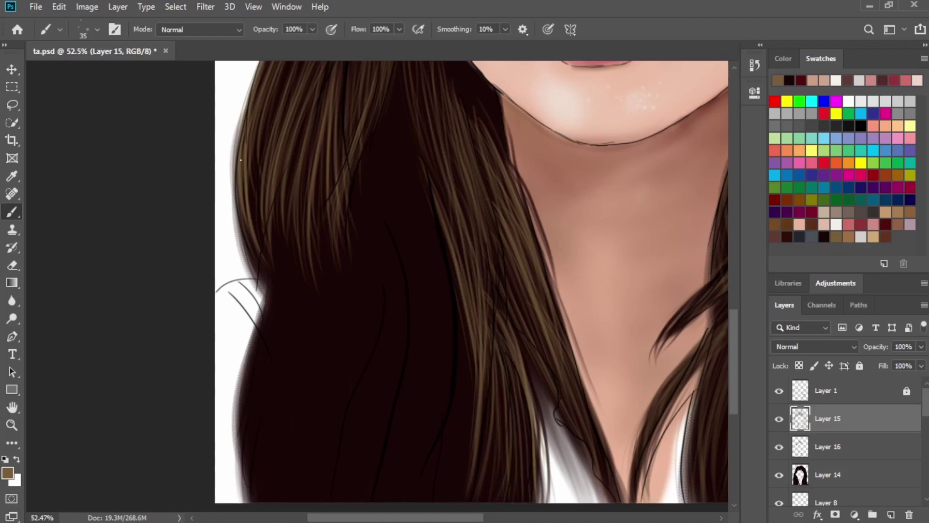
# Paint long brown strands down the dark gap between the outer left hair and the strands beside the neck.
pyautogui.moveTo(382, 187); pyautogui.dragTo(376, 232)
pyautogui.moveTo(415, 421); pyautogui.dragTo(429, 289)
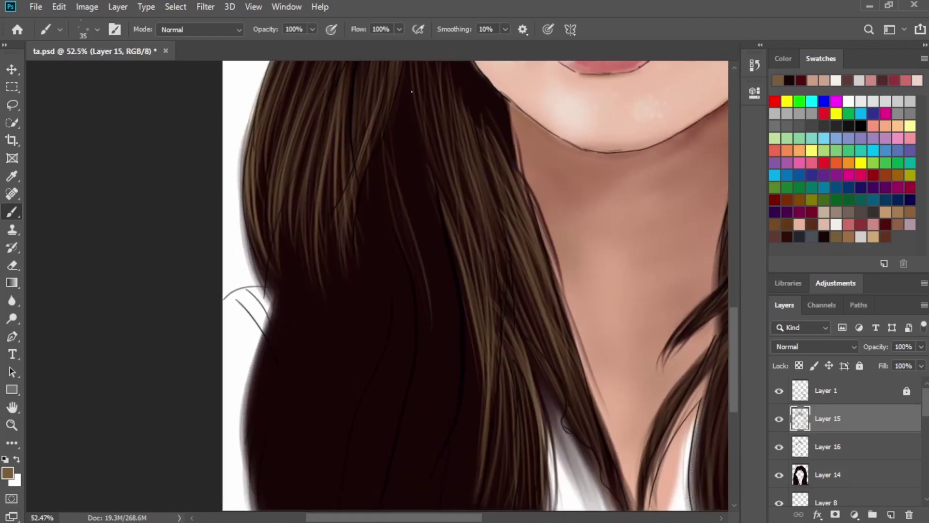
pyautogui.moveTo(405, 105); pyautogui.dragTo(431, 247)
pyautogui.moveTo(401, 99); pyautogui.dragTo(433, 276)
pyautogui.moveTo(393, 127); pyautogui.dragTo(427, 285)
pyautogui.moveTo(377, 160); pyautogui.dragTo(397, 235)
pyautogui.moveTo(415, 103); pyautogui.dragTo(449, 299)
pyautogui.moveTo(417, 205); pyautogui.dragTo(443, 409)
pyautogui.moveTo(431, 267); pyautogui.dragTo(438, 409)
# Extend the middle strands of the left hair in an inward-curving sweep to the canvas's lower edge.
pyautogui.moveTo(437, 398); pyautogui.dragTo(460, 298)
pyautogui.moveTo(428, 165); pyautogui.dragTo(426, 373)
pyautogui.moveTo(455, 208); pyautogui.dragTo(433, 380)
pyautogui.moveTo(445, 261); pyautogui.dragTo(411, 402)
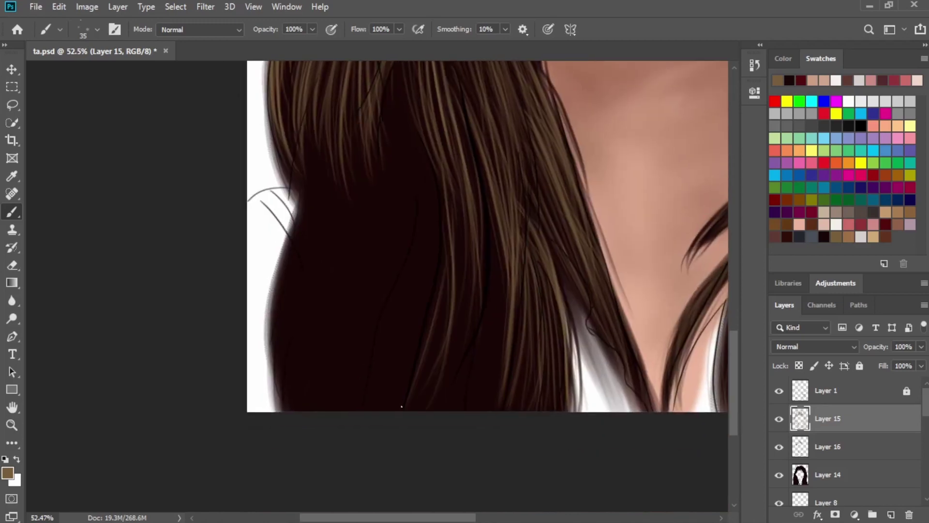
pyautogui.moveTo(456, 171); pyautogui.dragTo(446, 332)
pyautogui.moveTo(459, 205); pyautogui.dragTo(428, 405)
pyautogui.moveTo(445, 249); pyautogui.dragTo(420, 389)
pyautogui.moveTo(465, 186); pyautogui.dragTo(450, 409)
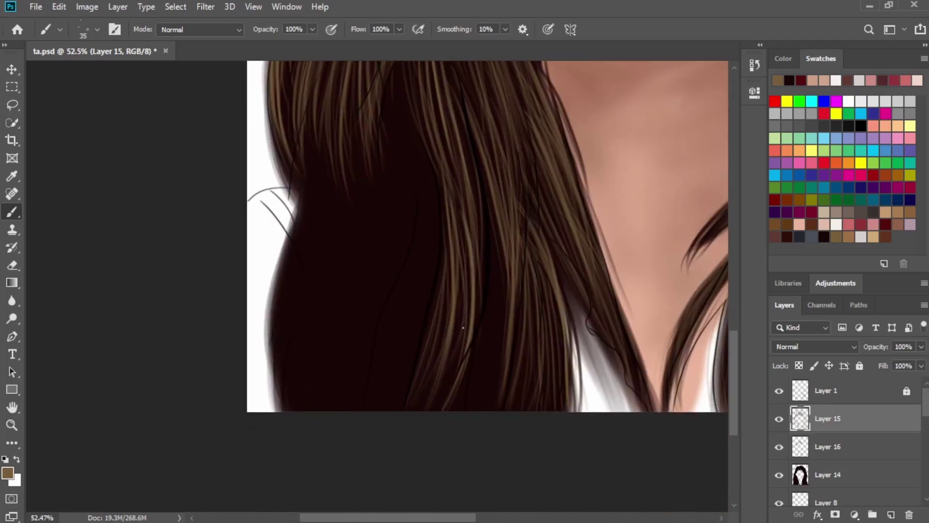
# Fill the dark gap between the middle strands and the inner lower hair with brown hairs.
pyautogui.moveTo(475, 147); pyautogui.dragTo(501, 365)
pyautogui.moveTo(477, 179); pyautogui.dragTo(493, 397)
pyautogui.moveTo(491, 230); pyautogui.dragTo(510, 363)
pyautogui.moveTo(479, 266); pyautogui.dragTo(503, 409)
pyautogui.moveTo(468, 152); pyautogui.dragTo(447, 407)
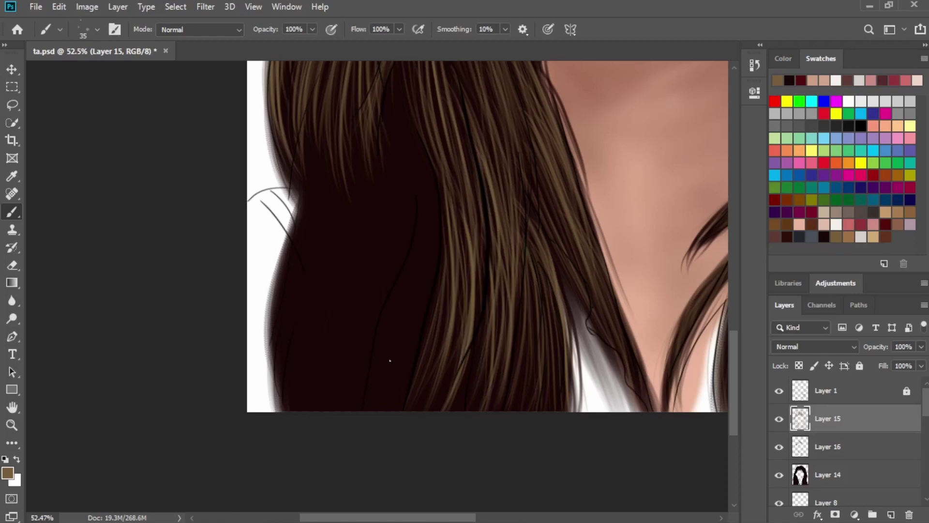
# Paint a curved brown lock along the outer side of the middle strands down to the canvas's lower edge.
pyautogui.moveTo(432, 120); pyautogui.dragTo(407, 296)
pyautogui.moveTo(422, 145)
pyautogui.mouseDown()
pyautogui.moveTo(387, 407)
pyautogui.moveTo(422, 341)
pyautogui.mouseUp()
pyautogui.moveTo(428, 296); pyautogui.dragTo(390, 407)
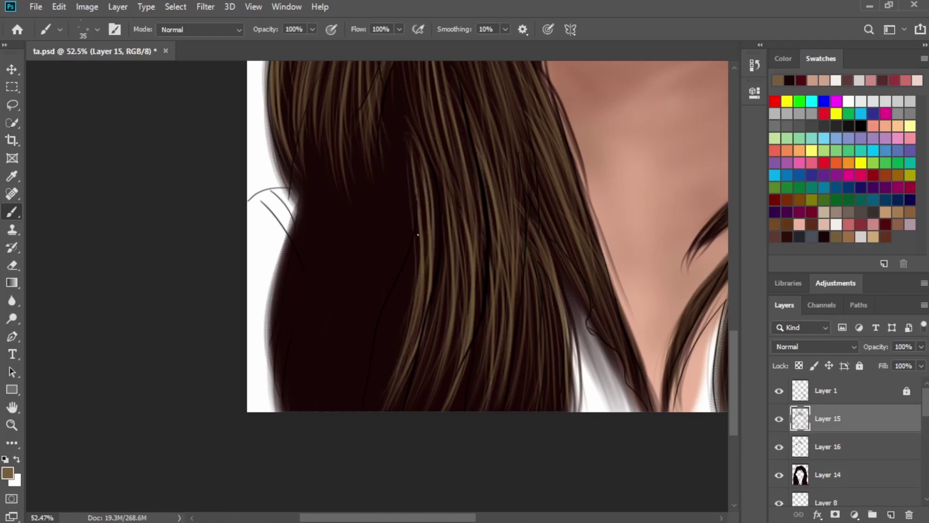
pyautogui.moveTo(419, 208); pyautogui.dragTo(383, 364)
pyautogui.moveTo(413, 249); pyautogui.dragTo(367, 387)
pyautogui.moveTo(392, 294); pyautogui.dragTo(361, 411)
pyautogui.moveTo(385, 307); pyautogui.dragTo(367, 410)
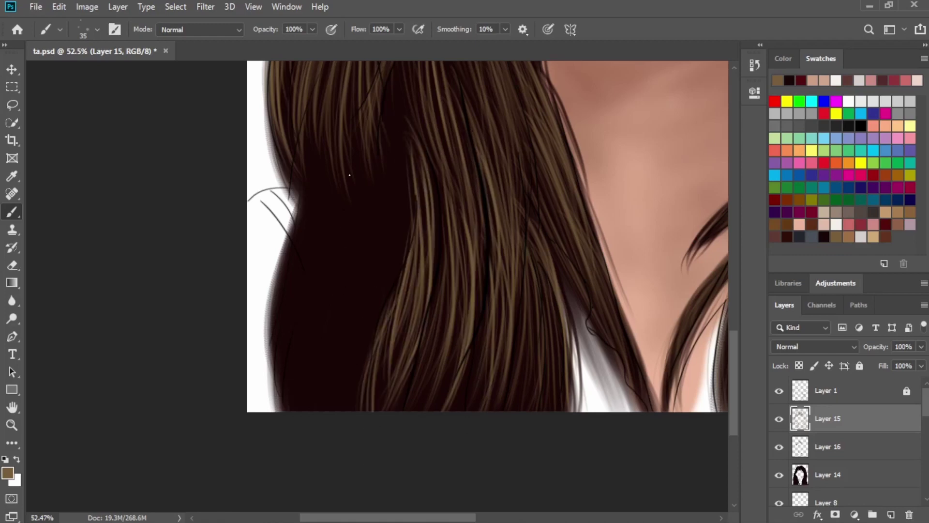
# Set the brush opacity to 30% and paint faint strands in the dark area beside the curved lower lock.
pyautogui.press('3')
pyautogui.moveTo(381, 164); pyautogui.dragTo(363, 294)
pyautogui.moveTo(389, 203); pyautogui.dragTo(380, 309)
pyautogui.moveTo(387, 175); pyautogui.dragTo(342, 387)
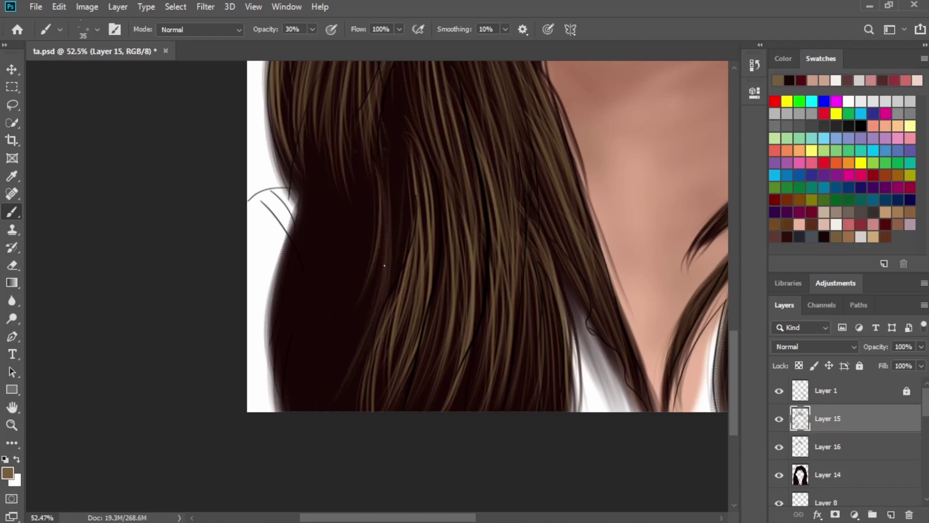
pyautogui.moveTo(399, 178); pyautogui.dragTo(388, 283)
pyautogui.moveTo(370, 304); pyautogui.dragTo(344, 392)
# Paint faint strands and loose hairs along the outer contour of the lower left hair at 30% opacity.
pyautogui.moveTo(293, 272); pyautogui.dragTo(283, 371)
pyautogui.moveTo(295, 251); pyautogui.dragTo(285, 393)
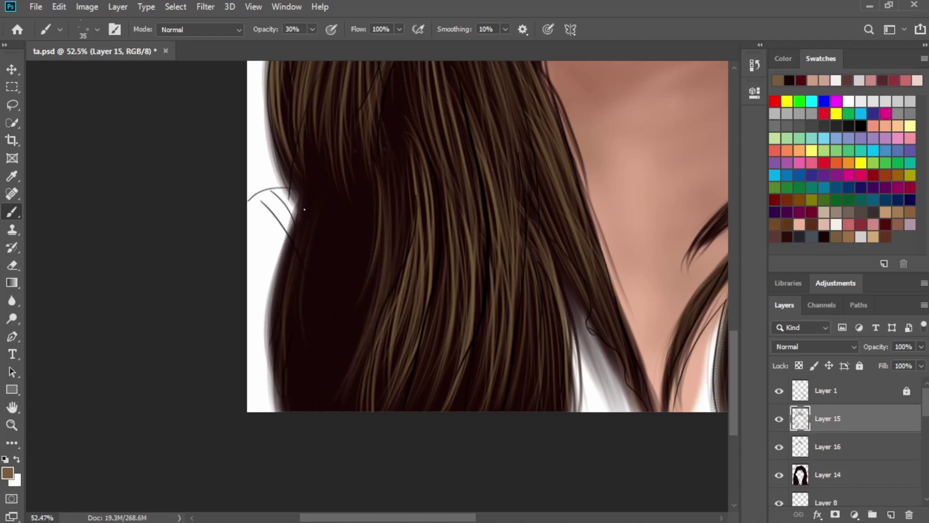
pyautogui.moveTo(291, 217); pyautogui.dragTo(264, 362)
pyautogui.moveTo(276, 248); pyautogui.dragTo(260, 385)
pyautogui.moveTo(278, 264); pyautogui.dragTo(261, 348)
pyautogui.moveTo(285, 213); pyautogui.dragTo(271, 375)
pyautogui.moveTo(308, 255); pyautogui.dragTo(288, 407)
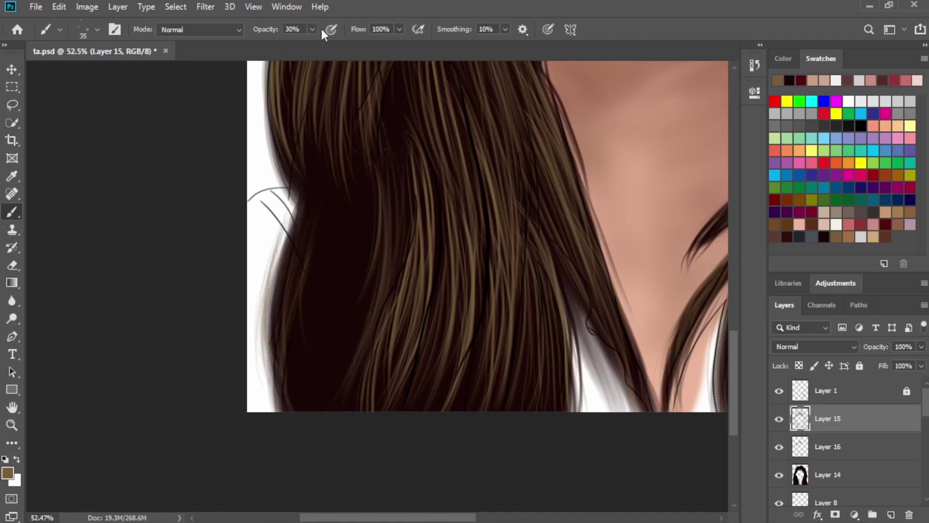
# Set the brush opacity back to 100% and undo the trial strokes in the dark lower left hair.
pyautogui.moveTo(354, 177); pyautogui.dragTo(333, 350)
pyautogui.hotkey('ctrl', 'z')
pyautogui.press('3')
pyautogui.moveTo(312, 29); pyautogui.dragTo(409, 38)
pyautogui.moveTo(347, 170); pyautogui.dragTo(323, 298)
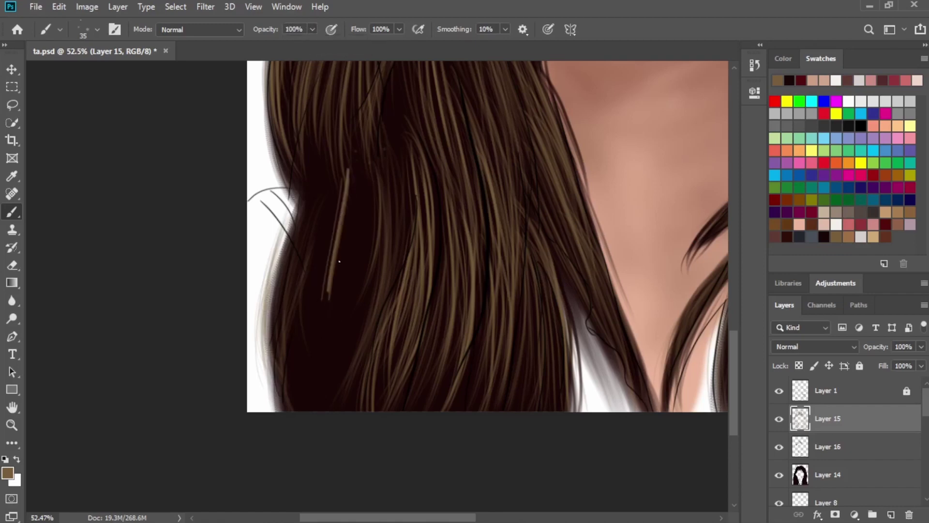
pyautogui.hotkey('ctrl', 'z')
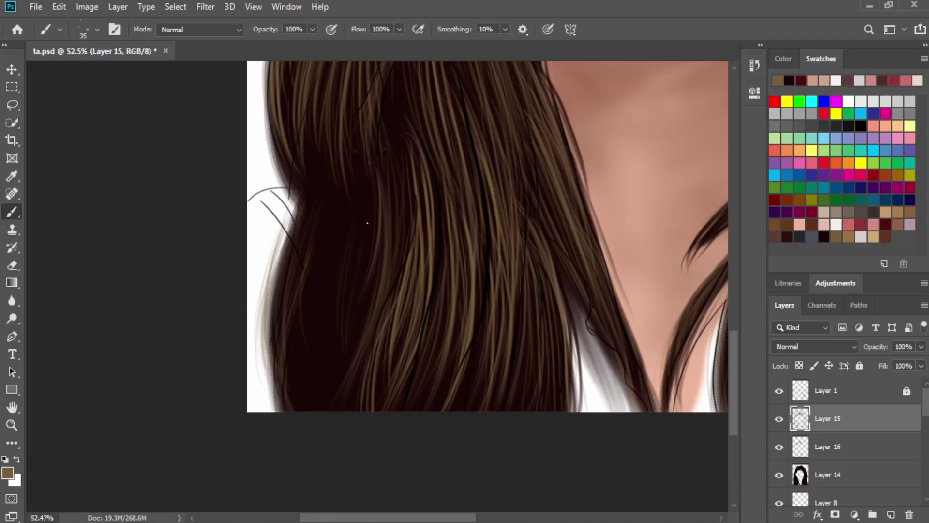
# Paint brown strands from the canvas's lower edge up into the remaining dark area of the lower left hair.
pyautogui.moveTo(325, 387); pyautogui.dragTo(324, 257)
pyautogui.moveTo(314, 409)
pyautogui.mouseDown()
pyautogui.moveTo(317, 271)
pyautogui.moveTo(307, 307)
pyautogui.mouseUp()
pyautogui.moveTo(299, 409); pyautogui.dragTo(305, 334)
pyautogui.moveTo(323, 368); pyautogui.dragTo(335, 232)
pyautogui.moveTo(329, 400); pyautogui.dragTo(338, 213)
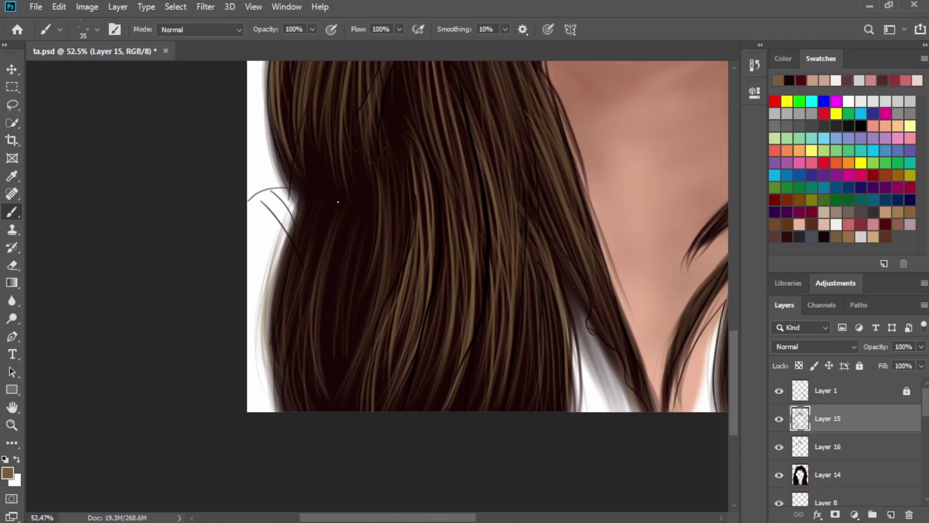
# Paint long brown strands from the narrow bend of the left hair down to the canvas's lower edge, including its outer contour.
pyautogui.moveTo(339, 263); pyautogui.dragTo(316, 411)
pyautogui.moveTo(373, 263); pyautogui.dragTo(339, 411)
pyautogui.moveTo(345, 186); pyautogui.dragTo(319, 331)
pyautogui.moveTo(317, 140); pyautogui.dragTo(305, 312)
pyautogui.moveTo(322, 162)
pyautogui.mouseDown()
pyautogui.moveTo(329, 286)
pyautogui.moveTo(319, 261)
pyautogui.mouseUp()
pyautogui.moveTo(326, 157)
pyautogui.mouseDown()
pyautogui.moveTo(330, 279)
pyautogui.moveTo(312, 368)
pyautogui.mouseUp()
pyautogui.moveTo(313, 181); pyautogui.dragTo(296, 341)
pyautogui.moveTo(302, 223); pyautogui.dragTo(281, 378)
pyautogui.moveTo(295, 225); pyautogui.dragTo(274, 409)
pyautogui.moveTo(262, 327); pyautogui.dragTo(274, 411)
pyautogui.moveTo(257, 317); pyautogui.dragTo(269, 411)
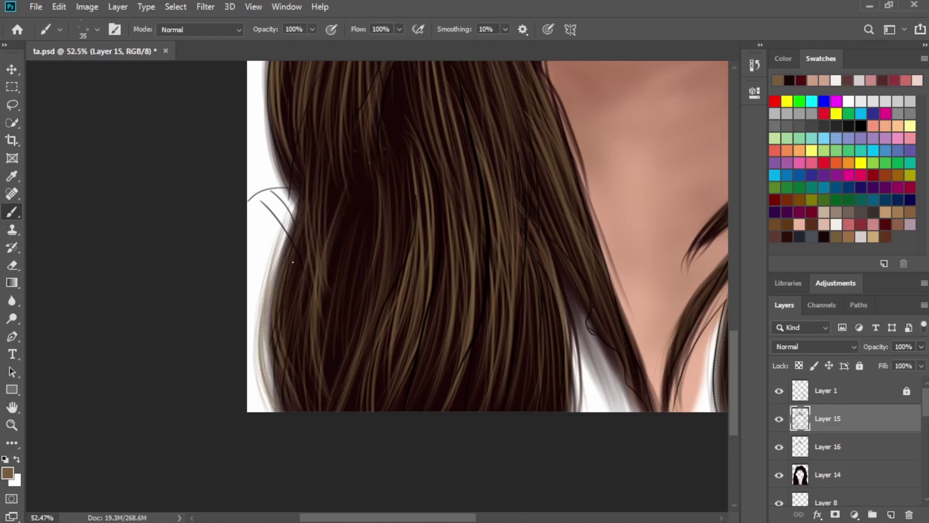
# Thicken the lower left hair's outer edge below the bend with brown strands and layer more strands just inside it.
pyautogui.moveTo(299, 181); pyautogui.dragTo(270, 280)
pyautogui.moveTo(296, 204); pyautogui.dragTo(266, 315)
pyautogui.moveTo(289, 225); pyautogui.dragTo(268, 331)
pyautogui.moveTo(337, 168); pyautogui.dragTo(317, 344)
pyautogui.moveTo(341, 196); pyautogui.dragTo(324, 313)
pyautogui.moveTo(317, 235); pyautogui.dragTo(314, 401)
pyautogui.moveTo(317, 217); pyautogui.dragTo(312, 396)
pyautogui.moveTo(303, 255); pyautogui.dragTo(315, 409)
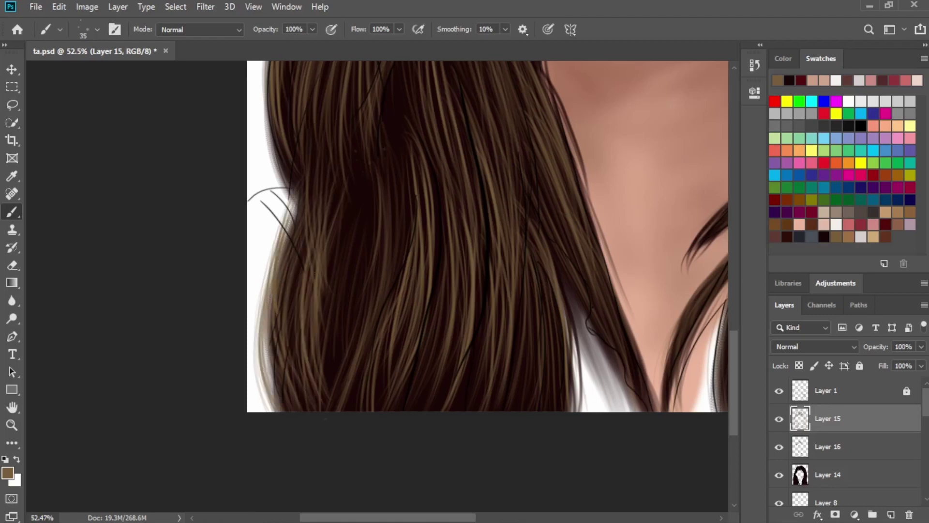
# Fill the remaining dark gap in the middle of the lower left hair with long brown strands.
pyautogui.moveTo(359, 173); pyautogui.dragTo(338, 411)
pyautogui.moveTo(357, 194); pyautogui.dragTo(329, 399)
pyautogui.moveTo(340, 255); pyautogui.dragTo(322, 402)
pyautogui.moveTo(323, 277); pyautogui.dragTo(329, 386)
pyautogui.moveTo(364, 193); pyautogui.dragTo(346, 381)
pyautogui.moveTo(367, 173); pyautogui.dragTo(343, 381)
pyautogui.moveTo(372, 201); pyautogui.dragTo(341, 369)
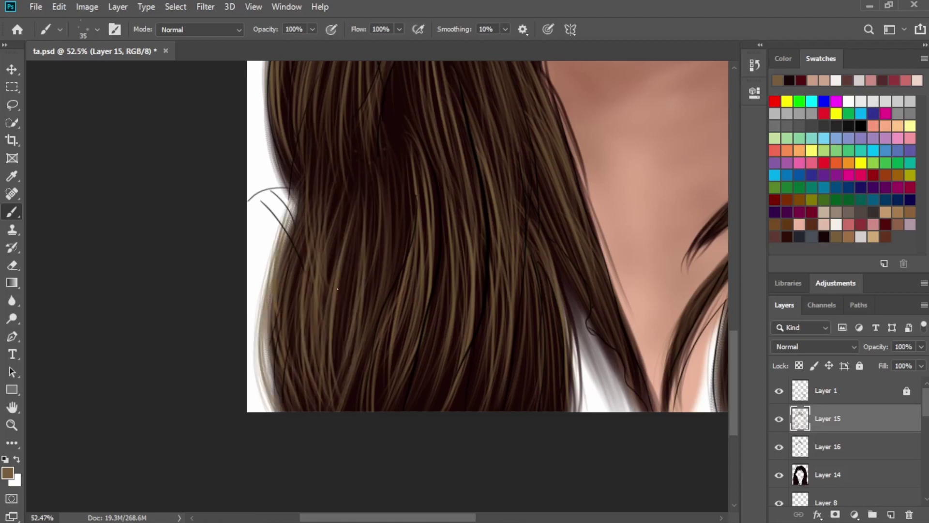
# Paint a curved lock of brown strands over the dark right side of the crown, sweeping down to the end of the existing light lock.
pyautogui.press('space')
pyautogui.moveTo(459, 248); pyautogui.dragTo(92, 429)
pyautogui.moveTo(421, 252); pyautogui.dragTo(408, 372)
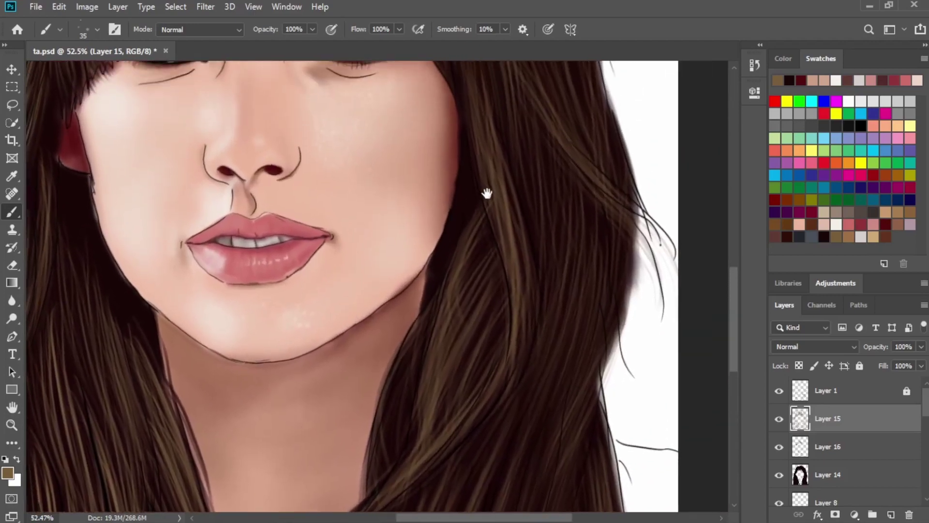
pyautogui.moveTo(487, 193); pyautogui.dragTo(475, 363)
pyautogui.moveTo(448, 222); pyautogui.dragTo(457, 373)
pyautogui.moveTo(368, 188); pyautogui.dragTo(404, 278)
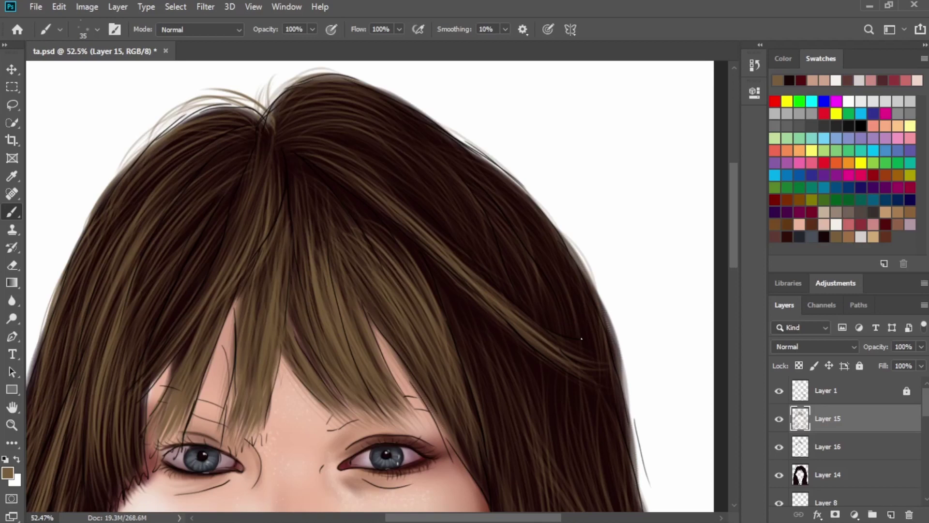
pyautogui.moveTo(586, 293); pyautogui.dragTo(591, 348)
pyautogui.moveTo(576, 277); pyautogui.dragTo(583, 357)
pyautogui.moveTo(450, 162); pyautogui.dragTo(552, 309)
pyautogui.moveTo(445, 163); pyautogui.dragTo(567, 329)
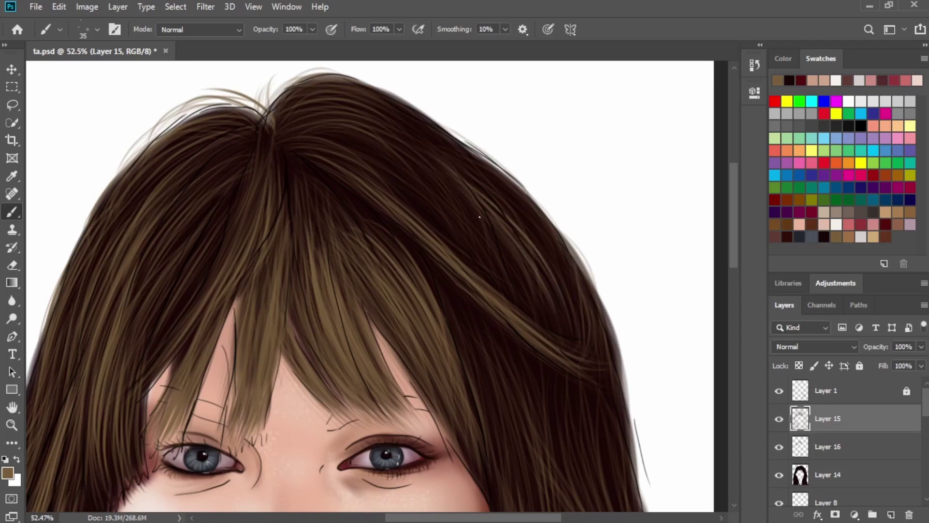
pyautogui.moveTo(479, 199); pyautogui.dragTo(566, 333)
pyautogui.moveTo(448, 165); pyautogui.dragTo(523, 233)
pyautogui.moveTo(426, 155); pyautogui.dragTo(466, 185)
pyautogui.moveTo(539, 251); pyautogui.dragTo(572, 346)
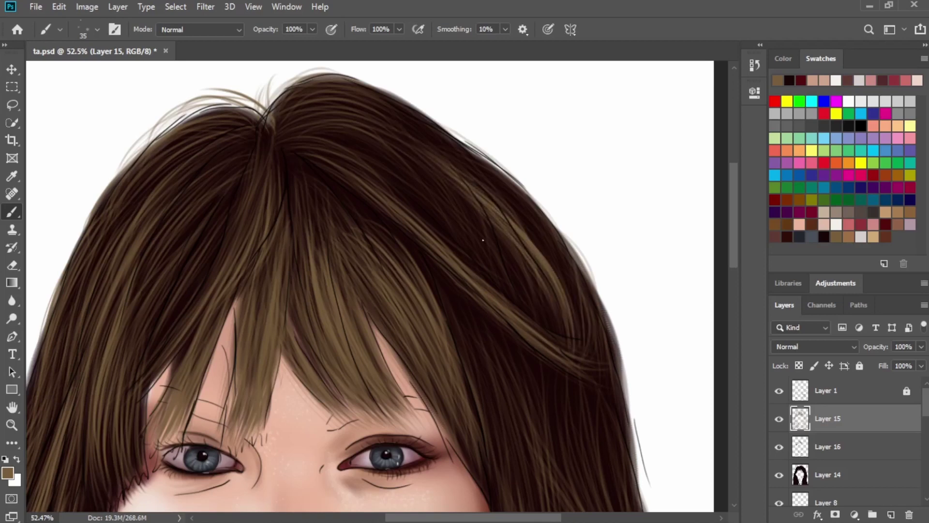
# Paint light brown strands on Layer 15 down the hair beside the cheek on the portrait's right side.
pyautogui.moveTo(486, 248); pyautogui.dragTo(521, 351)
pyautogui.moveTo(532, 382); pyautogui.dragTo(480, 211)
pyautogui.moveTo(387, 165); pyautogui.dragTo(412, 258)
pyautogui.moveTo(430, 239); pyautogui.dragTo(398, 167)
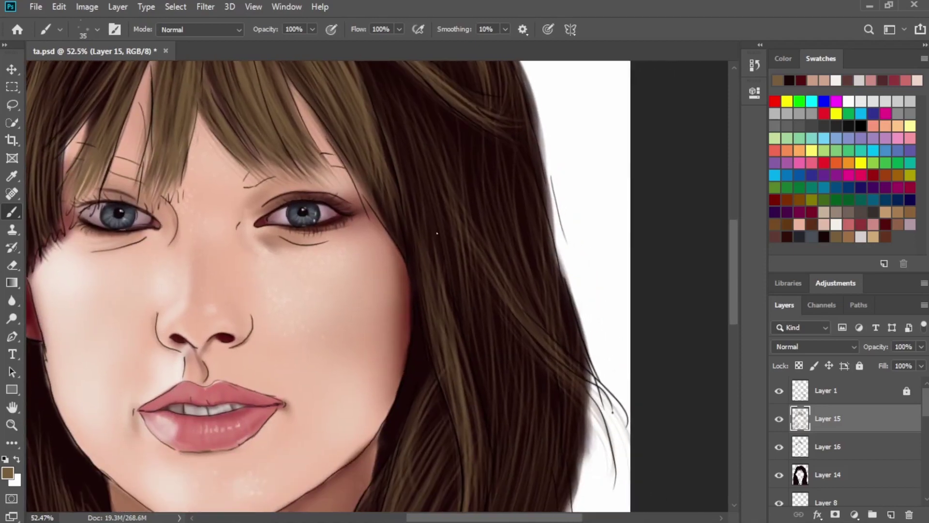
pyautogui.moveTo(439, 136)
pyautogui.mouseDown()
pyautogui.moveTo(472, 283)
pyautogui.moveTo(529, 348)
pyautogui.moveTo(585, 441)
pyautogui.mouseUp()
pyautogui.moveTo(563, 373); pyautogui.dragTo(610, 454)
pyautogui.moveTo(548, 351)
pyautogui.mouseDown()
pyautogui.moveTo(515, 280)
pyautogui.moveTo(377, 177)
pyautogui.moveTo(454, 261)
pyautogui.mouseUp()
pyautogui.moveTo(419, 230); pyautogui.dragTo(445, 308)
# Paint curled stray wisps leaving the outer edge of the hair at chin level on the portrait's right side.
pyautogui.moveTo(403, 212)
pyautogui.mouseDown()
pyautogui.moveTo(441, 363)
pyautogui.moveTo(514, 266)
pyautogui.moveTo(571, 237)
pyautogui.mouseUp()
pyautogui.moveTo(497, 198)
pyautogui.mouseDown()
pyautogui.moveTo(503, 304)
pyautogui.moveTo(532, 341)
pyautogui.mouseUp()
pyautogui.moveTo(504, 210)
pyautogui.mouseDown()
pyautogui.moveTo(514, 293)
pyautogui.moveTo(547, 336)
pyautogui.mouseUp()
pyautogui.moveTo(510, 252); pyautogui.dragTo(552, 315)
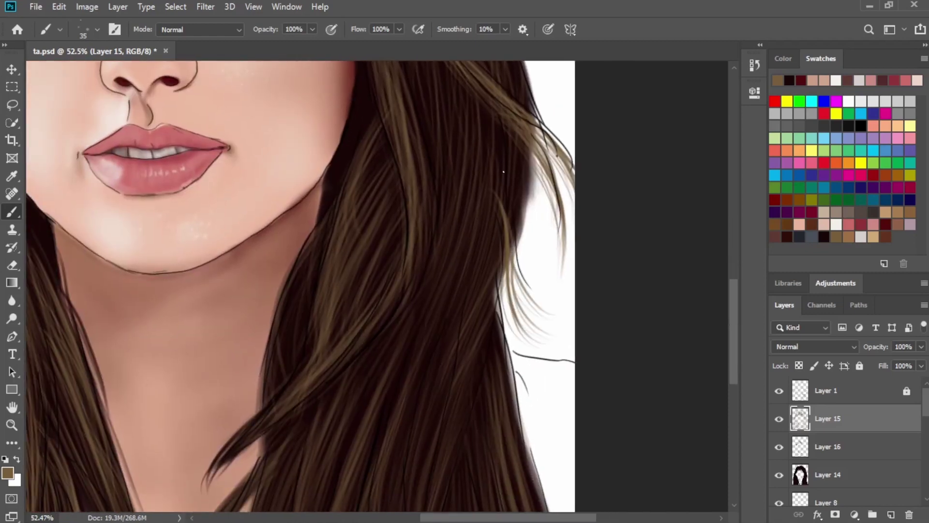
pyautogui.moveTo(508, 192); pyautogui.dragTo(520, 283)
pyautogui.moveTo(484, 161); pyautogui.dragTo(559, 346)
pyautogui.moveTo(362, 224); pyautogui.dragTo(434, 299)
# Paint thin brown strands through the dark hair beside the neck and along the outer wisps on the portrait's right side.
pyautogui.moveTo(449, 94)
pyautogui.mouseDown()
pyautogui.moveTo(452, 178)
pyautogui.moveTo(486, 290)
pyautogui.mouseUp()
pyautogui.moveTo(458, 147); pyautogui.dragTo(492, 301)
pyautogui.moveTo(465, 132)
pyautogui.mouseDown()
pyautogui.moveTo(474, 371)
pyautogui.moveTo(477, 228)
pyautogui.moveTo(489, 367)
pyautogui.mouseUp()
pyautogui.moveTo(496, 280); pyautogui.dragTo(438, 419)
pyautogui.moveTo(483, 350); pyautogui.dragTo(430, 435)
pyautogui.moveTo(472, 365)
pyautogui.mouseDown()
pyautogui.moveTo(398, 451)
pyautogui.moveTo(567, 236)
pyautogui.moveTo(390, 417)
pyautogui.mouseUp()
pyautogui.moveTo(522, 133); pyautogui.dragTo(484, 298)
pyautogui.moveTo(548, 150); pyautogui.dragTo(488, 290)
pyautogui.moveTo(564, 167); pyautogui.dragTo(518, 273)
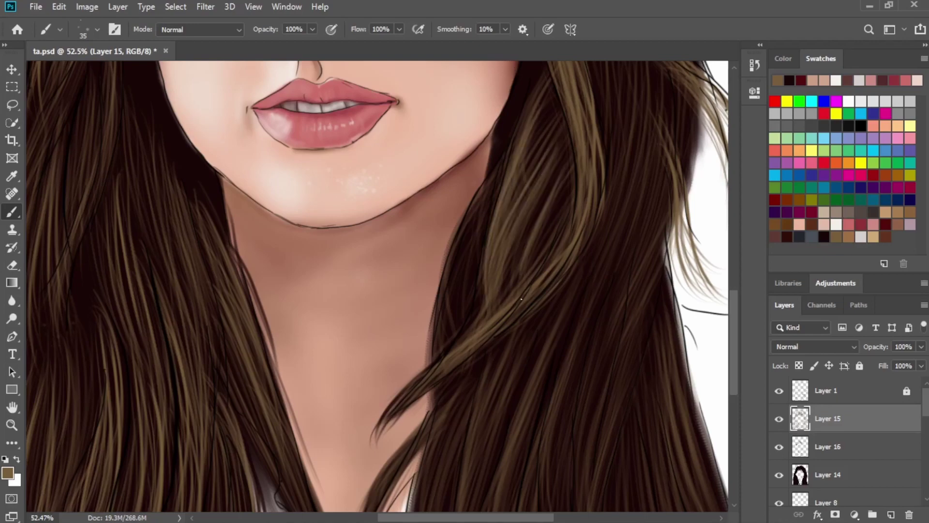
# Build up a long light brown highlight lock flowing from neck level to the canvas's lower edge in the right-hand hair.
pyautogui.moveTo(497, 183)
pyautogui.mouseDown()
pyautogui.moveTo(459, 314)
pyautogui.moveTo(445, 315)
pyautogui.mouseUp()
pyautogui.moveTo(481, 311); pyautogui.dragTo(471, 145)
pyautogui.moveTo(561, 154); pyautogui.dragTo(500, 291)
pyautogui.moveTo(547, 162); pyautogui.dragTo(483, 404)
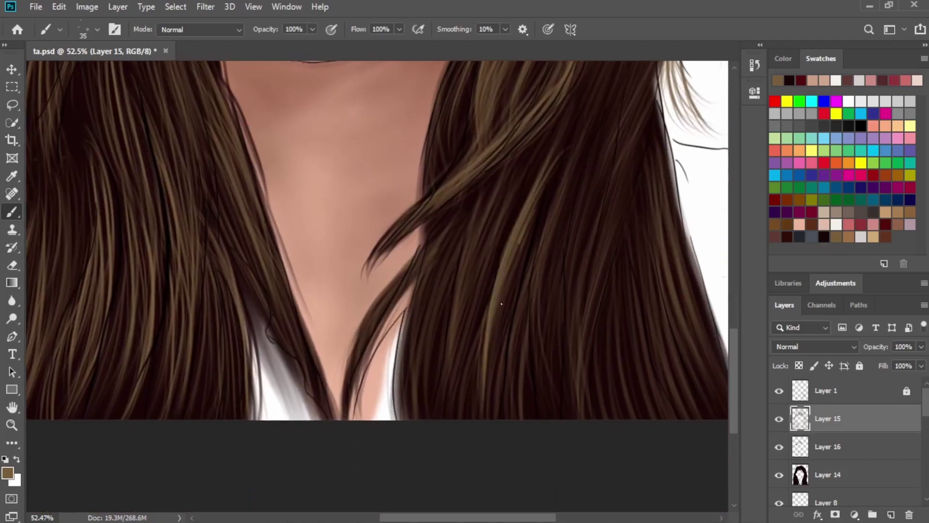
pyautogui.moveTo(517, 244); pyautogui.dragTo(488, 414)
pyautogui.moveTo(489, 315); pyautogui.dragTo(467, 413)
pyautogui.moveTo(569, 145); pyautogui.dragTo(517, 266)
pyautogui.moveTo(552, 172); pyautogui.dragTo(498, 401)
pyautogui.moveTo(571, 119)
pyautogui.mouseDown()
pyautogui.moveTo(524, 228)
pyautogui.moveTo(485, 411)
pyautogui.mouseUp()
# Paint a second group of long light brown highlights in the middle of the lower right-hand hair.
pyautogui.moveTo(626, 147); pyautogui.dragTo(612, 202)
pyautogui.moveTo(591, 278); pyautogui.dragTo(582, 356)
pyautogui.moveTo(620, 205); pyautogui.dragTo(587, 392)
pyautogui.moveTo(636, 142); pyautogui.dragTo(578, 395)
pyautogui.moveTo(583, 157)
pyautogui.mouseDown()
pyautogui.moveTo(538, 338)
pyautogui.moveTo(554, 418)
pyautogui.mouseUp()
pyautogui.moveTo(583, 145); pyautogui.dragTo(550, 389)
pyautogui.moveTo(561, 230); pyautogui.dragTo(555, 417)
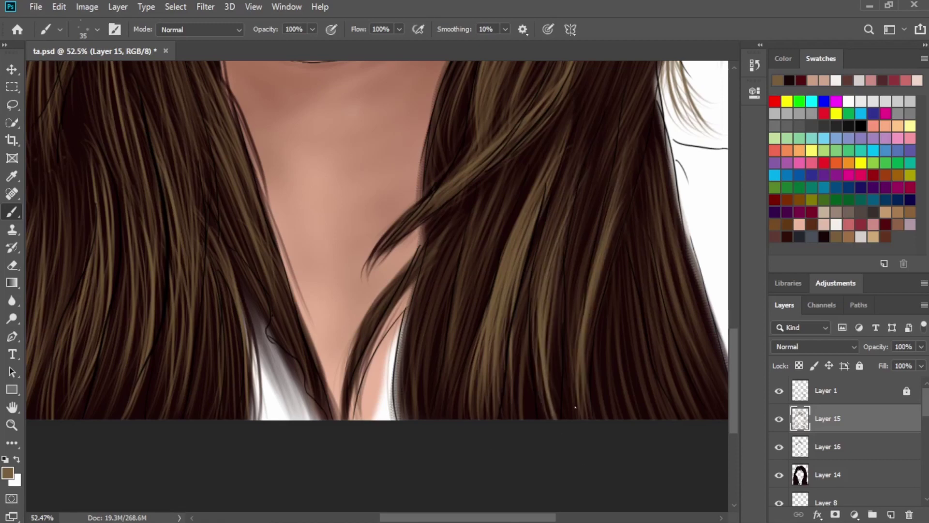
# Add light brown strands to the outer ends and the inner edge of the lower right-hand hair.
pyautogui.moveTo(653, 261); pyautogui.dragTo(677, 419)
pyautogui.moveTo(635, 254)
pyautogui.mouseDown()
pyautogui.moveTo(693, 421)
pyautogui.moveTo(685, 419)
pyautogui.mouseUp()
pyautogui.moveTo(638, 225); pyautogui.dragTo(706, 444)
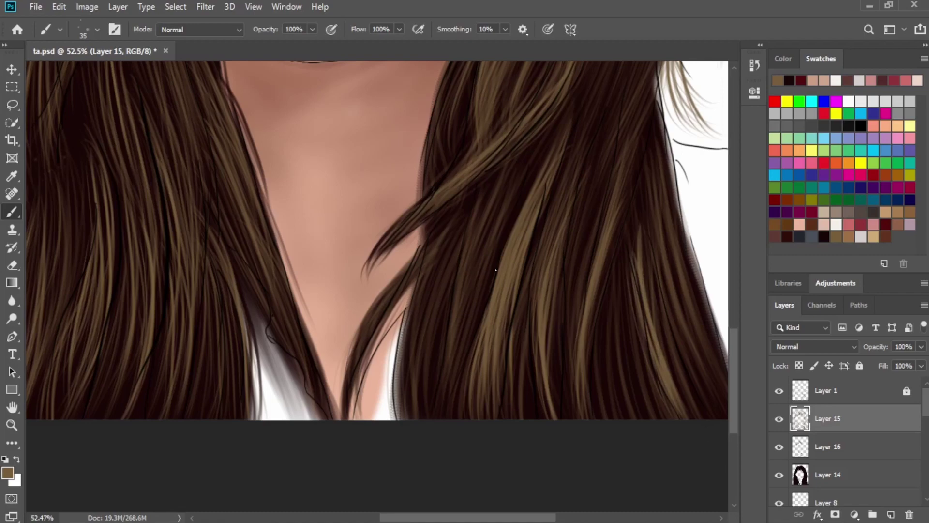
pyautogui.moveTo(491, 186); pyautogui.dragTo(453, 310)
pyautogui.moveTo(481, 211); pyautogui.dragTo(443, 409)
pyautogui.moveTo(454, 247)
pyautogui.mouseDown()
pyautogui.moveTo(416, 417)
pyautogui.moveTo(405, 418)
pyautogui.mouseUp()
# Add a few light brown strands running from the parting into the left side of the fringe.
pyautogui.scroll(-5, 441, 324)
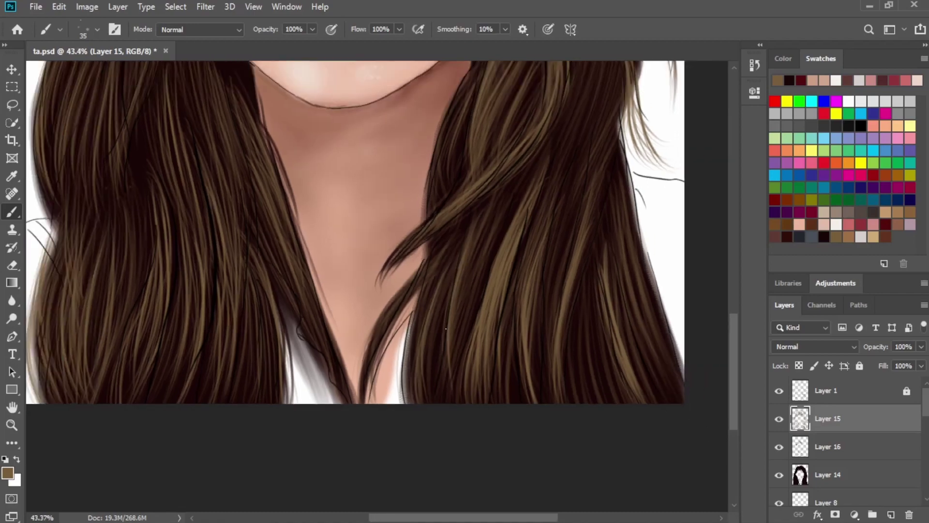
pyautogui.scroll(8, 435, 317)
pyautogui.hscroll(-3, 393, 222)
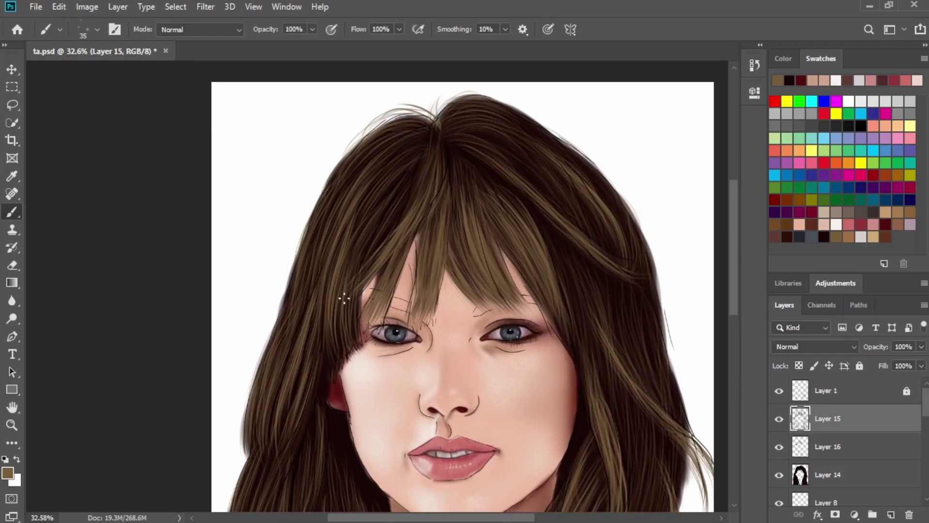
pyautogui.moveTo(433, 167); pyautogui.dragTo(397, 253)
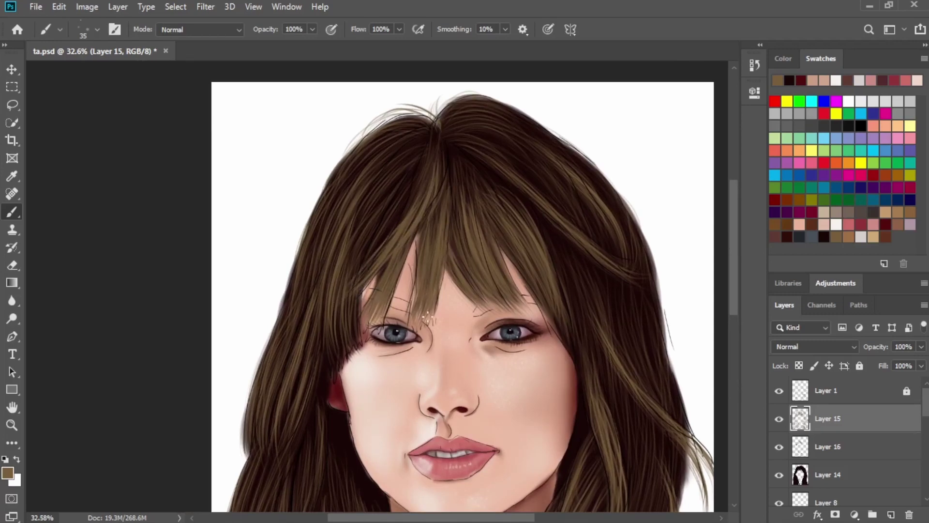
pyautogui.moveTo(422, 219); pyautogui.dragTo(411, 310)
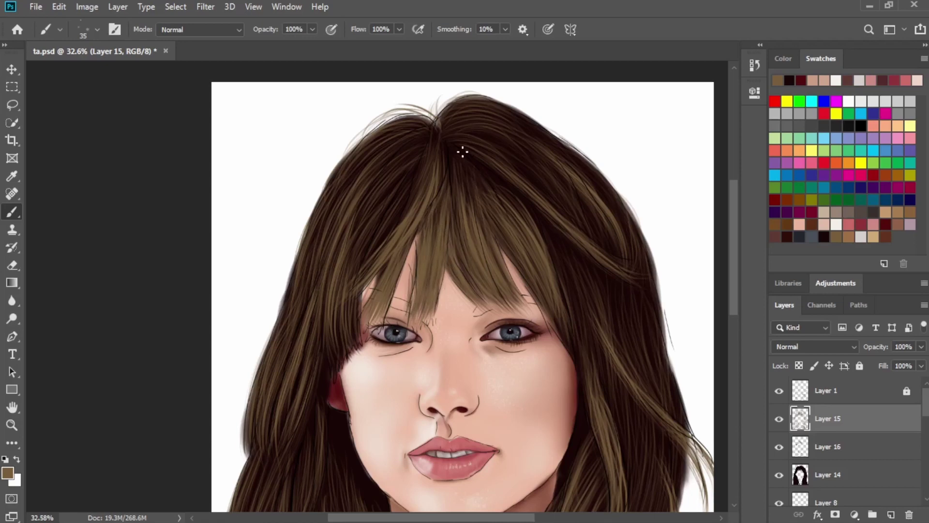
# Hide the Layer 1 line art and review the painted portrait without its outlines.
pyautogui.scroll(-2, 575, 282)
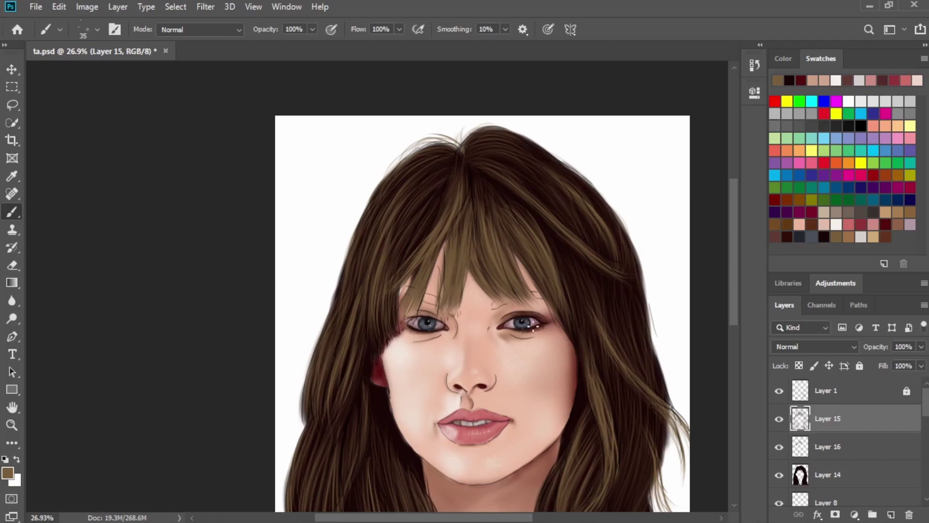
pyautogui.scroll(1, 537, 310)
pyautogui.click(779, 391)
pyautogui.scroll(-1, 575, 221)
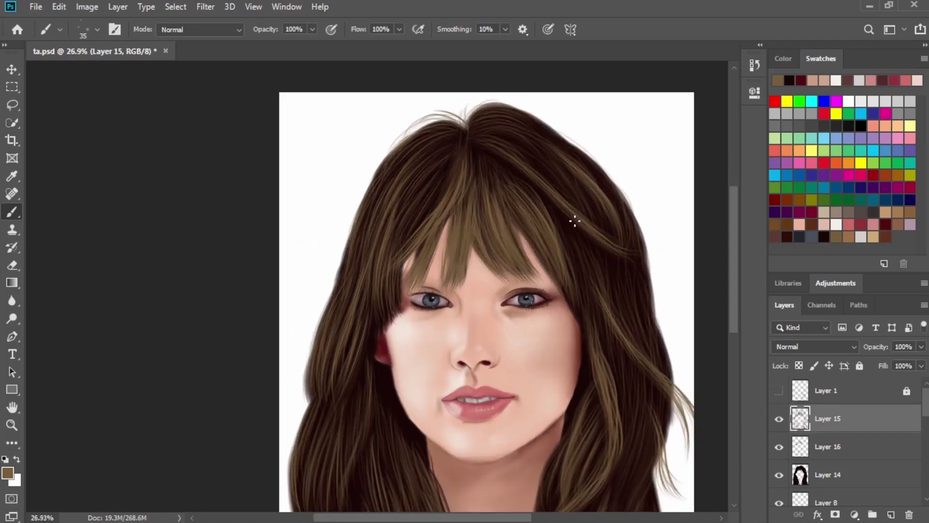
pyautogui.scroll(-1, 574, 221)
pyautogui.moveTo(568, 351); pyautogui.dragTo(550, 234)
pyautogui.moveTo(571, 300)
pyautogui.mouseDown()
pyautogui.moveTo(540, 270)
pyautogui.moveTo(556, 322)
pyautogui.moveTo(591, 350)
pyautogui.mouseUp()
pyautogui.scroll(2, 578, 351)
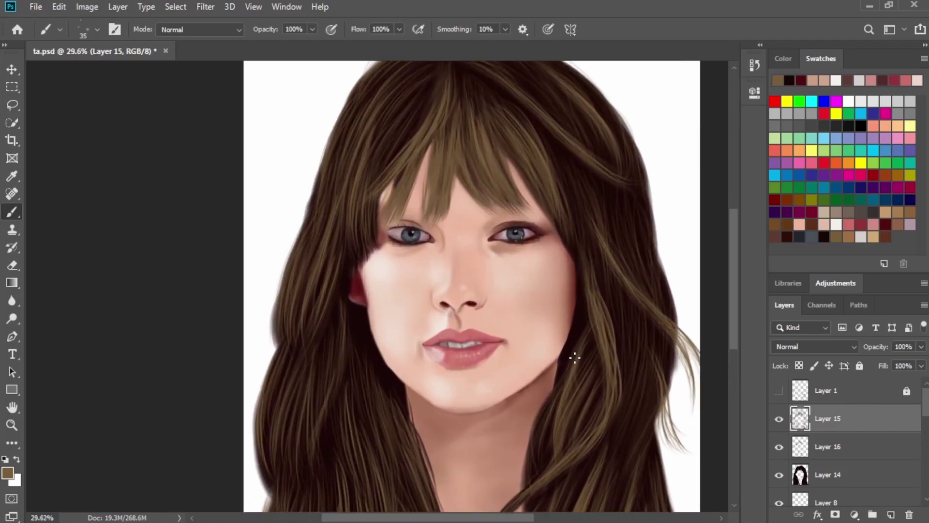
pyautogui.moveTo(557, 315); pyautogui.dragTo(579, 381)
pyautogui.moveTo(612, 301); pyautogui.dragTo(608, 323)
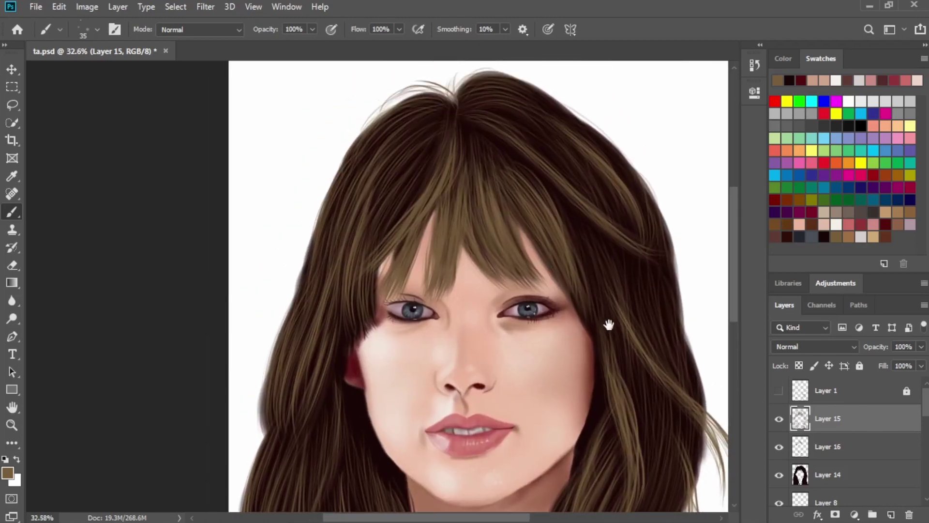
# Create a new layer above Layer 15 and paint strands in a lighter, warmer brown swatch colour over the middle of the fringe.
pyautogui.click(891, 513)
pyautogui.click(855, 234)
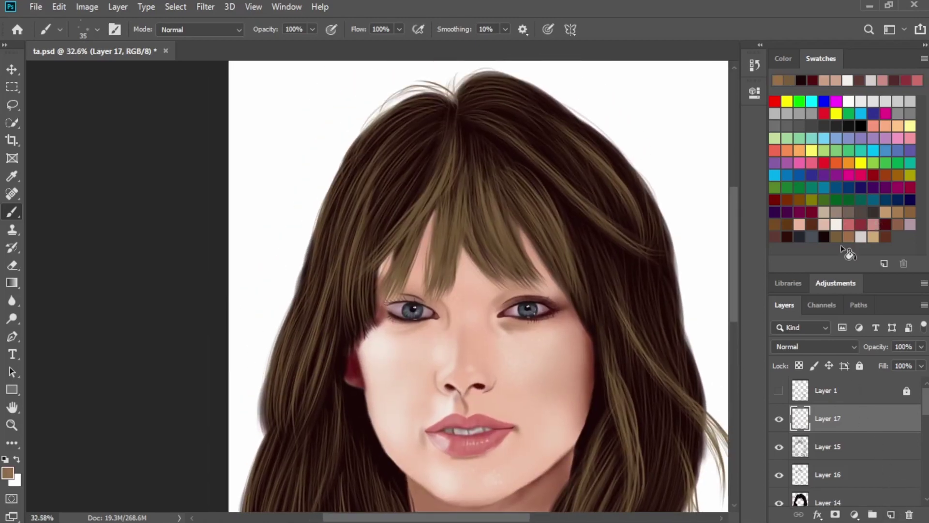
pyautogui.scroll(3, 484, 250)
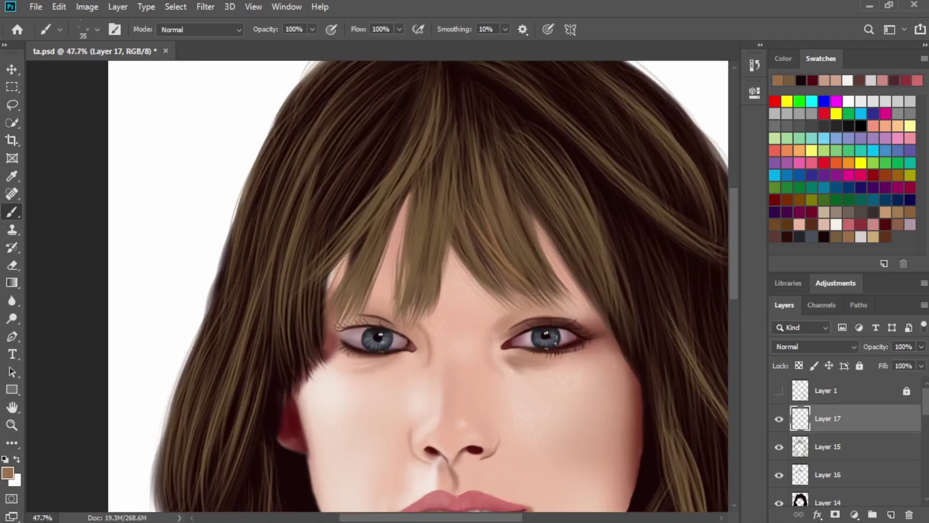
pyautogui.moveTo(479, 222); pyautogui.dragTo(467, 165)
pyautogui.moveTo(540, 284); pyautogui.dragTo(499, 199)
pyautogui.moveTo(510, 253)
pyautogui.mouseDown()
pyautogui.moveTo(486, 171)
pyautogui.moveTo(503, 172)
pyautogui.mouseUp()
pyautogui.moveTo(549, 277); pyautogui.dragTo(505, 179)
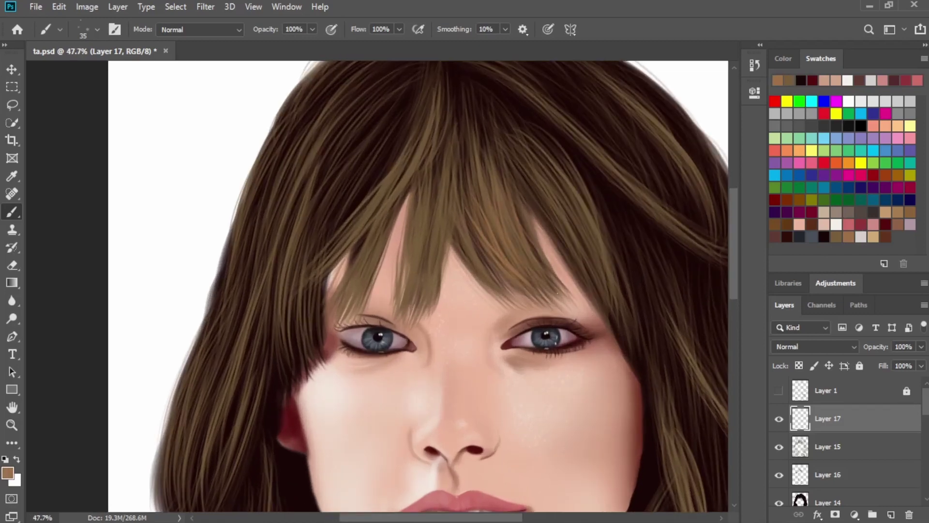
pyautogui.moveTo(466, 144); pyautogui.dragTo(472, 208)
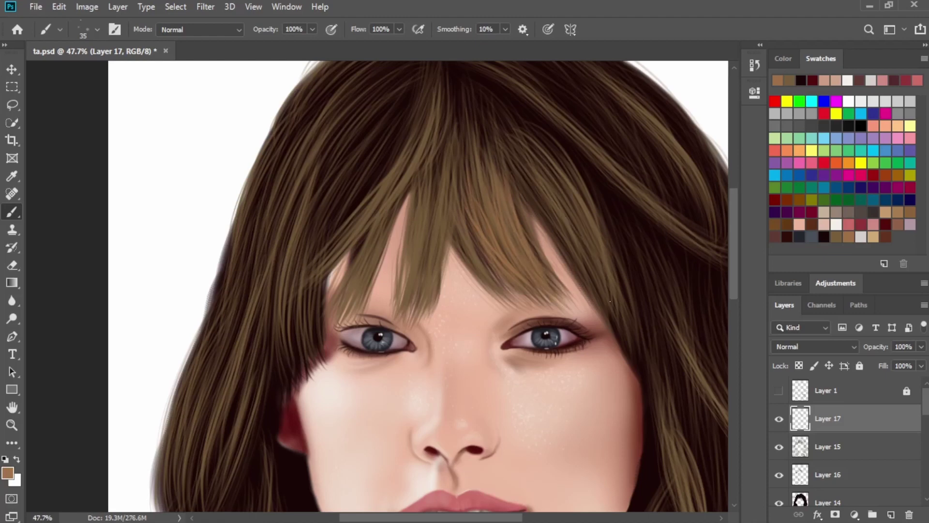
# Extend the warm brown strands over the right, centre and left sections of the fringe.
pyautogui.moveTo(600, 302); pyautogui.dragTo(514, 178)
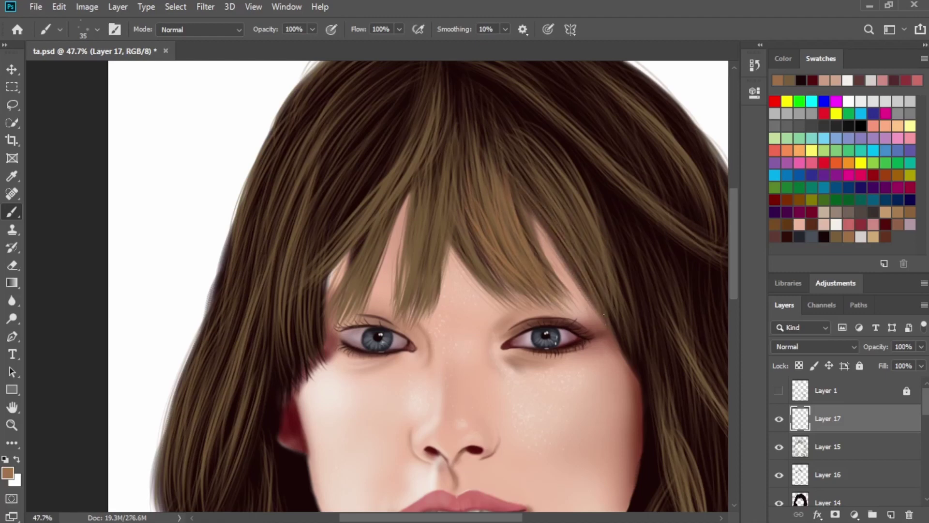
pyautogui.moveTo(579, 239); pyautogui.dragTo(629, 360)
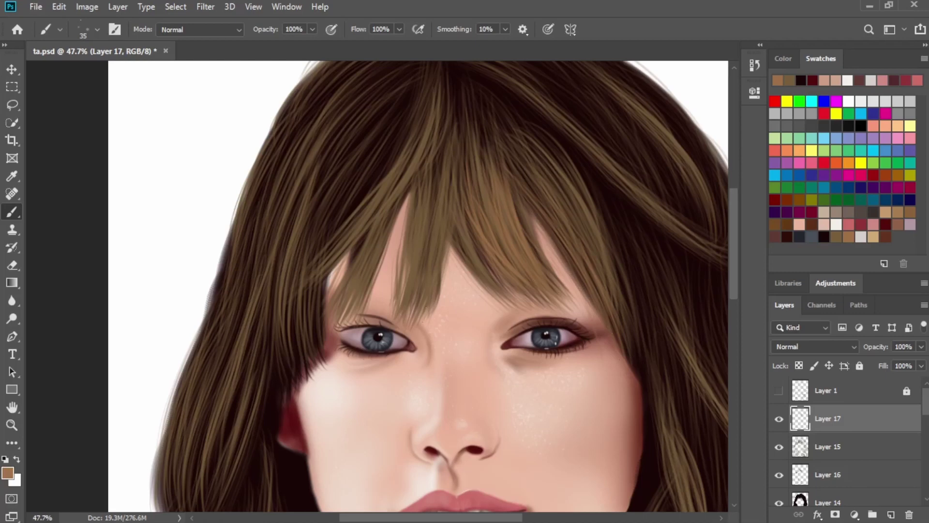
pyautogui.moveTo(425, 310); pyautogui.dragTo(434, 232)
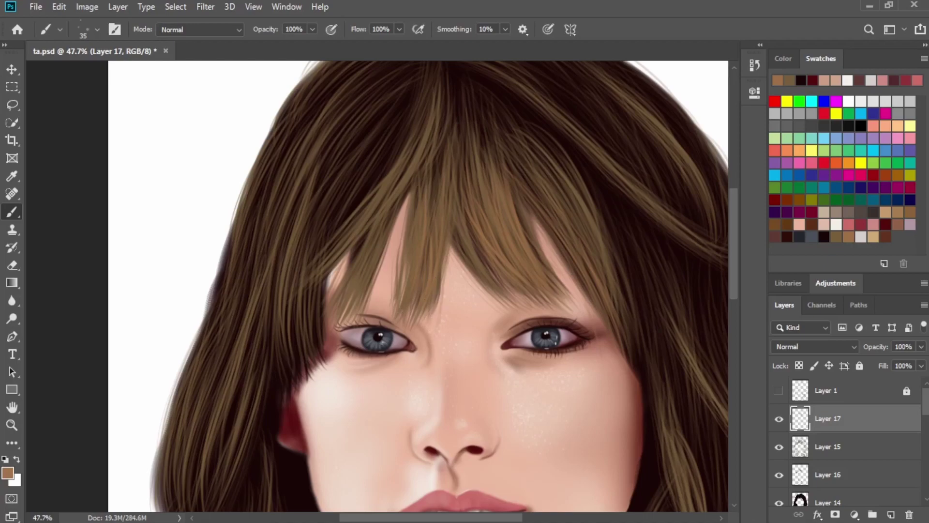
pyautogui.moveTo(336, 315); pyautogui.dragTo(417, 189)
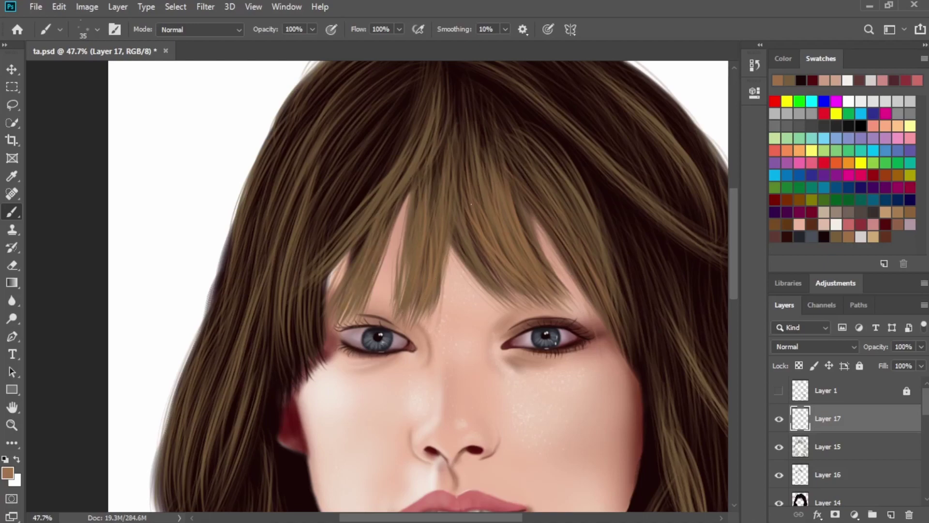
pyautogui.moveTo(472, 205); pyautogui.dragTo(323, 321)
# Paint warm brown strands down the hair beside the eye and cheek on the portrait's right side.
pyautogui.moveTo(466, 275); pyautogui.dragTo(347, 176)
pyautogui.moveTo(556, 363)
pyautogui.mouseDown()
pyautogui.moveTo(455, 286)
pyautogui.moveTo(430, 183)
pyautogui.mouseUp()
pyautogui.moveTo(486, 287); pyautogui.dragTo(520, 402)
pyautogui.moveTo(503, 339)
pyautogui.mouseDown()
pyautogui.moveTo(465, 204)
pyautogui.moveTo(476, 247)
pyautogui.mouseUp()
pyautogui.moveTo(444, 168); pyautogui.dragTo(467, 265)
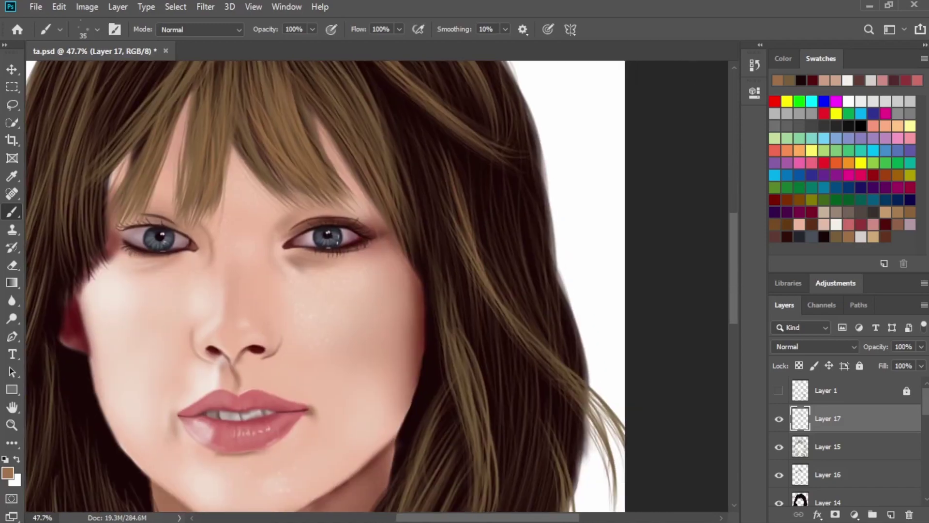
pyautogui.moveTo(457, 148); pyautogui.dragTo(491, 275)
pyautogui.moveTo(419, 148); pyautogui.dragTo(457, 285)
pyautogui.moveTo(417, 130); pyautogui.dragTo(462, 346)
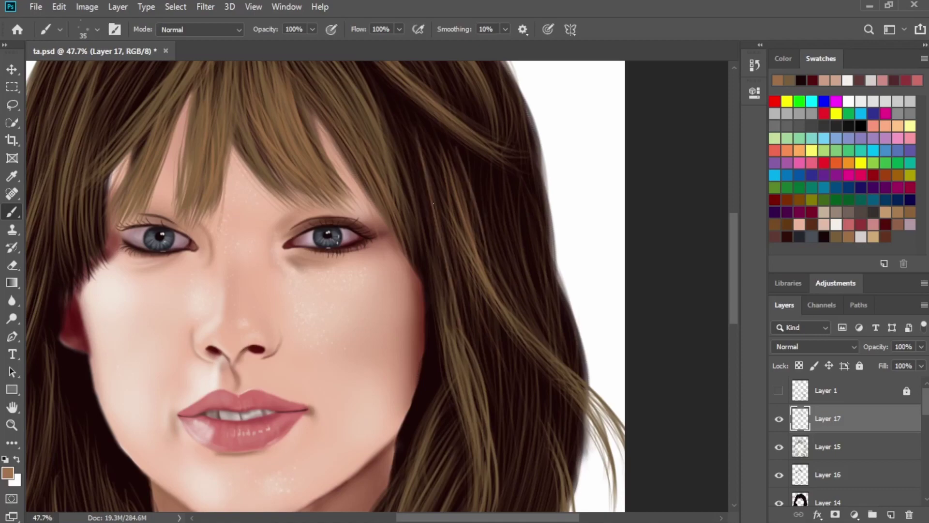
pyautogui.moveTo(431, 207); pyautogui.dragTo(458, 352)
pyautogui.moveTo(481, 155); pyautogui.dragTo(508, 300)
pyautogui.moveTo(486, 178); pyautogui.dragTo(519, 308)
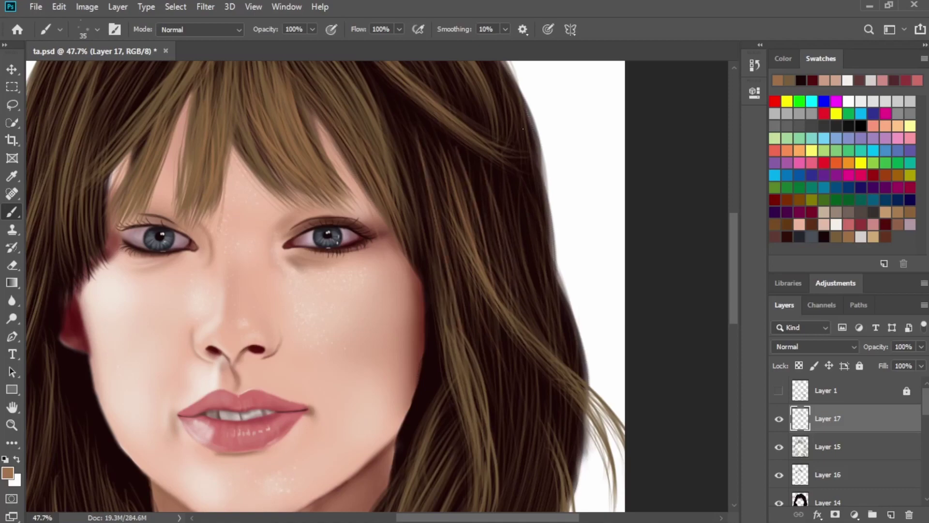
# Paint thin warm brown flyaway hairs along the outer edge of the hair on the portrait's right side.
pyautogui.moveTo(524, 135)
pyautogui.mouseDown()
pyautogui.moveTo(545, 240)
pyautogui.moveTo(556, 250)
pyautogui.mouseUp()
pyautogui.moveTo(539, 159); pyautogui.dragTo(567, 375)
pyautogui.moveTo(565, 345); pyautogui.dragTo(605, 460)
pyautogui.moveTo(557, 296); pyautogui.dragTo(571, 380)
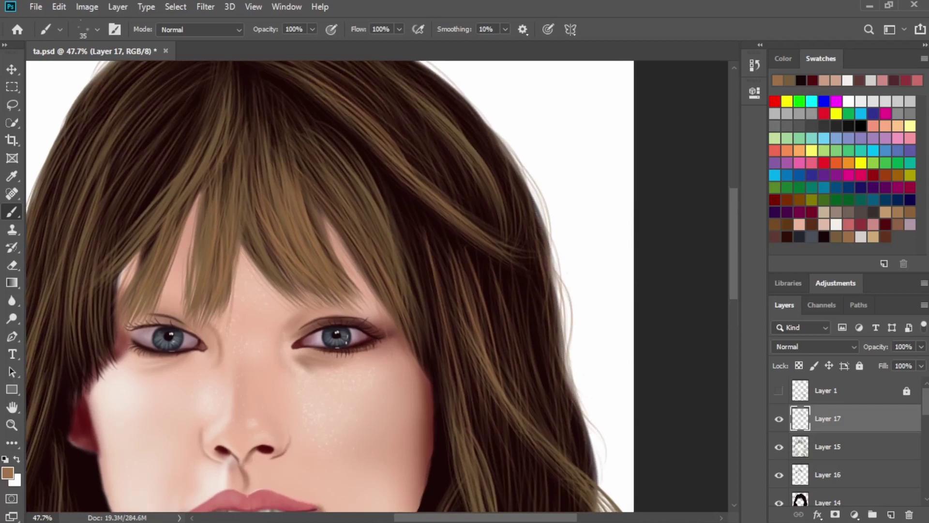
pyautogui.moveTo(549, 230); pyautogui.dragTo(568, 348)
pyautogui.moveTo(562, 302); pyautogui.dragTo(586, 400)
pyautogui.moveTo(456, 241); pyautogui.dragTo(582, 394)
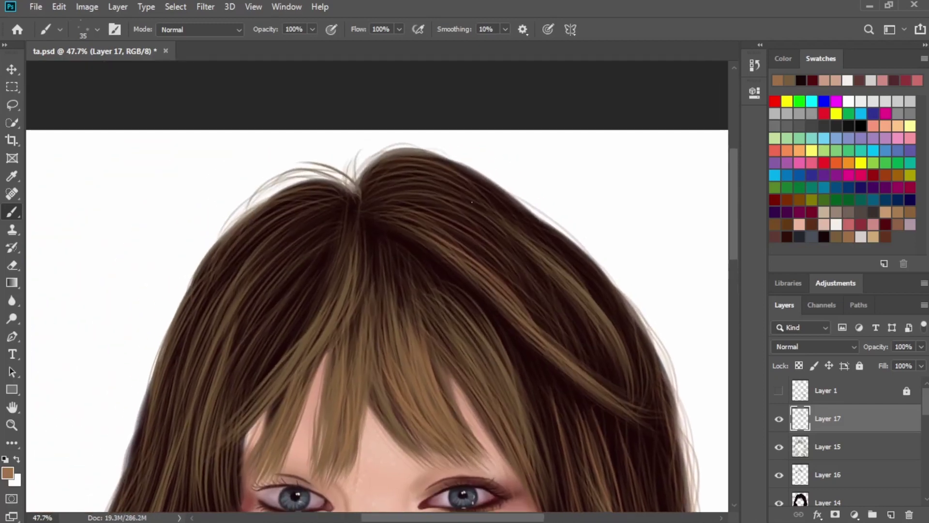
pyautogui.moveTo(464, 161); pyautogui.dragTo(431, 131)
pyautogui.moveTo(462, 161); pyautogui.dragTo(405, 135)
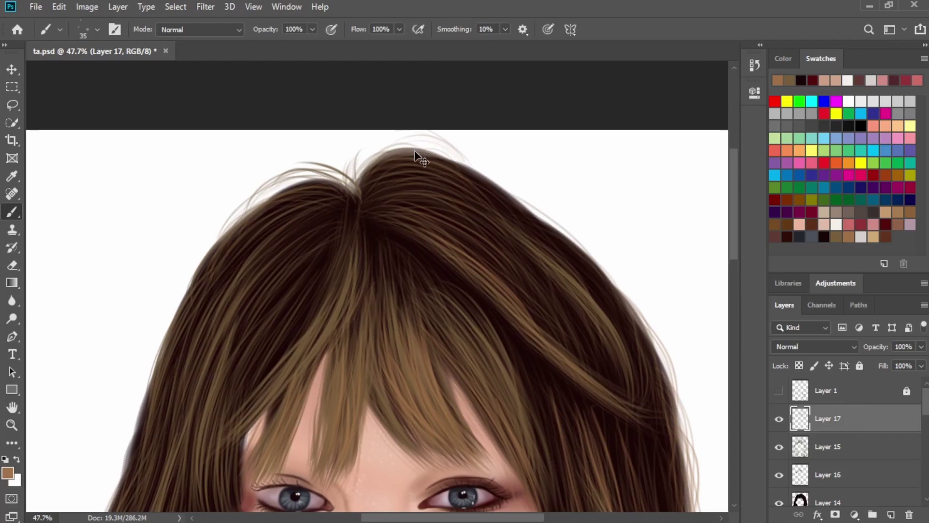
pyautogui.hotkey('ctrl', 'z')
pyautogui.hotkey('ctrl', 'z')
# Paint fine flyaway hairs along the crown's right outline, first at 30% brush opacity and then at 100%.
pyautogui.press('3')
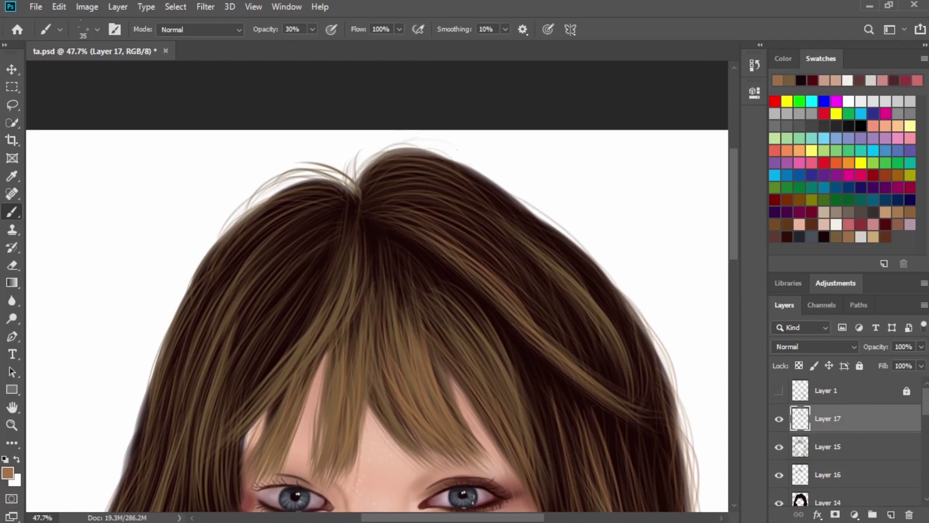
pyautogui.moveTo(456, 149)
pyautogui.mouseDown()
pyautogui.moveTo(537, 198)
pyautogui.moveTo(587, 268)
pyautogui.mouseUp()
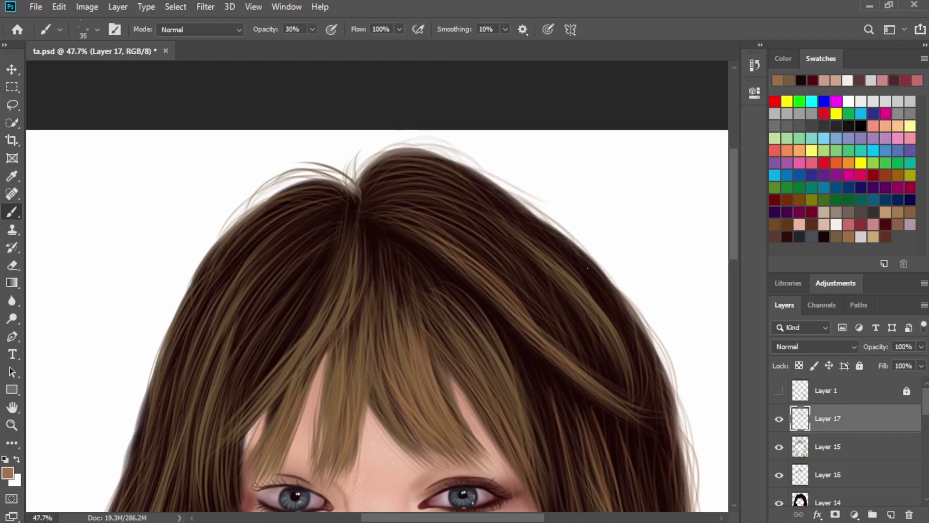
pyautogui.click(312, 29)
pyautogui.moveTo(448, 151); pyautogui.dragTo(499, 181)
pyautogui.hotkey('ctrl', 'z')
pyautogui.moveTo(435, 152); pyautogui.dragTo(541, 208)
pyautogui.moveTo(527, 206)
pyautogui.mouseDown()
pyautogui.moveTo(587, 242)
pyautogui.moveTo(600, 266)
pyautogui.mouseUp()
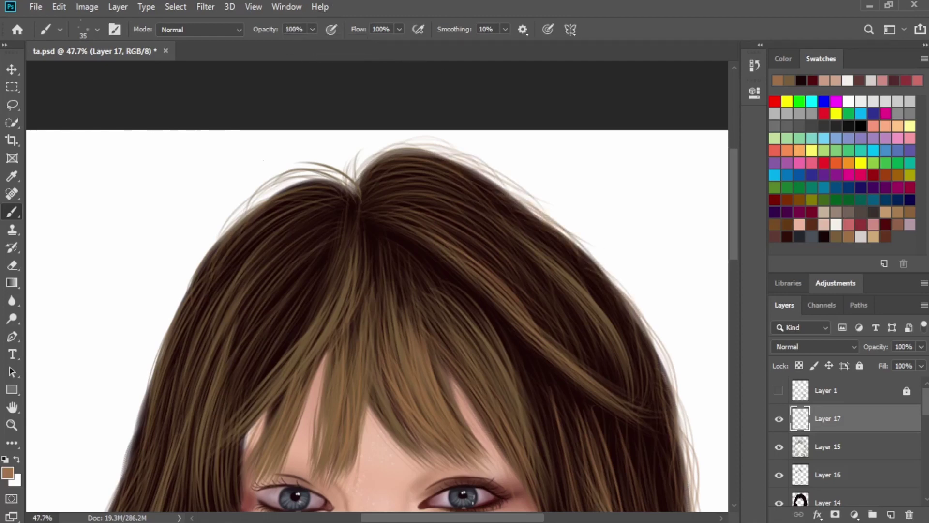
# Paint warm brown flyaway hairs along the left outline of the crown and down beside the temple.
pyautogui.moveTo(296, 179); pyautogui.dragTo(227, 223)
pyautogui.moveTo(263, 308)
pyautogui.mouseDown()
pyautogui.moveTo(349, 231)
pyautogui.moveTo(417, 190)
pyautogui.mouseUp()
pyautogui.moveTo(345, 170); pyautogui.dragTo(297, 246)
pyautogui.moveTo(348, 155); pyautogui.dragTo(322, 198)
pyautogui.moveTo(364, 131)
pyautogui.mouseDown()
pyautogui.moveTo(333, 181)
pyautogui.moveTo(269, 379)
pyautogui.moveTo(395, 222)
pyautogui.moveTo(323, 297)
pyautogui.mouseUp()
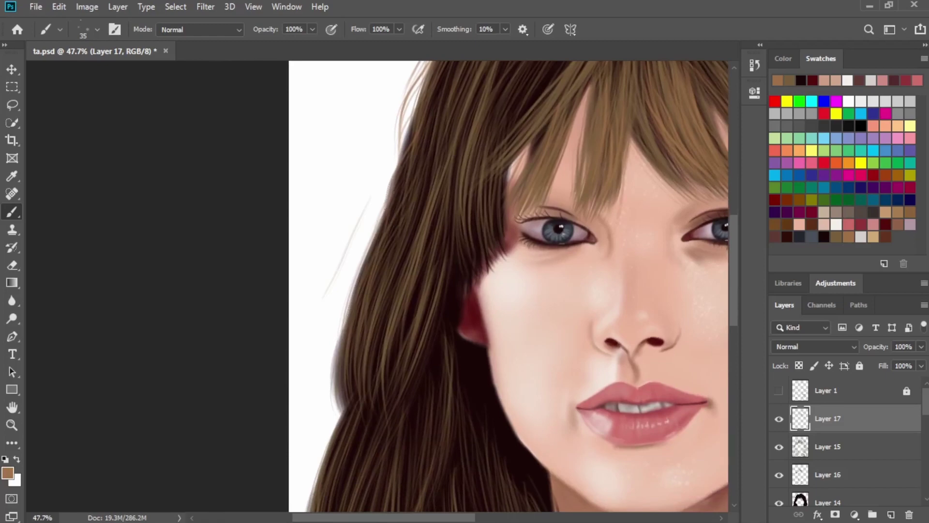
# Paint a cluster of loose flyaway wisps off the hair's left outer edge at eye level.
pyautogui.moveTo(384, 202); pyautogui.dragTo(346, 272)
pyautogui.moveTo(381, 210); pyautogui.dragTo(349, 293)
pyautogui.moveTo(388, 184); pyautogui.dragTo(348, 257)
pyautogui.moveTo(390, 184); pyautogui.dragTo(337, 326)
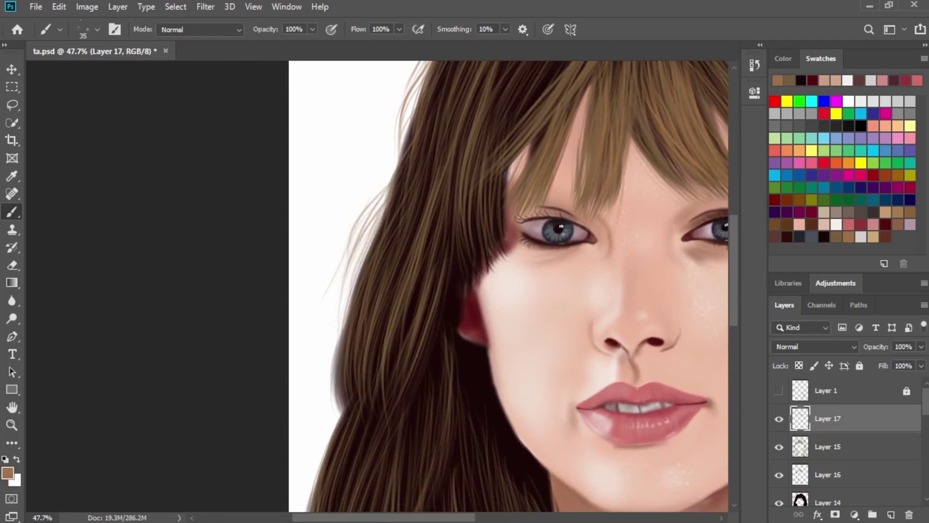
pyautogui.moveTo(396, 156); pyautogui.dragTo(375, 190)
pyautogui.moveTo(404, 139); pyautogui.dragTo(388, 178)
# Continue the thin flyaway hairs down the hair's left outer edge from eye level to mouth level.
pyautogui.moveTo(348, 276); pyautogui.dragTo(322, 377)
pyautogui.moveTo(334, 319)
pyautogui.mouseDown()
pyautogui.moveTo(330, 410)
pyautogui.moveTo(389, 238)
pyautogui.mouseUp()
pyautogui.moveTo(357, 256); pyautogui.dragTo(314, 421)
pyautogui.moveTo(413, 301); pyautogui.dragTo(398, 180)
pyautogui.moveTo(305, 310); pyautogui.dragTo(325, 378)
pyautogui.moveTo(323, 390); pyautogui.dragTo(356, 280)
pyautogui.moveTo(362, 280)
pyautogui.mouseDown()
pyautogui.moveTo(324, 394)
pyautogui.moveTo(324, 425)
pyautogui.mouseUp()
pyautogui.moveTo(409, 306); pyautogui.dragTo(347, 391)
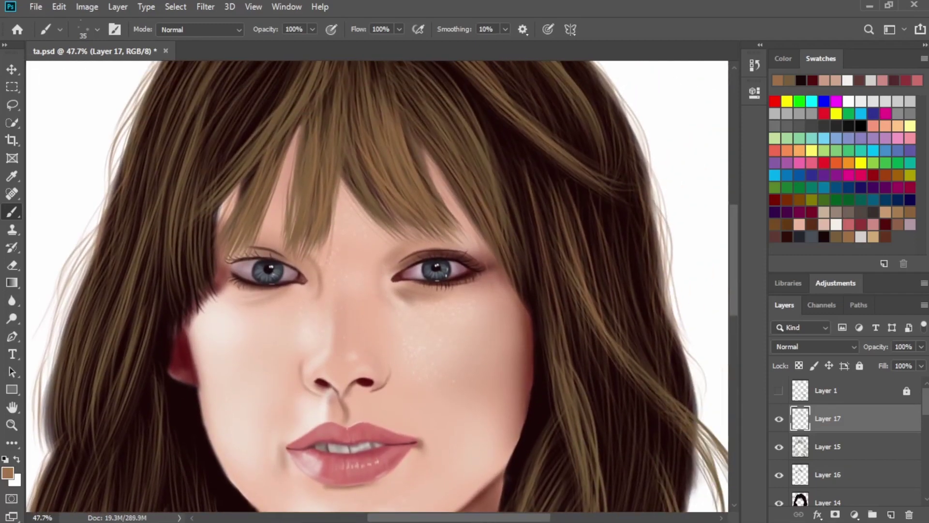
pyautogui.moveTo(332, 310); pyautogui.dragTo(443, 243)
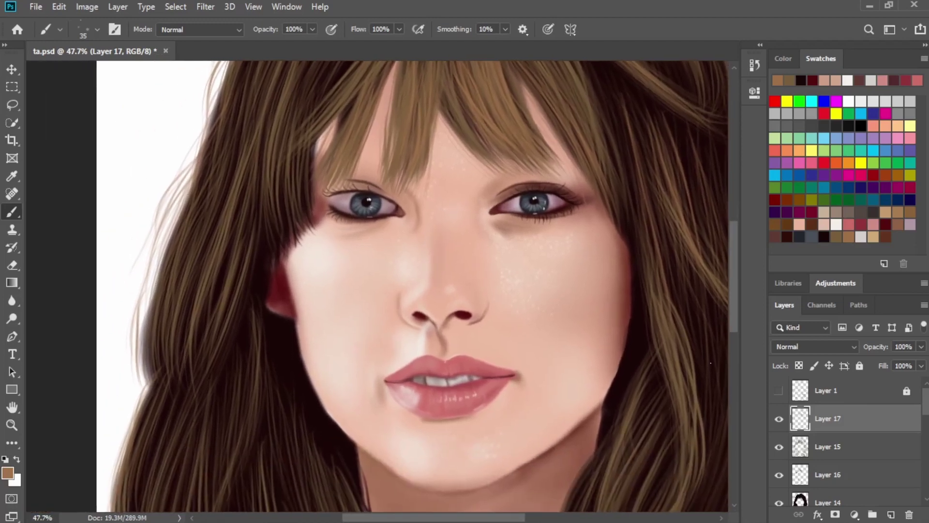
# On Layer 13, erase small touches along the cheek edge beside the ear with the soft 40 px eraser.
pyautogui.scroll(-5, 912, 410)
pyautogui.click(793, 425)
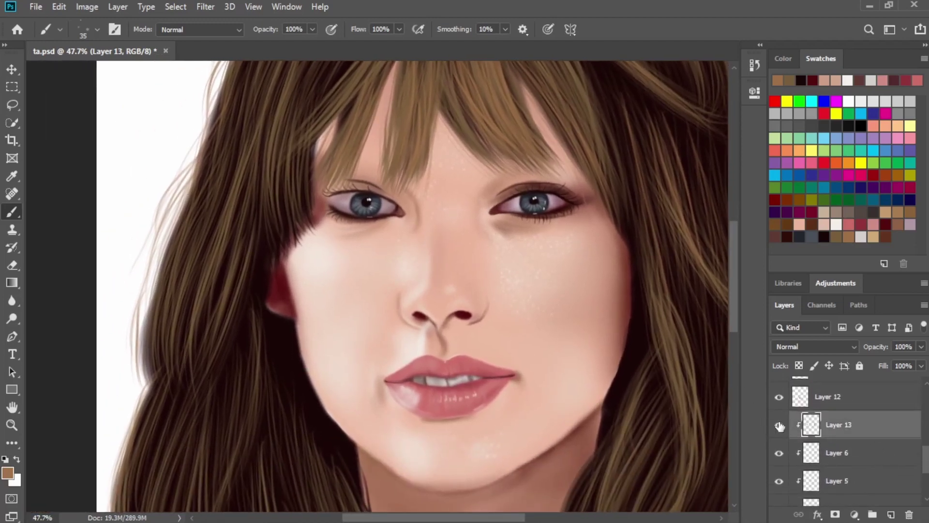
pyautogui.press('e')
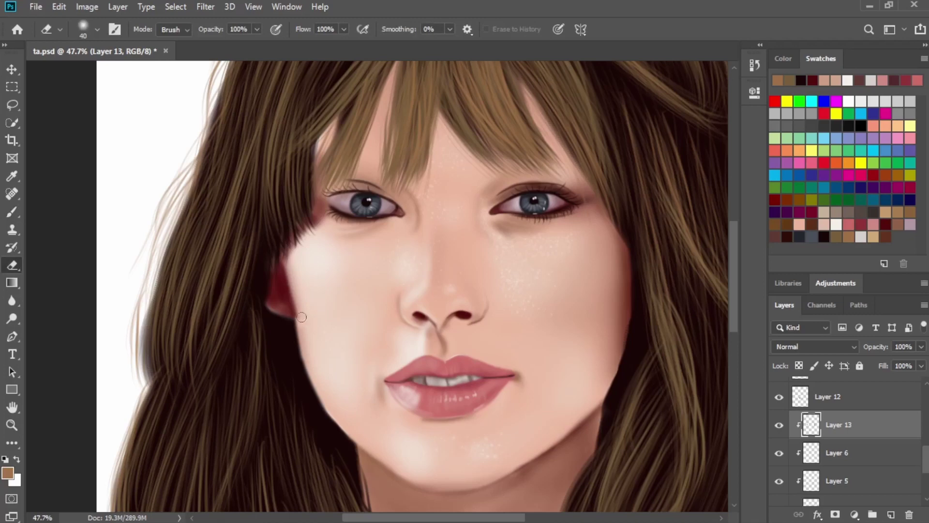
pyautogui.moveTo(301, 317); pyautogui.dragTo(289, 253)
pyautogui.hotkey('ctrl', 'z')
pyautogui.moveTo(313, 323)
pyautogui.mouseDown()
pyautogui.moveTo(296, 305)
pyautogui.moveTo(291, 257)
pyautogui.moveTo(312, 342)
pyautogui.mouseUp()
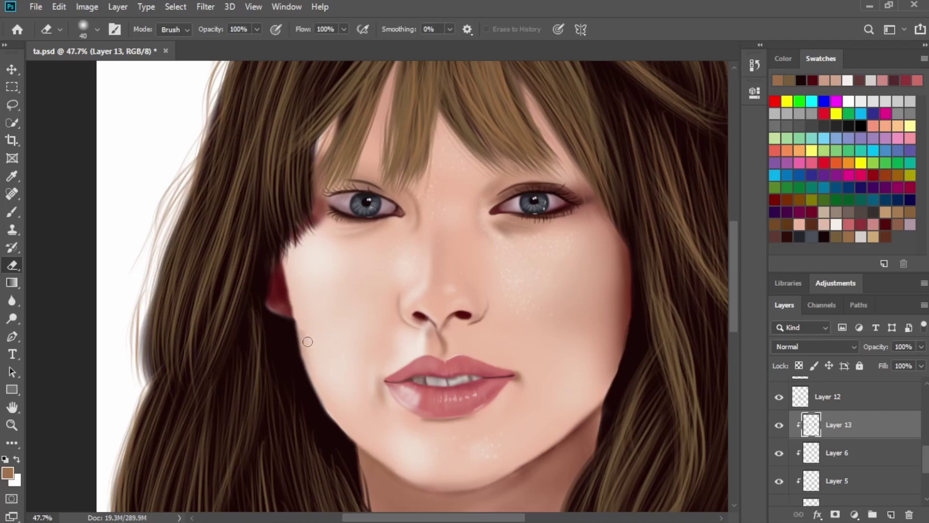
# Brush dark red sampled from the ear up along the ear's shading using the Soft Round Pressure Opacity brush at 35 px.
pyautogui.press('b')
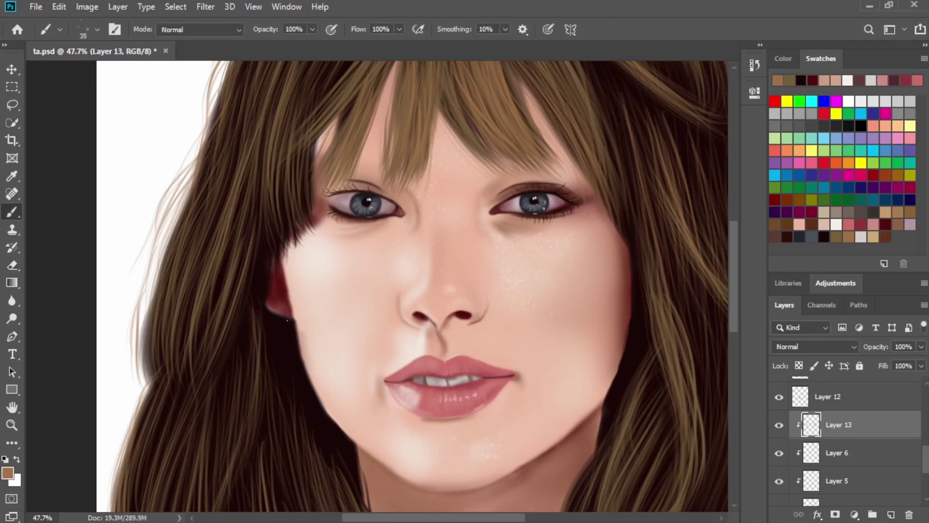
pyautogui.keyDown('alt'); pyautogui.click(281, 286); pyautogui.keyUp('alt')
pyautogui.click(96, 30)
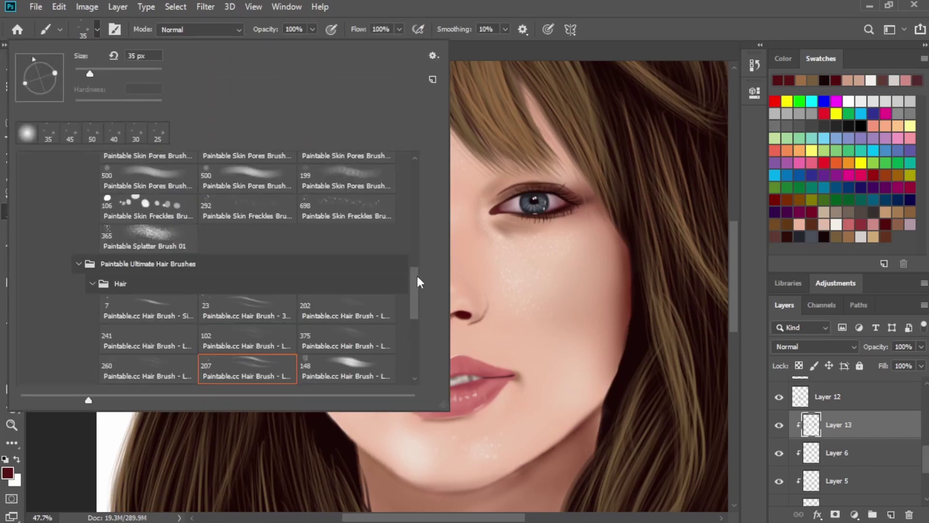
pyautogui.scroll(5, 413, 255)
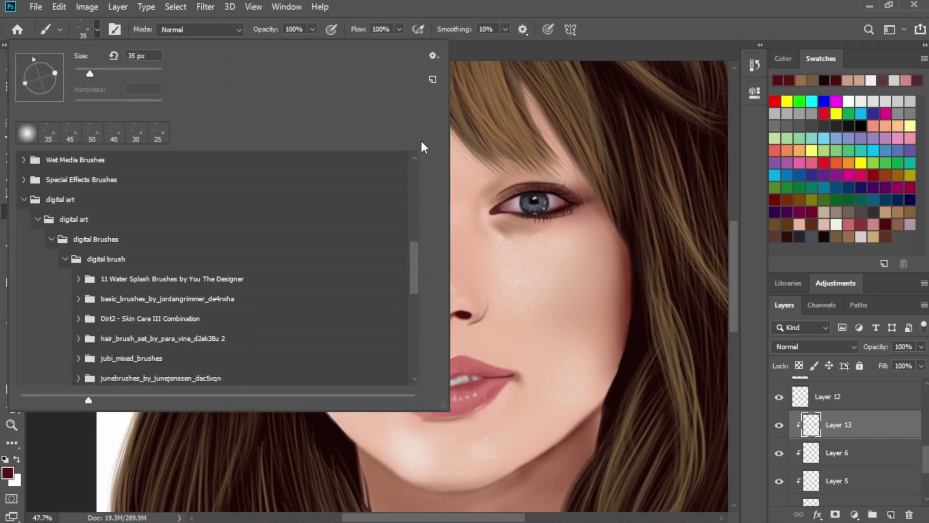
pyautogui.scroll(5, 420, 146)
pyautogui.click(99, 242)
pyautogui.click(621, 29)
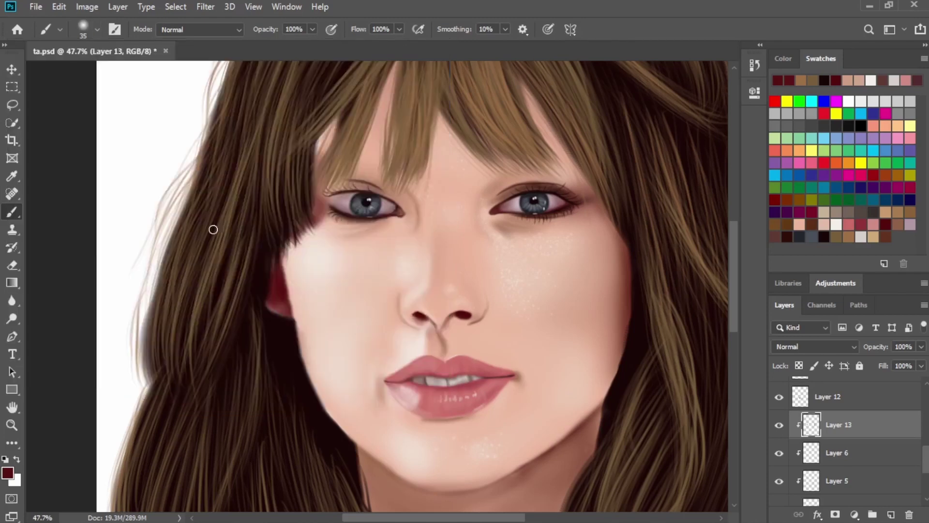
pyautogui.moveTo(286, 309); pyautogui.dragTo(280, 236)
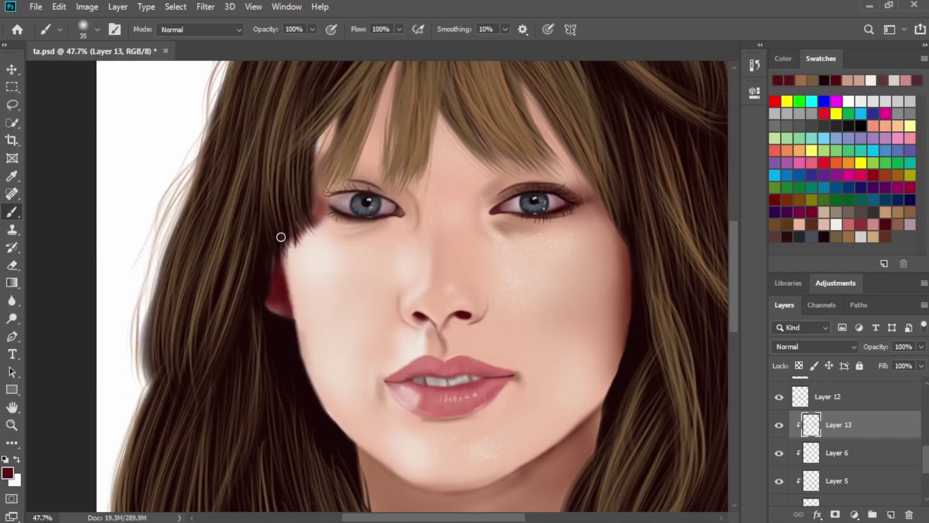
# Restore the 35 px hair brush and make Layer 17 the active layer.
pyautogui.click(97, 30)
pyautogui.click(66, 136)
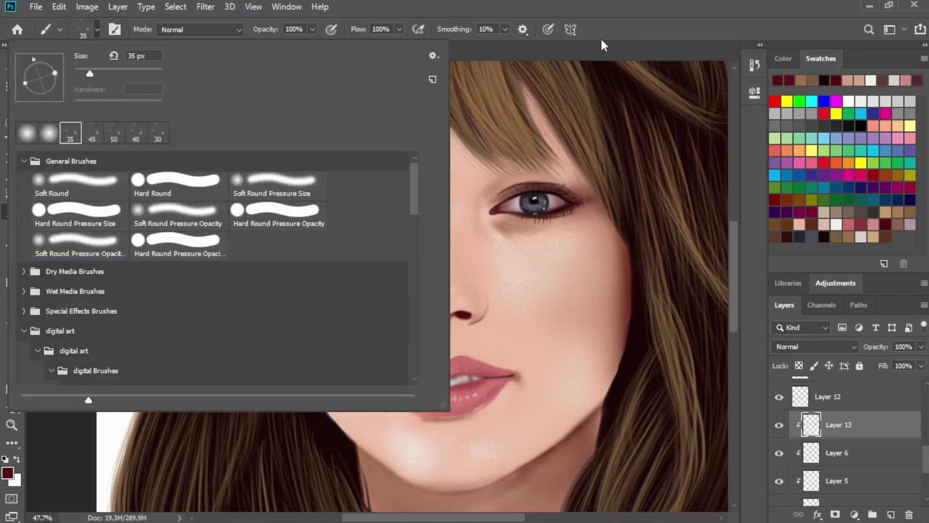
pyautogui.click(613, 32)
pyautogui.scroll(5, 837, 411)
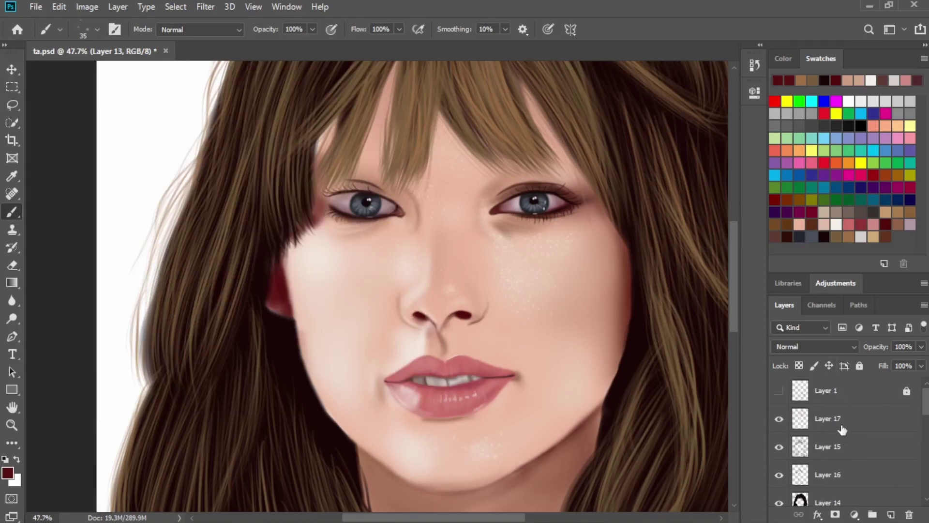
pyautogui.click(839, 422)
# Paint warm brown strands from the parting down the left side of the crown.
pyautogui.scroll(-1, 465, 247)
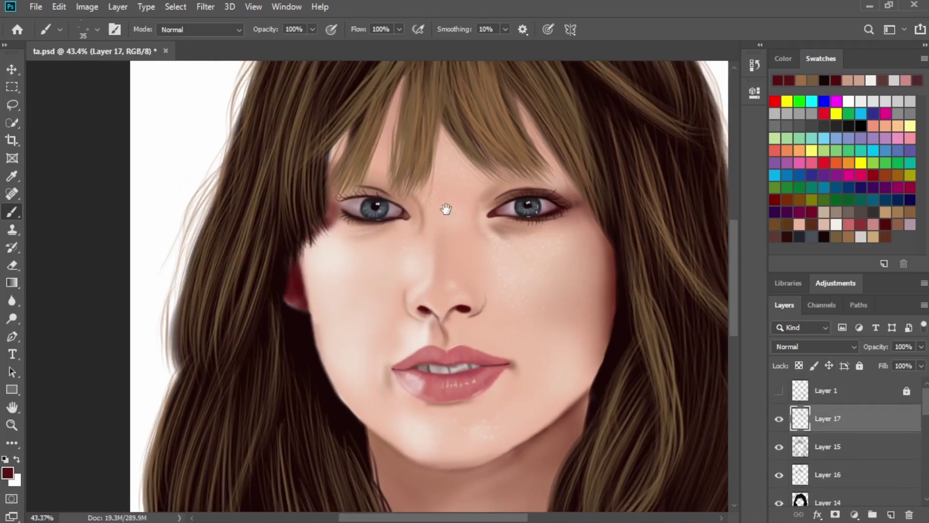
pyautogui.moveTo(445, 209); pyautogui.dragTo(509, 381)
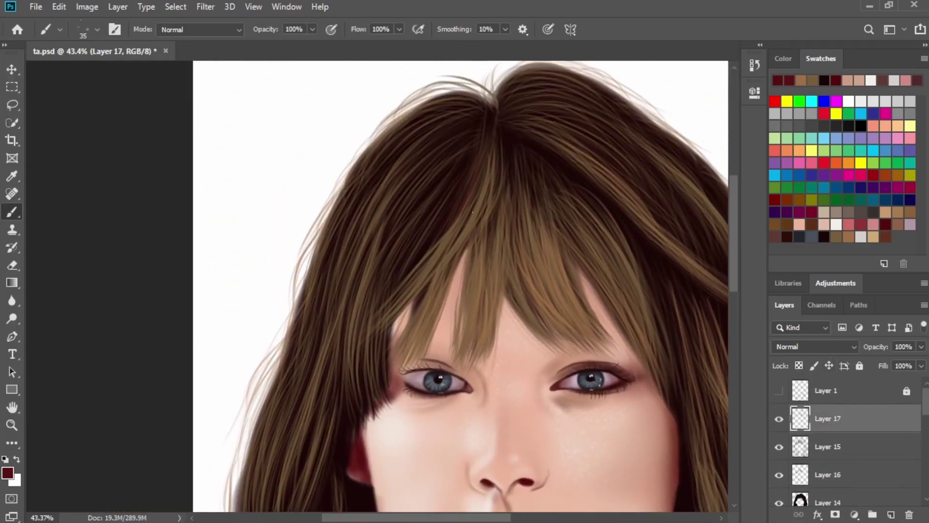
pyautogui.click(854, 236)
pyautogui.moveTo(477, 145); pyautogui.dragTo(395, 274)
pyautogui.moveTo(453, 157); pyautogui.dragTo(381, 266)
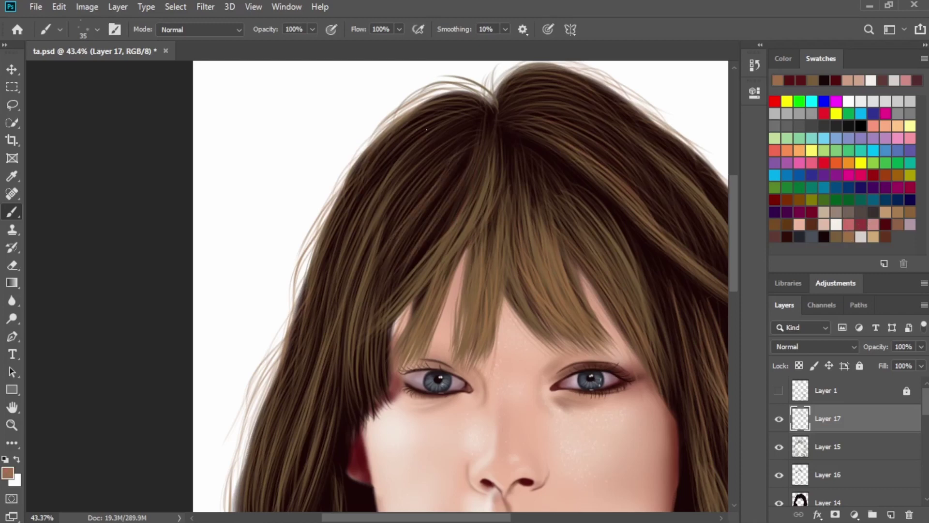
pyautogui.moveTo(454, 146); pyautogui.dragTo(395, 208)
pyautogui.moveTo(430, 134)
pyautogui.mouseDown()
pyautogui.moveTo(379, 199)
pyautogui.moveTo(353, 266)
pyautogui.mouseUp()
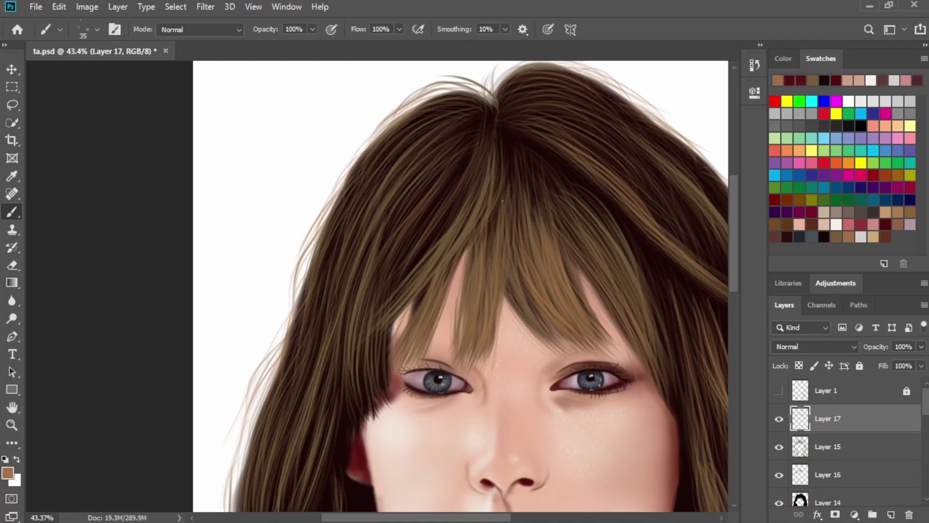
# Paint warm brown highlight strands down the wavy lock on the right of the face, from eye level to the neck.
pyautogui.moveTo(558, 283)
pyautogui.mouseDown()
pyautogui.moveTo(504, 245)
pyautogui.moveTo(460, 172)
pyautogui.mouseUp()
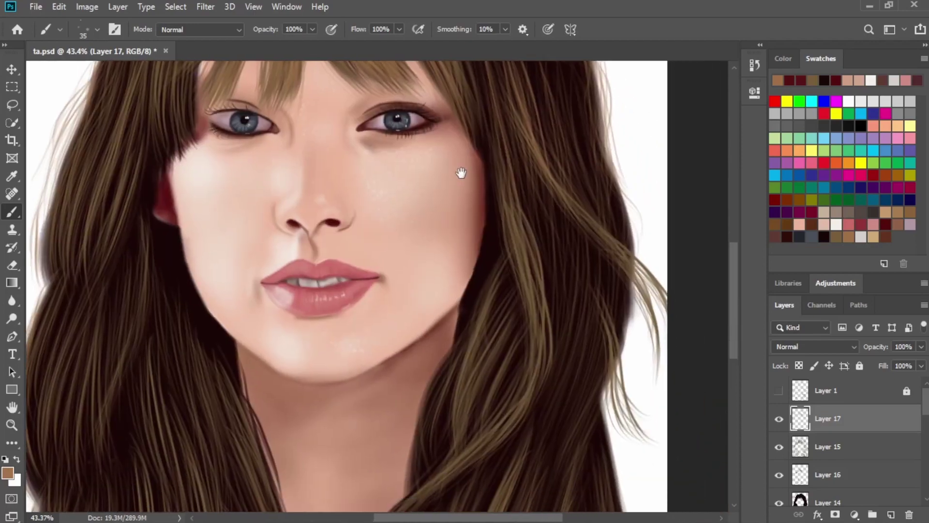
pyautogui.moveTo(496, 133)
pyautogui.mouseDown()
pyautogui.moveTo(520, 268)
pyautogui.moveTo(549, 356)
pyautogui.mouseUp()
pyautogui.moveTo(534, 268); pyautogui.dragTo(530, 399)
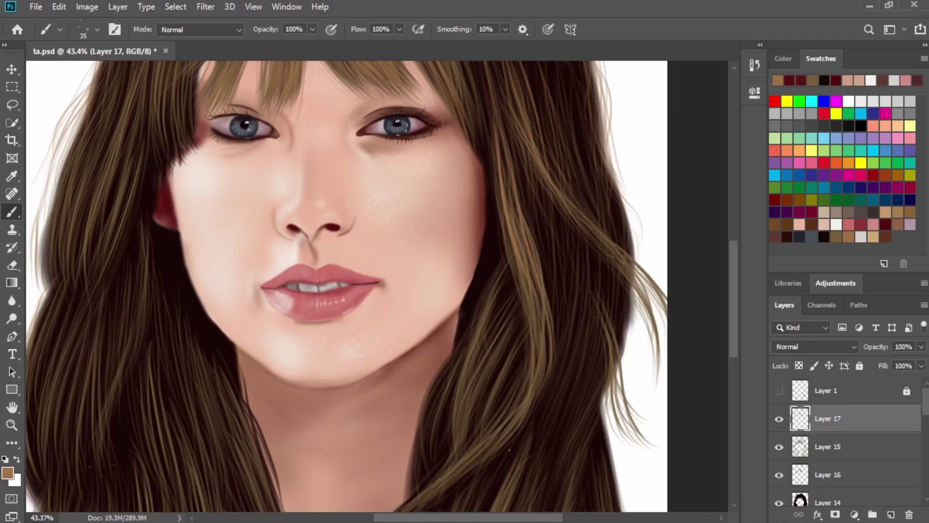
pyautogui.moveTo(525, 356); pyautogui.dragTo(474, 456)
# Add brown strands in the hair beside the right temple and along the inner lock next to the jaw.
pyautogui.moveTo(510, 191); pyautogui.dragTo(532, 322)
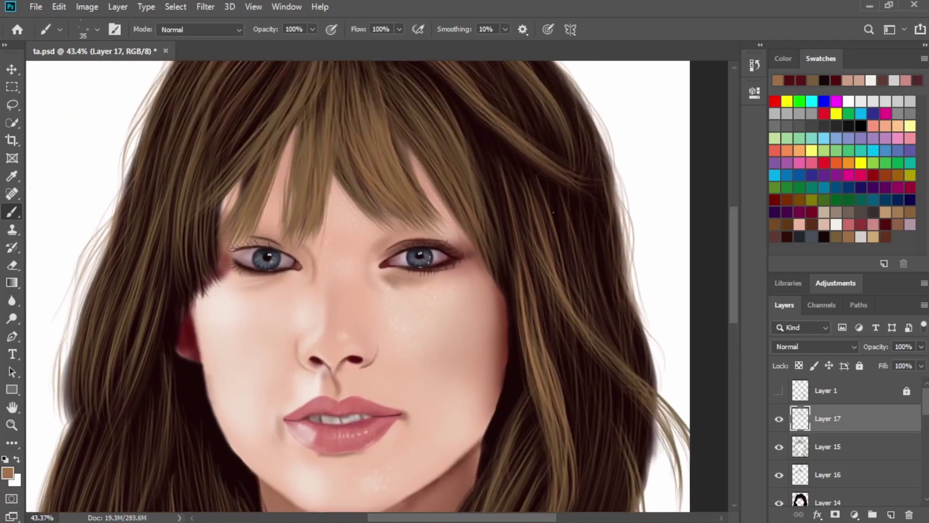
pyautogui.moveTo(503, 183); pyautogui.dragTo(518, 290)
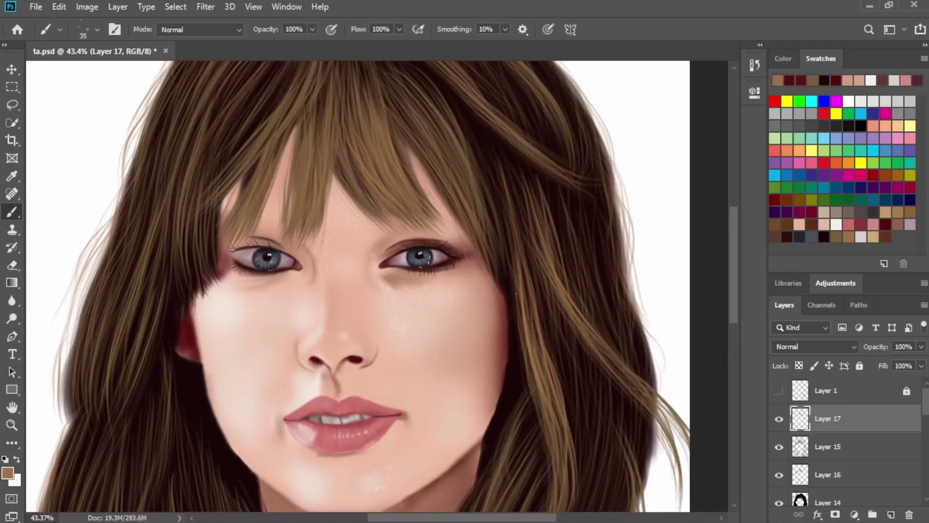
pyautogui.moveTo(510, 254)
pyautogui.mouseDown()
pyautogui.moveTo(524, 369)
pyautogui.moveTo(537, 211)
pyautogui.mouseUp()
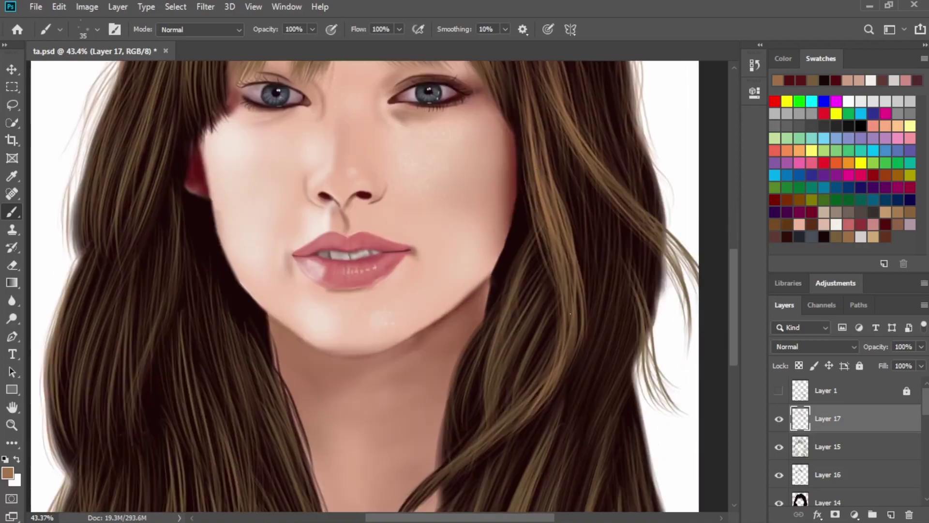
pyautogui.moveTo(527, 348); pyautogui.dragTo(527, 263)
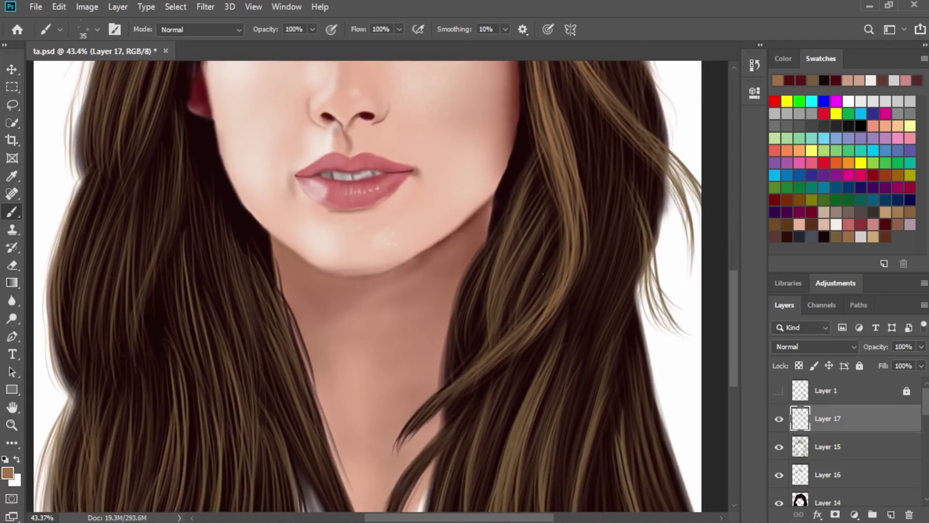
pyautogui.moveTo(551, 204)
pyautogui.mouseDown()
pyautogui.moveTo(557, 277)
pyautogui.moveTo(546, 227)
pyautogui.mouseUp()
pyautogui.moveTo(524, 252); pyautogui.dragTo(541, 178)
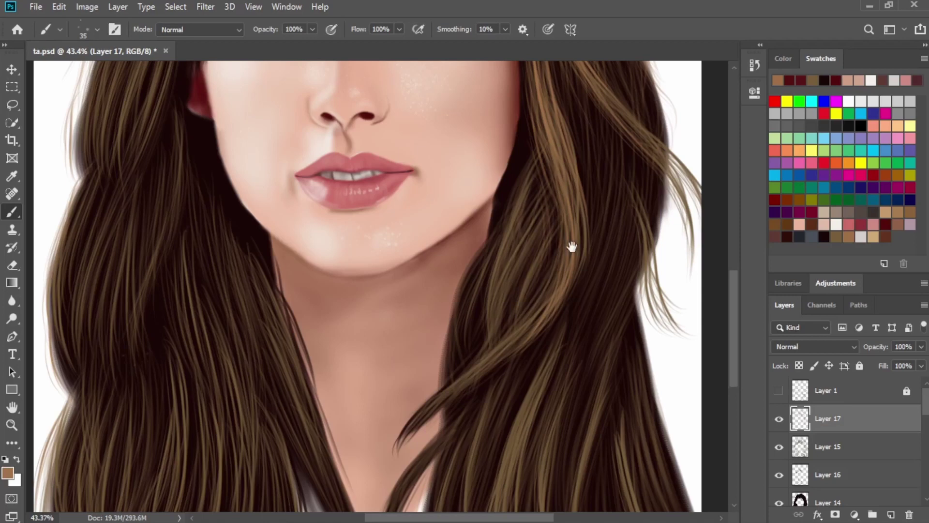
# Paint long brown strands through the lower hair on the right of the neck, beneath the curved lock.
pyautogui.moveTo(571, 247)
pyautogui.mouseDown()
pyautogui.moveTo(530, 168)
pyautogui.moveTo(498, 346)
pyautogui.mouseUp()
pyautogui.moveTo(518, 288); pyautogui.dragTo(487, 424)
pyautogui.moveTo(509, 269)
pyautogui.mouseDown()
pyautogui.moveTo(459, 440)
pyautogui.moveTo(444, 421)
pyautogui.mouseUp()
pyautogui.moveTo(455, 309); pyautogui.dragTo(426, 462)
pyautogui.moveTo(515, 299); pyautogui.dragTo(490, 455)
pyautogui.moveTo(504, 346); pyautogui.dragTo(492, 481)
pyautogui.moveTo(499, 329); pyautogui.dragTo(488, 457)
# Extend the brown strands toward the outer part of the lower right hair, down to the canvas edge.
pyautogui.moveTo(562, 265); pyautogui.dragTo(548, 401)
pyautogui.moveTo(558, 281); pyautogui.dragTo(526, 476)
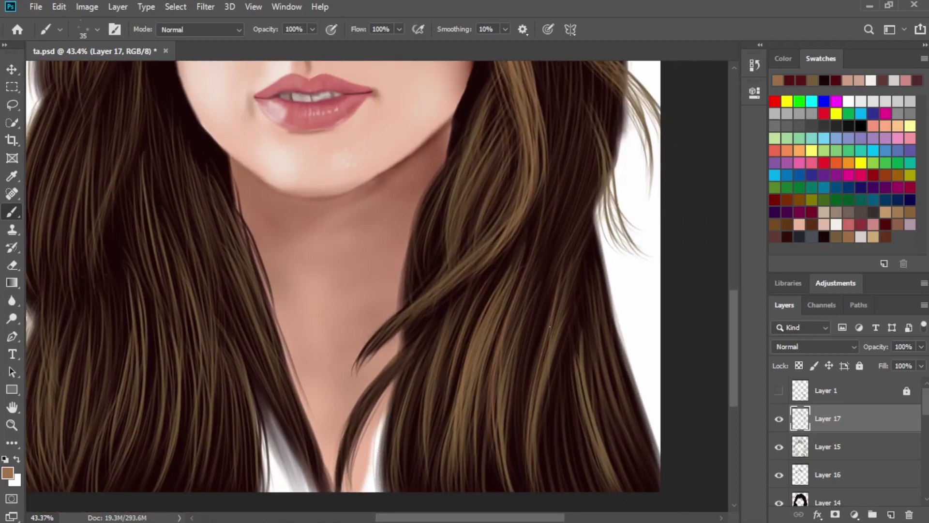
pyautogui.moveTo(550, 326); pyautogui.dragTo(536, 492)
pyautogui.moveTo(577, 323)
pyautogui.mouseDown()
pyautogui.moveTo(598, 448)
pyautogui.moveTo(569, 404)
pyautogui.mouseUp()
pyautogui.moveTo(569, 344)
pyautogui.mouseDown()
pyautogui.moveTo(594, 475)
pyautogui.moveTo(580, 477)
pyautogui.mouseUp()
pyautogui.moveTo(559, 374); pyautogui.dragTo(593, 491)
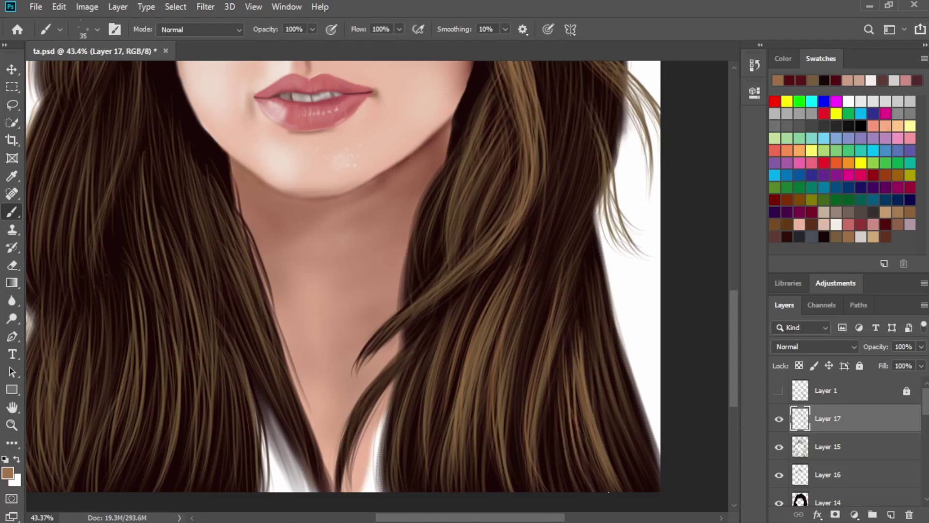
# Paint brown strands through the dark outer hair on the right side, around mouth and chin level.
pyautogui.moveTo(479, 201); pyautogui.dragTo(472, 367)
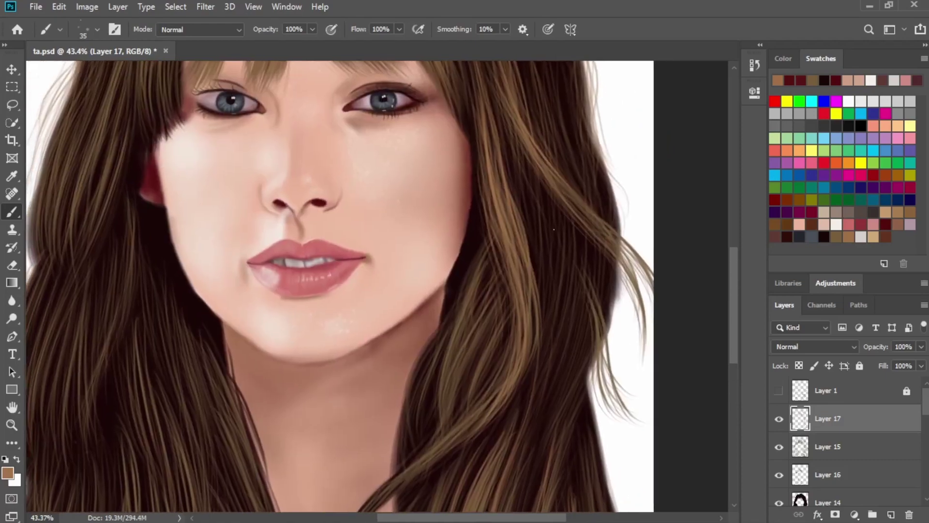
pyautogui.moveTo(560, 206); pyautogui.dragTo(555, 341)
pyautogui.moveTo(570, 229); pyautogui.dragTo(546, 387)
pyautogui.moveTo(572, 232); pyautogui.dragTo(550, 365)
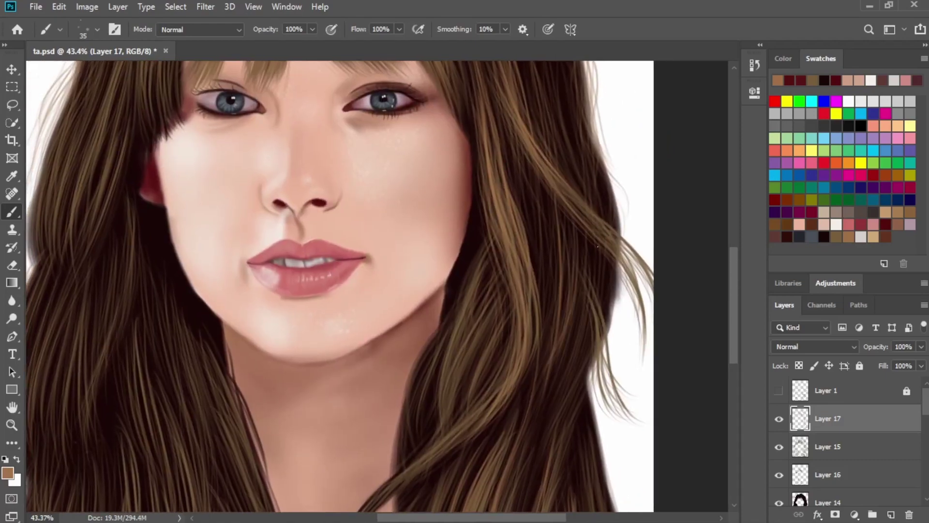
pyautogui.moveTo(597, 254); pyautogui.dragTo(599, 302)
pyautogui.moveTo(593, 317); pyautogui.dragTo(573, 394)
pyautogui.moveTo(600, 251)
pyautogui.mouseDown()
pyautogui.moveTo(591, 368)
pyautogui.moveTo(613, 486)
pyautogui.mouseUp()
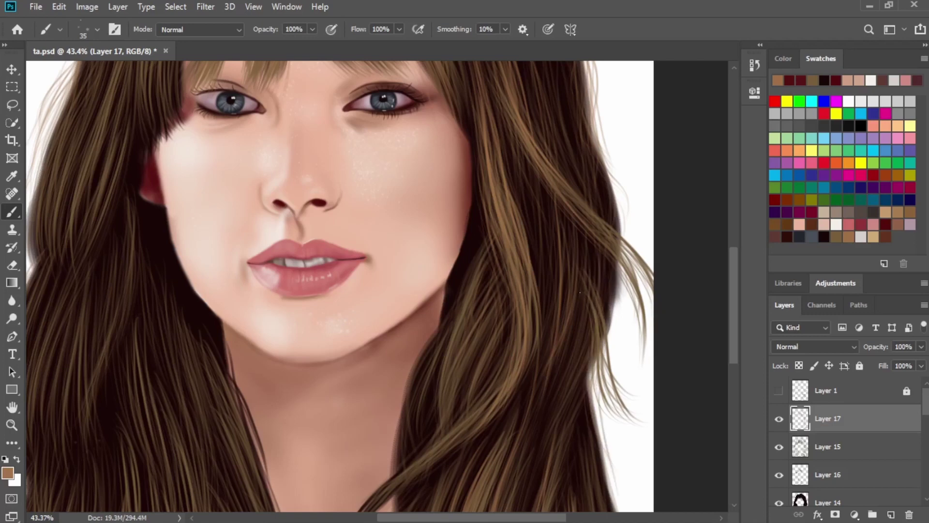
# Fill the gap behind the right wavy lock with brown strands and add more in the outer hair at eye level.
pyautogui.moveTo(536, 269); pyautogui.dragTo(541, 367)
pyautogui.moveTo(533, 299); pyautogui.dragTo(544, 391)
pyautogui.moveTo(529, 314); pyautogui.dragTo(538, 381)
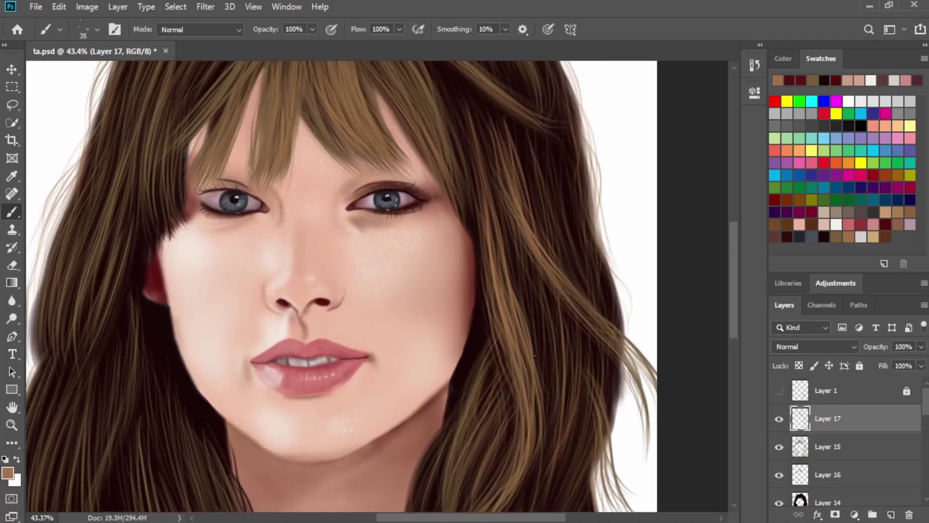
pyautogui.moveTo(545, 167); pyautogui.dragTo(582, 282)
pyautogui.moveTo(564, 174); pyautogui.dragTo(595, 288)
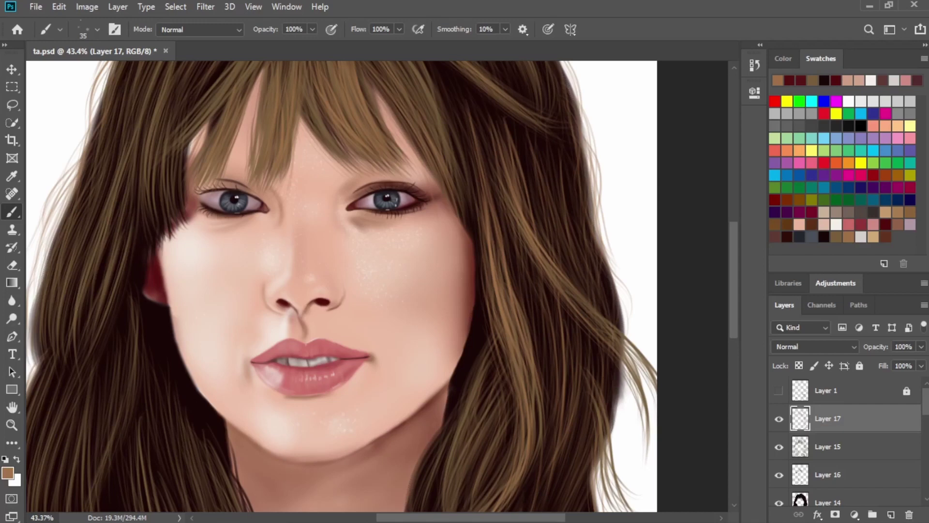
# Paint warm brown highlight strands down the front lock on the left side of the neck.
pyautogui.moveTo(318, 308); pyautogui.dragTo(549, 113)
pyautogui.moveTo(436, 199); pyautogui.dragTo(488, 107)
pyautogui.moveTo(497, 177); pyautogui.dragTo(534, 316)
pyautogui.moveTo(484, 189); pyautogui.dragTo(552, 347)
pyautogui.moveTo(484, 175)
pyautogui.mouseDown()
pyautogui.moveTo(512, 283)
pyautogui.moveTo(527, 263)
pyautogui.mouseUp()
pyautogui.moveTo(499, 180); pyautogui.dragTo(564, 368)
pyautogui.moveTo(537, 270); pyautogui.dragTo(591, 430)
pyautogui.moveTo(506, 290); pyautogui.dragTo(586, 445)
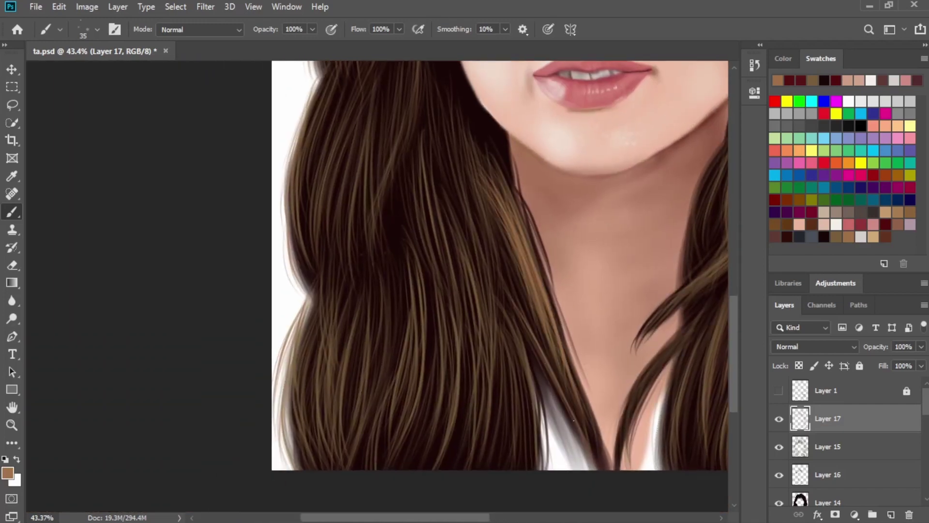
# Layer brown strands just behind the left front lock, running from the jaw toward the collar.
pyautogui.moveTo(520, 325); pyautogui.dragTo(553, 382)
pyautogui.moveTo(486, 193); pyautogui.dragTo(511, 287)
pyautogui.moveTo(469, 166); pyautogui.dragTo(523, 336)
pyautogui.moveTo(491, 206); pyautogui.dragTo(530, 321)
pyautogui.moveTo(499, 230); pyautogui.dragTo(528, 356)
pyautogui.moveTo(470, 174); pyautogui.dragTo(499, 312)
pyautogui.moveTo(455, 127); pyautogui.dragTo(510, 336)
pyautogui.moveTo(486, 249); pyautogui.dragTo(533, 419)
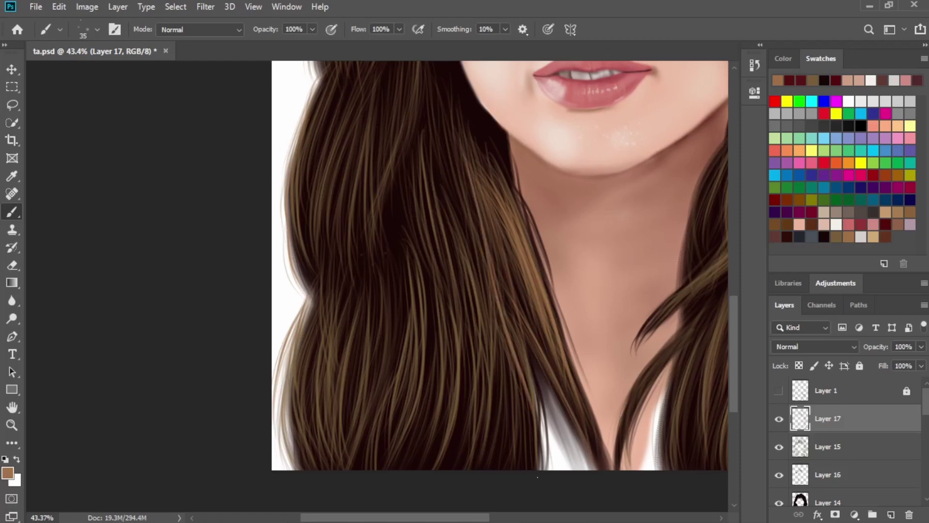
# Thicken the brown strands behind the left front lock down to the hair ends above the collar.
pyautogui.moveTo(511, 362); pyautogui.dragTo(528, 468)
pyautogui.moveTo(484, 222); pyautogui.dragTo(516, 352)
pyautogui.moveTo(475, 212); pyautogui.dragTo(522, 411)
pyautogui.moveTo(493, 269); pyautogui.dragTo(535, 451)
pyautogui.moveTo(495, 296); pyautogui.dragTo(525, 468)
# Paint brown strands down the middle of the left hair, from chin level to the ends.
pyautogui.moveTo(500, 315); pyautogui.dragTo(603, 299)
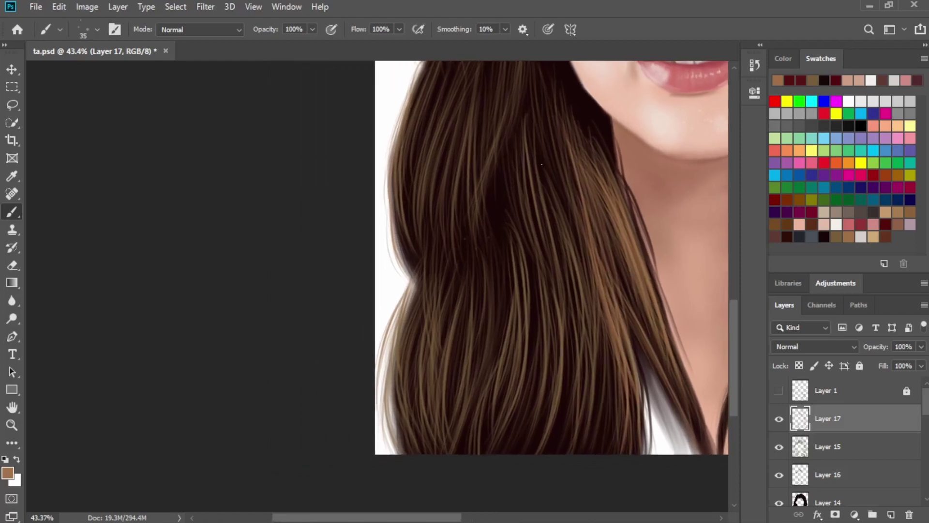
pyautogui.moveTo(556, 115); pyautogui.dragTo(576, 259)
pyautogui.moveTo(563, 171); pyautogui.dragTo(590, 270)
pyautogui.moveTo(544, 91); pyautogui.dragTo(575, 230)
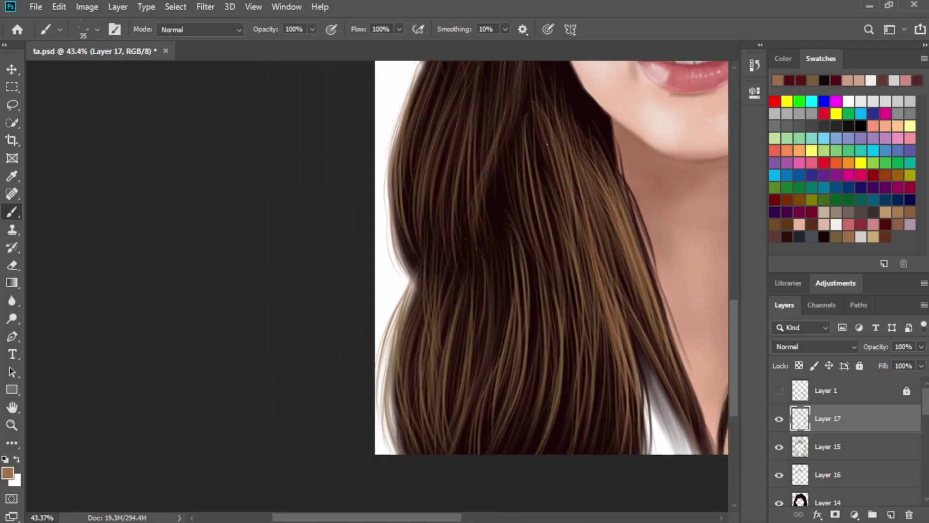
pyautogui.moveTo(539, 88); pyautogui.dragTo(570, 267)
pyautogui.moveTo(557, 184); pyautogui.dragTo(578, 452)
pyautogui.moveTo(554, 242); pyautogui.dragTo(605, 453)
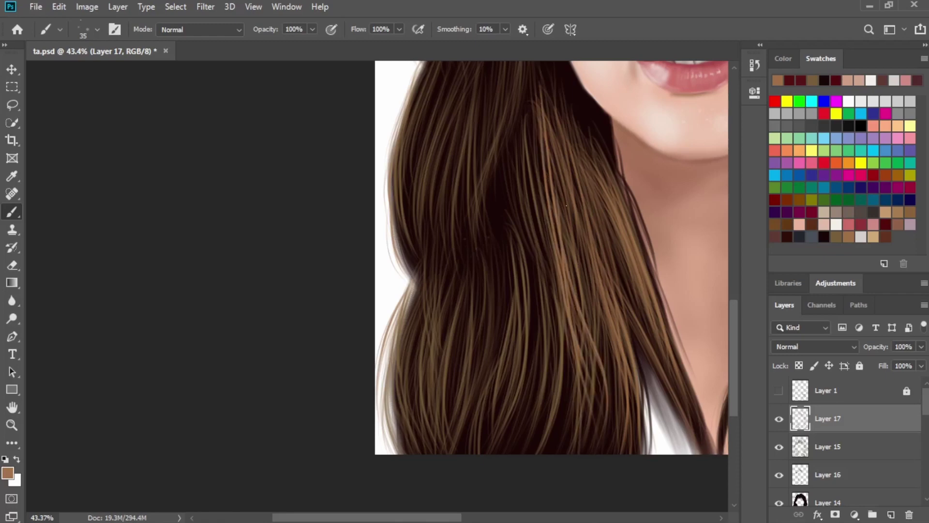
# Fill the remaining dark gaps in the middle of the lower left hair with long brown strands.
pyautogui.moveTo(567, 213); pyautogui.dragTo(612, 452)
pyautogui.moveTo(581, 322); pyautogui.dragTo(595, 447)
pyautogui.moveTo(531, 128); pyautogui.dragTo(546, 275)
pyautogui.moveTo(525, 113); pyautogui.dragTo(544, 298)
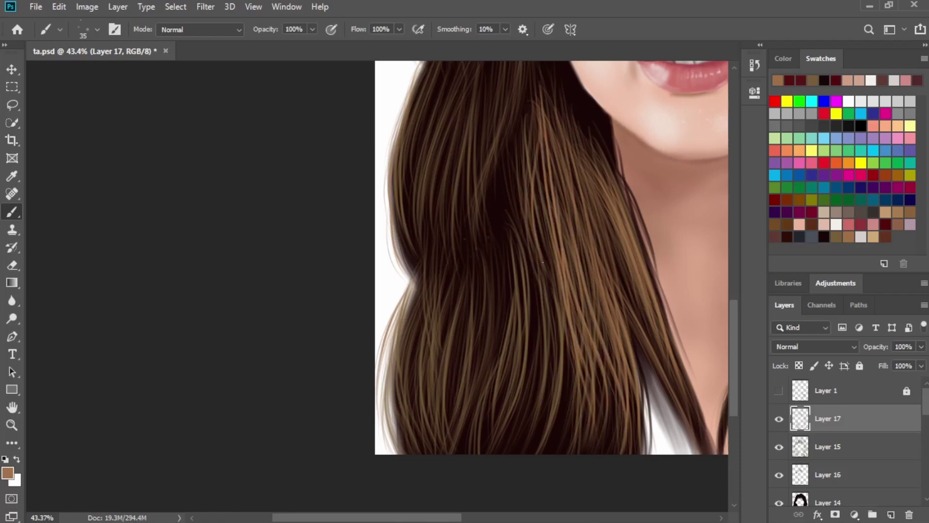
pyautogui.moveTo(537, 214); pyautogui.dragTo(561, 448)
pyautogui.moveTo(529, 189); pyautogui.dragTo(566, 453)
# Add brown strands to the dark inner hair on the left side, below the ear.
pyautogui.moveTo(580, 198); pyautogui.dragTo(575, 293)
pyautogui.moveTo(567, 142)
pyautogui.mouseDown()
pyautogui.moveTo(591, 385)
pyautogui.moveTo(581, 481)
pyautogui.mouseUp()
pyautogui.moveTo(576, 133); pyautogui.dragTo(587, 288)
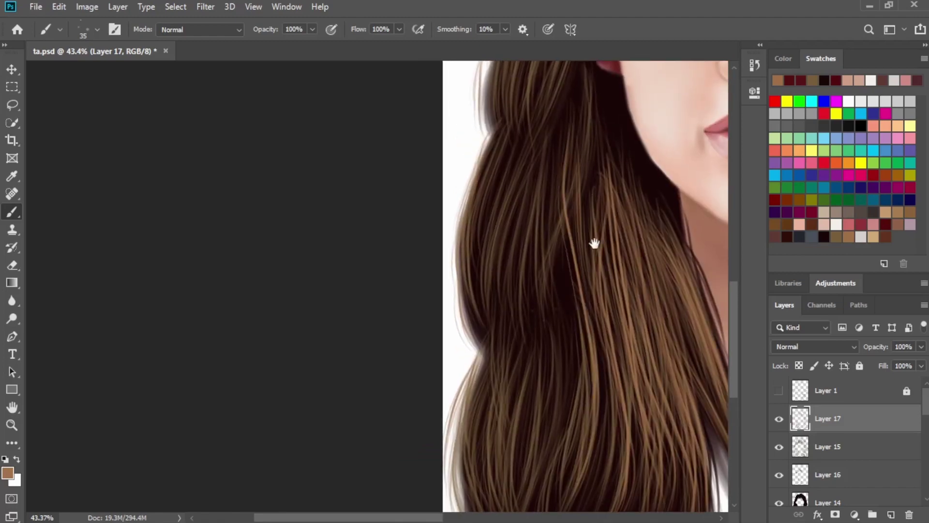
# Paint long brown strands in the inner left hair, crossing the dark area from below the ear to chin level.
pyautogui.moveTo(593, 243); pyautogui.dragTo(622, 303)
pyautogui.moveTo(614, 185); pyautogui.dragTo(577, 308)
pyautogui.moveTo(611, 227)
pyautogui.mouseDown()
pyautogui.moveTo(569, 366)
pyautogui.moveTo(606, 285)
pyautogui.mouseUp()
pyautogui.moveTo(656, 242); pyautogui.dragTo(562, 199)
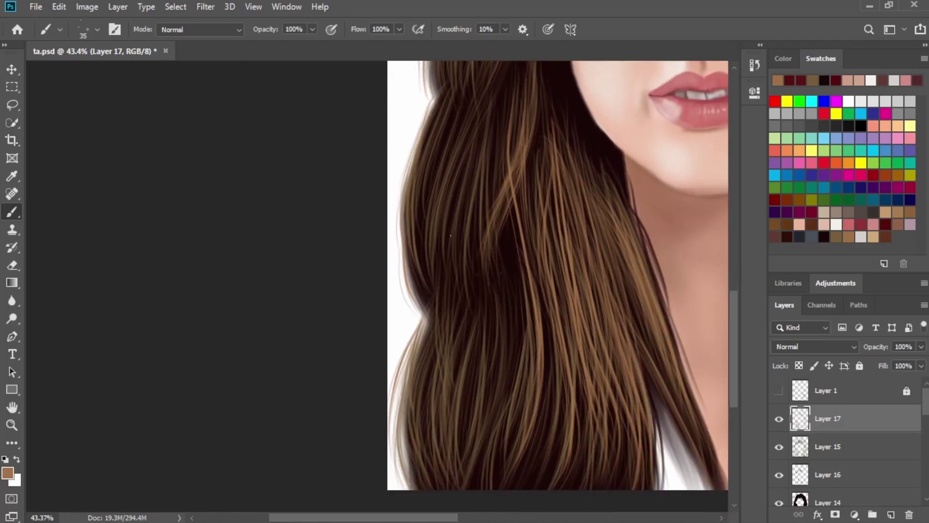
# Add brown strands through the outer wave of the left hair at chin level.
pyautogui.moveTo(451, 218); pyautogui.dragTo(537, 110)
pyautogui.moveTo(493, 247); pyautogui.dragTo(391, 382)
pyautogui.moveTo(443, 144)
pyautogui.mouseDown()
pyautogui.moveTo(478, 200)
pyautogui.moveTo(490, 299)
pyautogui.mouseUp()
pyautogui.moveTo(496, 197); pyautogui.dragTo(476, 321)
pyautogui.moveTo(496, 189)
pyautogui.mouseDown()
pyautogui.moveTo(462, 353)
pyautogui.moveTo(455, 338)
pyautogui.mouseUp()
pyautogui.moveTo(474, 188); pyautogui.dragTo(447, 322)
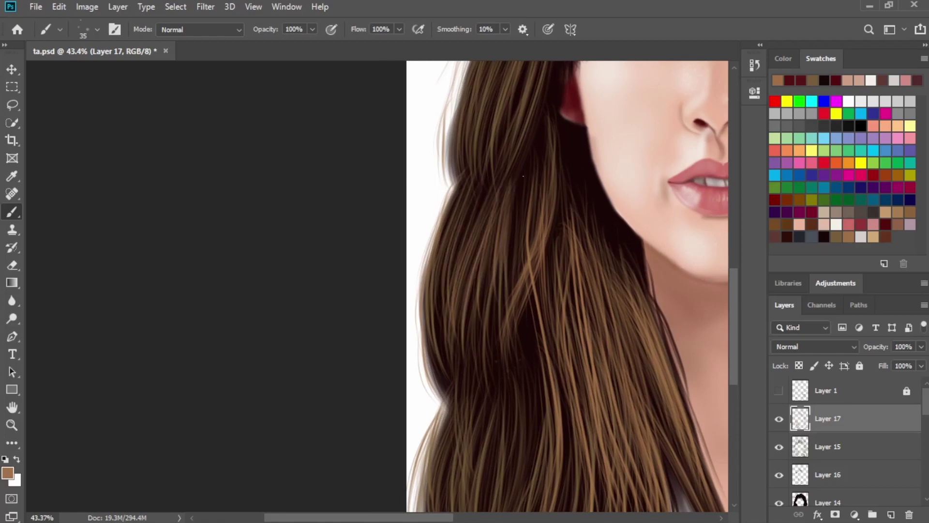
# Paint brown strands over the dark middle of the lower left hair, from the wave's bend to the ends.
pyautogui.scroll(-5, 523, 175)
pyautogui.moveTo(514, 186); pyautogui.dragTo(521, 339)
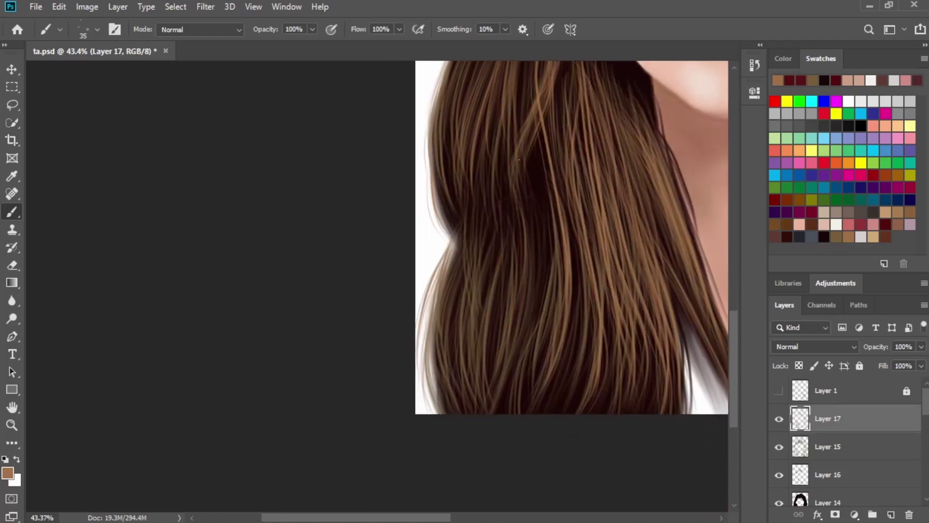
pyautogui.moveTo(532, 160); pyautogui.dragTo(513, 382)
pyautogui.moveTo(522, 266); pyautogui.dragTo(498, 397)
pyautogui.moveTo(564, 210); pyautogui.dragTo(574, 436)
pyautogui.moveTo(530, 154); pyautogui.dragTo(533, 315)
# Create a new layer, choose the light tan swatch, and paint thin highlight strands in the hair beside the left temple.
pyautogui.moveTo(454, 235); pyautogui.dragTo(487, 196)
pyautogui.hscroll(4, 526, 290)
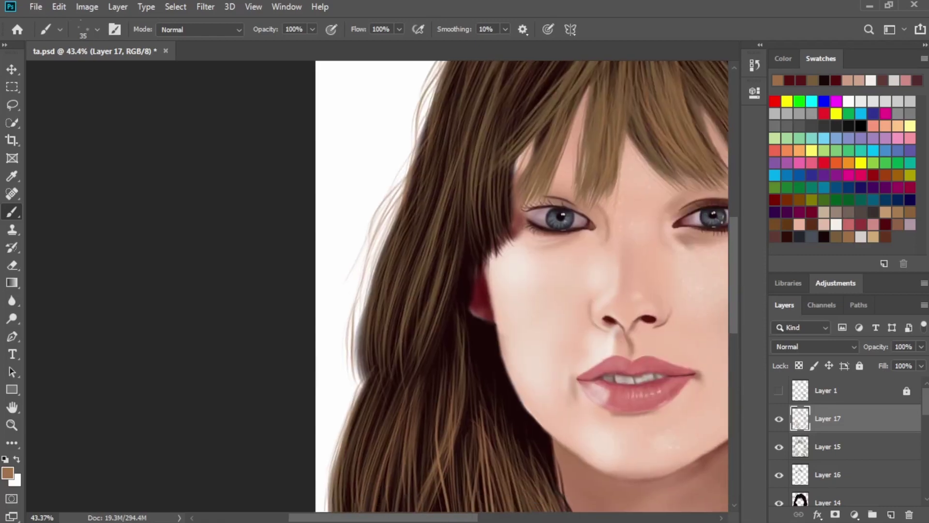
pyautogui.click(890, 514)
pyautogui.click(874, 237)
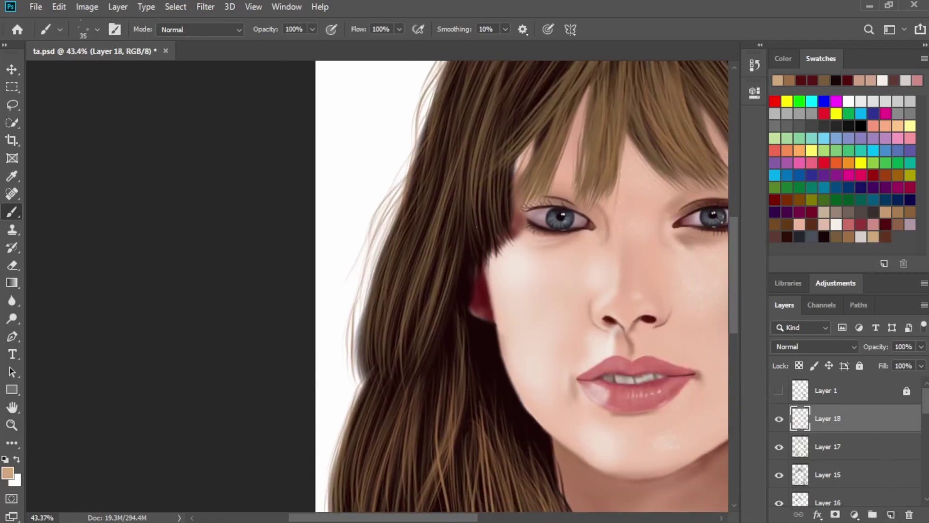
pyautogui.moveTo(532, 221); pyautogui.dragTo(381, 350)
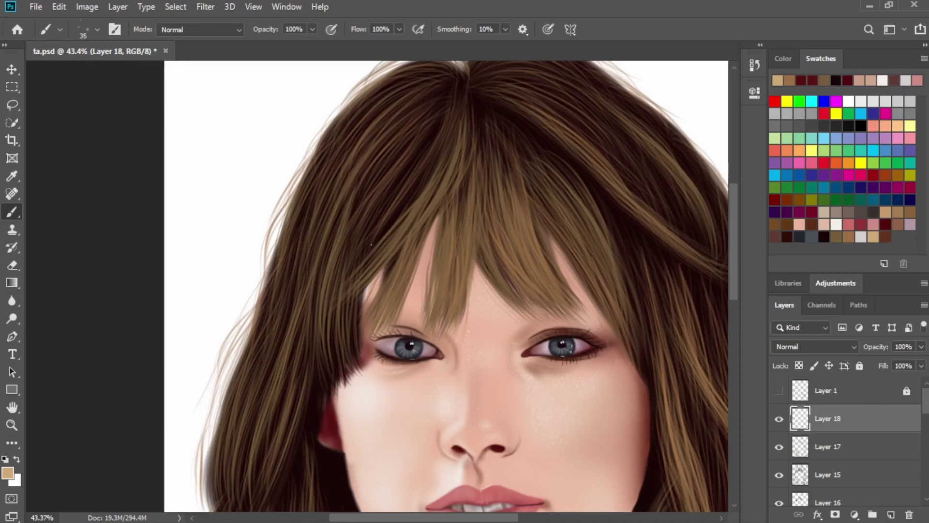
pyautogui.moveTo(348, 236); pyautogui.dragTo(335, 316)
pyautogui.moveTo(344, 224); pyautogui.dragTo(331, 327)
pyautogui.moveTo(346, 240); pyautogui.dragTo(338, 347)
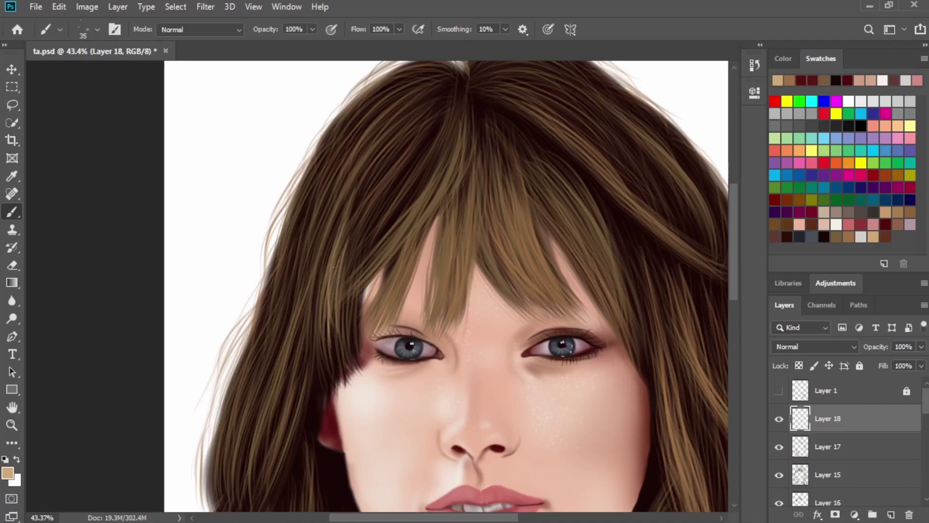
# Paint light tan highlight strands along the outer left lock at cheek and ear level.
pyautogui.moveTo(282, 322); pyautogui.dragTo(257, 426)
pyautogui.moveTo(261, 338); pyautogui.dragTo(236, 446)
pyautogui.moveTo(270, 353)
pyautogui.mouseDown()
pyautogui.moveTo(344, 208)
pyautogui.moveTo(306, 337)
pyautogui.mouseUp()
pyautogui.moveTo(331, 214); pyautogui.dragTo(306, 346)
pyautogui.moveTo(327, 231); pyautogui.dragTo(304, 335)
pyautogui.moveTo(333, 213); pyautogui.dragTo(294, 337)
pyautogui.moveTo(315, 228); pyautogui.dragTo(288, 341)
pyautogui.moveTo(300, 267); pyautogui.dragTo(291, 352)
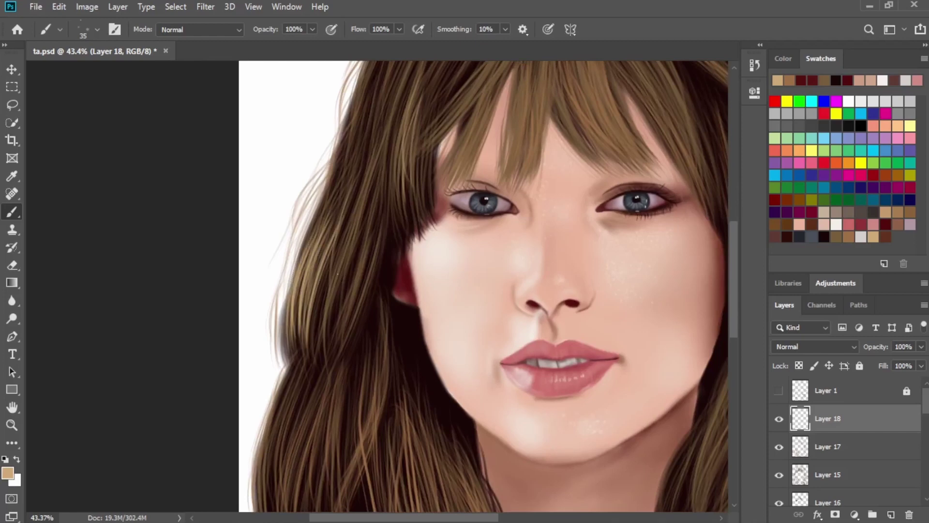
# Extend the light tan highlights inward across the left lock, from temple height to below the ear.
pyautogui.moveTo(370, 213); pyautogui.dragTo(337, 322)
pyautogui.moveTo(382, 196); pyautogui.dragTo(325, 346)
pyautogui.moveTo(377, 138); pyautogui.dragTo(327, 317)
pyautogui.moveTo(390, 99); pyautogui.dragTo(355, 254)
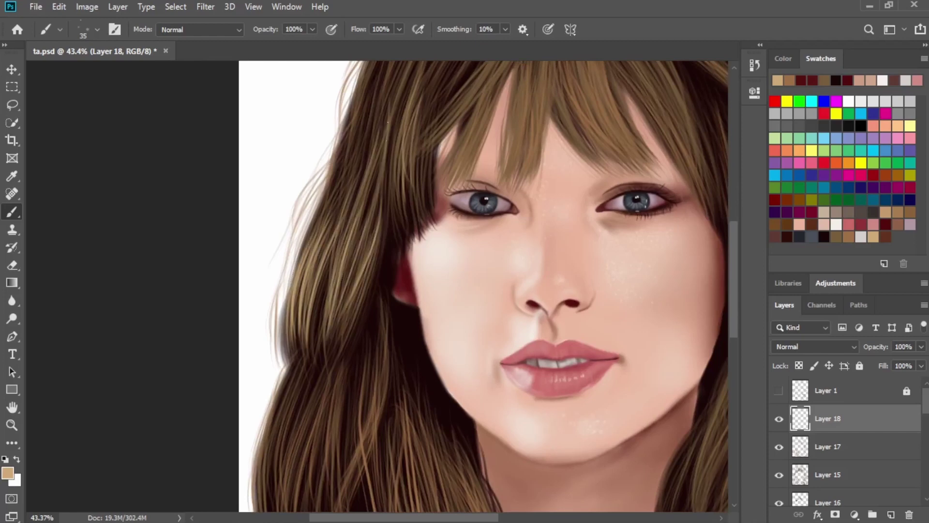
# Paint light tan strands beside the left fringe, from the temple up towards the crown.
pyautogui.moveTo(388, 122); pyautogui.dragTo(405, 271)
pyautogui.moveTo(400, 373); pyautogui.dragTo(417, 254)
pyautogui.moveTo(441, 364); pyautogui.dragTo(460, 215)
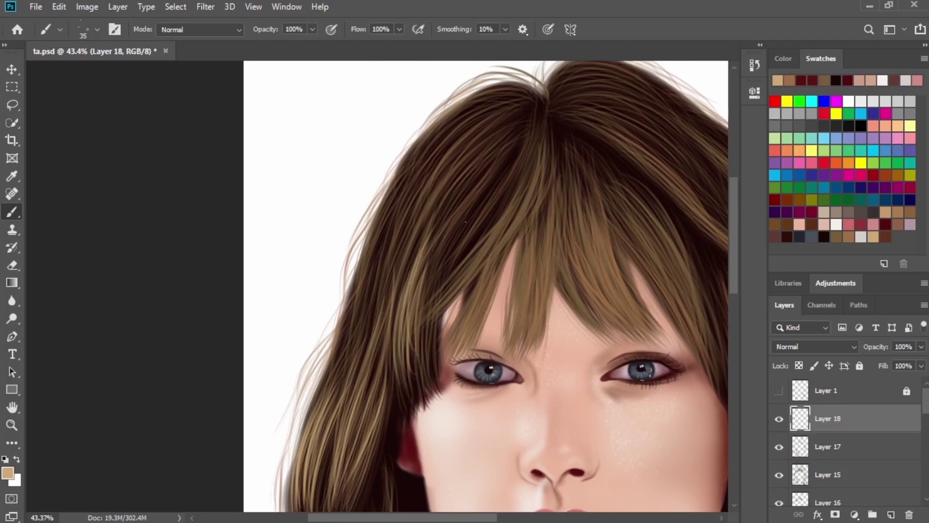
pyautogui.moveTo(423, 317); pyautogui.dragTo(477, 189)
pyautogui.moveTo(420, 358); pyautogui.dragTo(442, 240)
pyautogui.moveTo(426, 375)
pyautogui.mouseDown()
pyautogui.moveTo(474, 203)
pyautogui.moveTo(493, 171)
pyautogui.mouseUp()
# Paint long light tan strands along the outer left side of the head, from eye level to the upper crown.
pyautogui.moveTo(366, 345); pyautogui.dragTo(411, 189)
pyautogui.moveTo(353, 372); pyautogui.dragTo(419, 203)
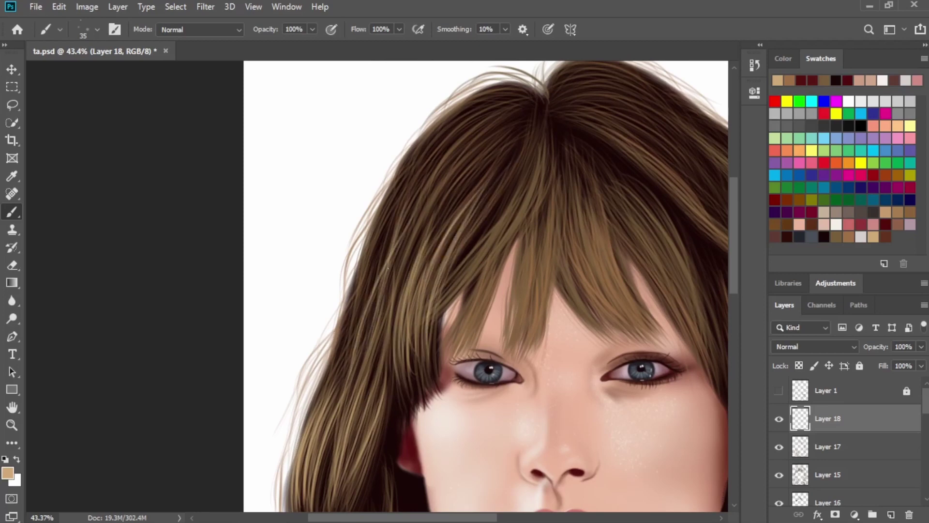
pyautogui.moveTo(365, 358); pyautogui.dragTo(404, 180)
pyautogui.moveTo(358, 344); pyautogui.dragTo(435, 150)
pyautogui.moveTo(382, 317); pyautogui.dragTo(420, 183)
pyautogui.moveTo(390, 305); pyautogui.dragTo(469, 118)
pyautogui.moveTo(419, 204); pyautogui.dragTo(465, 143)
pyautogui.moveTo(345, 404); pyautogui.dragTo(369, 234)
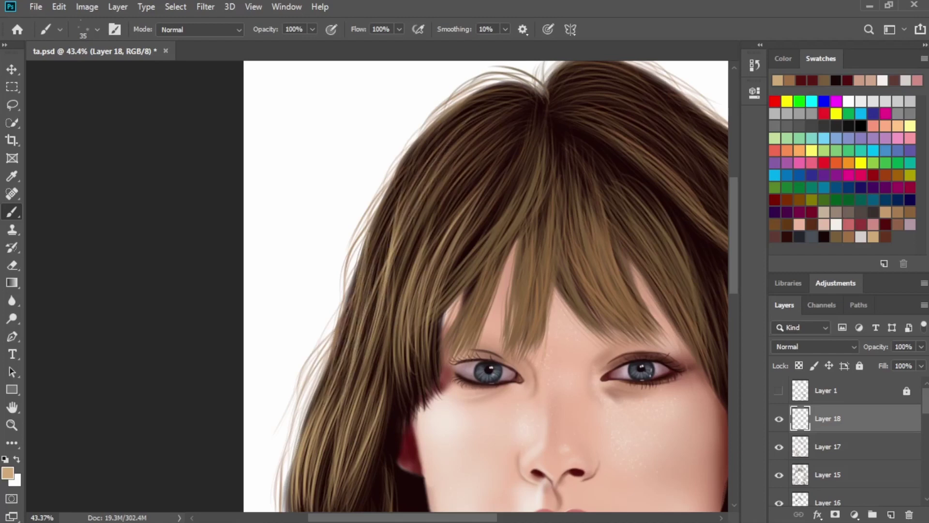
# Fill the gaps between the tan strands on the left side of the head with more curved highlights.
pyautogui.moveTo(372, 300)
pyautogui.mouseDown()
pyautogui.moveTo(448, 127)
pyautogui.moveTo(428, 148)
pyautogui.mouseUp()
pyautogui.moveTo(361, 382); pyautogui.dragTo(390, 207)
pyautogui.moveTo(363, 339); pyautogui.dragTo(445, 144)
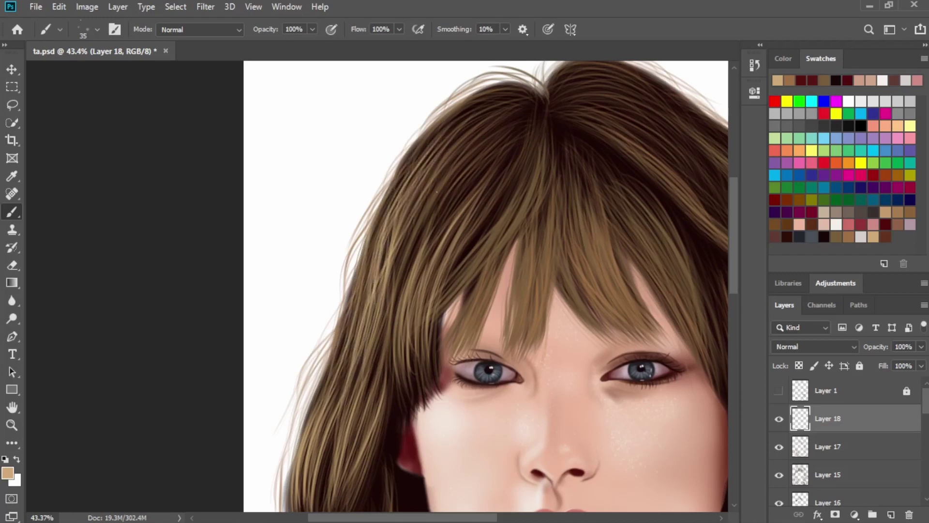
pyautogui.moveTo(387, 283); pyautogui.dragTo(457, 166)
pyautogui.moveTo(392, 339)
pyautogui.mouseDown()
pyautogui.moveTo(463, 160)
pyautogui.moveTo(439, 188)
pyautogui.mouseUp()
pyautogui.moveTo(367, 314)
pyautogui.mouseDown()
pyautogui.moveTo(362, 261)
pyautogui.moveTo(433, 136)
pyautogui.mouseUp()
pyautogui.moveTo(370, 240); pyautogui.dragTo(441, 123)
pyautogui.moveTo(396, 293); pyautogui.dragTo(475, 159)
pyautogui.moveTo(388, 352); pyautogui.dragTo(397, 295)
pyautogui.moveTo(403, 288); pyautogui.dragTo(453, 193)
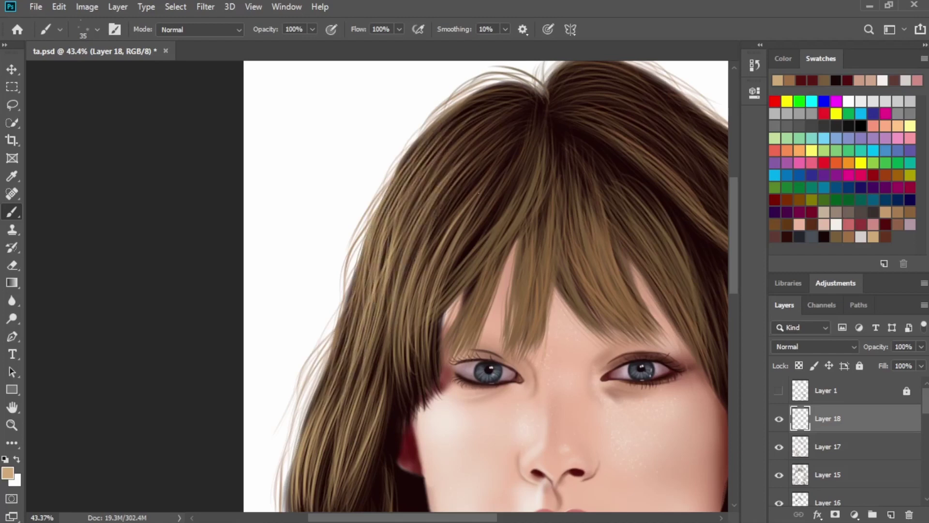
# Add light tan strands over the upper left crown, curving towards the parting.
pyautogui.moveTo(399, 219); pyautogui.dragTo(489, 121)
pyautogui.moveTo(416, 197); pyautogui.dragTo(523, 112)
pyautogui.moveTo(450, 278); pyautogui.dragTo(490, 144)
pyautogui.moveTo(421, 298); pyautogui.dragTo(477, 127)
# Paint light tan strands below the left ear, crossing diagonally over the inner hair and outer wave.
pyautogui.moveTo(421, 296)
pyautogui.mouseDown()
pyautogui.moveTo(456, 184)
pyautogui.moveTo(502, 232)
pyautogui.moveTo(501, 270)
pyautogui.mouseUp()
pyautogui.moveTo(503, 282); pyautogui.dragTo(517, 142)
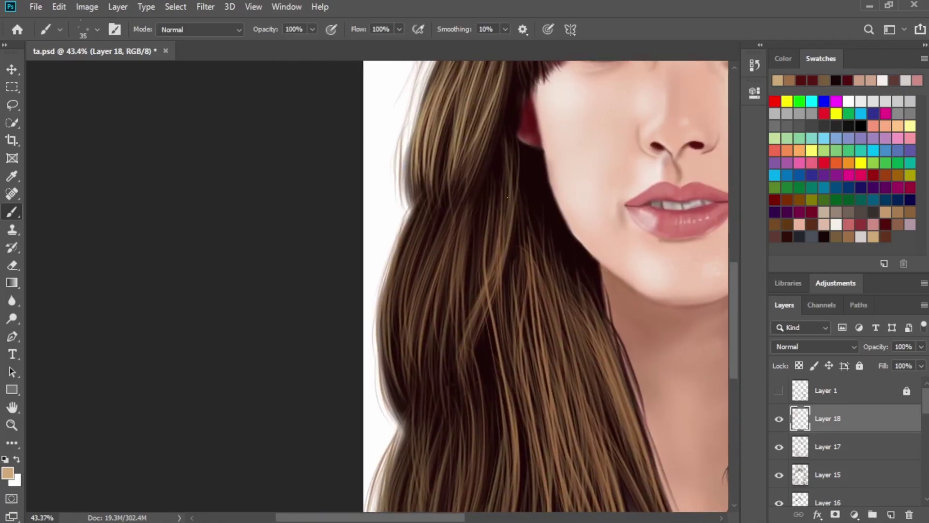
pyautogui.moveTo(478, 334); pyautogui.dragTo(506, 166)
pyautogui.moveTo(463, 360); pyautogui.dragTo(499, 241)
pyautogui.moveTo(468, 280)
pyautogui.mouseDown()
pyautogui.moveTo(560, 209)
pyautogui.moveTo(561, 109)
pyautogui.mouseUp()
pyautogui.moveTo(484, 268); pyautogui.dragTo(563, 108)
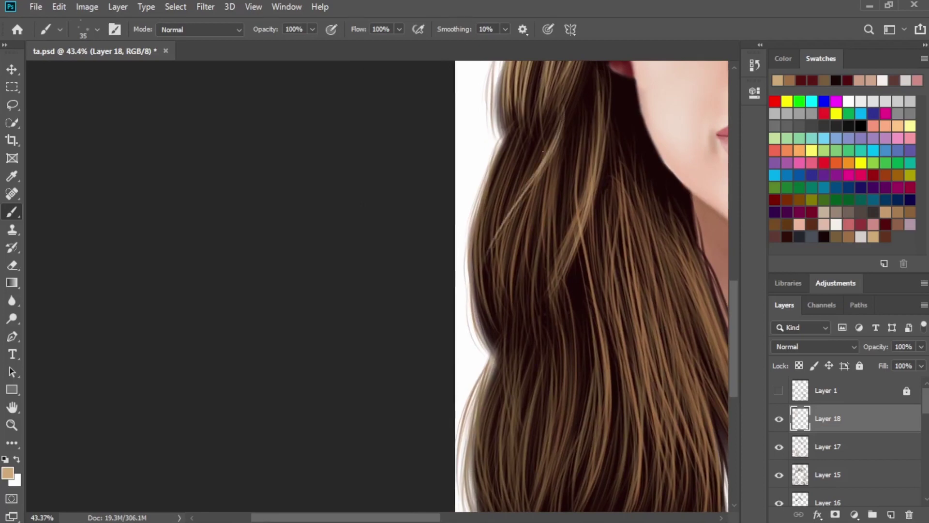
# Highlight the outer edge of the left wave at chin level with curved light tan strands.
pyautogui.moveTo(480, 323); pyautogui.dragTo(541, 154)
pyautogui.moveTo(488, 257); pyautogui.dragTo(552, 142)
pyautogui.moveTo(485, 298); pyautogui.dragTo(546, 134)
pyautogui.moveTo(476, 311)
pyautogui.mouseDown()
pyautogui.moveTo(517, 154)
pyautogui.moveTo(504, 158)
pyautogui.mouseUp()
pyautogui.moveTo(484, 299)
pyautogui.mouseDown()
pyautogui.moveTo(505, 155)
pyautogui.moveTo(524, 144)
pyautogui.mouseUp()
pyautogui.moveTo(497, 342); pyautogui.dragTo(511, 150)
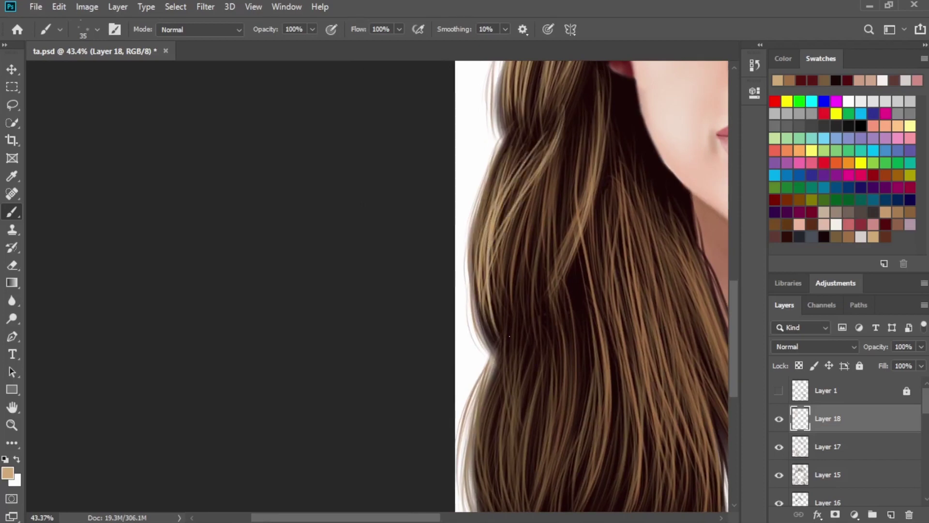
# Add light tan strands through the middle of the left wave at chin level.
pyautogui.moveTo(514, 323); pyautogui.dragTo(533, 187)
pyautogui.moveTo(520, 296); pyautogui.dragTo(555, 156)
pyautogui.moveTo(537, 285); pyautogui.dragTo(566, 109)
pyautogui.moveTo(551, 271); pyautogui.dragTo(579, 105)
pyautogui.moveTo(517, 324); pyautogui.dragTo(547, 168)
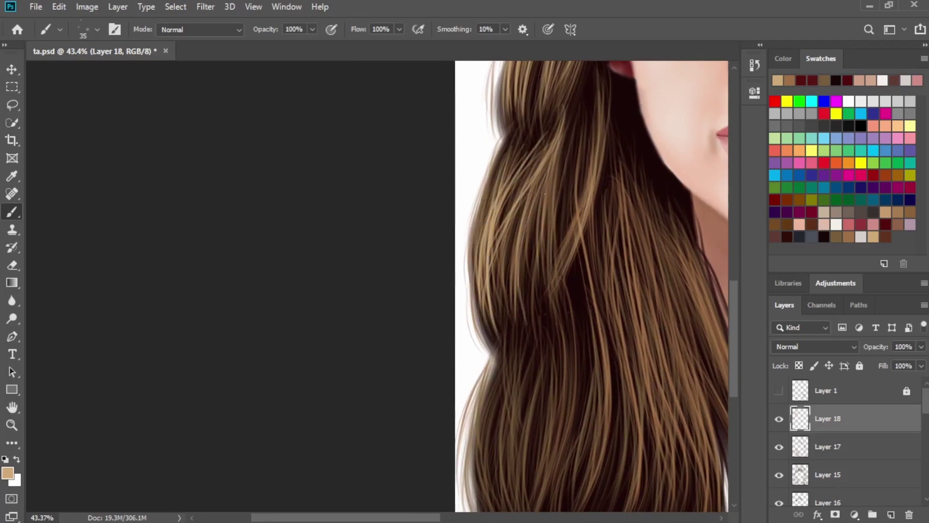
# Thicken the light tan highlights across the full width of the left chin-level wave.
pyautogui.moveTo(499, 341); pyautogui.dragTo(510, 193)
pyautogui.moveTo(479, 348); pyautogui.dragTo(498, 175)
pyautogui.moveTo(474, 323); pyautogui.dragTo(517, 144)
pyautogui.moveTo(554, 119); pyautogui.dragTo(556, 242)
pyautogui.moveTo(517, 295)
pyautogui.mouseDown()
pyautogui.moveTo(512, 172)
pyautogui.moveTo(549, 107)
pyautogui.moveTo(520, 273)
pyautogui.moveTo(545, 120)
pyautogui.mouseUp()
pyautogui.moveTo(525, 161); pyautogui.dragTo(542, 104)
# Continue the light tan strands past the bend of the left wave and down the outer edge to the ends.
pyautogui.moveTo(500, 290); pyautogui.dragTo(508, 207)
pyautogui.moveTo(505, 310)
pyautogui.mouseDown()
pyautogui.moveTo(508, 226)
pyautogui.moveTo(550, 19)
pyautogui.mouseUp()
pyautogui.moveTo(489, 343); pyautogui.dragTo(504, 219)
pyautogui.moveTo(485, 426); pyautogui.dragTo(498, 250)
pyautogui.moveTo(486, 445)
pyautogui.mouseDown()
pyautogui.moveTo(491, 276)
pyautogui.moveTo(479, 292)
pyautogui.mouseUp()
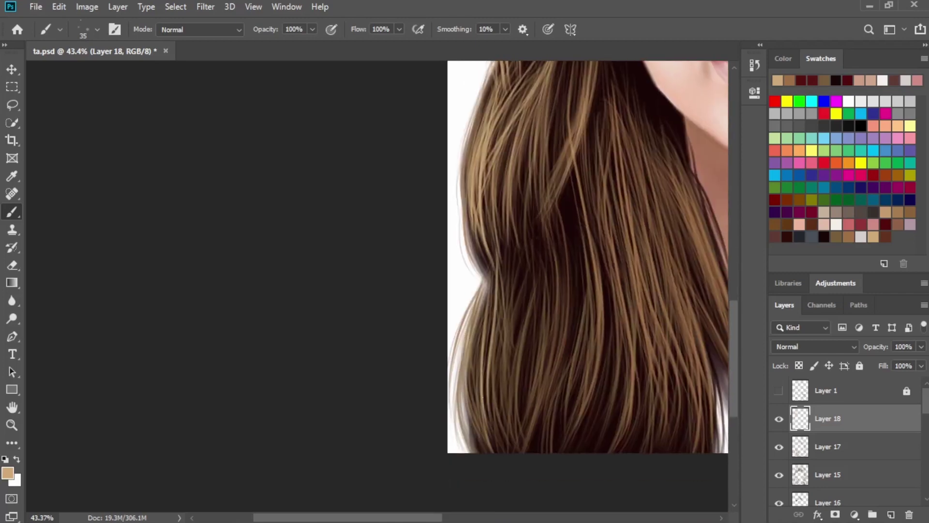
pyautogui.moveTo(479, 425); pyautogui.dragTo(486, 285)
pyautogui.moveTo(497, 447); pyautogui.dragTo(505, 228)
pyautogui.moveTo(501, 382); pyautogui.dragTo(499, 174)
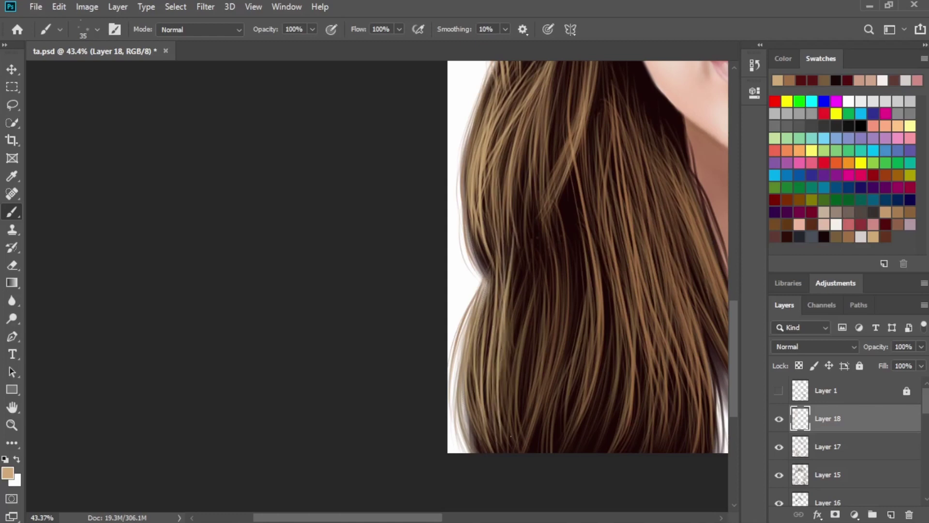
# Paint long light tan strands down the middle of the lower left hair, joining the wave to the hair ends.
pyautogui.moveTo(515, 450); pyautogui.dragTo(513, 170)
pyautogui.moveTo(525, 349); pyautogui.dragTo(511, 164)
pyautogui.moveTo(515, 293); pyautogui.dragTo(530, 121)
pyautogui.moveTo(518, 309); pyautogui.dragTo(532, 104)
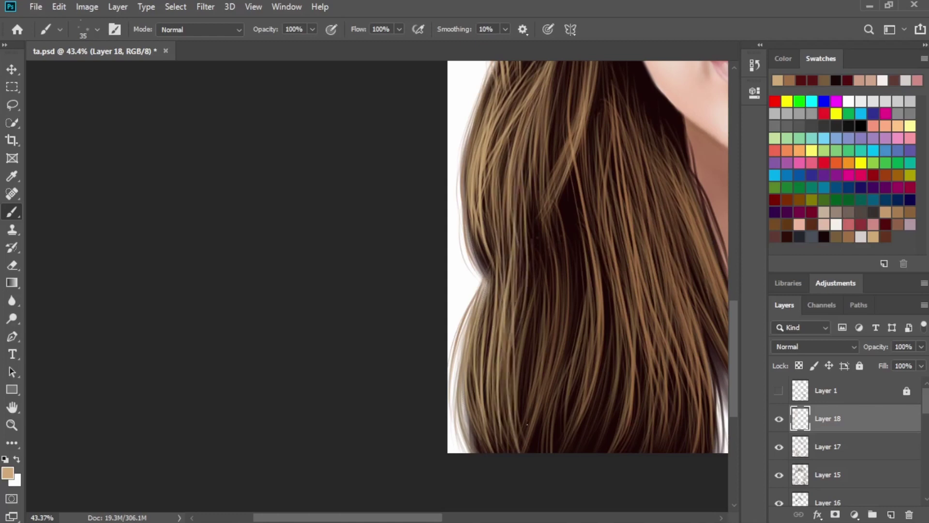
pyautogui.moveTo(525, 445); pyautogui.dragTo(535, 189)
pyautogui.moveTo(533, 370)
pyautogui.mouseDown()
pyautogui.moveTo(524, 190)
pyautogui.moveTo(535, 123)
pyautogui.mouseUp()
pyautogui.moveTo(518, 323); pyautogui.dragTo(530, 138)
pyautogui.moveTo(522, 271); pyautogui.dragTo(543, 85)
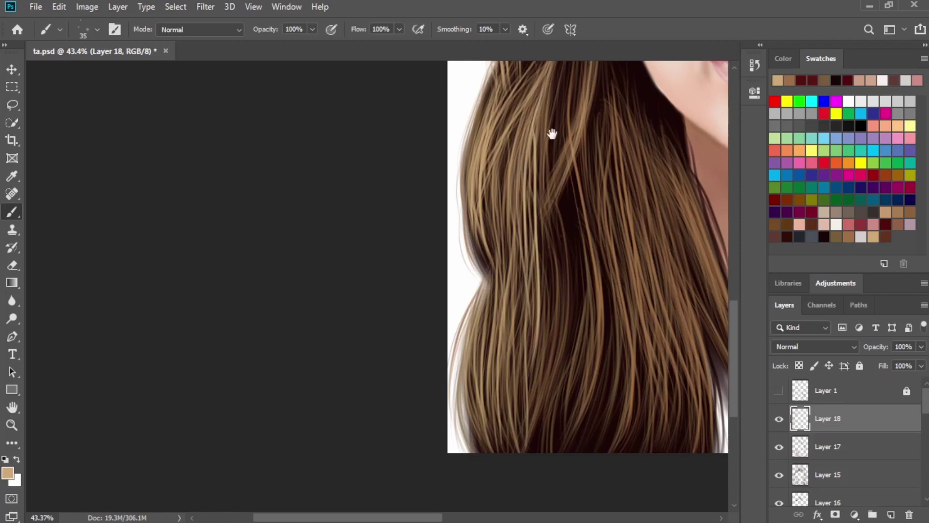
# Add more light tan strands around the bend where the left wave meets the lower hair.
pyautogui.moveTo(551, 132); pyautogui.dragTo(536, 296)
pyautogui.moveTo(496, 368); pyautogui.dragTo(514, 257)
pyautogui.moveTo(471, 415); pyautogui.dragTo(494, 264)
pyautogui.moveTo(485, 386); pyautogui.dragTo(523, 216)
pyautogui.moveTo(477, 418); pyautogui.dragTo(453, 271)
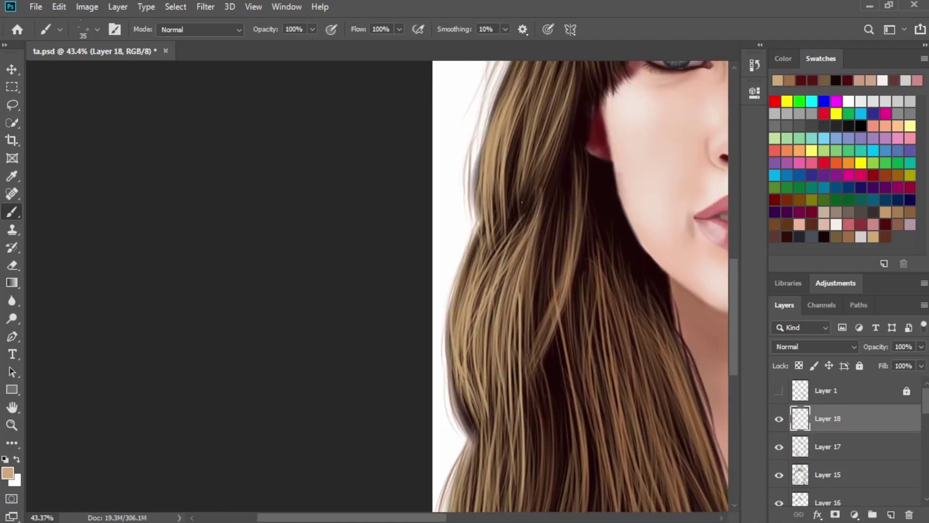
# Paint a bundle of light tan strands along the lower left hair, curving beside the dark gap to the ends.
pyautogui.scroll(-1, 450, 274)
pyautogui.scroll(-5, 484, 252)
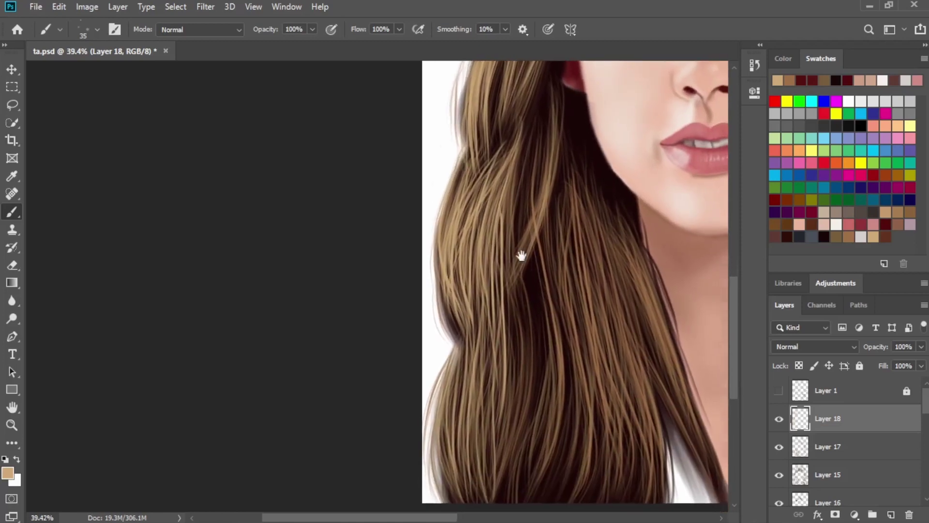
pyautogui.moveTo(548, 148); pyautogui.dragTo(566, 252)
pyautogui.moveTo(571, 295); pyautogui.dragTo(544, 415)
pyautogui.moveTo(560, 271); pyautogui.dragTo(536, 414)
pyautogui.moveTo(556, 193)
pyautogui.mouseDown()
pyautogui.moveTo(568, 326)
pyautogui.moveTo(551, 390)
pyautogui.mouseUp()
pyautogui.moveTo(557, 284); pyautogui.dragTo(525, 413)
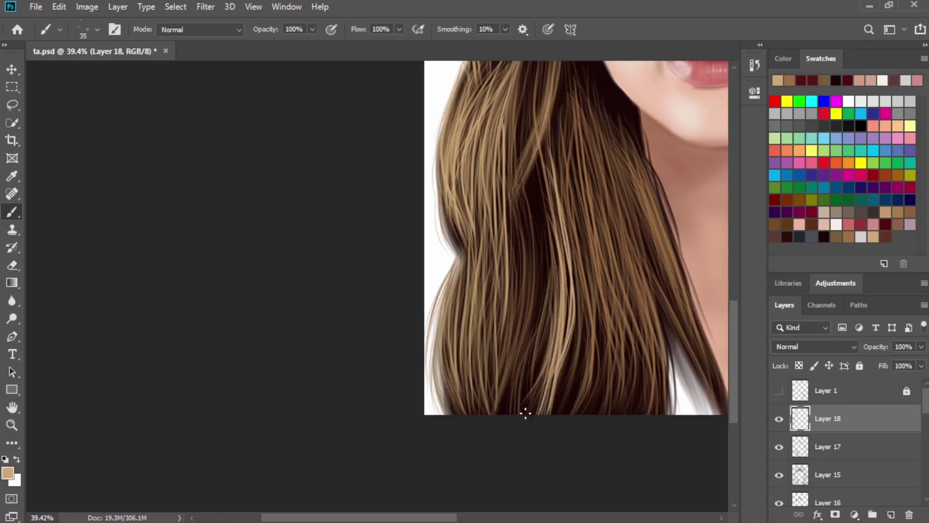
# Add light tan strands to the inner left hair beside the neck, running down to the ends.
pyautogui.moveTo(593, 140); pyautogui.dragTo(566, 387)
pyautogui.moveTo(578, 126)
pyautogui.mouseDown()
pyautogui.moveTo(600, 315)
pyautogui.moveTo(621, 399)
pyautogui.mouseUp()
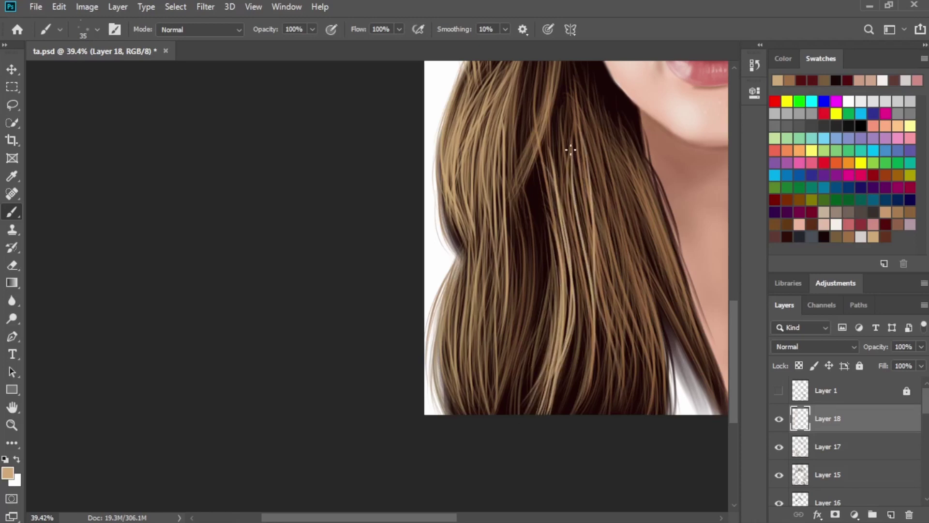
pyautogui.moveTo(578, 157); pyautogui.dragTo(629, 414)
# Paint light tan highlights along the left fringe lock, sweeping from the parting to its tips above the eye.
pyautogui.moveTo(606, 244); pyautogui.dragTo(536, 300)
pyautogui.scroll(8, 463, 261)
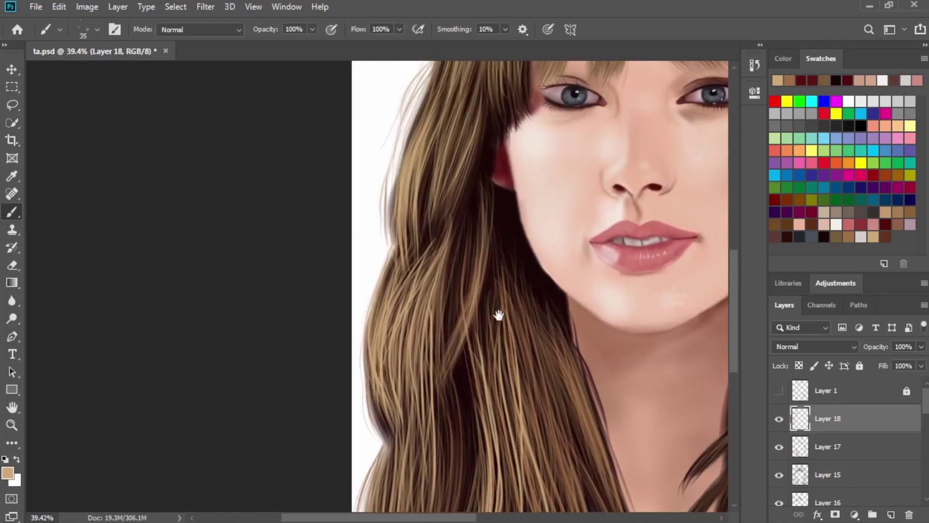
pyautogui.hscroll(-2, 497, 311)
pyautogui.moveTo(551, 203); pyautogui.dragTo(467, 294)
pyautogui.moveTo(561, 184); pyautogui.dragTo(478, 282)
pyautogui.moveTo(578, 129)
pyautogui.mouseDown()
pyautogui.moveTo(507, 255)
pyautogui.moveTo(543, 230)
pyautogui.moveTo(498, 317)
pyautogui.mouseUp()
pyautogui.moveTo(528, 249); pyautogui.dragTo(495, 320)
pyautogui.moveTo(538, 232); pyautogui.dragTo(505, 321)
pyautogui.moveTo(534, 235); pyautogui.dragTo(505, 301)
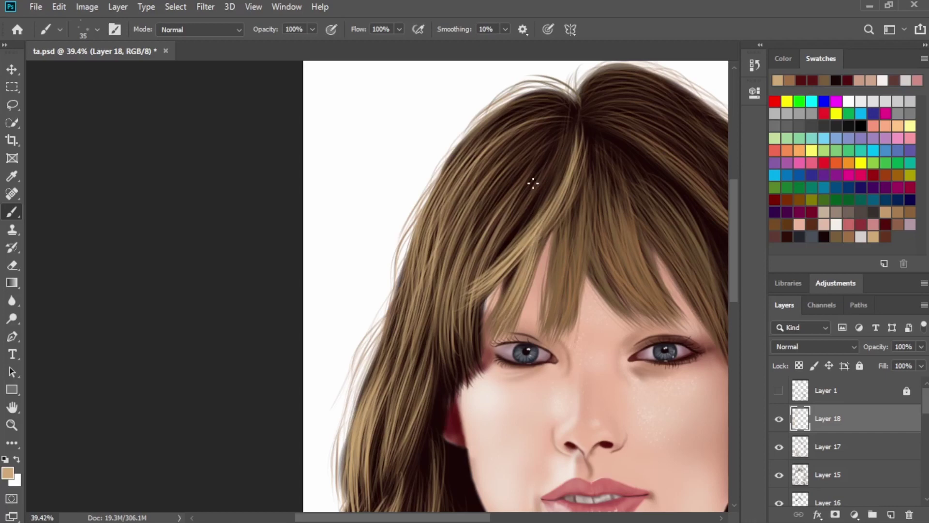
pyautogui.moveTo(552, 219); pyautogui.dragTo(470, 269)
pyautogui.moveTo(492, 255); pyautogui.dragTo(468, 351)
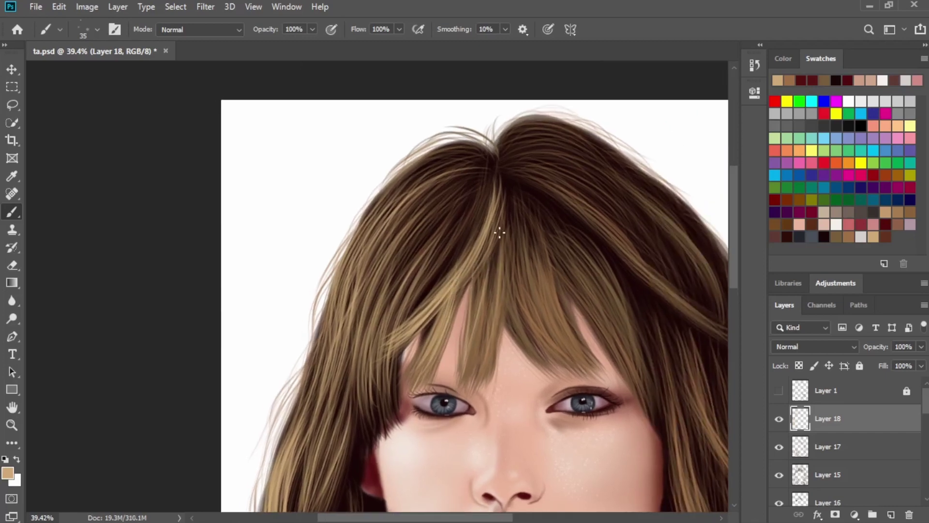
# Paint light tan highlight strands through the central fringe, from below the parting to the tips on the forehead.
pyautogui.moveTo(525, 285); pyautogui.dragTo(571, 363)
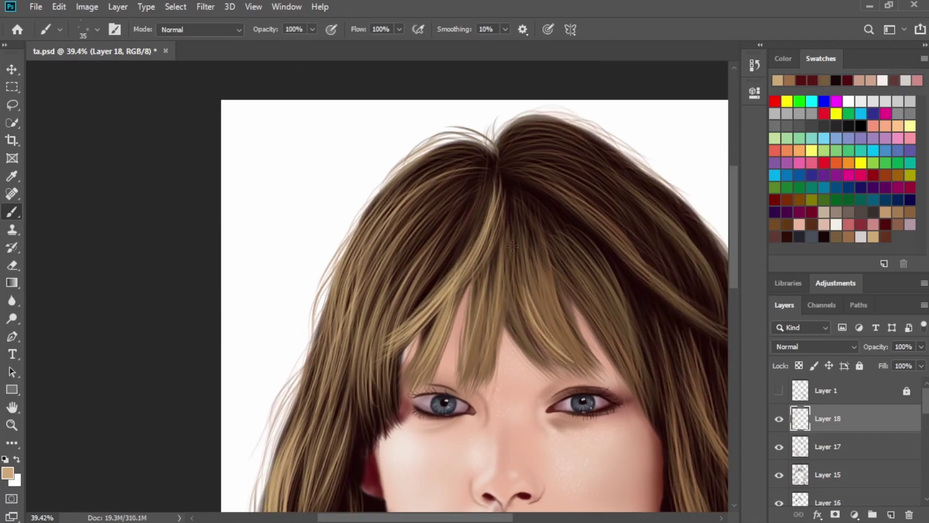
pyautogui.moveTo(531, 242); pyautogui.dragTo(571, 346)
pyautogui.moveTo(513, 222); pyautogui.dragTo(561, 344)
pyautogui.moveTo(507, 283); pyautogui.dragTo(539, 346)
pyautogui.moveTo(572, 279)
pyautogui.mouseDown()
pyautogui.moveTo(493, 244)
pyautogui.moveTo(554, 323)
pyautogui.mouseUp()
pyautogui.moveTo(511, 228); pyautogui.dragTo(550, 305)
pyautogui.moveTo(504, 240); pyautogui.dragTo(548, 323)
pyautogui.moveTo(479, 227); pyautogui.dragTo(517, 290)
pyautogui.moveTo(503, 249); pyautogui.dragTo(557, 341)
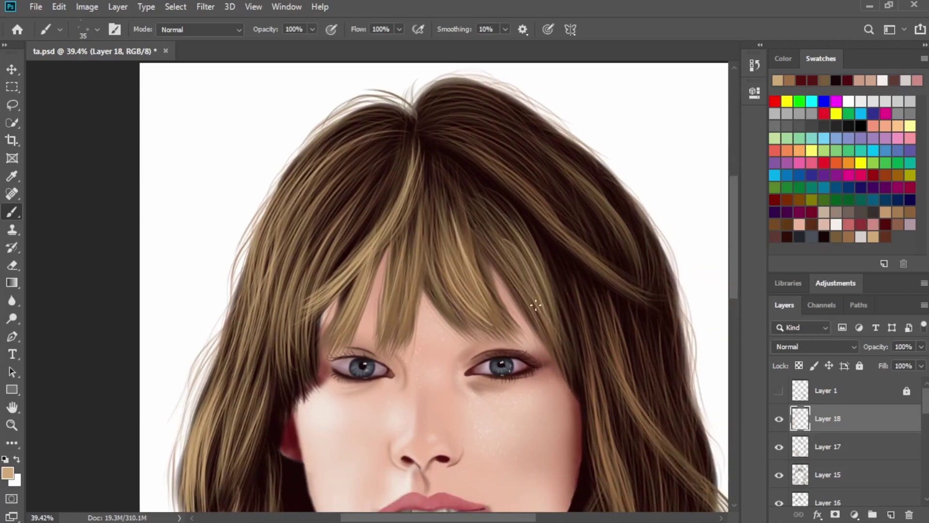
# Add light tan strands to the right end of the fringe and the swept lock above it.
pyautogui.moveTo(516, 233)
pyautogui.mouseDown()
pyautogui.moveTo(567, 341)
pyautogui.moveTo(567, 363)
pyautogui.mouseUp()
pyautogui.moveTo(565, 287)
pyautogui.mouseDown()
pyautogui.moveTo(532, 257)
pyautogui.moveTo(502, 260)
pyautogui.mouseUp()
pyautogui.moveTo(491, 178); pyautogui.dragTo(556, 250)
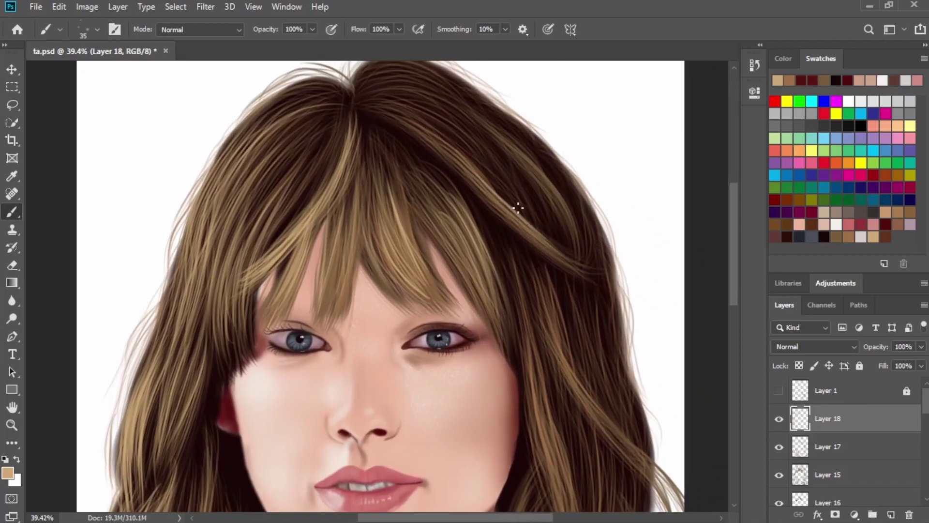
# Highlight the right hair beside the cheek and its outward-sweeping lock with long light tan strands.
pyautogui.scroll(-3, 555, 222)
pyautogui.moveTo(483, 128); pyautogui.dragTo(518, 290)
pyautogui.moveTo(503, 215); pyautogui.dragTo(556, 411)
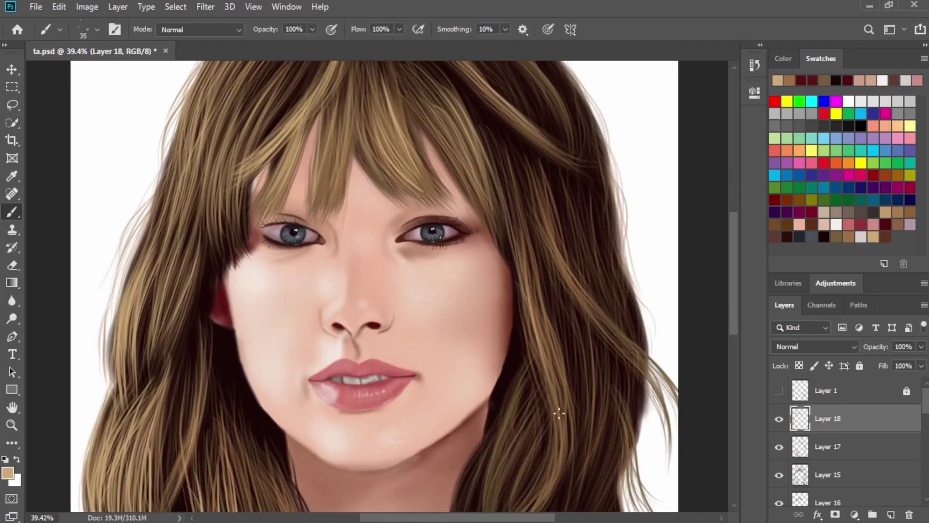
pyautogui.scroll(-3, 537, 263)
pyautogui.moveTo(537, 195)
pyautogui.mouseDown()
pyautogui.moveTo(593, 295)
pyautogui.moveTo(604, 378)
pyautogui.mouseUp()
pyautogui.moveTo(541, 145); pyautogui.dragTo(629, 259)
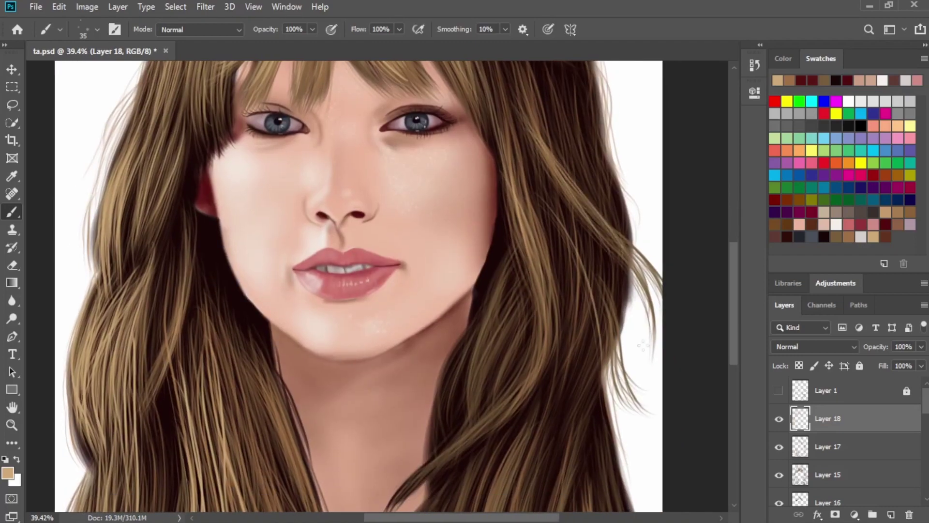
pyautogui.moveTo(588, 208); pyautogui.dragTo(628, 289)
# Paint light tan highlight strands down the lower right hair, from beneath the cheek to the bottom edge of the portrait.
pyautogui.moveTo(599, 334); pyautogui.dragTo(582, 189)
pyautogui.moveTo(557, 323); pyautogui.dragTo(538, 219)
pyautogui.moveTo(516, 144); pyautogui.dragTo(478, 275)
pyautogui.moveTo(499, 164); pyautogui.dragTo(450, 365)
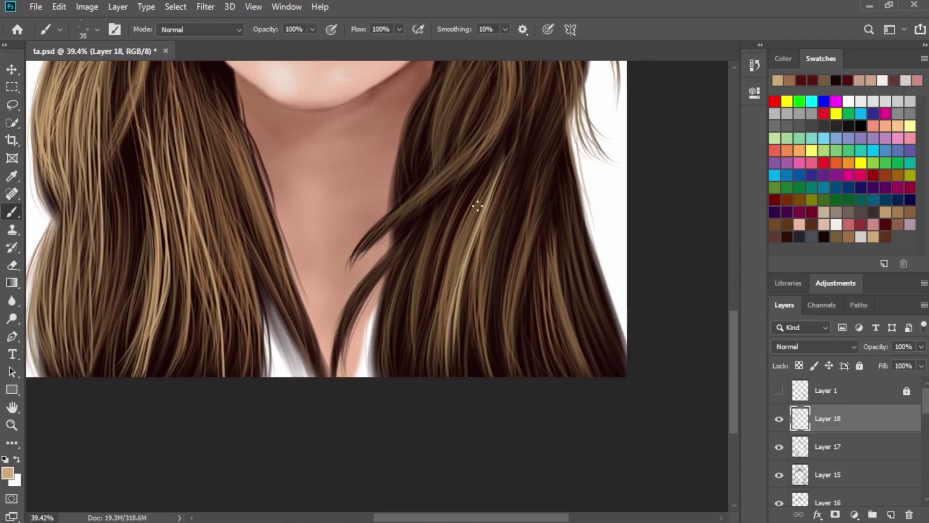
pyautogui.moveTo(477, 205); pyautogui.dragTo(441, 368)
pyautogui.moveTo(462, 243); pyautogui.dragTo(449, 375)
pyautogui.moveTo(481, 184); pyautogui.dragTo(444, 305)
pyautogui.moveTo(492, 193); pyautogui.dragTo(470, 281)
pyautogui.moveTo(497, 178); pyautogui.dragTo(432, 293)
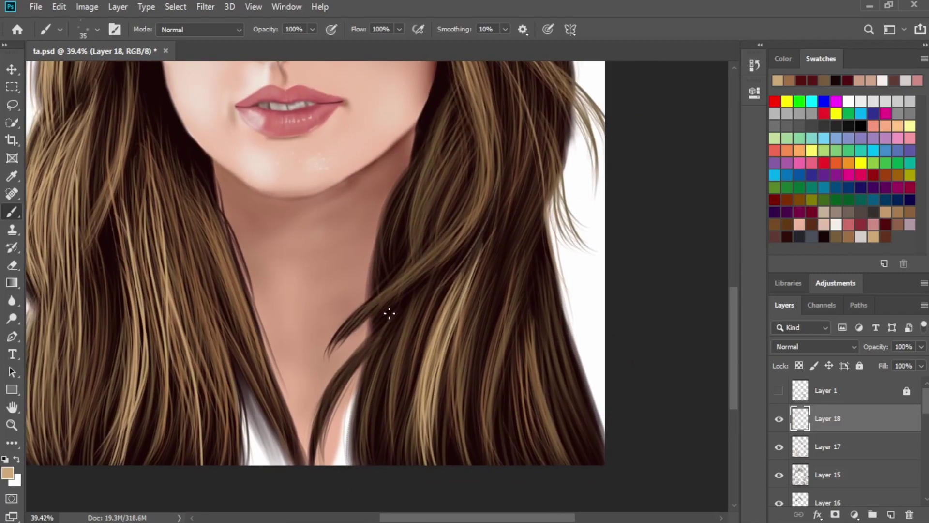
# Highlight the right lock that curls inward over the neck with light tan strands following its curve to the tip.
pyautogui.moveTo(476, 221); pyautogui.dragTo(397, 315)
pyautogui.moveTo(468, 221)
pyautogui.mouseDown()
pyautogui.moveTo(351, 325)
pyautogui.moveTo(370, 313)
pyautogui.mouseUp()
pyautogui.moveTo(427, 259); pyautogui.dragTo(346, 335)
pyautogui.moveTo(469, 203); pyautogui.dragTo(347, 336)
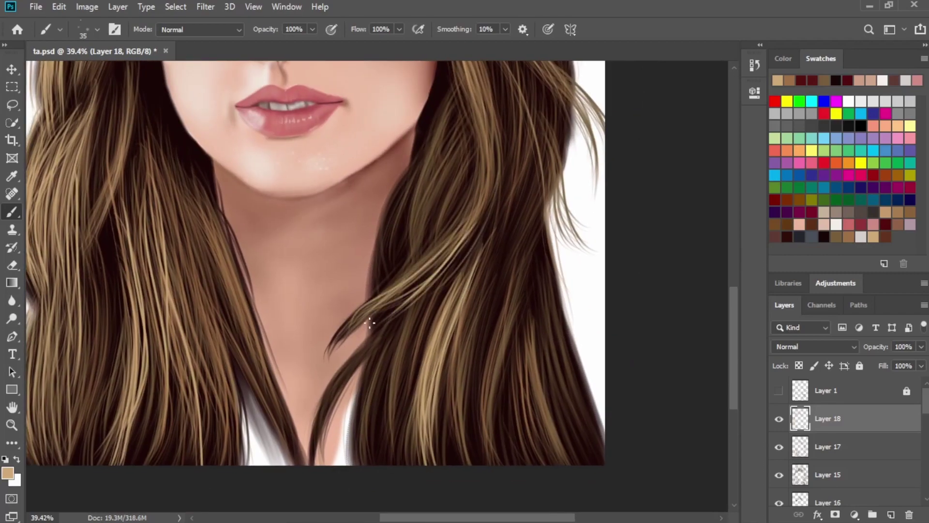
# Add fine light tan wisps along the neck edge of the right hair and more strands just above the curled lock.
pyautogui.moveTo(423, 255); pyautogui.dragTo(440, 299)
pyautogui.moveTo(419, 232)
pyautogui.mouseDown()
pyautogui.moveTo(388, 292)
pyautogui.moveTo(383, 408)
pyautogui.mouseUp()
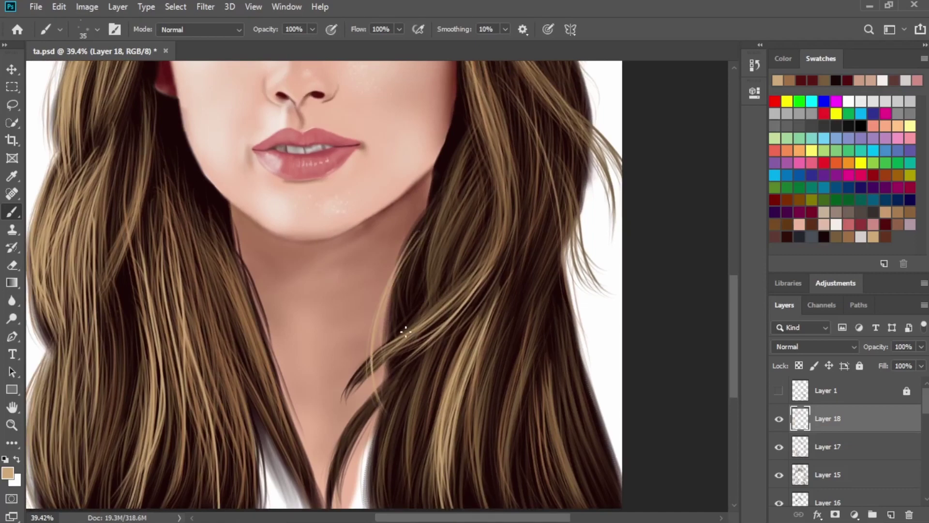
pyautogui.moveTo(476, 168); pyautogui.dragTo(413, 324)
pyautogui.moveTo(472, 203); pyautogui.dragTo(431, 314)
pyautogui.moveTo(464, 322); pyautogui.dragTo(487, 182)
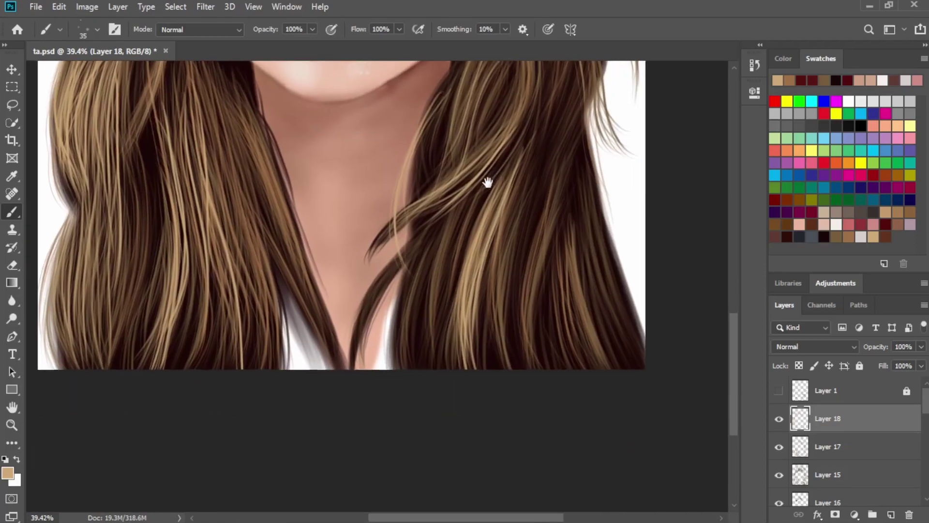
pyautogui.moveTo(444, 226); pyautogui.dragTo(409, 367)
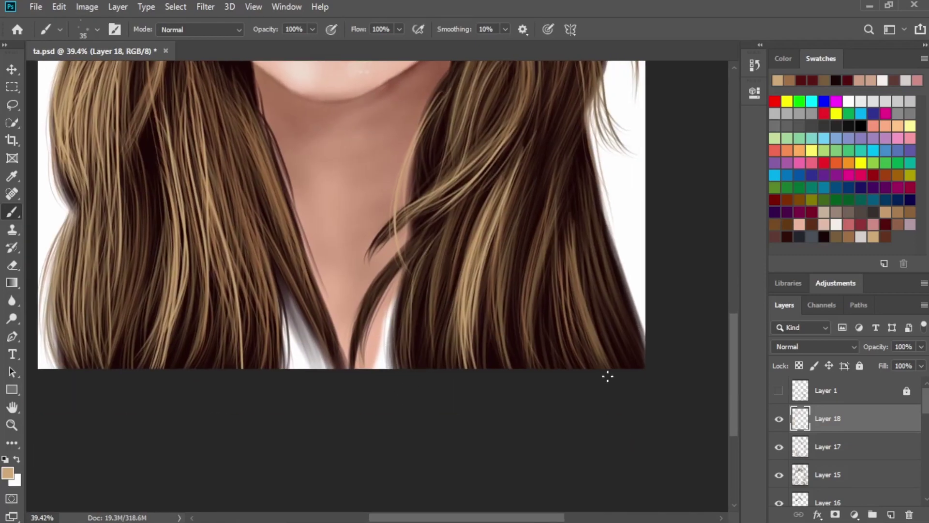
# Paint light tan strands over the crown on the right of the parting, curving down toward the outer hair edge.
pyautogui.scroll(11, 482, 189)
pyautogui.hscroll(-4, 482, 188)
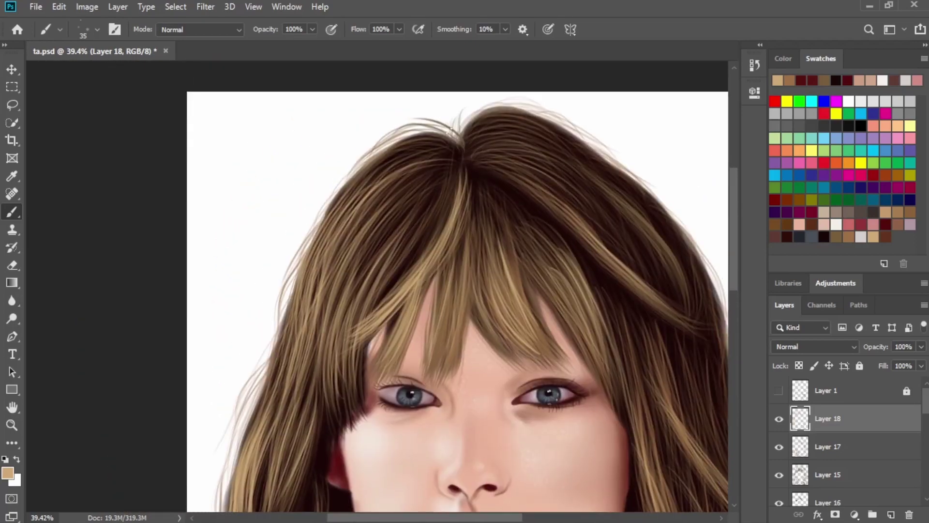
pyautogui.moveTo(473, 126); pyautogui.dragTo(577, 152)
pyautogui.moveTo(484, 149); pyautogui.dragTo(580, 161)
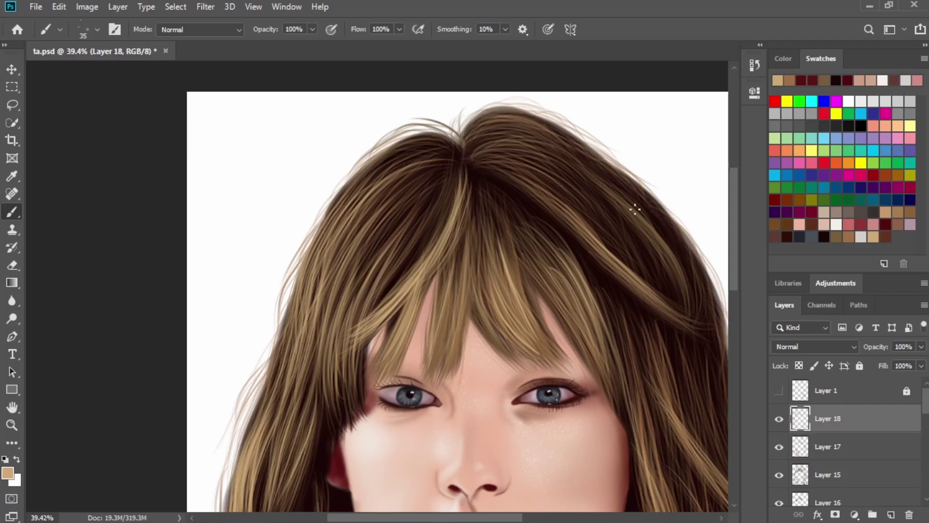
pyautogui.moveTo(581, 157); pyautogui.dragTo(663, 227)
pyautogui.moveTo(607, 175); pyautogui.dragTo(676, 244)
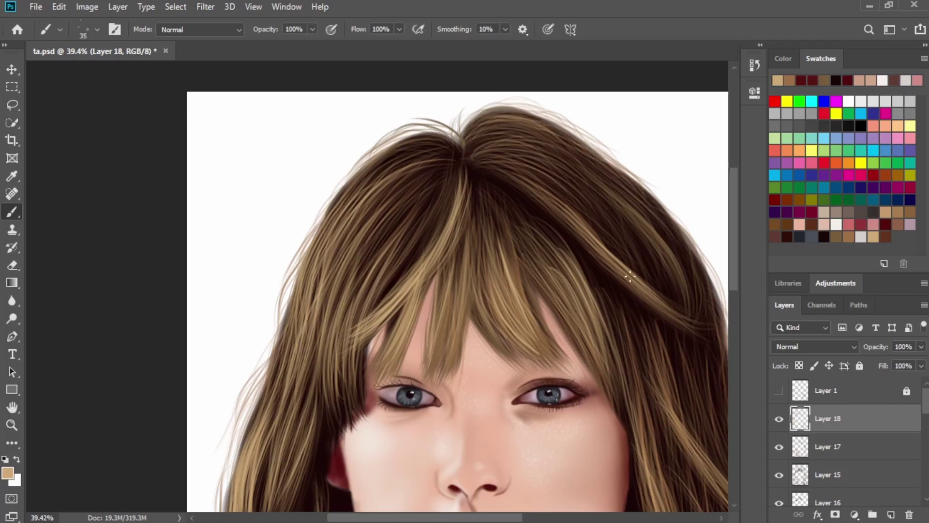
# Paint light tan strands over the crown on the left of the parting, sweeping down toward the left fringe.
pyautogui.moveTo(439, 157); pyautogui.dragTo(365, 217)
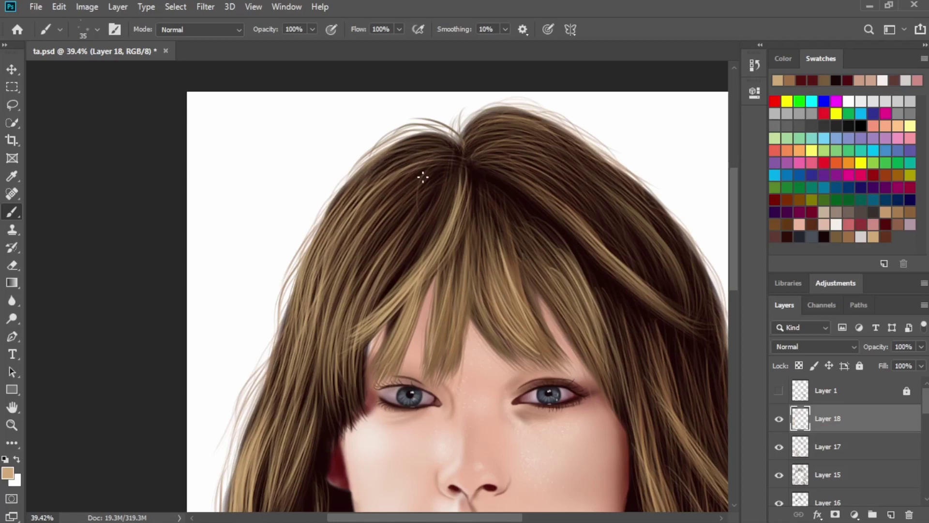
pyautogui.moveTo(423, 177); pyautogui.dragTo(363, 308)
pyautogui.moveTo(450, 158); pyautogui.dragTo(358, 320)
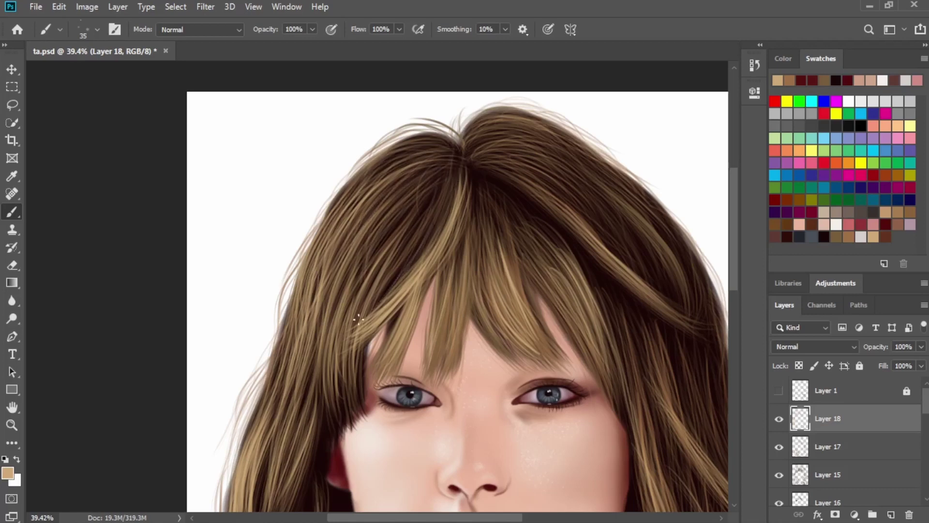
pyautogui.moveTo(448, 194); pyautogui.dragTo(374, 254)
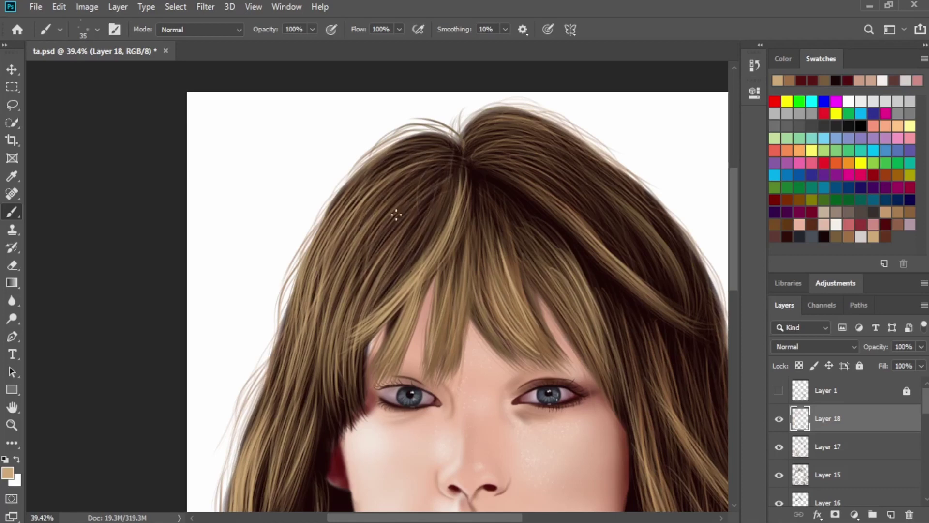
pyautogui.moveTo(438, 178)
pyautogui.mouseDown()
pyautogui.moveTo(367, 292)
pyautogui.moveTo(363, 237)
pyautogui.moveTo(351, 285)
pyautogui.mouseUp()
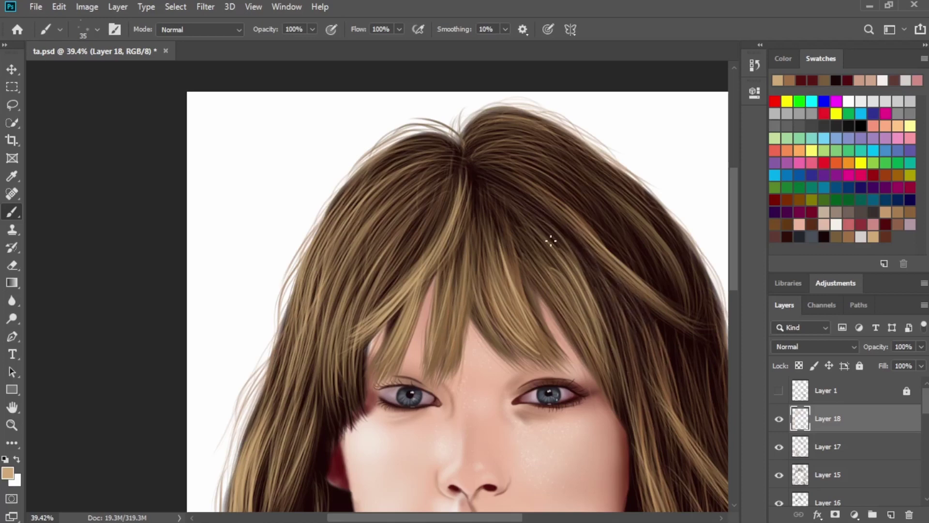
# Add light tan strands from the right end of the fringe through the right hair beneath the swept lock.
pyautogui.moveTo(556, 233); pyautogui.dragTo(626, 397)
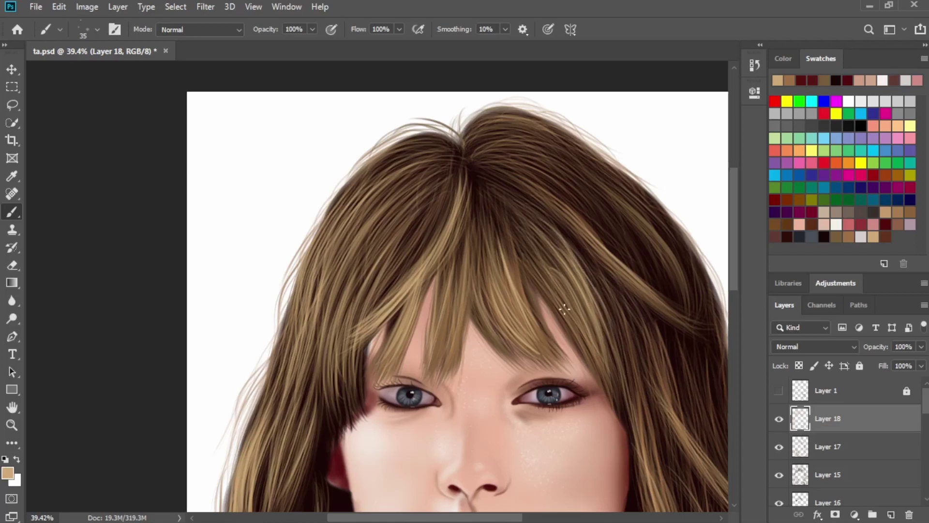
pyautogui.moveTo(688, 445); pyautogui.dragTo(619, 346)
pyautogui.moveTo(584, 231); pyautogui.dragTo(622, 299)
pyautogui.moveTo(592, 217); pyautogui.dragTo(637, 344)
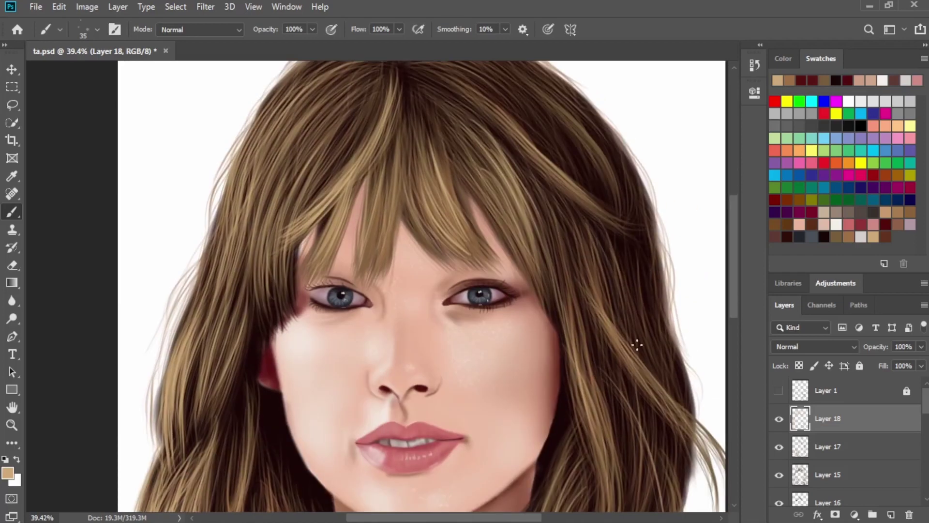
pyautogui.moveTo(617, 234); pyautogui.dragTo(651, 300)
pyautogui.moveTo(621, 236); pyautogui.dragTo(656, 331)
pyautogui.moveTo(623, 257); pyautogui.dragTo(649, 325)
pyautogui.moveTo(641, 291)
pyautogui.mouseDown()
pyautogui.moveTo(684, 401)
pyautogui.moveTo(692, 326)
pyautogui.mouseUp()
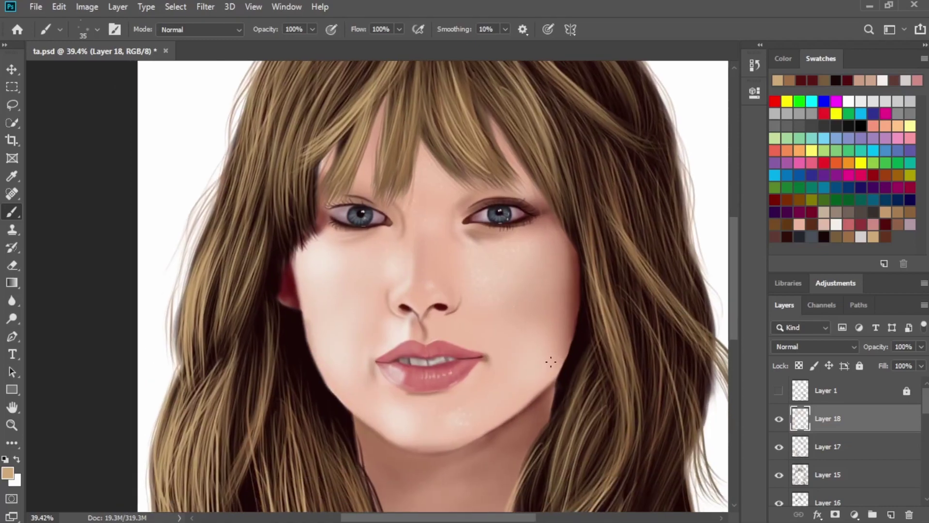
# Paint long light tan strands through the dark gaps in the right hair, from cheek level to below the chin.
pyautogui.moveTo(535, 377); pyautogui.dragTo(533, 361)
pyautogui.moveTo(625, 342); pyautogui.dragTo(635, 469)
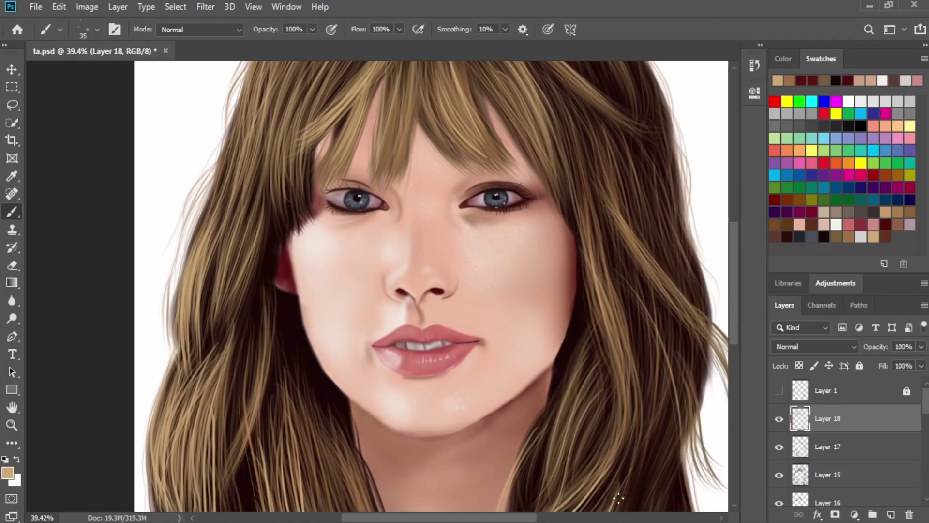
pyautogui.moveTo(636, 380); pyautogui.dragTo(613, 508)
pyautogui.moveTo(631, 414)
pyautogui.mouseDown()
pyautogui.moveTo(612, 266)
pyautogui.moveTo(611, 372)
pyautogui.mouseUp()
pyautogui.moveTo(653, 203); pyautogui.dragTo(603, 464)
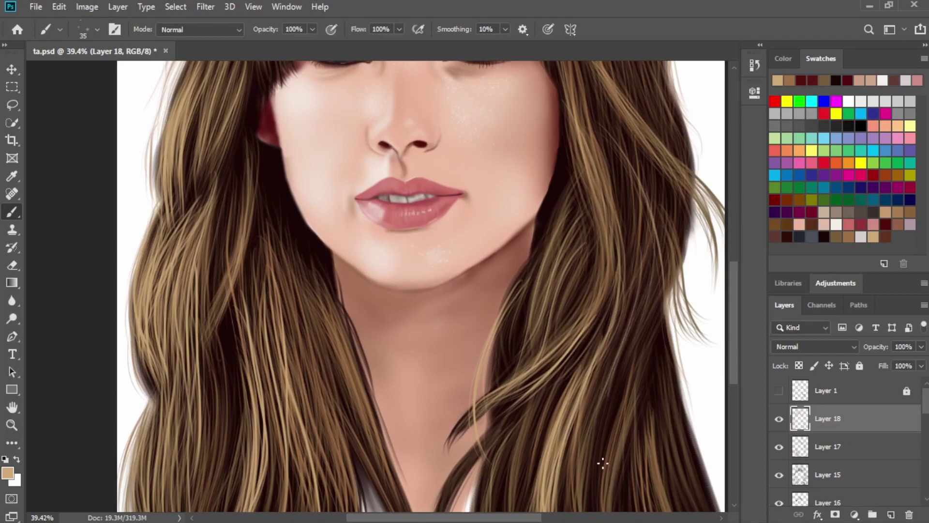
pyautogui.moveTo(629, 329); pyautogui.dragTo(608, 479)
pyautogui.moveTo(626, 276)
pyautogui.mouseDown()
pyautogui.moveTo(609, 174)
pyautogui.moveTo(617, 317)
pyautogui.mouseUp()
# Paint light tan strands along the outer edge of the lower right hair, fanning out toward its ends.
pyautogui.moveTo(610, 223)
pyautogui.mouseDown()
pyautogui.moveTo(561, 360)
pyautogui.moveTo(575, 245)
pyautogui.moveTo(677, 440)
pyautogui.moveTo(650, 409)
pyautogui.mouseUp()
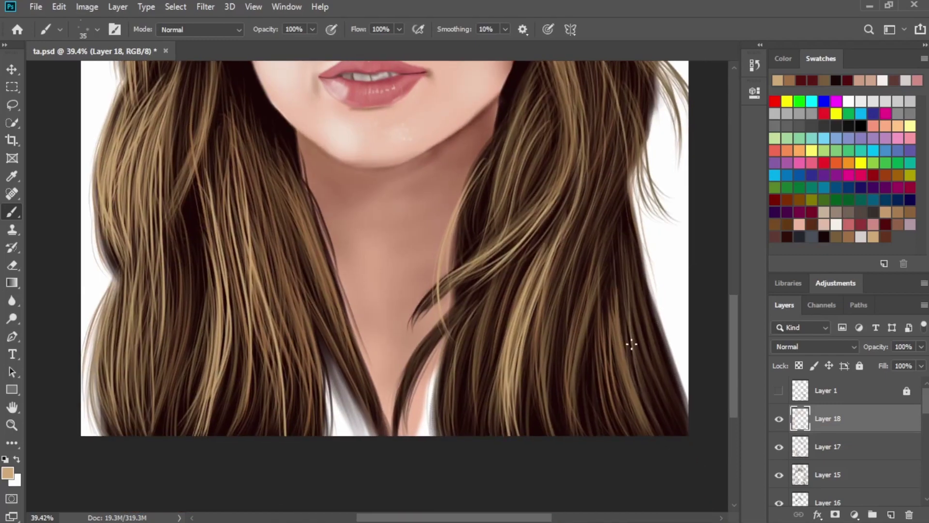
pyautogui.moveTo(617, 238)
pyautogui.mouseDown()
pyautogui.moveTo(658, 407)
pyautogui.moveTo(669, 399)
pyautogui.mouseUp()
pyautogui.moveTo(620, 217); pyautogui.dragTo(662, 344)
pyautogui.moveTo(634, 242); pyautogui.dragTo(673, 387)
pyautogui.moveTo(627, 223); pyautogui.dragTo(649, 391)
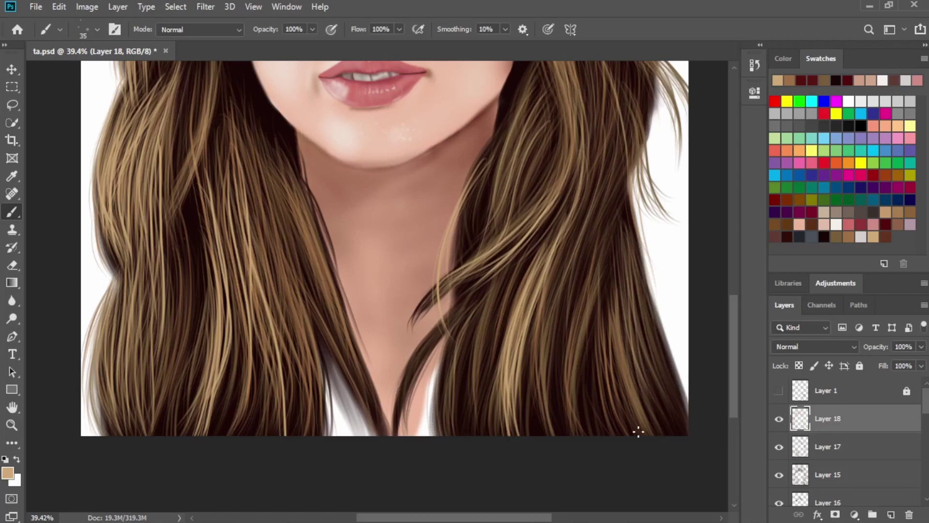
# Fill the middle of the lower right hair with long light tan strands running down from the outward-flicking wisps.
pyautogui.moveTo(625, 189); pyautogui.dragTo(600, 352)
pyautogui.moveTo(620, 207); pyautogui.dragTo(580, 411)
pyautogui.moveTo(608, 178); pyautogui.dragTo(584, 328)
pyautogui.moveTo(627, 157); pyautogui.dragTo(593, 285)
pyautogui.moveTo(625, 159); pyautogui.dragTo(583, 317)
pyautogui.moveTo(599, 219); pyautogui.dragTo(571, 344)
pyautogui.moveTo(586, 254); pyautogui.dragTo(566, 430)
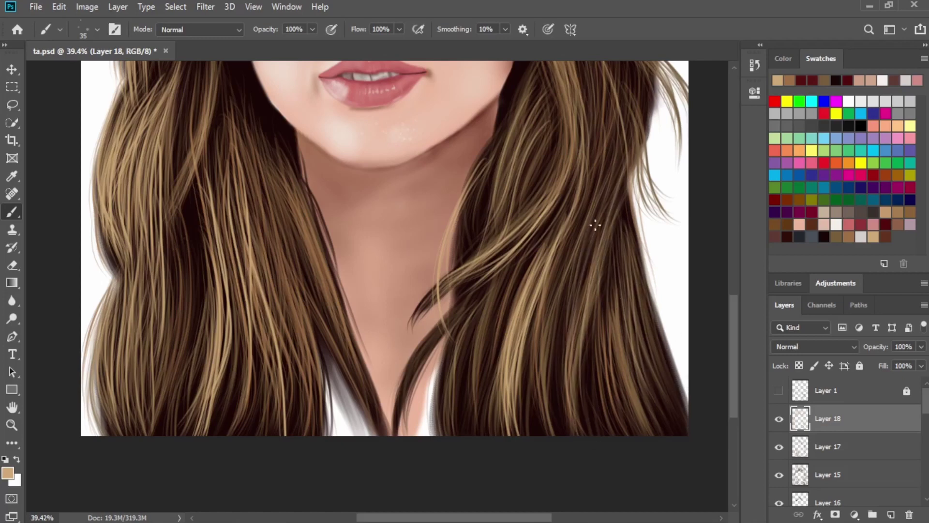
# Add light tan strands to the inner ends of the lower right hair, working across to the tip beside the neck.
pyautogui.moveTo(595, 224); pyautogui.dragTo(559, 419)
pyautogui.moveTo(564, 271); pyautogui.dragTo(549, 435)
pyautogui.moveTo(535, 245); pyautogui.dragTo(520, 434)
pyautogui.moveTo(525, 285); pyautogui.dragTo(514, 420)
pyautogui.moveTo(501, 302); pyautogui.dragTo(479, 435)
pyautogui.moveTo(507, 288)
pyautogui.mouseDown()
pyautogui.moveTo(477, 430)
pyautogui.moveTo(463, 433)
pyautogui.mouseUp()
pyautogui.moveTo(479, 290); pyautogui.dragTo(455, 434)
pyautogui.moveTo(440, 320); pyautogui.dragTo(395, 434)
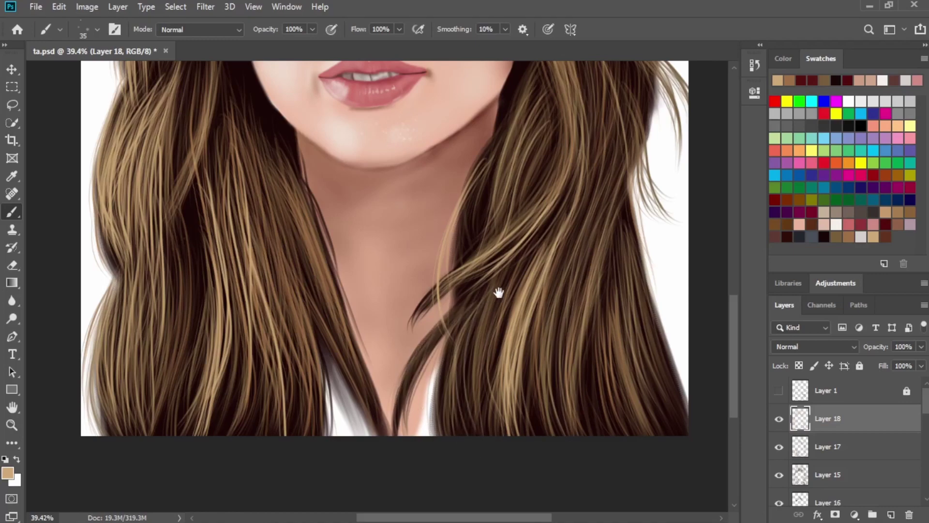
# Paint light tan strands down the left side of the head, from the crown to the hair beside the left eye.
pyautogui.moveTo(498, 292); pyautogui.dragTo(551, 381)
pyautogui.moveTo(587, 321); pyautogui.dragTo(563, 363)
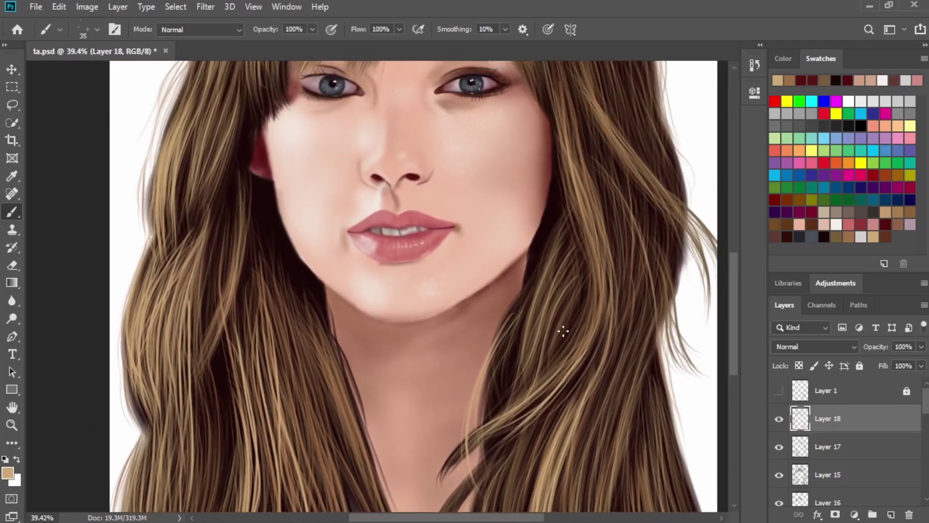
pyautogui.moveTo(502, 276); pyautogui.dragTo(537, 311)
pyautogui.moveTo(537, 167)
pyautogui.mouseDown()
pyautogui.moveTo(442, 311)
pyautogui.moveTo(451, 299)
pyautogui.mouseUp()
pyautogui.moveTo(497, 120); pyautogui.dragTo(404, 254)
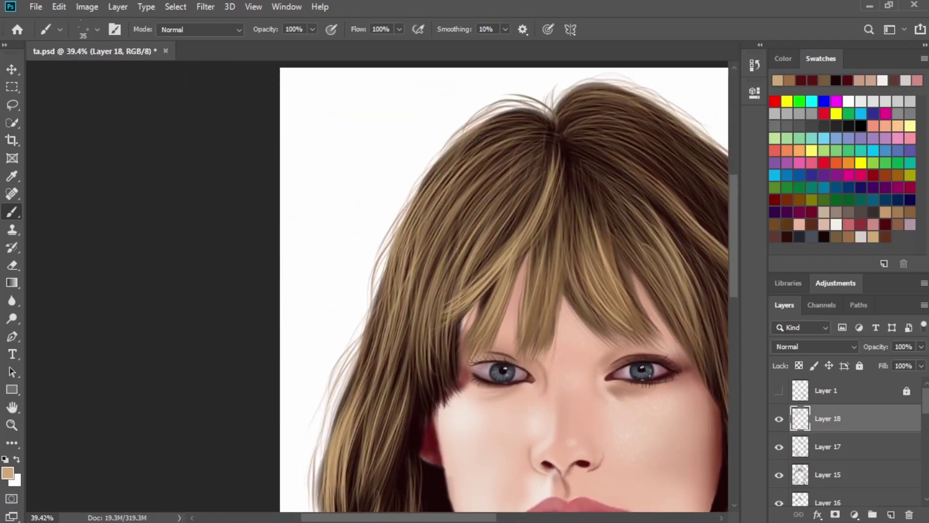
pyautogui.moveTo(481, 138); pyautogui.dragTo(404, 278)
pyautogui.moveTo(450, 216); pyautogui.dragTo(411, 358)
pyautogui.moveTo(462, 244); pyautogui.dragTo(424, 380)
pyautogui.moveTo(435, 294); pyautogui.dragTo(453, 252)
# Lighten the paint colour to H 35, S 32, B 85 and choose the 7 px Paintable.cc Hair Brush from the Hair folder.
pyautogui.click(783, 59)
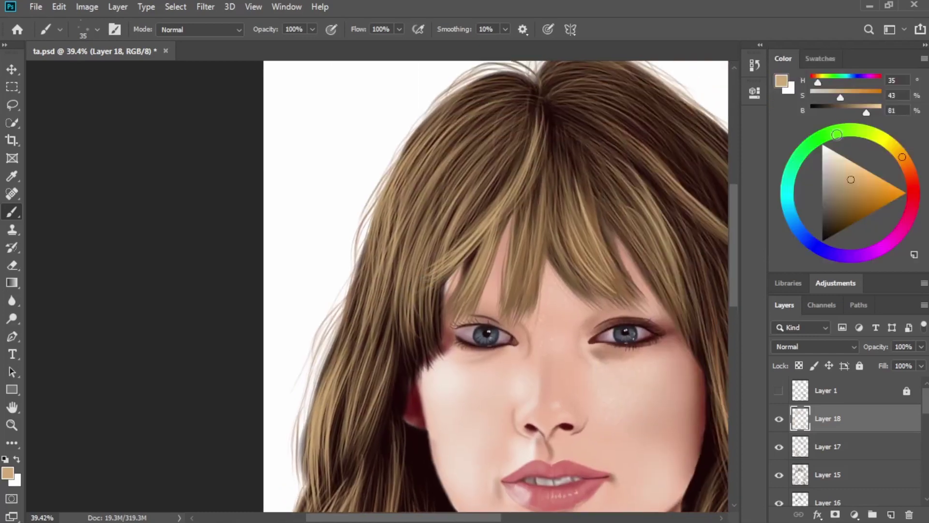
pyautogui.click(92, 29)
pyautogui.moveTo(405, 178); pyautogui.dragTo(427, 291)
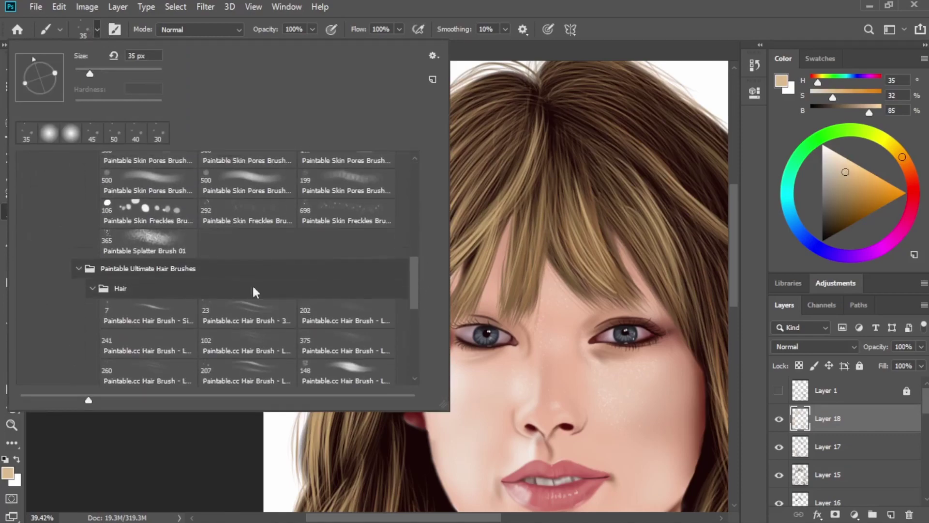
pyautogui.scroll(10, 253, 287)
pyautogui.moveTo(412, 183); pyautogui.dragTo(428, 295)
pyautogui.scroll(10, 161, 298)
pyautogui.moveTo(412, 183); pyautogui.dragTo(432, 310)
pyautogui.click(186, 291)
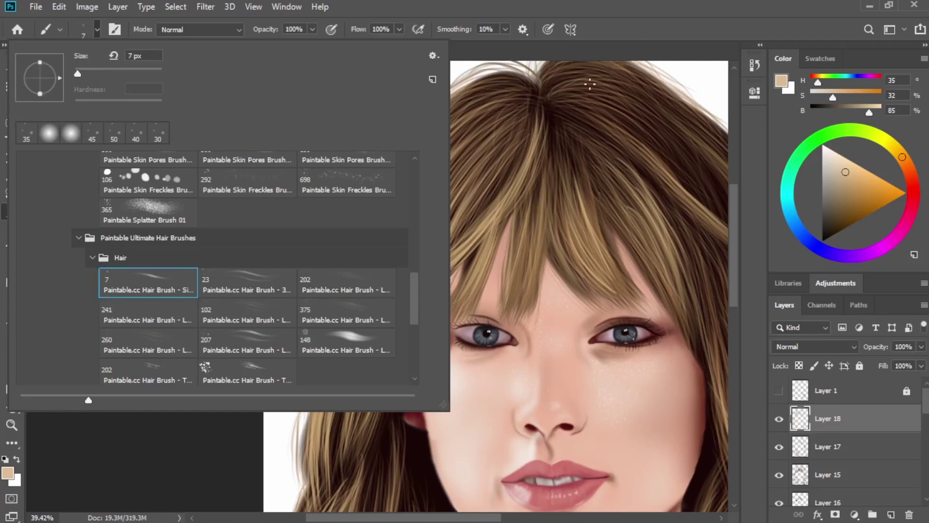
pyautogui.click(591, 83)
# Draw thin pale stray hairs crossing the crown, the fringe and the upper right hair.
pyautogui.moveTo(550, 115)
pyautogui.mouseDown()
pyautogui.moveTo(498, 193)
pyautogui.moveTo(445, 162)
pyautogui.mouseUp()
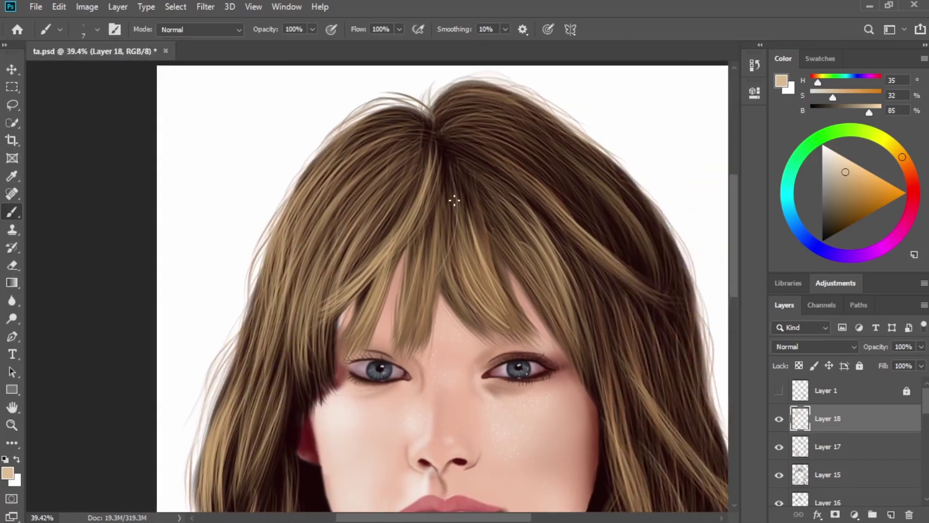
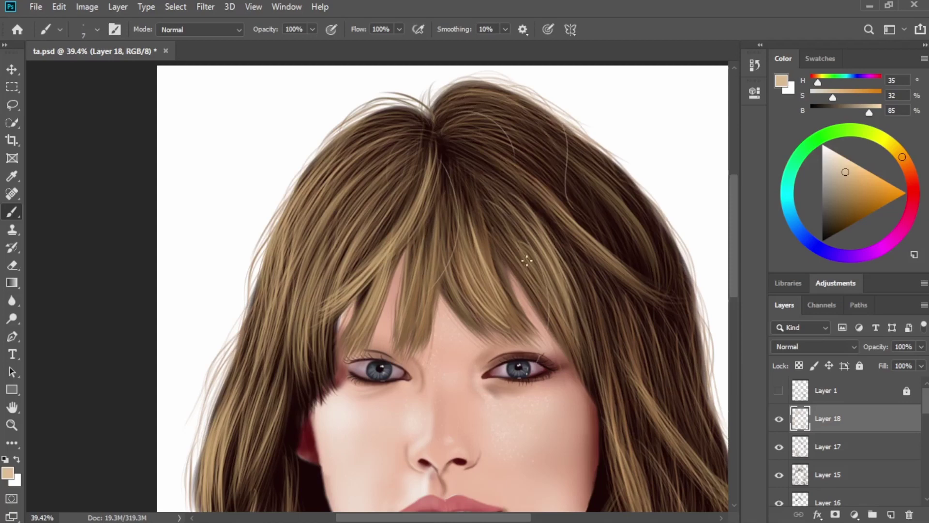
pyautogui.moveTo(574, 306); pyautogui.dragTo(508, 225)
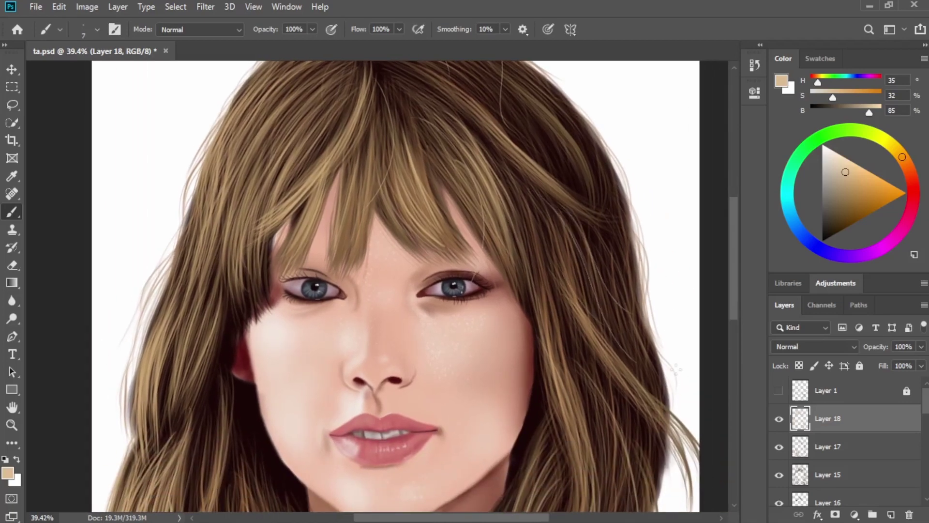
pyautogui.moveTo(568, 299); pyautogui.dragTo(511, 222)
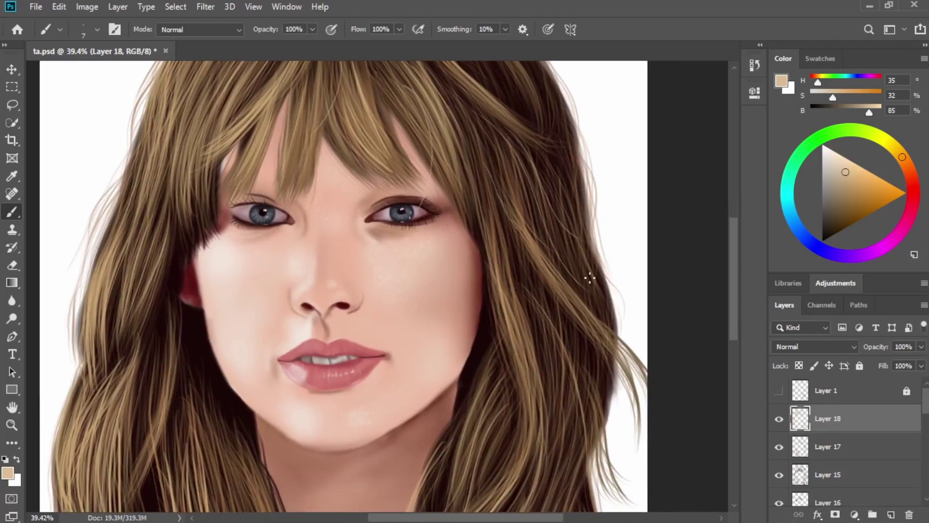
pyautogui.moveTo(557, 276)
pyautogui.mouseDown()
pyautogui.moveTo(560, 197)
pyautogui.moveTo(594, 262)
pyautogui.mouseUp()
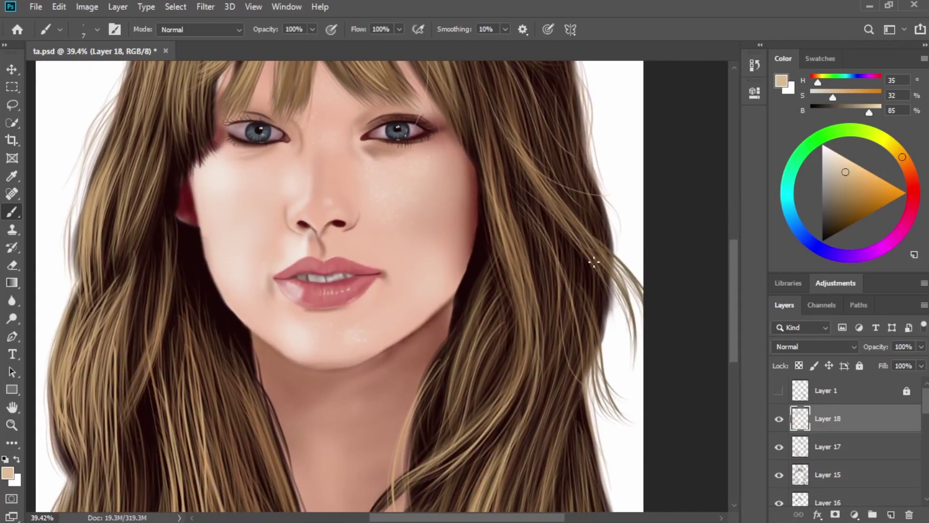
# Draw thin pale flyaway hairs curving across the strands of the lower right hair.
pyautogui.moveTo(519, 273); pyautogui.dragTo(502, 132)
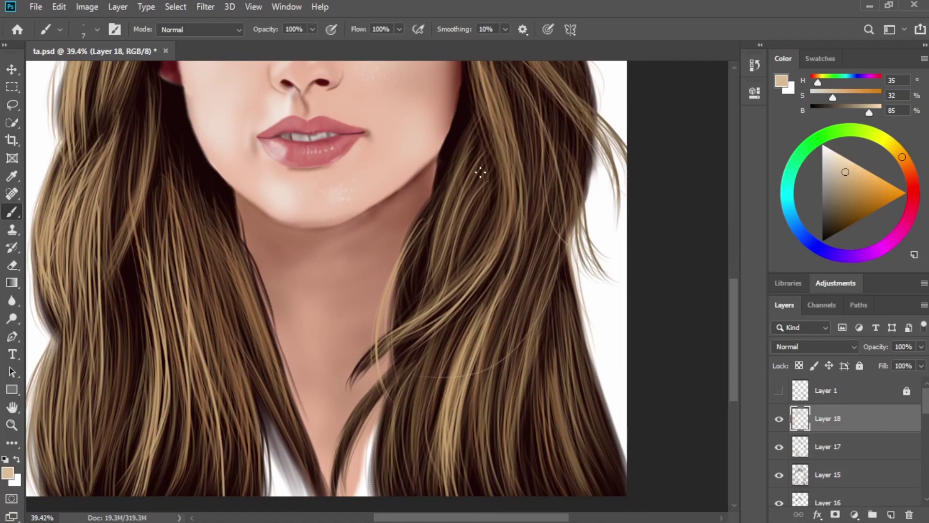
pyautogui.scroll(-3, 532, 251)
pyautogui.scroll(-3, 516, 246)
pyautogui.hscroll(-2, 517, 246)
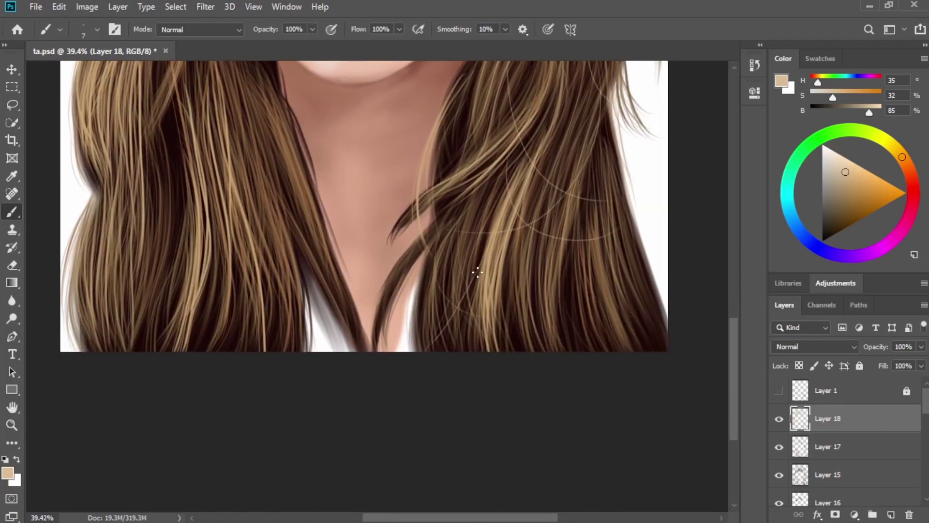
pyautogui.moveTo(469, 204); pyautogui.dragTo(533, 317)
pyautogui.moveTo(517, 213); pyautogui.dragTo(530, 324)
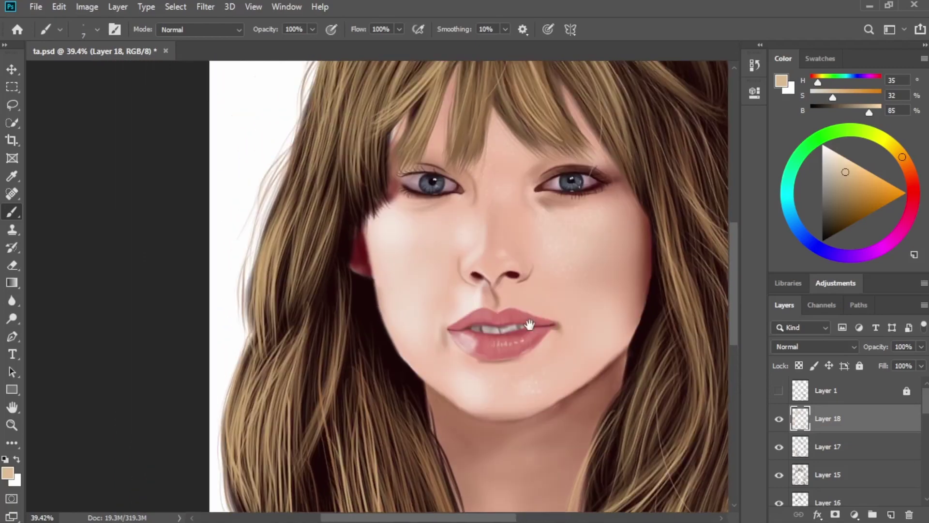
# Draw thin pale hairs left of the parting and down through the wavy hair beside the left cheek.
pyautogui.scroll(10, 529, 324)
pyautogui.hscroll(-3, 564, 332)
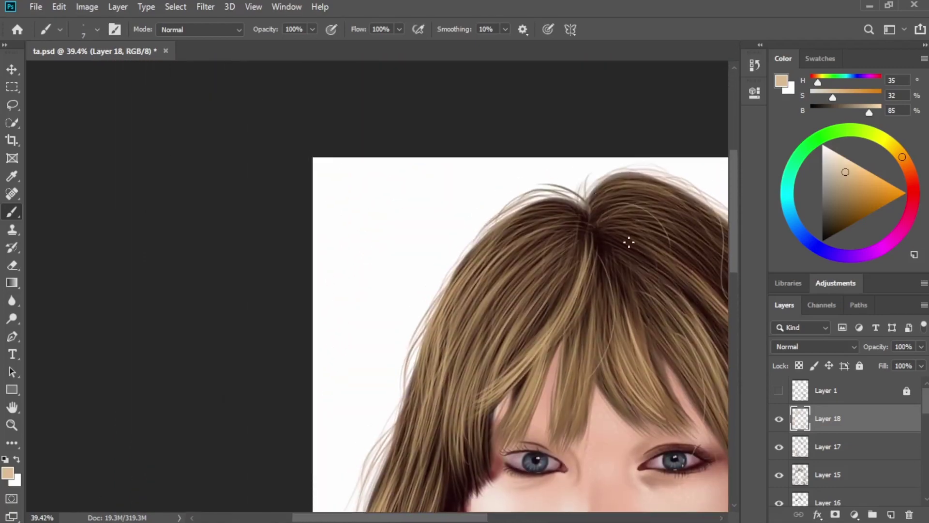
pyautogui.moveTo(598, 268); pyautogui.dragTo(564, 343)
pyautogui.moveTo(529, 309)
pyautogui.mouseDown()
pyautogui.moveTo(582, 227)
pyautogui.moveTo(529, 345)
pyautogui.mouseUp()
pyautogui.moveTo(596, 170); pyautogui.dragTo(509, 286)
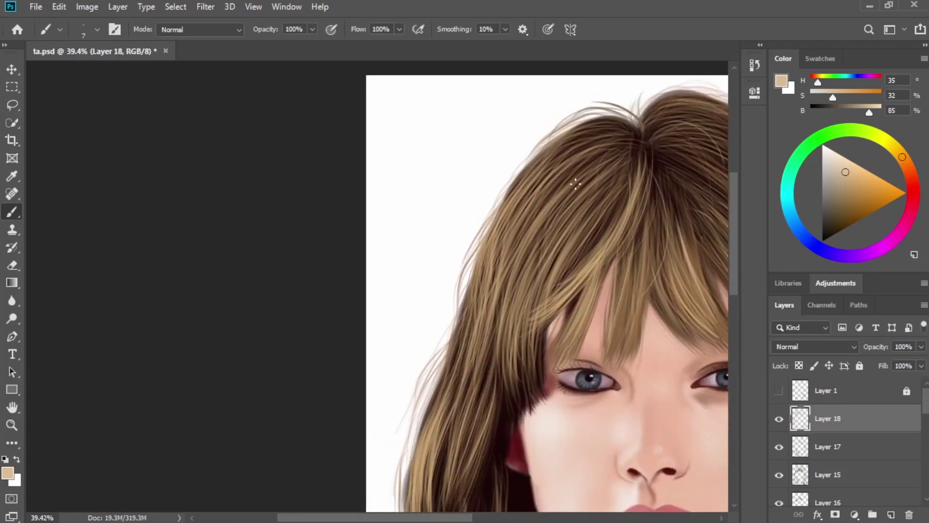
pyautogui.moveTo(576, 183)
pyautogui.mouseDown()
pyautogui.moveTo(494, 272)
pyautogui.moveTo(559, 165)
pyautogui.mouseUp()
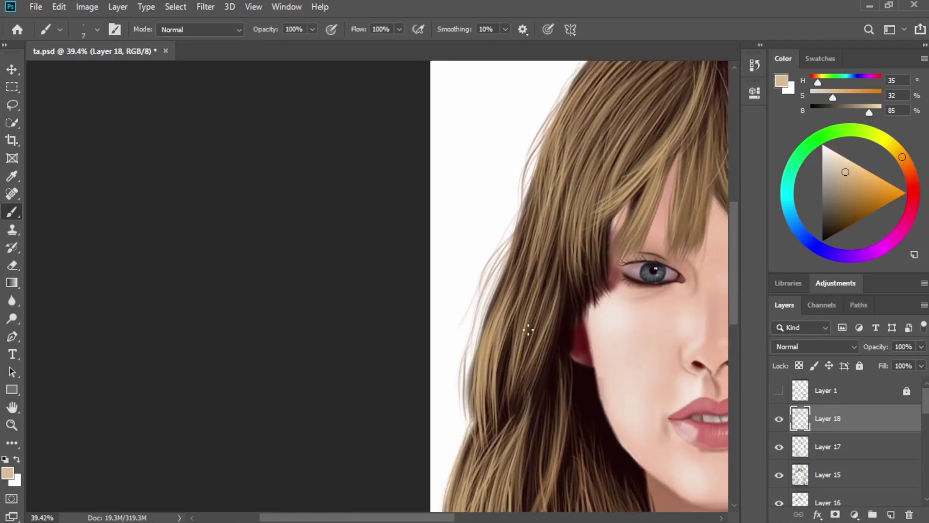
pyautogui.moveTo(546, 282); pyautogui.dragTo(518, 378)
pyautogui.moveTo(549, 278); pyautogui.dragTo(522, 386)
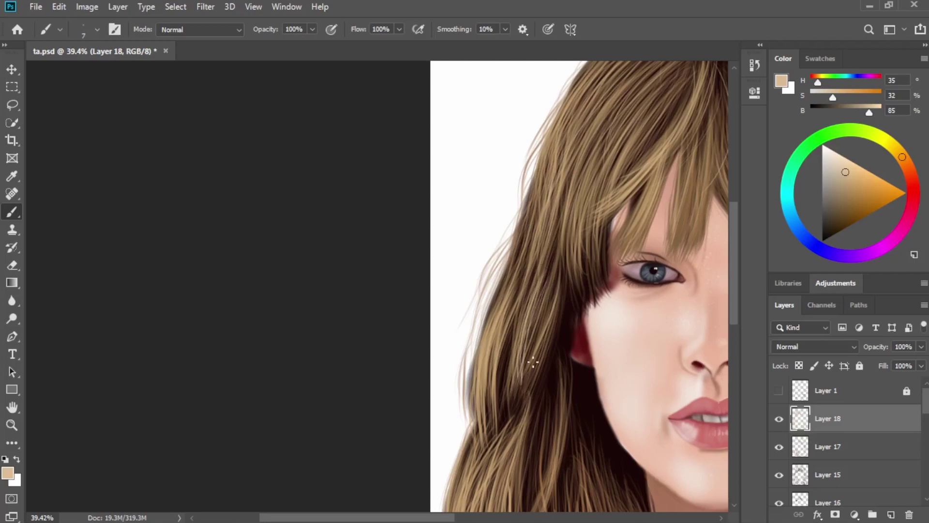
pyautogui.moveTo(547, 256); pyautogui.dragTo(526, 355)
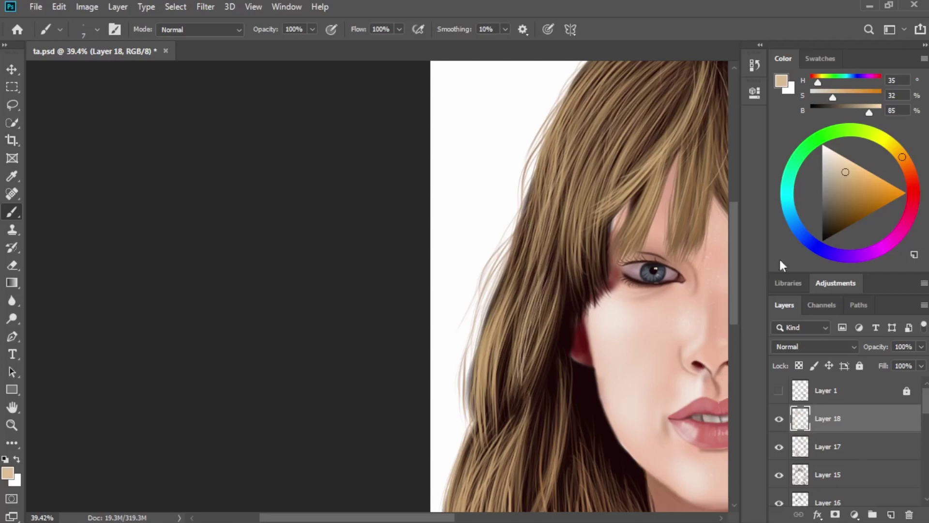
# Lighten the paint colour to H 35, S 19, B 93 and paint 10 px highlight strands on the wave beside the left cheek.
pyautogui.moveTo(839, 171); pyautogui.dragTo(837, 159)
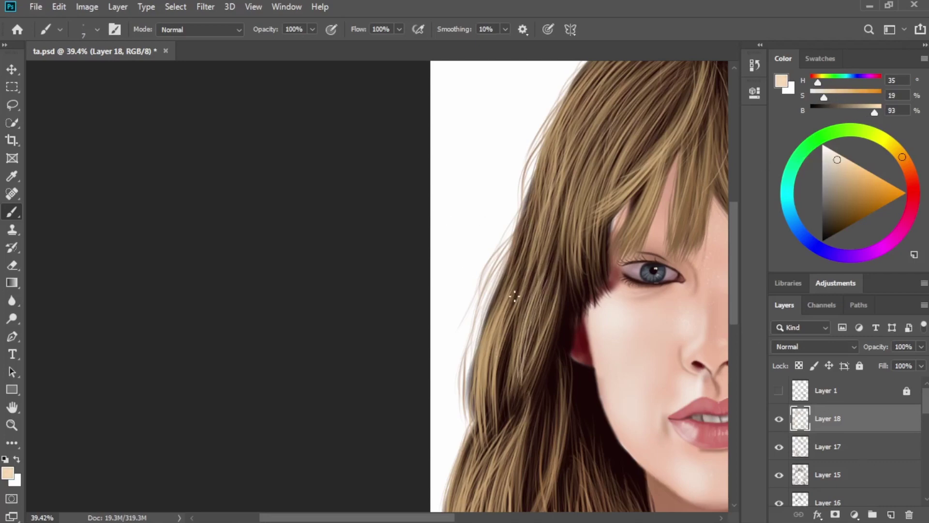
pyautogui.moveTo(514, 296)
pyautogui.mouseDown()
pyautogui.moveTo(482, 408)
pyautogui.moveTo(510, 314)
pyautogui.mouseUp()
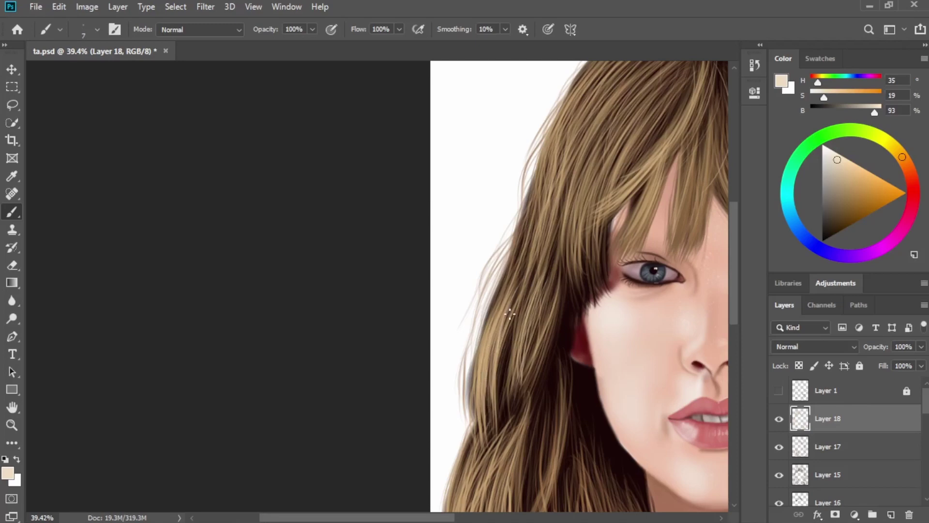
pyautogui.moveTo(494, 402)
pyautogui.mouseDown()
pyautogui.moveTo(511, 309)
pyautogui.moveTo(498, 329)
pyautogui.mouseUp()
pyautogui.moveTo(477, 388); pyautogui.dragTo(493, 315)
pyautogui.moveTo(485, 392); pyautogui.dragTo(517, 280)
pyautogui.moveTo(528, 333); pyautogui.dragTo(546, 239)
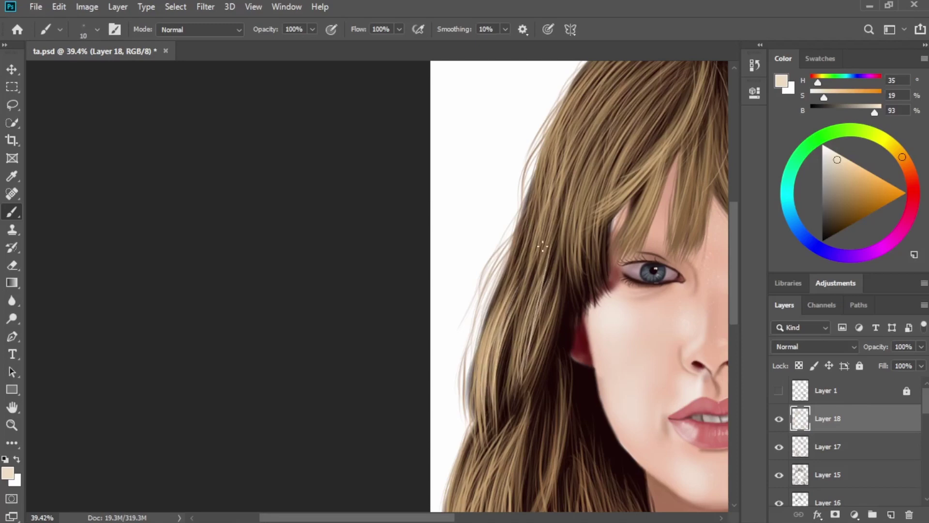
# Extend the pale highlight strands through the hair beside the left eye and along the outer left edge.
pyautogui.moveTo(530, 371); pyautogui.dragTo(558, 203)
pyautogui.moveTo(537, 339); pyautogui.dragTo(555, 251)
pyautogui.moveTo(530, 362)
pyautogui.mouseDown()
pyautogui.moveTo(556, 244)
pyautogui.moveTo(494, 397)
pyautogui.mouseUp()
pyautogui.moveTo(458, 428); pyautogui.dragTo(479, 354)
pyautogui.moveTo(447, 441); pyautogui.dragTo(463, 361)
pyautogui.moveTo(439, 455); pyautogui.dragTo(453, 387)
pyautogui.moveTo(446, 437); pyautogui.dragTo(473, 322)
pyautogui.moveTo(454, 420); pyautogui.dragTo(490, 276)
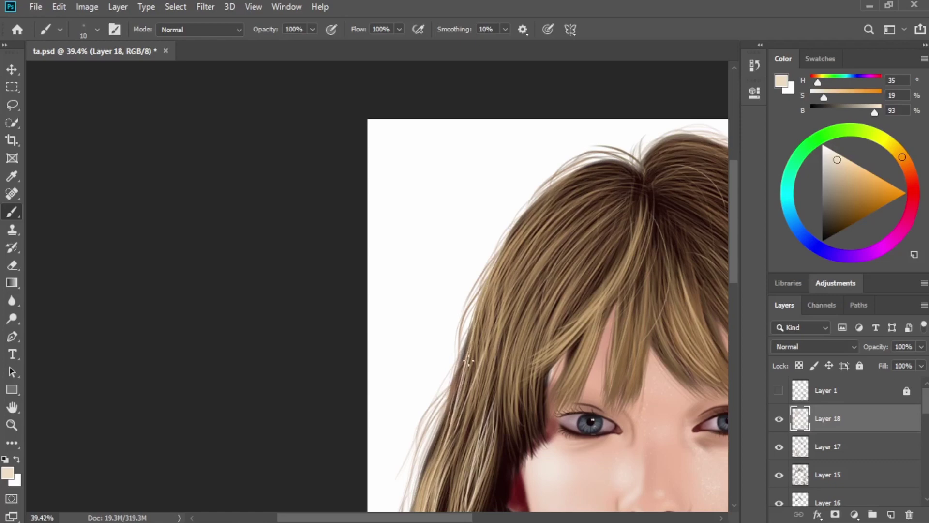
# Paint pale highlight strands along the outer left curve of the head, rising toward the crown.
pyautogui.moveTo(480, 313); pyautogui.dragTo(545, 211)
pyautogui.moveTo(495, 290); pyautogui.dragTo(575, 186)
pyautogui.moveTo(470, 411)
pyautogui.mouseDown()
pyautogui.moveTo(491, 335)
pyautogui.moveTo(484, 344)
pyautogui.mouseUp()
pyautogui.moveTo(452, 447); pyautogui.dragTo(482, 313)
pyautogui.moveTo(468, 375); pyautogui.dragTo(503, 254)
pyautogui.moveTo(482, 329); pyautogui.dragTo(537, 233)
pyautogui.moveTo(481, 349); pyautogui.dragTo(549, 221)
pyautogui.moveTo(501, 278)
pyautogui.mouseDown()
pyautogui.moveTo(574, 193)
pyautogui.moveTo(571, 183)
pyautogui.mouseUp()
pyautogui.moveTo(481, 370); pyautogui.dragTo(549, 234)
pyautogui.moveTo(494, 315); pyautogui.dragTo(580, 200)
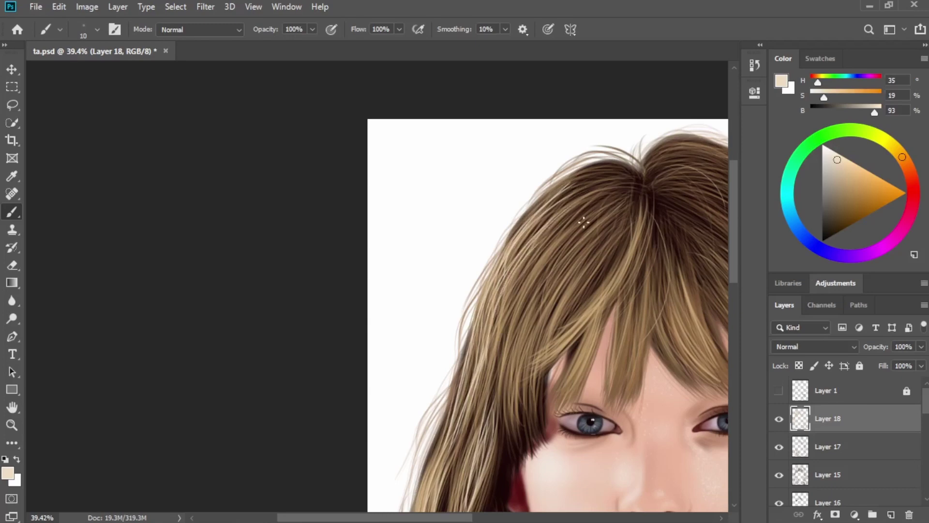
# Paint long pale strands over the inner hair above and beside the left temple.
pyautogui.moveTo(503, 407)
pyautogui.mouseDown()
pyautogui.moveTo(537, 321)
pyautogui.moveTo(546, 259)
pyautogui.moveTo(571, 215)
pyautogui.mouseUp()
pyautogui.moveTo(495, 329); pyautogui.dragTo(583, 213)
pyautogui.moveTo(490, 421); pyautogui.dragTo(498, 317)
pyautogui.moveTo(508, 424); pyautogui.dragTo(539, 289)
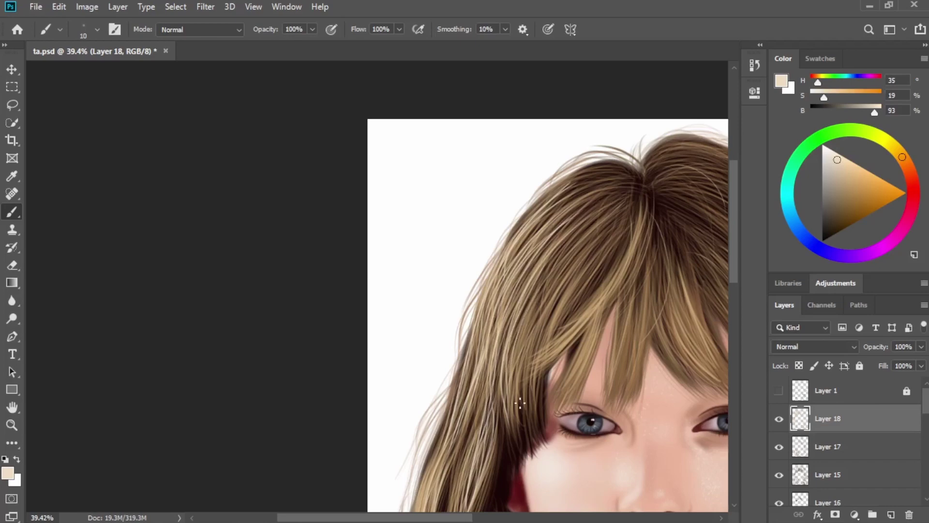
pyautogui.moveTo(519, 402); pyautogui.dragTo(561, 269)
pyautogui.moveTo(510, 402)
pyautogui.mouseDown()
pyautogui.moveTo(550, 278)
pyautogui.moveTo(529, 309)
pyautogui.moveTo(555, 286)
pyautogui.mouseUp()
pyautogui.moveTo(532, 393)
pyautogui.mouseDown()
pyautogui.moveTo(582, 271)
pyautogui.moveTo(561, 265)
pyautogui.mouseUp()
pyautogui.moveTo(542, 389); pyautogui.dragTo(572, 286)
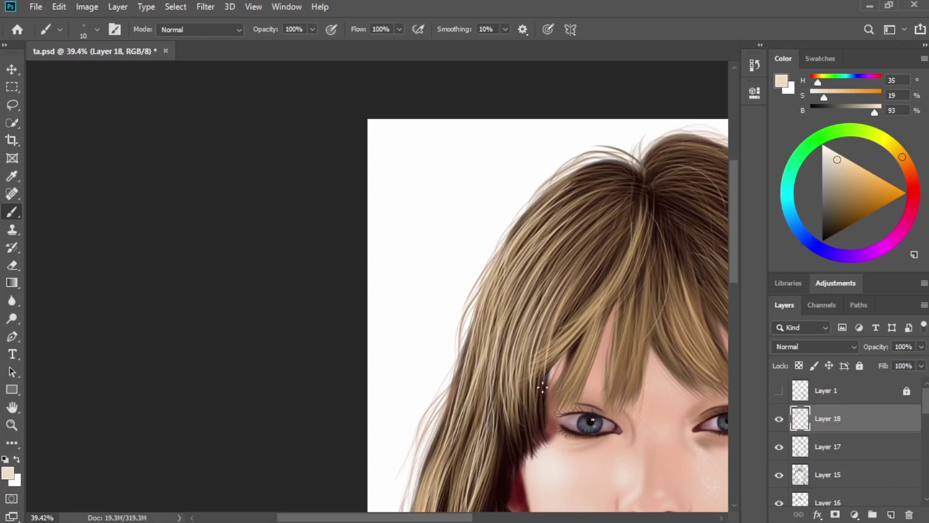
# Add more fine pale strands where the side hair meets the fringe at the left temple.
pyautogui.moveTo(538, 364); pyautogui.dragTo(579, 273)
pyautogui.moveTo(540, 392)
pyautogui.mouseDown()
pyautogui.moveTo(542, 361)
pyautogui.moveTo(526, 370)
pyautogui.moveTo(534, 332)
pyautogui.mouseUp()
pyautogui.moveTo(534, 432); pyautogui.dragTo(538, 360)
pyautogui.moveTo(534, 359); pyautogui.dragTo(557, 299)
pyautogui.moveTo(510, 408)
pyautogui.mouseDown()
pyautogui.moveTo(512, 365)
pyautogui.moveTo(549, 277)
pyautogui.mouseUp()
pyautogui.moveTo(507, 371); pyautogui.dragTo(573, 246)
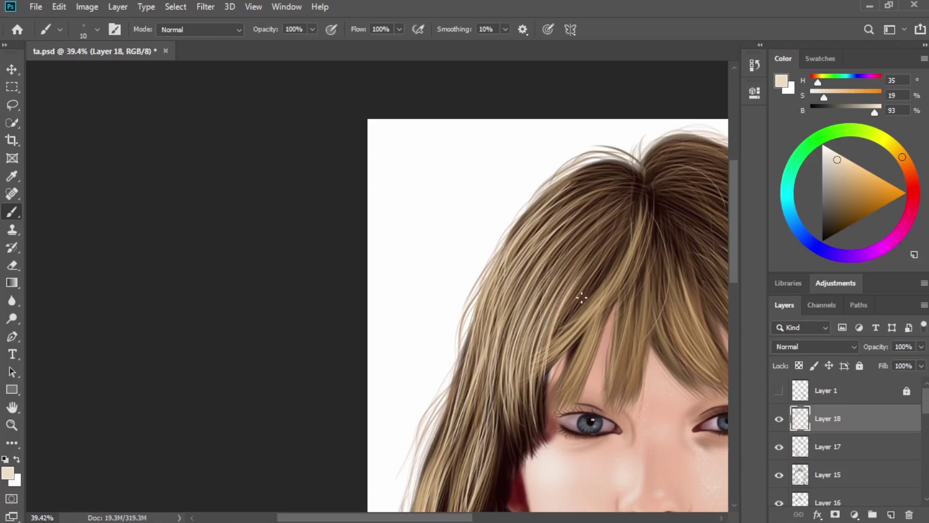
# Brighten the swept fringe lock crossing the left temple with pale strands.
pyautogui.moveTo(558, 356); pyautogui.dragTo(613, 281)
pyautogui.moveTo(547, 363); pyautogui.dragTo(615, 280)
pyautogui.moveTo(523, 378)
pyautogui.mouseDown()
pyautogui.moveTo(570, 312)
pyautogui.moveTo(598, 300)
pyautogui.mouseUp()
pyautogui.moveTo(521, 375); pyautogui.dragTo(583, 315)
pyautogui.moveTo(515, 367); pyautogui.dragTo(598, 307)
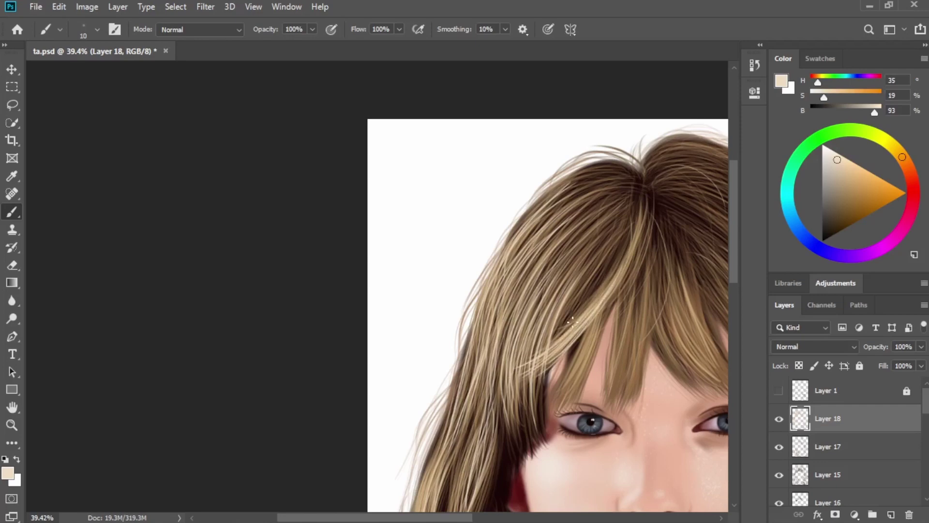
# Draw a pale strand in the left fringe and one long curved flyaway from the parting across the fringe.
pyautogui.moveTo(571, 389); pyautogui.dragTo(609, 302)
pyautogui.moveTo(666, 215); pyautogui.dragTo(602, 375)
pyautogui.hotkey('ctrl', 'z')
pyautogui.moveTo(652, 199); pyautogui.dragTo(618, 355)
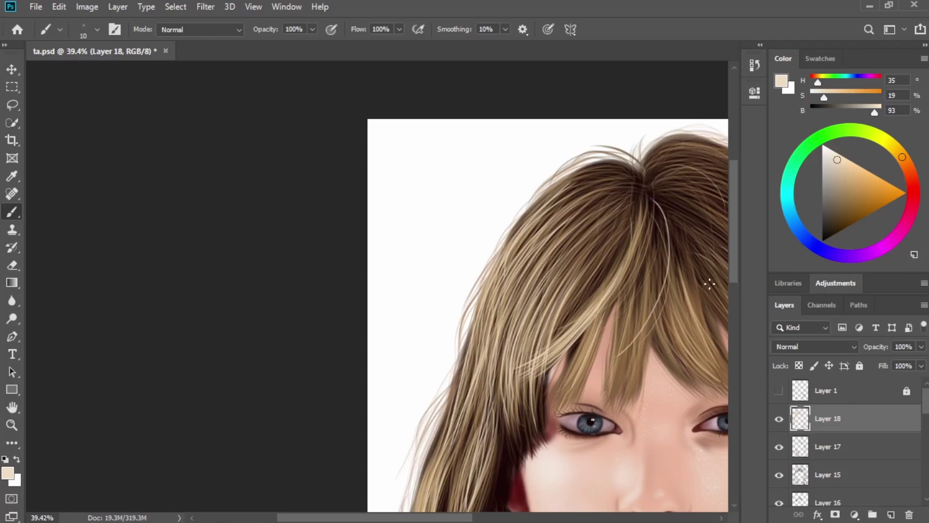
# Brighten the light lock in the lower right hair with pale highlight strands.
pyautogui.moveTo(692, 311); pyautogui.dragTo(682, 230)
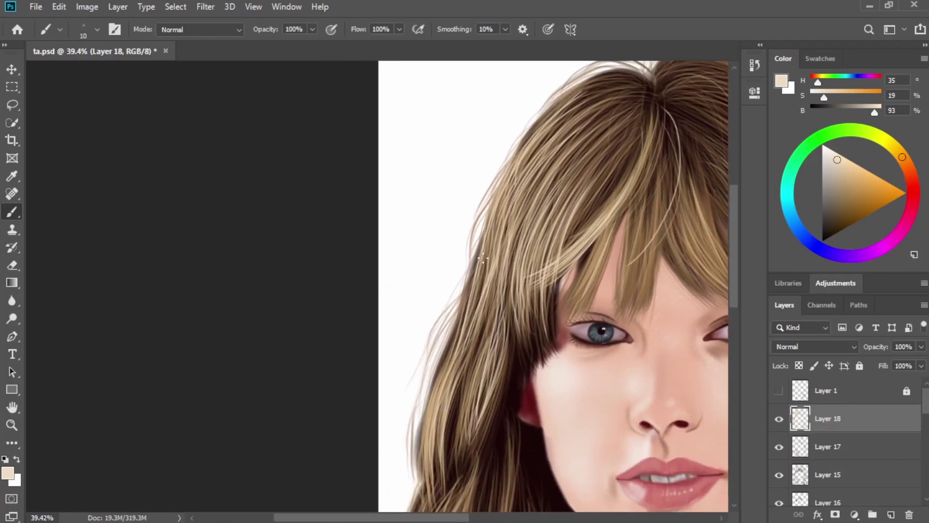
pyautogui.moveTo(583, 373); pyautogui.dragTo(425, 170)
pyautogui.moveTo(622, 455); pyautogui.dragTo(475, 244)
pyautogui.moveTo(524, 425)
pyautogui.mouseDown()
pyautogui.moveTo(508, 309)
pyautogui.moveTo(508, 349)
pyautogui.moveTo(532, 271)
pyautogui.mouseUp()
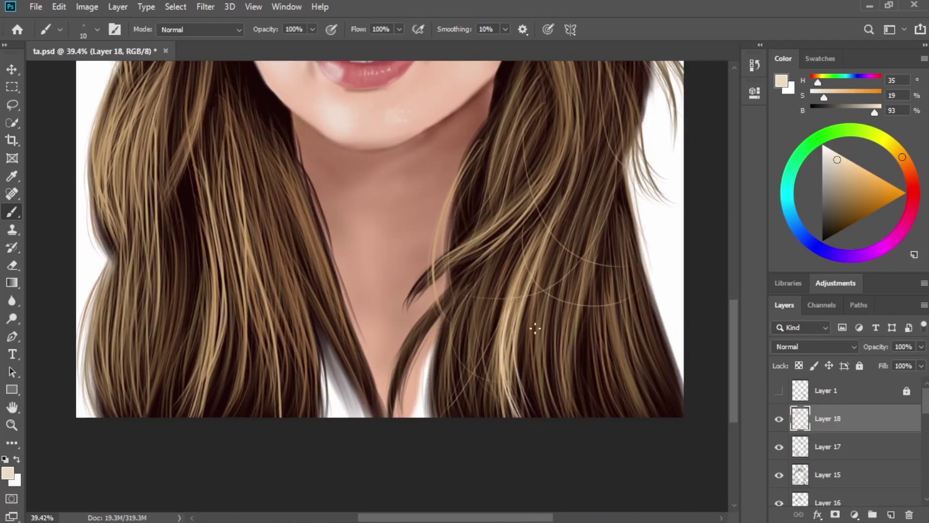
pyautogui.moveTo(518, 395); pyautogui.dragTo(540, 243)
pyautogui.moveTo(514, 341); pyautogui.dragTo(561, 187)
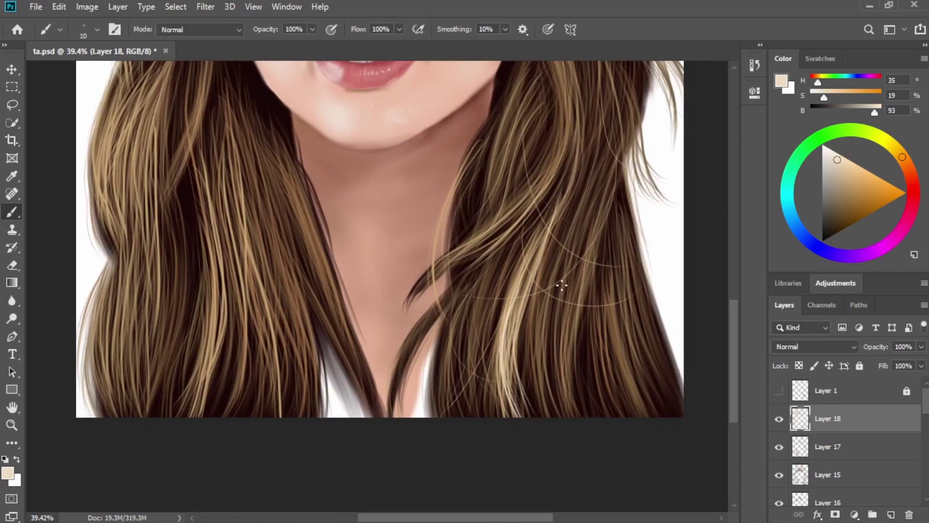
# Draw thin pale strands down the lower right hair to the bottom edge of the canvas.
pyautogui.moveTo(580, 416); pyautogui.dragTo(571, 307)
pyautogui.moveTo(580, 377); pyautogui.dragTo(591, 262)
pyautogui.moveTo(562, 299)
pyautogui.mouseDown()
pyautogui.moveTo(549, 417)
pyautogui.moveTo(567, 235)
pyautogui.mouseUp()
pyautogui.moveTo(603, 268); pyautogui.dragTo(644, 417)
pyautogui.moveTo(612, 284); pyautogui.dragTo(655, 420)
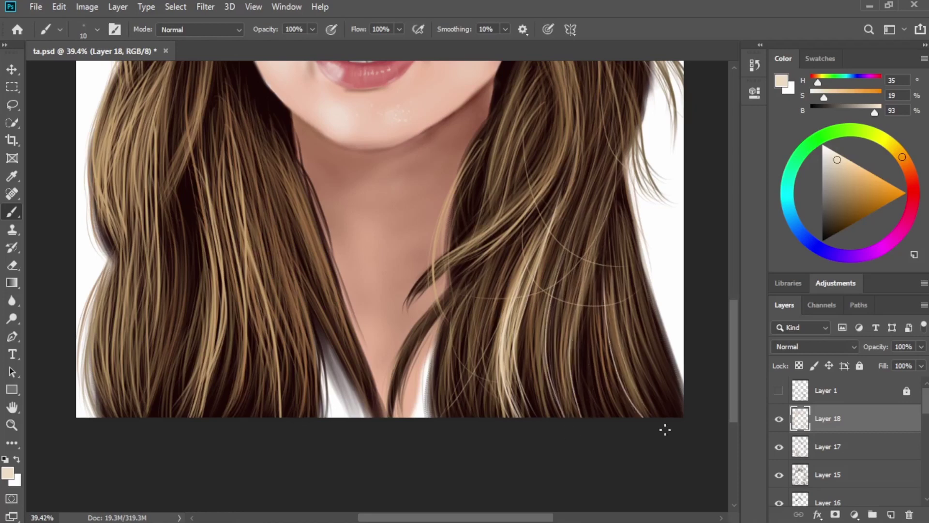
# Paint pale strands along the long lock hanging below the left ear.
pyautogui.press('space')
pyautogui.moveTo(566, 319)
pyautogui.mouseDown()
pyautogui.moveTo(677, 321)
pyautogui.moveTo(586, 407)
pyautogui.mouseUp()
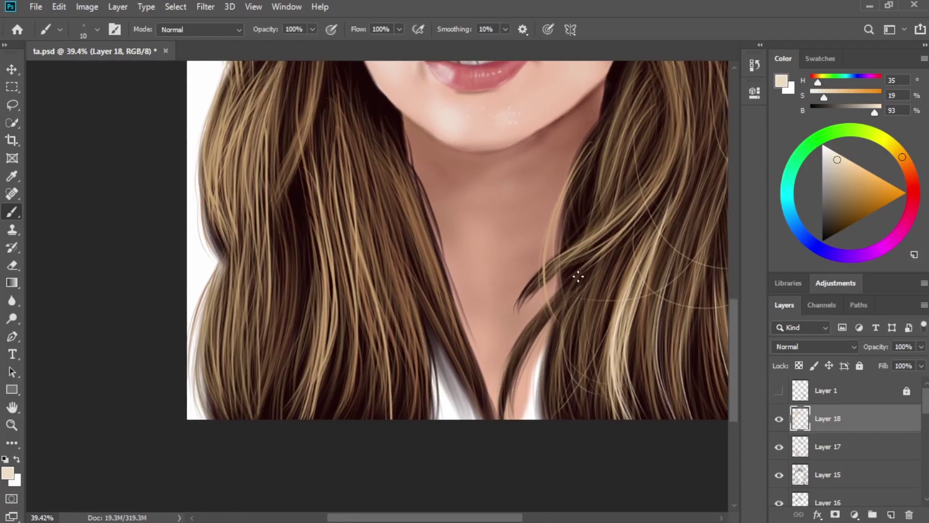
pyautogui.moveTo(551, 305); pyautogui.dragTo(525, 362)
pyautogui.hscroll(-7, 581, 315)
pyautogui.scroll(4, 581, 300)
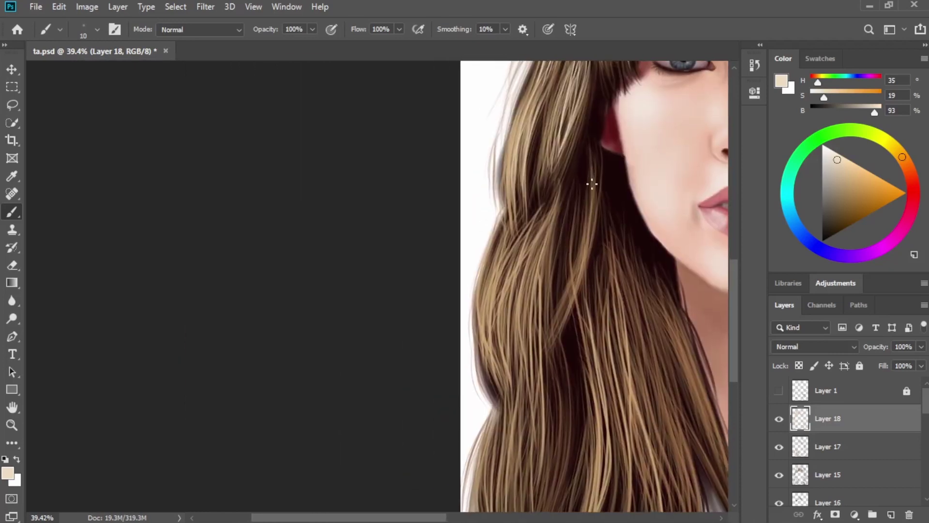
pyautogui.moveTo(591, 193); pyautogui.dragTo(569, 314)
pyautogui.moveTo(583, 238); pyautogui.dragTo(544, 358)
# Paint fine pale strands down the bulging outer wave left of the jaw.
pyautogui.press('space')
pyautogui.moveTo(538, 252)
pyautogui.mouseDown()
pyautogui.moveTo(590, 212)
pyautogui.moveTo(556, 329)
pyautogui.mouseUp()
pyautogui.moveTo(554, 188); pyautogui.dragTo(544, 325)
pyautogui.moveTo(557, 208); pyautogui.dragTo(551, 312)
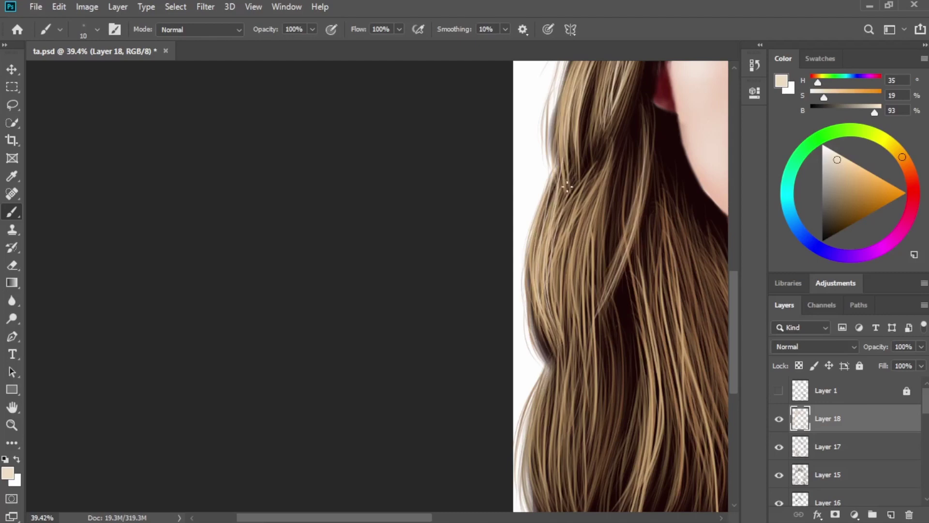
pyautogui.moveTo(566, 178); pyautogui.dragTo(550, 324)
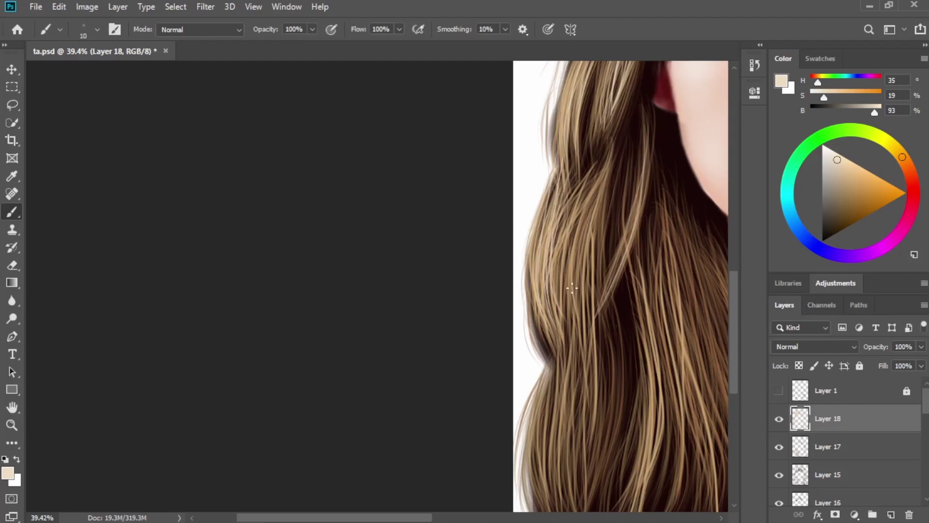
pyautogui.moveTo(582, 172); pyautogui.dragTo(568, 270)
pyautogui.moveTo(574, 137)
pyautogui.mouseDown()
pyautogui.moveTo(573, 216)
pyautogui.moveTo(555, 301)
pyautogui.mouseUp()
pyautogui.moveTo(567, 180); pyautogui.dragTo(558, 316)
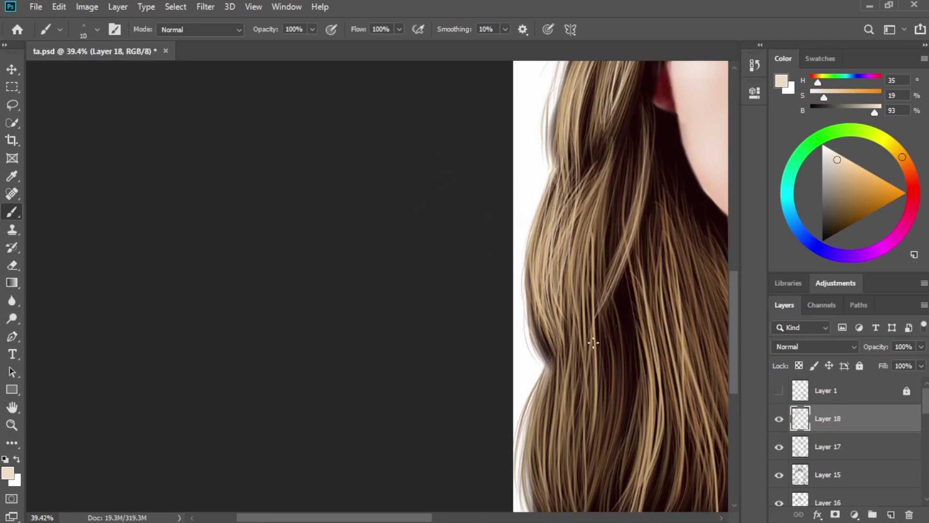
# Draw thin curved flyaways crossing the dark gap in the lower left hair, plus pale strands beside it.
pyautogui.moveTo(591, 264); pyautogui.dragTo(629, 334)
pyautogui.moveTo(631, 276)
pyautogui.mouseDown()
pyautogui.moveTo(597, 390)
pyautogui.moveTo(640, 428)
pyautogui.mouseUp()
pyautogui.moveTo(649, 380); pyautogui.dragTo(655, 277)
pyautogui.moveTo(603, 298); pyautogui.dragTo(647, 363)
pyautogui.moveTo(600, 233); pyautogui.dragTo(605, 419)
pyautogui.moveTo(573, 249); pyautogui.dragTo(564, 370)
pyautogui.moveTo(563, 245); pyautogui.dragTo(568, 409)
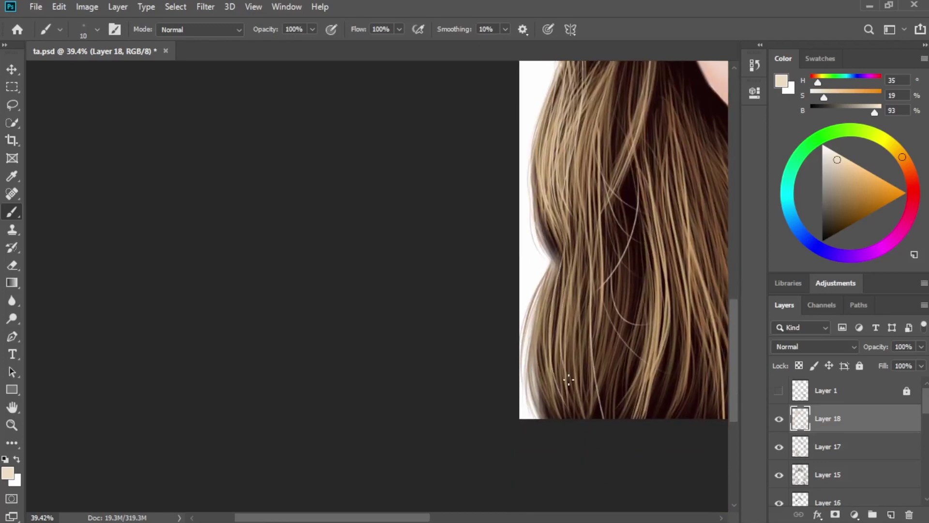
# Paint pale strands down the outermost lower left hair to the bottom edge of the canvas.
pyautogui.moveTo(554, 292); pyautogui.dragTo(568, 416)
pyautogui.moveTo(541, 319); pyautogui.dragTo(556, 406)
pyautogui.moveTo(532, 351); pyautogui.dragTo(556, 411)
pyautogui.moveTo(567, 238)
pyautogui.mouseDown()
pyautogui.moveTo(557, 384)
pyautogui.moveTo(567, 409)
pyautogui.mouseUp()
pyautogui.moveTo(556, 264); pyautogui.dragTo(577, 416)
pyautogui.press('space')
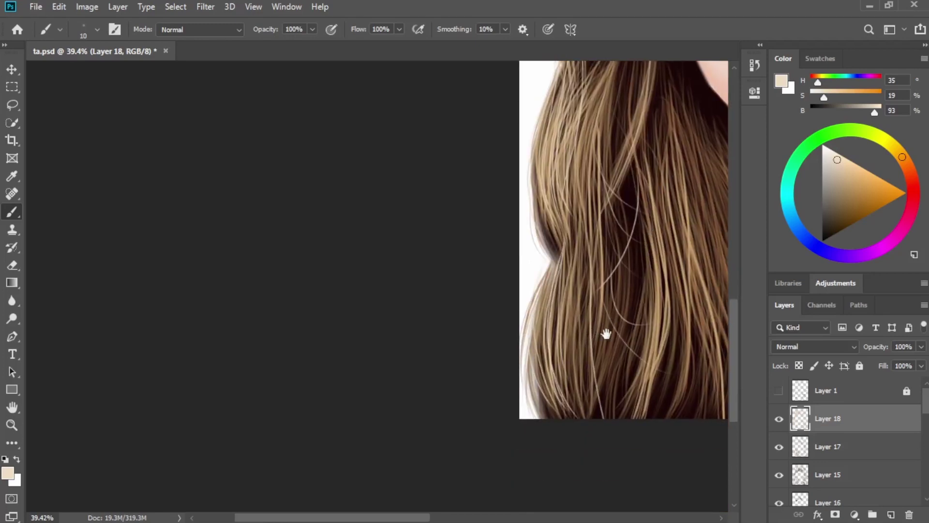
# Draw more curved pale flyaways sweeping across the middle of the lower left hair.
pyautogui.moveTo(606, 333); pyautogui.dragTo(564, 438)
pyautogui.moveTo(573, 302); pyautogui.dragTo(609, 402)
pyautogui.moveTo(567, 285); pyautogui.dragTo(629, 355)
pyautogui.moveTo(629, 280); pyautogui.dragTo(651, 371)
pyautogui.moveTo(634, 332); pyautogui.dragTo(622, 478)
pyautogui.press('space')
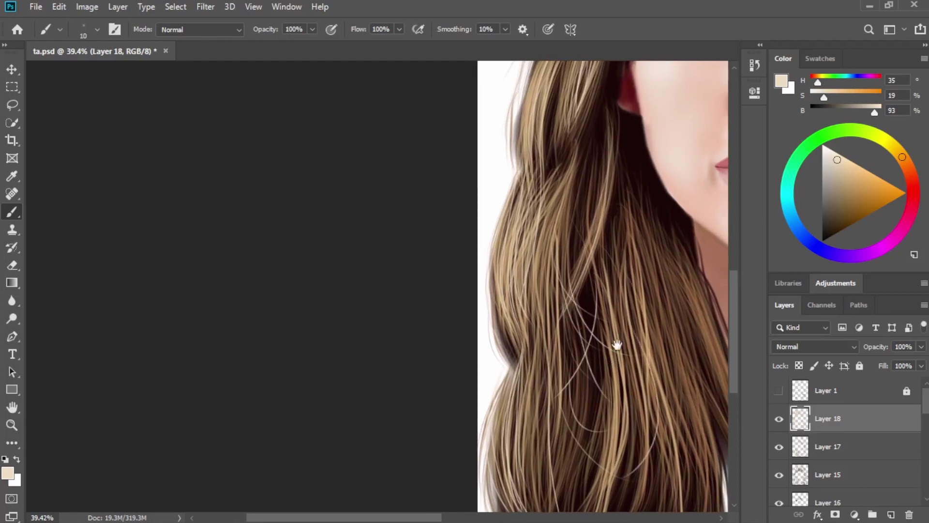
# Add long looping pale flyaways over the outer wave and the bottom of the lower left hair.
pyautogui.moveTo(617, 344); pyautogui.dragTo(636, 276)
pyautogui.moveTo(607, 301); pyautogui.dragTo(633, 372)
pyautogui.moveTo(552, 196); pyautogui.dragTo(608, 317)
pyautogui.moveTo(556, 281); pyautogui.dragTo(604, 297)
pyautogui.moveTo(548, 350); pyautogui.dragTo(627, 413)
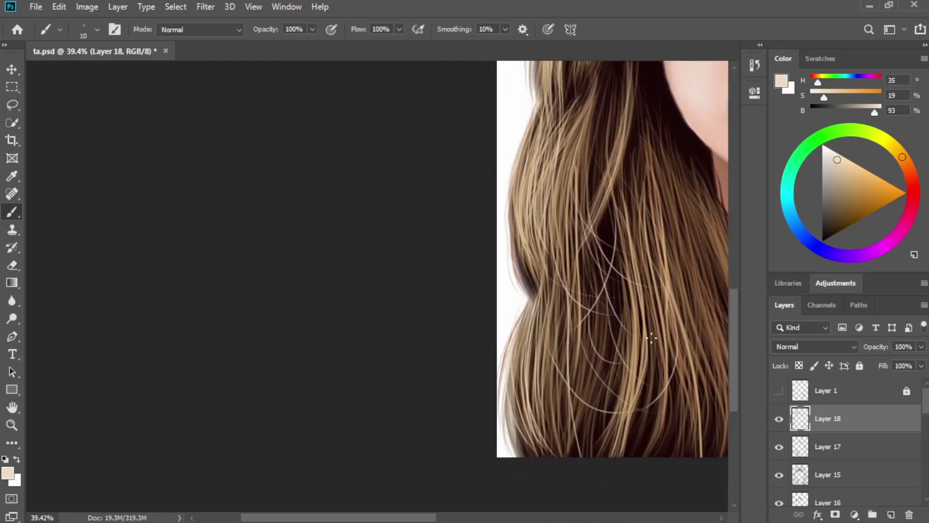
# Draw short curved pale flyaways across the base of the wave beside the left ear.
pyautogui.press('space')
pyautogui.moveTo(564, 100); pyautogui.dragTo(604, 345)
pyautogui.moveTo(605, 305); pyautogui.dragTo(647, 307)
pyautogui.moveTo(658, 289); pyautogui.dragTo(645, 340)
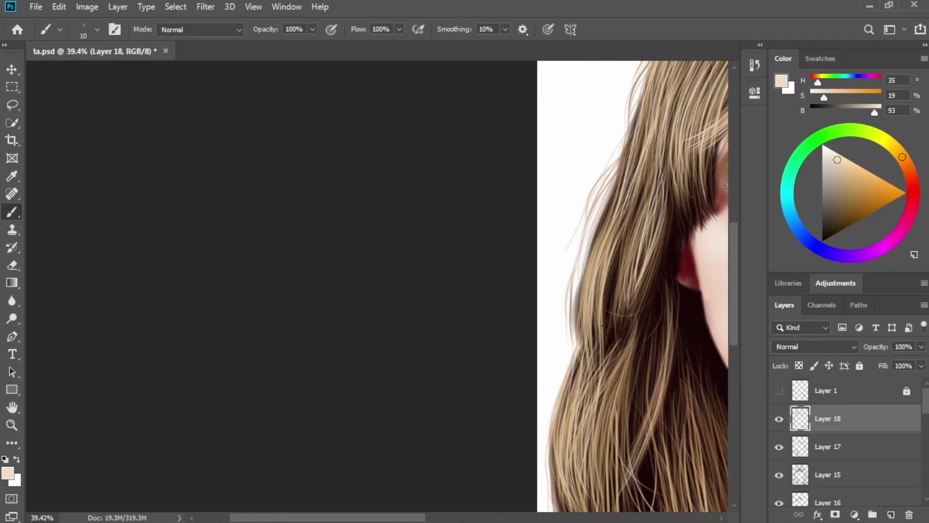
pyautogui.moveTo(628, 280)
pyautogui.mouseDown()
pyautogui.moveTo(625, 346)
pyautogui.moveTo(614, 329)
pyautogui.mouseUp()
pyautogui.press('space')
pyautogui.moveTo(653, 240)
pyautogui.mouseDown()
pyautogui.moveTo(687, 333)
pyautogui.moveTo(675, 363)
pyautogui.mouseUp()
pyautogui.moveTo(697, 325); pyautogui.dragTo(689, 365)
# Draw fine pale stray hairs at the left temple and in the hair beside the right eye.
pyautogui.press('space')
pyautogui.moveTo(681, 345)
pyautogui.mouseDown()
pyautogui.moveTo(596, 327)
pyautogui.moveTo(517, 376)
pyautogui.mouseUp()
pyautogui.moveTo(592, 267); pyautogui.dragTo(582, 331)
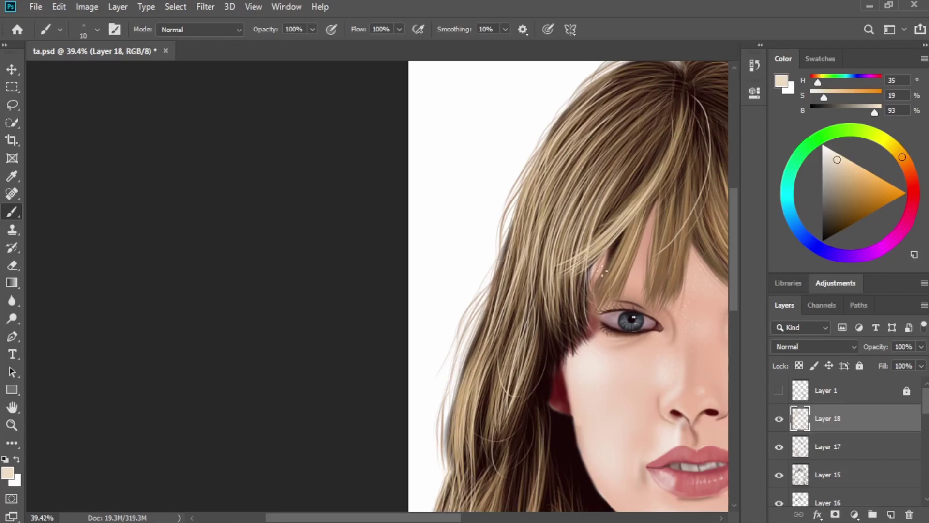
pyautogui.press('space')
pyautogui.moveTo(592, 294); pyautogui.dragTo(468, 309)
pyautogui.moveTo(658, 249); pyautogui.dragTo(676, 295)
pyautogui.moveTo(648, 225)
pyautogui.mouseDown()
pyautogui.moveTo(677, 286)
pyautogui.moveTo(609, 259)
pyautogui.mouseUp()
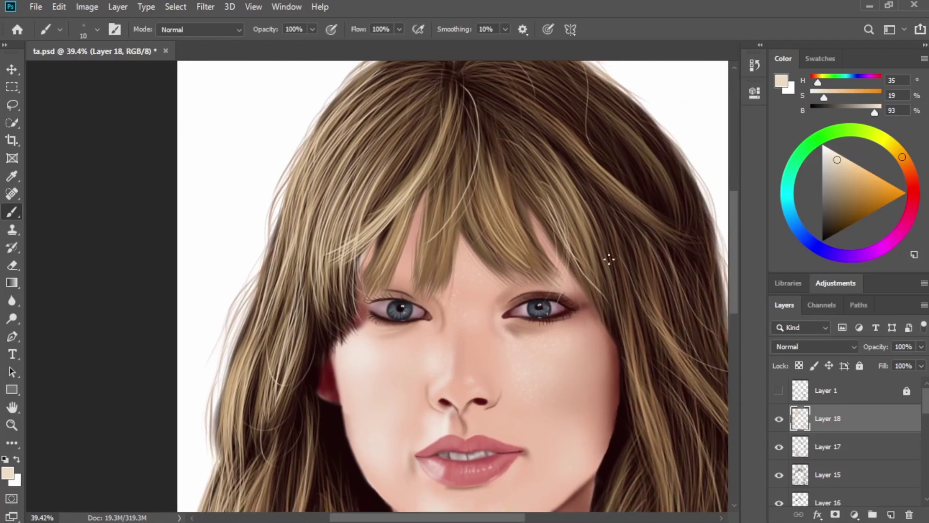
# Draw long curved pale flyaways through the right side hair beside the cheek and jaw.
pyautogui.scroll(-3, 612, 284)
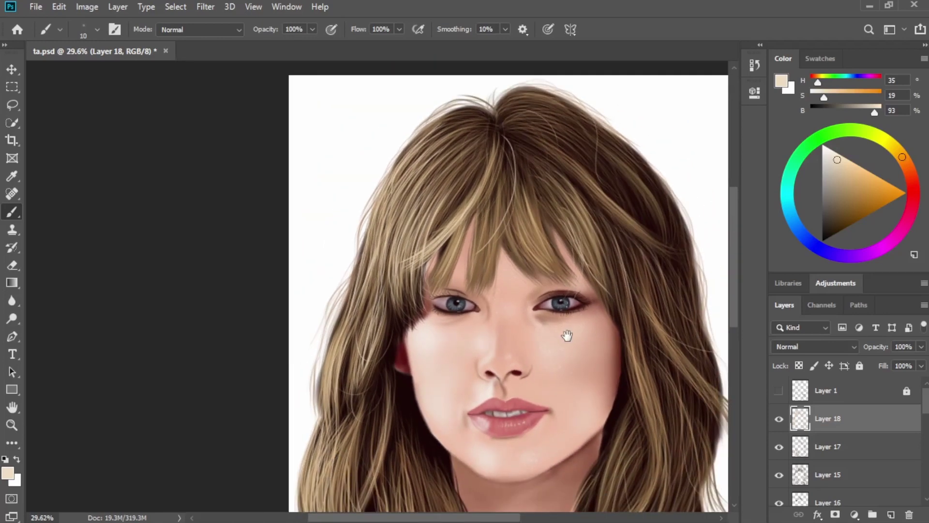
pyautogui.moveTo(566, 331); pyautogui.dragTo(603, 253)
pyautogui.moveTo(583, 287); pyautogui.dragTo(508, 234)
pyautogui.moveTo(668, 262)
pyautogui.mouseDown()
pyautogui.moveTo(632, 159)
pyautogui.moveTo(670, 265)
pyautogui.mouseUp()
pyautogui.moveTo(629, 205)
pyautogui.mouseDown()
pyautogui.moveTo(669, 271)
pyautogui.moveTo(643, 219)
pyautogui.mouseUp()
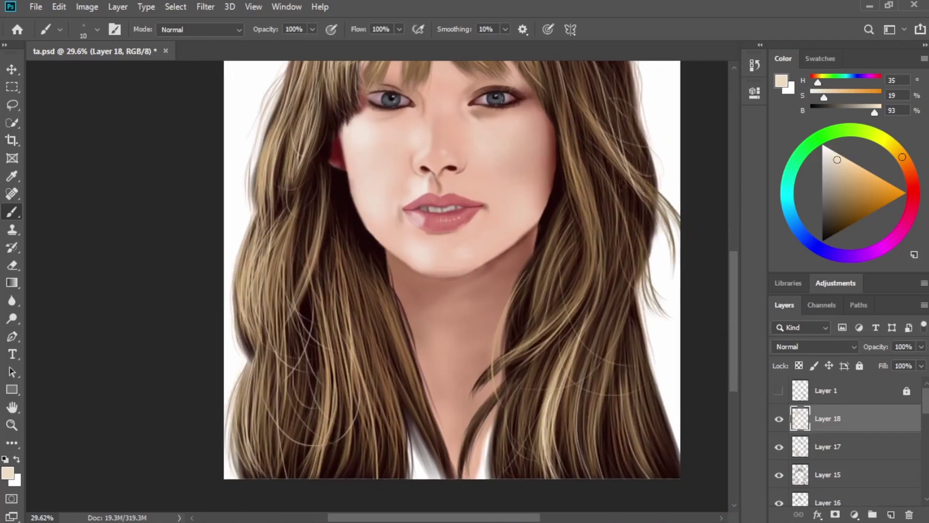
pyautogui.moveTo(609, 163); pyautogui.dragTo(639, 295)
pyautogui.moveTo(624, 239); pyautogui.dragTo(646, 339)
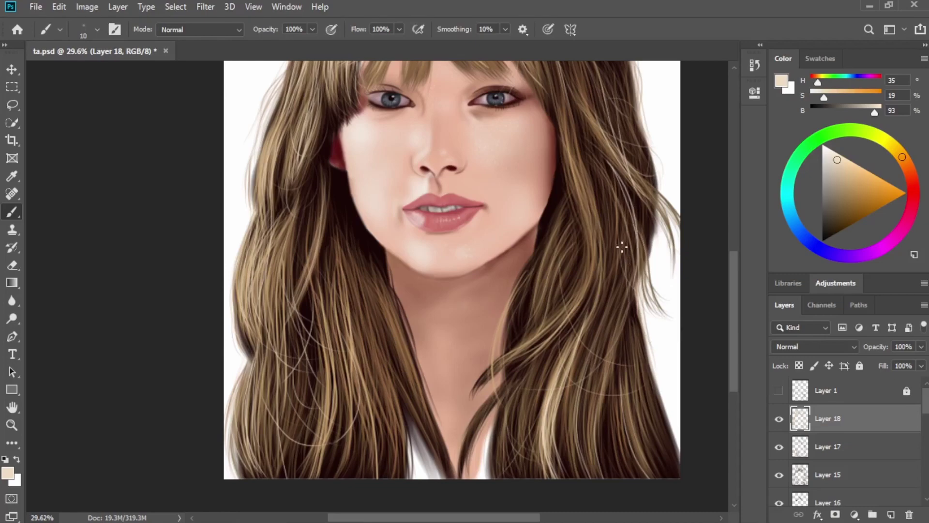
pyautogui.moveTo(635, 236); pyautogui.dragTo(570, 124)
pyautogui.moveTo(613, 193); pyautogui.dragTo(576, 124)
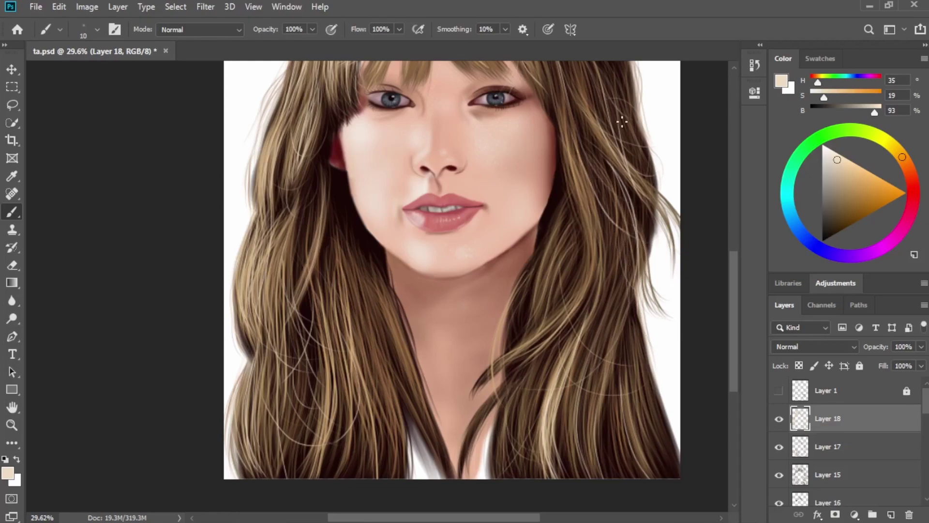
# Draw a few more long pale flyaways through the right side hair beside the jaw and neck.
pyautogui.scroll(3, 620, 163)
pyautogui.moveTo(588, 229); pyautogui.dragTo(590, 350)
pyautogui.moveTo(593, 280); pyautogui.dragTo(565, 390)
pyautogui.moveTo(590, 323); pyautogui.dragTo(572, 397)
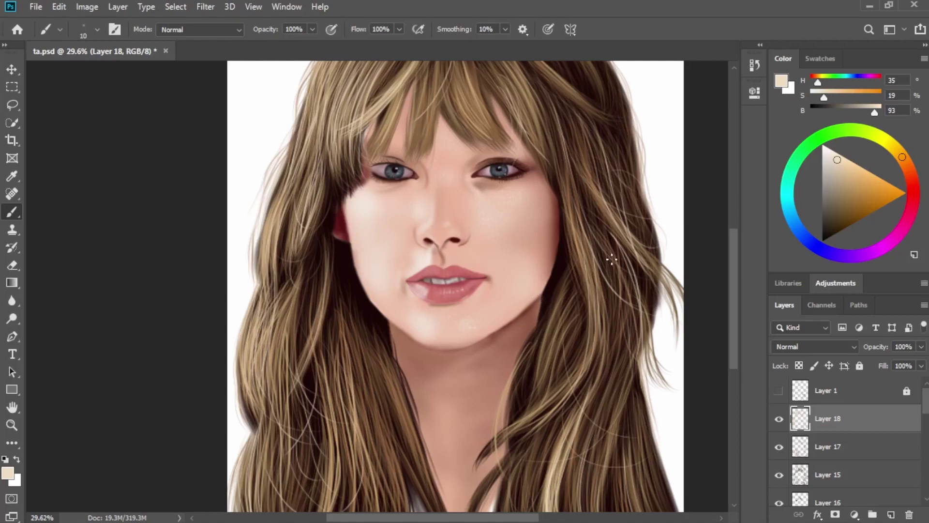
# Add a new layer above Layer 8 and sample the very dark brown from the hair beside the right eye for the brush.
pyautogui.scroll(-3, 910, 421)
pyautogui.click(852, 392)
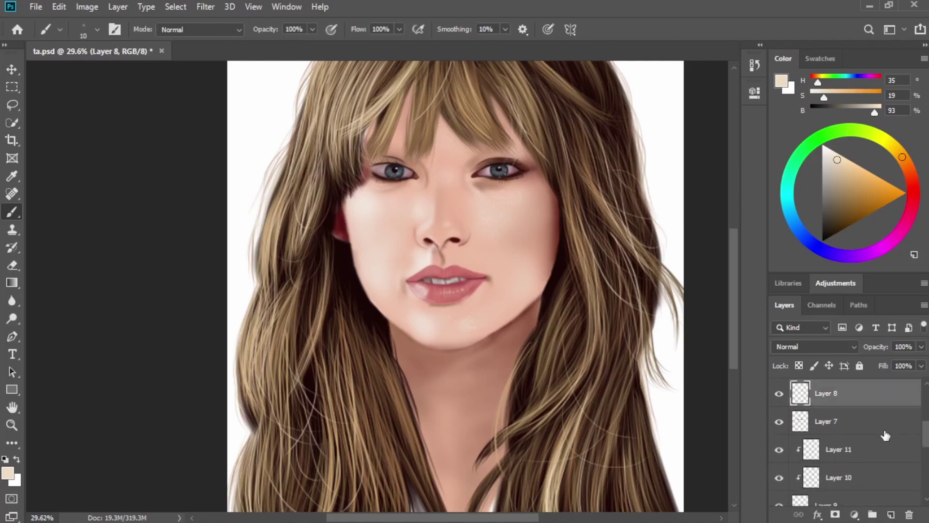
pyautogui.click(892, 515)
pyautogui.scroll(5, 504, 201)
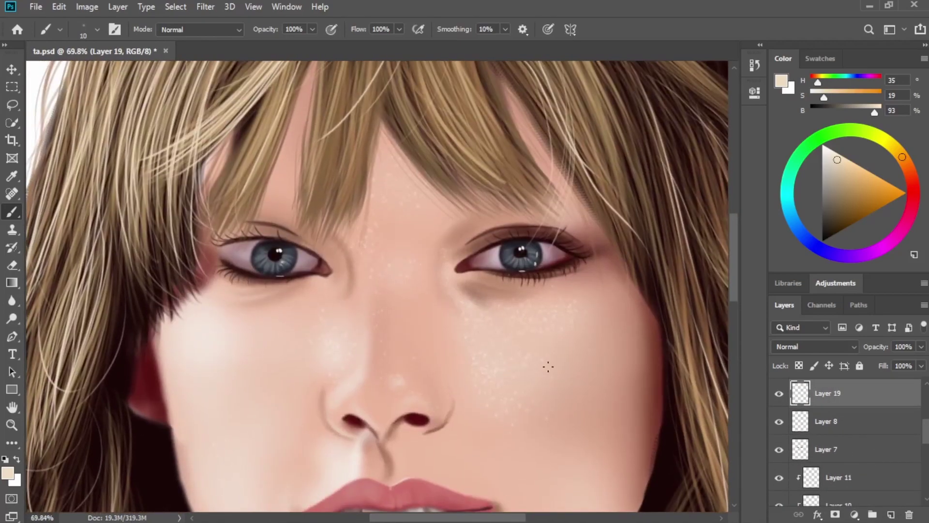
pyautogui.scroll(4, 548, 366)
pyautogui.press('i')
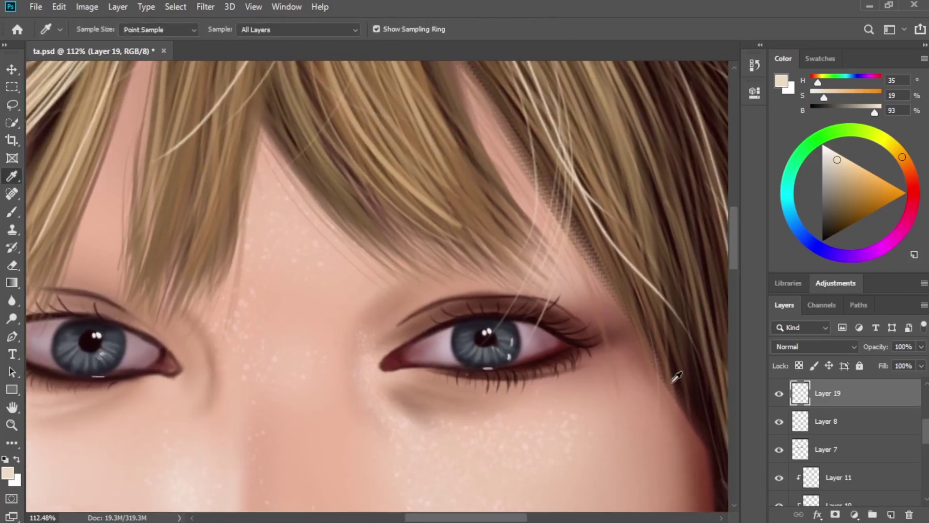
pyautogui.click(704, 396)
pyautogui.press('b')
# Show the line sketch on Layer 1 as an eyebrow guide and save the document.
pyautogui.scroll(3, 847, 425)
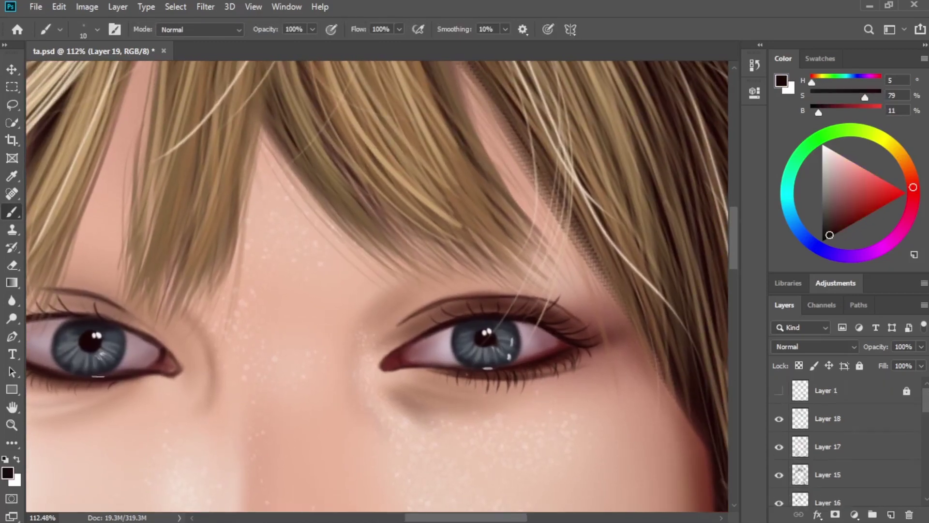
pyautogui.click(779, 390)
pyautogui.hotkey('ctrl', 's')
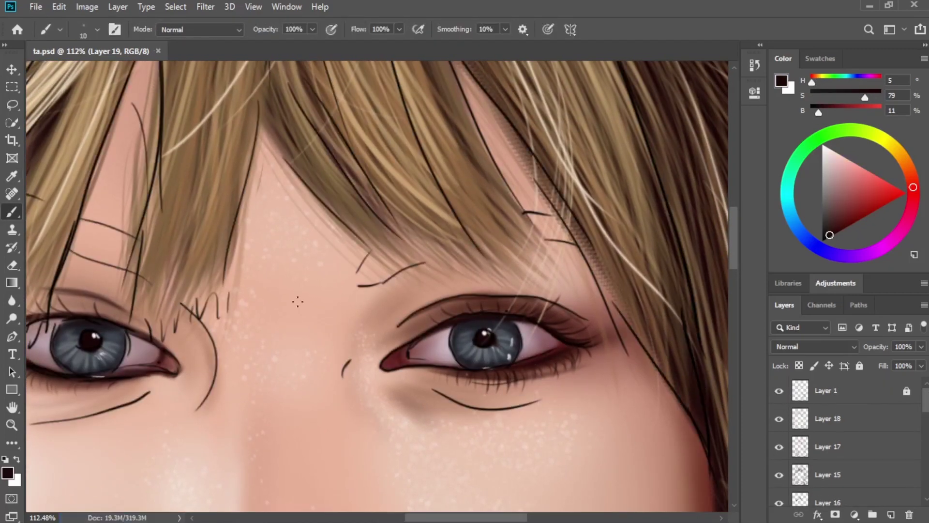
# Draw short dark upward hairs inside the sketched outline at the inner half of the right eyebrow.
pyautogui.moveTo(372, 274); pyautogui.dragTo(385, 247)
pyautogui.moveTo(364, 279)
pyautogui.mouseDown()
pyautogui.moveTo(375, 246)
pyautogui.moveTo(369, 252)
pyautogui.mouseUp()
pyautogui.moveTo(370, 279)
pyautogui.mouseDown()
pyautogui.moveTo(386, 247)
pyautogui.moveTo(400, 242)
pyautogui.mouseUp()
pyautogui.moveTo(383, 277)
pyautogui.mouseDown()
pyautogui.moveTo(414, 240)
pyautogui.moveTo(429, 242)
pyautogui.moveTo(407, 238)
pyautogui.mouseUp()
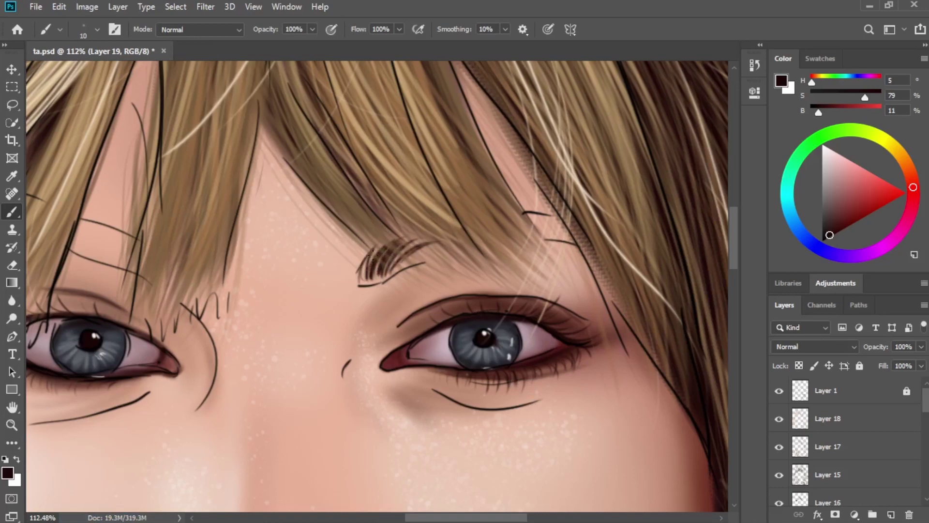
pyautogui.moveTo(367, 282); pyautogui.dragTo(385, 245)
pyautogui.moveTo(411, 261); pyautogui.dragTo(448, 238)
pyautogui.moveTo(401, 257); pyautogui.dragTo(453, 238)
pyautogui.moveTo(419, 264)
pyautogui.mouseDown()
pyautogui.moveTo(467, 236)
pyautogui.moveTo(433, 235)
pyautogui.moveTo(452, 243)
pyautogui.mouseUp()
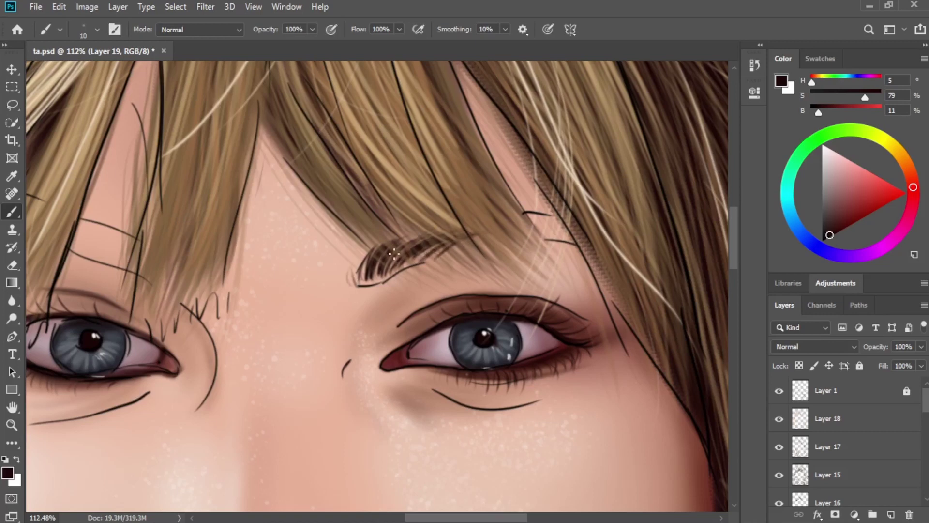
# Draw slanted dark hairs along the arch and outer end of the right eyebrow beneath the bangs.
pyautogui.moveTo(505, 220); pyautogui.dragTo(564, 211)
pyautogui.moveTo(522, 231)
pyautogui.mouseDown()
pyautogui.moveTo(574, 220)
pyautogui.moveTo(563, 217)
pyautogui.mouseUp()
pyautogui.moveTo(486, 236); pyautogui.dragTo(542, 221)
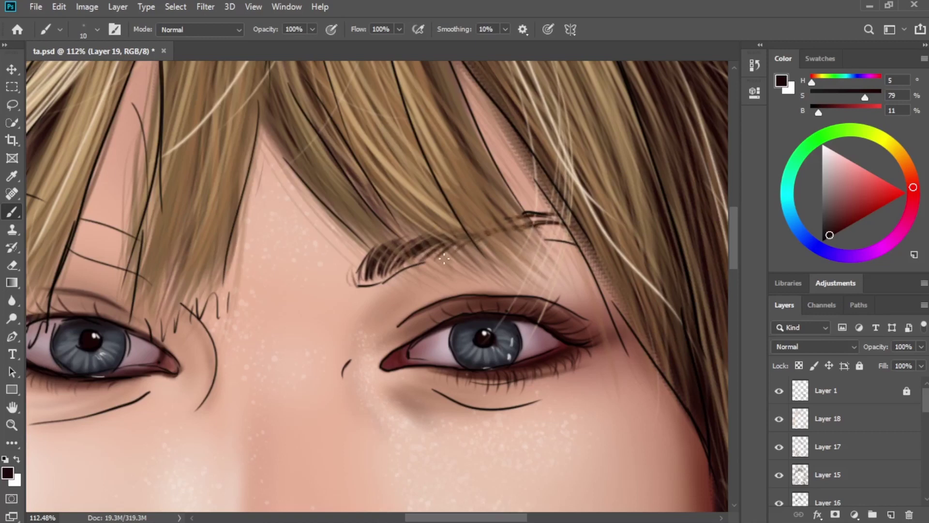
pyautogui.moveTo(481, 244); pyautogui.dragTo(500, 233)
pyautogui.moveTo(503, 234)
pyautogui.mouseDown()
pyautogui.moveTo(583, 228)
pyautogui.moveTo(571, 226)
pyautogui.mouseUp()
pyautogui.moveTo(528, 231)
pyautogui.mouseDown()
pyautogui.moveTo(558, 215)
pyautogui.moveTo(578, 230)
pyautogui.mouseUp()
pyautogui.moveTo(535, 239); pyautogui.dragTo(581, 232)
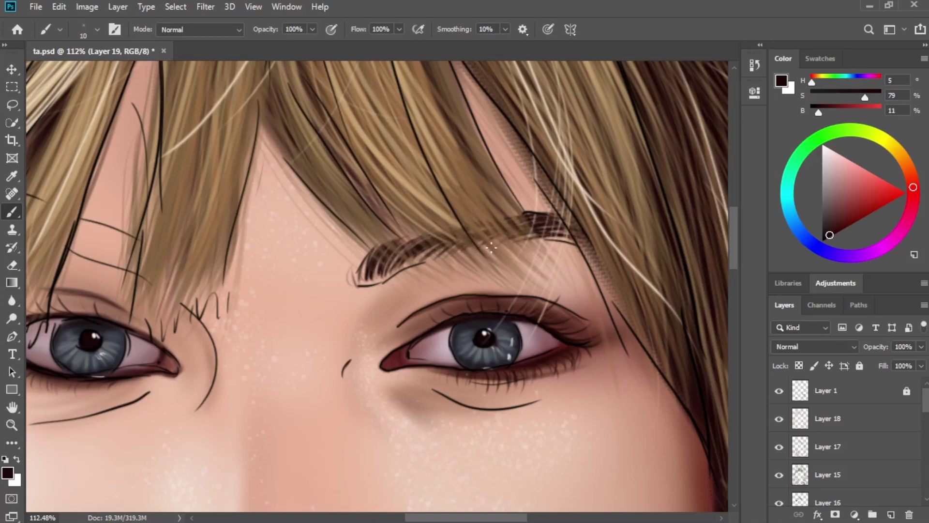
# Thicken the inner half of the right eyebrow with extra short dark hairs.
pyautogui.moveTo(418, 262); pyautogui.dragTo(431, 246)
pyautogui.moveTo(408, 271); pyautogui.dragTo(440, 229)
pyautogui.moveTo(387, 268); pyautogui.dragTo(421, 231)
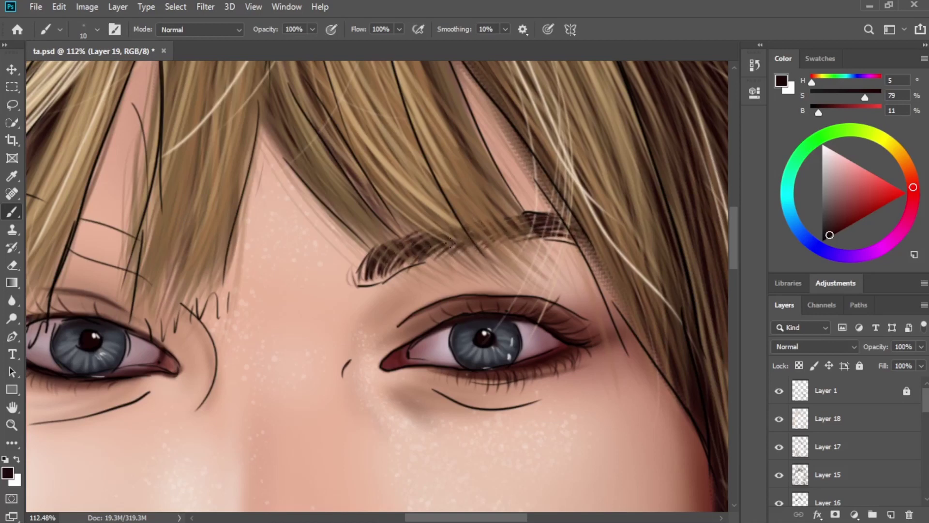
pyautogui.moveTo(366, 275); pyautogui.dragTo(374, 255)
# Draw the first faint hairs of the left eyebrow at 30% brush opacity, and return the opacity to 100%.
pyautogui.hscroll(-10, 362, 279)
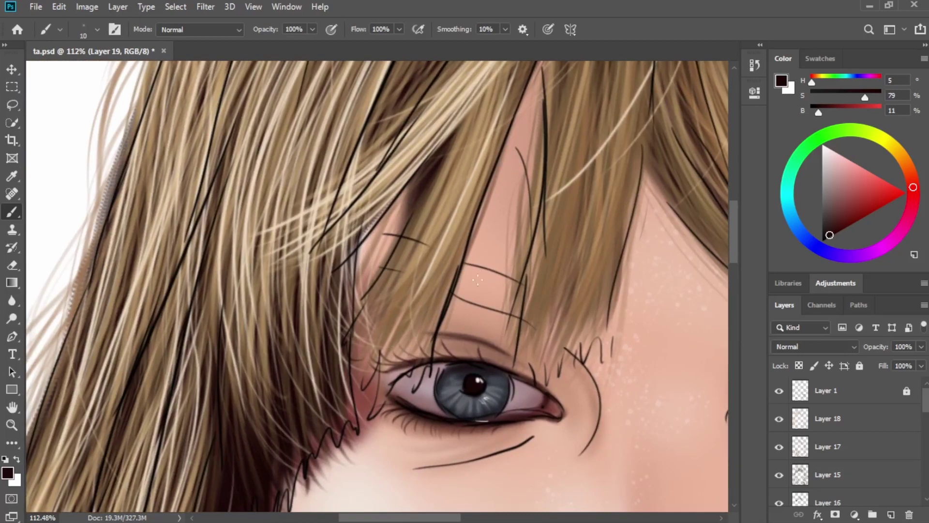
pyautogui.press('3')
pyautogui.moveTo(494, 307); pyautogui.dragTo(461, 272)
pyautogui.moveTo(385, 260); pyautogui.dragTo(369, 242)
pyautogui.moveTo(387, 253); pyautogui.dragTo(378, 242)
pyautogui.moveTo(386, 255); pyautogui.dragTo(360, 250)
pyautogui.click(312, 29)
pyautogui.moveTo(312, 44); pyautogui.dragTo(361, 46)
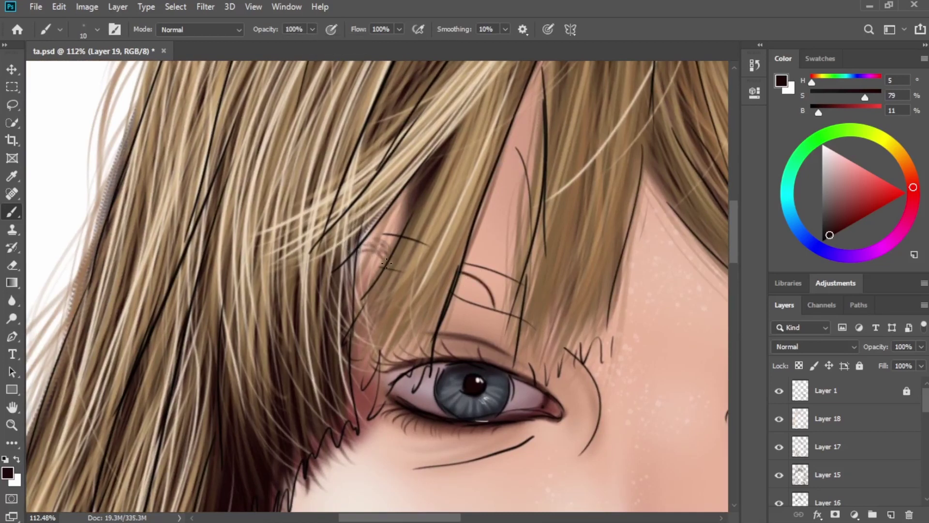
# Draw short dark hairs at the outer end of the left eyebrow at full opacity.
pyautogui.moveTo(390, 266); pyautogui.dragTo(367, 241)
pyautogui.moveTo(396, 242); pyautogui.dragTo(378, 238)
pyautogui.moveTo(391, 252); pyautogui.dragTo(363, 242)
pyautogui.moveTo(382, 263); pyautogui.dragTo(358, 247)
pyautogui.moveTo(383, 254); pyautogui.dragTo(358, 262)
pyautogui.moveTo(395, 241); pyautogui.dragTo(385, 245)
# Draw dark hairs along the inner and middle parts of the left eyebrow between the bang strands.
pyautogui.moveTo(593, 368)
pyautogui.mouseDown()
pyautogui.moveTo(599, 340)
pyautogui.moveTo(544, 307)
pyautogui.mouseUp()
pyautogui.moveTo(563, 340); pyautogui.dragTo(554, 300)
pyautogui.moveTo(531, 332)
pyautogui.mouseDown()
pyautogui.moveTo(527, 304)
pyautogui.moveTo(481, 271)
pyautogui.mouseUp()
pyautogui.moveTo(493, 305)
pyautogui.mouseDown()
pyautogui.moveTo(467, 265)
pyautogui.moveTo(457, 275)
pyautogui.moveTo(460, 266)
pyautogui.moveTo(482, 269)
pyautogui.mouseUp()
pyautogui.moveTo(528, 300); pyautogui.dragTo(510, 275)
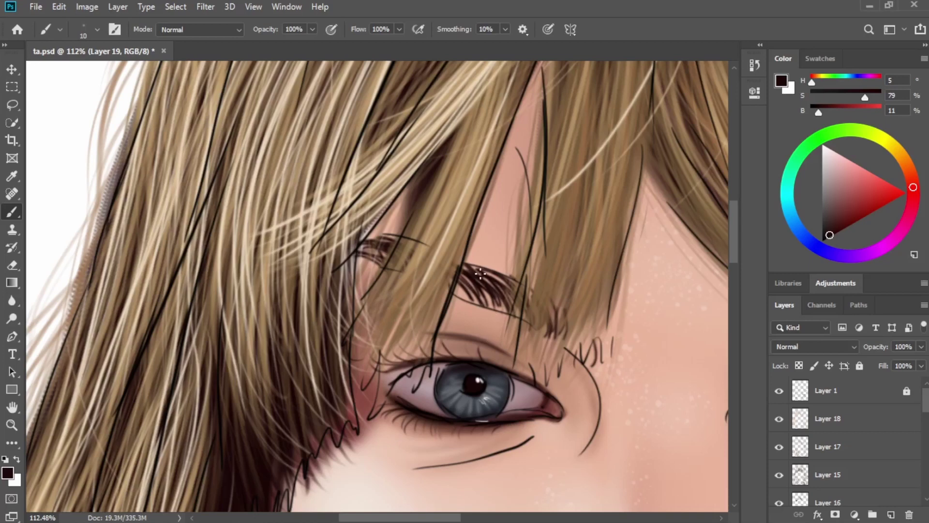
pyautogui.moveTo(485, 267)
pyautogui.mouseDown()
pyautogui.moveTo(517, 274)
pyautogui.moveTo(466, 263)
pyautogui.mouseUp()
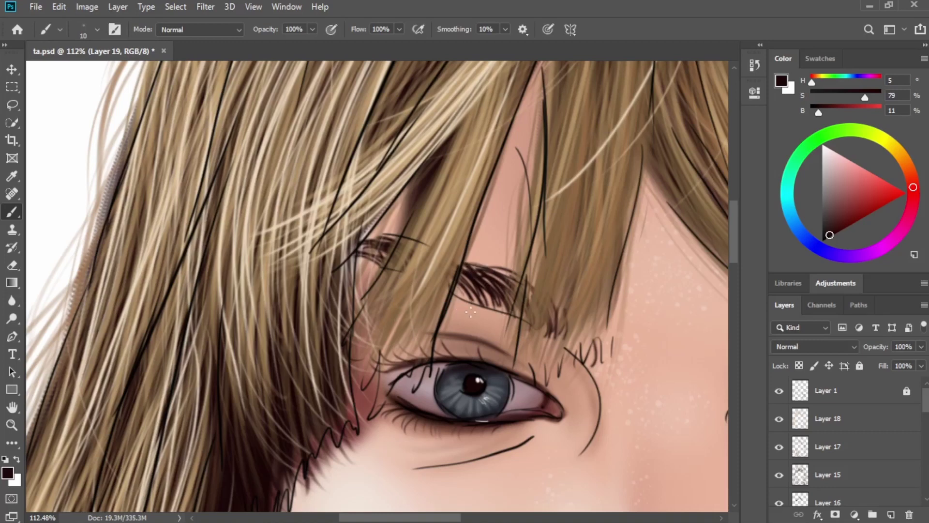
pyautogui.moveTo(470, 312); pyautogui.dragTo(458, 281)
# Hide the Layer 1 sketch, add hairs to the left eyebrow's inner end, and erase the stray mark beside it.
pyautogui.click(778, 390)
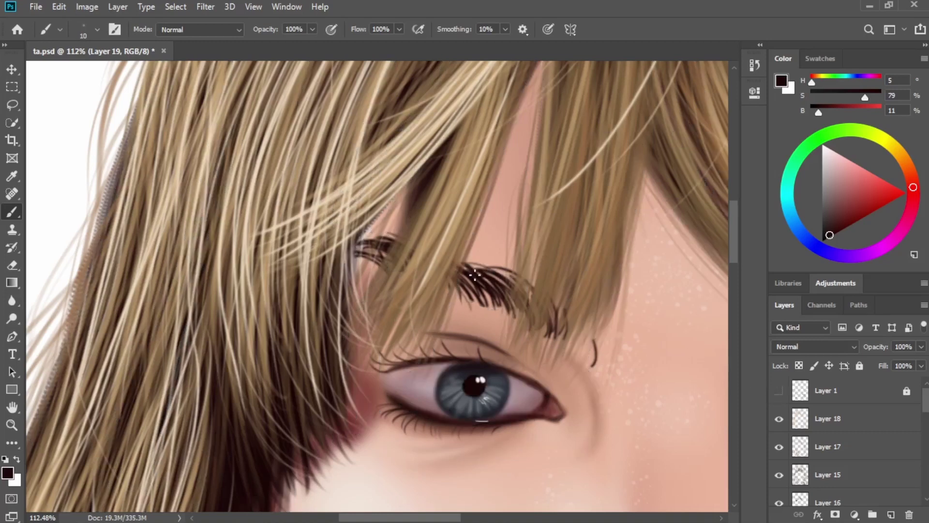
pyautogui.moveTo(582, 355); pyautogui.dragTo(559, 293)
pyautogui.moveTo(562, 321)
pyautogui.mouseDown()
pyautogui.moveTo(554, 301)
pyautogui.moveTo(488, 261)
pyautogui.mouseUp()
pyautogui.press('e')
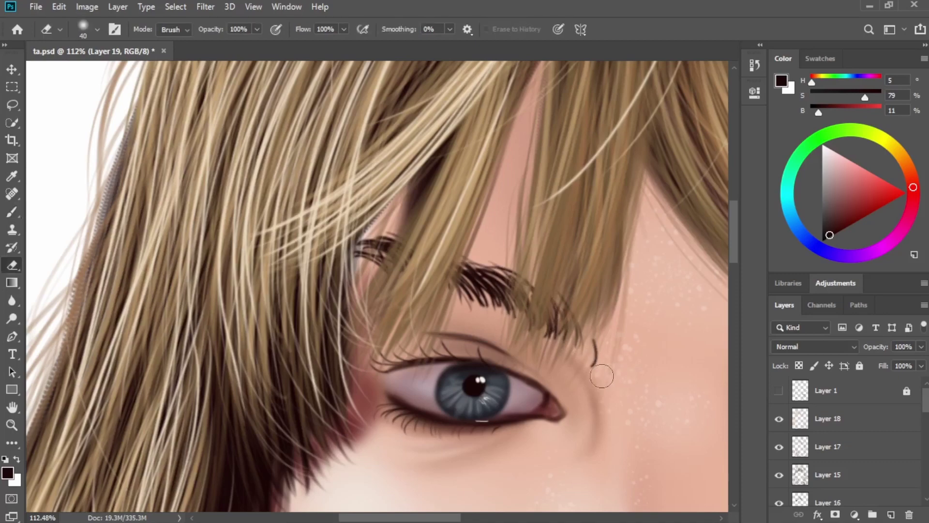
pyautogui.moveTo(601, 376); pyautogui.dragTo(596, 349)
pyautogui.press('b')
# Erase the excess hairs at the outer end of the left eyebrow.
pyautogui.scroll(-3, 552, 291)
pyautogui.scroll(1, 466, 305)
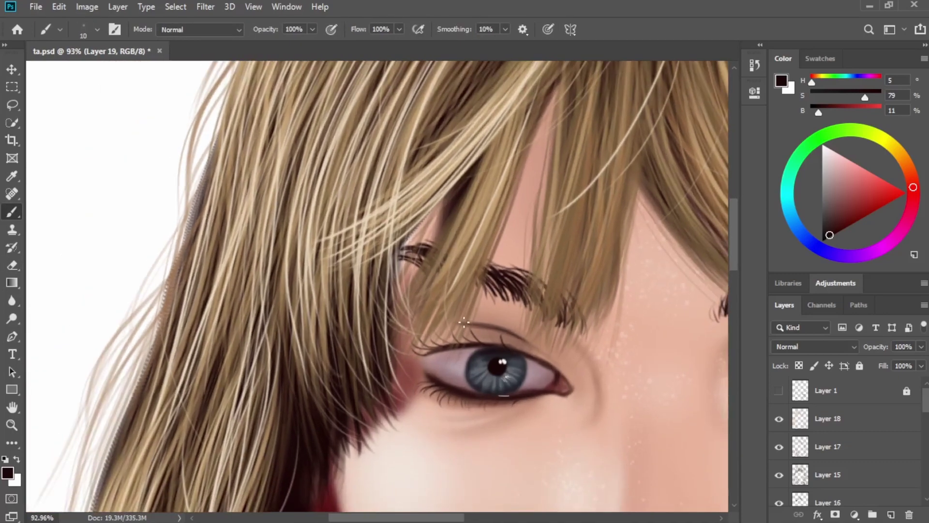
pyautogui.scroll(-5, 431, 333)
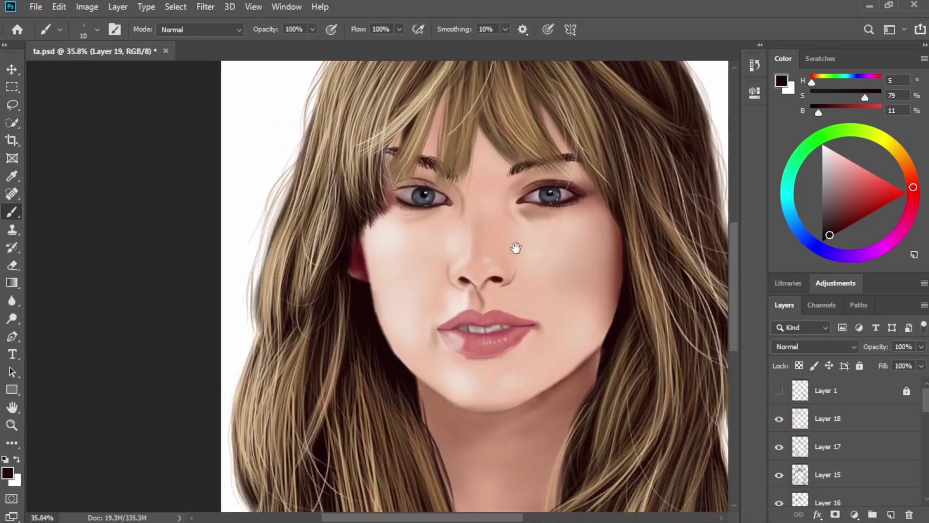
pyautogui.moveTo(516, 248); pyautogui.dragTo(497, 235)
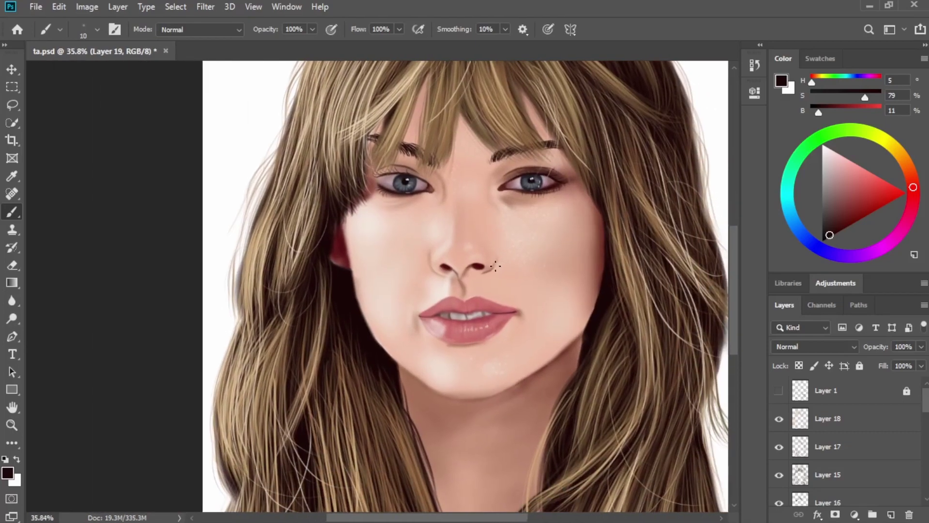
pyautogui.scroll(5, 495, 266)
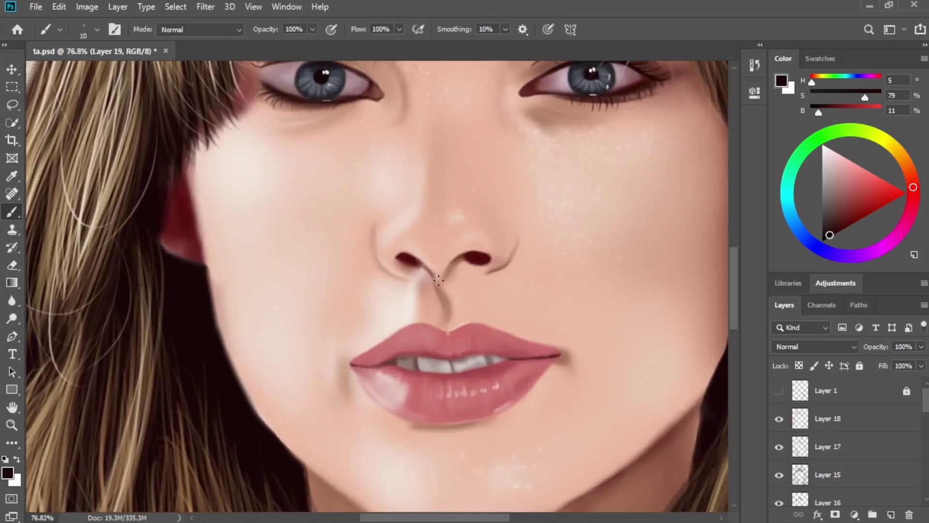
pyautogui.moveTo(439, 281); pyautogui.dragTo(481, 315)
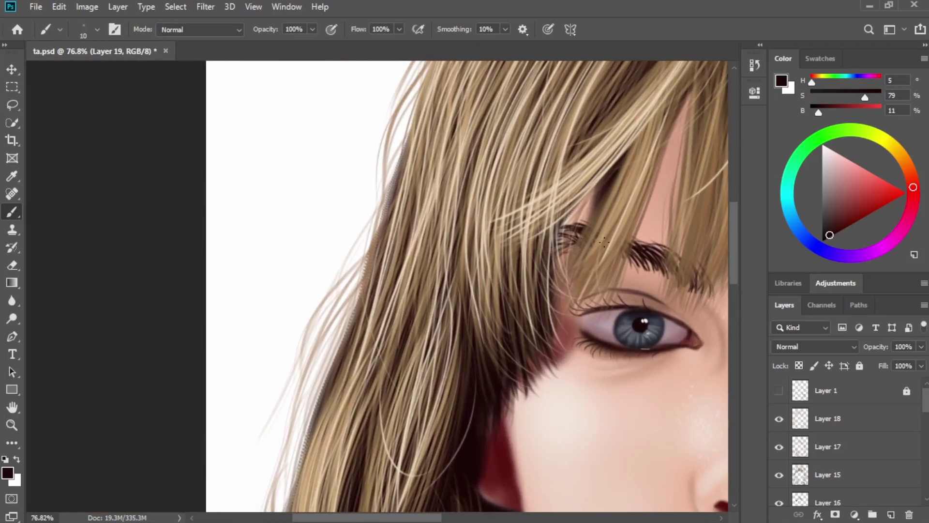
pyautogui.press('e')
pyautogui.moveTo(584, 224)
pyautogui.mouseDown()
pyautogui.moveTo(564, 216)
pyautogui.moveTo(579, 229)
pyautogui.mouseUp()
pyautogui.press('b')
# On Layer 17, draw light tan strands (H 35, S 29, B 81) from the left bangs over the outer left eyebrow.
pyautogui.scroll(-3, 597, 233)
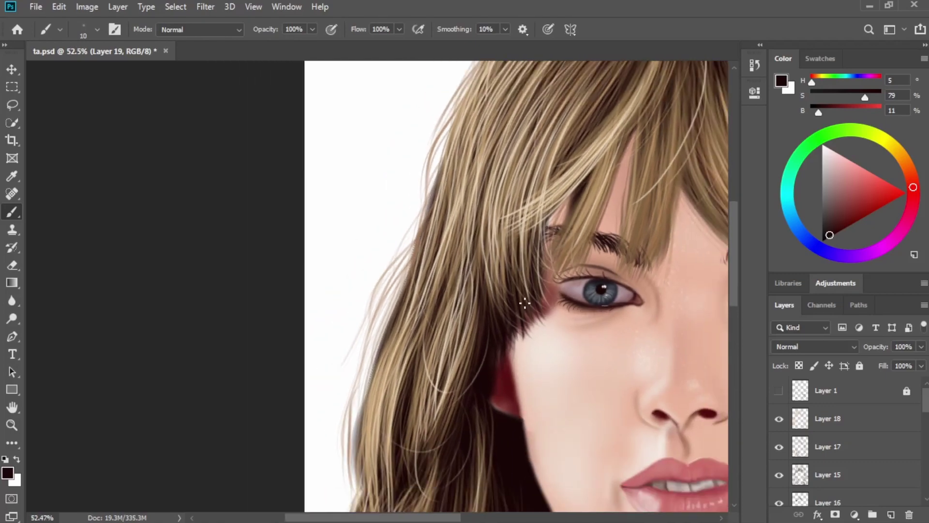
pyautogui.click(852, 446)
pyautogui.press('b')
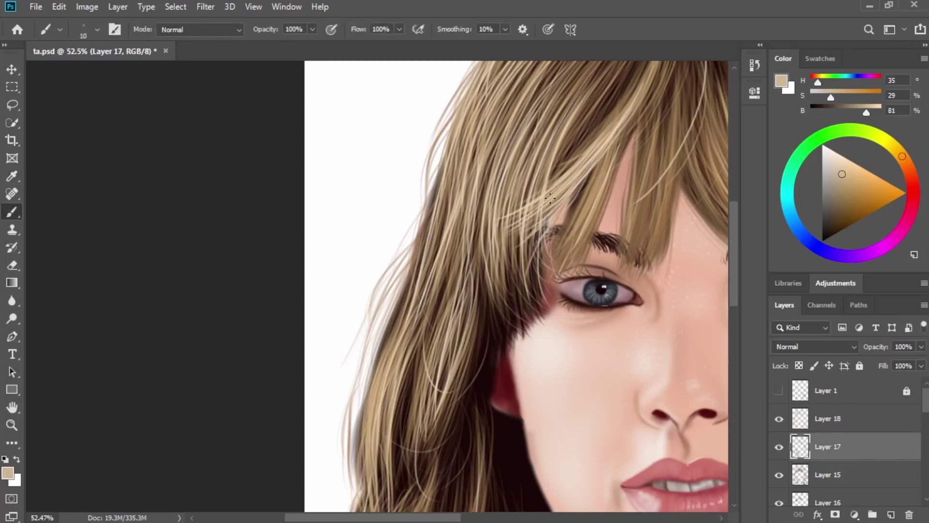
pyautogui.moveTo(598, 175); pyautogui.dragTo(557, 261)
pyautogui.moveTo(602, 158)
pyautogui.mouseDown()
pyautogui.moveTo(544, 290)
pyautogui.moveTo(558, 254)
pyautogui.mouseUp()
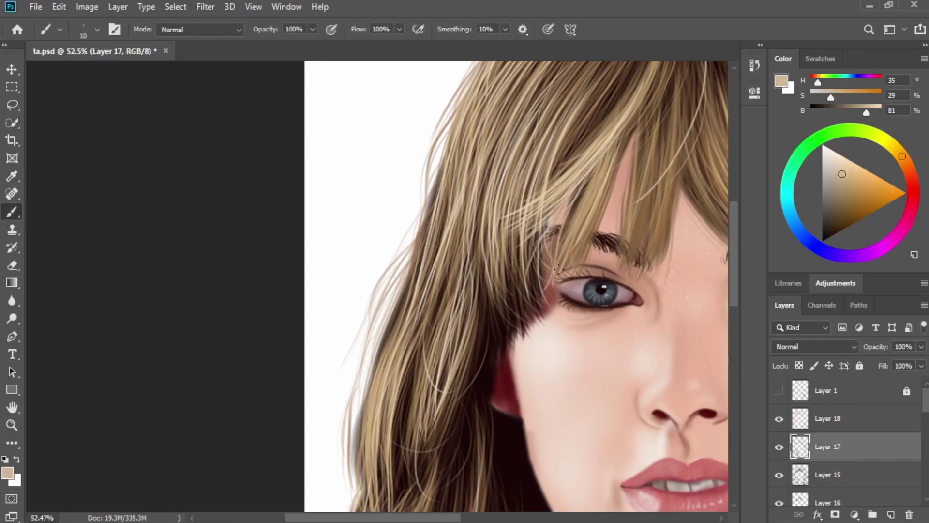
pyautogui.moveTo(594, 199); pyautogui.dragTo(568, 254)
# Draw long curved light tan strands through the right bangs and down over the outer end of the right eyebrow.
pyautogui.moveTo(690, 103)
pyautogui.mouseDown()
pyautogui.moveTo(662, 233)
pyautogui.moveTo(672, 215)
pyautogui.moveTo(616, 336)
pyautogui.mouseUp()
pyautogui.moveTo(638, 125); pyautogui.dragTo(729, 182)
pyautogui.moveTo(619, 215); pyautogui.dragTo(496, 218)
pyautogui.moveTo(551, 150)
pyautogui.mouseDown()
pyautogui.moveTo(596, 208)
pyautogui.moveTo(585, 248)
pyautogui.moveTo(640, 301)
pyautogui.mouseUp()
pyautogui.moveTo(583, 204); pyautogui.dragTo(662, 319)
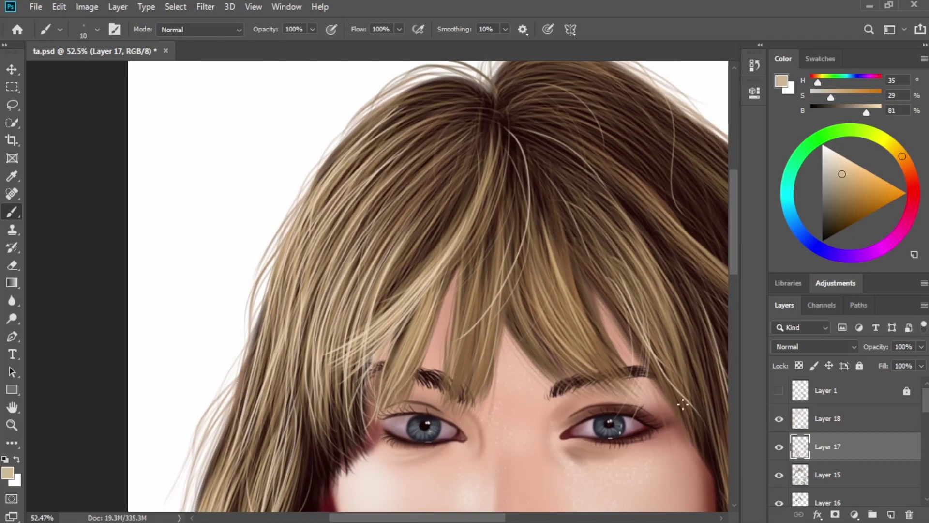
pyautogui.moveTo(589, 180); pyautogui.dragTo(691, 341)
pyautogui.moveTo(634, 225); pyautogui.dragTo(695, 357)
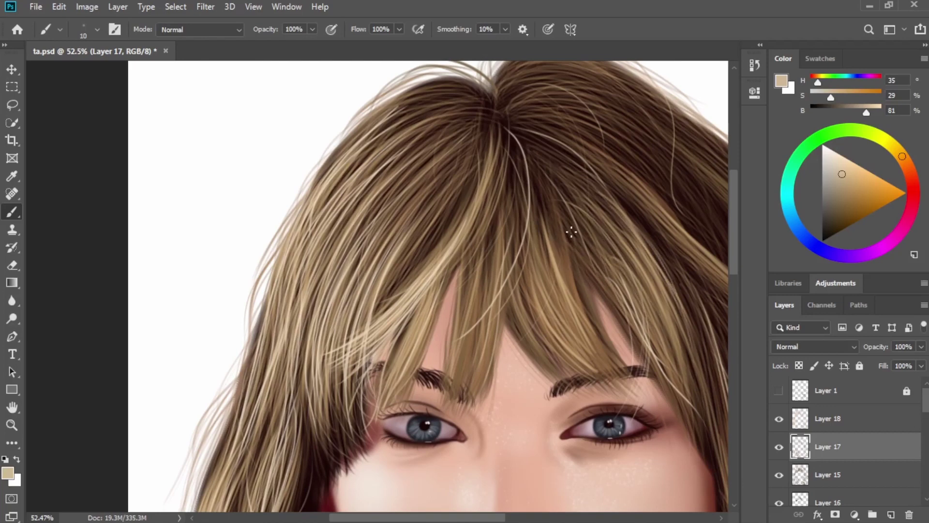
pyautogui.moveTo(600, 241); pyautogui.dragTo(680, 378)
pyautogui.moveTo(666, 287); pyautogui.dragTo(692, 373)
# Add a new clipped layer above Layer 6 and move it above Layer 13.
pyautogui.scroll(-2, 620, 222)
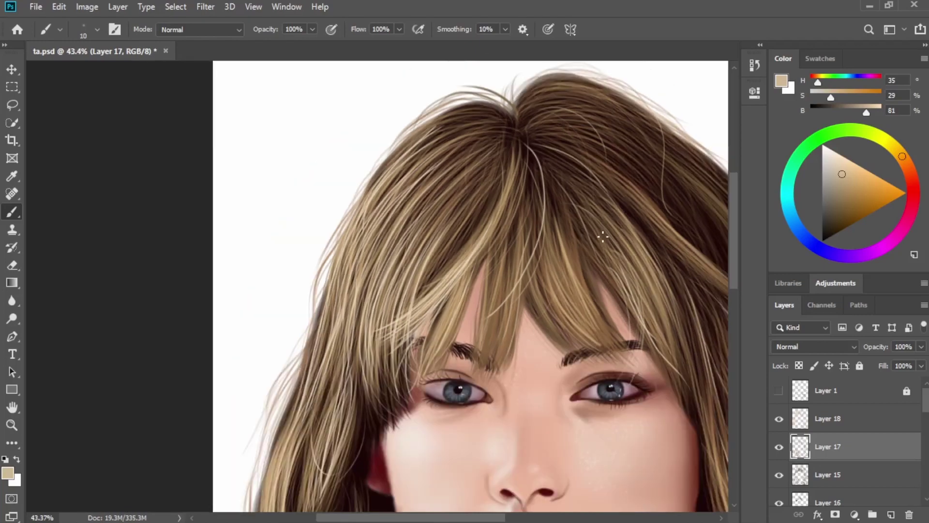
pyautogui.moveTo(568, 323); pyautogui.dragTo(498, 232)
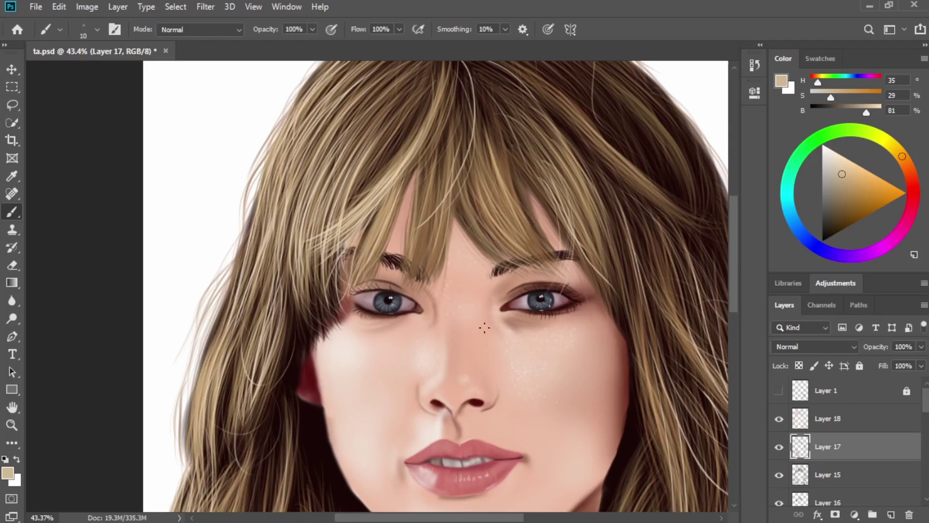
pyautogui.moveTo(487, 349); pyautogui.dragTo(463, 263)
pyautogui.scroll(-5, 904, 419)
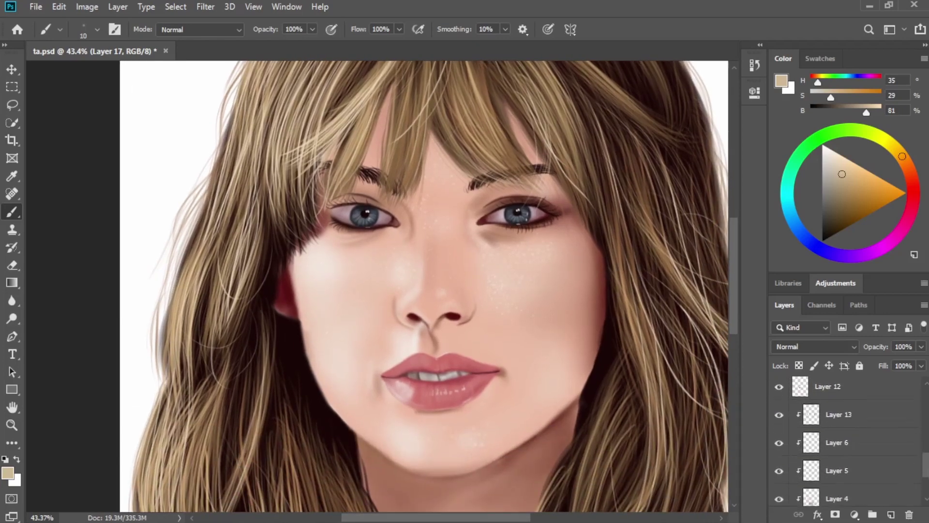
pyautogui.scroll(1, 875, 445)
pyautogui.click(876, 450)
pyautogui.click(873, 474)
pyautogui.click(891, 513)
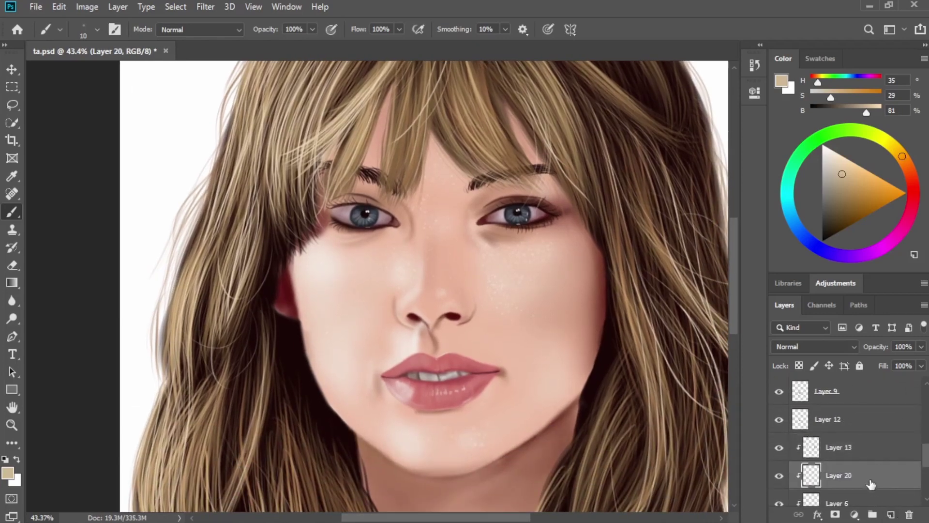
pyautogui.moveTo(871, 484); pyautogui.dragTo(878, 430)
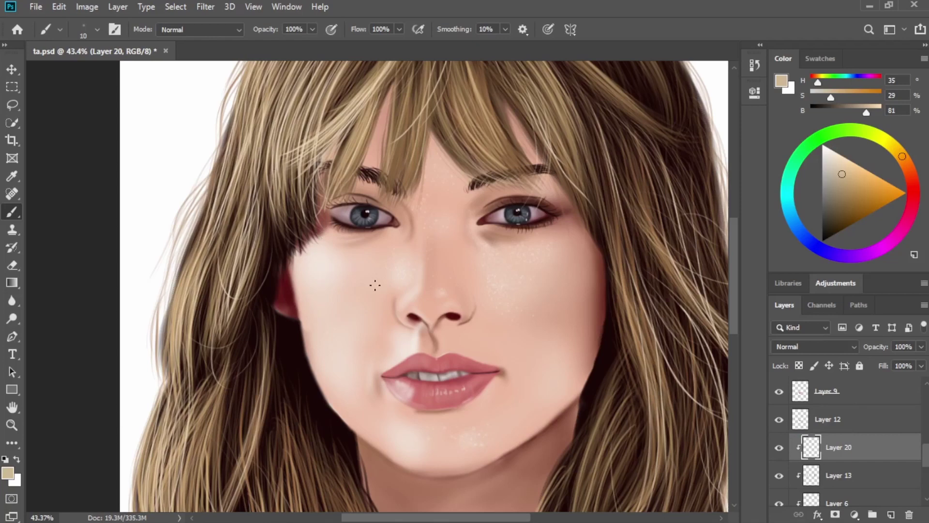
# Choose the second Soft Round Pressure Opacity brush from General Brushes with the brush opacity at 30%.
pyautogui.rightClick(415, 275)
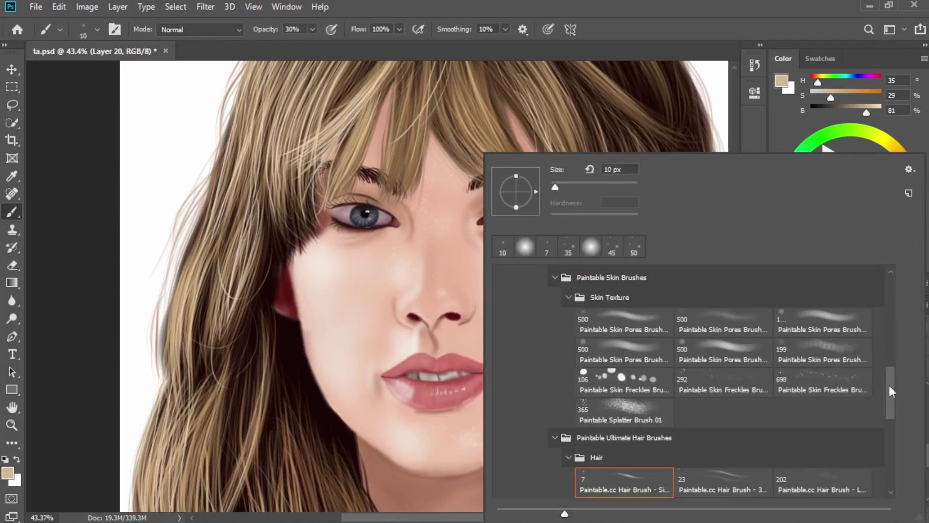
pyautogui.moveTo(890, 390); pyautogui.dragTo(892, 285)
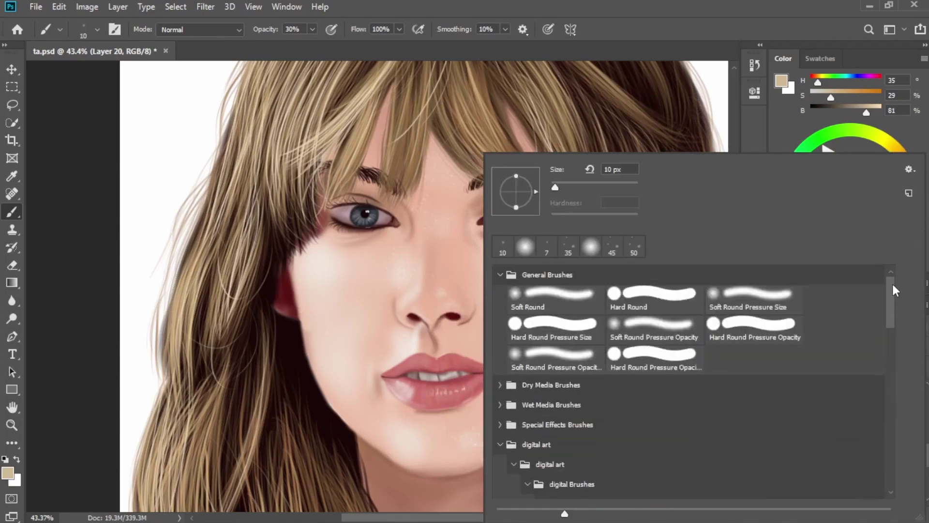
pyautogui.click(557, 358)
pyautogui.click(752, 123)
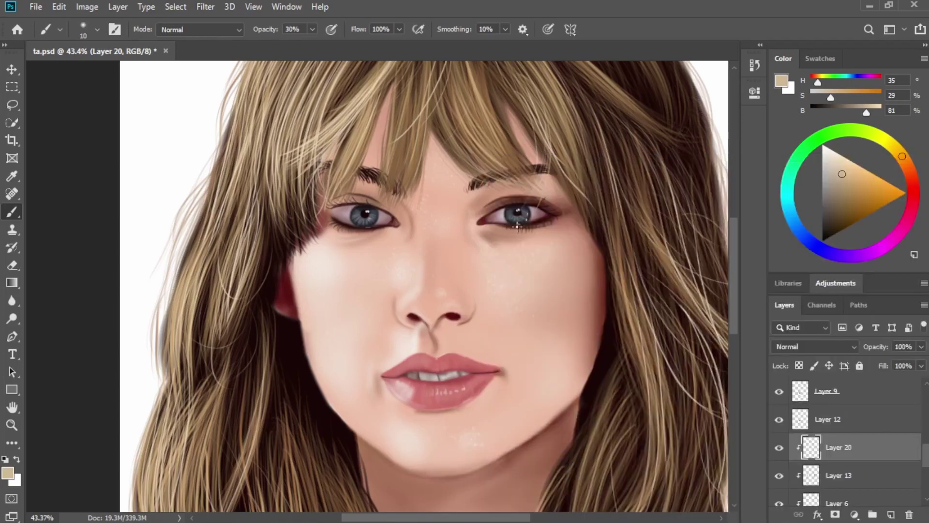
# On Layer 20, shade the forehead beneath the bangs and the face's right edge in sampled reddish brown (H 11, S 63, B 47) with a 175 px brush.
pyautogui.press(']')
pyautogui.press(']')
pyautogui.press(']')
pyautogui.press('i')
pyautogui.click(603, 289)
pyautogui.press('b')
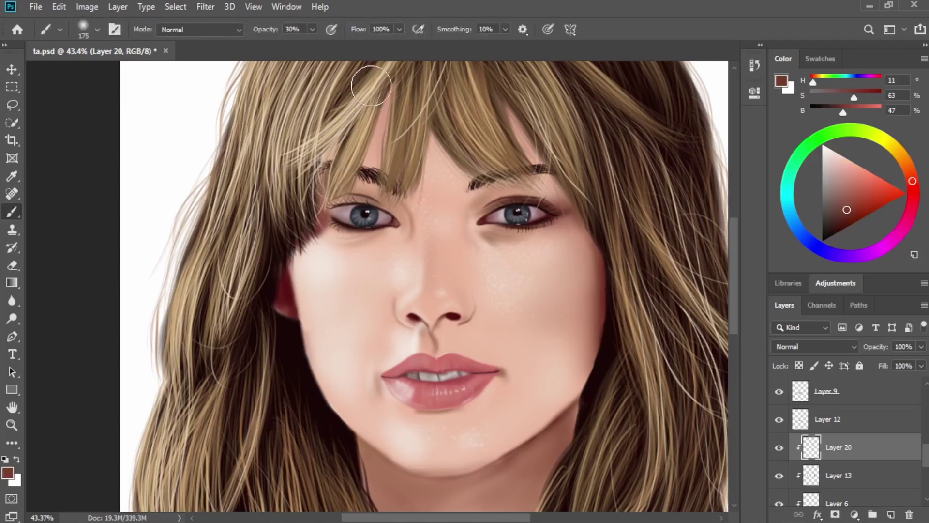
pyautogui.moveTo(367, 87)
pyautogui.mouseDown()
pyautogui.moveTo(372, 99)
pyautogui.moveTo(360, 126)
pyautogui.mouseUp()
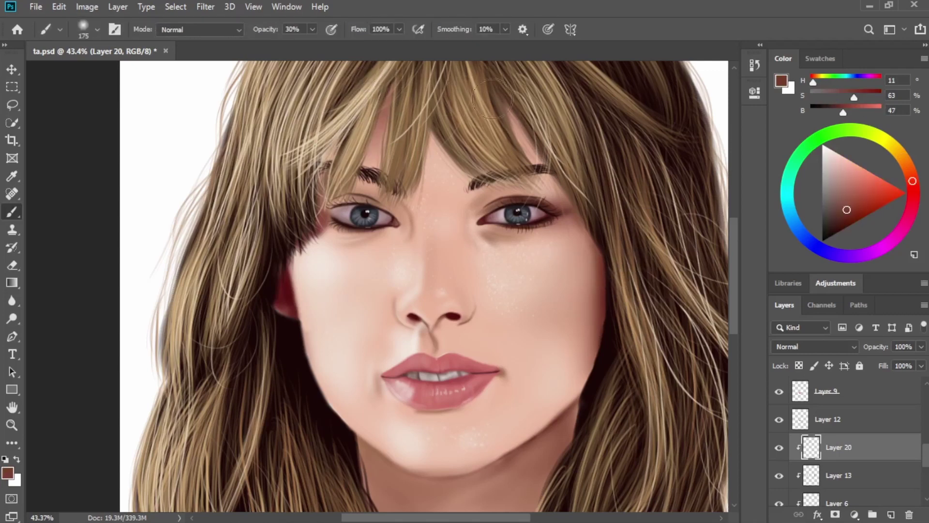
pyautogui.moveTo(500, 93)
pyautogui.mouseDown()
pyautogui.moveTo(550, 111)
pyautogui.moveTo(521, 115)
pyautogui.mouseUp()
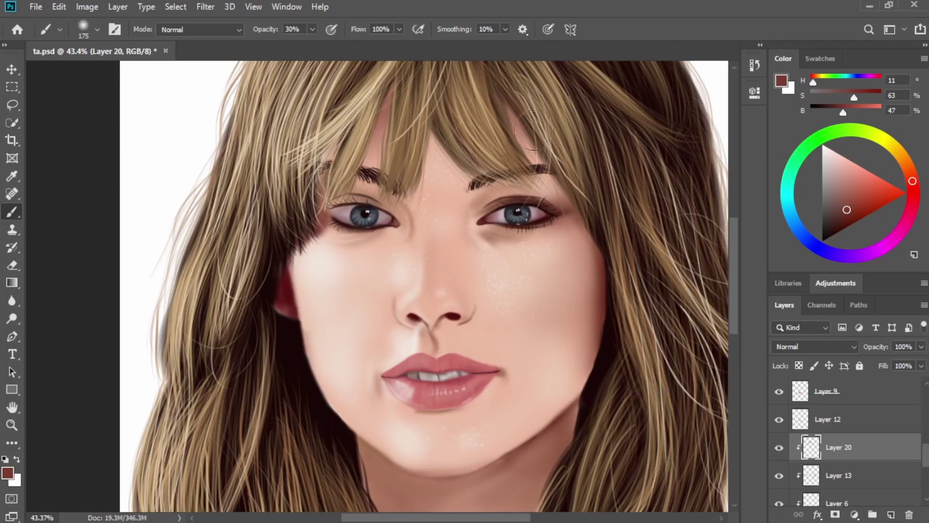
pyautogui.moveTo(591, 169); pyautogui.dragTo(606, 197)
# Darken the left ear beneath the hair with a very dark red (H 3, S 78, B 11), raising the brush opacity to 100%.
pyautogui.press('[')
pyautogui.press('[')
pyautogui.press('[')
pyautogui.press('[')
pyautogui.press('[')
pyautogui.press('[')
pyautogui.press('[')
pyautogui.press('[')
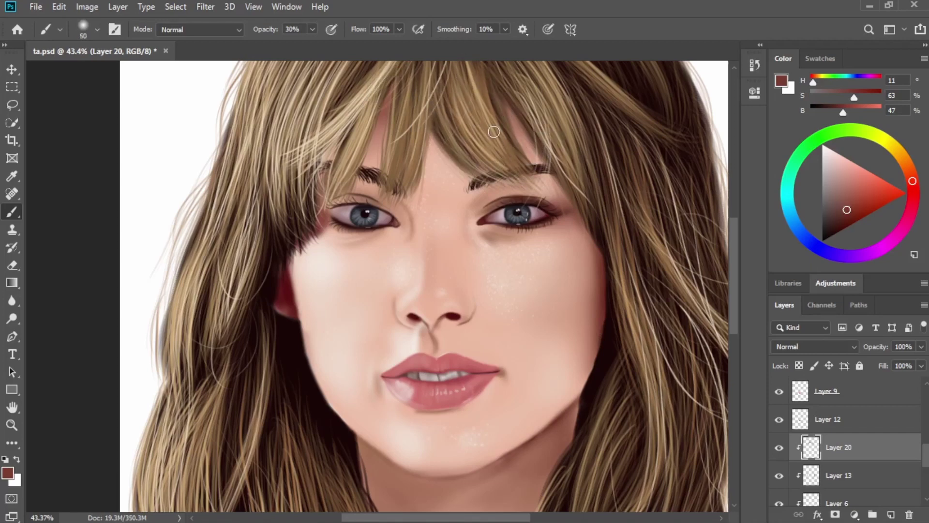
pyautogui.press(']')
pyautogui.press(']')
pyautogui.press(']')
pyautogui.press(']')
pyautogui.keyDown('alt'); pyautogui.click(290, 278); pyautogui.keyUp('alt')
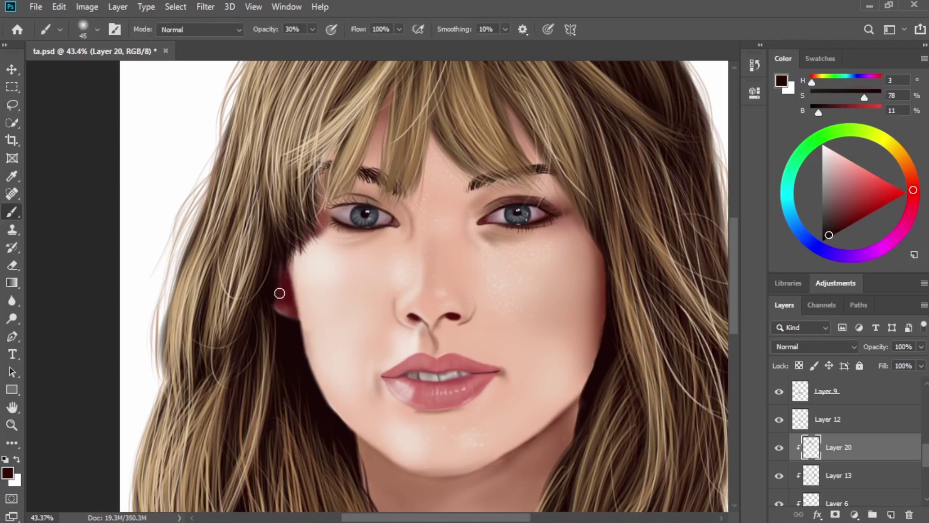
pyautogui.moveTo(277, 278)
pyautogui.mouseDown()
pyautogui.moveTo(284, 286)
pyautogui.moveTo(276, 267)
pyautogui.moveTo(277, 287)
pyautogui.mouseUp()
pyautogui.click(311, 30)
pyautogui.moveTo(312, 44); pyautogui.dragTo(364, 52)
pyautogui.click(279, 280)
pyautogui.moveTo(279, 280)
pyautogui.mouseDown()
pyautogui.moveTo(270, 298)
pyautogui.moveTo(279, 286)
pyautogui.moveTo(269, 298)
pyautogui.moveTo(270, 263)
pyautogui.moveTo(288, 298)
pyautogui.moveTo(273, 297)
pyautogui.moveTo(281, 320)
pyautogui.moveTo(277, 310)
pyautogui.moveTo(297, 337)
pyautogui.mouseUp()
# Darken the left eye's outer corner and upper eyelid with the dark red, using 20 to 40 px brush sizes.
pyautogui.press('[')
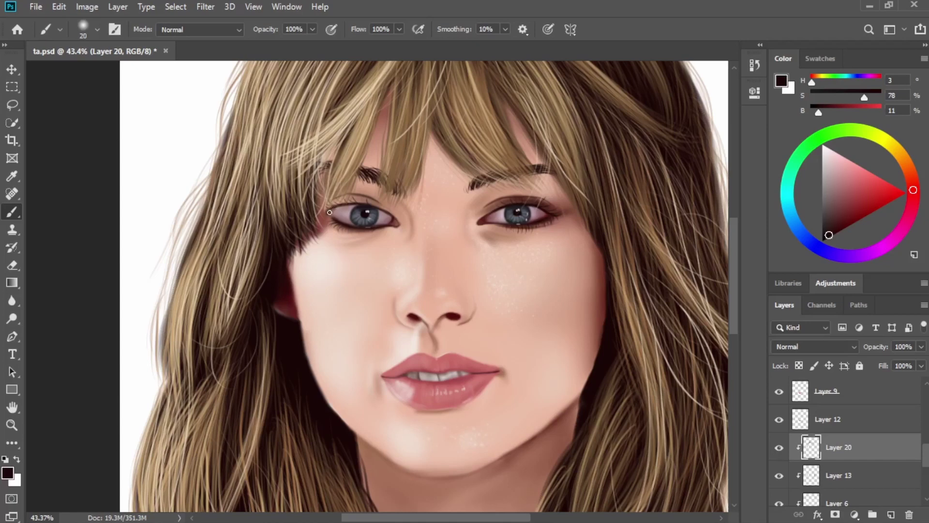
pyautogui.press('[')
pyautogui.moveTo(328, 213); pyautogui.dragTo(331, 218)
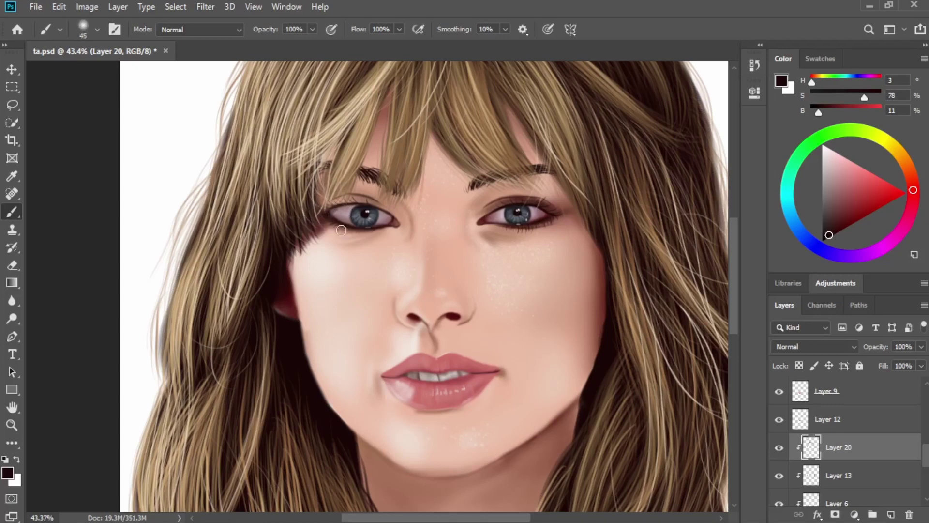
pyautogui.press(']')
pyautogui.moveTo(324, 206)
pyautogui.mouseDown()
pyautogui.moveTo(350, 198)
pyautogui.moveTo(383, 209)
pyautogui.mouseUp()
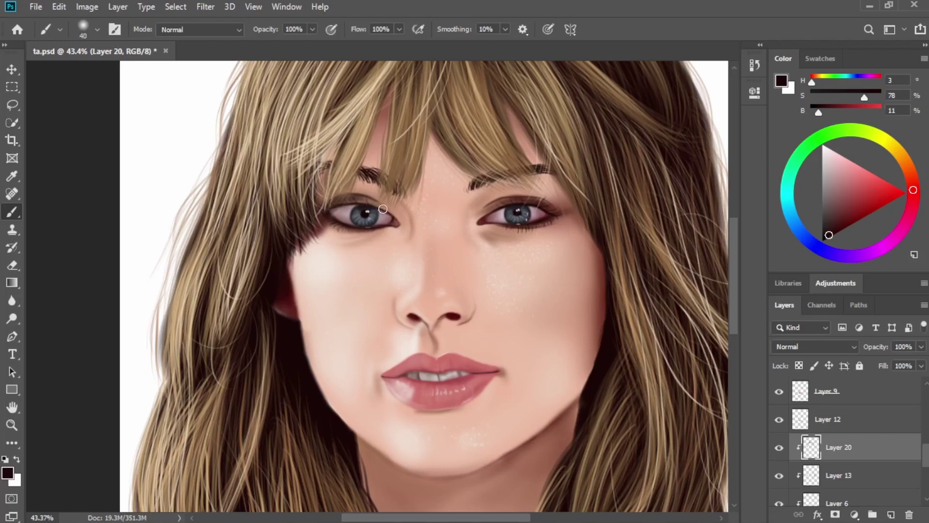
pyautogui.scroll(-2, 362, 220)
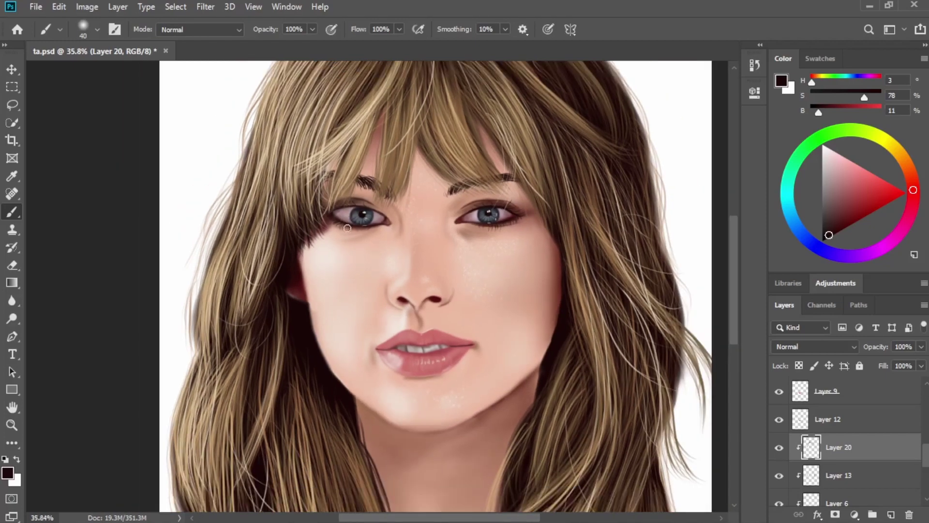
pyautogui.scroll(5, 389, 286)
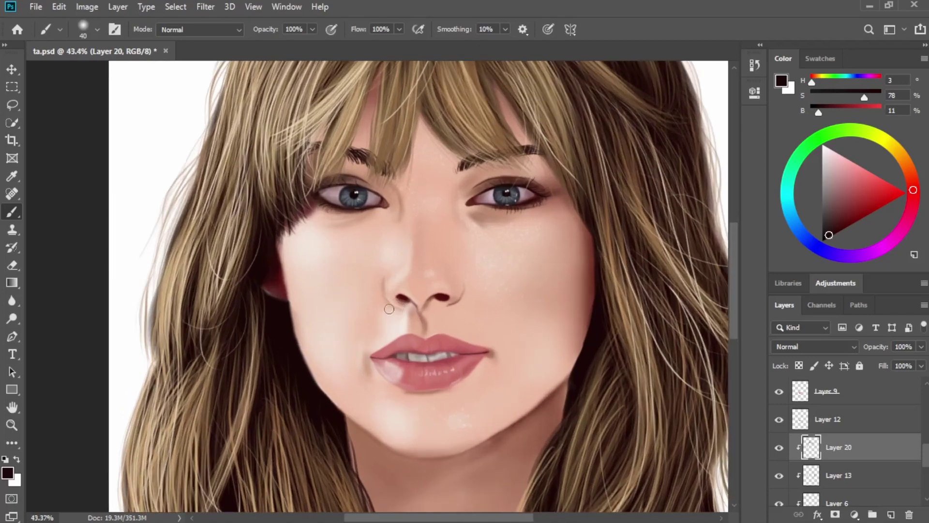
# Touch up the skin around the upper lip and left mouth corner with a sampled pinkish brown (H 17, S 41, B 74).
pyautogui.press('[')
pyautogui.press('[')
pyautogui.press('[')
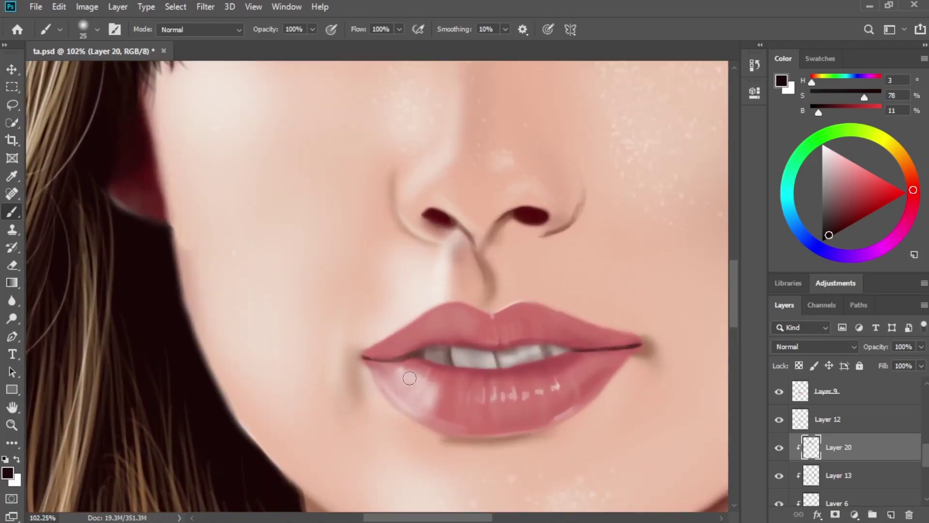
pyautogui.press('i')
pyautogui.click(480, 268)
pyautogui.press('b')
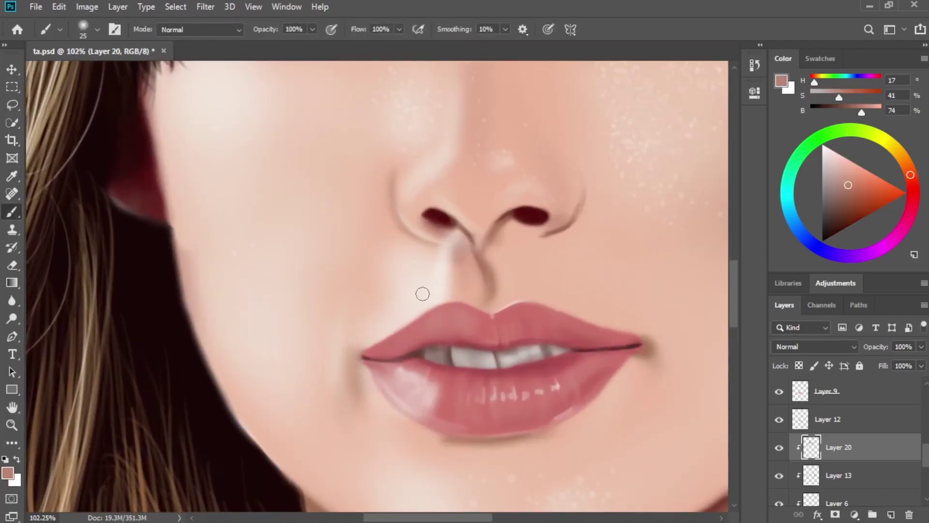
pyautogui.press('[')
pyautogui.press('[')
pyautogui.press('[')
pyautogui.press(']')
pyautogui.press(']')
pyautogui.press(']')
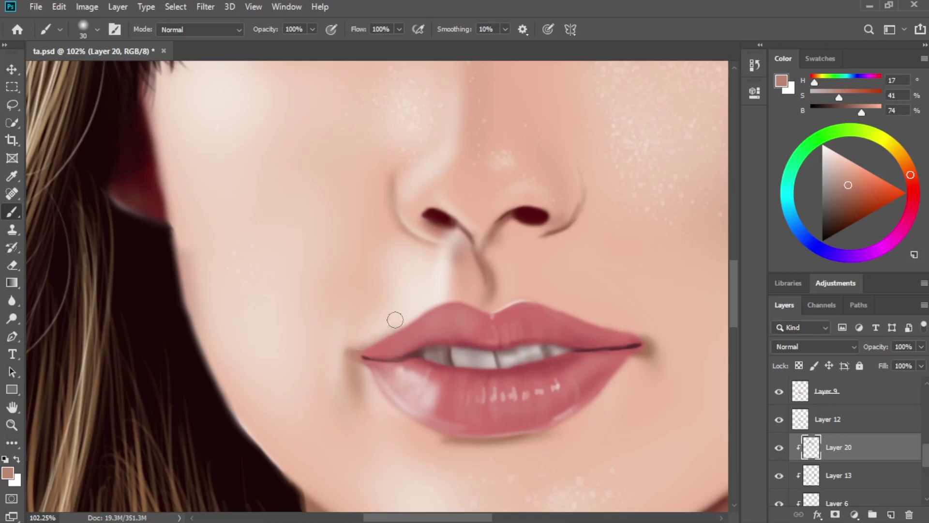
pyautogui.scroll(-5, 395, 320)
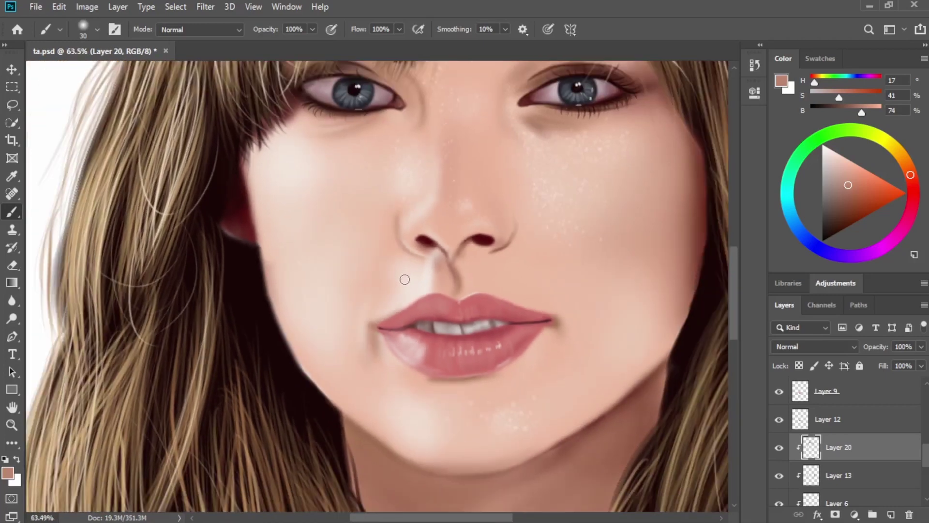
pyautogui.scroll(-8, 405, 280)
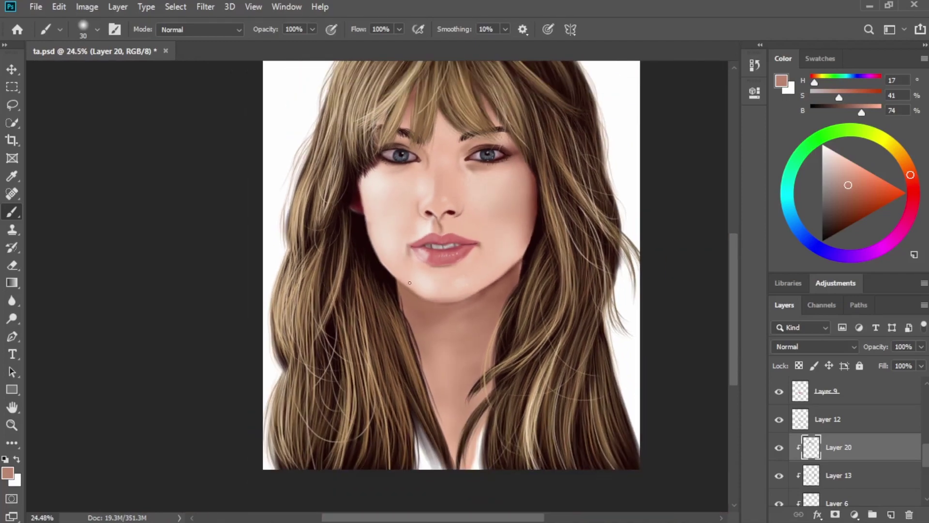
pyautogui.moveTo(405, 304); pyautogui.dragTo(413, 274)
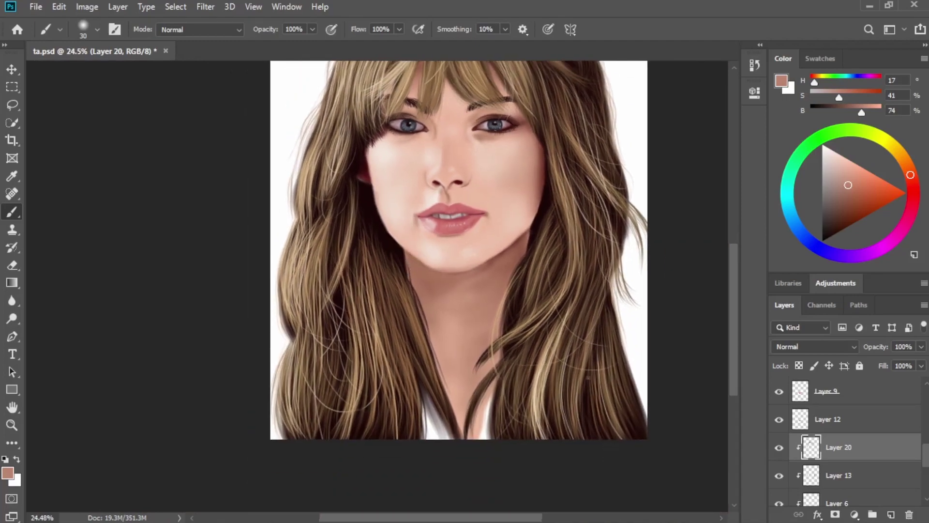
# Add a new layer above the Background and paint the garment at the neckline with dark red swatches and a 175 px brush.
pyautogui.click(818, 63)
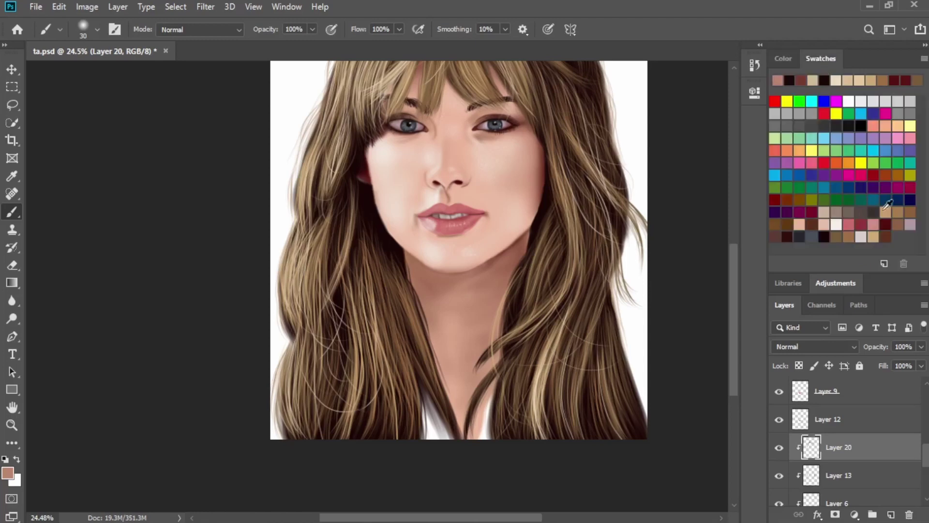
pyautogui.click(886, 222)
pyautogui.click(777, 198)
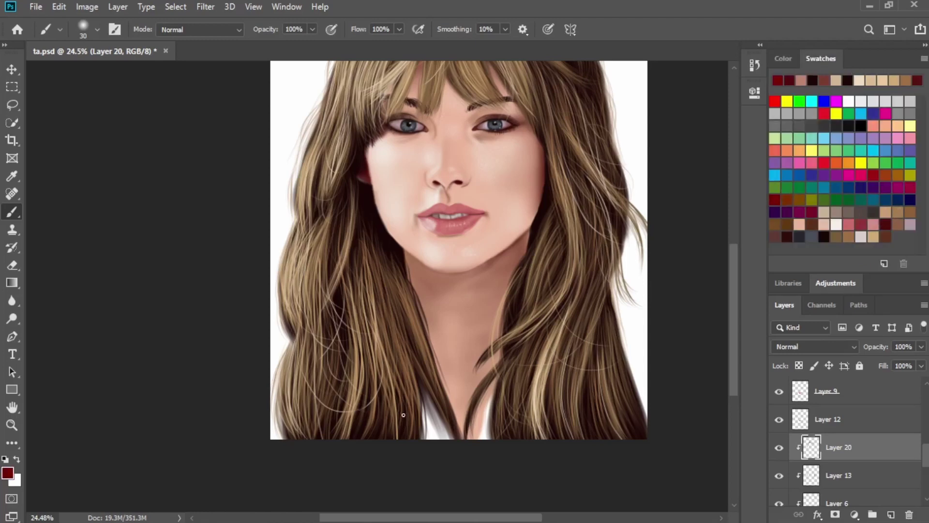
pyautogui.press(']')
pyautogui.press(']')
pyautogui.press(']')
pyautogui.press(']')
pyautogui.press(']')
pyautogui.press(']')
pyautogui.press(']')
pyautogui.moveTo(925, 452); pyautogui.dragTo(925, 484)
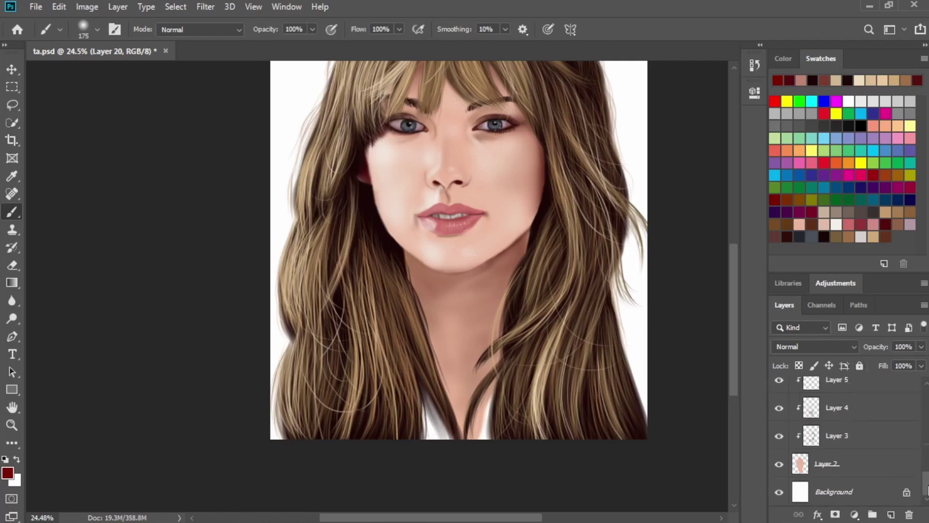
pyautogui.click(837, 492)
pyautogui.click(890, 516)
pyautogui.moveTo(458, 387)
pyautogui.mouseDown()
pyautogui.moveTo(428, 422)
pyautogui.moveTo(439, 453)
pyautogui.moveTo(446, 441)
pyautogui.moveTo(428, 424)
pyautogui.moveTo(432, 444)
pyautogui.moveTo(445, 451)
pyautogui.moveTo(426, 432)
pyautogui.moveTo(498, 442)
pyautogui.moveTo(482, 452)
pyautogui.moveTo(488, 457)
pyautogui.moveTo(507, 398)
pyautogui.mouseUp()
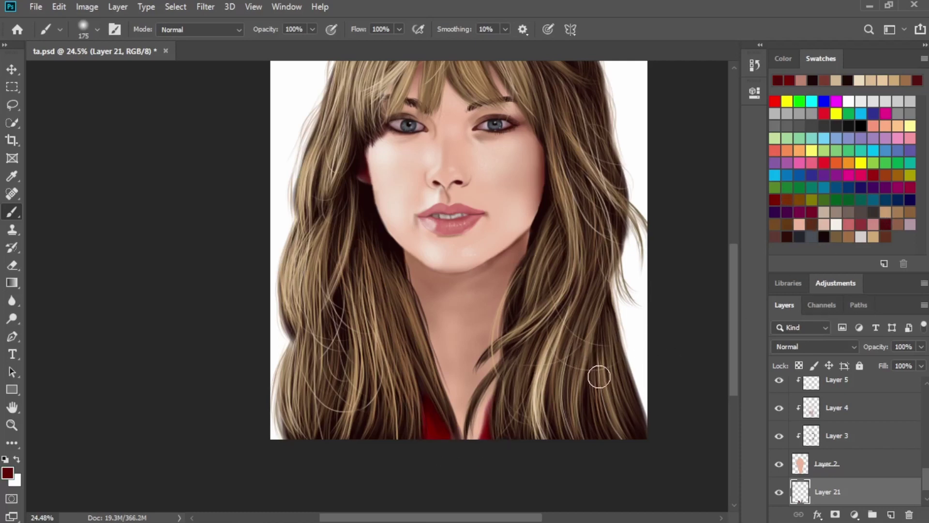
# Show the Layer 1 line sketch over the portrait and reduce the brush size to 60 px.
pyautogui.press('[')
pyautogui.press('[')
pyautogui.press('[')
pyautogui.press('[')
pyautogui.scroll(5, 925, 478)
pyautogui.click(778, 392)
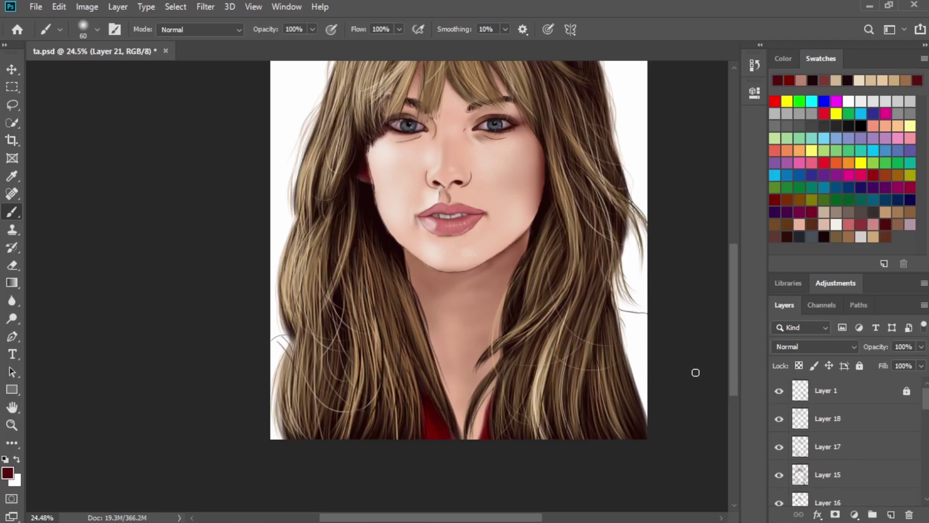
# On Layer 21, fill the right and left shoulders behind the hair with reddish brown skin tone sampled from the shadow under the chin.
pyautogui.keyDown('alt'); pyautogui.click(504, 267); pyautogui.keyUp('alt')
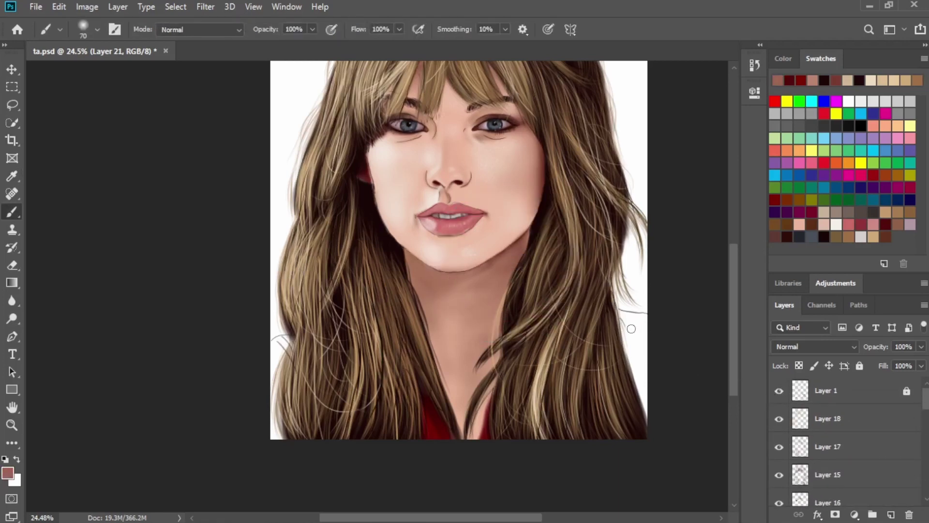
pyautogui.press(']')
pyautogui.press(']')
pyautogui.press(']')
pyautogui.press(']')
pyautogui.press(']')
pyautogui.press(']')
pyautogui.moveTo(629, 325)
pyautogui.mouseDown()
pyautogui.moveTo(609, 322)
pyautogui.moveTo(642, 324)
pyautogui.moveTo(634, 356)
pyautogui.moveTo(642, 405)
pyautogui.moveTo(620, 336)
pyautogui.moveTo(627, 325)
pyautogui.moveTo(649, 341)
pyautogui.moveTo(647, 419)
pyautogui.moveTo(624, 342)
pyautogui.moveTo(626, 382)
pyautogui.mouseUp()
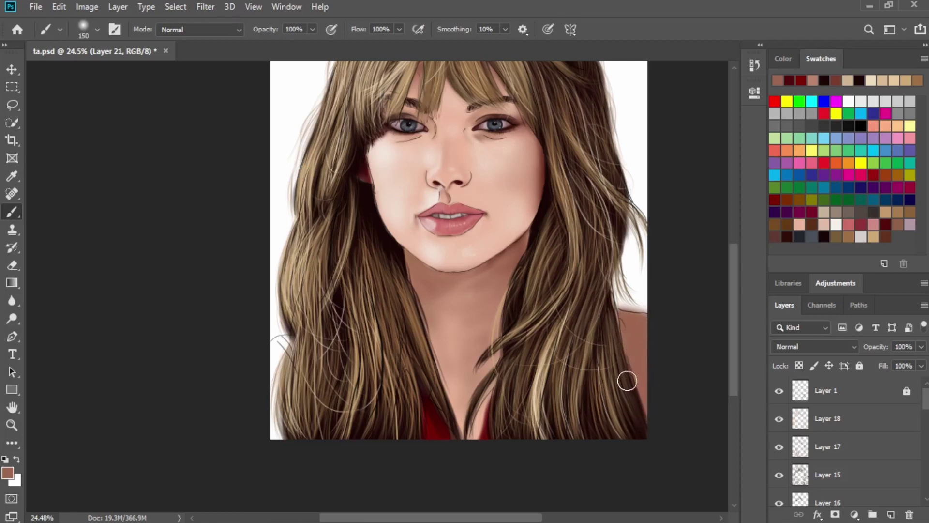
pyautogui.press('[')
pyautogui.press('[')
pyautogui.press('[')
pyautogui.moveTo(302, 351)
pyautogui.mouseDown()
pyautogui.moveTo(274, 348)
pyautogui.moveTo(282, 360)
pyautogui.moveTo(279, 350)
pyautogui.moveTo(271, 388)
pyautogui.moveTo(286, 453)
pyautogui.moveTo(269, 433)
pyautogui.mouseUp()
# Lighten the right shoulder with a pinkish skin tone sampled from the neck, using a 150 px and a smaller brush.
pyautogui.press(']')
pyautogui.press(']')
pyautogui.keyDown('alt'); pyautogui.click(450, 307); pyautogui.keyUp('alt')
pyautogui.press(']')
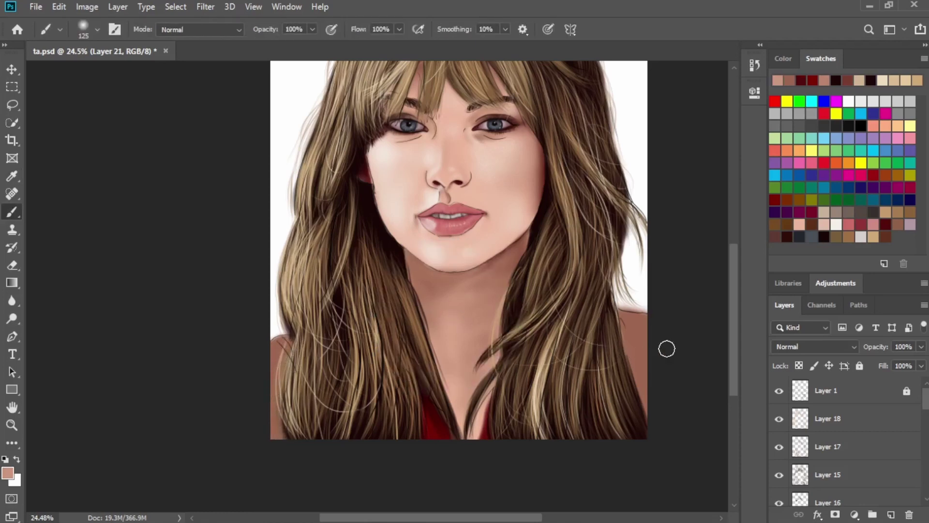
pyautogui.moveTo(644, 337); pyautogui.dragTo(622, 326)
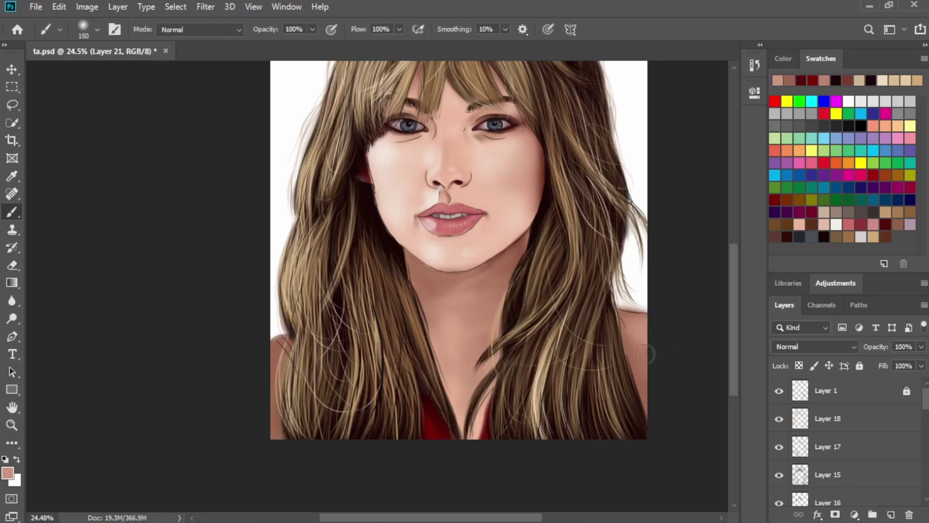
pyautogui.press('[')
pyautogui.press('[')
pyautogui.press('[')
pyautogui.press('[')
pyautogui.press('[')
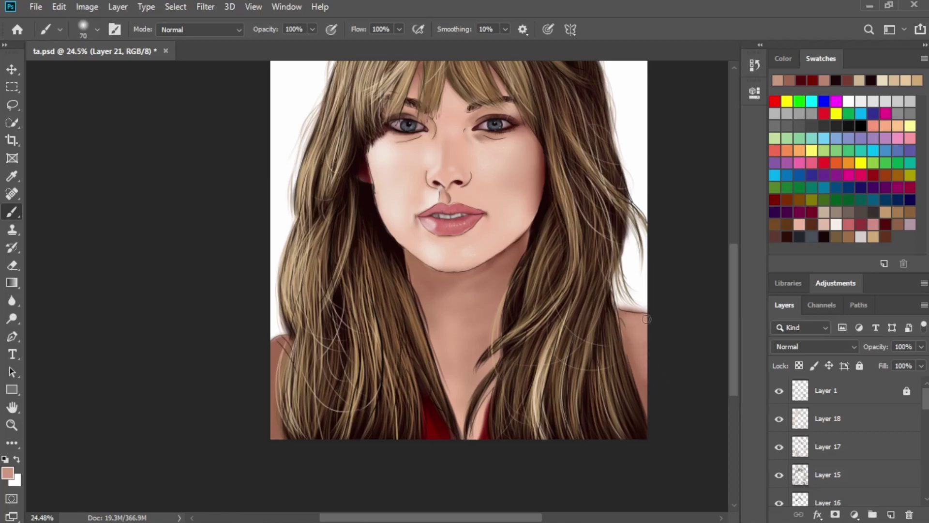
# Paint a dark red garment strap over the right shoulder along the edge of the hair.
pyautogui.click(775, 200)
pyautogui.press(']')
pyautogui.press(']')
pyautogui.press(']')
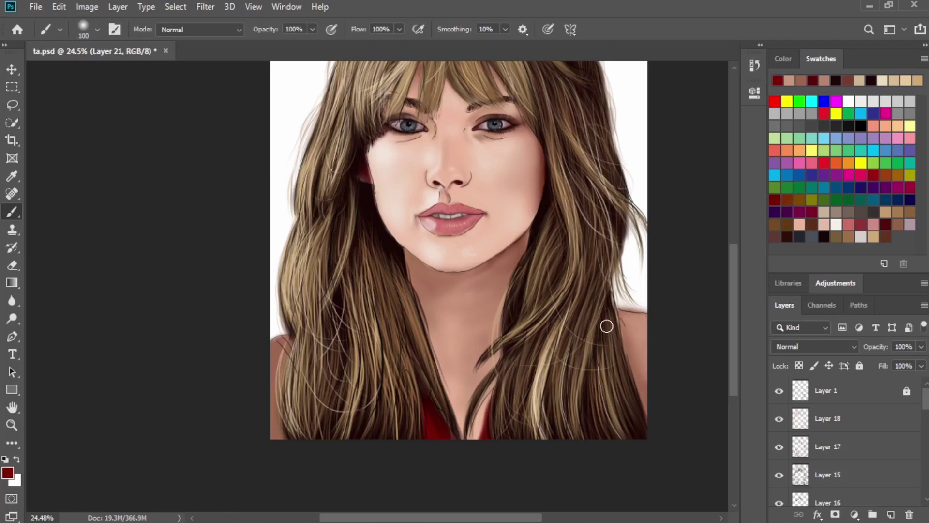
pyautogui.moveTo(606, 325); pyautogui.dragTo(644, 412)
pyautogui.press('[')
pyautogui.press('[')
pyautogui.press('[')
pyautogui.press('[')
pyautogui.moveTo(611, 317); pyautogui.dragTo(642, 403)
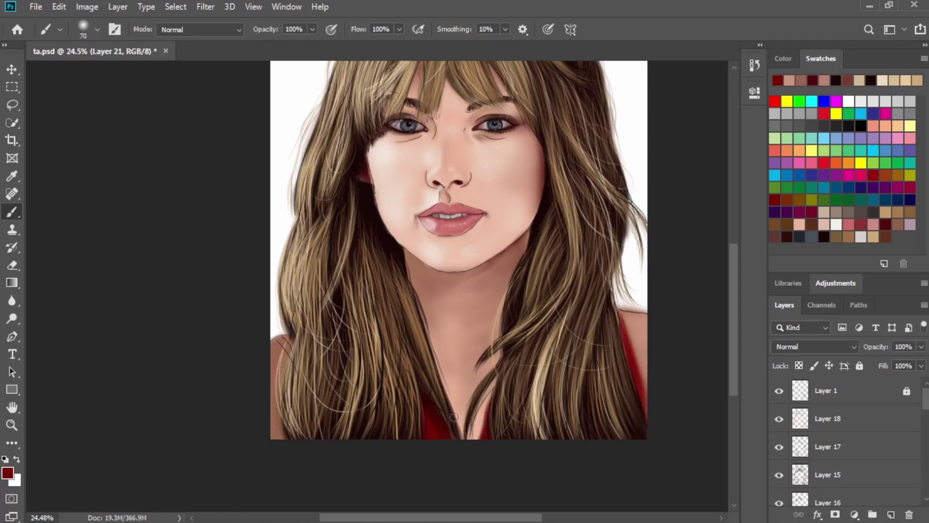
# Shade the shoulder strap with the darker red swatch and a 40 px brush, and hide the Layer 1 sketch.
pyautogui.click(885, 224)
pyautogui.press('[')
pyautogui.press('[')
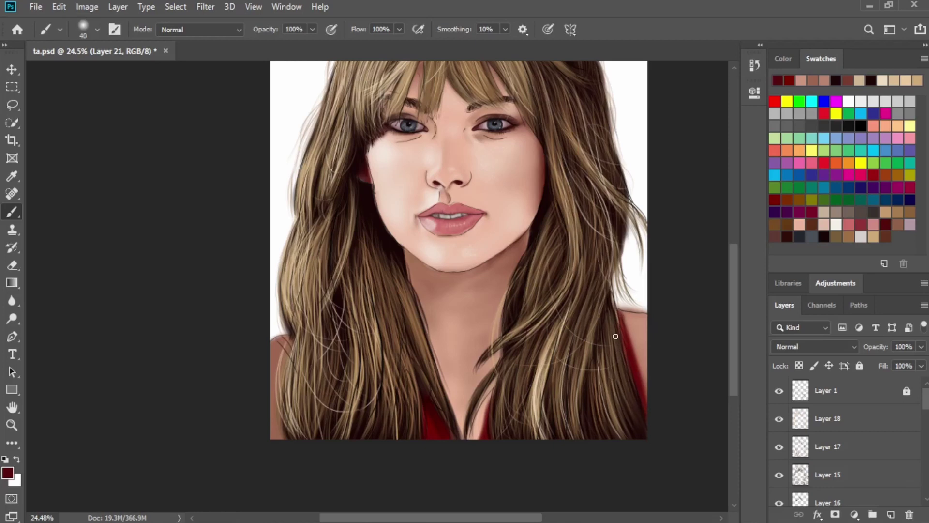
pyautogui.click(779, 390)
# Examine the whole portrait, checking the shoulders, garment, hair and face with the sketch hidden.
pyautogui.scroll(-1, 711, 310)
pyautogui.scroll(5, 679, 319)
pyautogui.press('e')
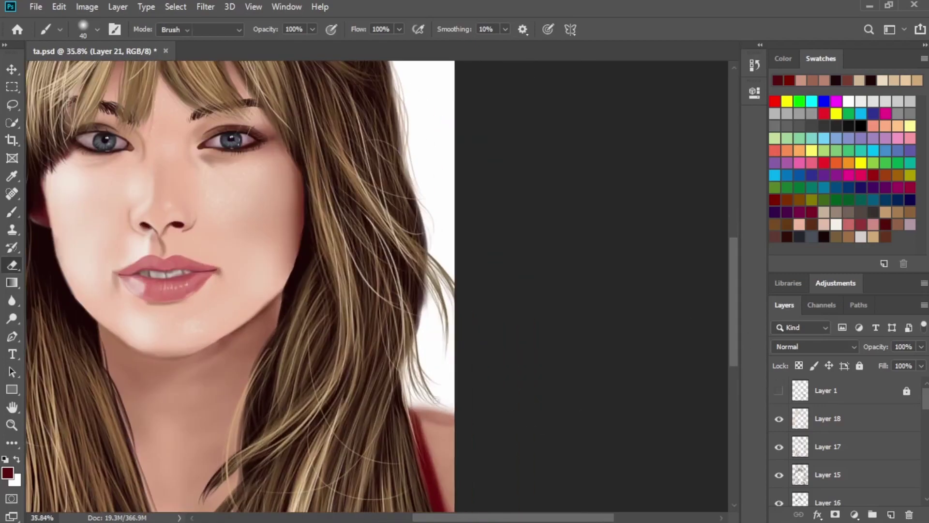
pyautogui.scroll(-3, 515, 379)
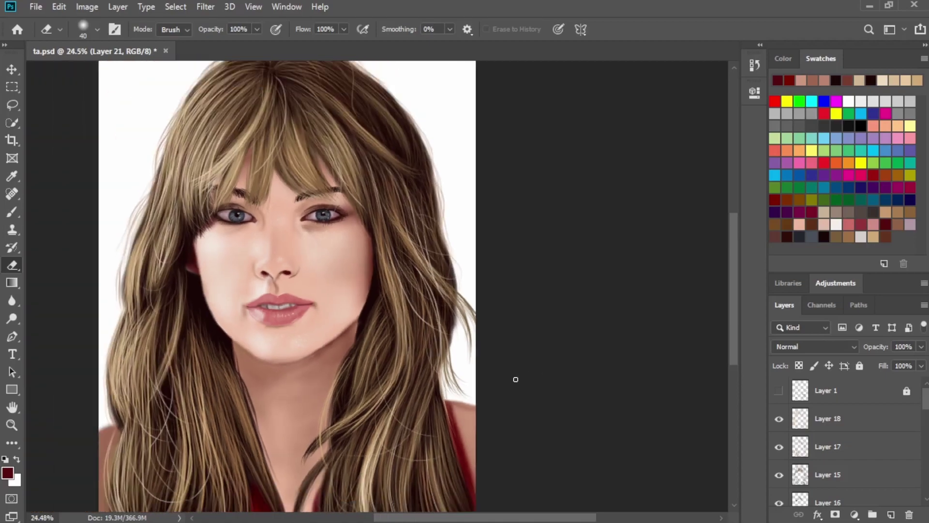
pyautogui.scroll(-1, 512, 380)
pyautogui.moveTo(445, 411); pyautogui.dragTo(566, 346)
pyautogui.moveTo(400, 393); pyautogui.dragTo(431, 387)
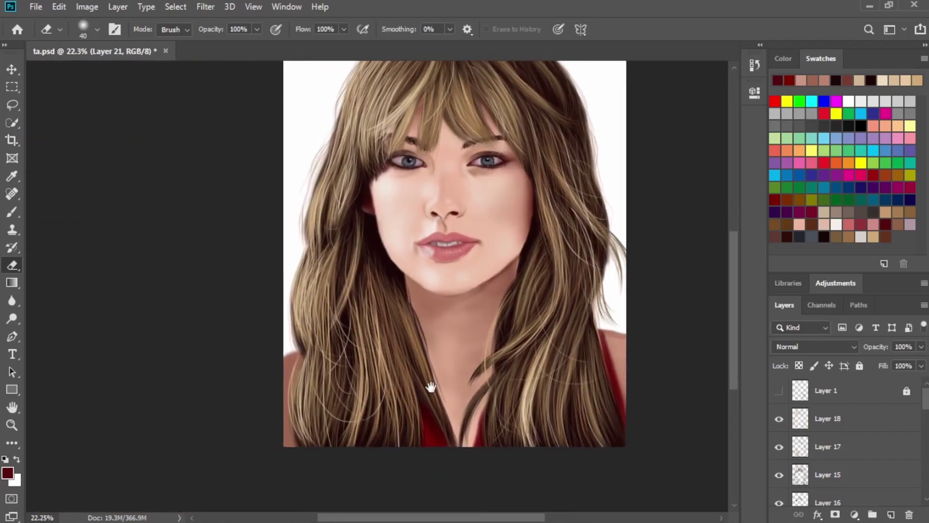
pyautogui.scroll(2, 484, 365)
pyautogui.hscroll(1, 484, 364)
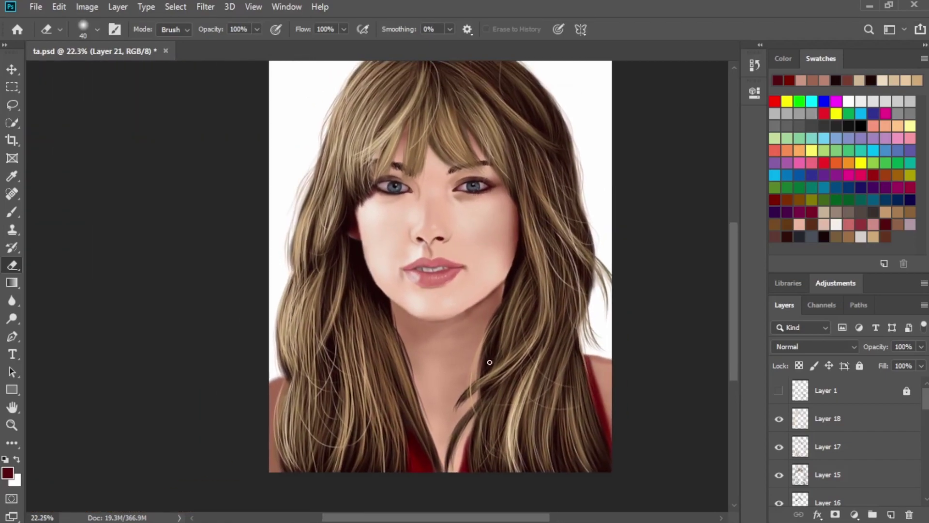
pyautogui.scroll(-1, 506, 354)
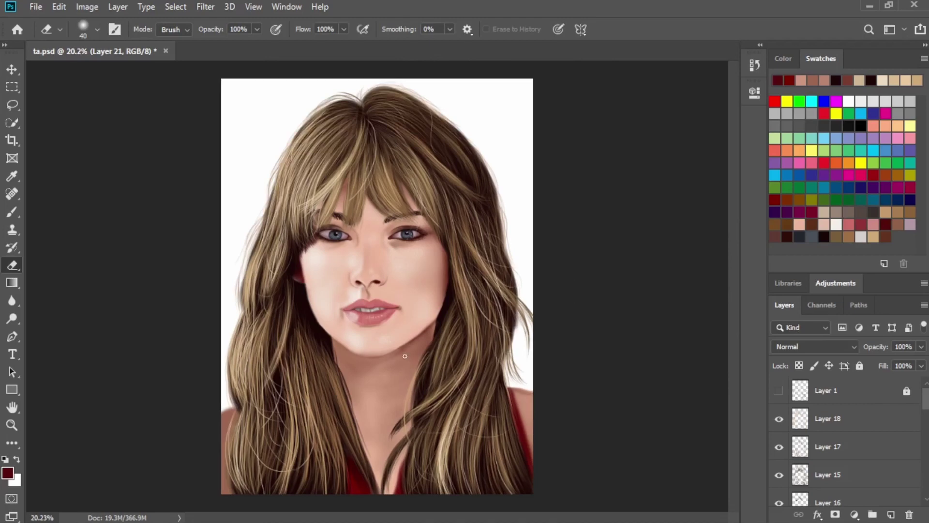
pyautogui.scroll(2, 452, 346)
pyautogui.hscroll(-4, 474, 339)
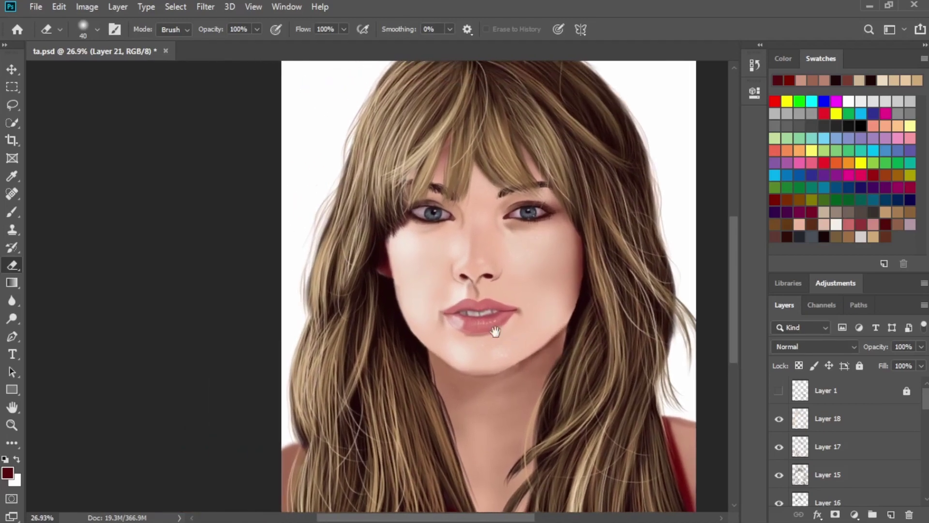
# Identify the layer that holds the eyes by toggling layer visibility, and make Layer 7 active.
pyautogui.scroll(1, 512, 310)
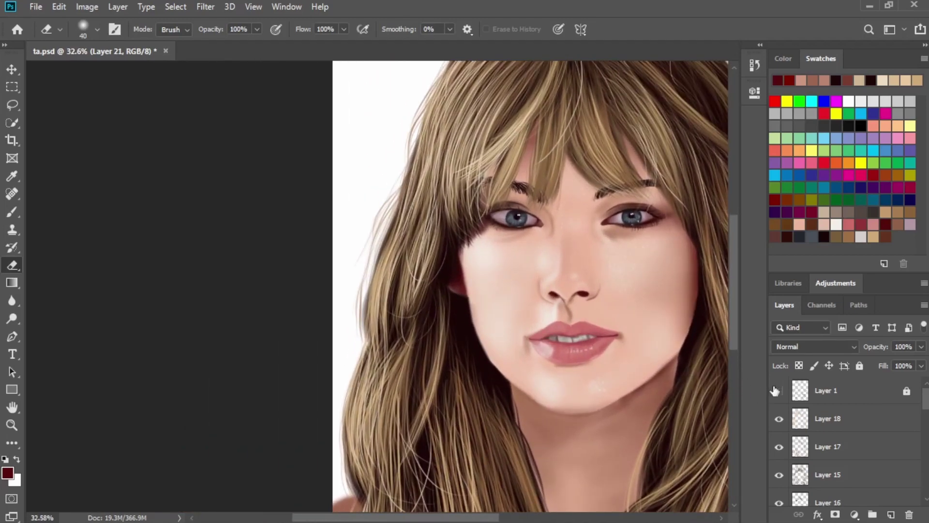
pyautogui.click(778, 419)
pyautogui.click(779, 419)
pyautogui.scroll(-6, 906, 457)
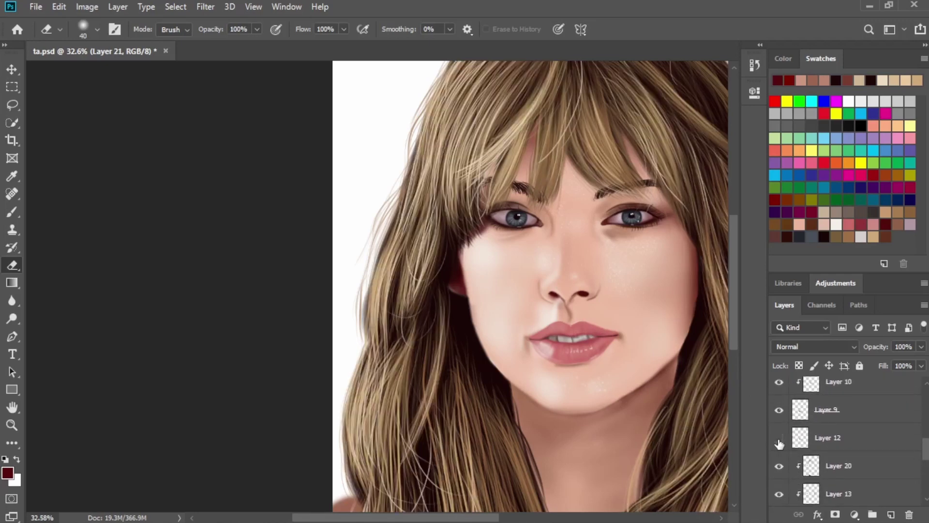
pyautogui.click(779, 437)
pyautogui.click(779, 437)
pyautogui.click(779, 438)
pyautogui.click(779, 437)
pyautogui.moveTo(922, 449); pyautogui.dragTo(923, 421)
pyautogui.click(783, 489)
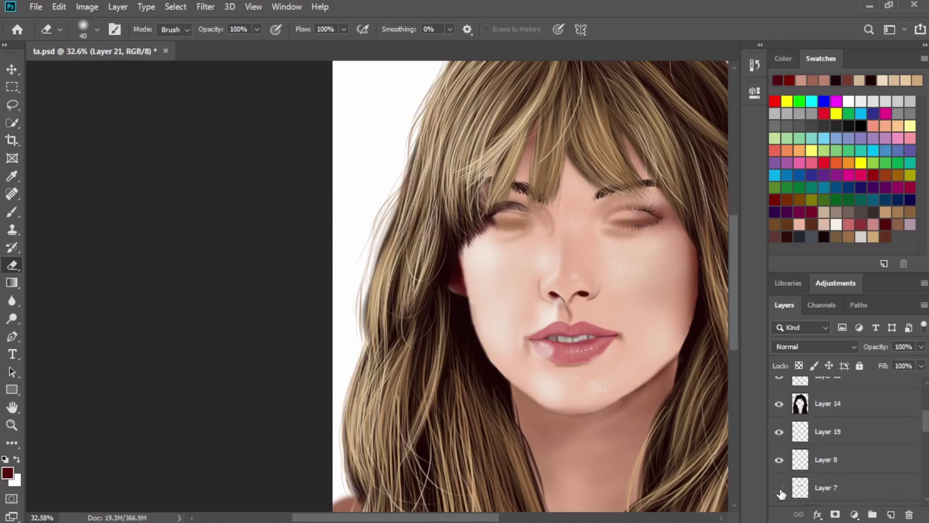
pyautogui.click(783, 488)
pyautogui.click(825, 487)
# Darken the upper lash line at the left eye's outer corner with dark browns sampled from the eyelid, using a fine brush.
pyautogui.scroll(3, 486, 235)
pyautogui.scroll(4, 515, 182)
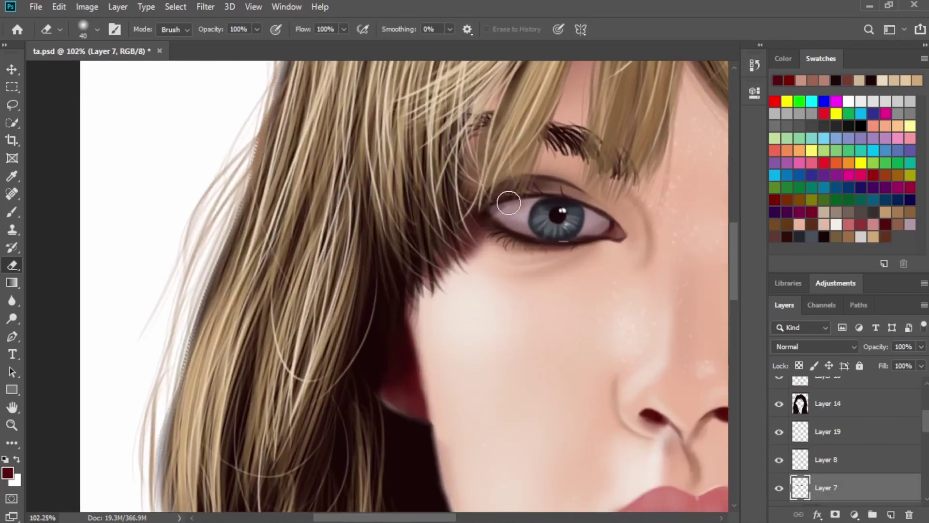
pyautogui.press('i')
pyautogui.click(516, 189)
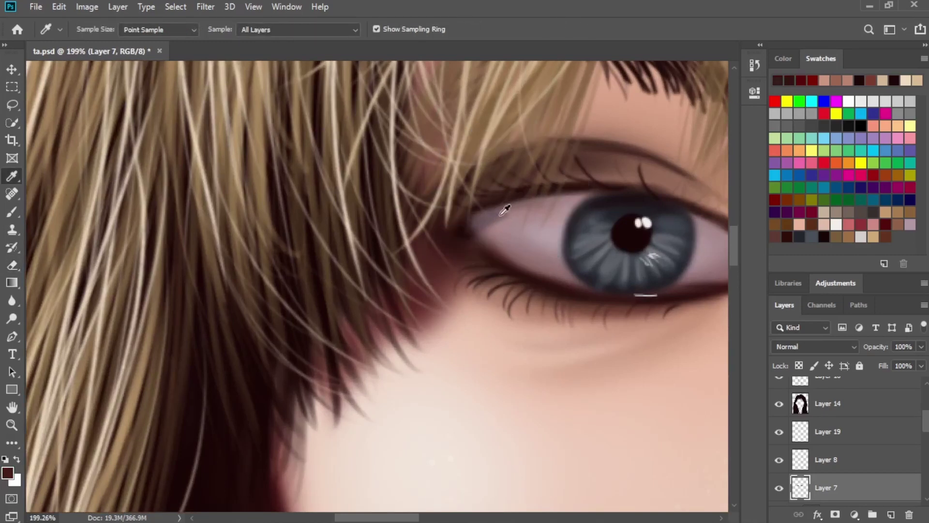
pyautogui.press('b')
pyautogui.moveTo(505, 201); pyautogui.dragTo(526, 195)
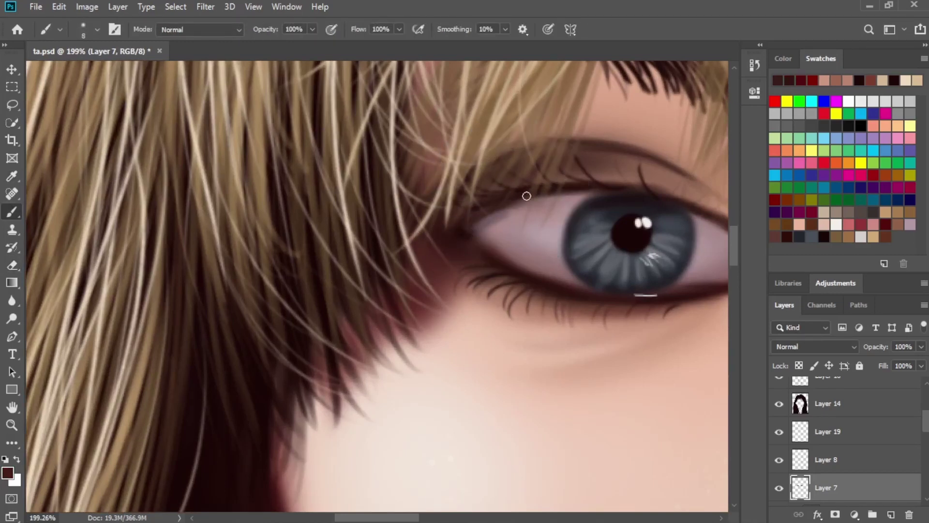
pyautogui.keyDown('alt'); pyautogui.click(601, 178); pyautogui.keyUp('alt')
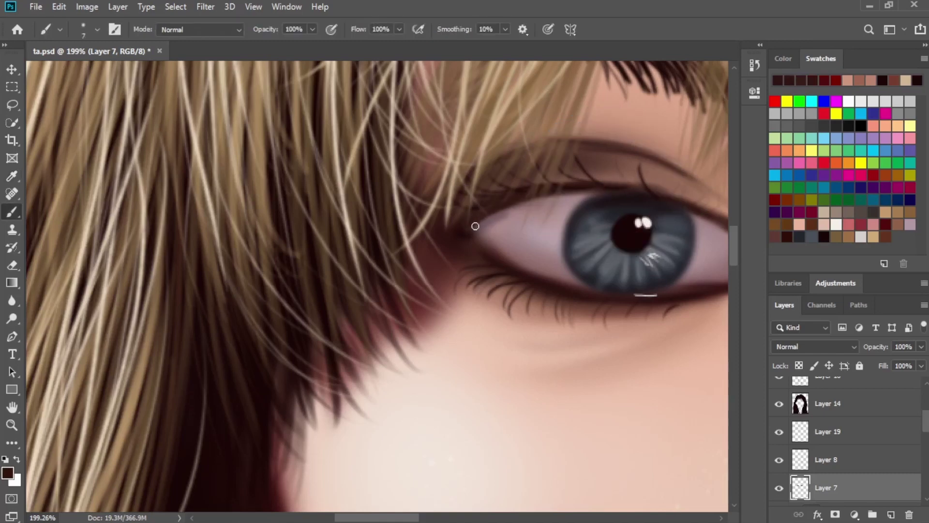
pyautogui.moveTo(475, 226); pyautogui.dragTo(549, 195)
# Deepen the soft shadow around the left eye's outer corner and upper lid with a 20 px brush.
pyautogui.press(']')
pyautogui.press(']')
pyautogui.press(']')
pyautogui.press(']')
pyautogui.press(']')
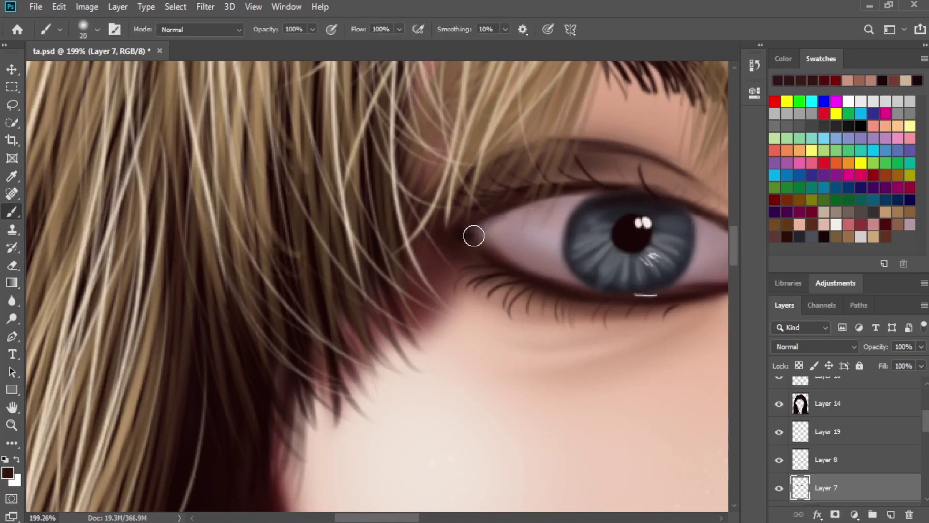
pyautogui.moveTo(472, 236)
pyautogui.mouseDown()
pyautogui.moveTo(623, 185)
pyautogui.moveTo(726, 215)
pyautogui.mouseUp()
# Cover the outer tip of the left eye's white and shade its lower lid with 8 px and 20 px brushes.
pyautogui.press('[')
pyautogui.press('[')
pyautogui.press('[')
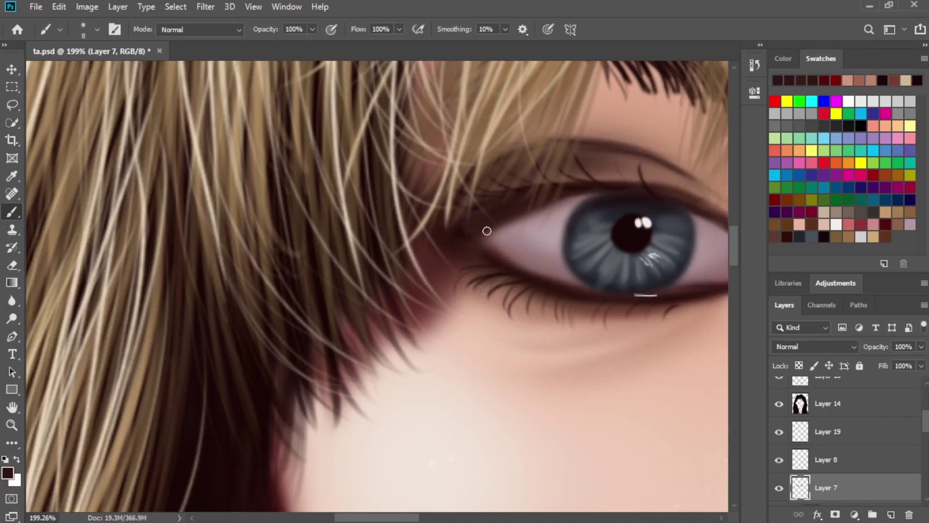
pyautogui.press(']')
pyautogui.press(']')
pyautogui.press(']')
pyautogui.press(']')
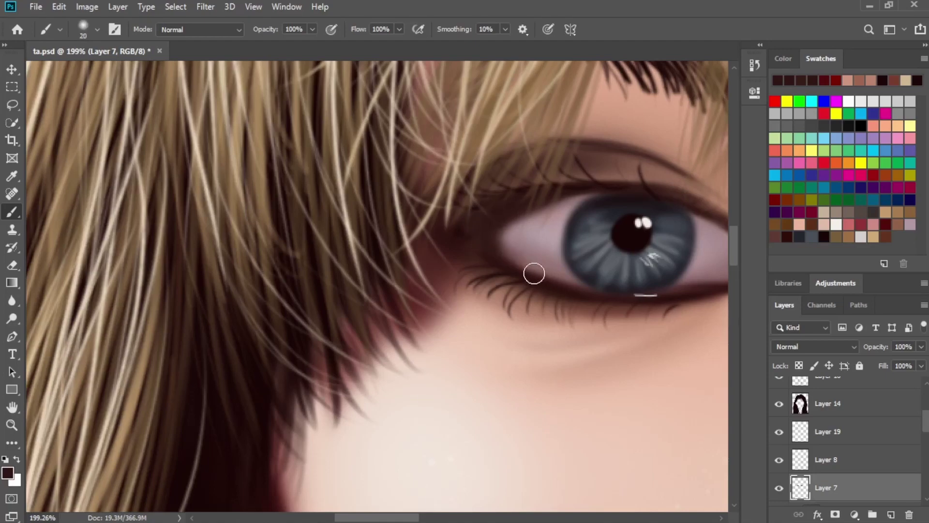
pyautogui.scroll(-4, 506, 259)
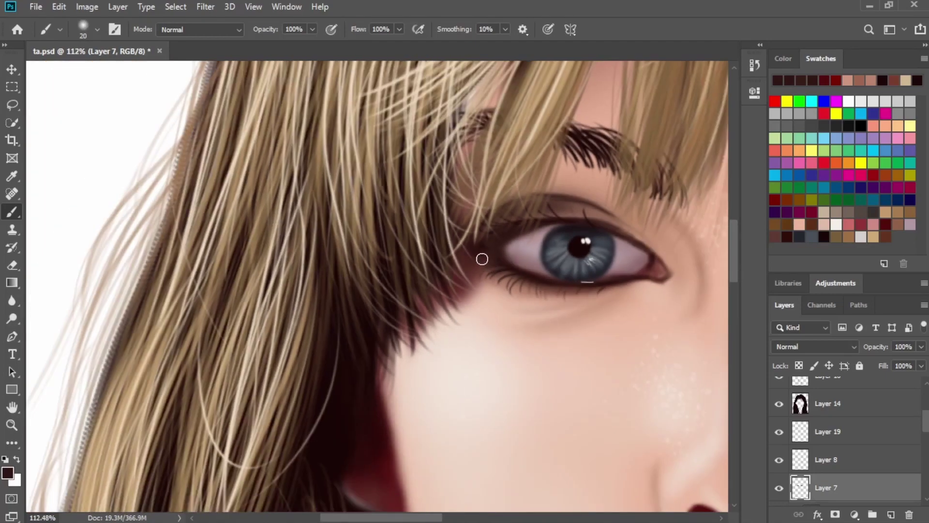
# Shade the right eye's outer corner with a dark red sampled beside it, using a 10 px brush.
pyautogui.moveTo(595, 258); pyautogui.dragTo(479, 248)
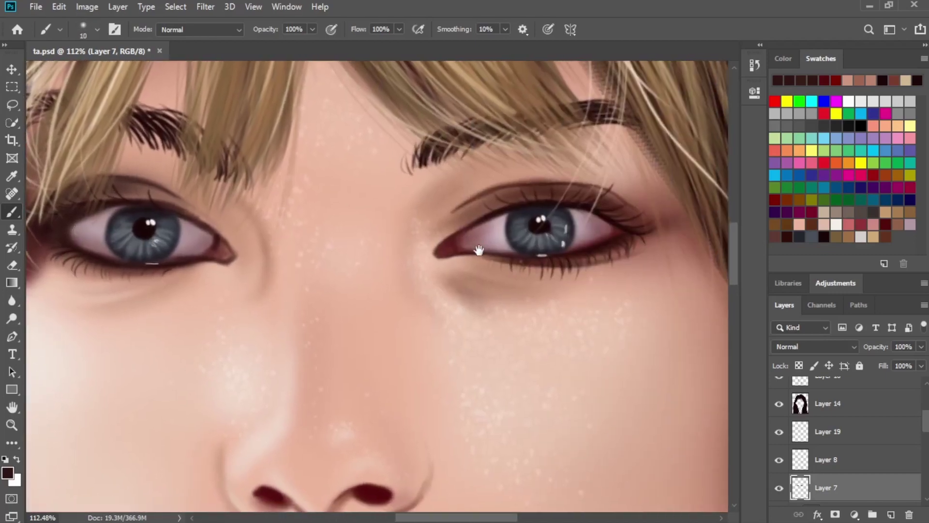
pyautogui.keyDown('alt'); pyautogui.click(615, 227); pyautogui.keyUp('alt')
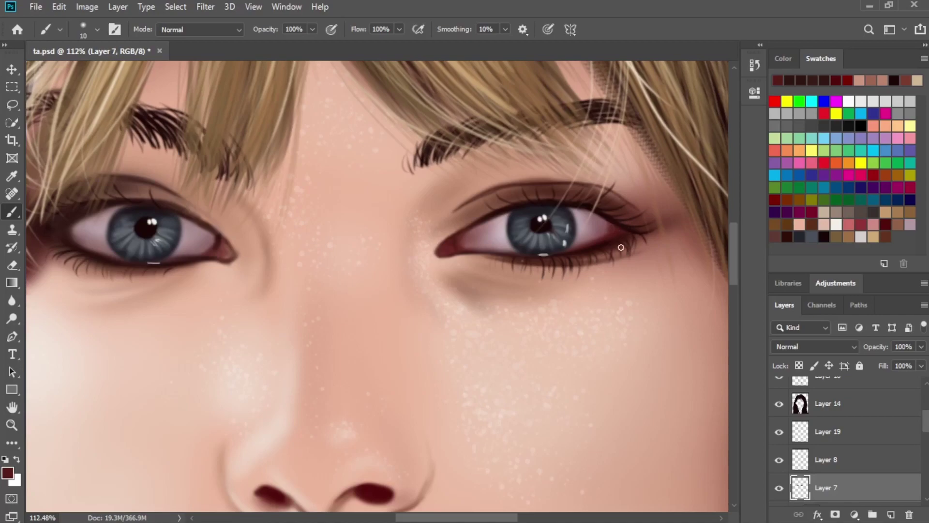
pyautogui.scroll(-5, 619, 237)
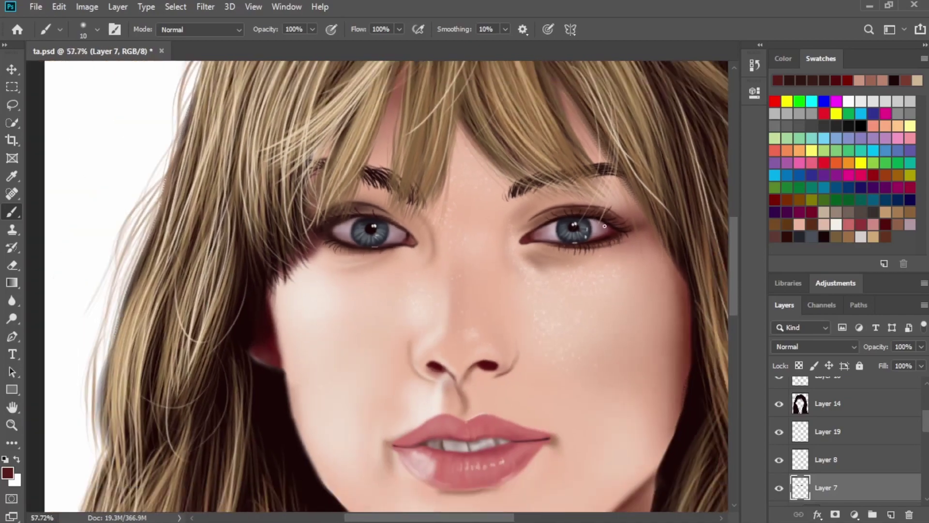
pyautogui.scroll(-1, 583, 225)
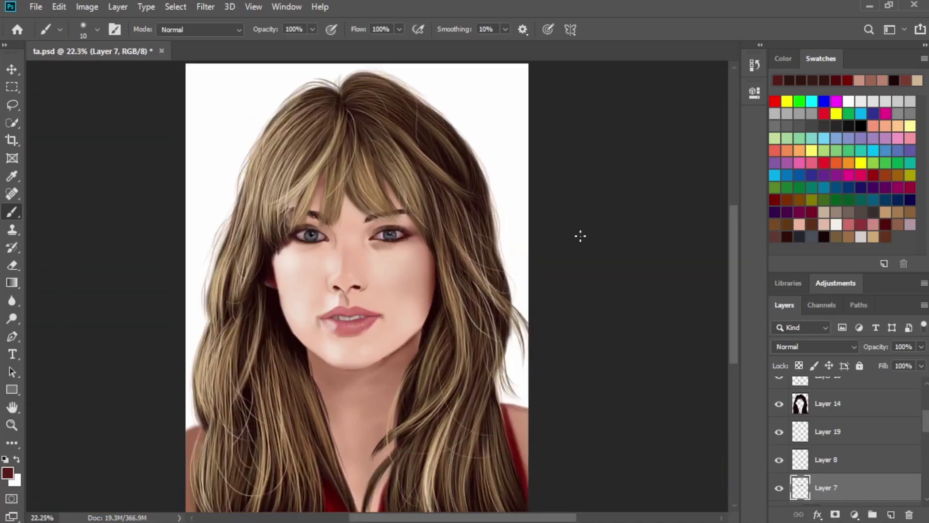
# Add a new layer directly above the Background and fill it with the light teal swatch using the Paint Bucket.
pyautogui.scroll(-5, 921, 422)
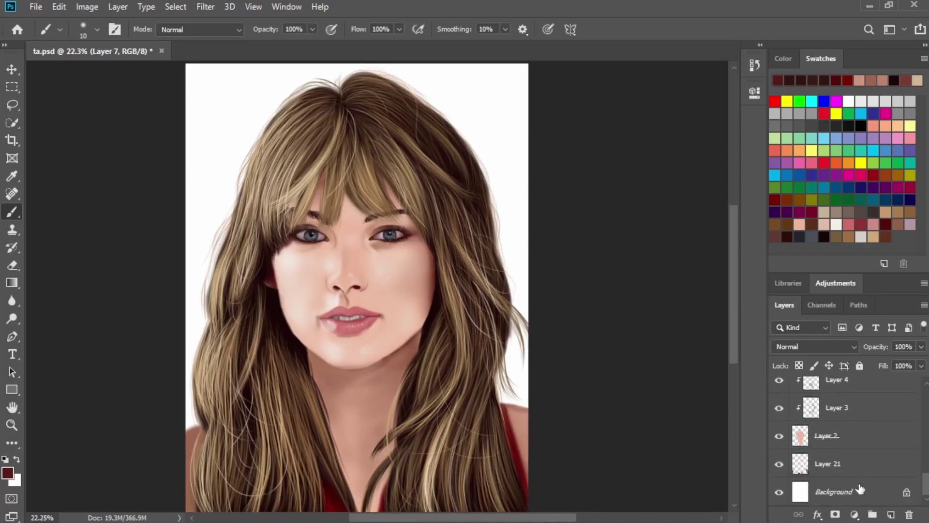
pyautogui.click(860, 490)
pyautogui.click(890, 514)
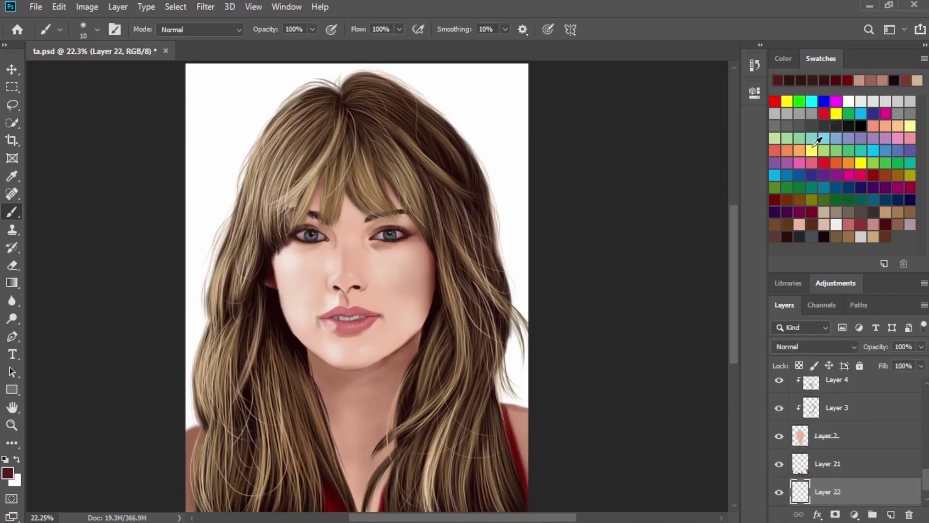
pyautogui.click(813, 138)
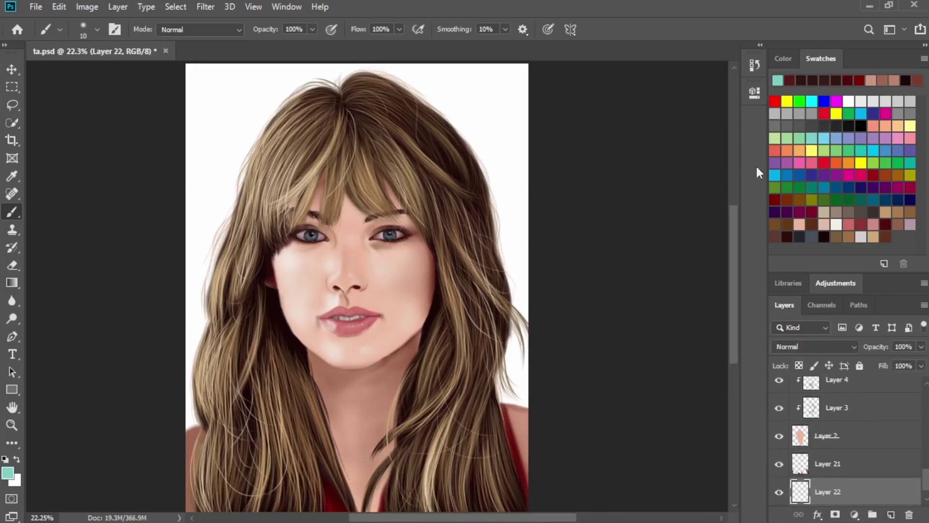
pyautogui.click(12, 282)
pyautogui.click(77, 296)
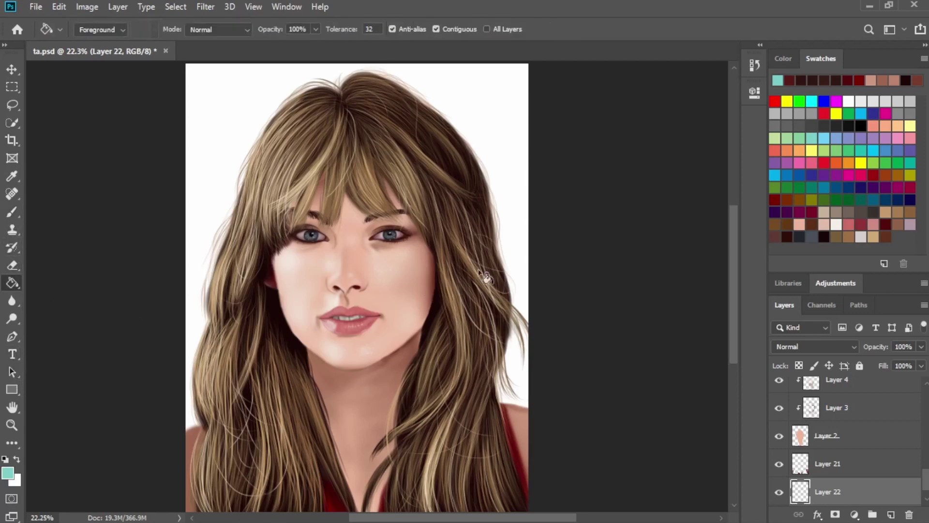
pyautogui.click(516, 259)
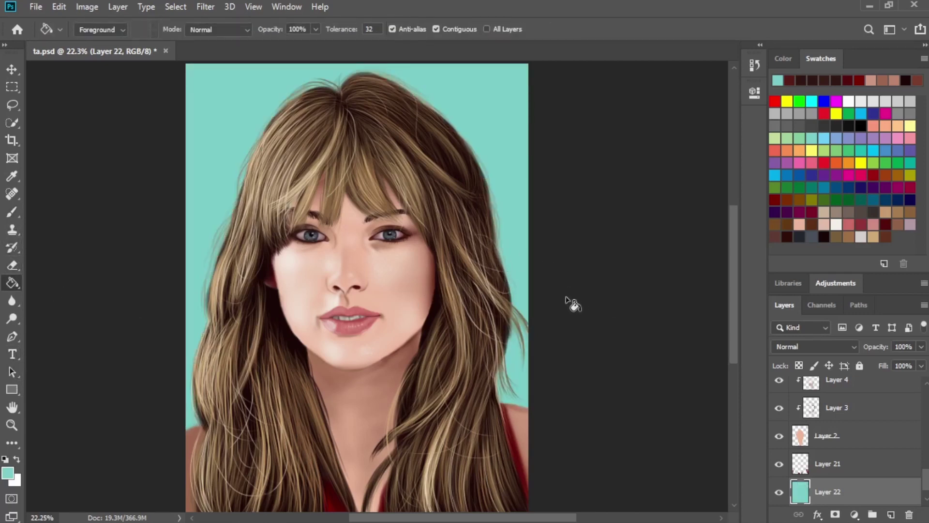
pyautogui.scroll(1, 481, 314)
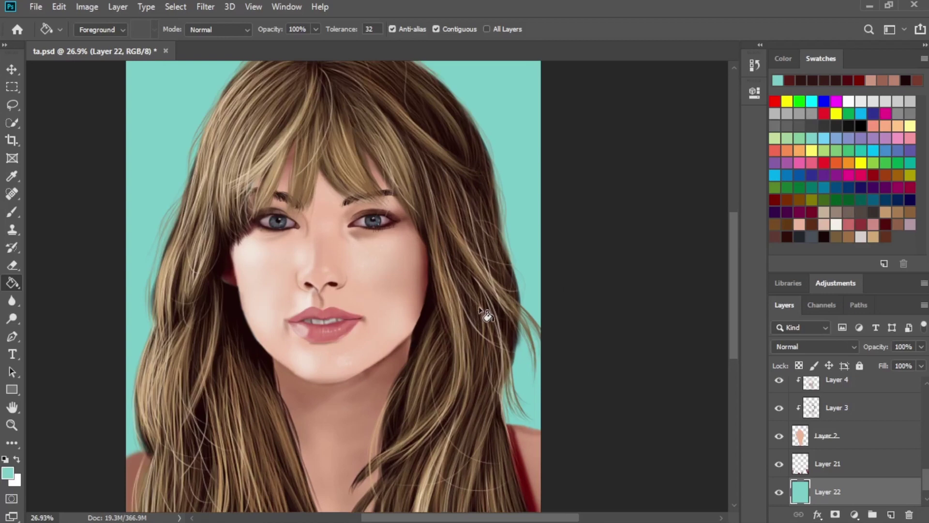
pyautogui.scroll(-1, 486, 314)
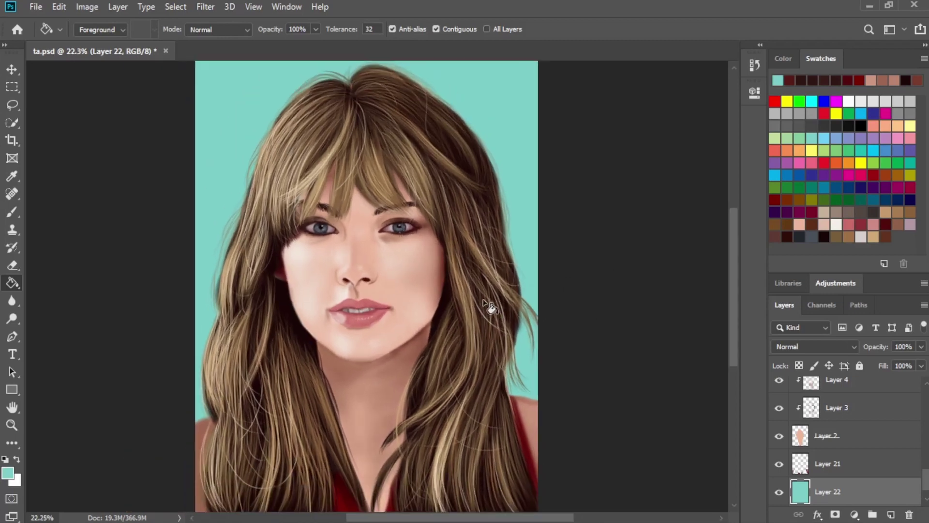
# Shade the lower neck along the left hair edge on Layer 20 with a skin tone sampled from the neck.
pyautogui.press('1')
pyautogui.scroll(3, 386, 404)
pyautogui.moveTo(400, 418); pyautogui.dragTo(480, 262)
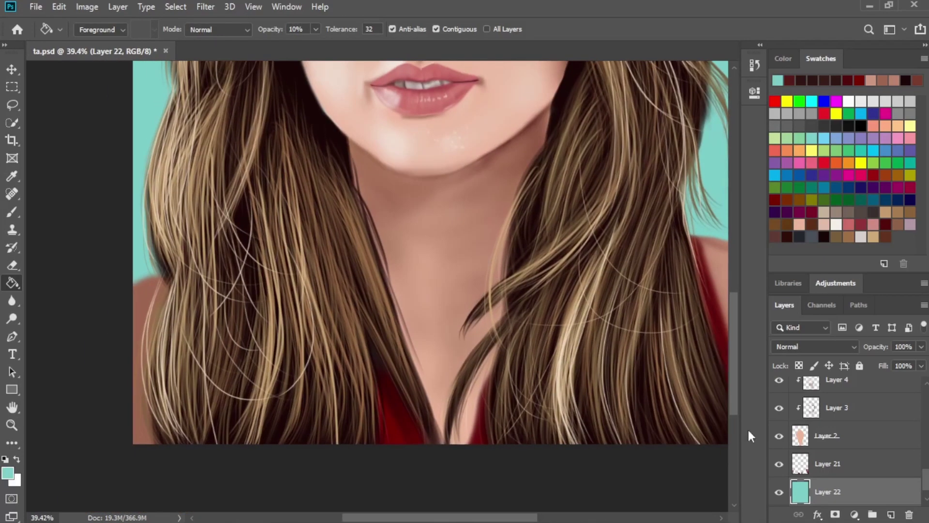
pyautogui.scroll(5, 909, 436)
pyautogui.click(873, 440)
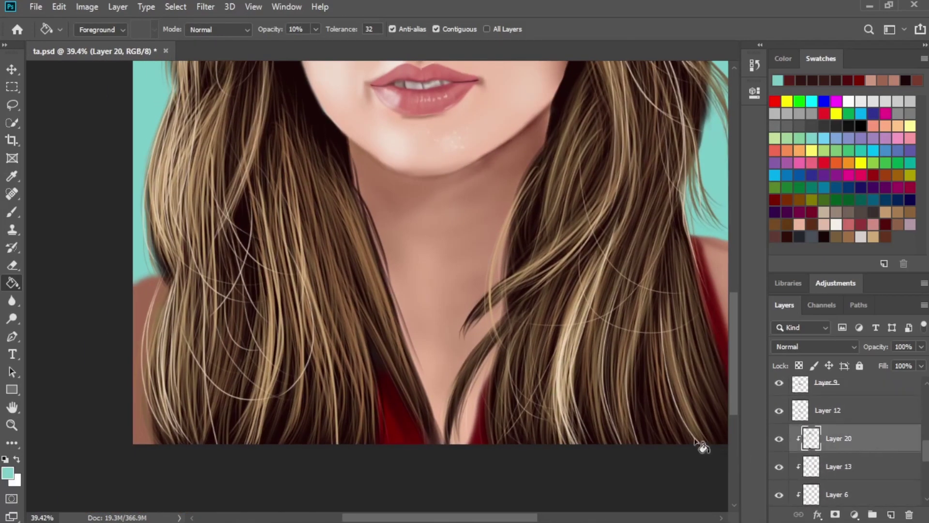
pyautogui.press('b')
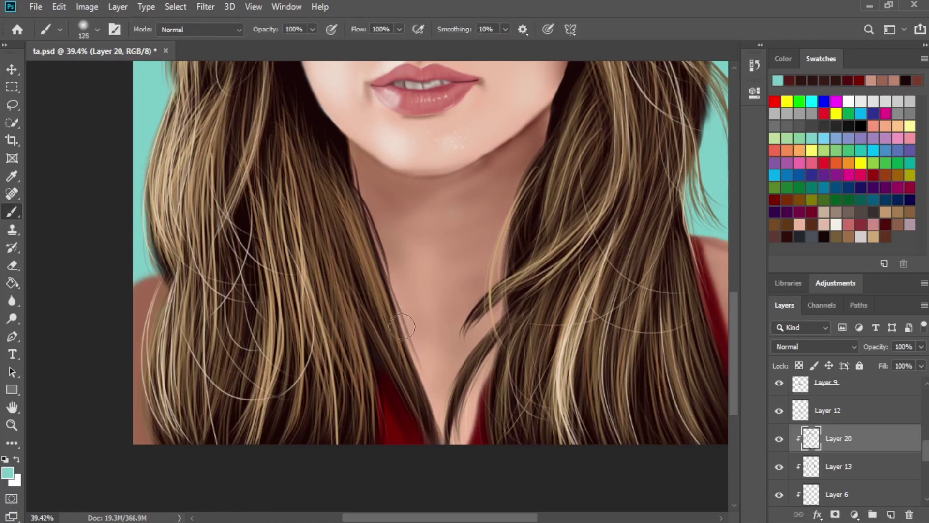
pyautogui.press('i')
pyautogui.click(396, 225)
pyautogui.press('b')
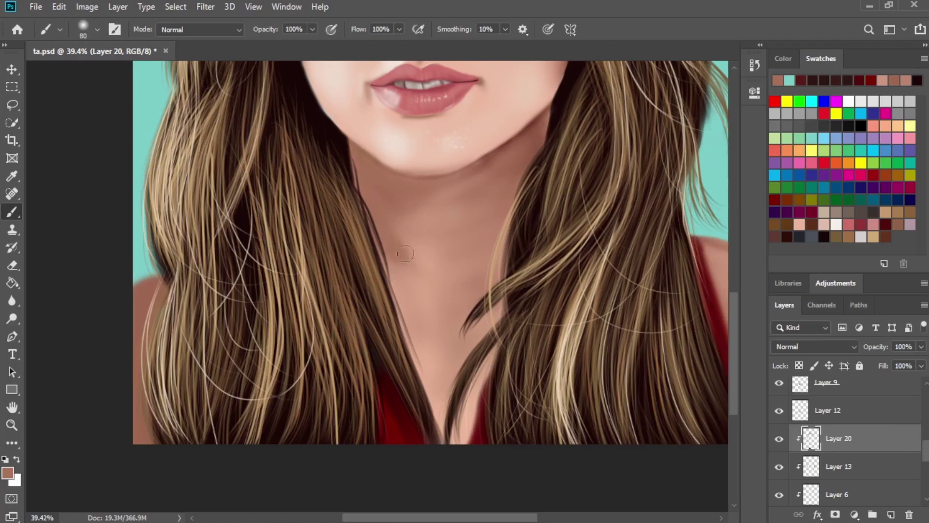
pyautogui.moveTo(397, 274); pyautogui.dragTo(440, 457)
pyautogui.moveTo(432, 371); pyautogui.dragTo(449, 447)
# Darken both edges of the neck beside the hair with a dark red sampled near the ear, using 100 px and 90 px brushes.
pyautogui.keyDown('alt'); pyautogui.click(319, 112); pyautogui.keyUp('alt')
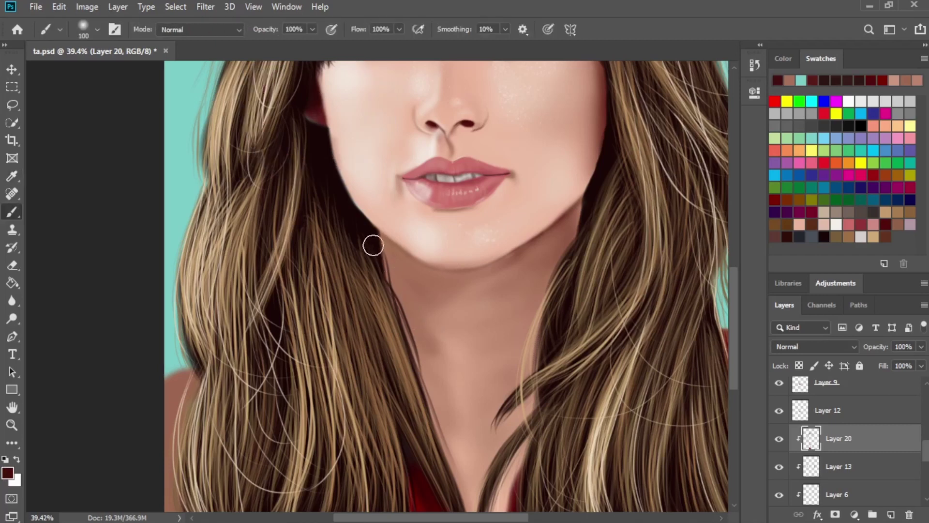
pyautogui.moveTo(373, 245)
pyautogui.mouseDown()
pyautogui.moveTo(382, 268)
pyautogui.moveTo(375, 242)
pyautogui.moveTo(379, 255)
pyautogui.mouseUp()
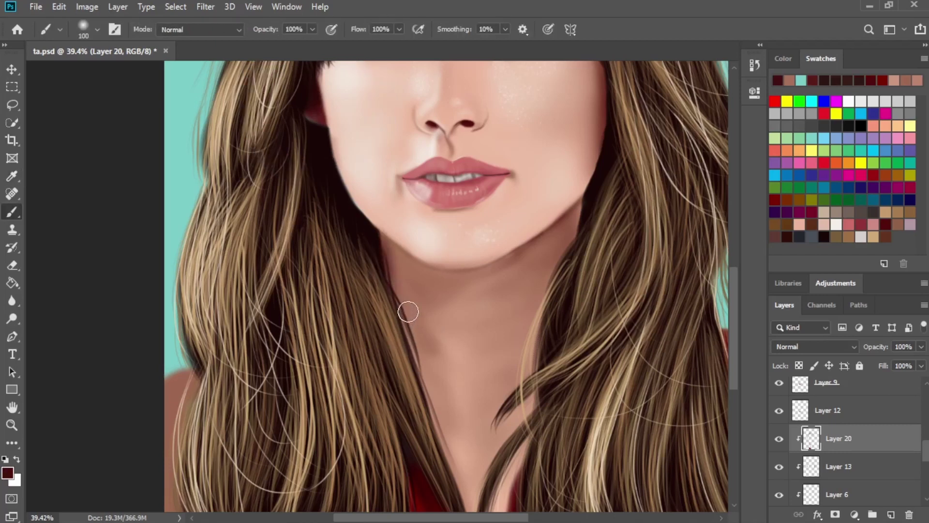
pyautogui.press('[')
pyautogui.press('[')
pyautogui.press('[')
pyautogui.moveTo(599, 196)
pyautogui.mouseDown()
pyautogui.moveTo(575, 256)
pyautogui.moveTo(585, 213)
pyautogui.moveTo(537, 296)
pyautogui.mouseUp()
pyautogui.press(']')
pyautogui.press(']')
pyautogui.moveTo(580, 218); pyautogui.dragTo(547, 308)
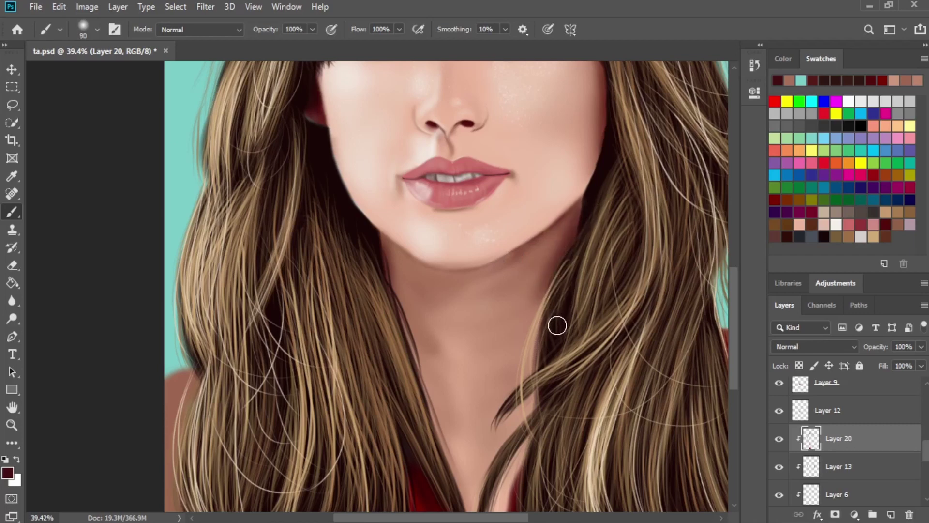
pyautogui.moveTo(537, 382); pyautogui.dragTo(498, 425)
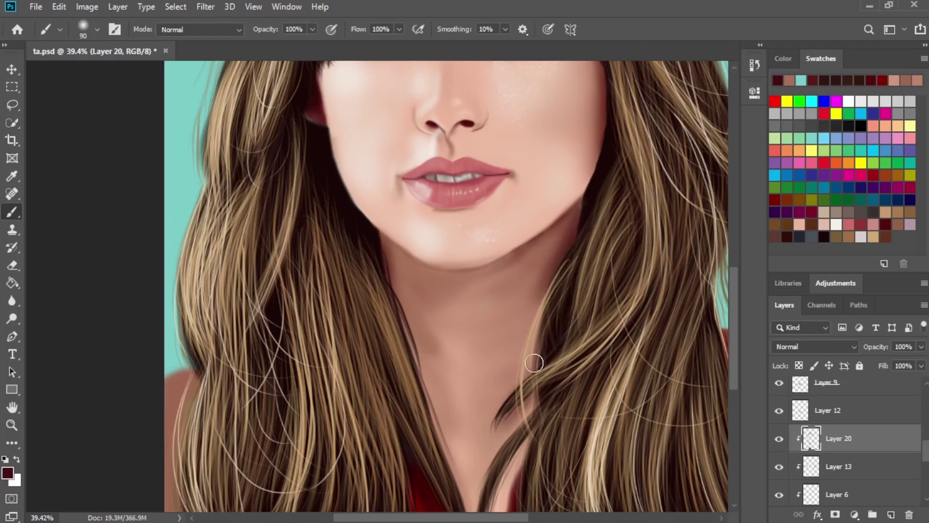
pyautogui.moveTo(536, 316); pyautogui.dragTo(503, 508)
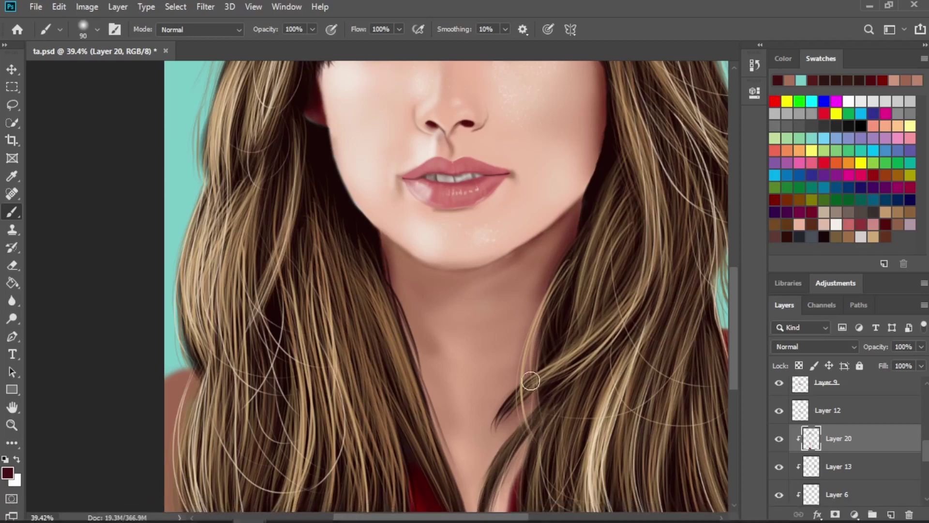
# Build up the hair's shadow down the left side of the neck with brushes from 80 to 100 px.
pyautogui.moveTo(422, 354); pyautogui.dragTo(429, 392)
pyautogui.moveTo(391, 285); pyautogui.dragTo(416, 377)
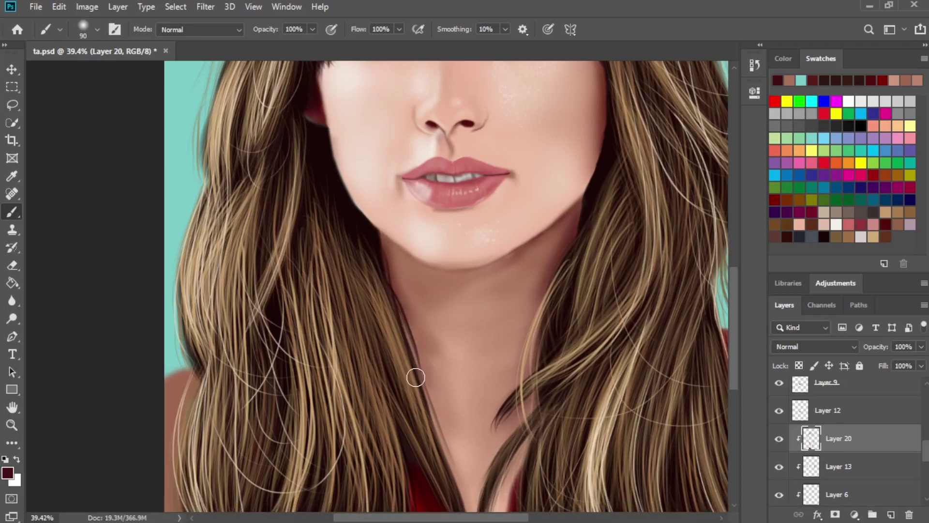
pyautogui.moveTo(454, 411); pyautogui.dragTo(432, 360)
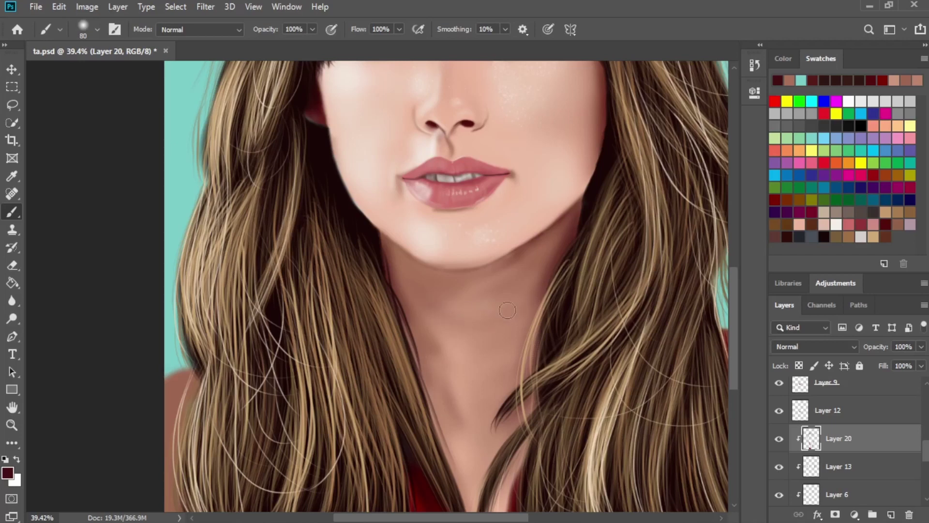
pyautogui.press(']')
pyautogui.press(']')
pyautogui.moveTo(430, 350)
pyautogui.mouseDown()
pyautogui.moveTo(444, 401)
pyautogui.moveTo(446, 486)
pyautogui.moveTo(453, 486)
pyautogui.mouseUp()
pyautogui.moveTo(445, 419); pyautogui.dragTo(453, 442)
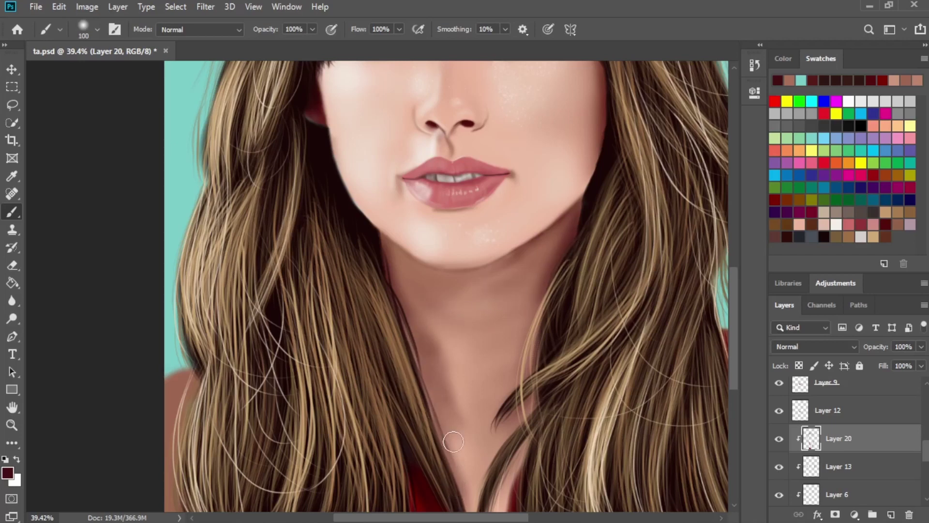
pyautogui.moveTo(418, 306)
pyautogui.mouseDown()
pyautogui.moveTo(398, 303)
pyautogui.moveTo(408, 307)
pyautogui.mouseUp()
pyautogui.press('[')
pyautogui.press('[')
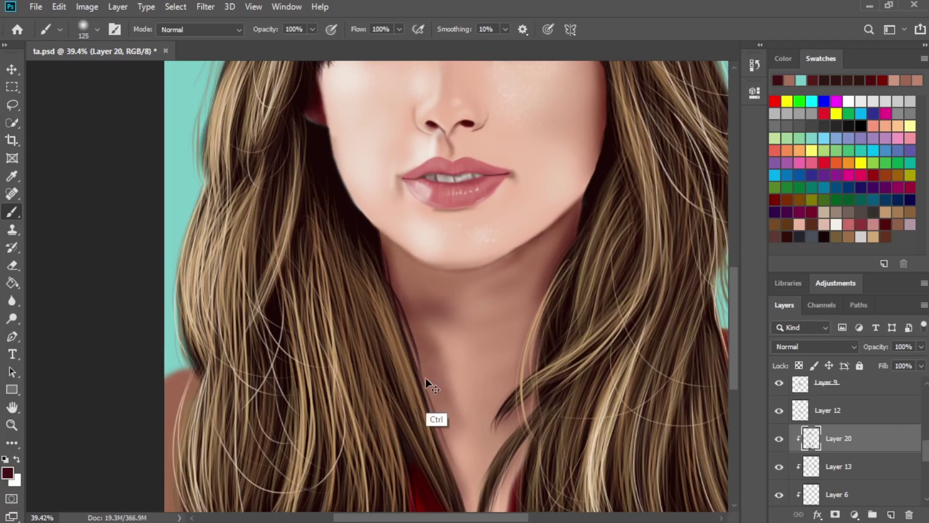
pyautogui.hotkey('ctrl', 'z')
pyautogui.hotkey('ctrl', 'z')
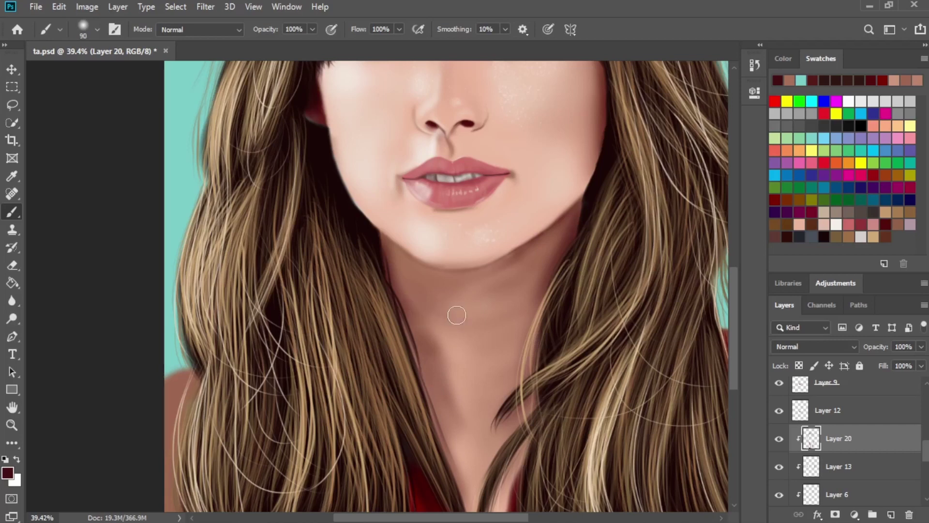
# Deepen the soft shading on the neck beside the hair with the dark red brush, using sizes from 70 to 175 px.
pyautogui.moveTo(457, 315); pyautogui.dragTo(454, 309)
pyautogui.press(']')
pyautogui.press(']')
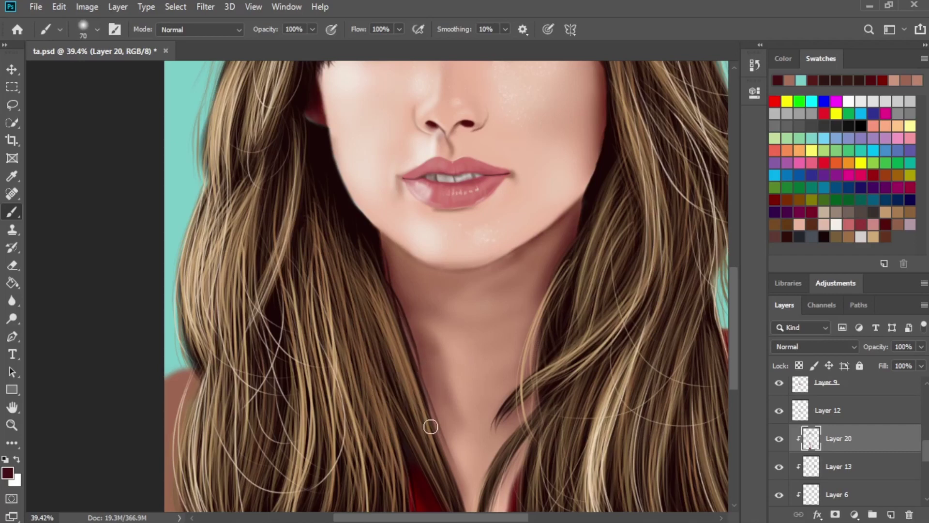
pyautogui.press(']')
pyautogui.press(']')
pyautogui.press(']')
pyautogui.press(']')
pyautogui.press(']')
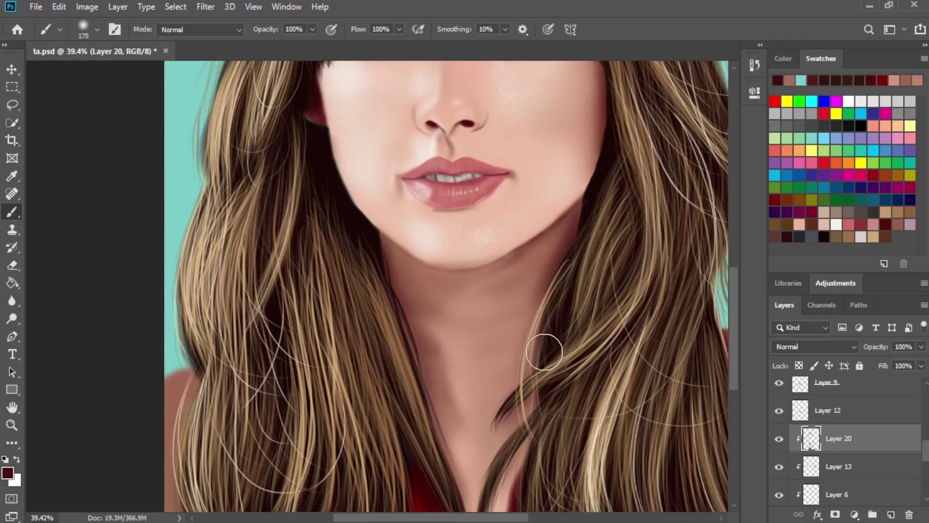
pyautogui.scroll(-1, 564, 339)
pyautogui.scroll(-3, 565, 339)
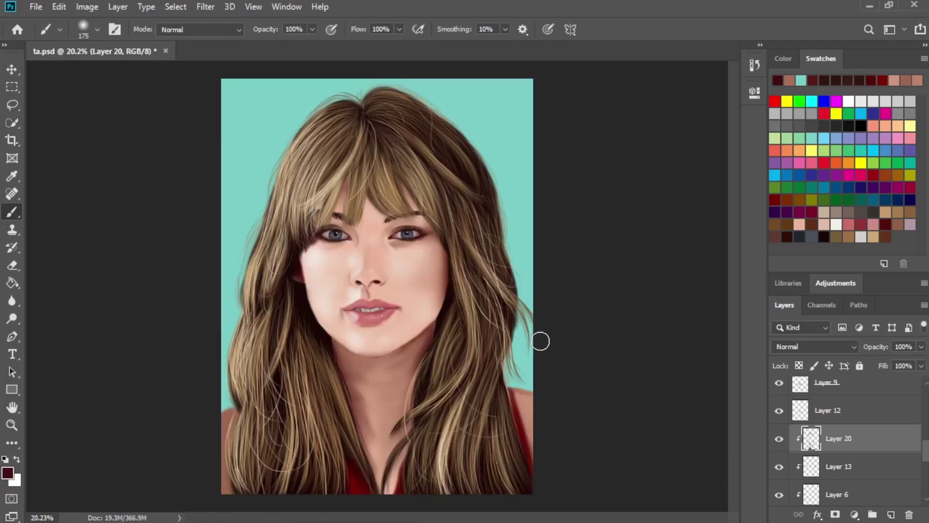
# Sample a light skin tone from the cheek as the brush colour, set the brush to 125 px, and save the portrait.
pyautogui.press('i')
pyautogui.click(415, 292)
pyautogui.press('b')
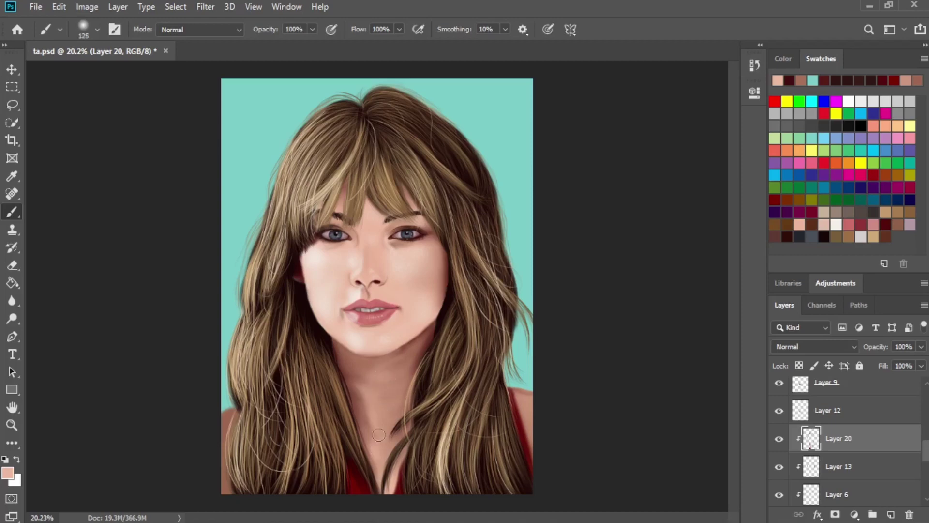
pyautogui.scroll(-1, 427, 387)
pyautogui.scroll(2, 437, 375)
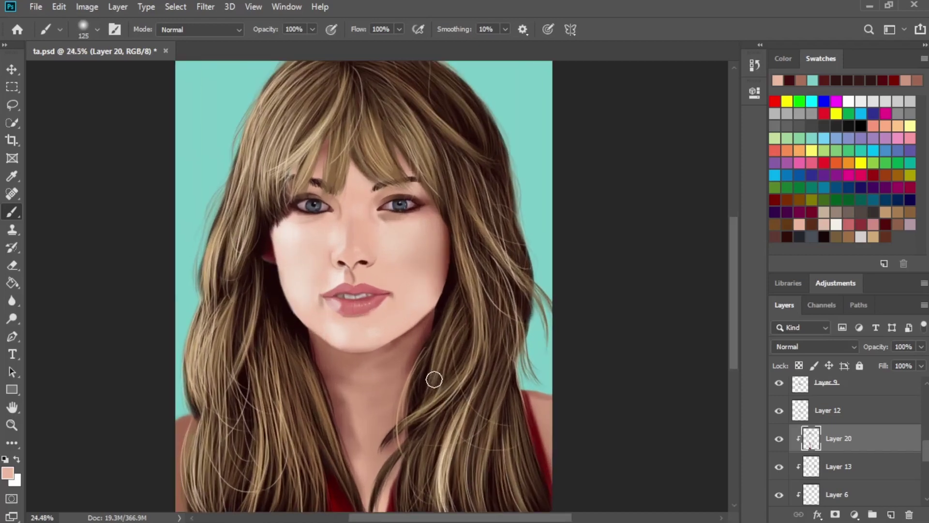
pyautogui.hotkey('ctrl', 's')
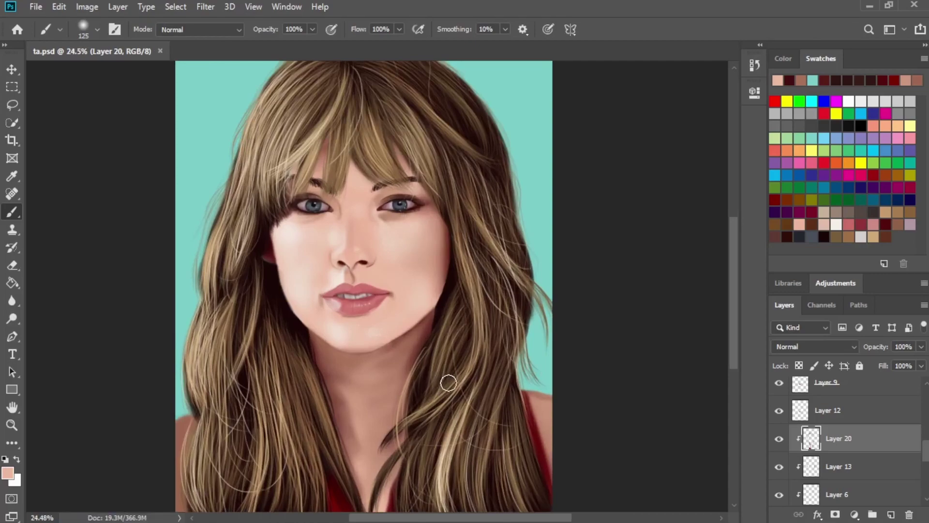